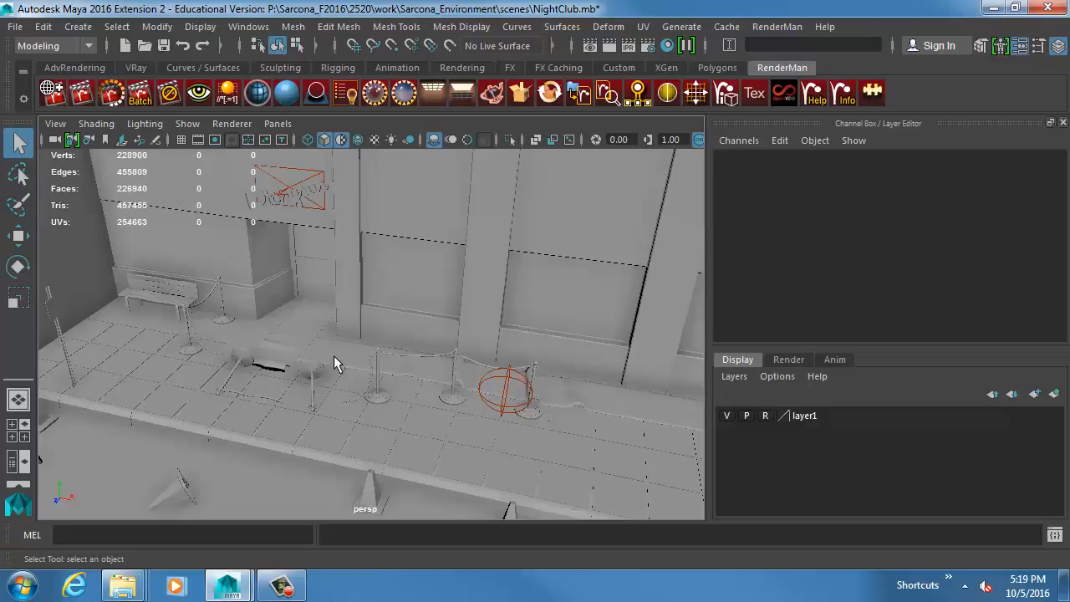
Turn on smooth mesh preview for the fallen traffic cone and the two nearest upright cones along the curb.
alt+middle_drag(354, 309, 372, 204)
scroll(438, 267, up, 3)
alt+middle_drag(251, 219, 354, 295)
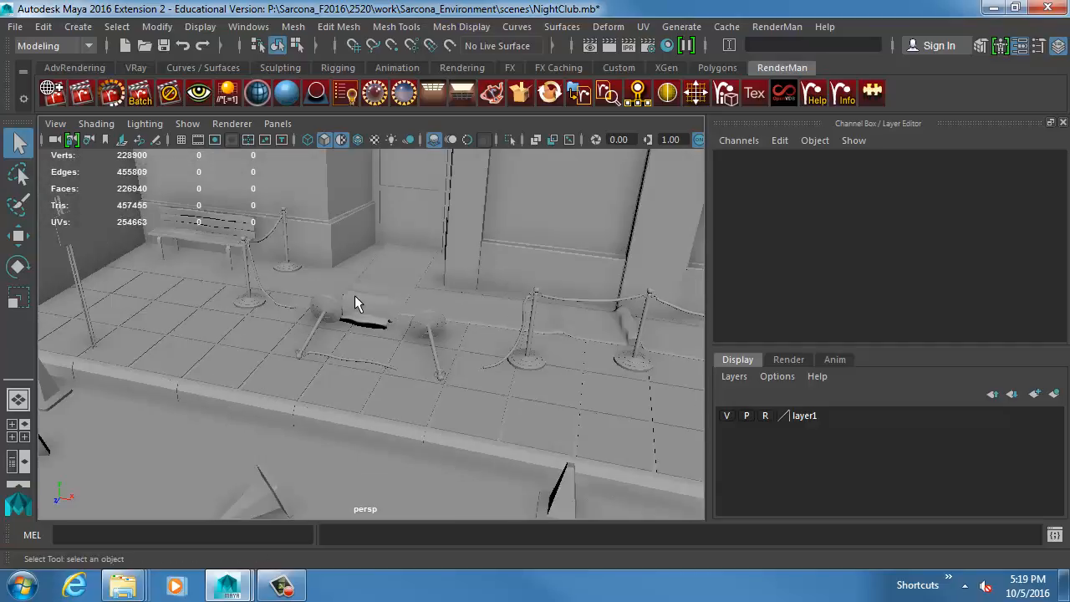
alt+drag(355, 295, 321, 353)
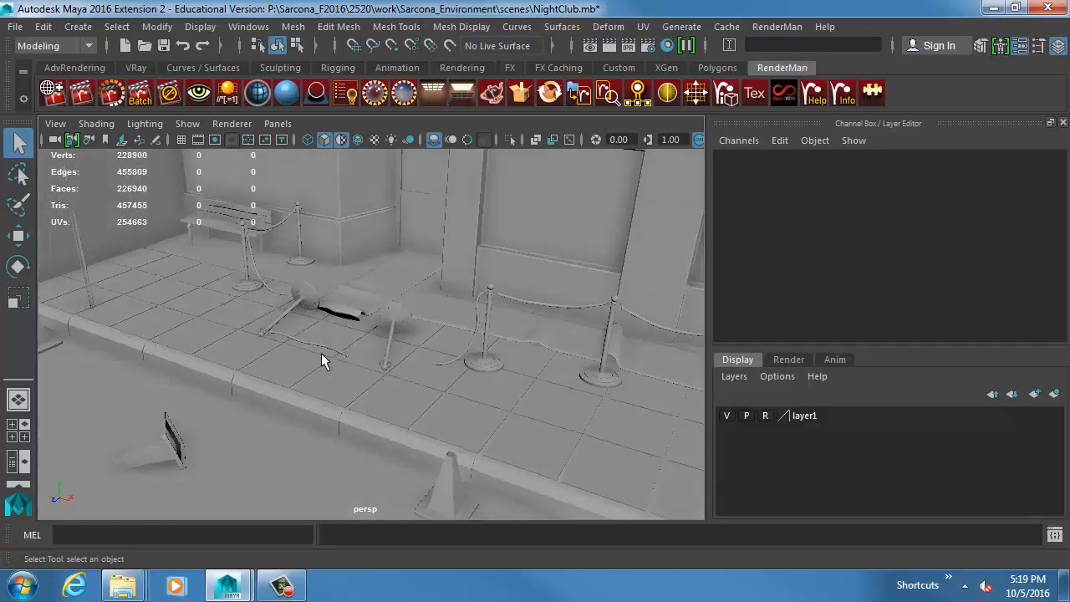
click(146, 443)
alt+middle_drag(407, 374, 423, 367)
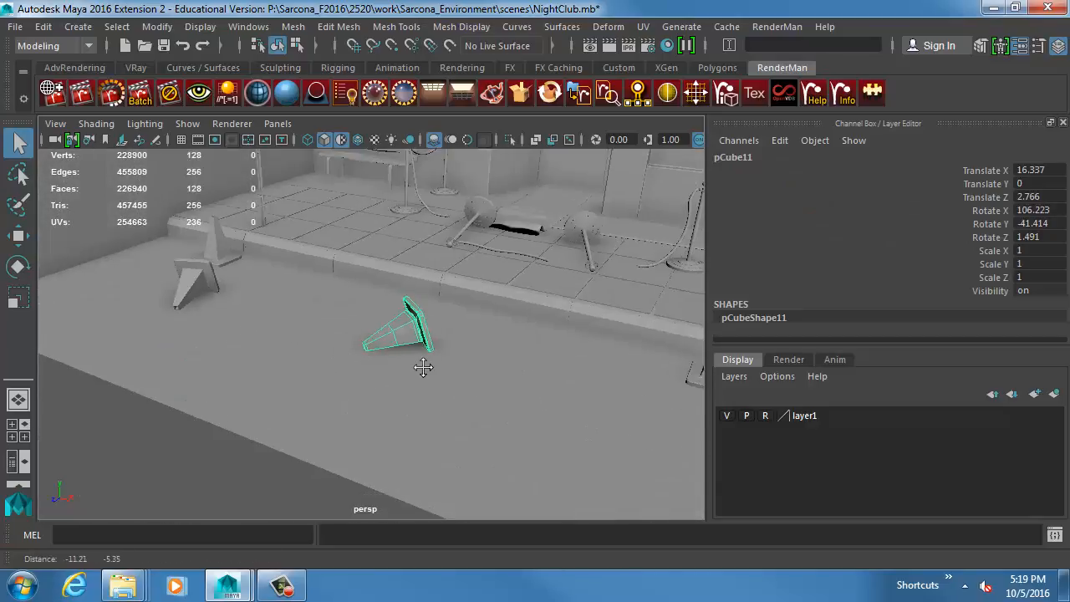
alt+drag(423, 368, 401, 374)
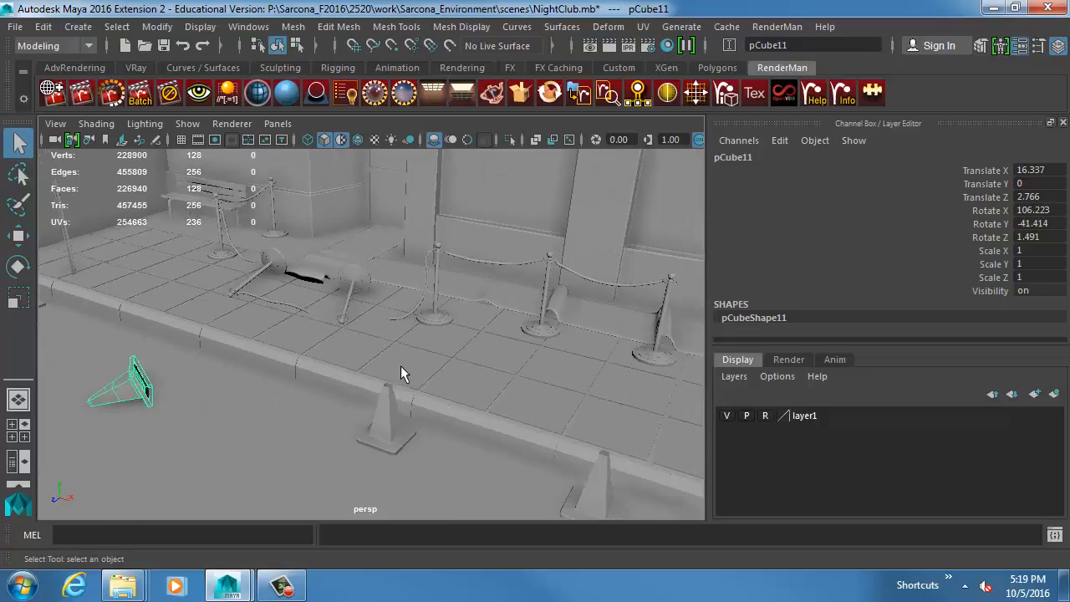
key(3)
click(387, 412)
key(3)
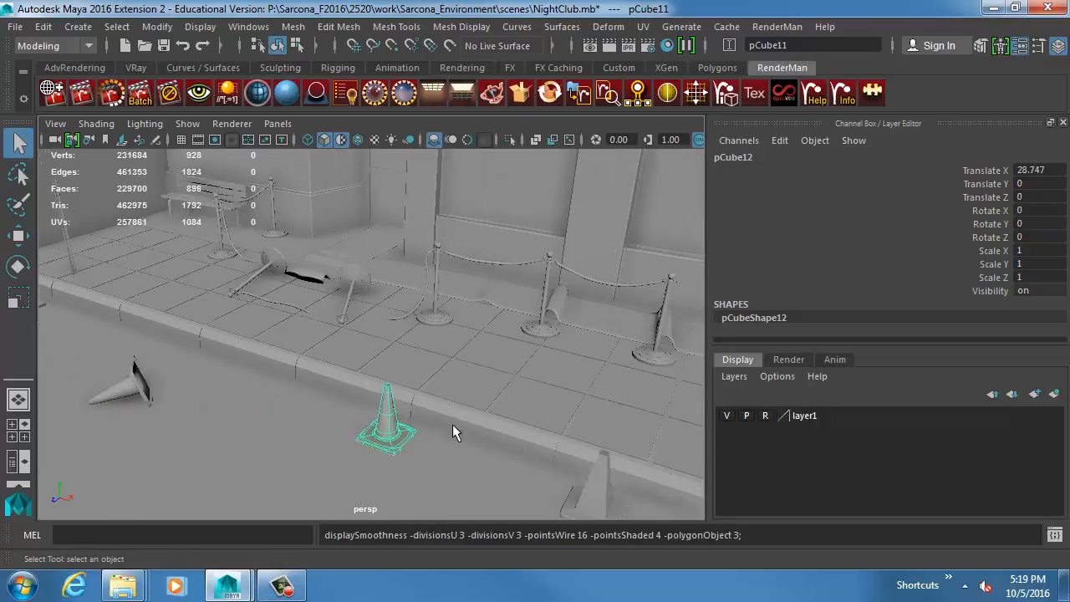
click(592, 489)
alt+drag(335, 350, 290, 387)
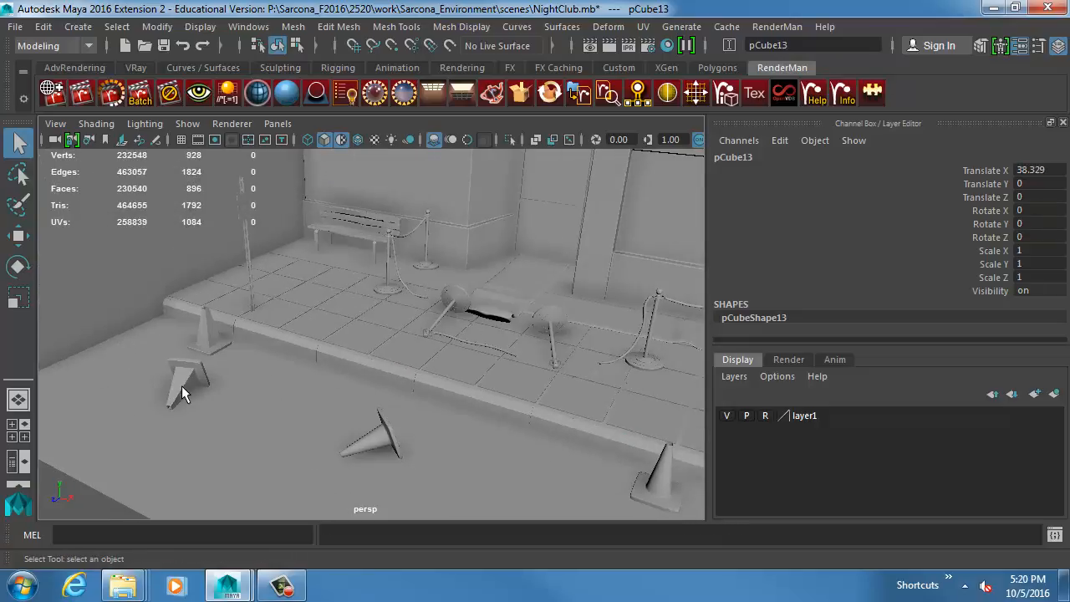
Apply smooth mesh preview to the remaining fallen and upright traffic cones at both ends of the curb.
click(181, 387)
key(3)
click(201, 337)
key(3)
alt+middle_drag(451, 376, 265, 373)
click(251, 377)
shift+click(654, 495)
key(3)
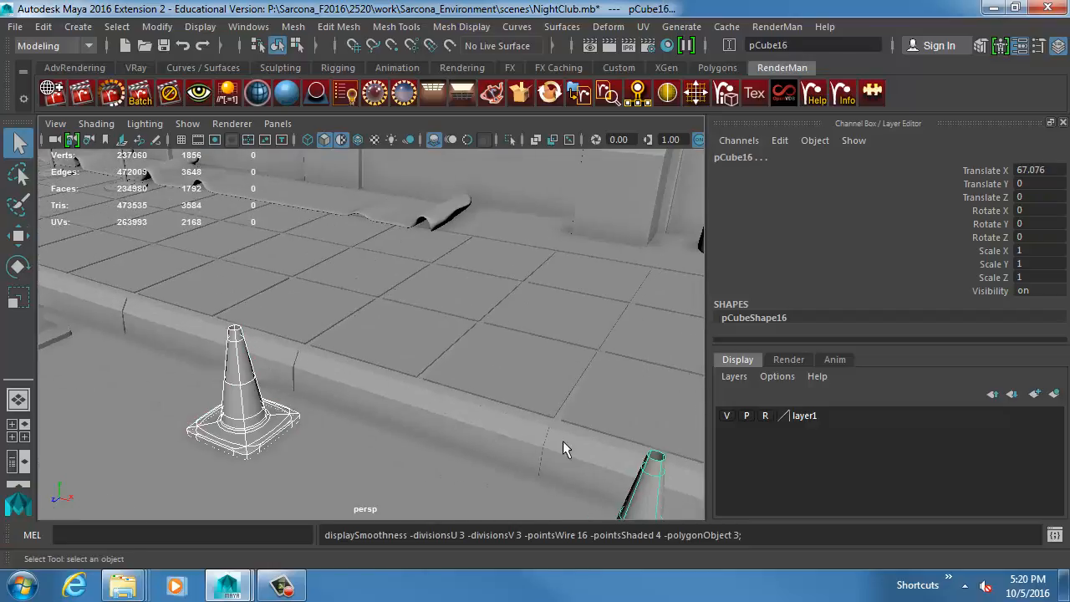
Examine the sidewalk tiles and the carpet draped at the club entrance from several angles.
click(427, 327)
alt+drag(657, 394, 429, 342)
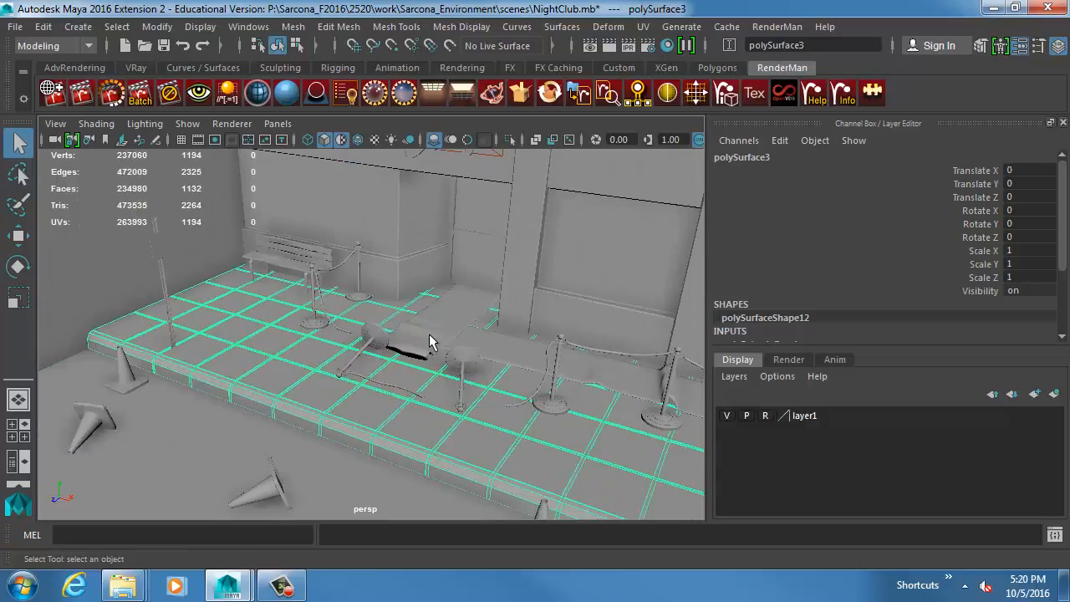
click(429, 336)
alt+middle_drag(503, 335, 405, 327)
alt+drag(404, 328, 330, 329)
alt+middle_drag(330, 329, 395, 257)
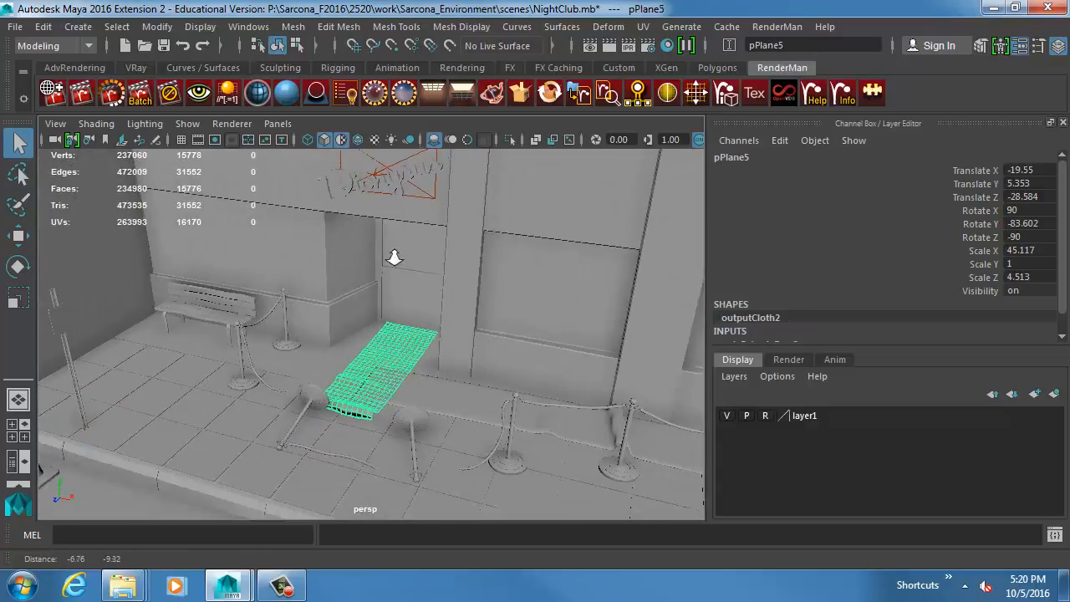
alt+right_drag(394, 257, 494, 332)
alt+middle_drag(496, 334, 470, 248)
alt+right_drag(471, 248, 532, 264)
click(531, 266)
alt+drag(470, 293, 438, 261)
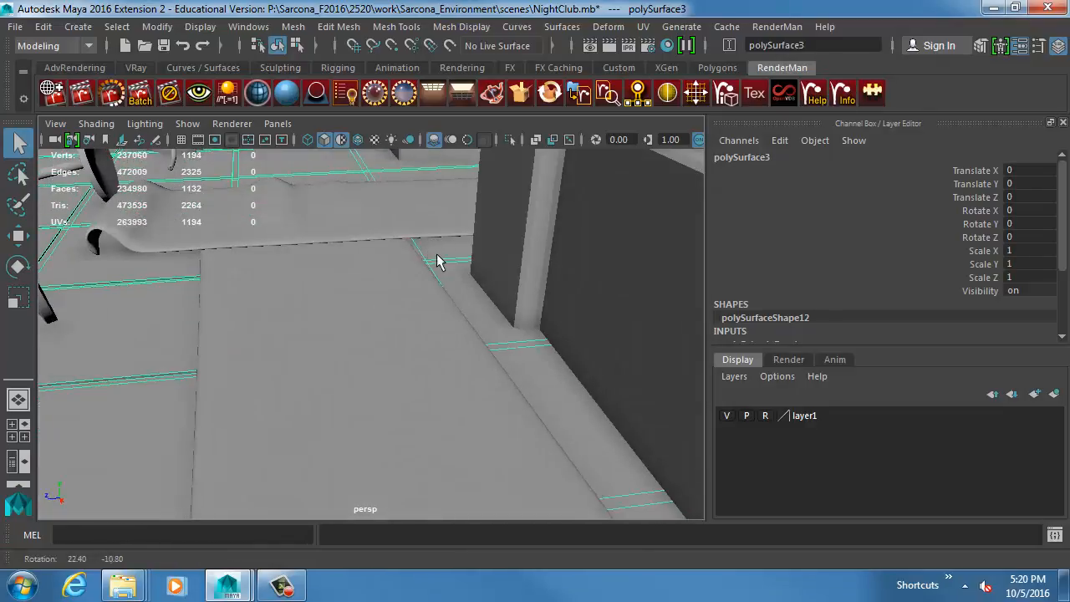
Examine the rolled carpet end, the booth against the wall, and the dented trash can beside it.
alt+drag(242, 237, 411, 320)
alt+middle_drag(411, 320, 347, 294)
alt+right_drag(509, 381, 415, 328)
alt+middle_drag(415, 327, 336, 281)
alt+right_drag(581, 376, 523, 348)
alt+middle_drag(520, 345, 494, 315)
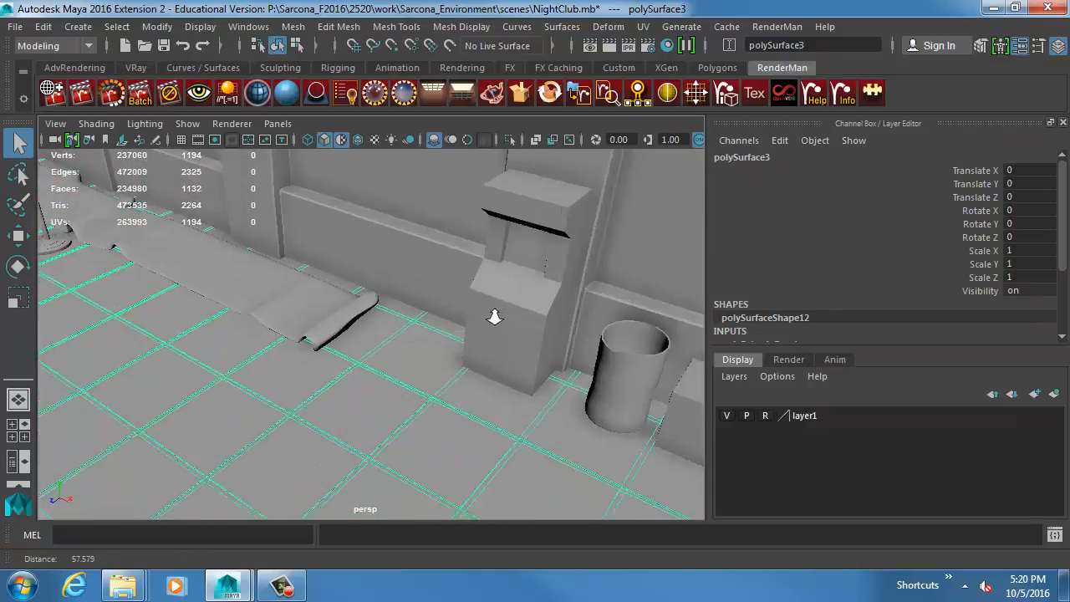
alt+right_drag(494, 315, 540, 315)
click(597, 287)
alt+middle_drag(597, 287, 520, 304)
alt+drag(520, 303, 571, 305)
click(562, 290)
click(487, 338)
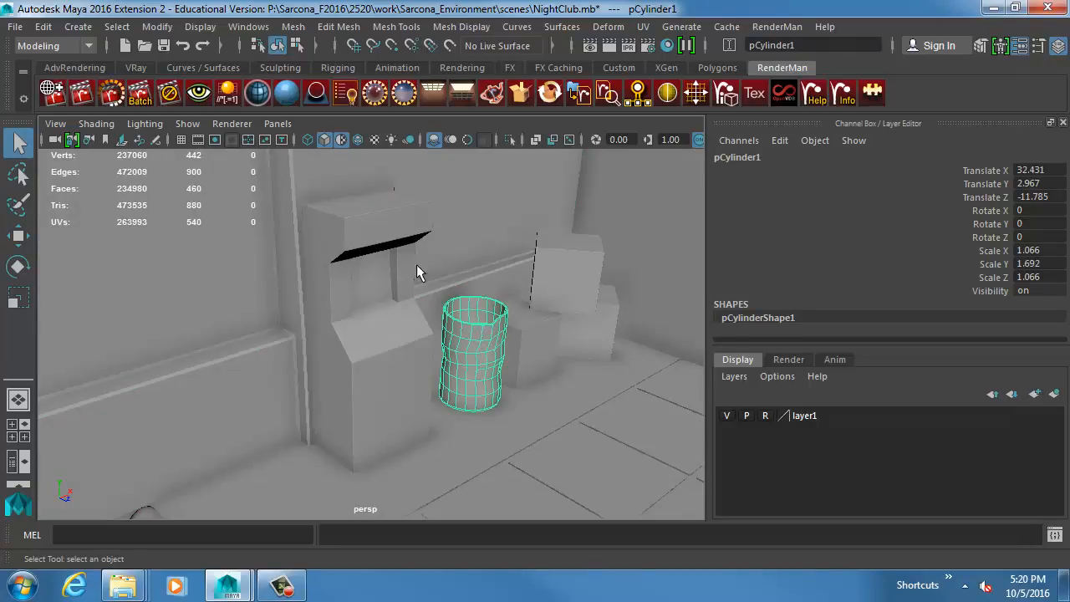
alt+drag(445, 292, 381, 289)
alt+right_drag(380, 289, 469, 299)
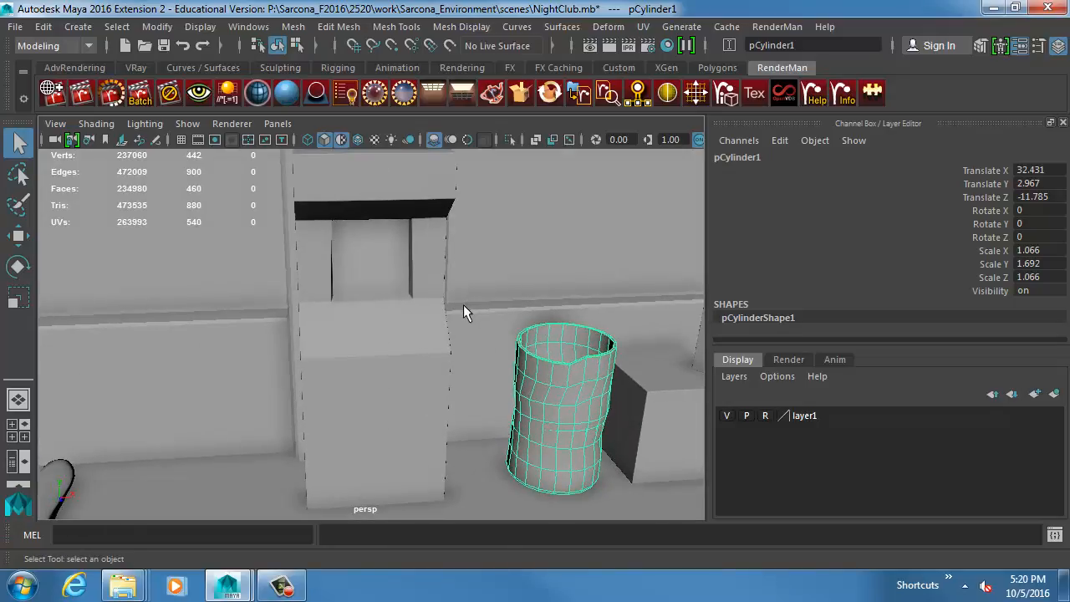
Deepen the dent in the trash can's side by moving its middle vertices inward with soft selection.
alt+drag(550, 396, 521, 420)
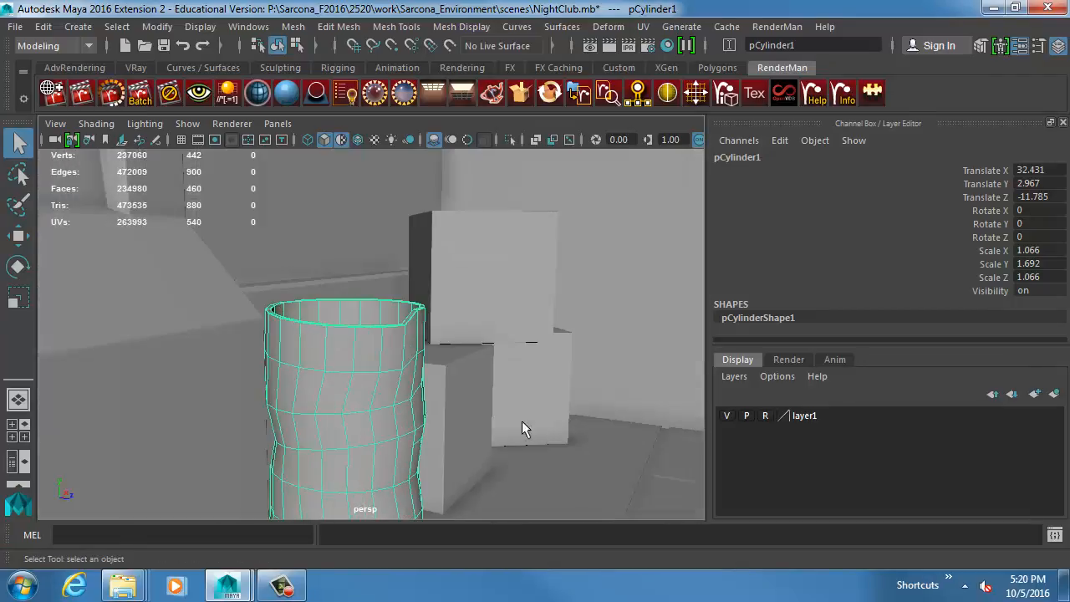
key(F9)
key(4)
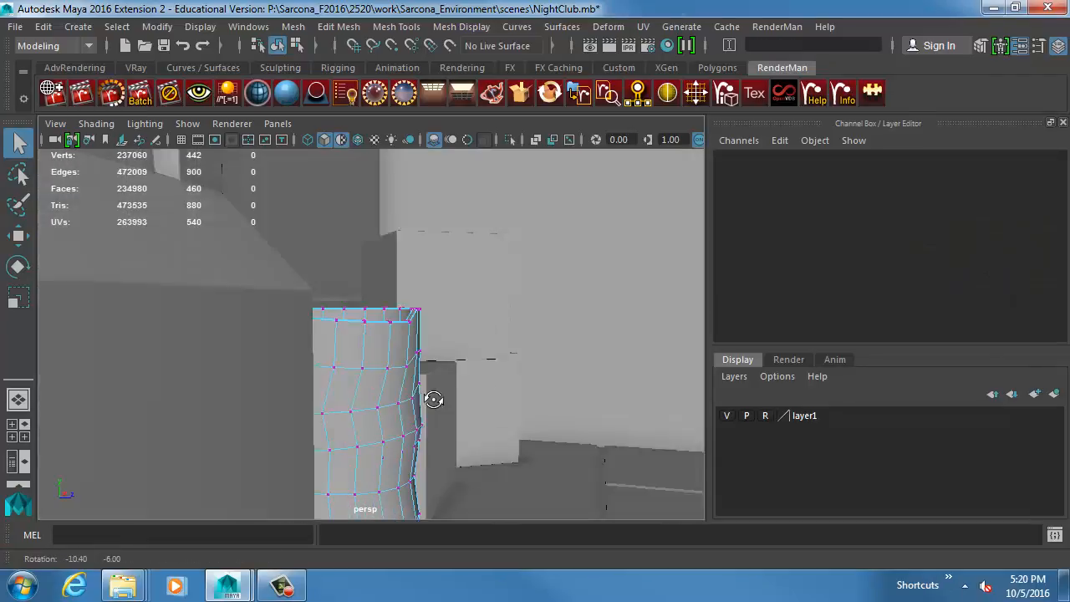
mouse_move(449, 408)
mouse_down()
mouse_move(381, 453)
mouse_move(409, 423)
mouse_move(461, 426)
mouse_move(437, 423)
mouse_up()
key(b)
key(w)
key(5)
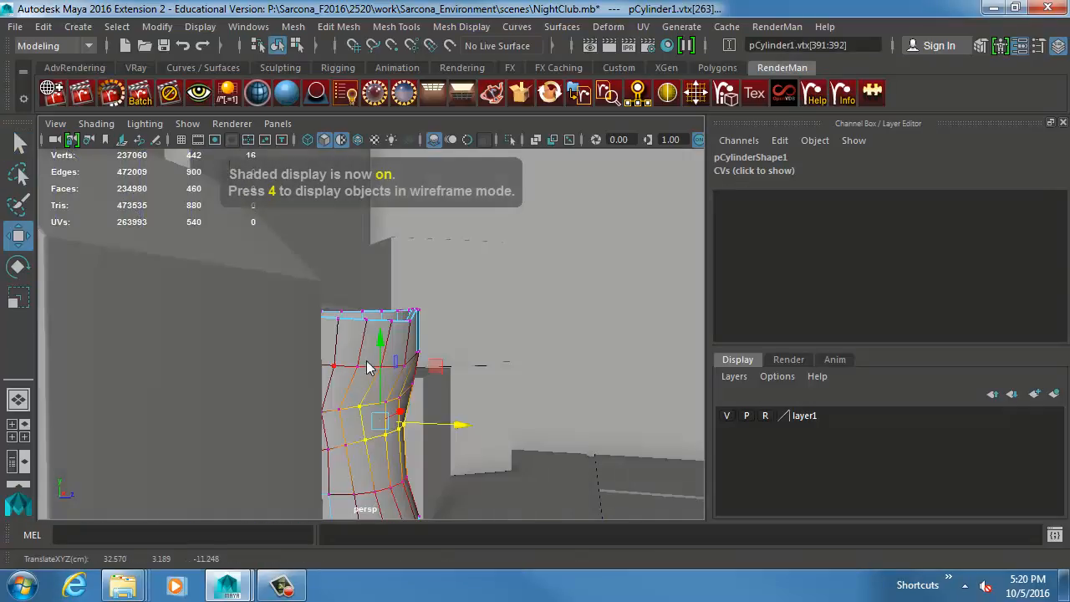
key(F8)
Inspect each of the stacked boxes beside the trash can.
click(492, 402)
alt+middle_drag(493, 401, 415, 429)
alt+right_drag(577, 393, 504, 390)
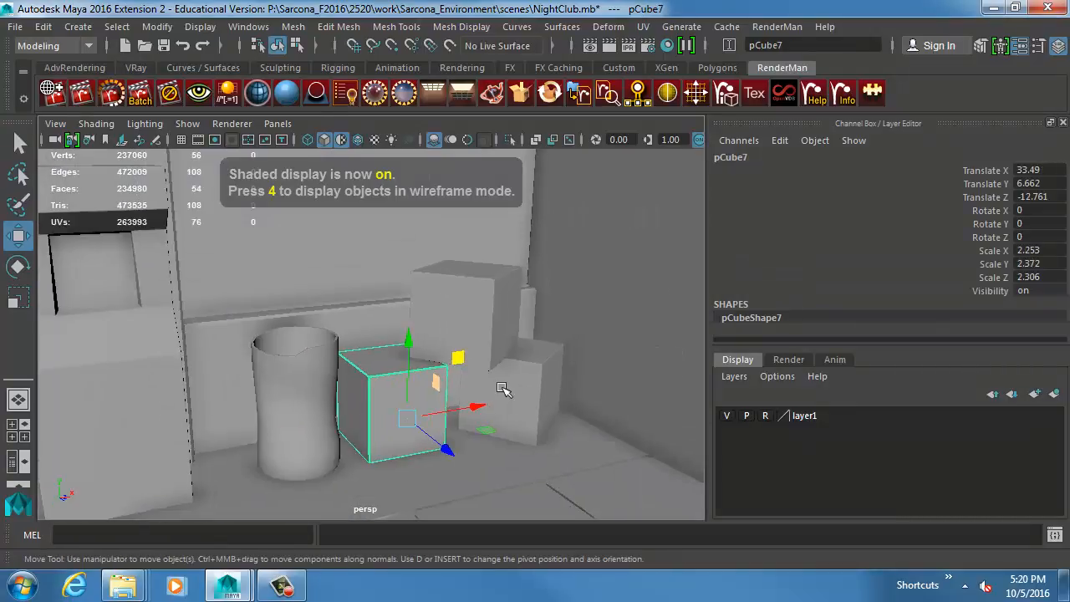
click(489, 322)
click(527, 379)
mouse_move(476, 403)
alt+mouse_down()
mouse_move(444, 446)
mouse_move(472, 400)
alt+mouse_up()
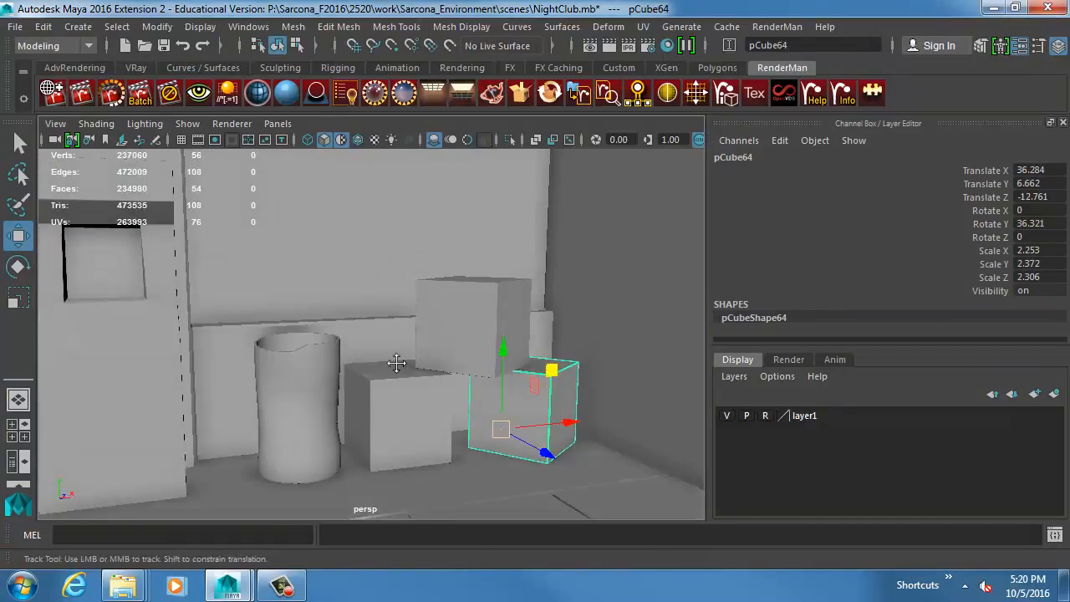
Survey the street scene from the boxes to the club entrance and inspect the bench seat.
alt+middle_drag(398, 365, 539, 365)
alt+right_drag(539, 365, 494, 360)
alt+drag(494, 361, 490, 387)
alt+middle_drag(363, 383, 514, 384)
alt+right_drag(514, 385, 418, 375)
alt+middle_drag(343, 370, 568, 368)
alt+right_drag(568, 368, 481, 365)
alt+middle_drag(451, 359, 678, 329)
alt+middle_drag(355, 368, 437, 368)
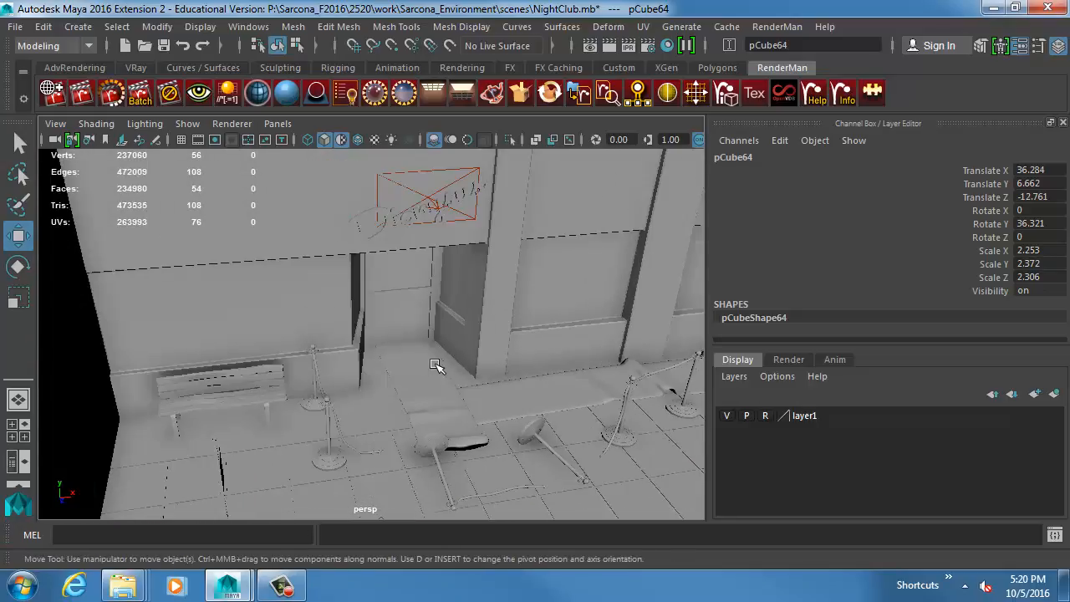
alt+drag(438, 368, 401, 368)
click(232, 383)
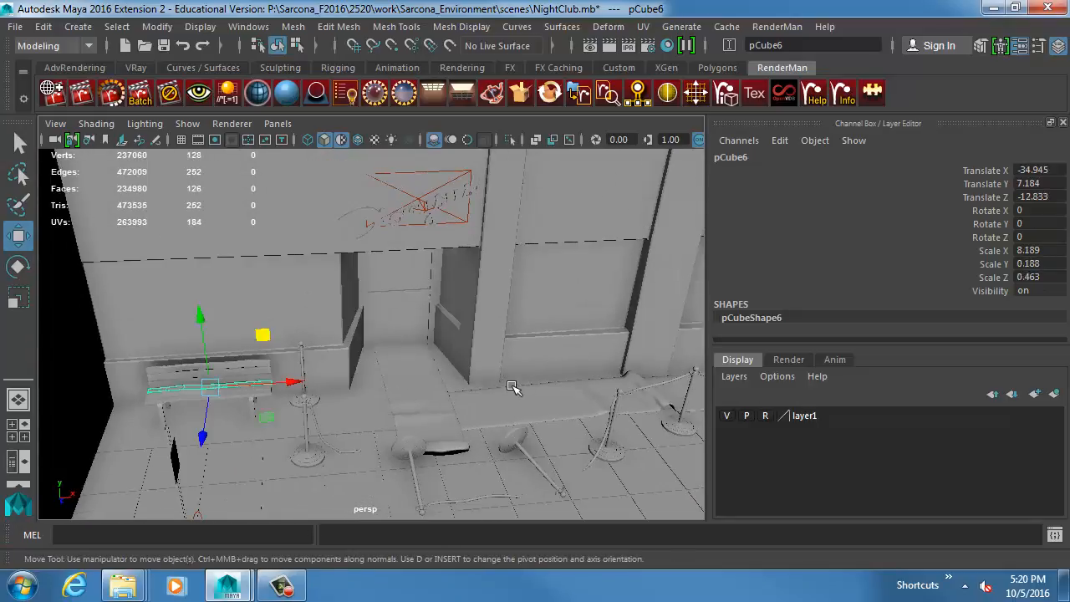
Inspect the top box of the stack and its beveled edges close up.
alt+middle_drag(555, 375, 415, 382)
alt+middle_drag(554, 375, 267, 369)
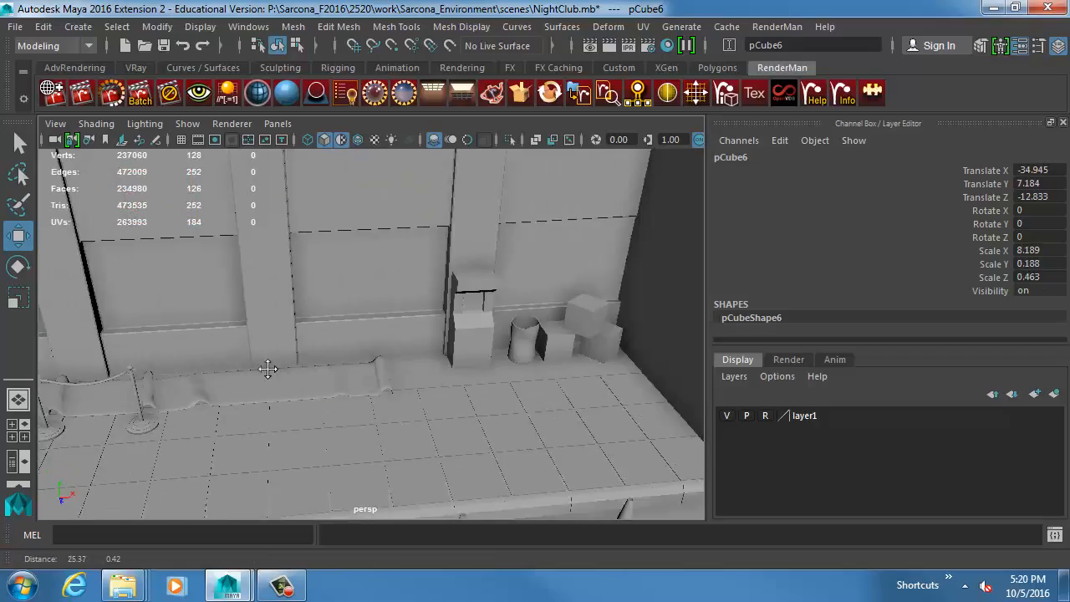
click(544, 342)
key(f)
alt+drag(382, 390, 414, 383)
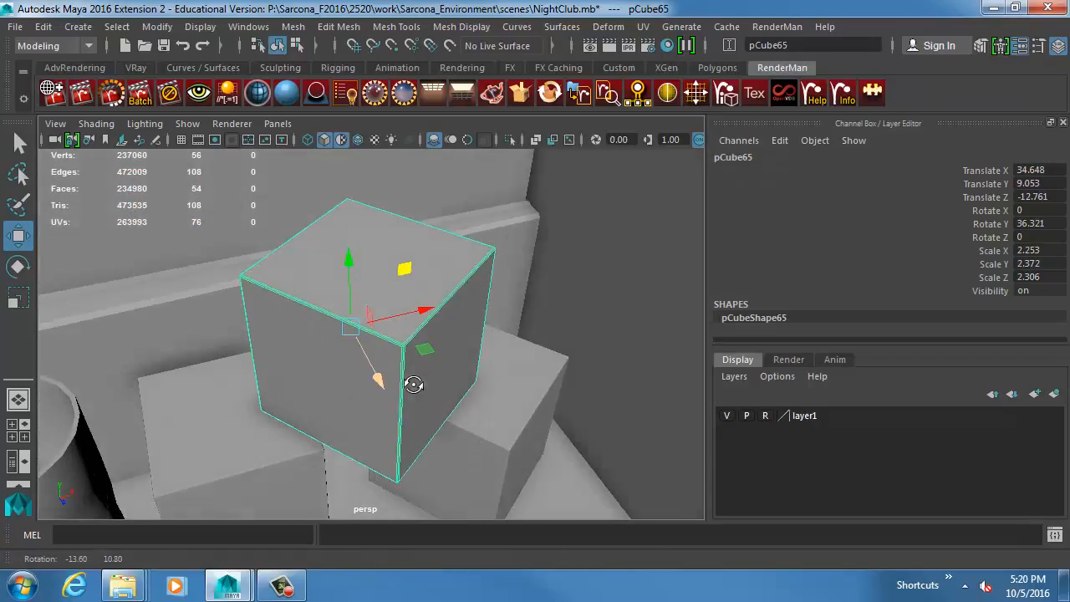
alt+middle_drag(293, 366, 524, 371)
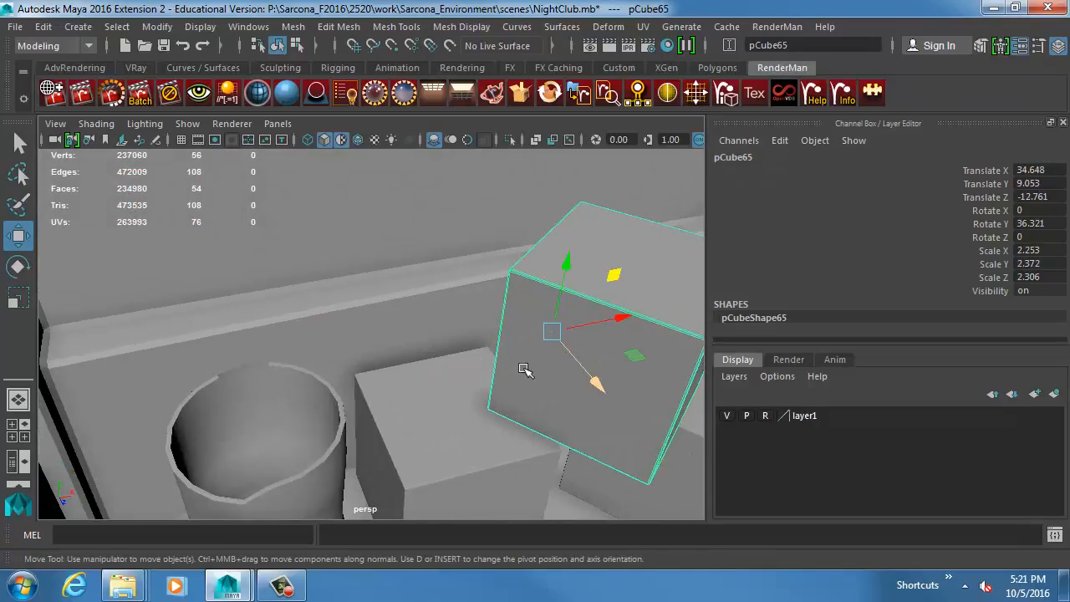
alt+drag(524, 369, 456, 362)
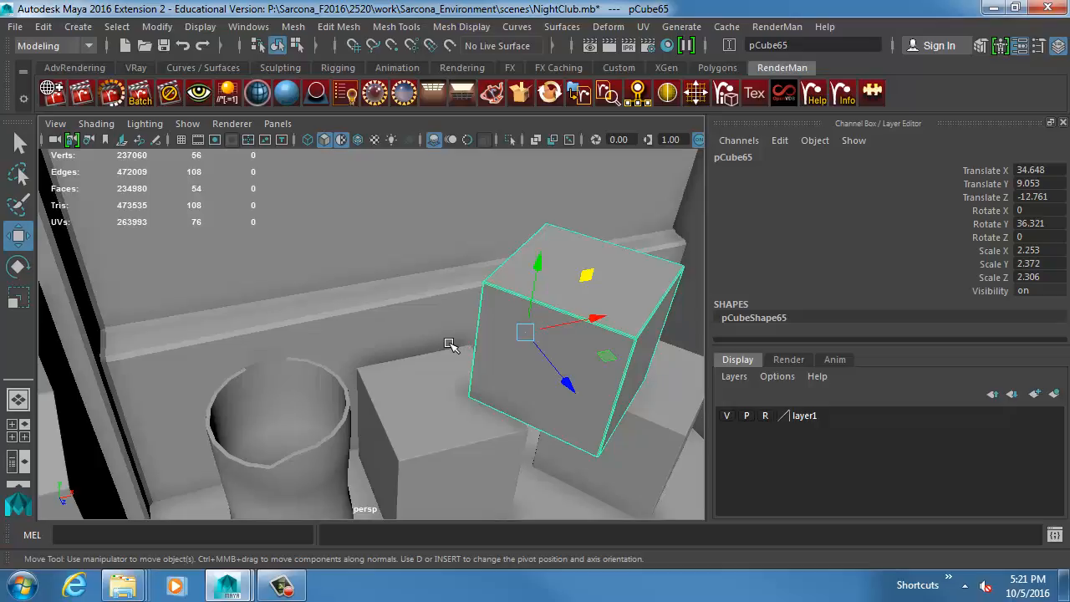
Inspect the building facade behind the boxes, framing the whole wall.
click(409, 276)
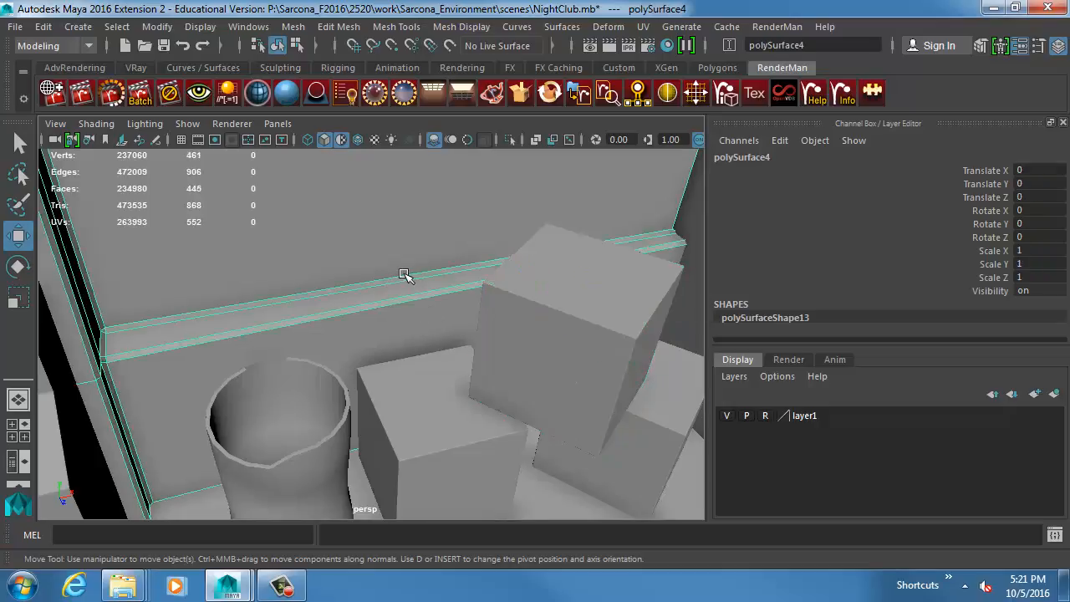
key(f)
click(369, 246)
alt+drag(368, 248, 335, 290)
alt+right_drag(334, 290, 470, 280)
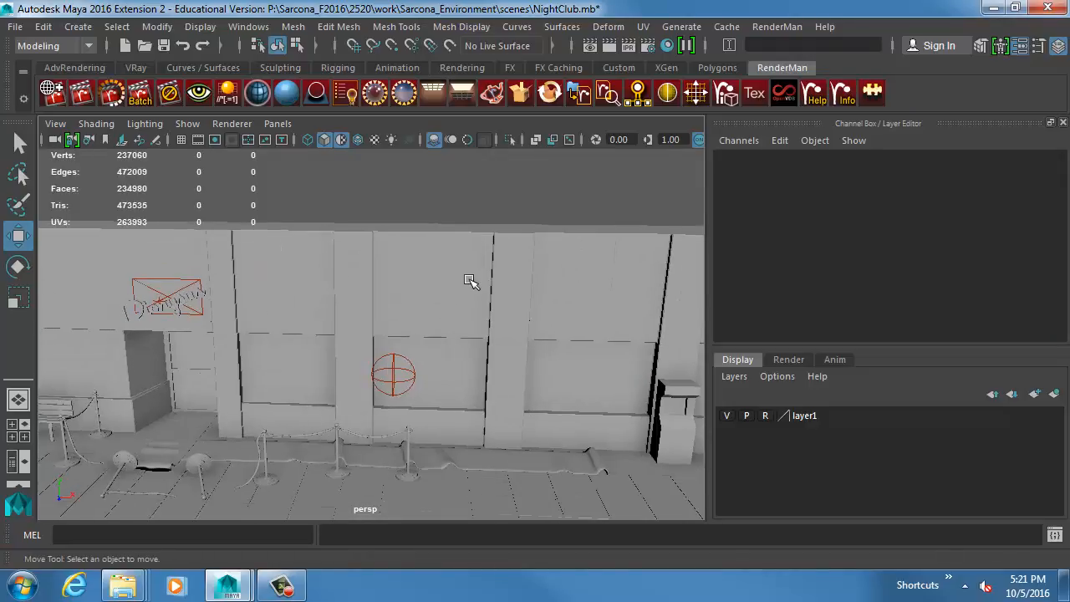
Duplicate the building facade and raise the copy above the original.
click(588, 271)
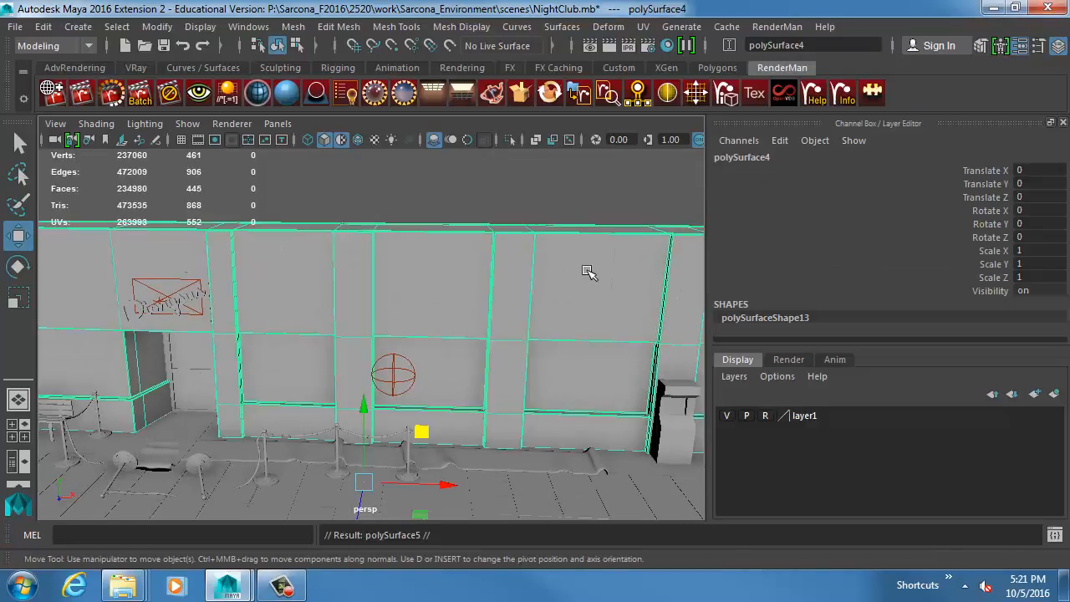
alt+middle_drag(434, 211, 483, 313)
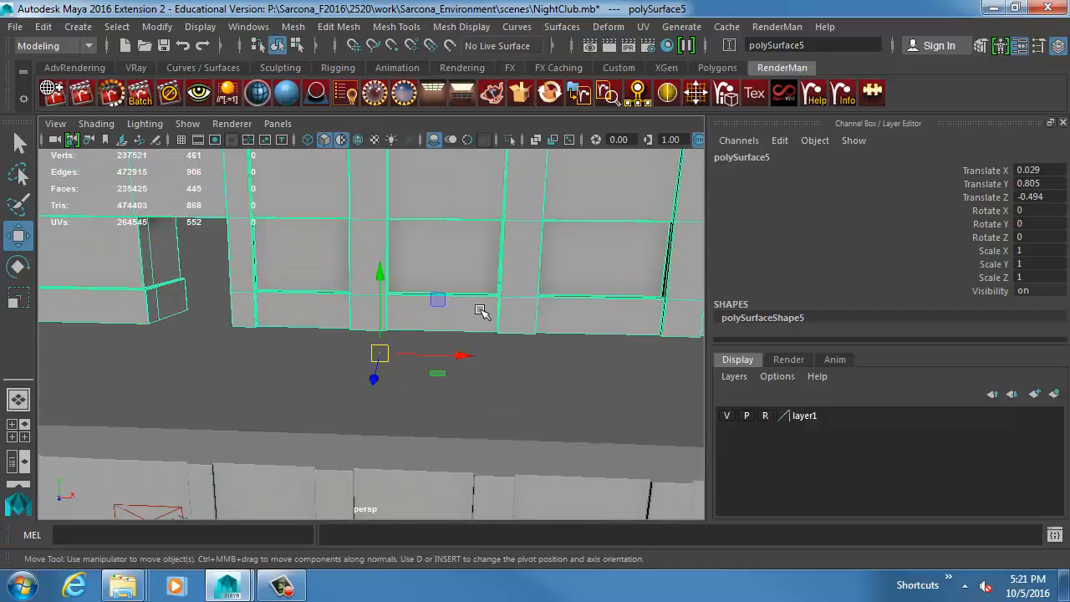
alt+right_drag(482, 313, 376, 277)
Distort the columns of the raised facade copy by shifting their lower vertices with soft selection, undoing one of the moves.
right_drag(303, 206, 280, 206)
drag(320, 249, 393, 338)
middle_drag(393, 339, 403, 342)
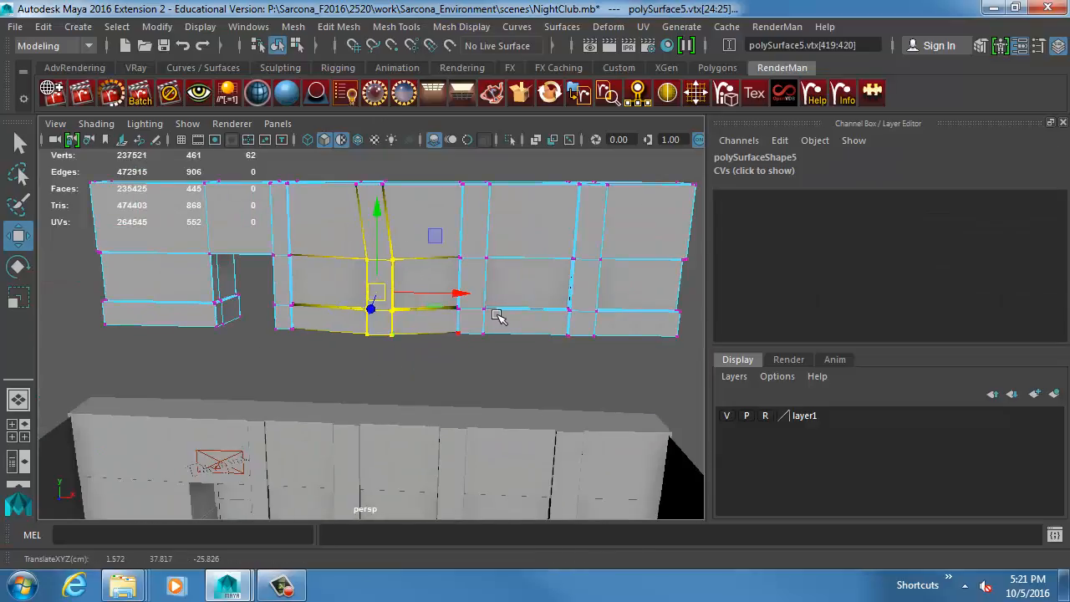
drag(497, 315, 434, 274)
mouse_move(507, 357)
middle_down()
mouse_move(513, 378)
mouse_move(499, 348)
middle_up()
key(ctrl+z)
drag(516, 353, 630, 293)
middle_drag(615, 335, 621, 339)
Skew the wall corner beside the doorway on the facade copy by shifting its vertices with soft selection.
drag(250, 235, 181, 337)
middle_drag(260, 322, 265, 323)
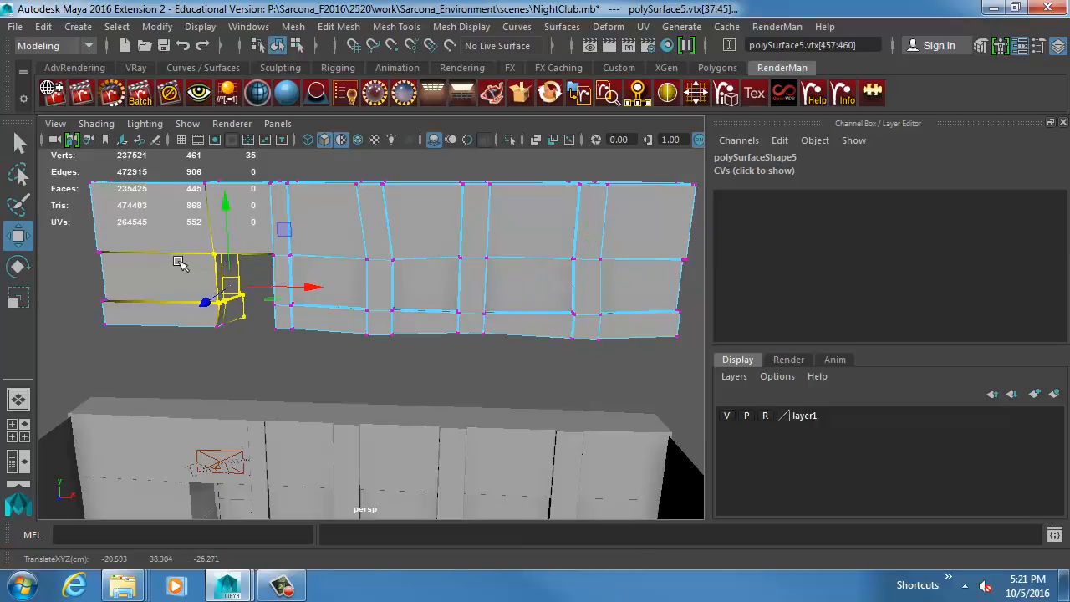
right_drag(178, 261, 194, 239)
click(253, 333)
alt+drag(254, 337, 386, 368)
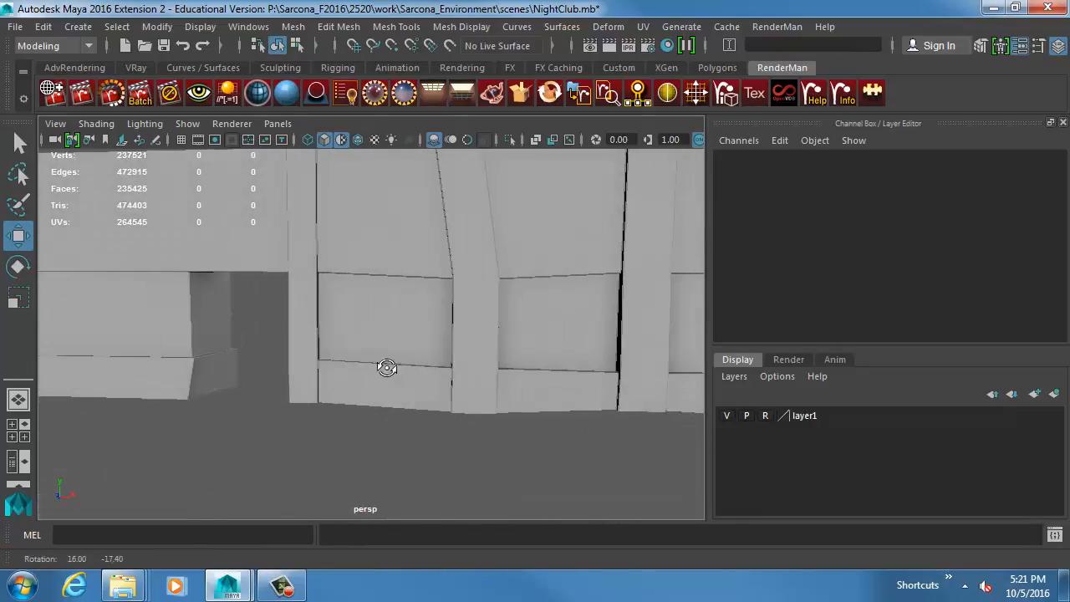
Compare the distorted facade copy with the original wall and delete the copy.
alt+middle_drag(387, 368, 490, 296)
alt+right_drag(490, 296, 265, 377)
alt+drag(265, 377, 326, 381)
alt+right_drag(326, 381, 395, 421)
alt+middle_drag(395, 421, 406, 312)
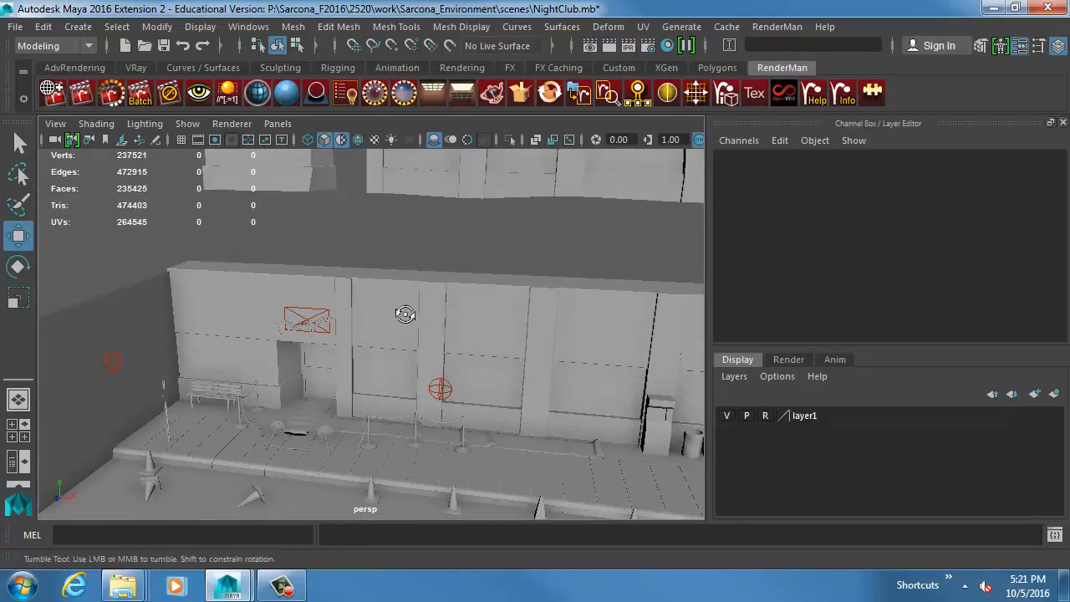
alt+drag(406, 311, 434, 304)
alt+middle_drag(470, 288, 438, 342)
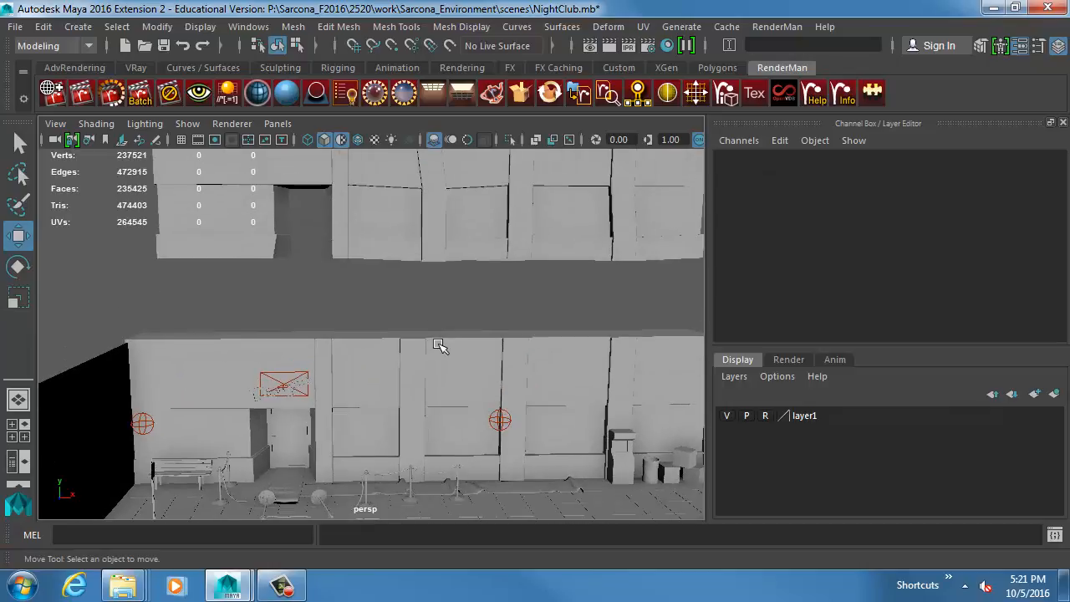
click(465, 214)
key(Delete)
Select the original building facade and inspect it around the entrance.
click(398, 349)
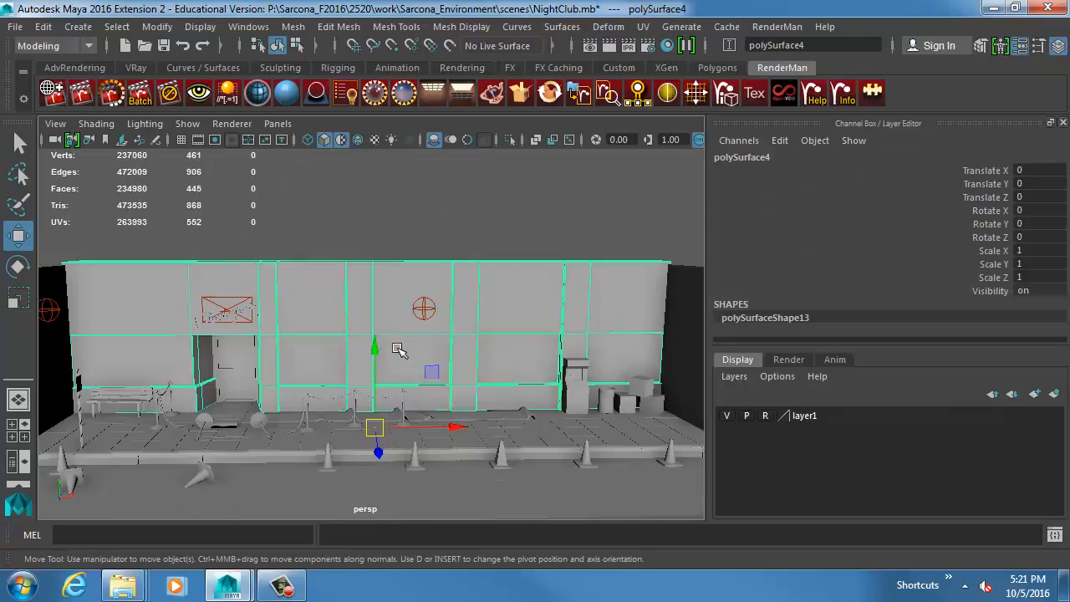
scroll(317, 351, up, 5)
alt+middle_drag(232, 366, 395, 320)
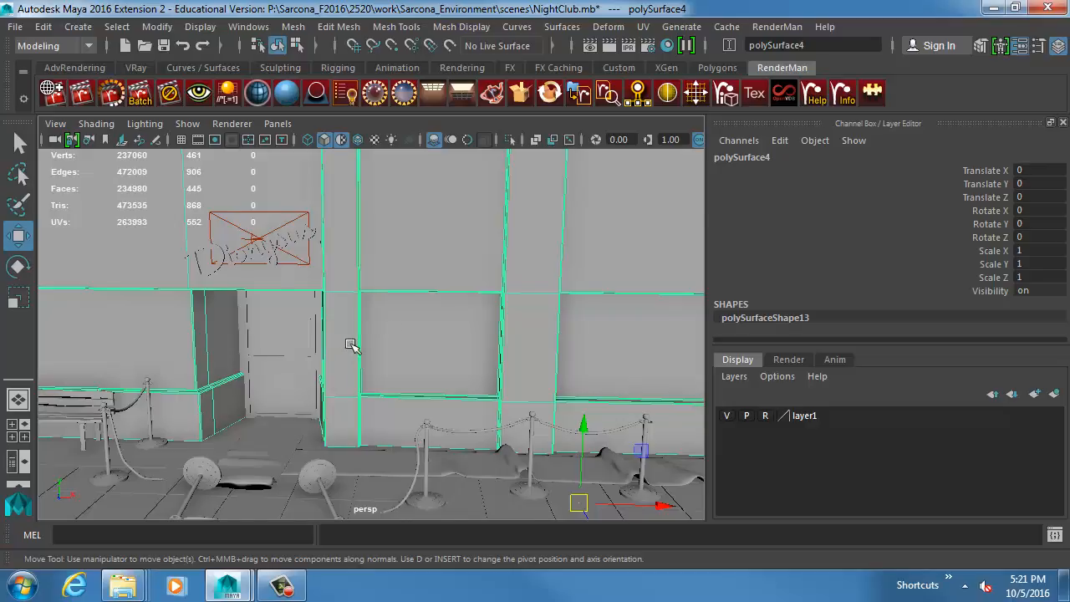
Examine the building facade around the doorway, along its columns and up to the roofline.
alt+drag(350, 344, 390, 323)
alt+right_drag(390, 323, 482, 317)
alt+middle_drag(406, 292, 456, 296)
alt+right_drag(456, 296, 603, 301)
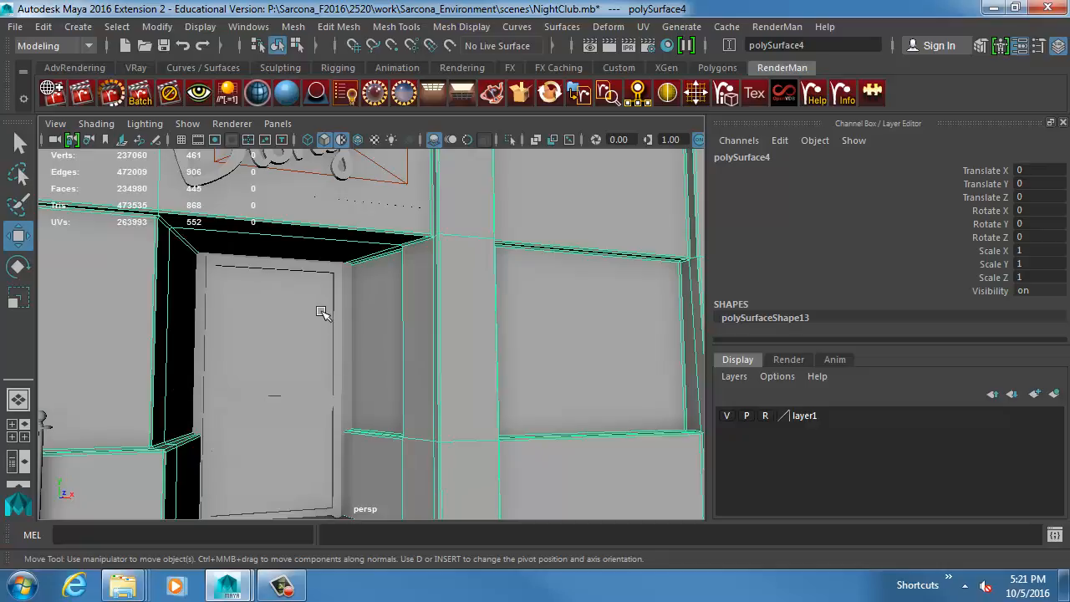
alt+middle_drag(583, 274, 544, 320)
alt+right_drag(544, 320, 452, 272)
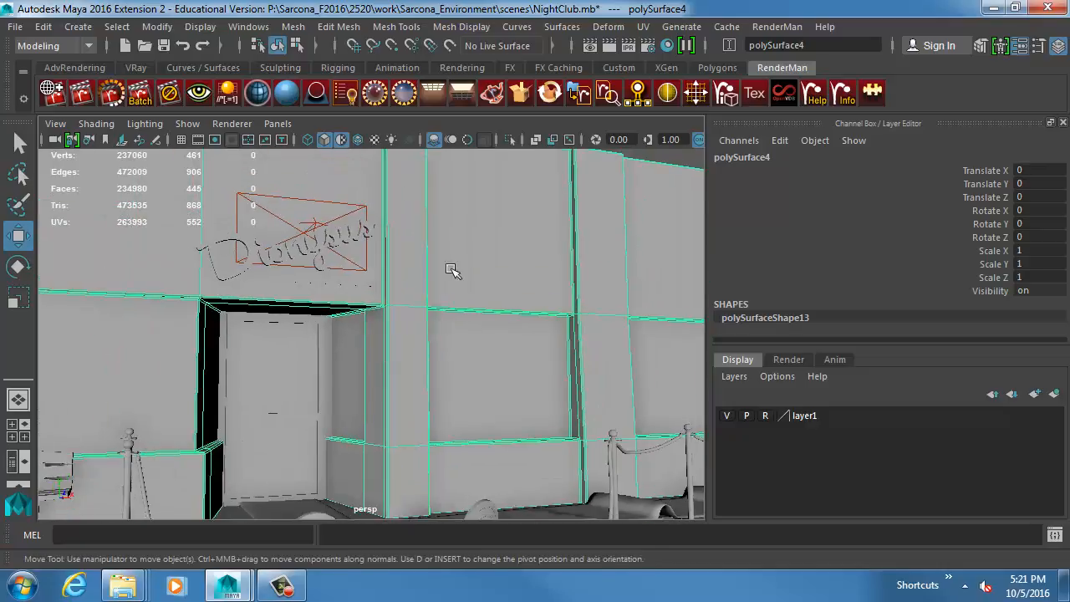
alt+middle_drag(456, 239, 458, 342)
click(477, 202)
alt+drag(577, 257, 342, 256)
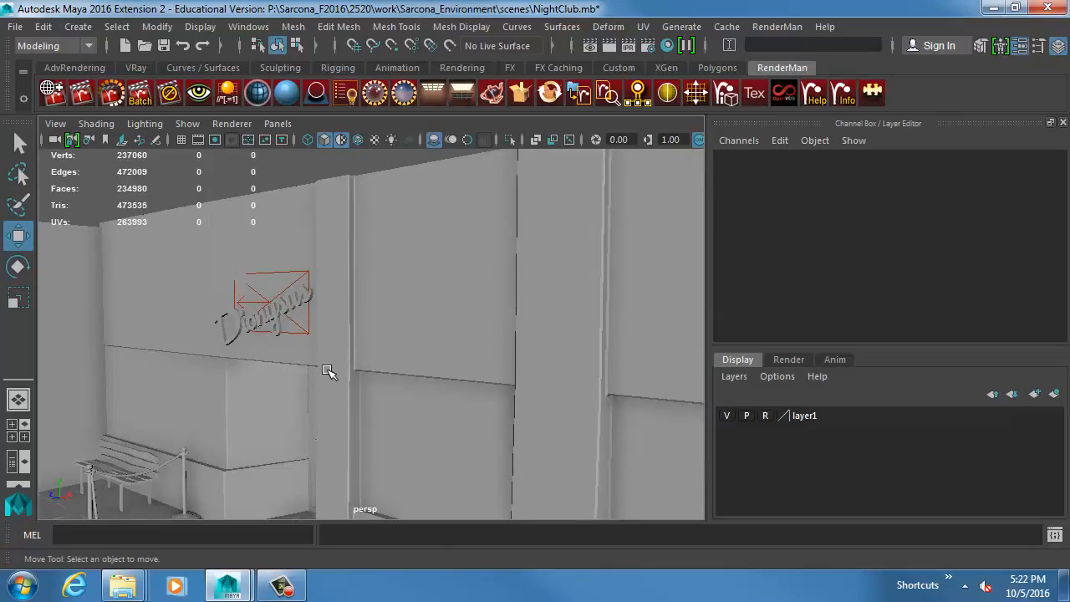
alt+right_drag(464, 396, 424, 366)
alt+drag(492, 373, 488, 360)
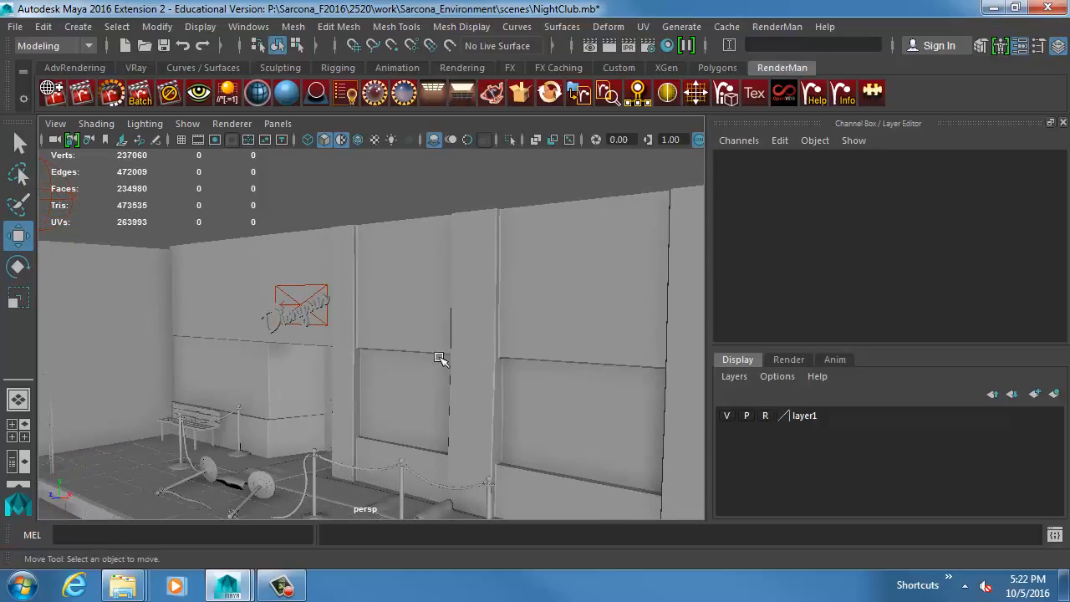
alt+drag(612, 388, 548, 331)
alt+drag(602, 359, 559, 298)
click(539, 244)
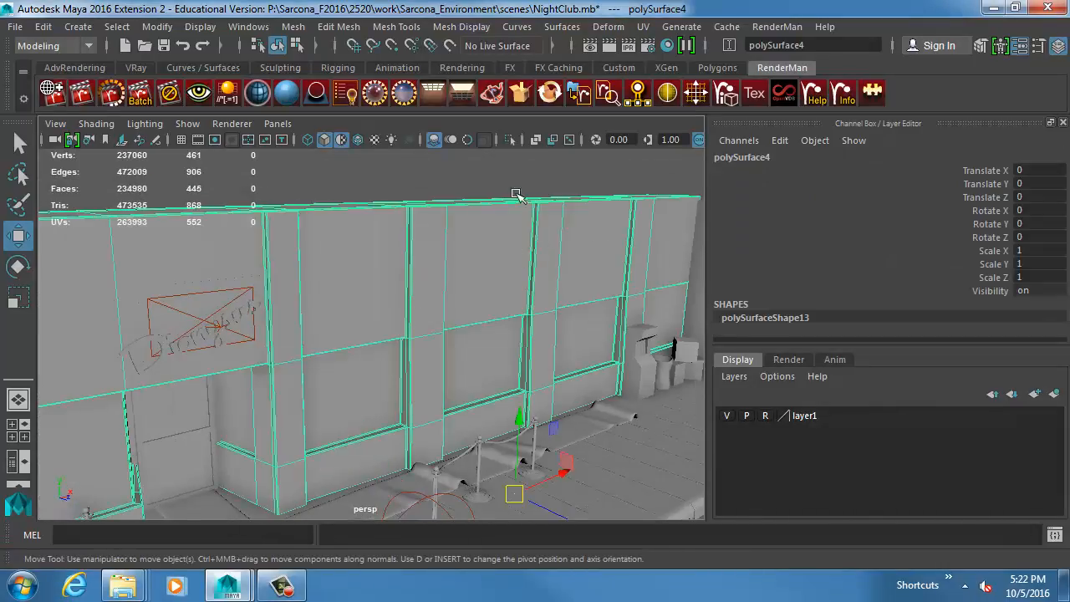
click(513, 196)
Turn on the smooth preview for the ringed round base of the fallen stanchion.
alt+drag(556, 258, 334, 357)
click(272, 371)
key(f)
alt+drag(451, 311, 308, 364)
alt+right_drag(307, 364, 533, 374)
alt+middle_drag(533, 374, 325, 406)
alt+drag(325, 406, 393, 394)
alt+right_drag(393, 394, 510, 389)
alt+middle_drag(510, 389, 401, 401)
alt+right_drag(401, 401, 619, 420)
alt+drag(468, 389, 409, 334)
key(3)
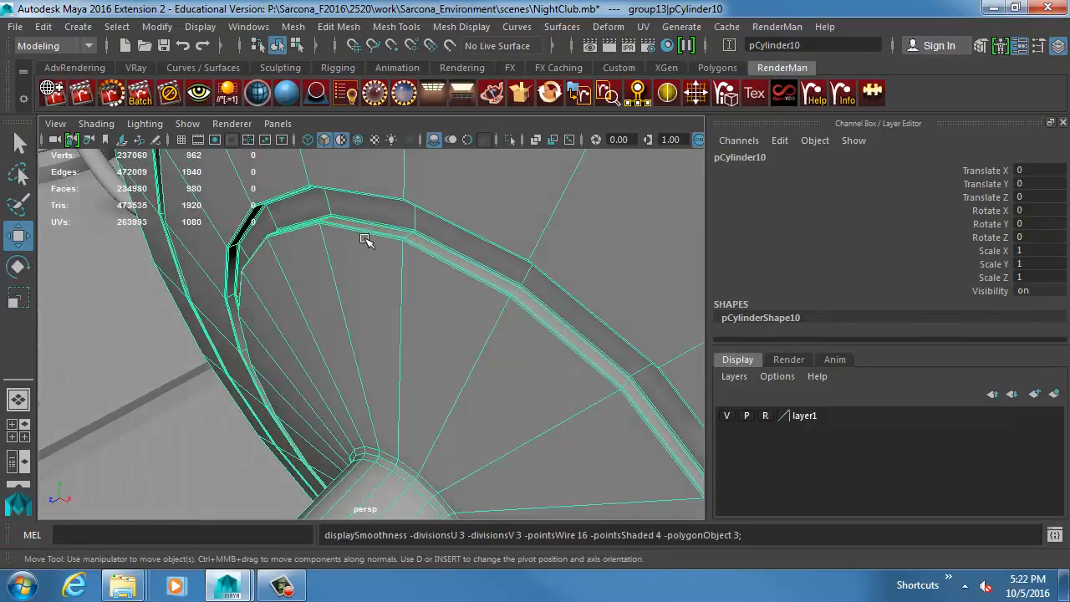
click(185, 339)
alt+right_drag(351, 373, 245, 366)
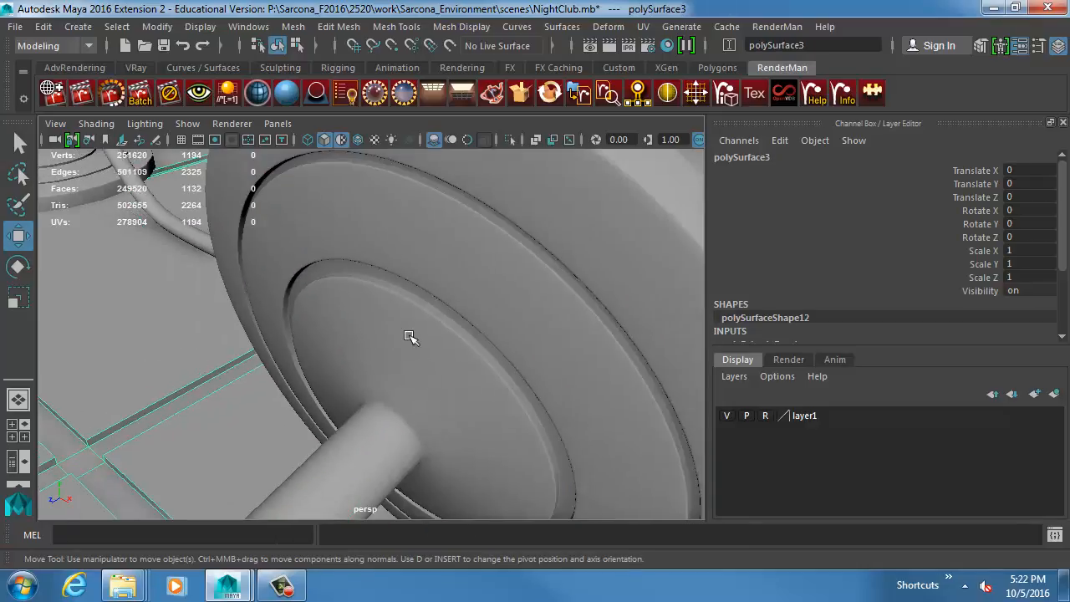
Compare the stanchion base without and with the smooth preview, leaving it smoothed.
click(480, 352)
key(1)
click(186, 339)
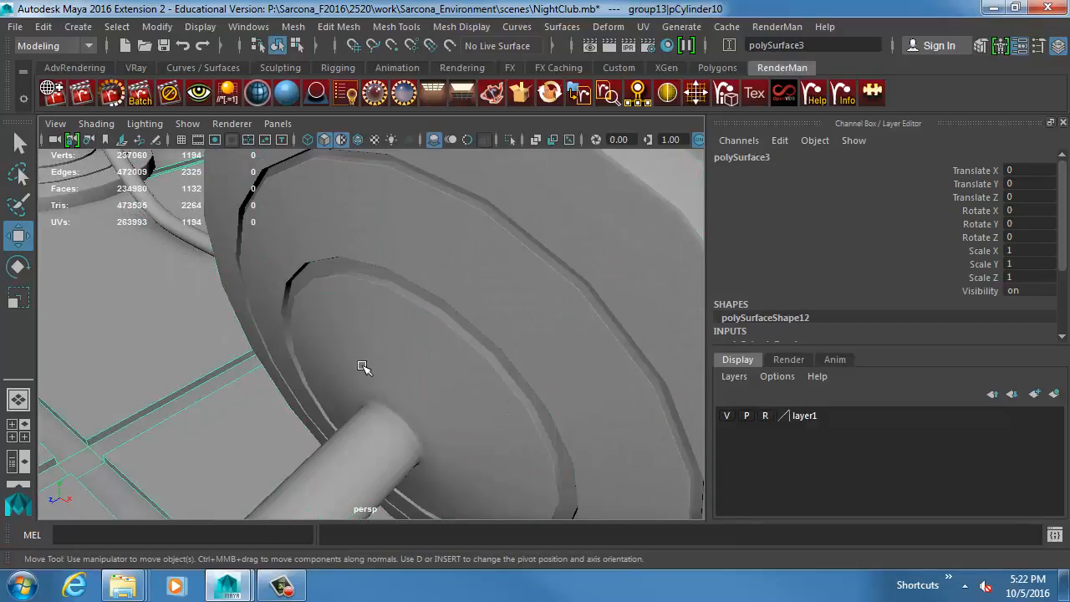
click(393, 349)
key(3)
click(167, 316)
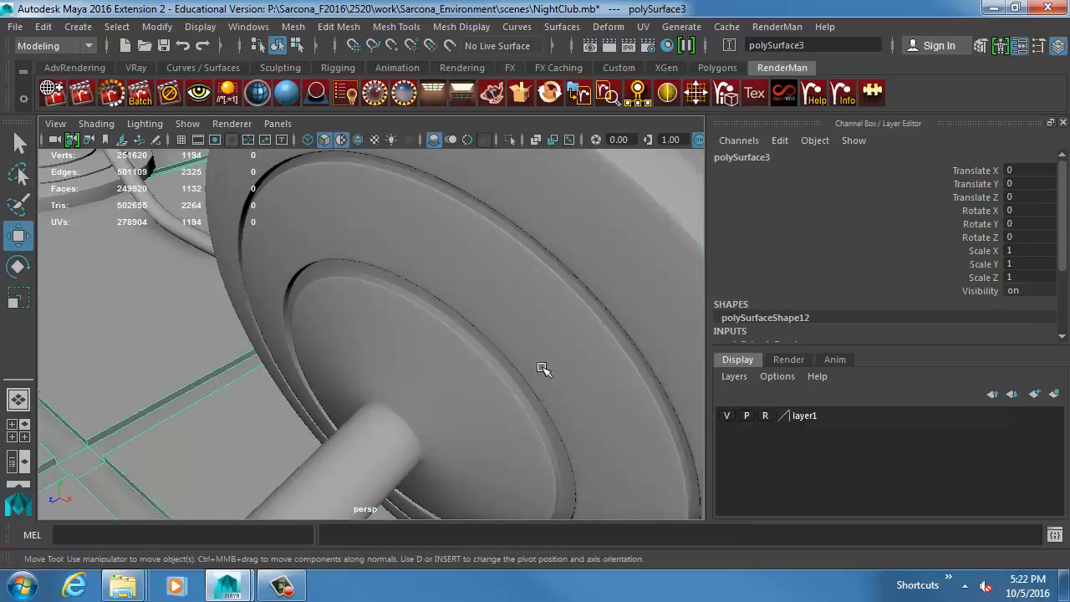
Select the whole fallen stanchion group together with its attached rope and the clip at its ring.
alt+right_drag(543, 369, 310, 432)
alt+middle_drag(311, 432, 389, 341)
alt+right_drag(390, 341, 604, 349)
click(432, 338)
alt+drag(432, 337, 413, 336)
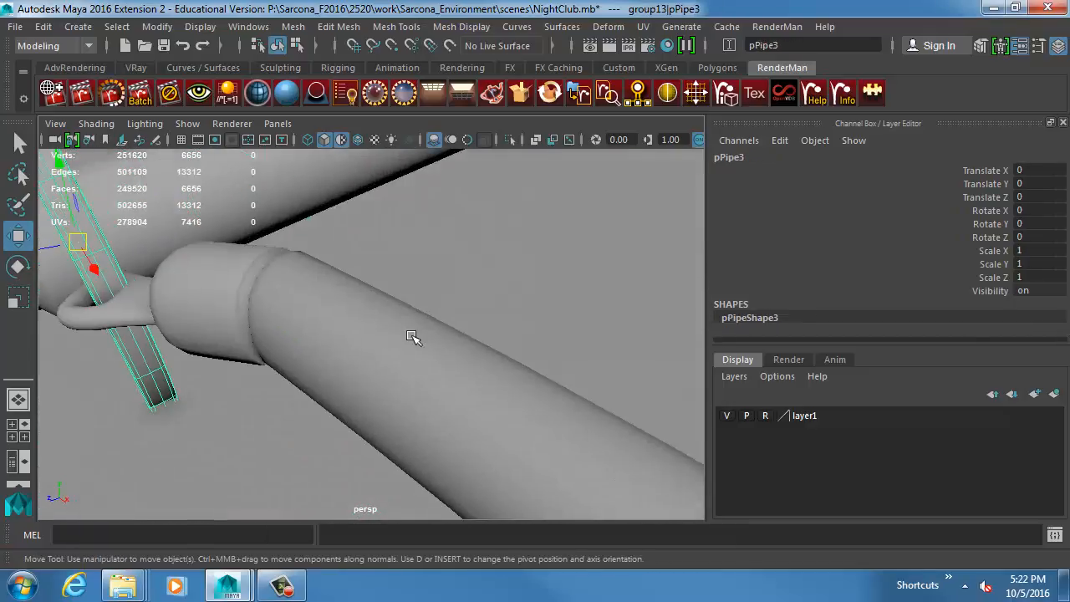
alt+right_drag(413, 337, 317, 329)
alt+drag(317, 330, 343, 335)
key(Up)
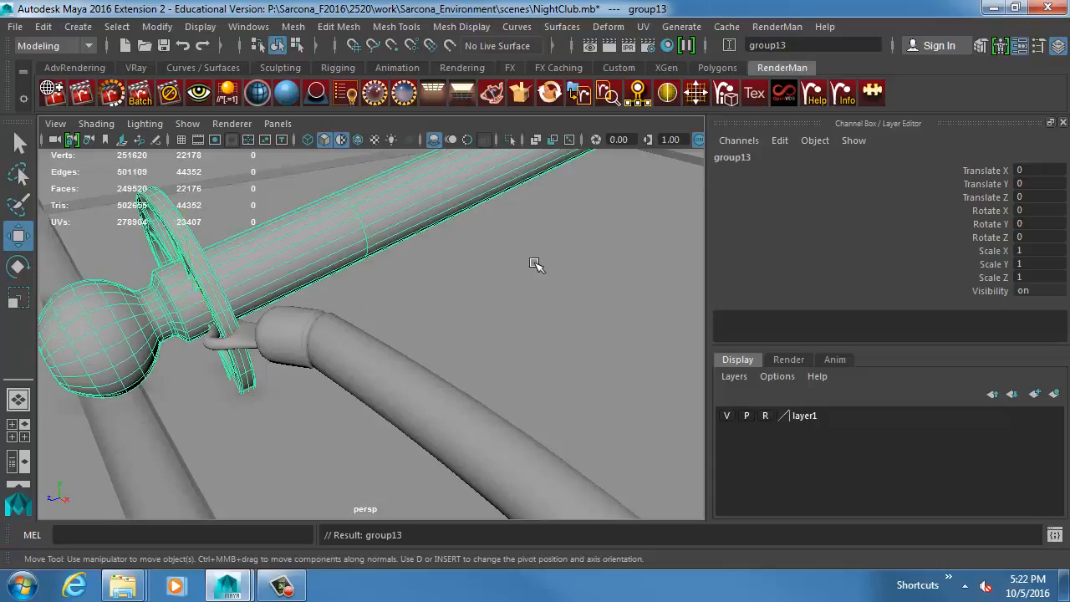
alt+drag(535, 265, 418, 282)
alt+right_drag(418, 282, 270, 320)
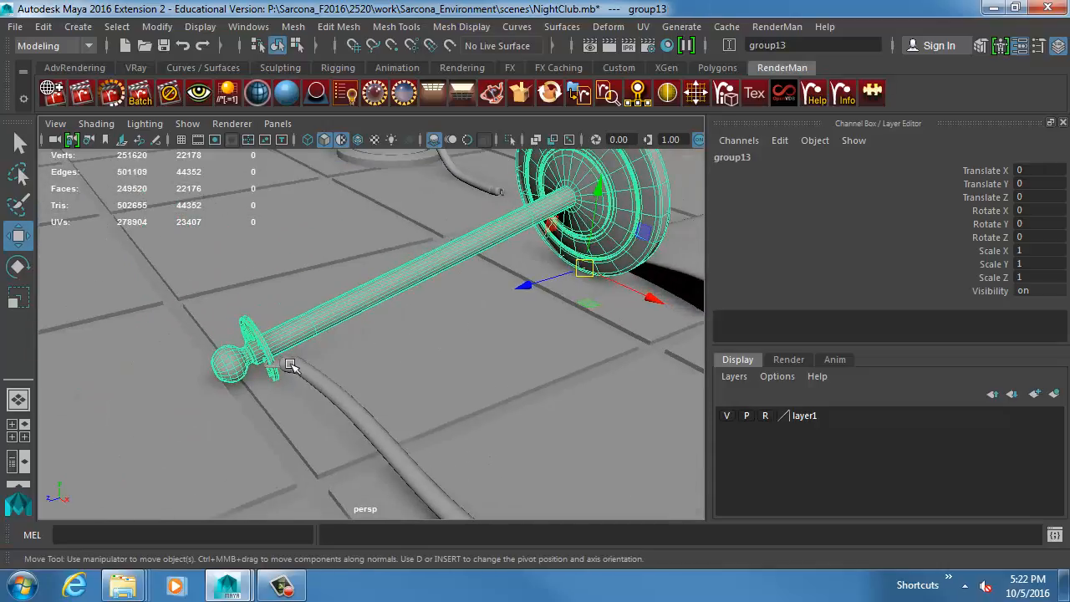
click(310, 376)
click(270, 368)
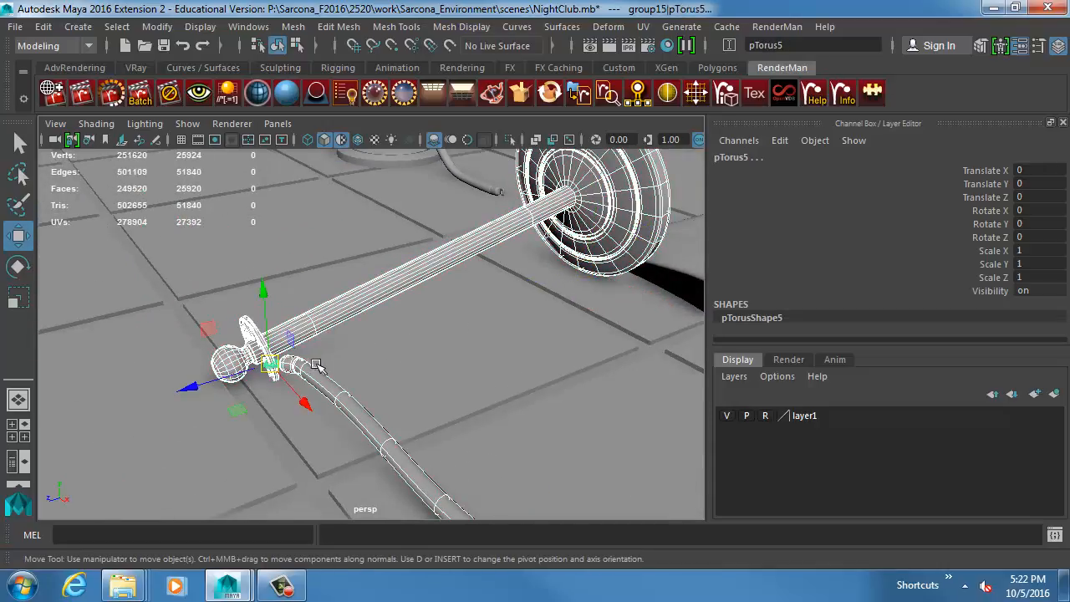
Raise the vertices of the stanchion's ball end, ring and rope end with soft selection, and return to object mode.
key(F8)
alt+drag(318, 360, 284, 250)
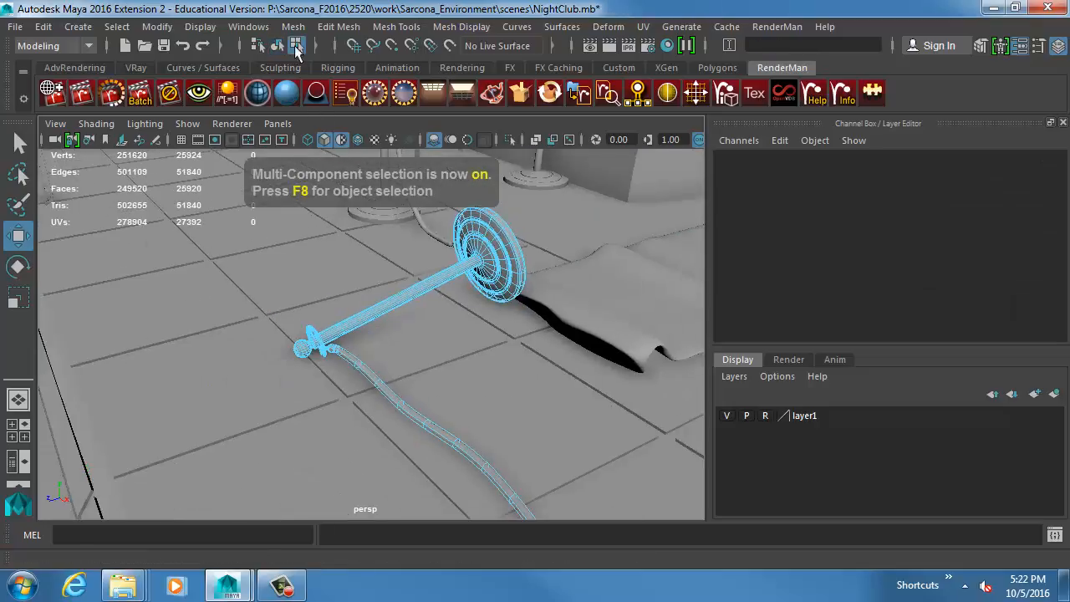
click(319, 46)
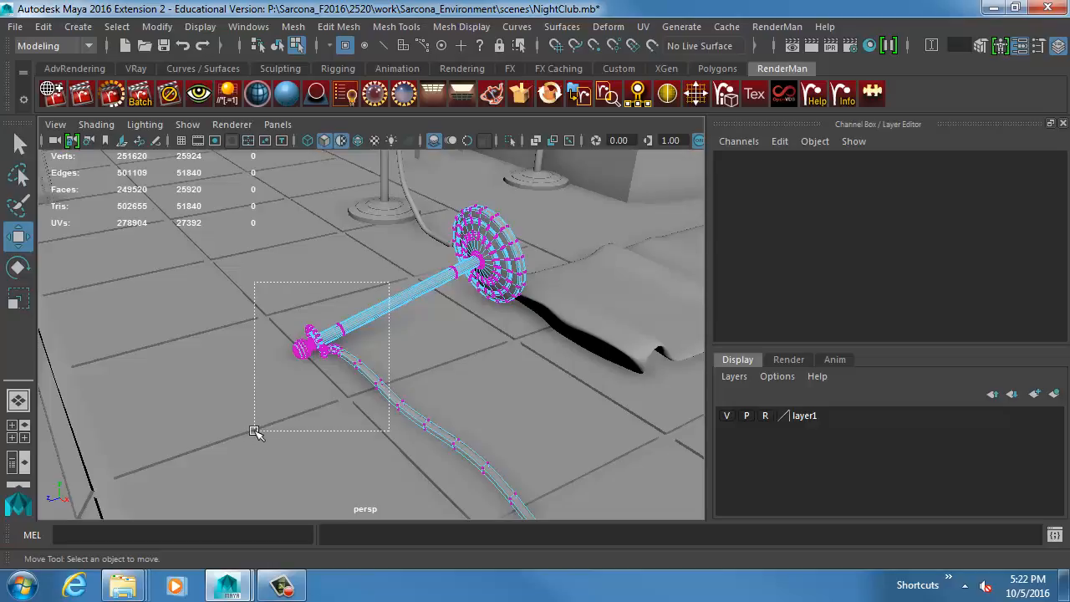
drag(255, 430, 255, 431)
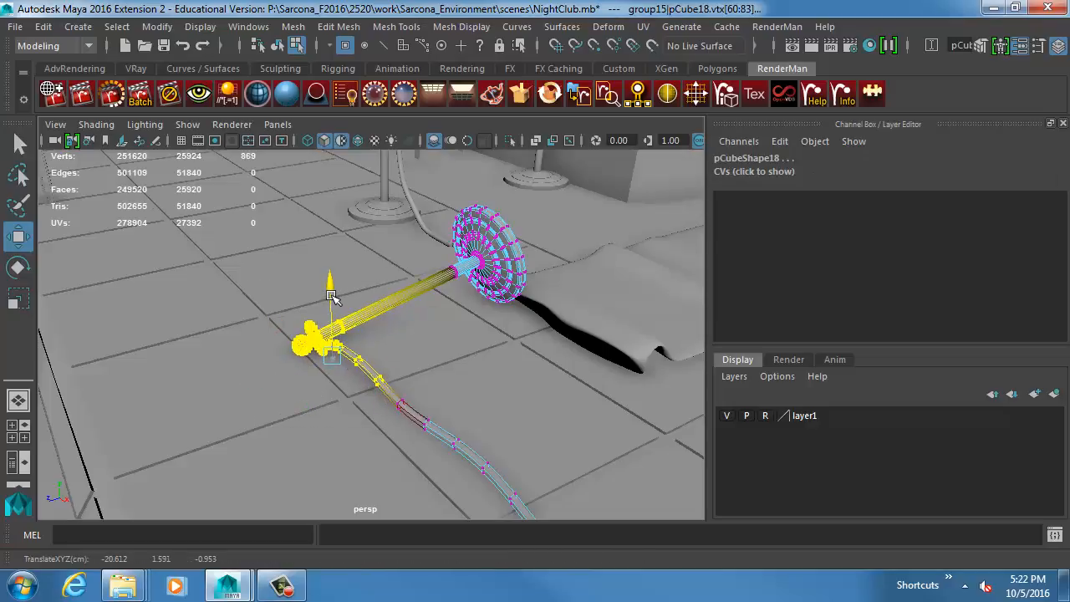
drag(331, 294, 330, 295)
key(f)
alt+drag(329, 365, 333, 331)
drag(375, 252, 480, 286)
key(F8)
Examine how the rope clip hooks through the stanchion's ring.
click(398, 241)
alt+right_drag(480, 286, 817, 378)
alt+drag(561, 276, 478, 294)
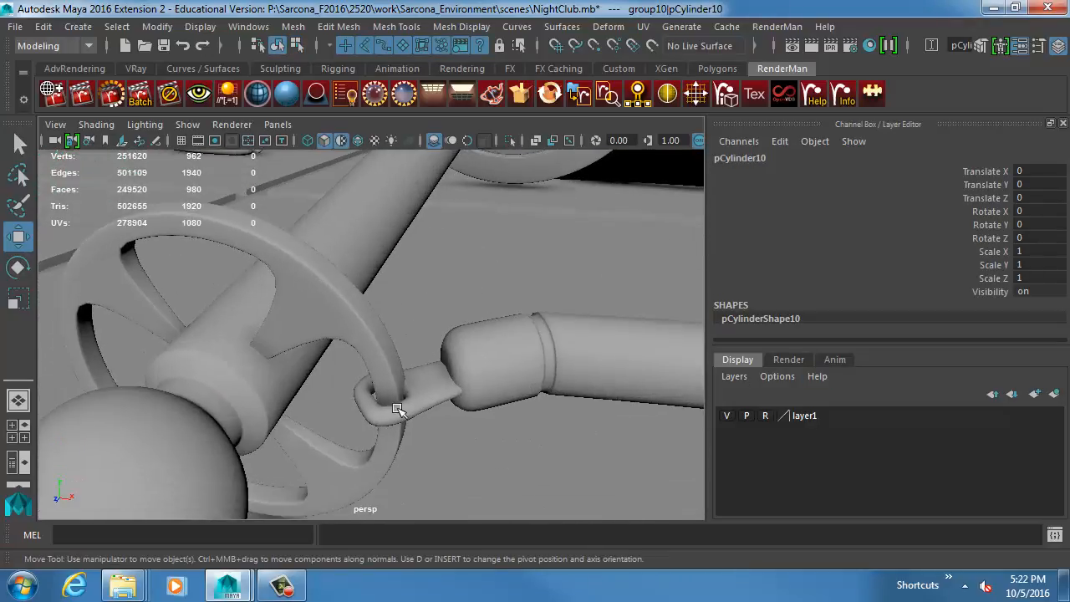
click(402, 409)
key(f)
alt+drag(479, 338, 375, 337)
click(597, 306)
alt+drag(597, 306, 449, 282)
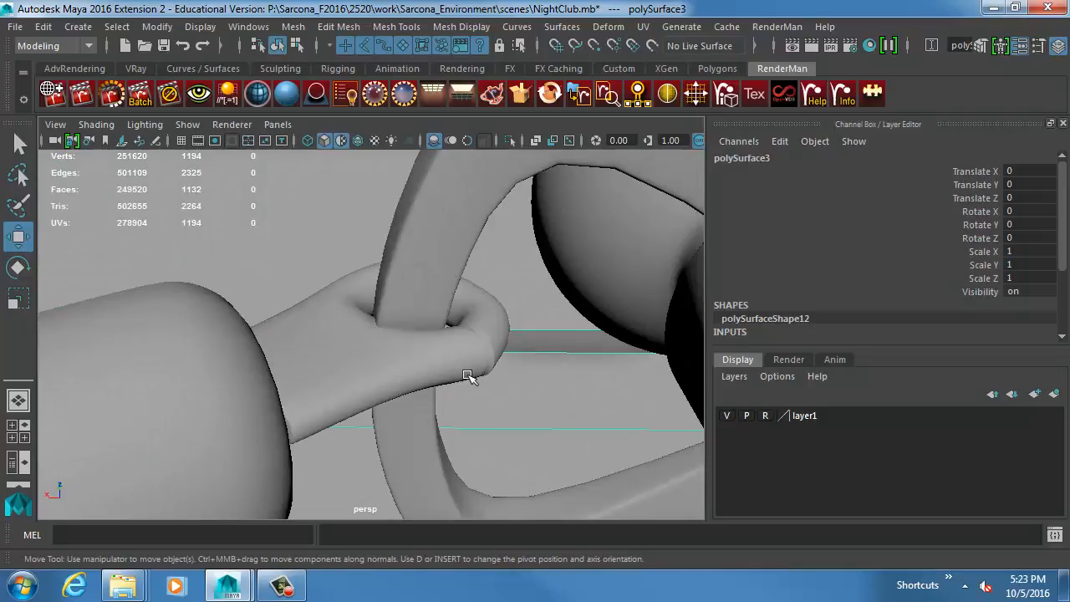
Extrude two side faces of the clip near the rope cap and scale them to about 0.83.
click(331, 378)
alt+drag(331, 377, 549, 322)
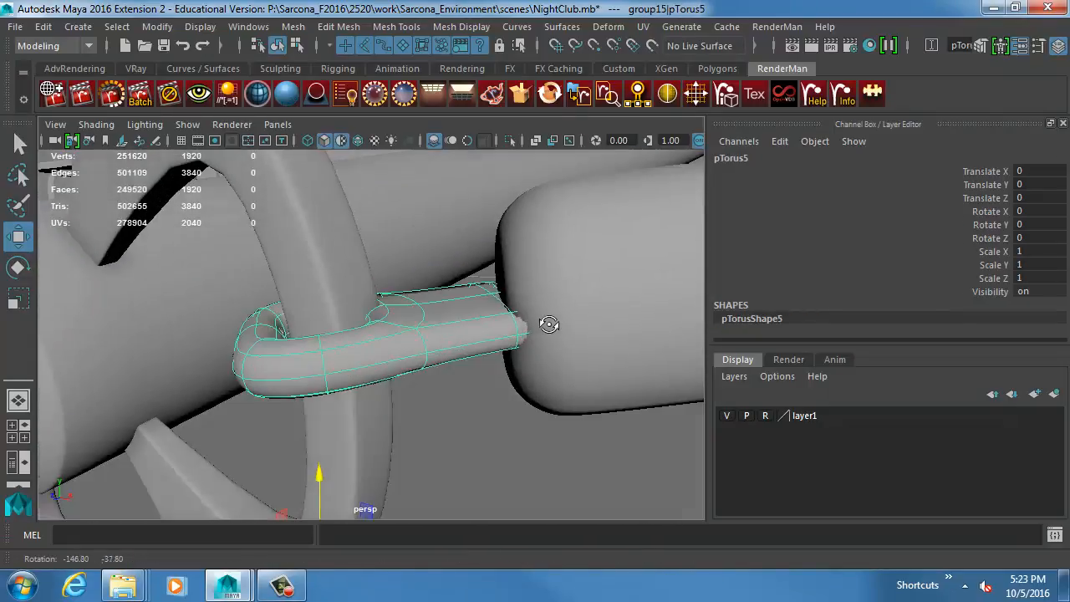
key(F11)
click(461, 337)
shift+click(463, 354)
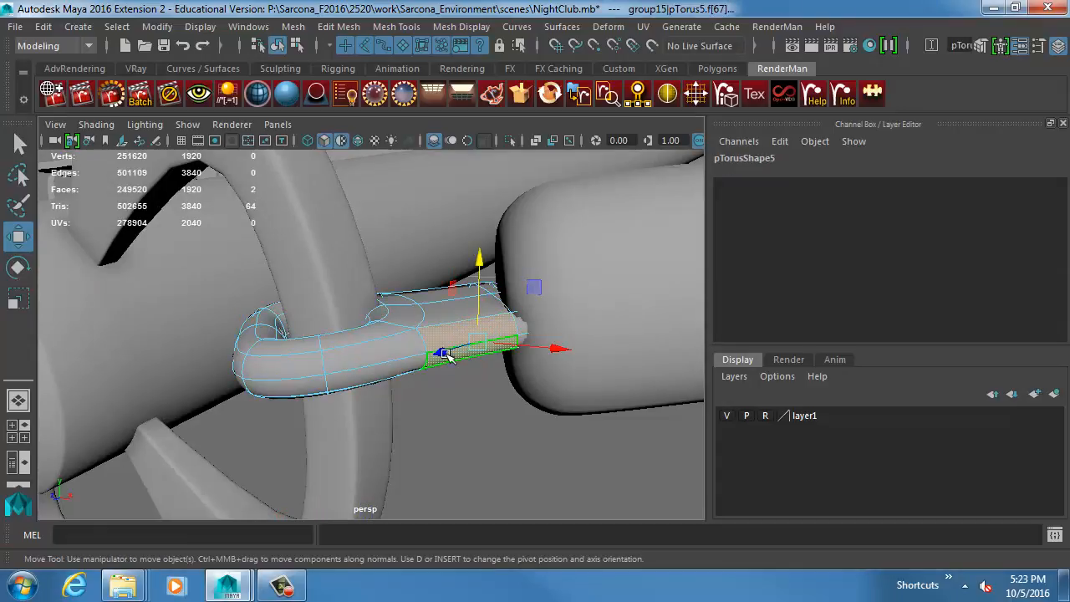
key(ctrl+e)
key(r)
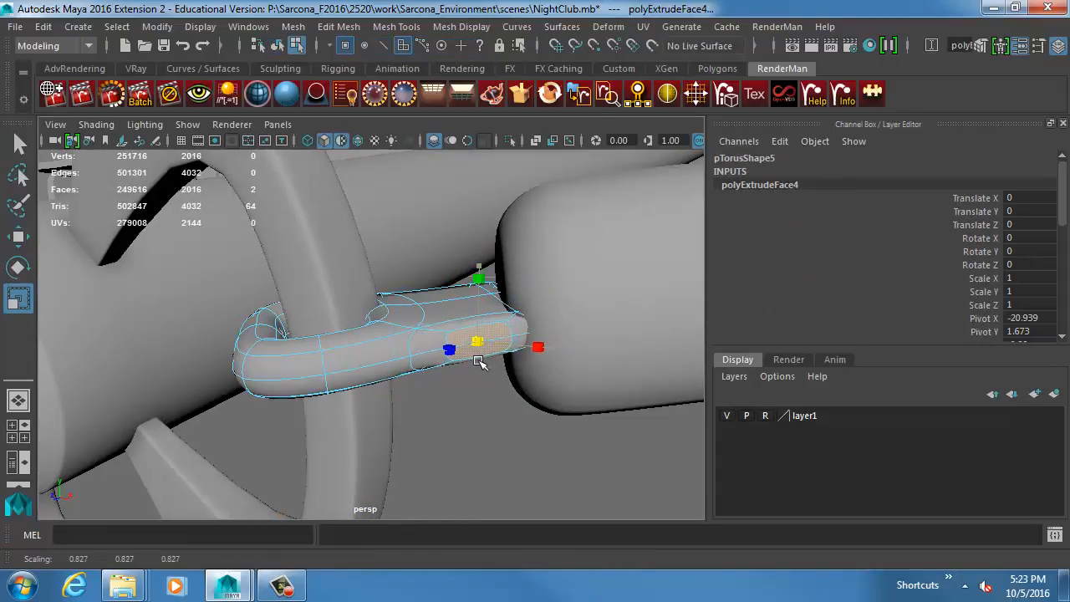
Extrude the inset clip faces again, pull them outward and add another extrusion at the tip to form a small tab.
key(ctrl+e)
key(w)
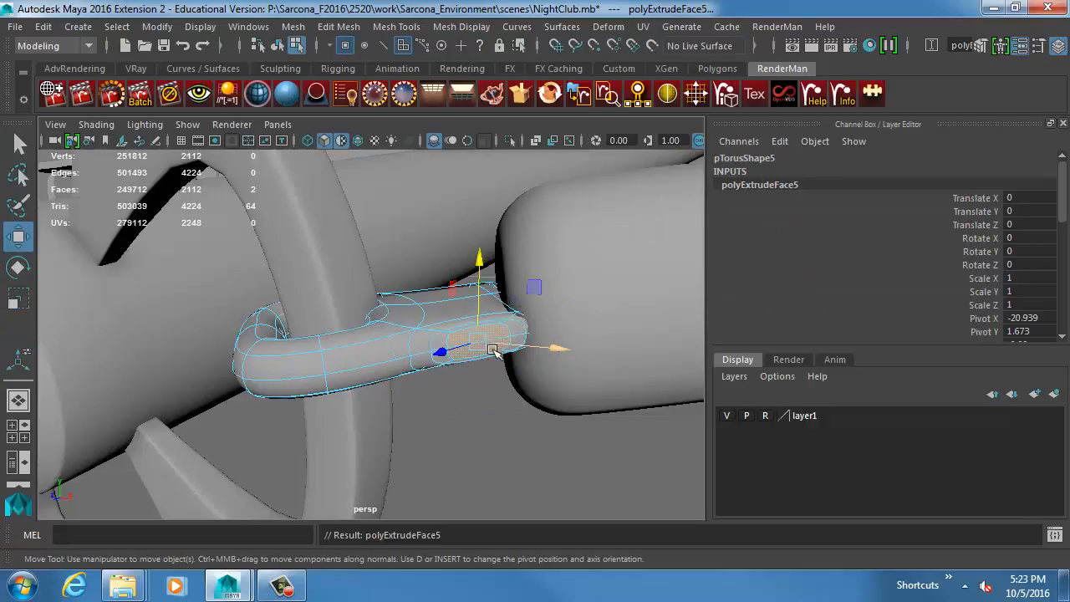
alt+drag(493, 359, 521, 389)
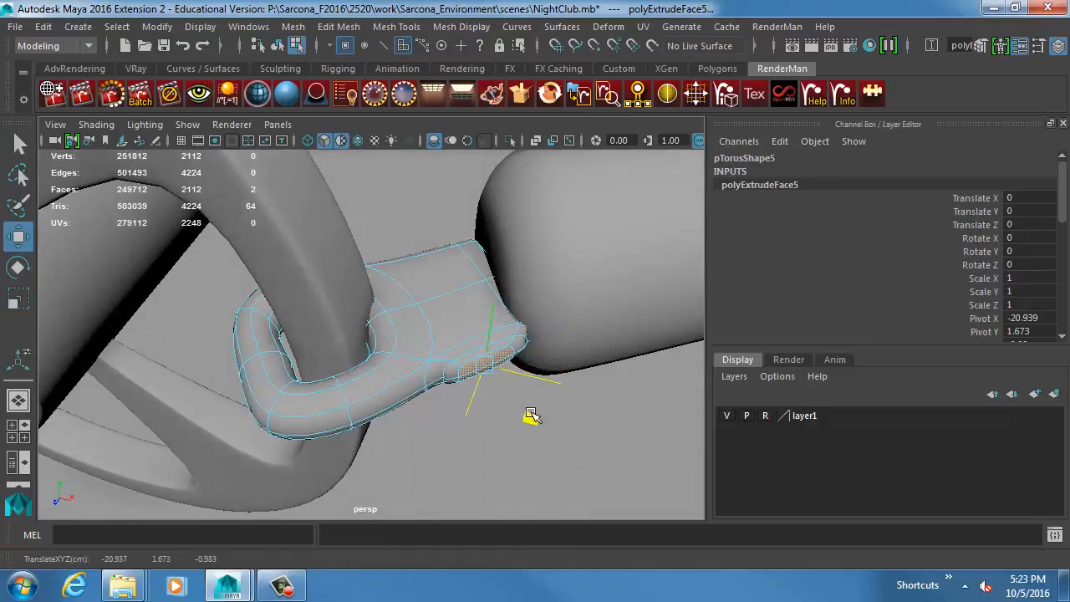
key(r)
middle_drag(508, 405, 538, 423)
key(ctrl+e)
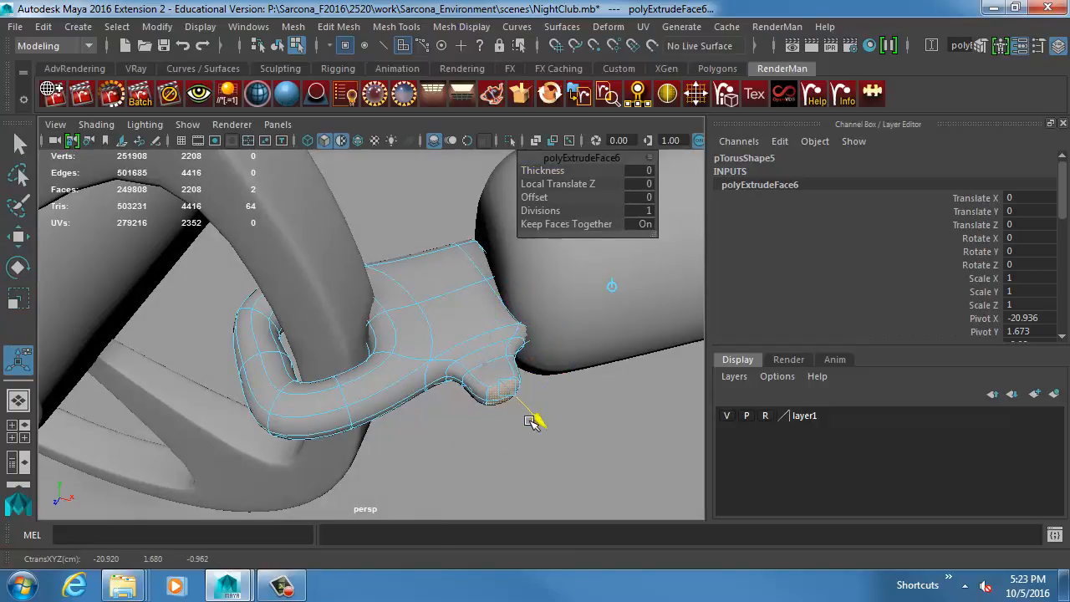
key(w)
right_drag(398, 370, 418, 353)
click(632, 444)
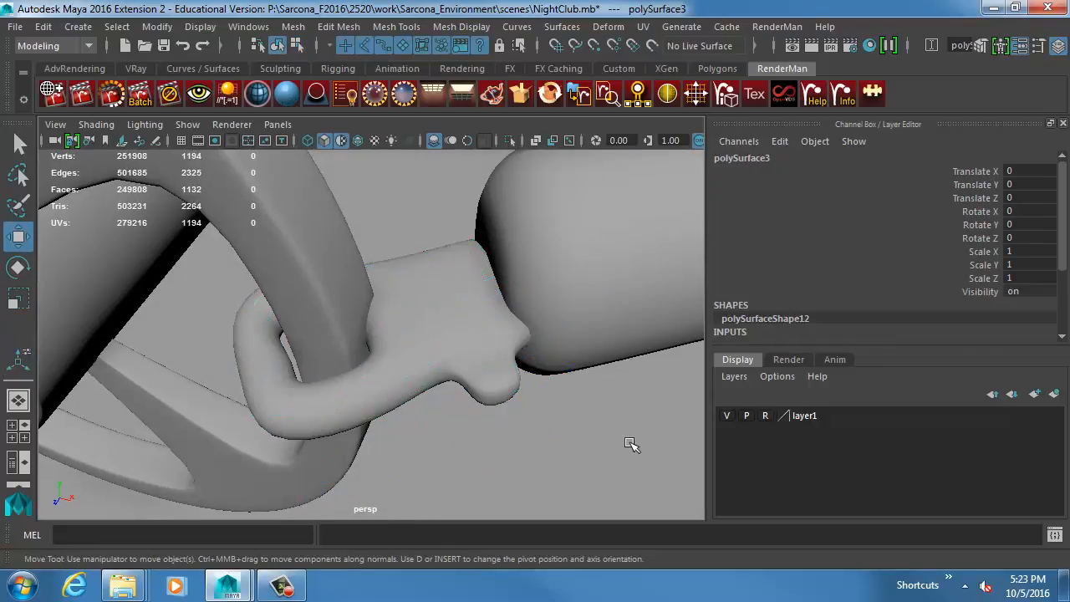
Review the fallen stanchion's clip and rope up close and save the scene, accepting the student version notice.
alt+right_drag(632, 444, 259, 399)
alt+drag(419, 438, 317, 432)
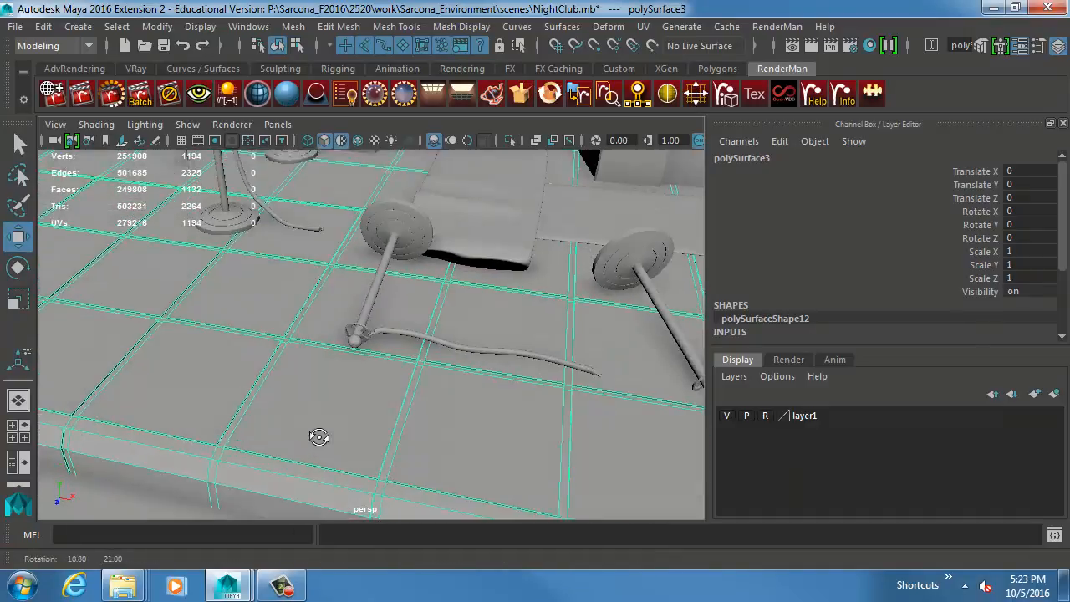
alt+right_drag(318, 432, 376, 445)
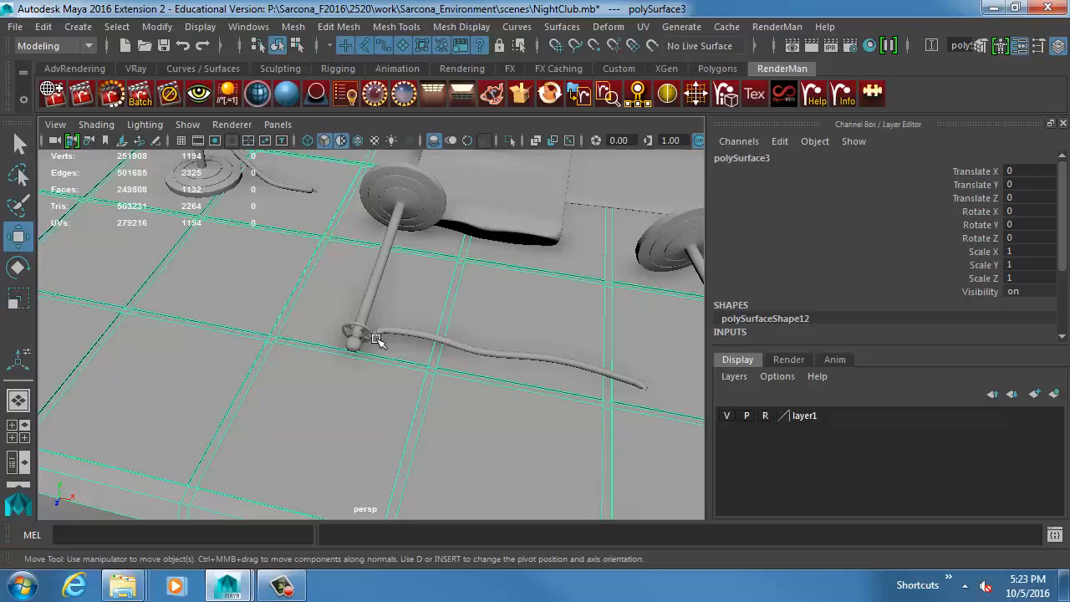
click(384, 333)
key(f)
scroll(178, 316, up, 2)
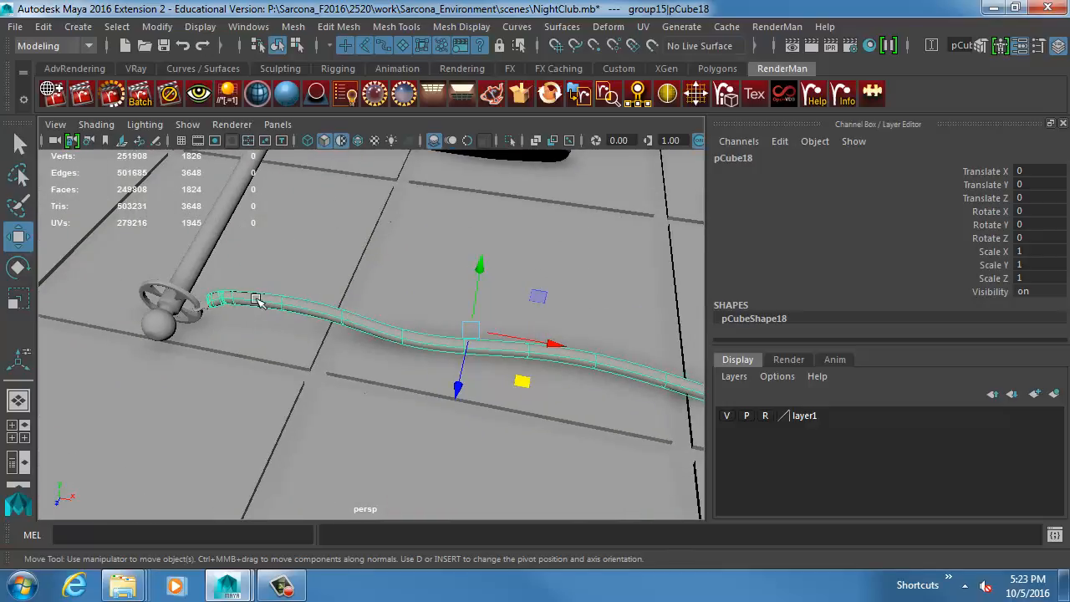
scroll(246, 312, up, 3)
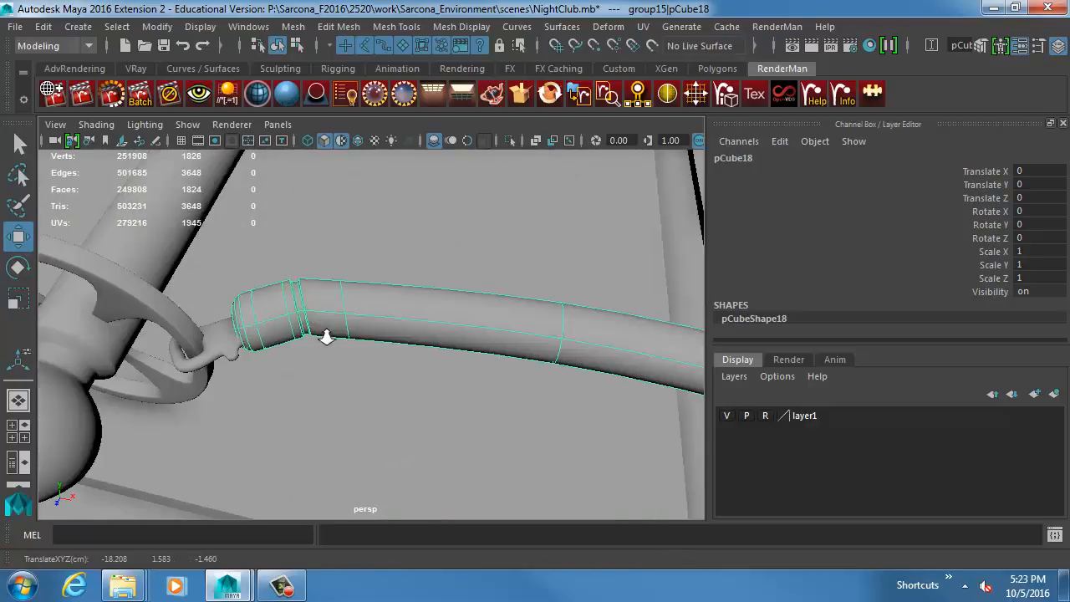
click(542, 301)
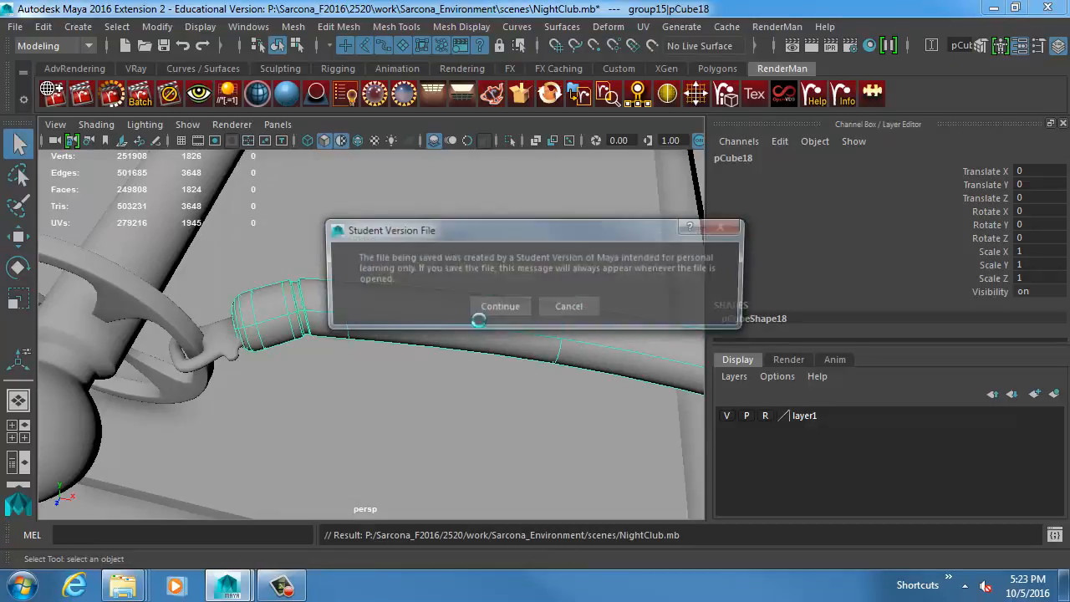
click(433, 306)
Launch a second Maya session.
key(super)
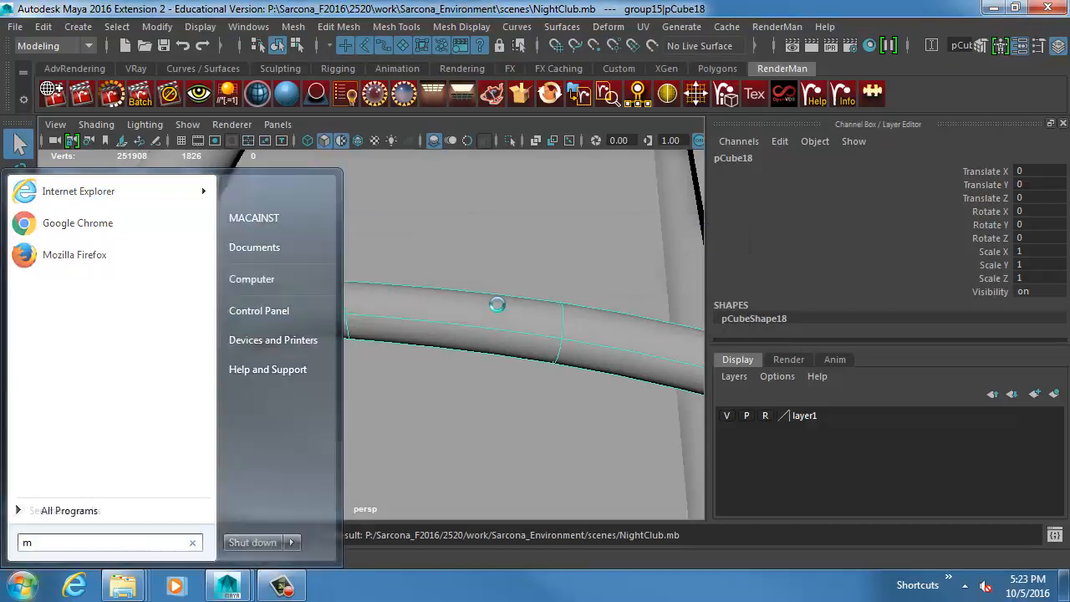
text(maya)
key(Return)
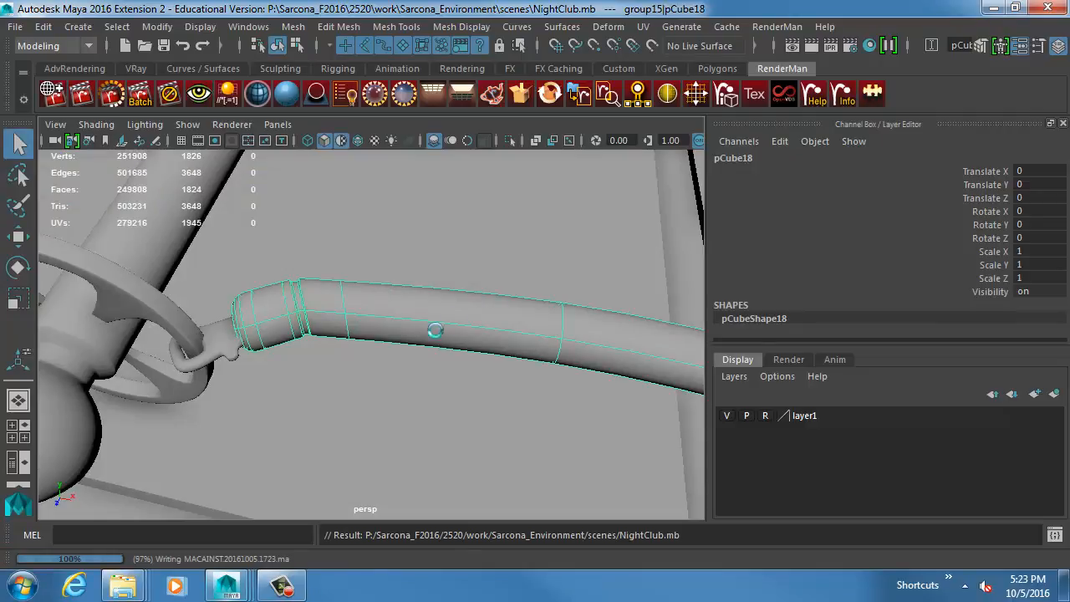
Check the running applications and processes in Windows Task Manager and close it.
right_click(465, 585)
click(513, 544)
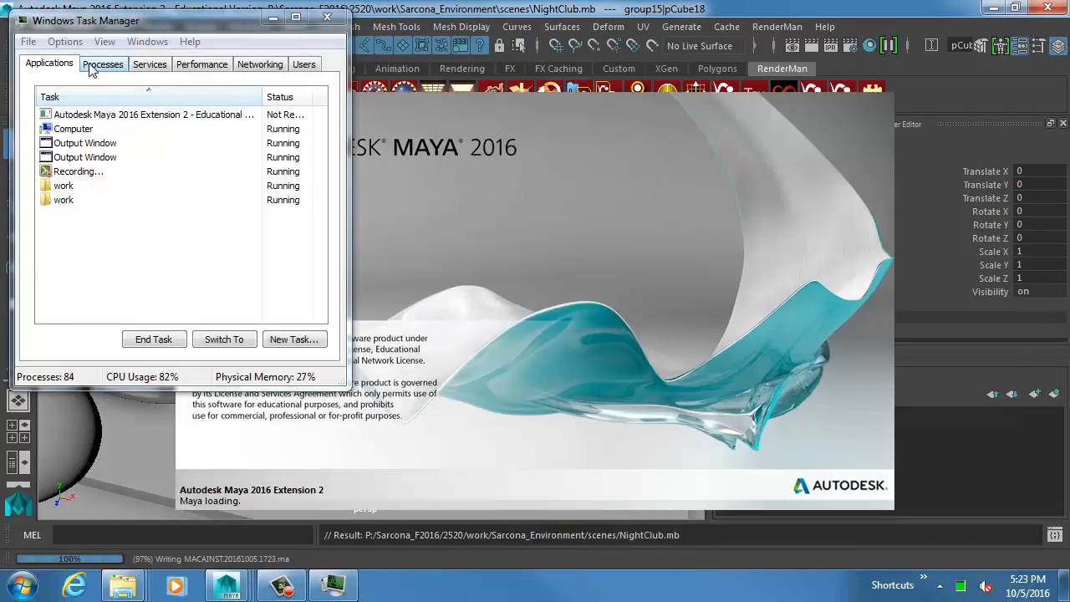
click(102, 65)
click(327, 17)
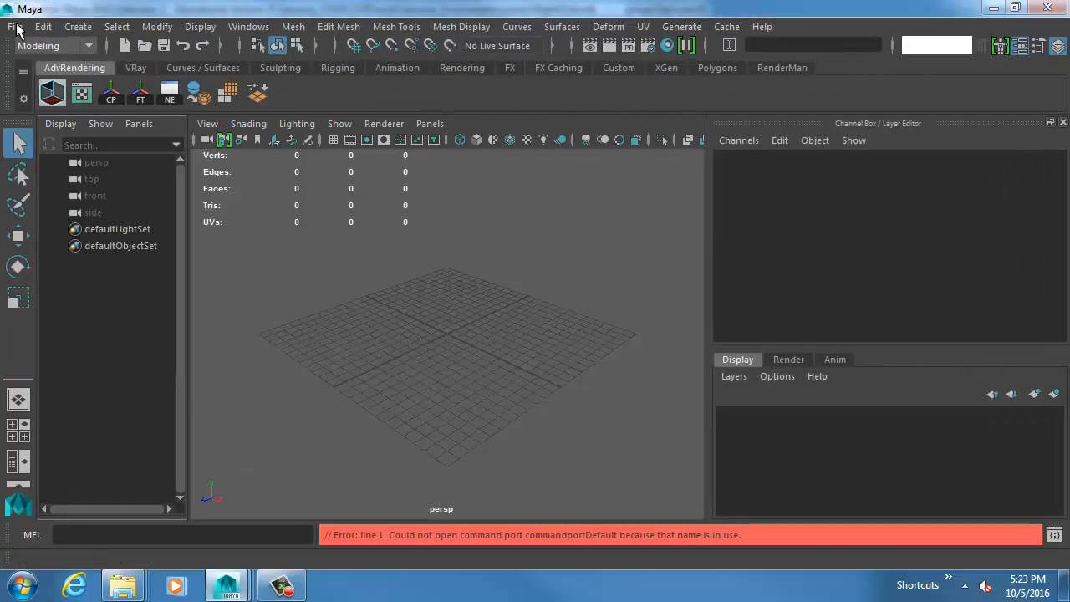
Start setting the Maya project and browse to the 2520 folder inside the F2016 course directory.
click(16, 27)
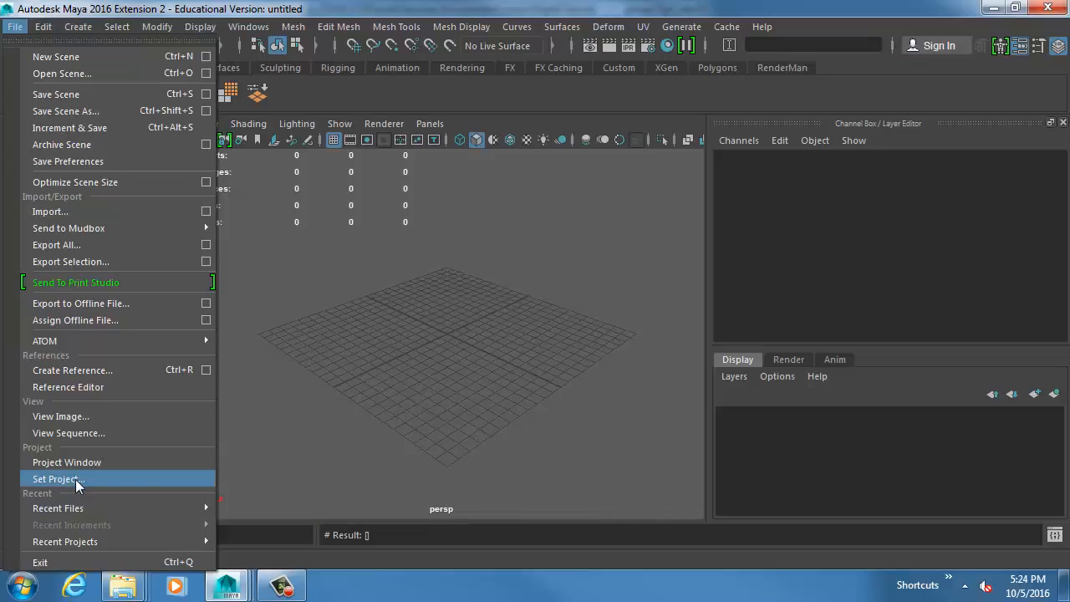
click(75, 479)
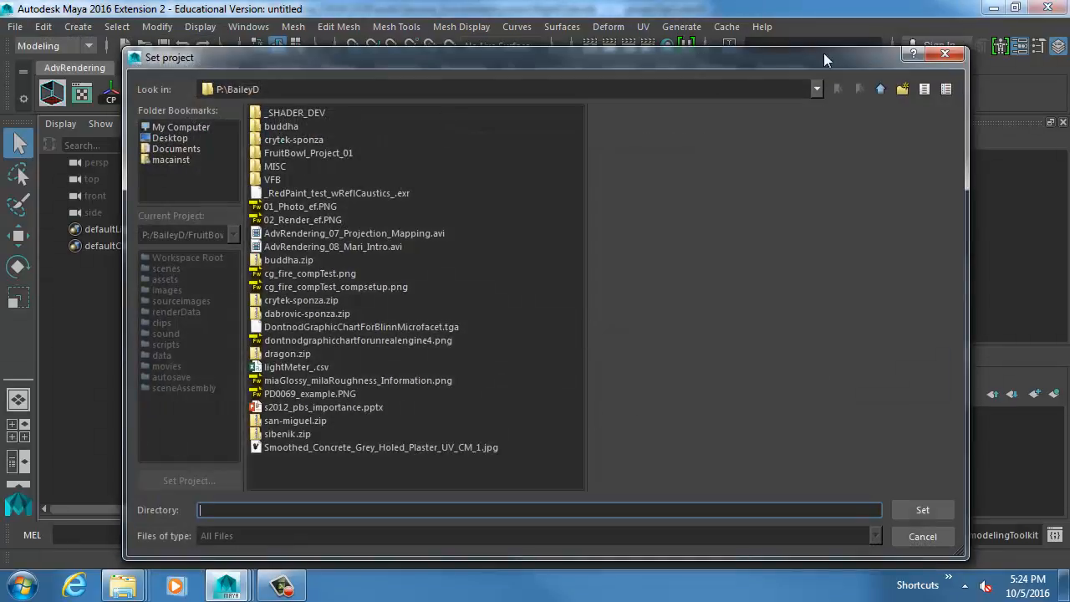
click(875, 88)
double_click(299, 220)
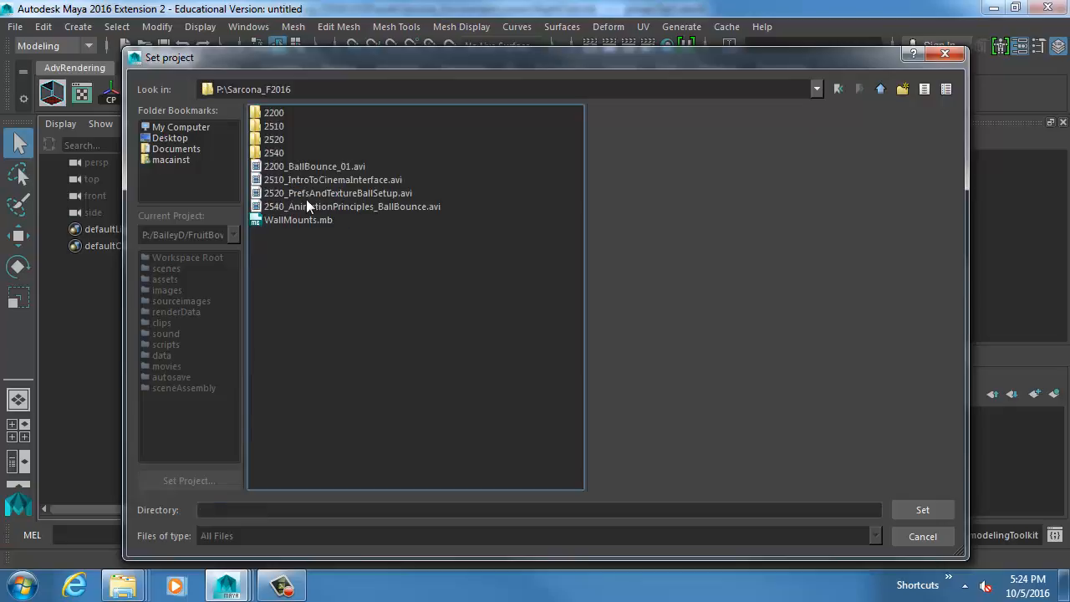
double_click(277, 138)
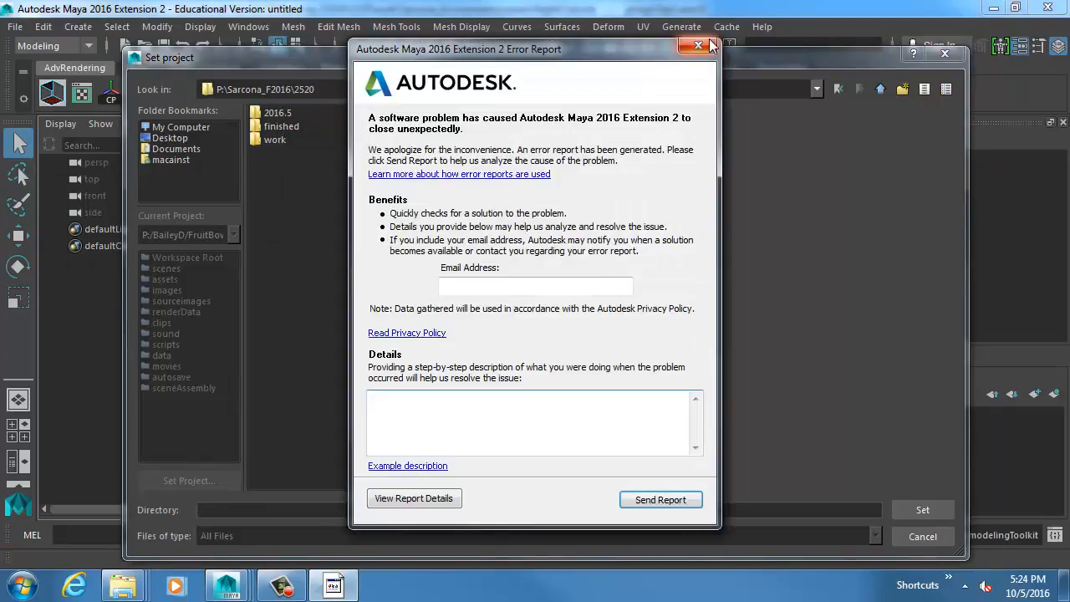
Dismiss the Maya error report without sending it and set the Environment folder under 2520\work as the project.
click(698, 45)
click(662, 327)
double_click(276, 139)
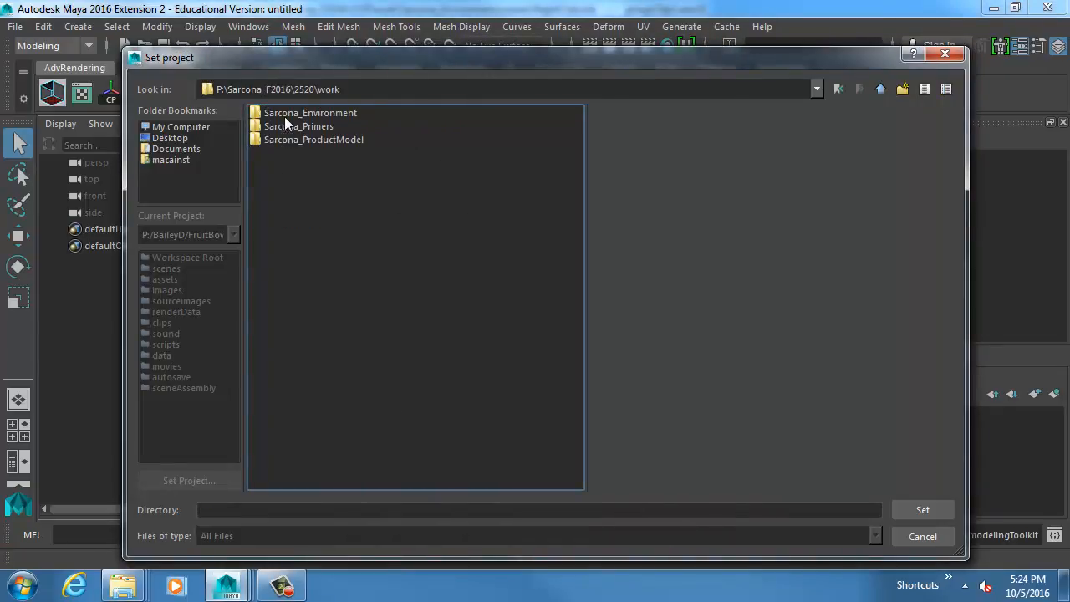
click(288, 114)
click(923, 511)
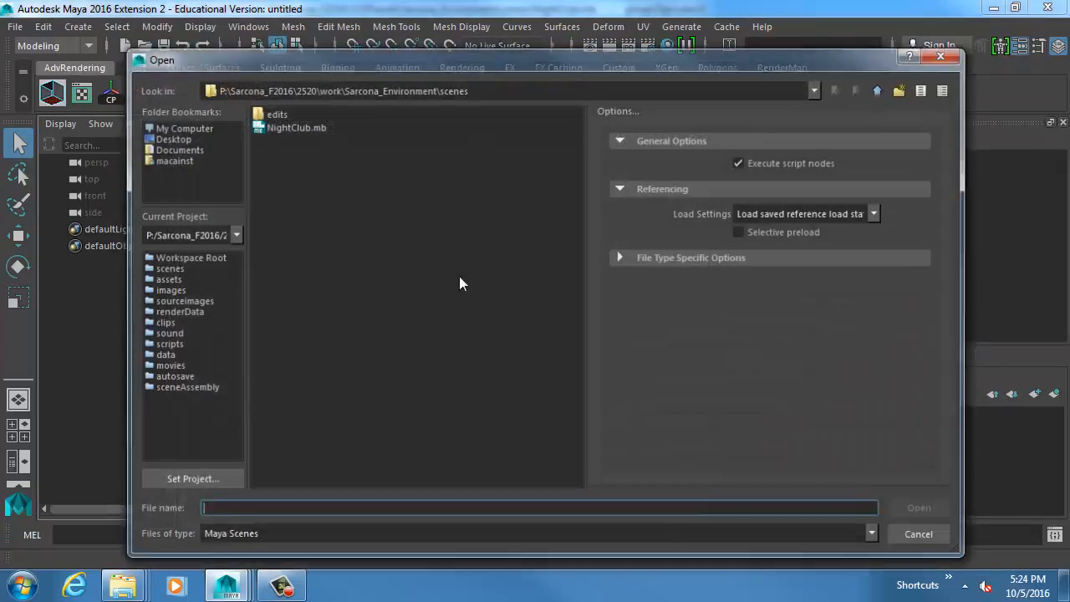
Open the NightClub.mb scene and bring the fallen stanchions on the sidewalk into view.
double_click(296, 128)
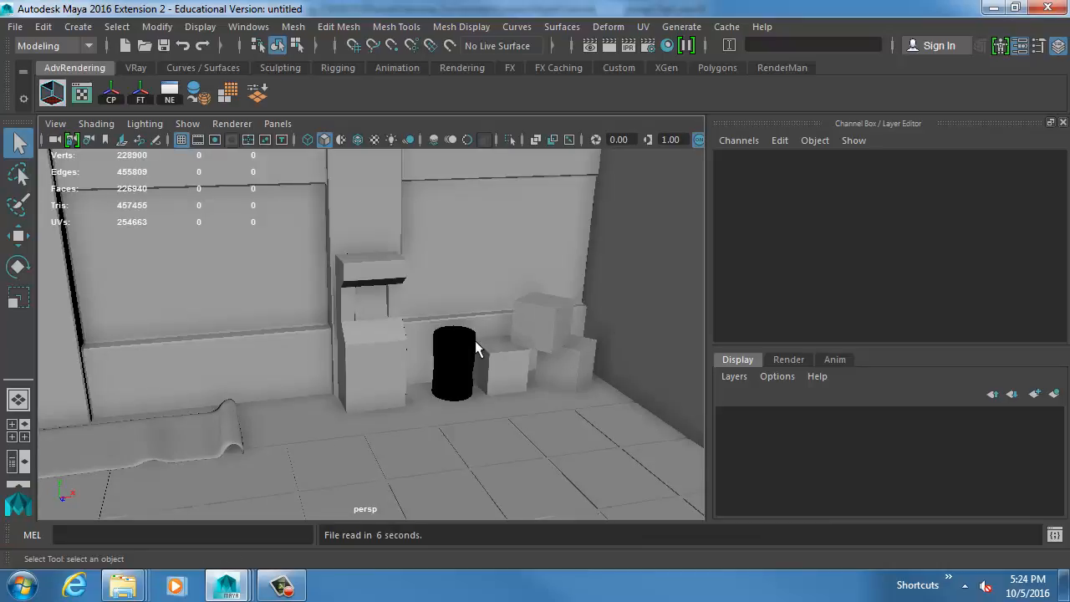
click(448, 357)
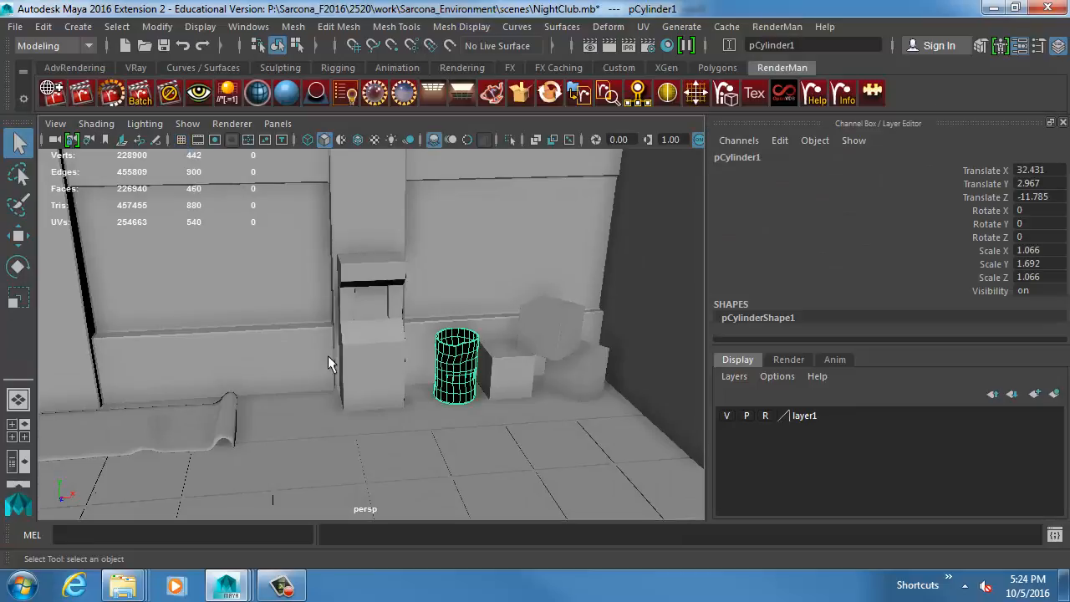
alt+middle_drag(328, 357, 518, 271)
alt+middle_drag(280, 347, 312, 336)
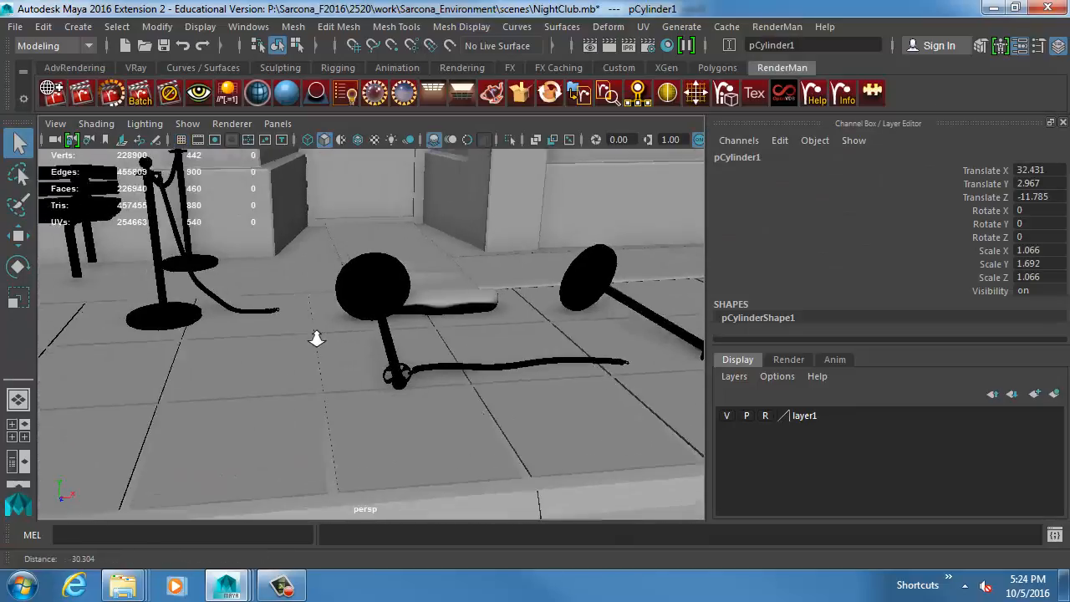
alt+right_drag(313, 337, 431, 339)
Turn on Wireframe on Shaded and Use default material for the perspective view.
click(97, 124)
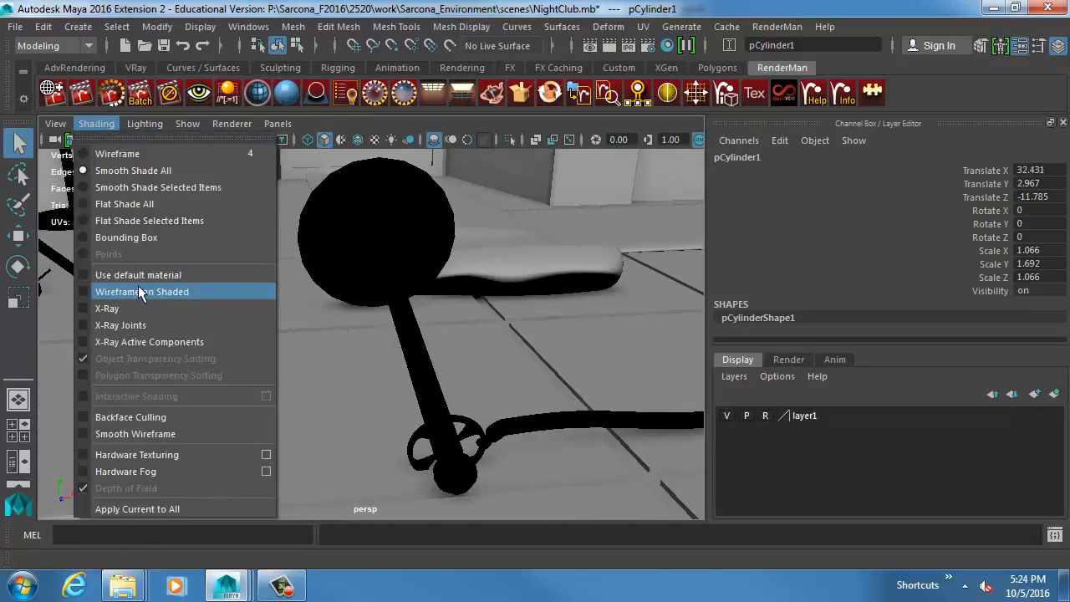
click(138, 286)
click(97, 123)
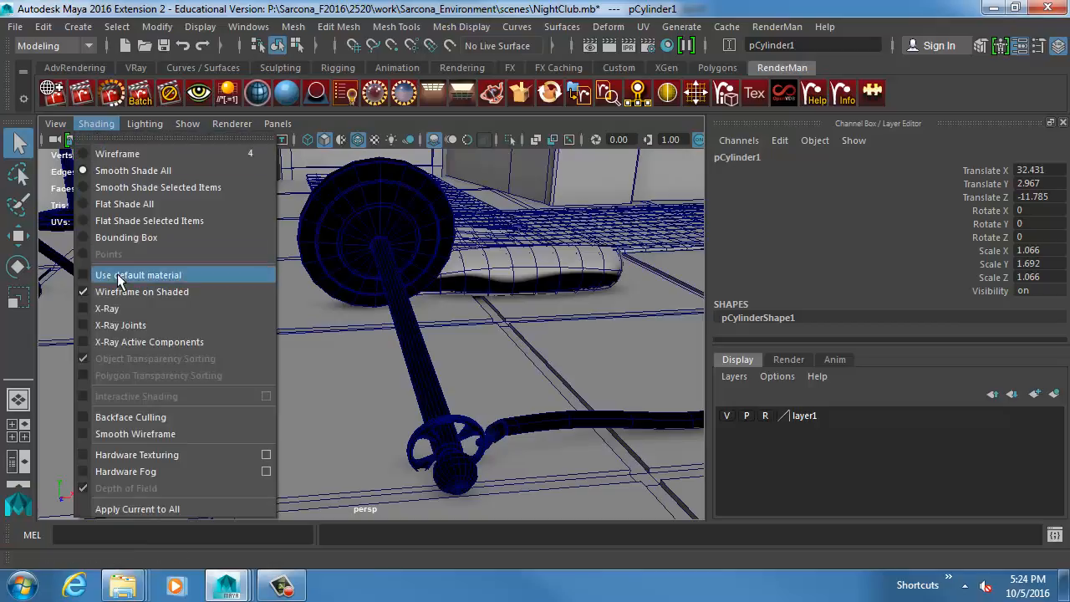
click(126, 275)
Examine the mesh of the fallen stanchion and its rope end up close.
alt+middle_drag(330, 373, 243, 321)
alt+right_drag(243, 320, 254, 320)
alt+middle_drag(254, 321, 288, 333)
alt+right_drag(288, 333, 329, 338)
alt+middle_drag(299, 328, 323, 344)
alt+right_drag(322, 344, 340, 351)
alt+drag(341, 351, 254, 363)
alt+middle_drag(255, 363, 291, 352)
alt+right_drag(292, 352, 279, 351)
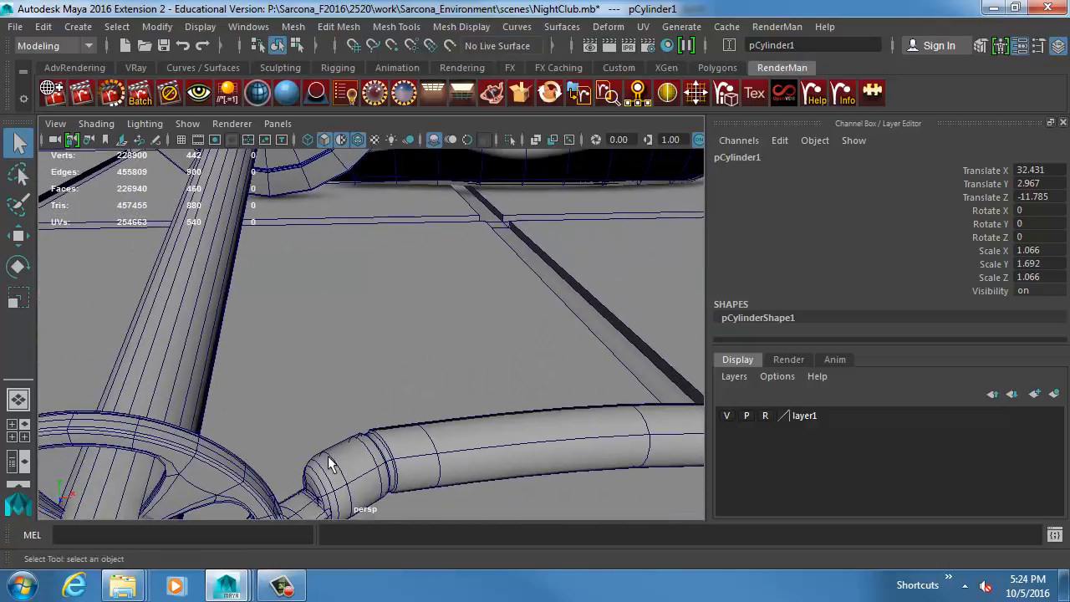
Inspect the vertices at the fallen rope's clip end and return to object mode.
click(349, 449)
right_drag(361, 440, 309, 155)
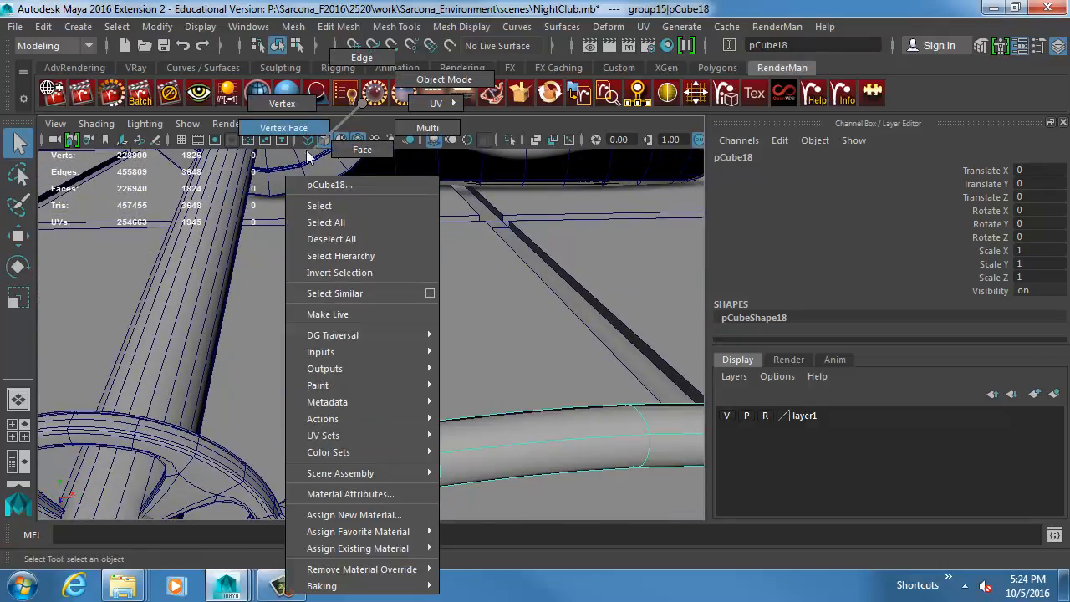
right_drag(288, 104, 288, 103)
drag(277, 363, 434, 527)
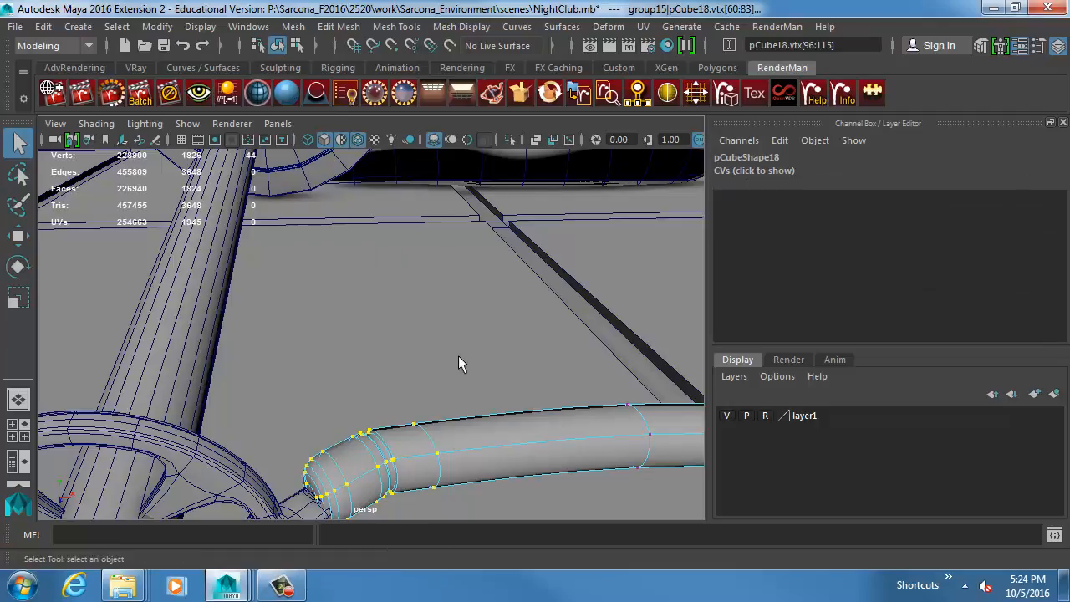
alt+drag(458, 357, 351, 317)
key(F8)
alt+right_drag(394, 356, 353, 361)
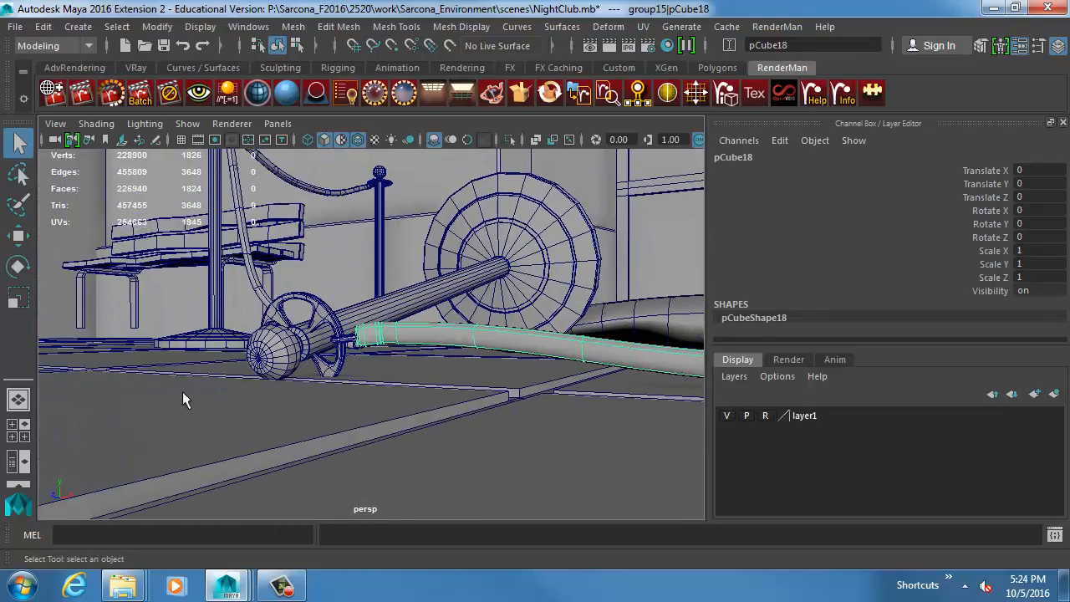
Review the stanchions, traffic cones, carpet and nightclub facade from street level and from above.
alt+drag(183, 391, 224, 399)
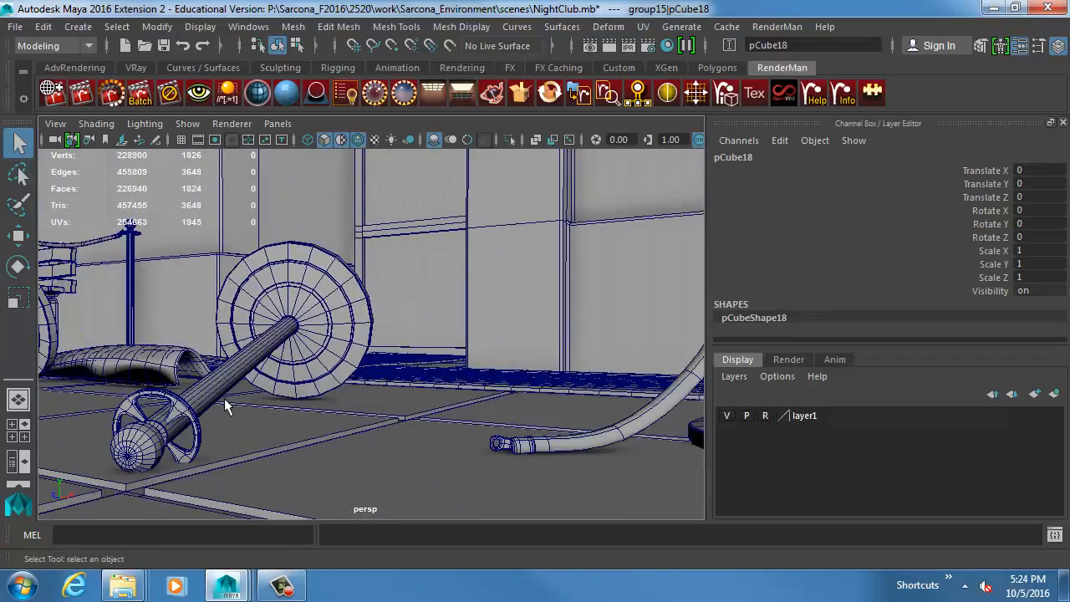
alt+right_drag(224, 399, 108, 397)
alt+drag(470, 373, 463, 366)
alt+right_drag(463, 367, 374, 378)
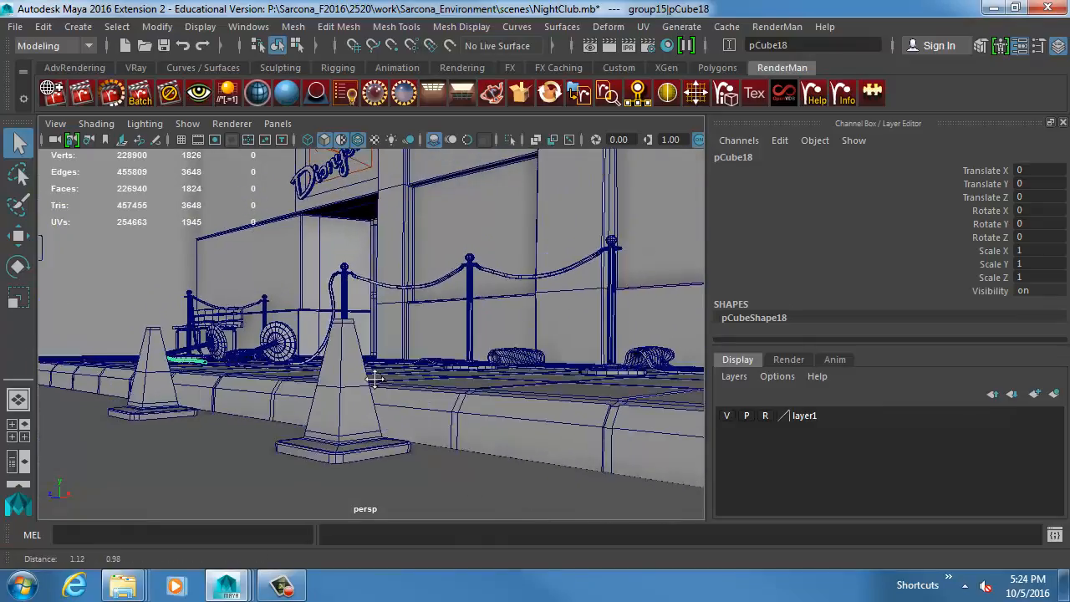
alt+middle_drag(375, 378, 360, 387)
alt+drag(360, 387, 360, 377)
alt+middle_drag(360, 376, 332, 423)
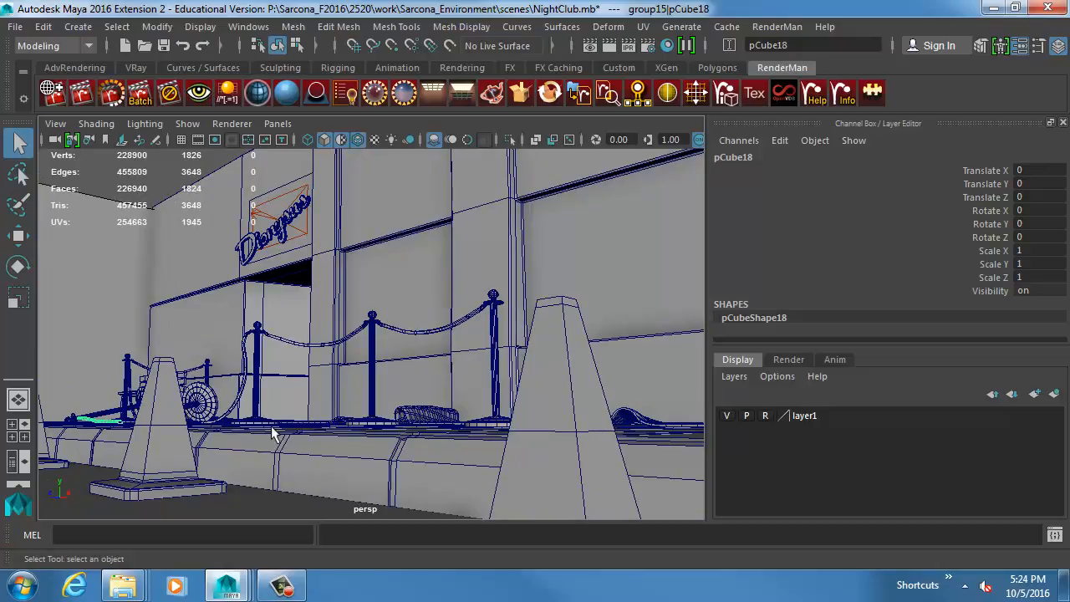
alt+drag(389, 316, 354, 376)
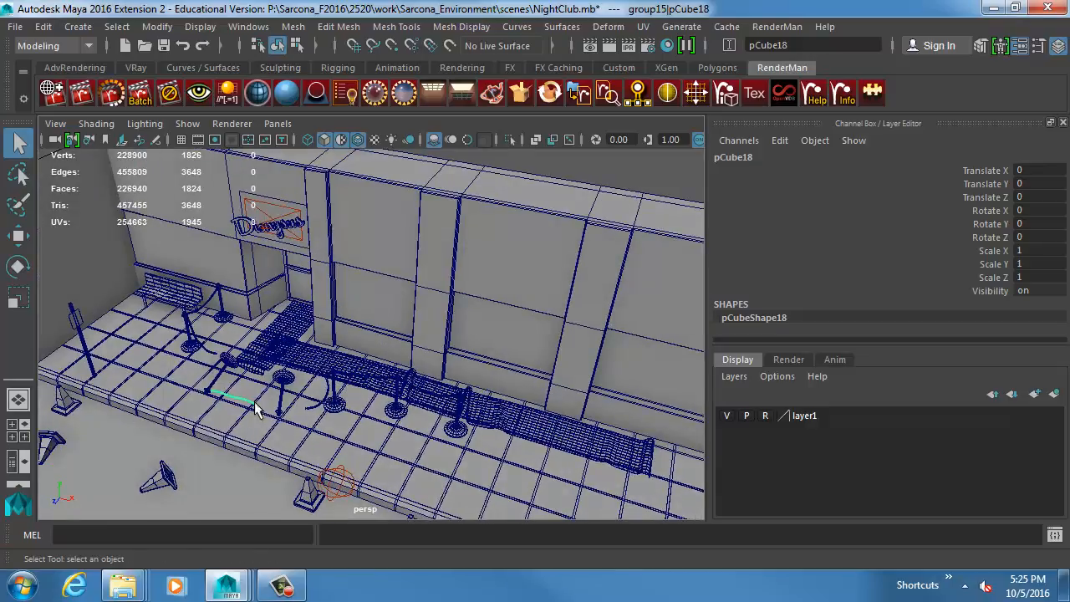
alt+drag(256, 410, 359, 387)
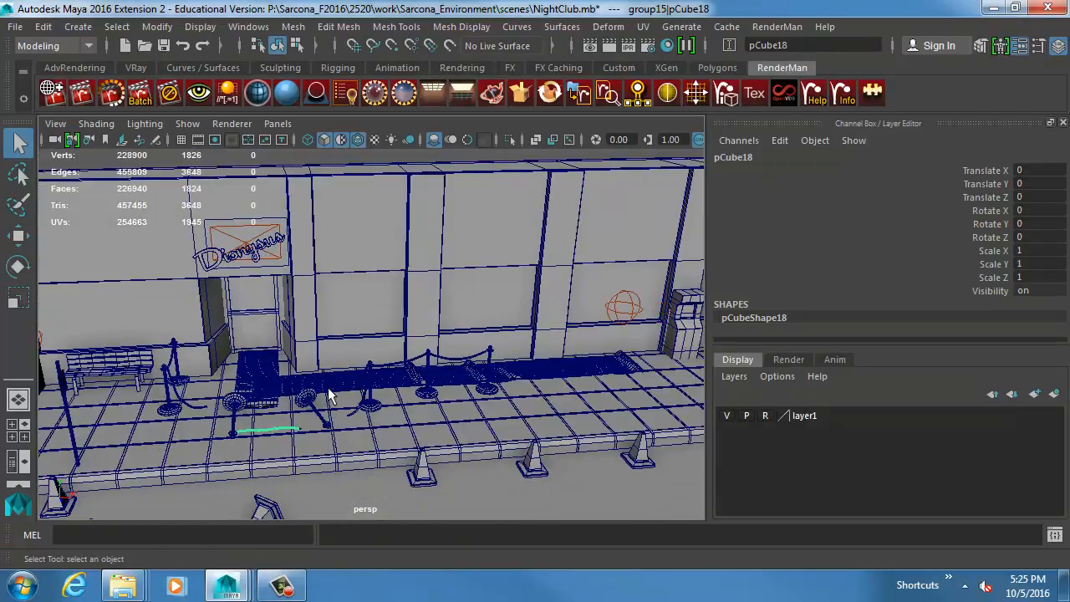
Frame the bench and examine the shape of its individual seat slats from several angles.
click(107, 372)
key(f)
alt+drag(318, 313, 412, 369)
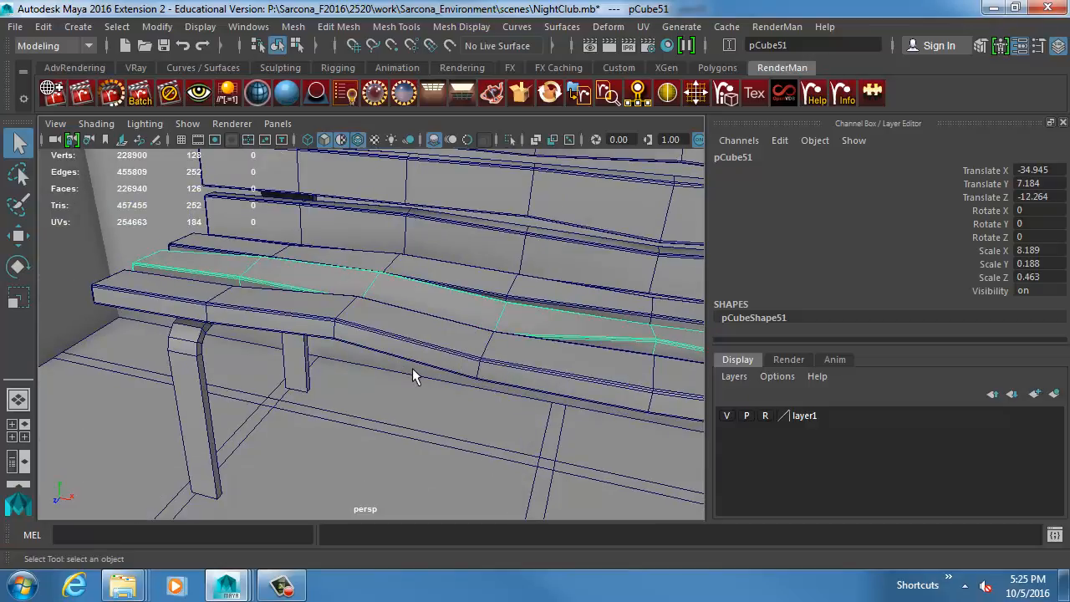
click(472, 355)
alt+drag(327, 337, 474, 357)
alt+right_drag(475, 357, 487, 362)
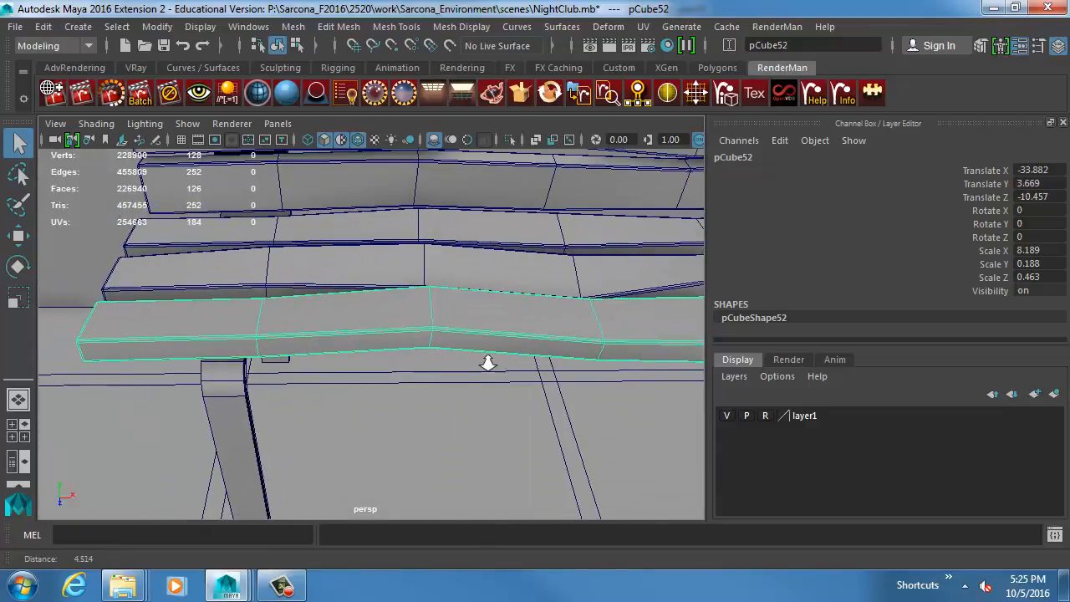
alt+drag(487, 361, 487, 333)
alt+middle_drag(559, 331, 376, 392)
mouse_move(569, 376)
alt+middle_down()
mouse_move(365, 380)
mouse_move(499, 385)
alt+middle_up()
click(392, 353)
click(330, 269)
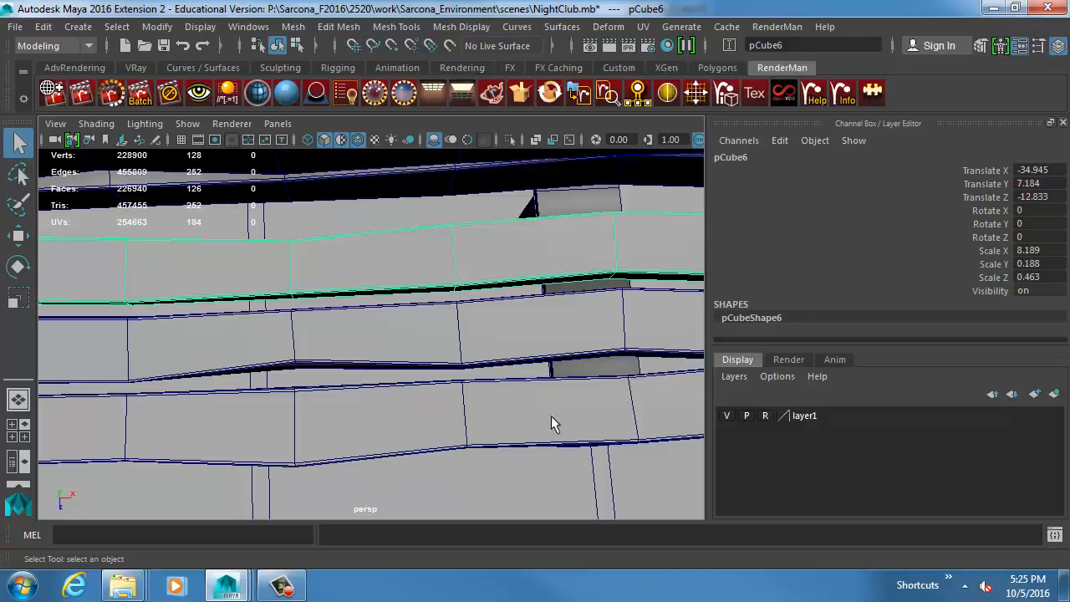
Duplicate the bench's front seat slat, move the copy forward to about Z -9.87, and repeat the offset duplication three times.
alt+drag(551, 416, 346, 375)
click(339, 377)
key(w)
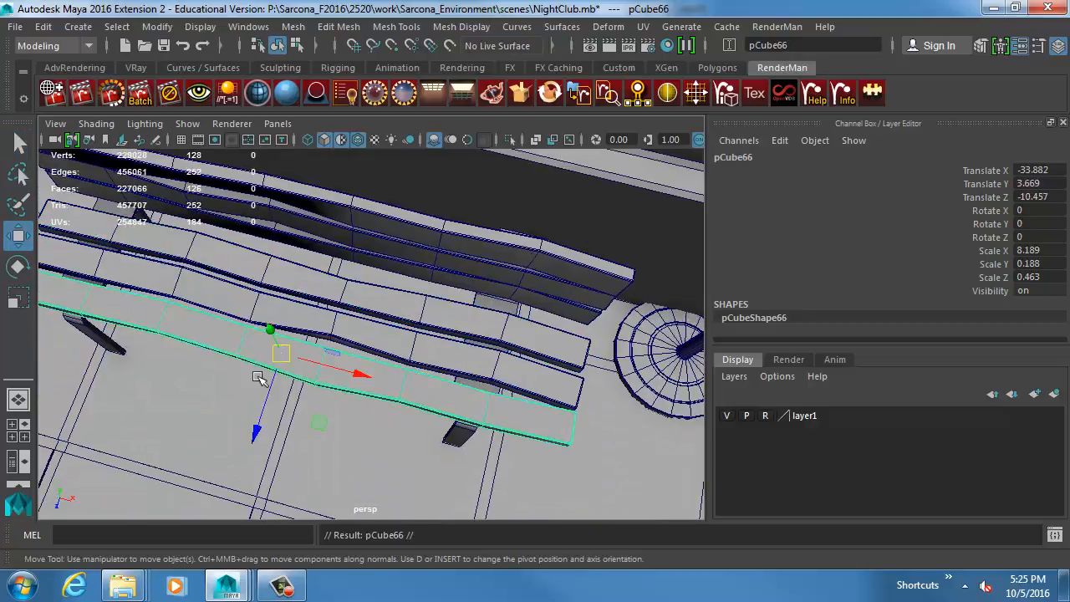
drag(251, 410, 254, 457)
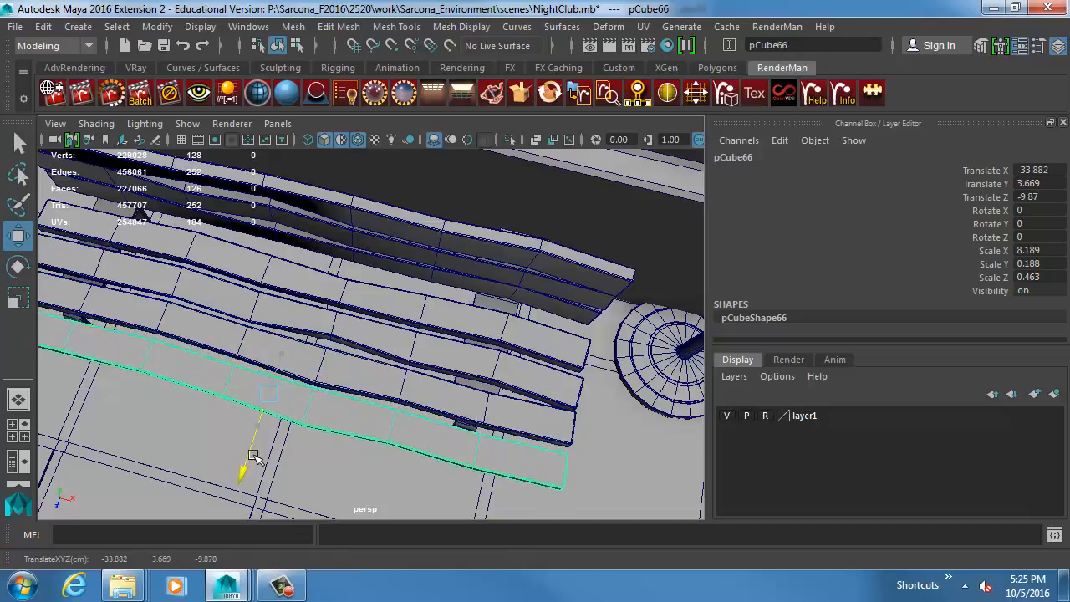
key(shift+d)
key(shift+d)
key(shift+d)
Select the duplicated slats in front of the bench seat and delete them.
alt+drag(351, 425, 227, 380)
shift+click(183, 375)
shift+click(231, 375)
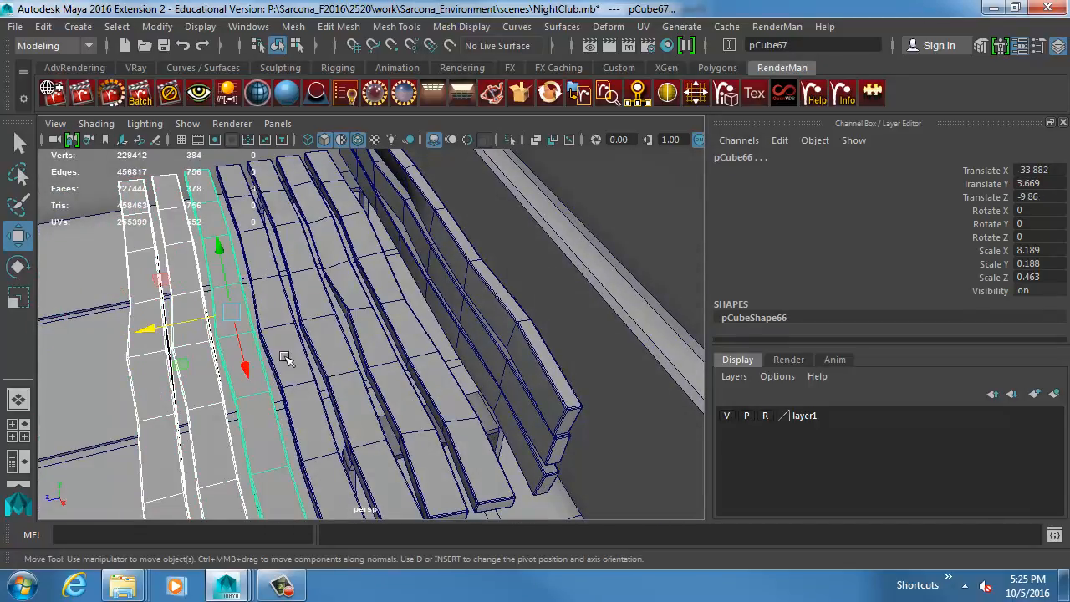
shift+click(284, 358)
key(Delete)
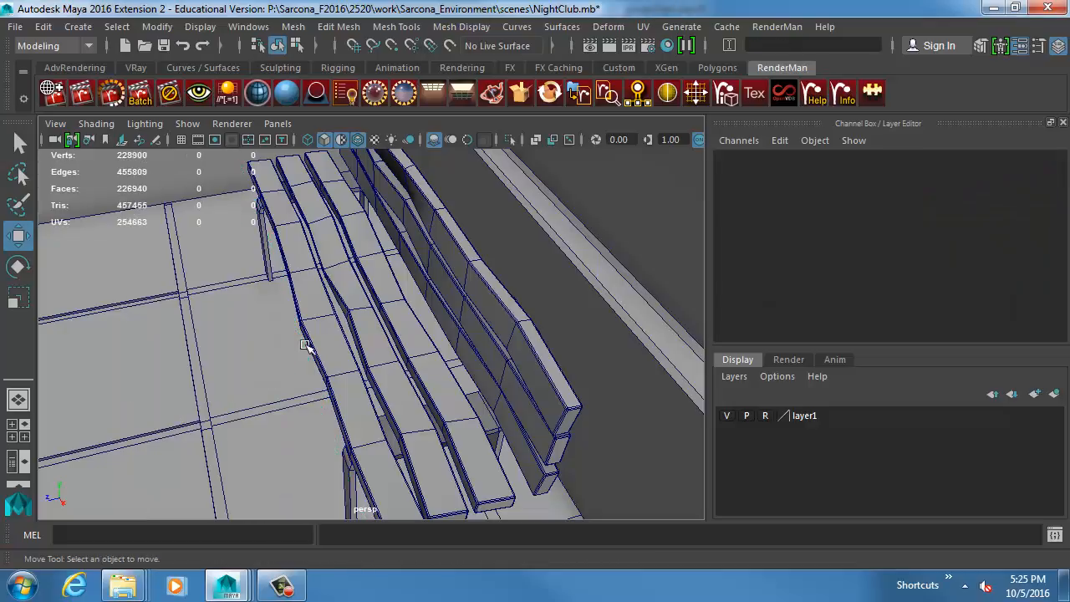
Compare the bench's seat slats with its backrest slats by selecting them one at a time.
click(293, 343)
click(386, 336)
click(427, 309)
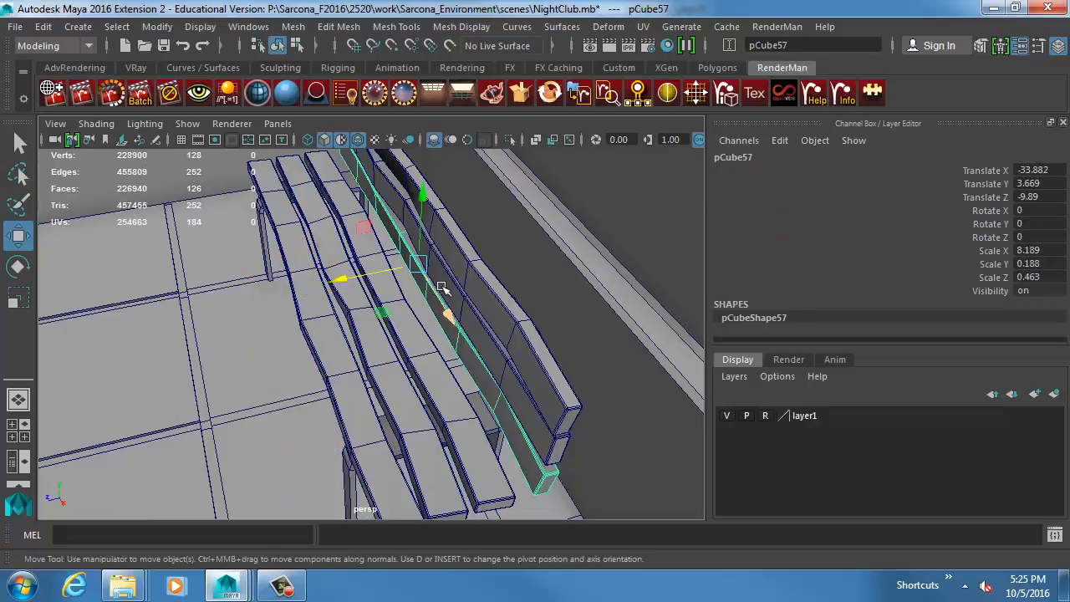
click(439, 287)
alt+drag(339, 334, 463, 308)
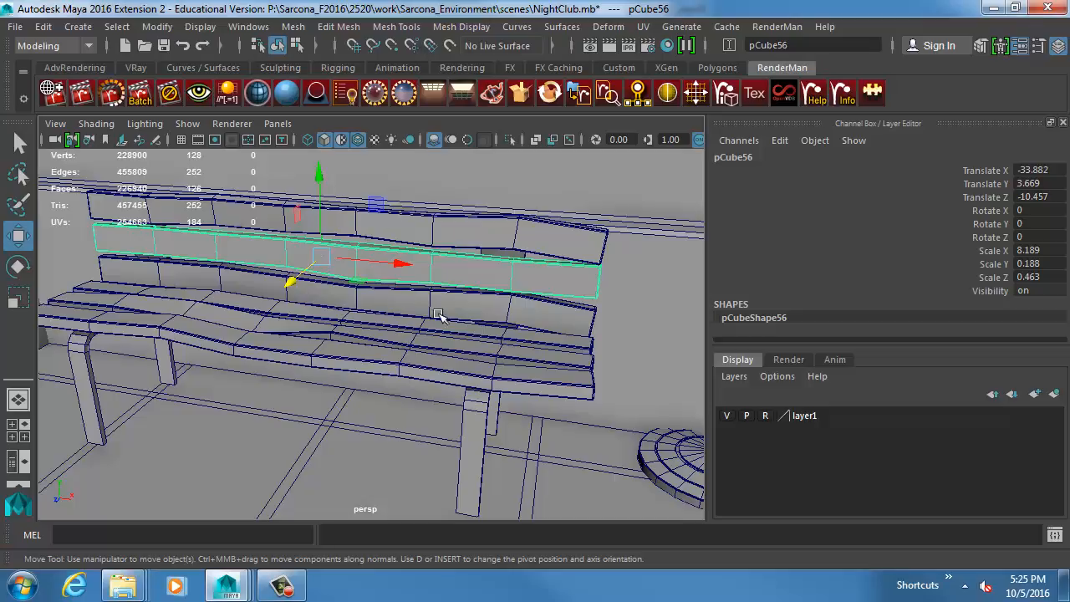
Examine the bracket that joins the bench's leg frame to the underside of the seat.
alt+drag(505, 376, 493, 309)
click(418, 380)
key(f)
click(374, 244)
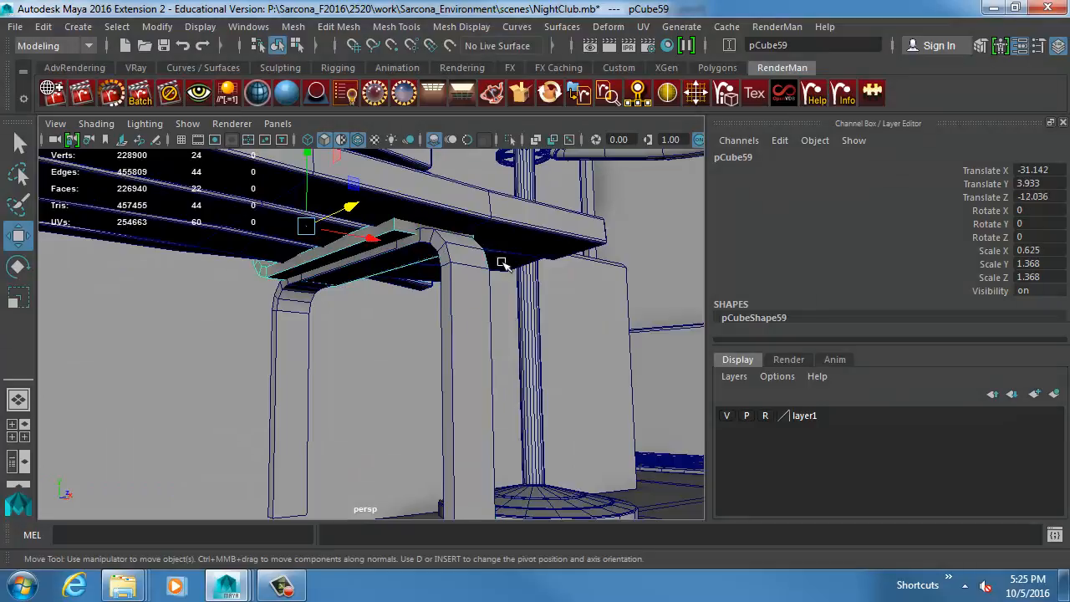
alt+drag(501, 263, 202, 351)
alt+drag(583, 289, 406, 327)
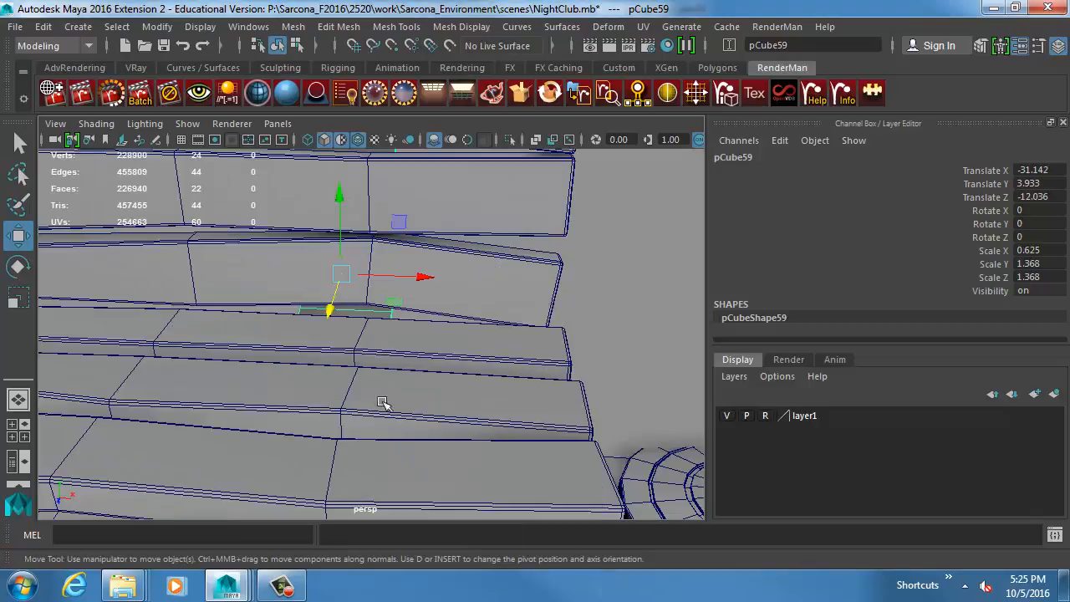
alt+drag(385, 406, 475, 358)
alt+middle_drag(475, 359, 380, 389)
alt+right_drag(380, 390, 568, 377)
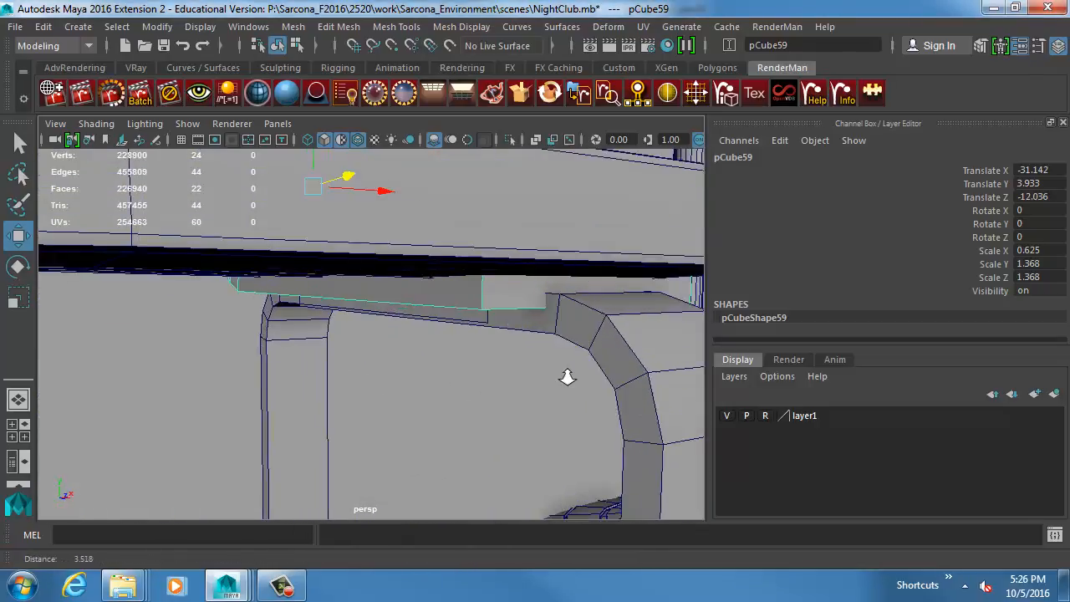
mouse_move(568, 377)
alt+mouse_down()
mouse_move(540, 385)
mouse_move(553, 372)
alt+mouse_up()
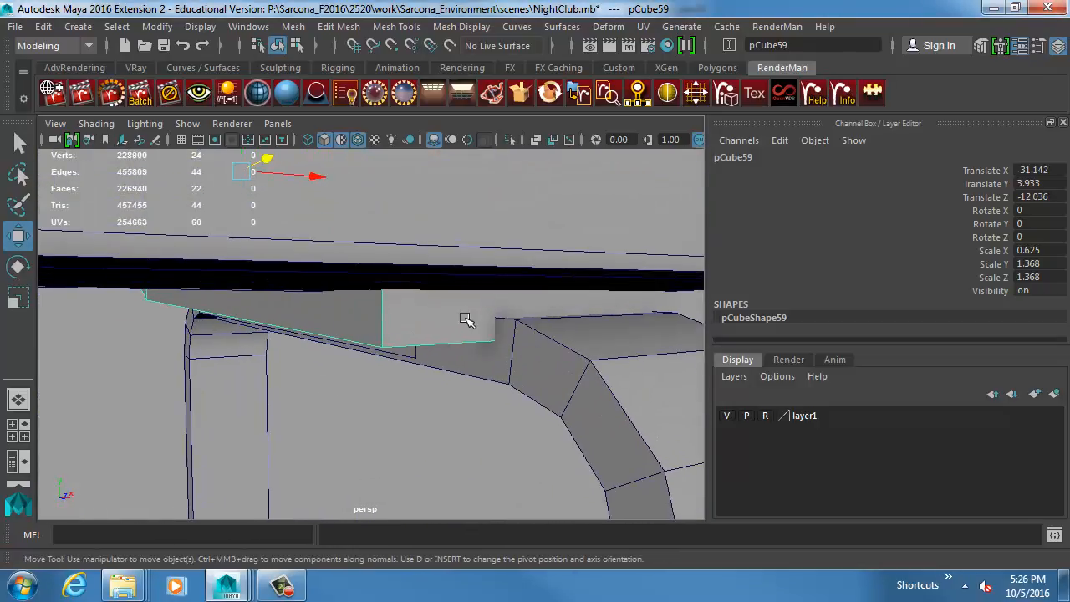
alt+right_drag(577, 379, 387, 370)
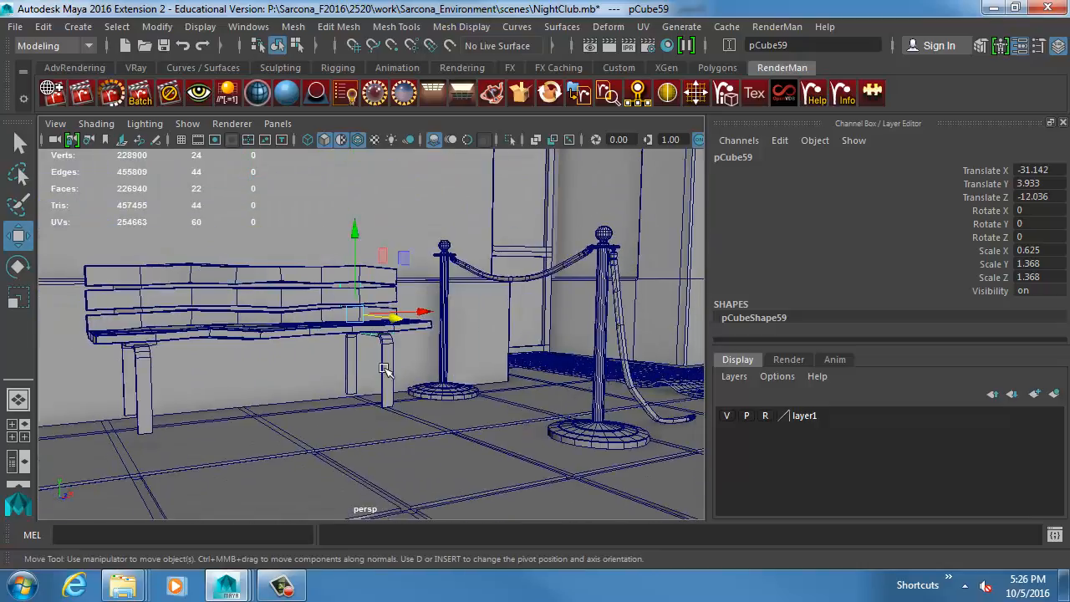
Select the sign panel on the street post in front of the bench and inspect it up close.
alt+drag(387, 371, 503, 389)
alt+right_drag(503, 390, 373, 387)
alt+middle_drag(456, 383, 359, 398)
alt+drag(396, 391, 344, 399)
click(137, 253)
key(f)
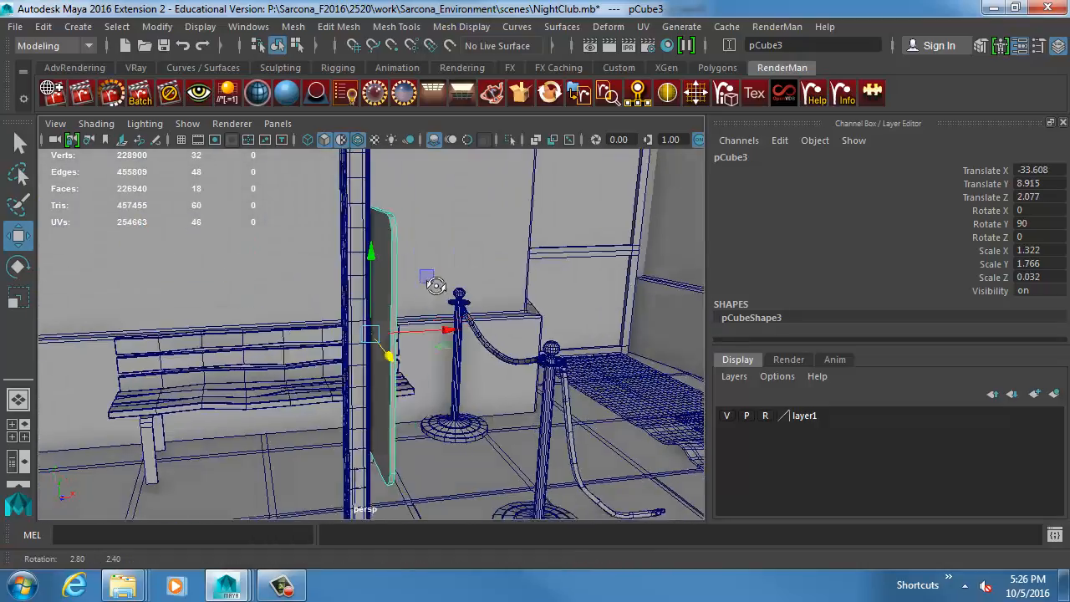
Examine the perforated street post and its sign panel from several angles, selecting each piece in turn.
alt+drag(435, 284, 338, 333)
alt+middle_drag(339, 333, 341, 466)
alt+right_drag(341, 466, 523, 466)
click(373, 319)
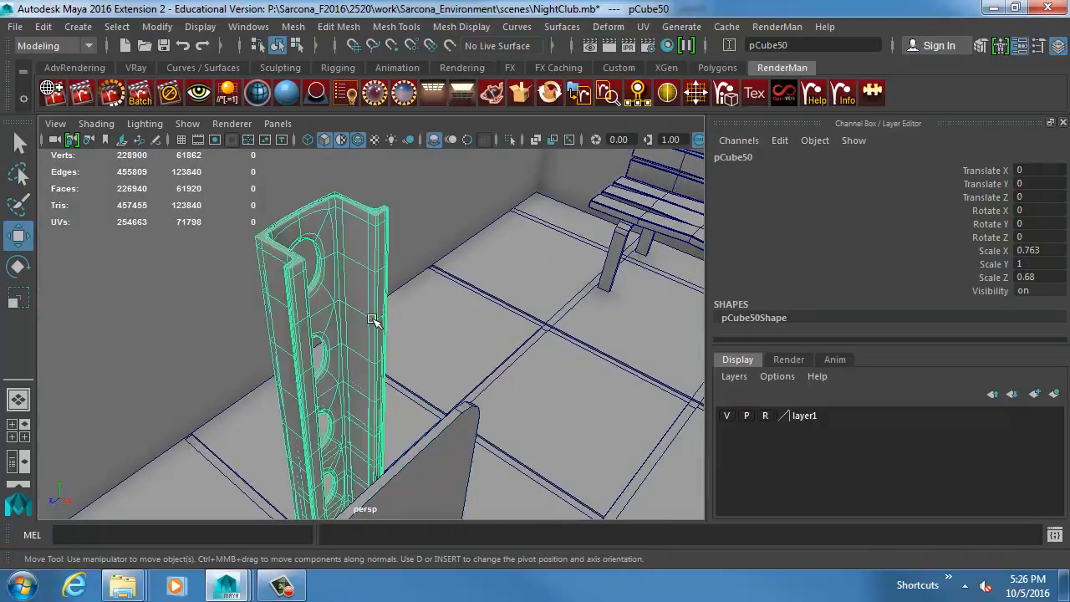
alt+drag(427, 322, 347, 379)
click(351, 427)
key(f)
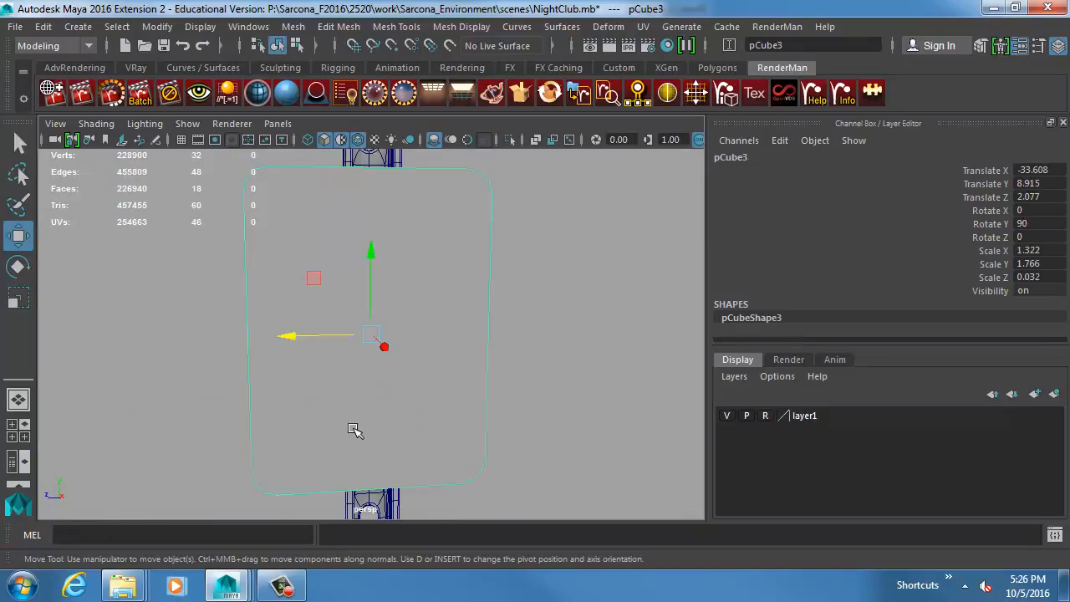
alt+drag(302, 307, 412, 362)
alt+right_drag(533, 396, 225, 358)
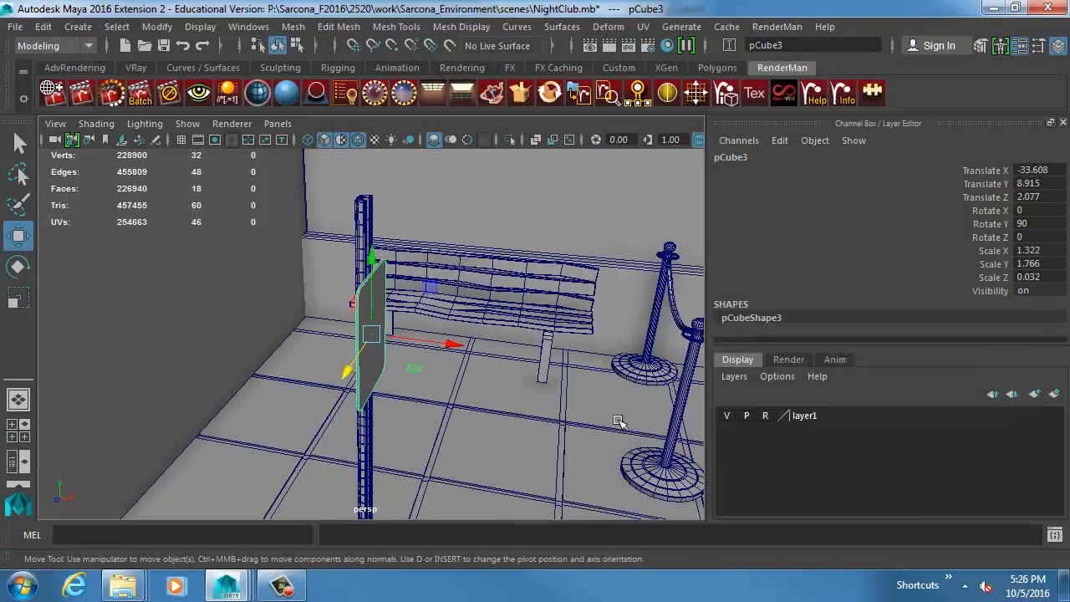
Select the ring collar on the fallen stanchion nearest the bench and examine how it meets the post and rope.
alt+right_drag(619, 423, 351, 401)
alt+middle_drag(508, 418, 84, 336)
alt+right_drag(452, 390, 289, 360)
alt+middle_drag(463, 346, 332, 350)
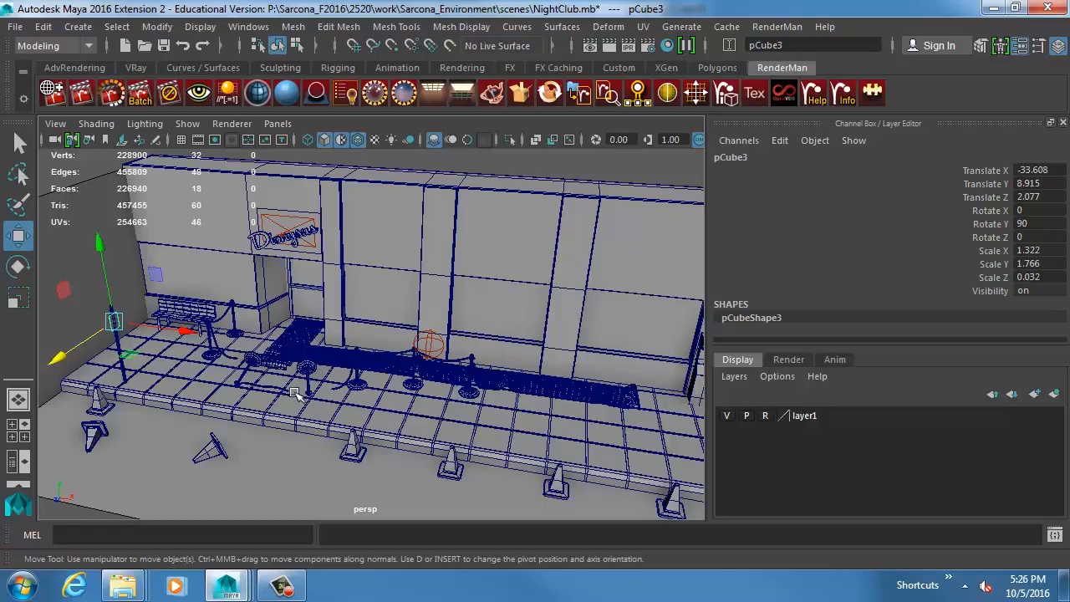
click(242, 386)
key(f)
alt+drag(284, 382, 274, 299)
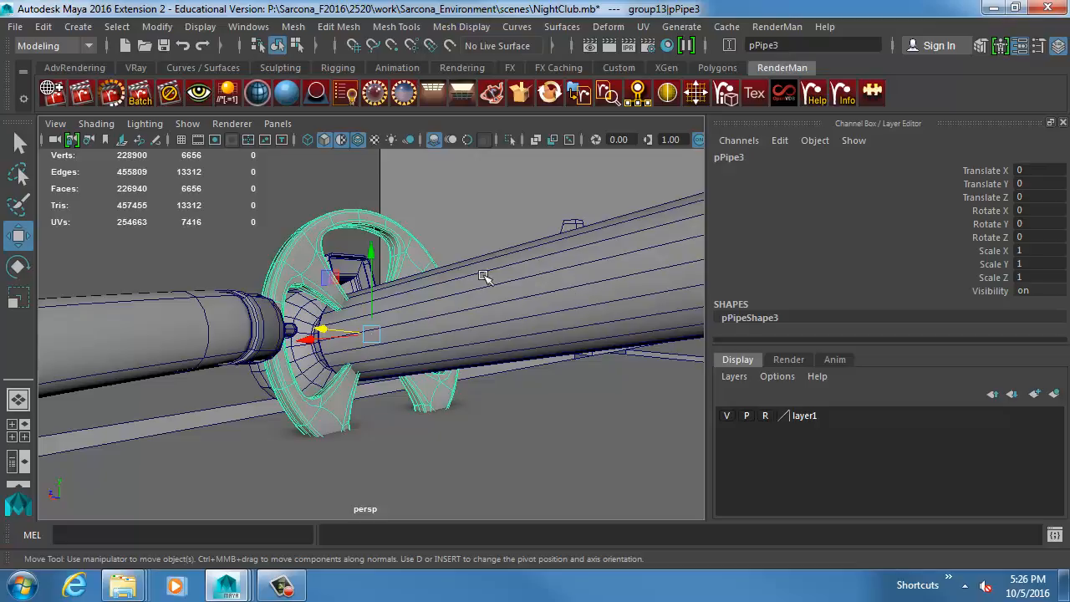
alt+drag(337, 317, 501, 347)
alt+right_drag(501, 347, 234, 326)
alt+right_drag(605, 299, 383, 295)
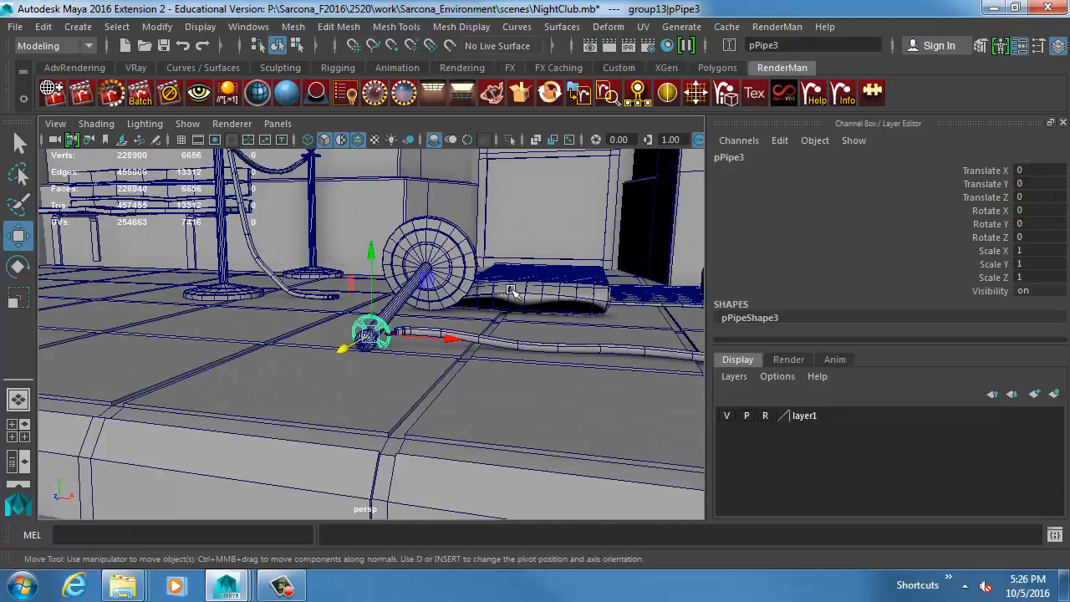
Select a bench backrest slat, then the standing stanchion beside the carpet, and inspect that stanchion from above.
alt+right_drag(511, 290, 368, 280)
alt+drag(368, 280, 344, 227)
alt+middle_drag(345, 228, 246, 282)
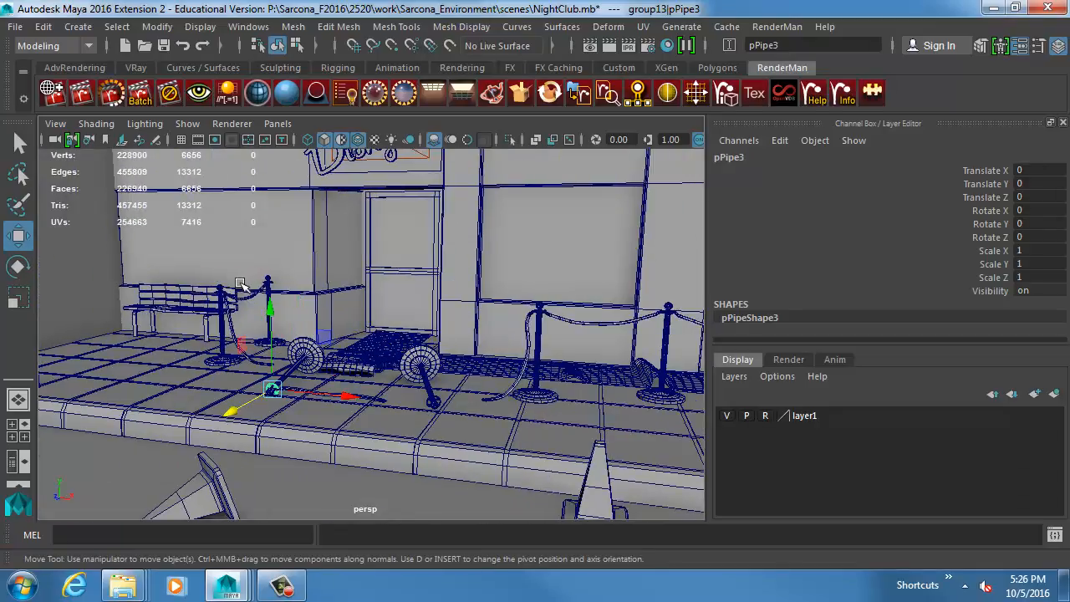
click(164, 296)
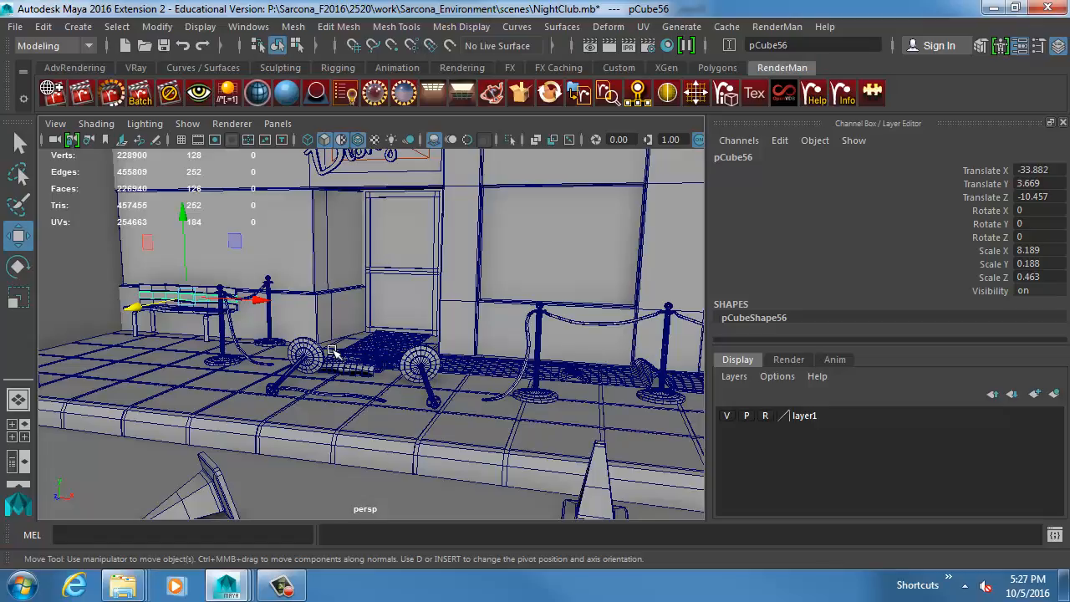
click(540, 303)
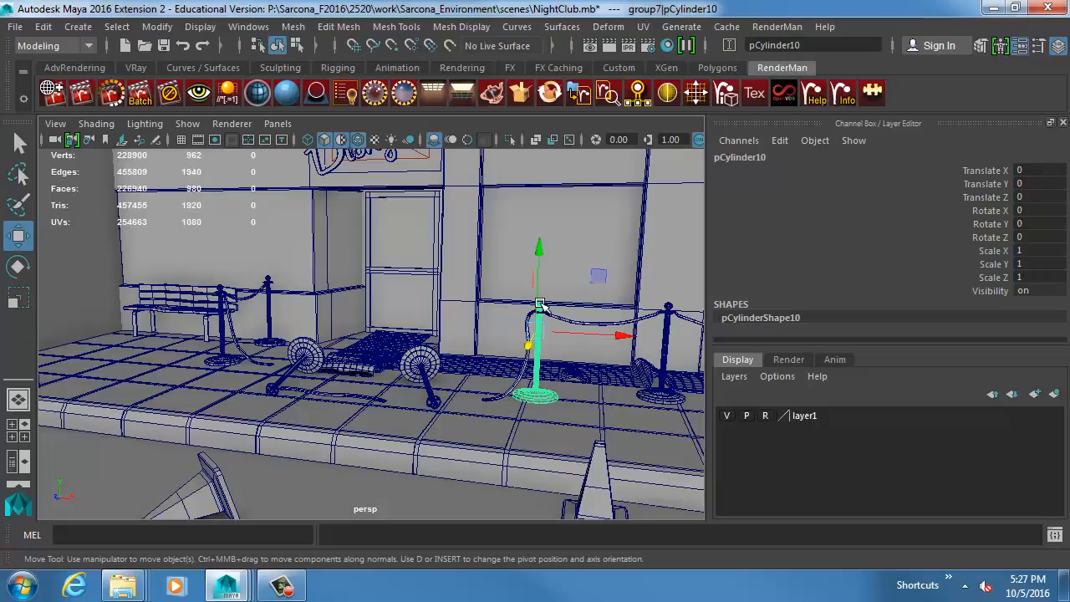
key(f)
alt+drag(423, 331, 479, 430)
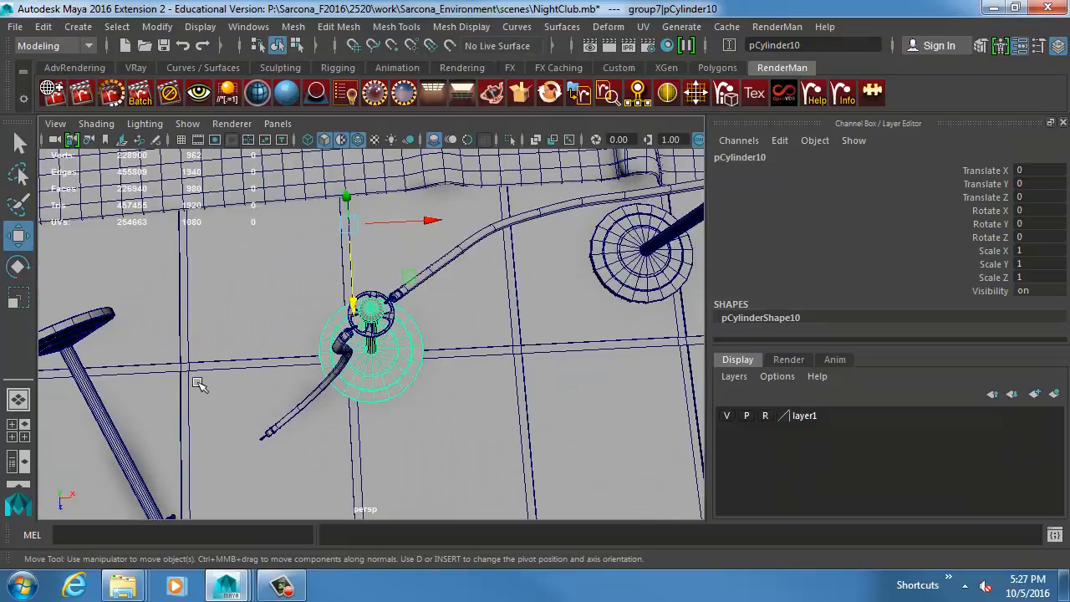
Duplicate the bench's front seat slat, try raising and rotating the copy, and undo both transformations.
alt+middle_drag(197, 383, 602, 378)
alt+middle_drag(317, 343, 481, 361)
alt+middle_drag(232, 289, 618, 447)
alt+middle_drag(371, 365, 506, 402)
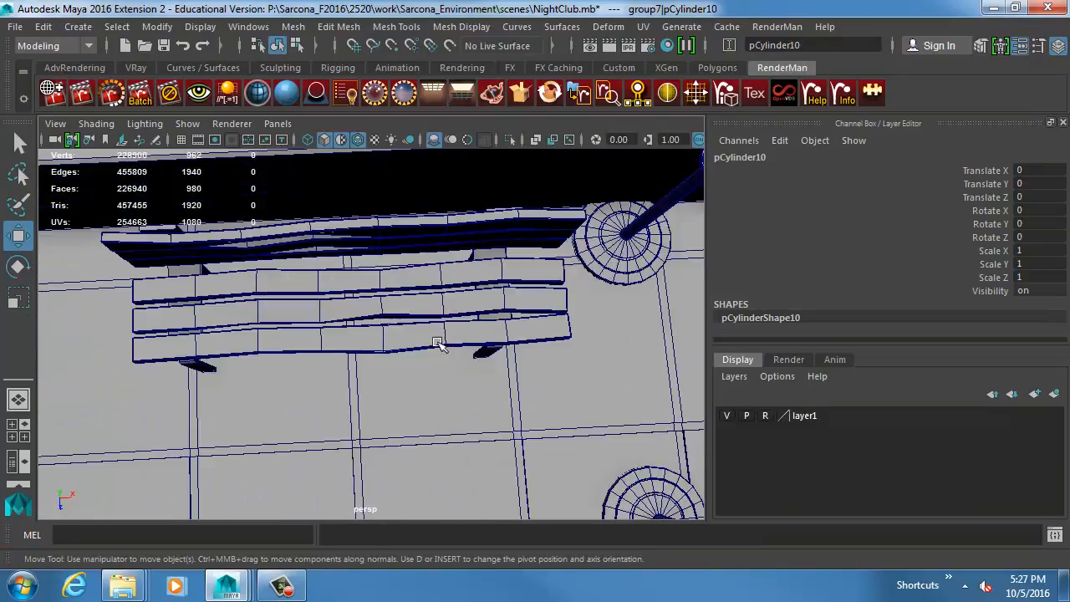
click(436, 343)
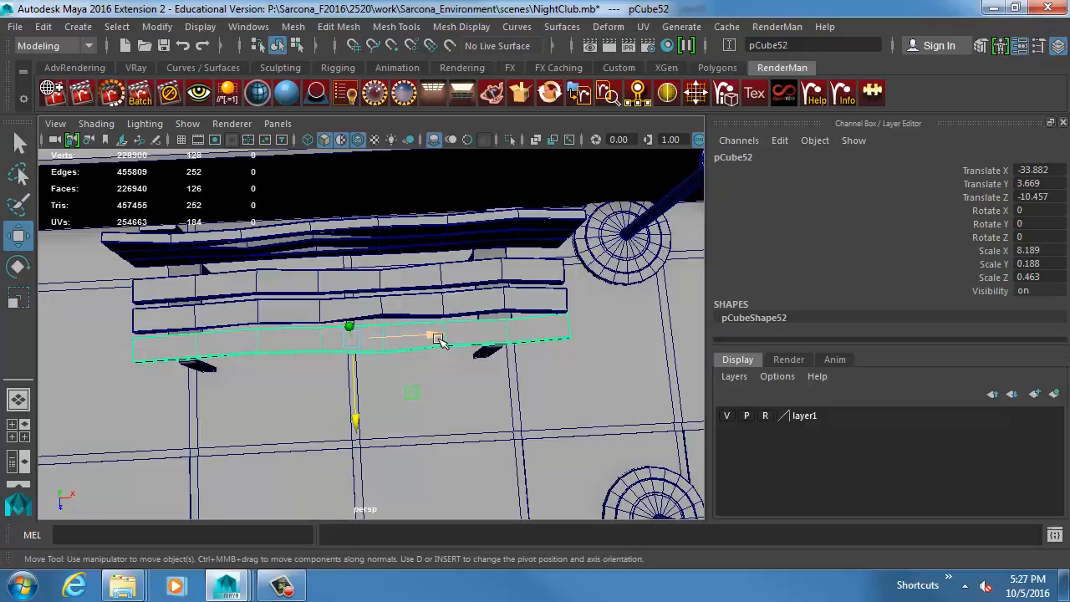
alt+right_drag(456, 342, 258, 312)
alt+drag(443, 380, 361, 331)
key(ctrl+d)
drag(282, 311, 341, 299)
key(e)
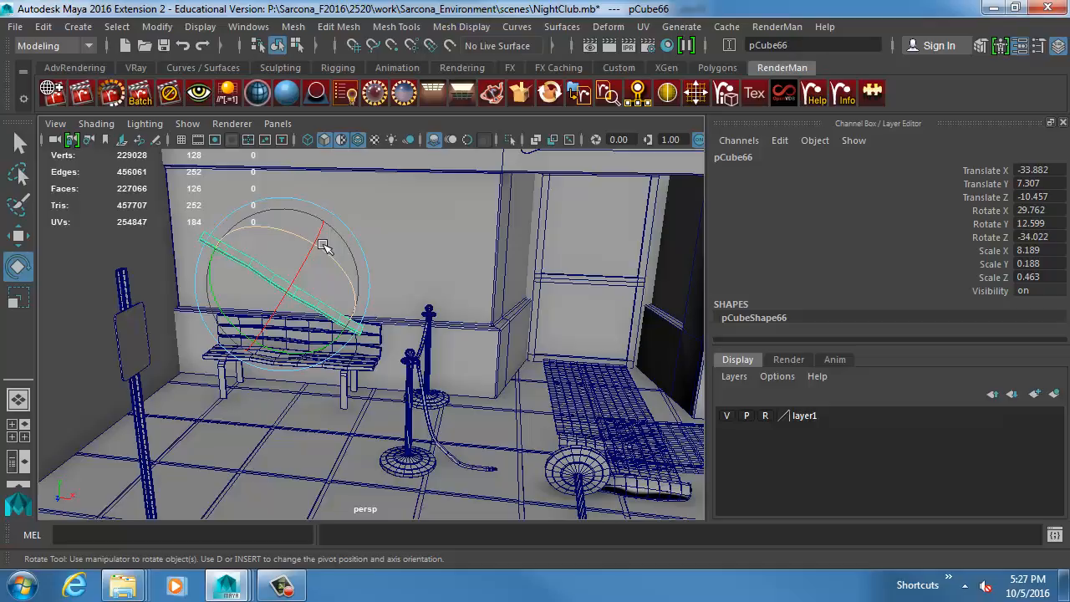
key(ctrl+z)
key(ctrl+z)
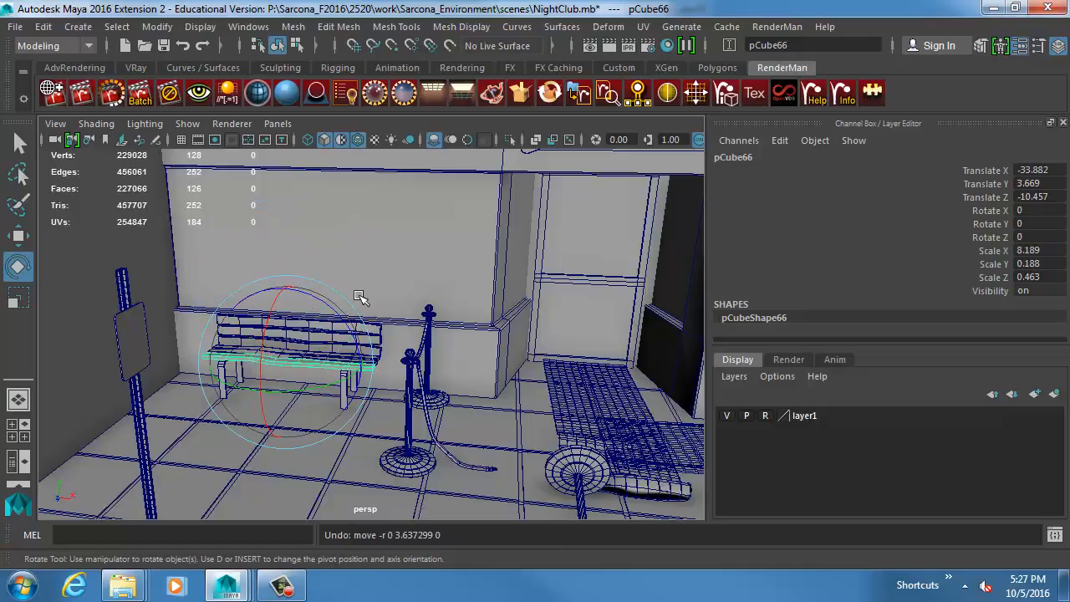
Inspect the duplicated front slat and the end of the bench seat up close.
key(f)
alt+drag(458, 266, 435, 289)
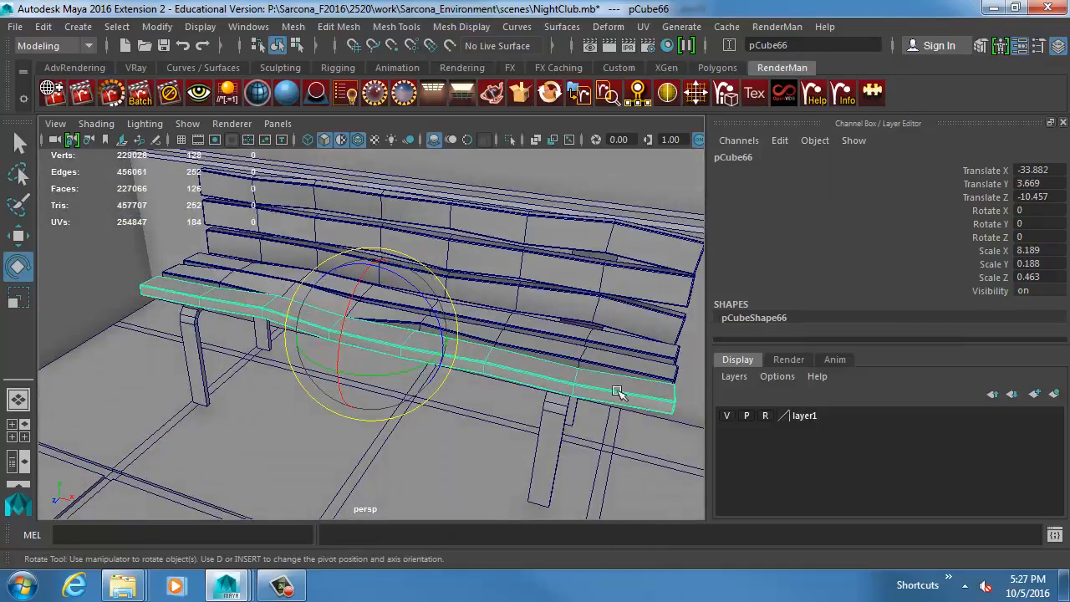
alt+right_drag(619, 393, 466, 365)
alt+middle_drag(489, 434, 424, 413)
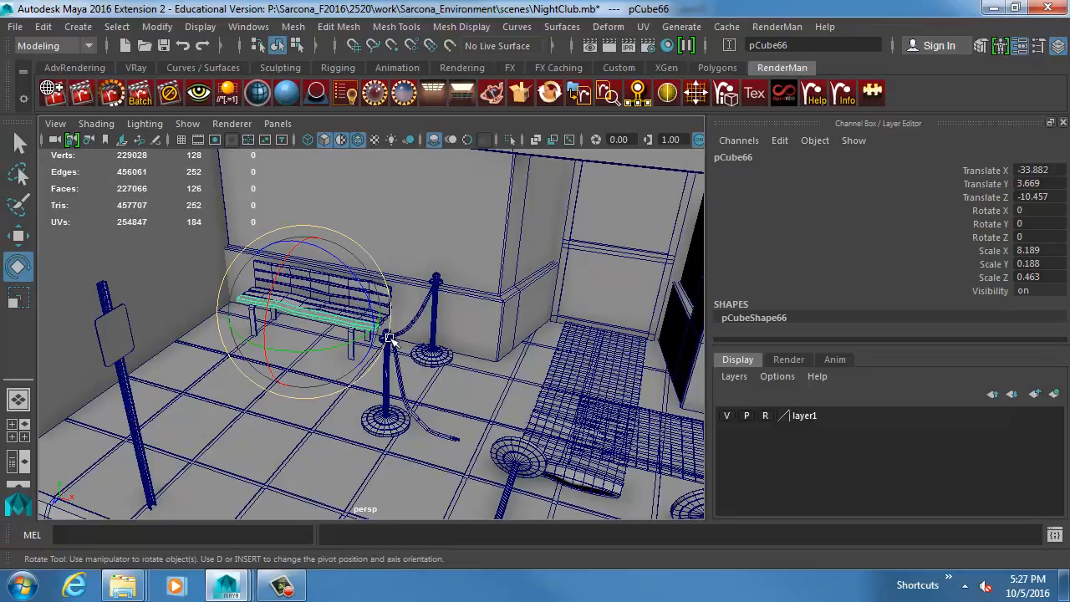
scroll(391, 354, up, 8)
scroll(401, 362, up, 4)
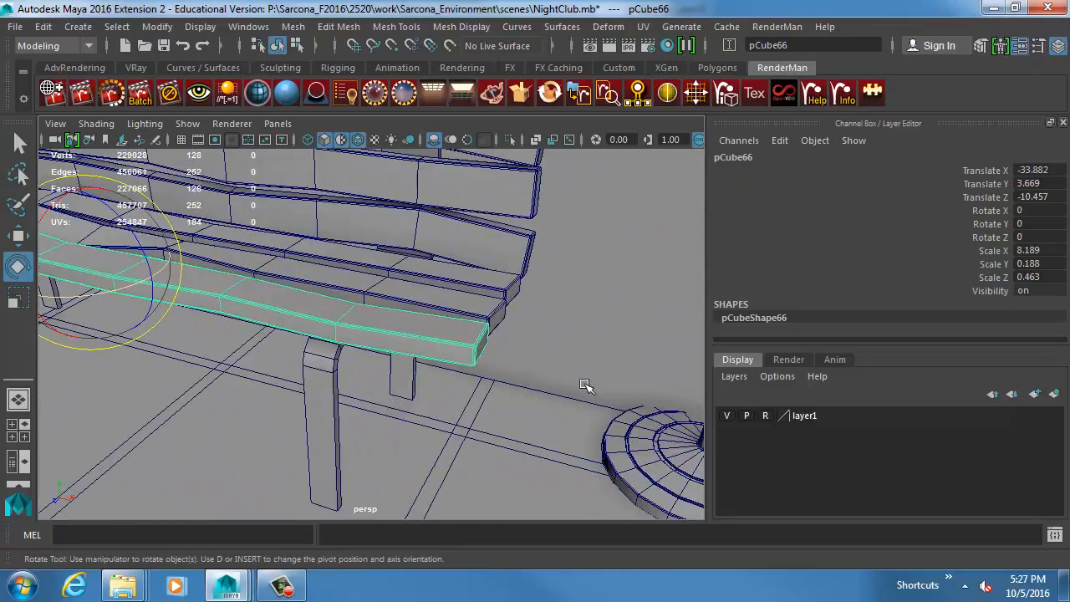
Open the UV Editor for the duplicated seat slat, hide the checker background image and frame the full UV layout.
click(642, 27)
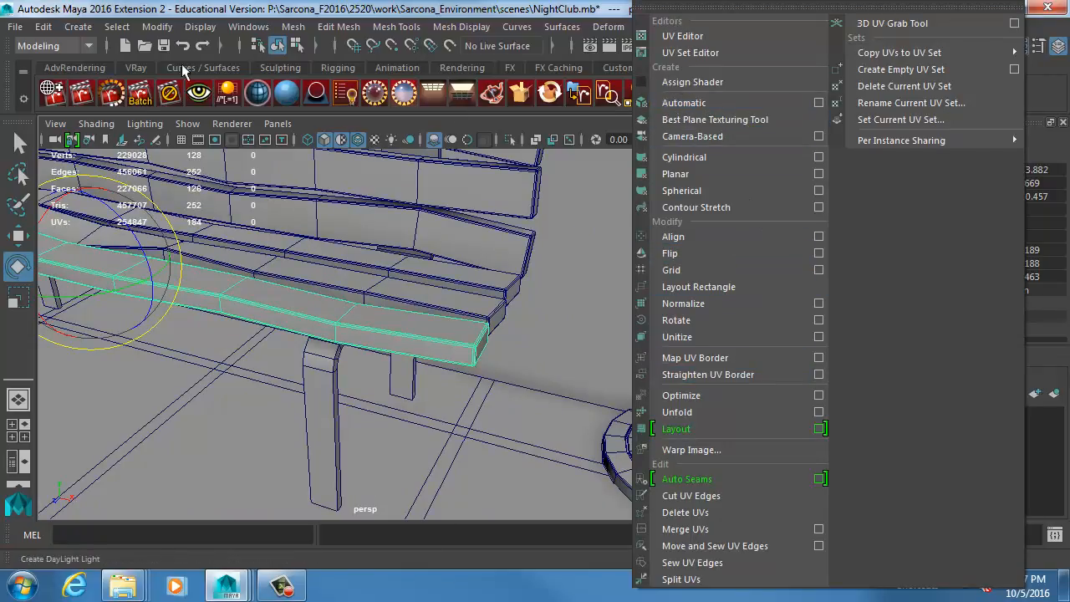
click(248, 26)
click(275, 295)
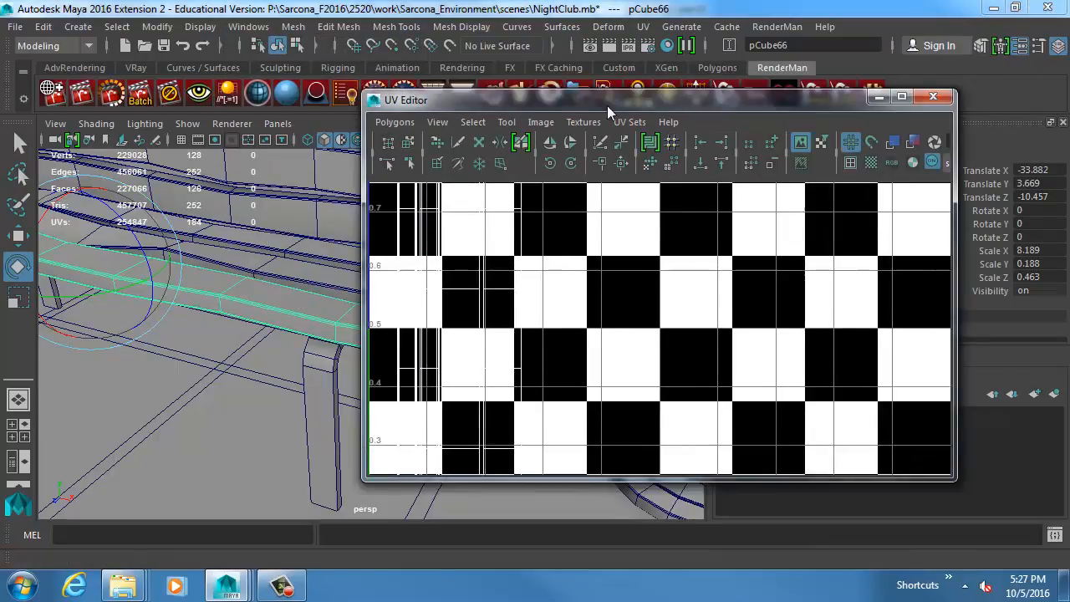
drag(607, 105, 690, 92)
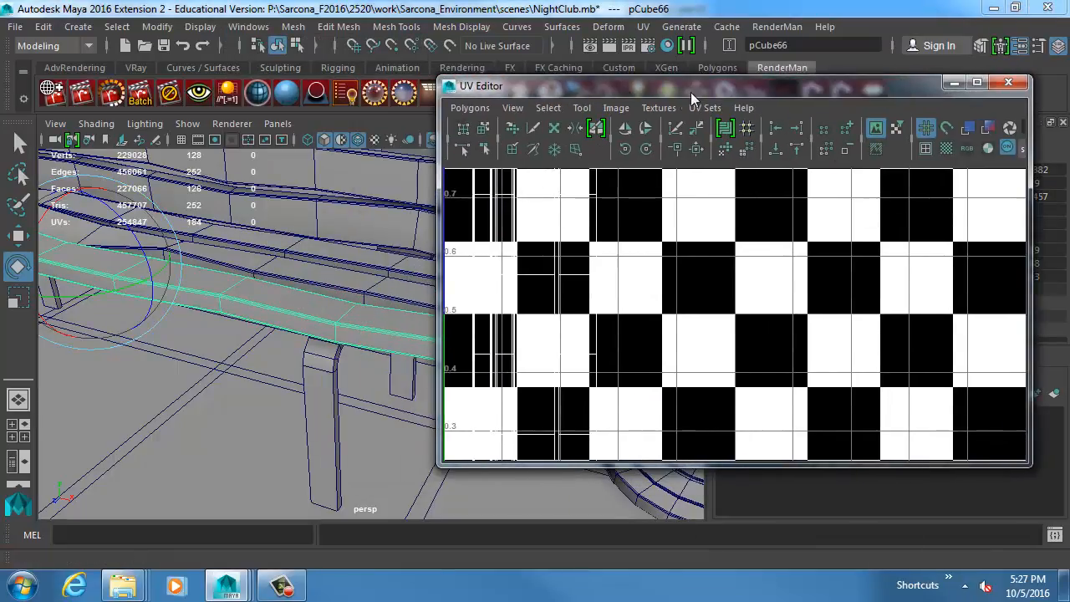
click(616, 108)
click(641, 137)
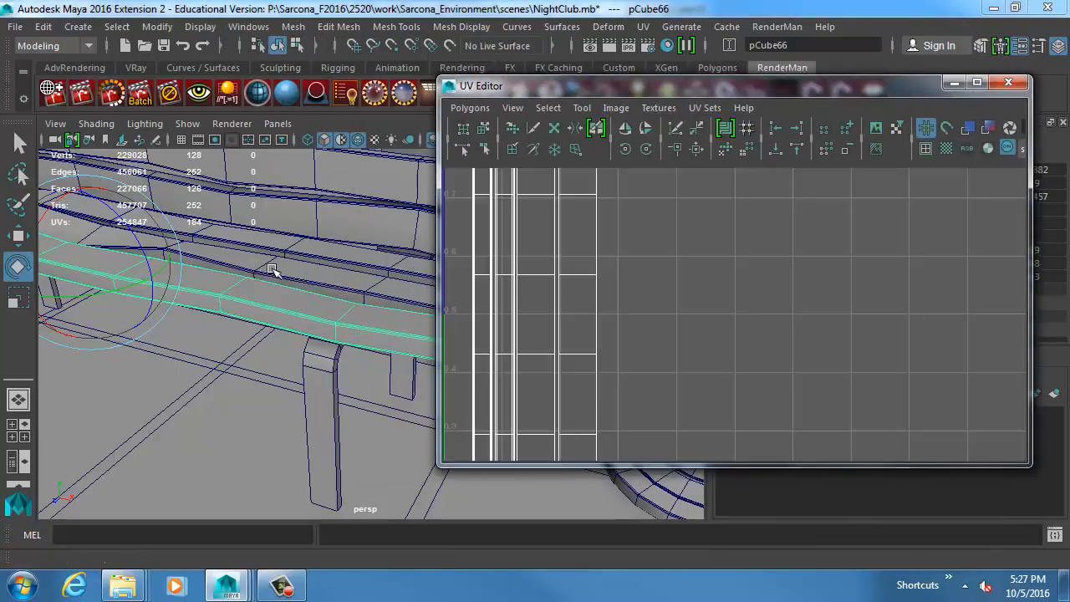
alt+right_drag(270, 269, 125, 305)
alt+right_drag(763, 322, 542, 291)
alt+middle_drag(349, 266, 346, 324)
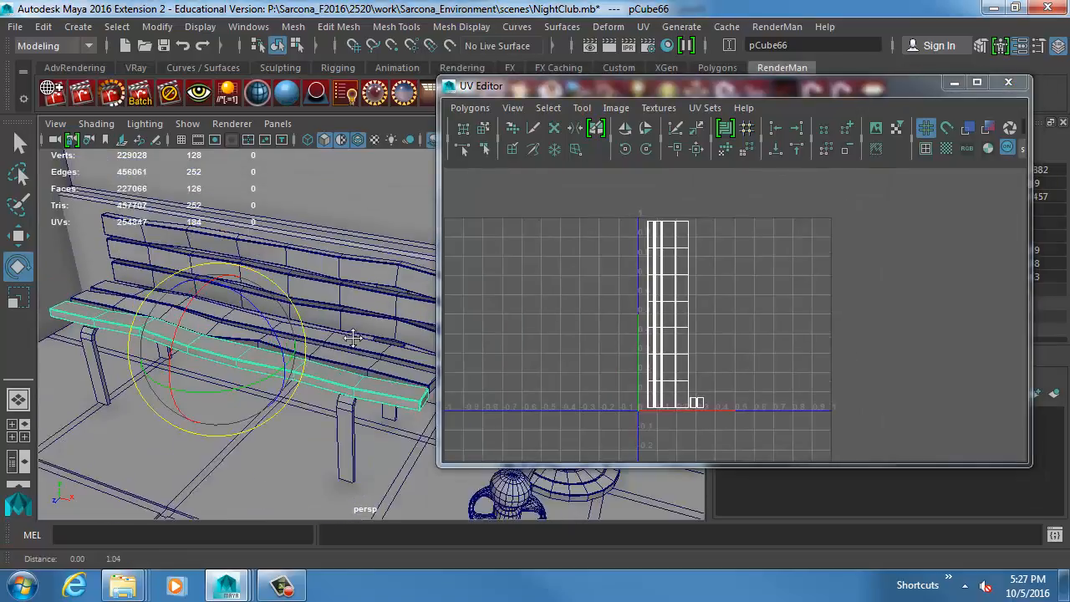
alt+right_drag(344, 324, 259, 280)
Show the scene with textures by turning off Wireframe on Shaded, enabling textured display and disabling Use default material.
click(187, 124)
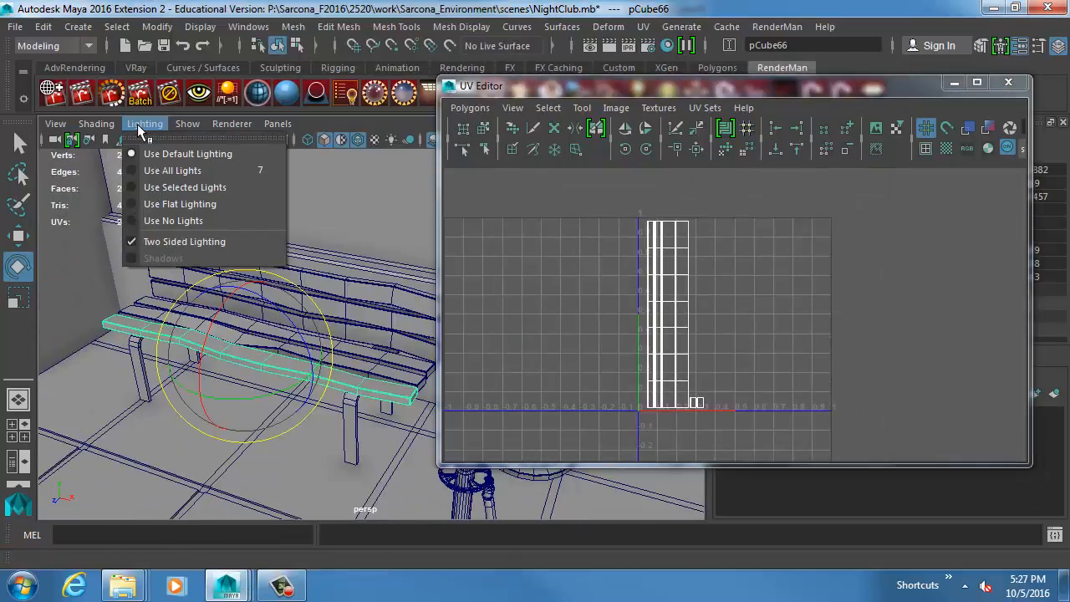
mouse_move(96, 123)
click(127, 293)
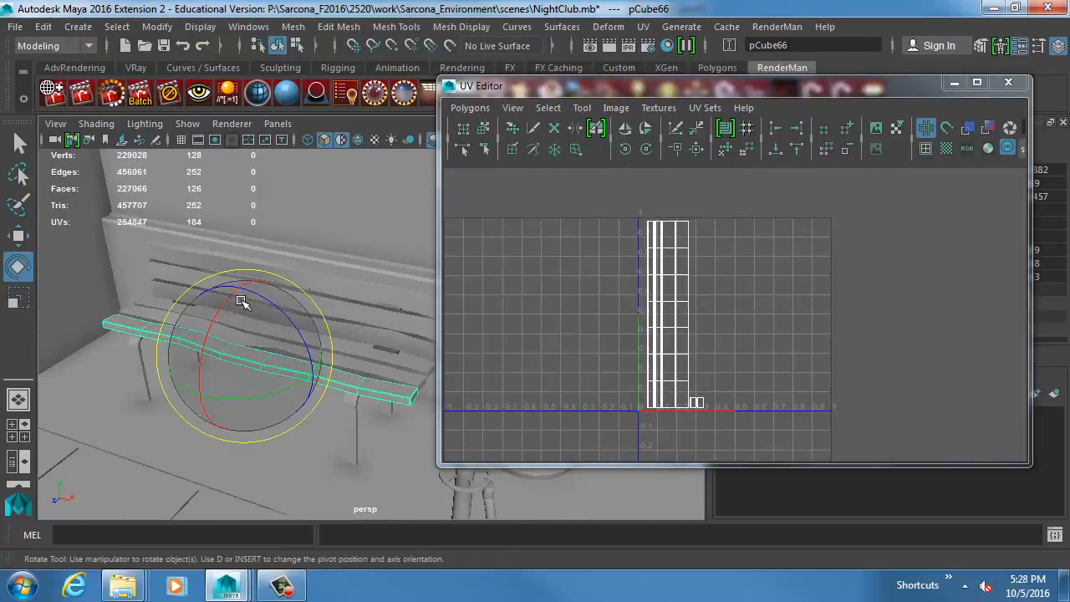
key(5)
key(6)
click(109, 125)
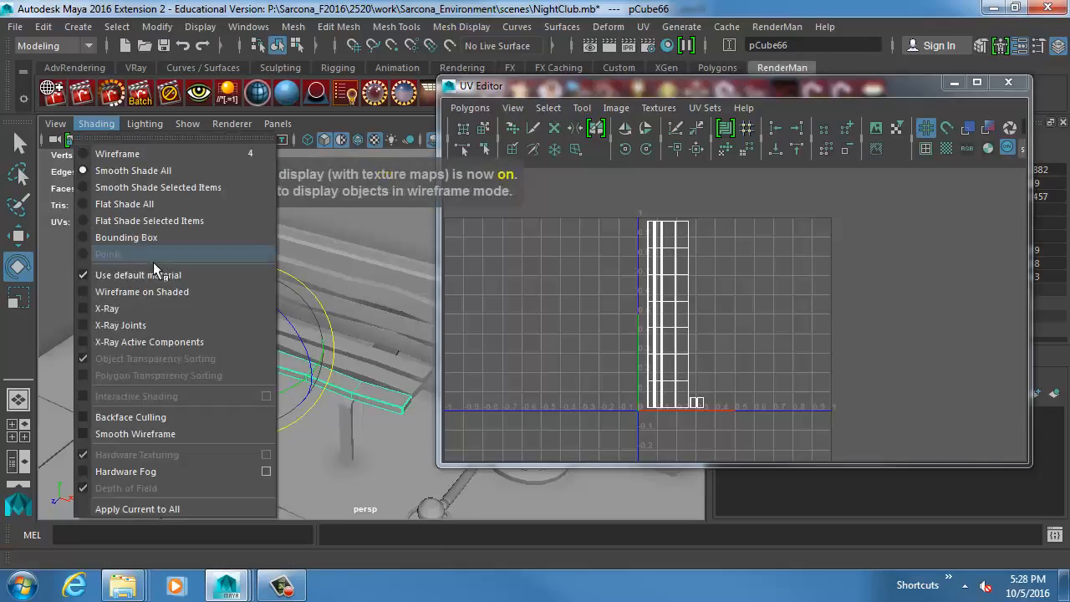
click(154, 273)
Try enlarging all the UVs of the duplicated front slat, then undo the scaling.
alt+drag(212, 286, 242, 292)
right_drag(648, 286, 597, 262)
drag(549, 187, 827, 422)
key(r)
drag(731, 314, 911, 303)
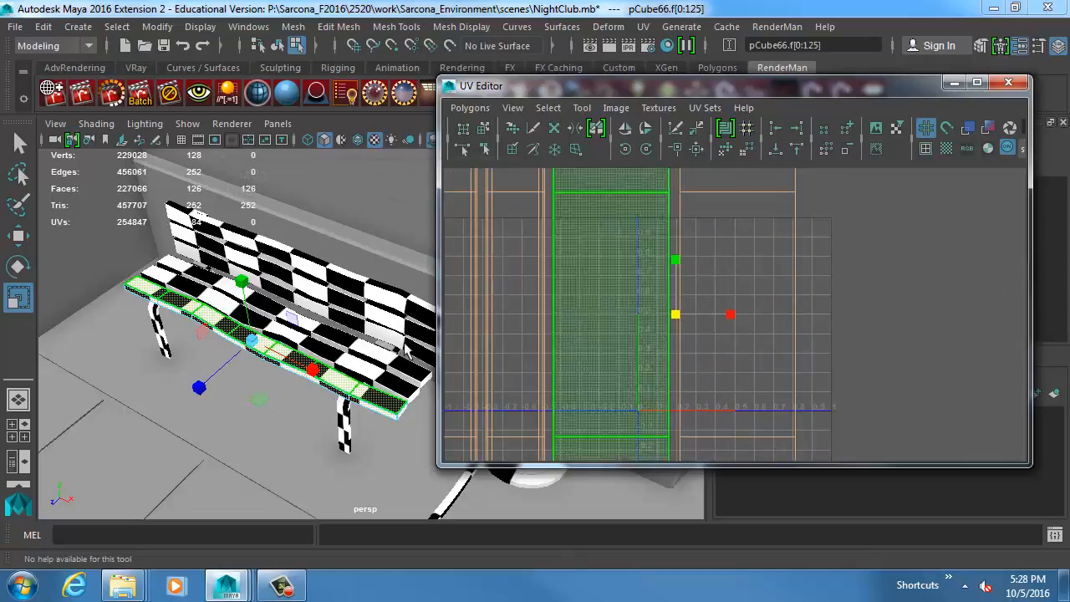
alt+middle_drag(332, 335, 337, 308)
drag(675, 315, 611, 350)
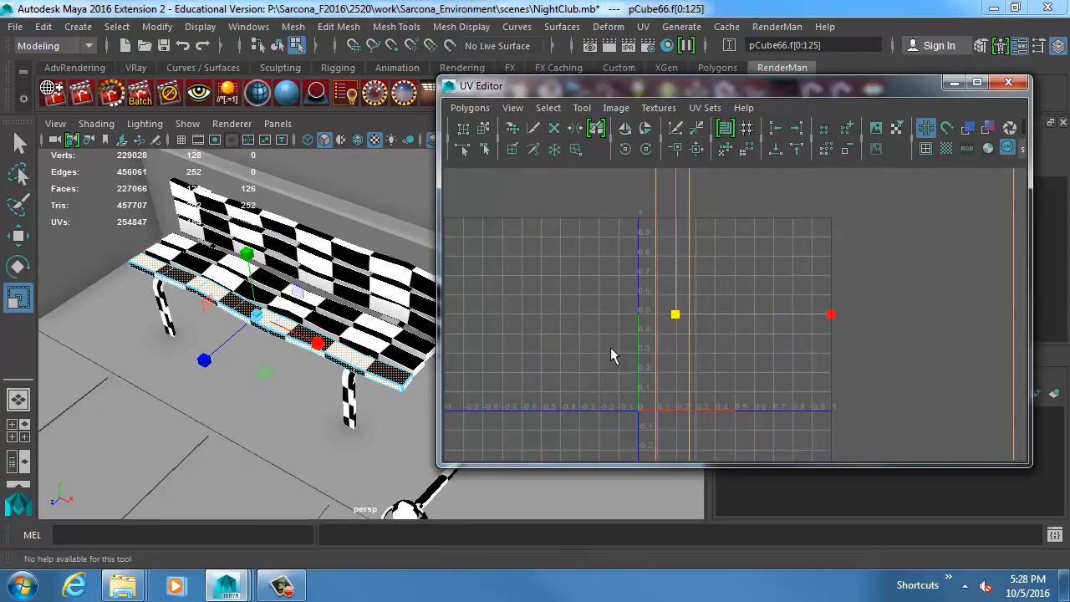
key(ctrl+z)
key(ctrl+z)
Scale all the UVs of the bench's rear seat slat up by about 6.42.
alt+right_drag(218, 329, 317, 311)
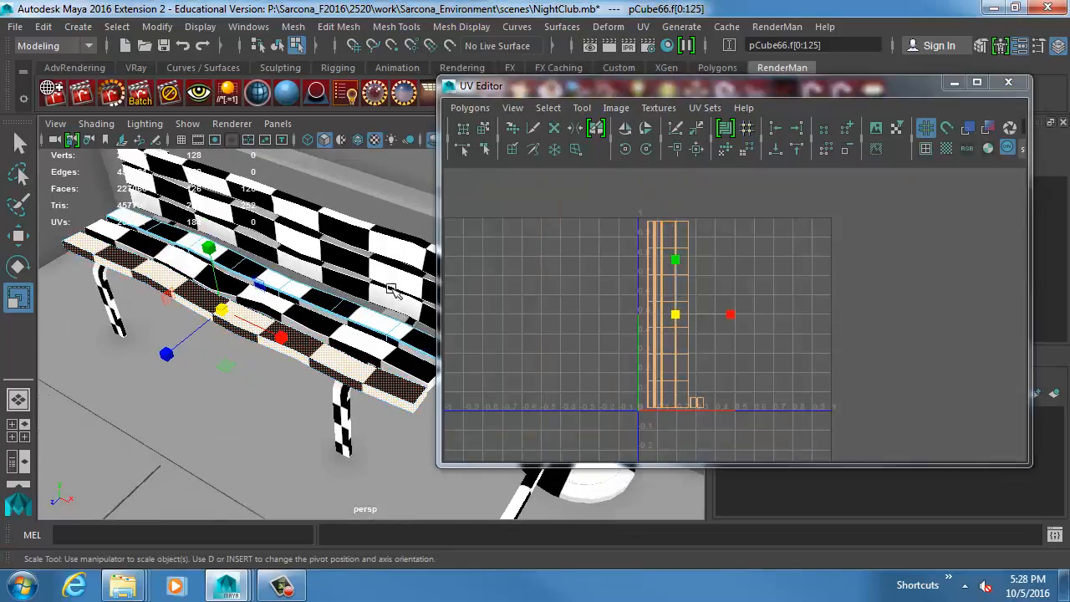
click(326, 304)
right_drag(692, 308, 691, 346)
drag(652, 231, 689, 434)
middle_drag(700, 402, 934, 341)
alt+drag(356, 342, 306, 413)
right_drag(324, 391, 339, 358)
Delete the duplicated front seat slat and select the original slat in its place.
click(314, 376)
key(w)
middle_drag(315, 376, 121, 443)
key(Delete)
click(303, 367)
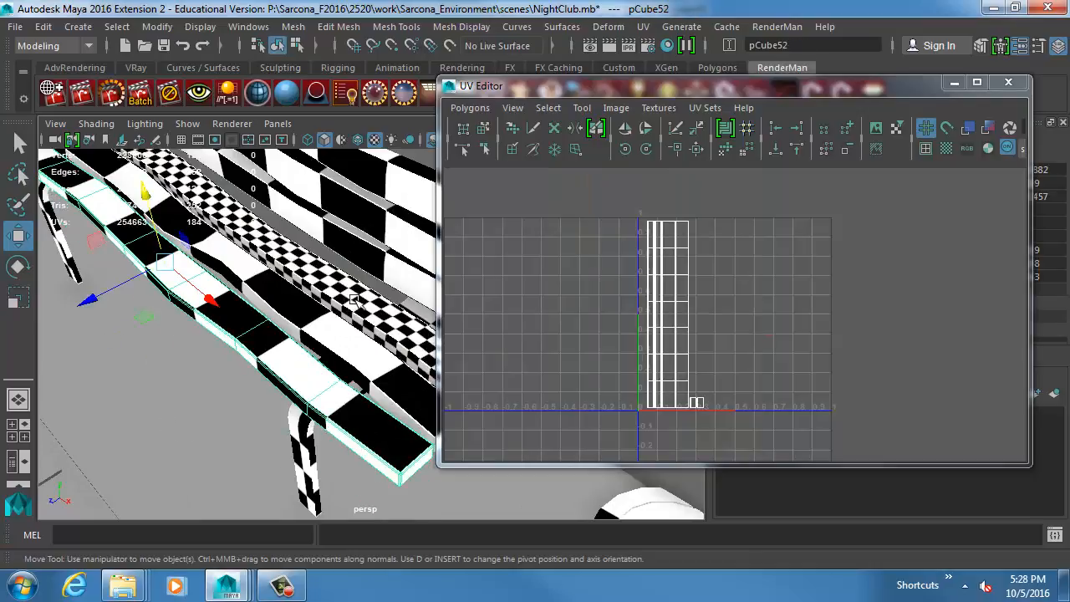
Undo the rear seat slat's UV scaling together with the deletion of the front slat's copy.
click(352, 298)
click(598, 289)
key(ctrl+z)
key(ctrl+z)
key(ctrl+z)
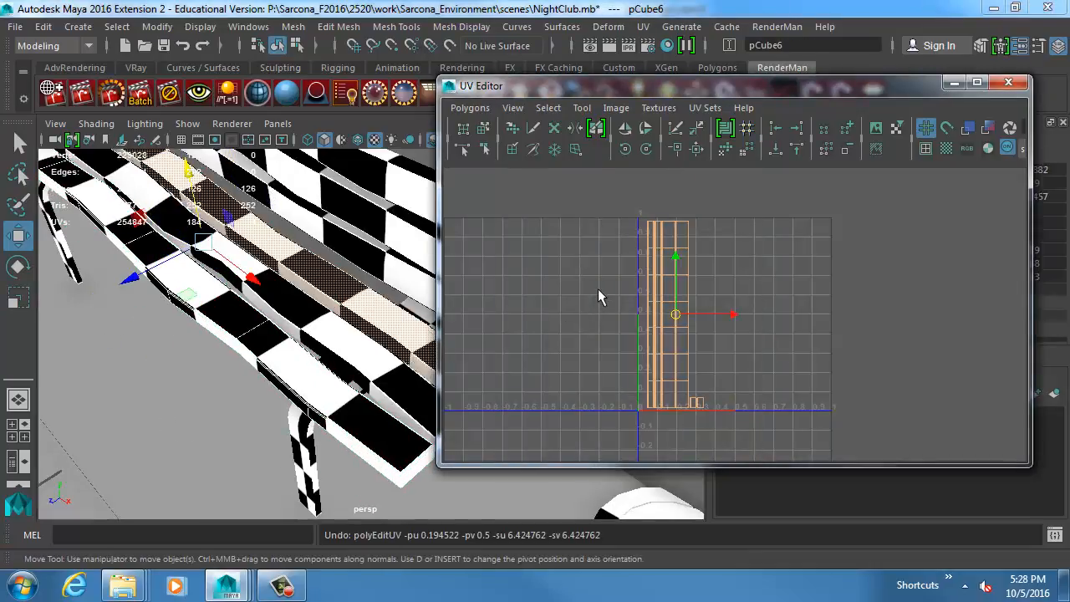
Remove the front seat slat's duplicate again and enlarge all the UVs of the original front slat.
click(270, 352)
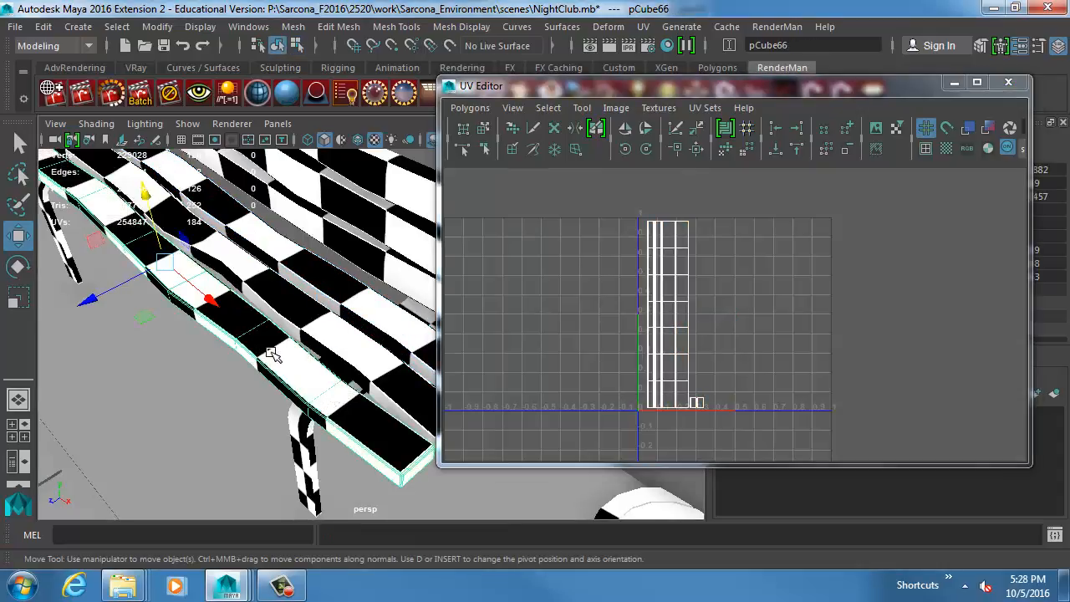
key(Delete)
click(243, 317)
right_drag(694, 256, 694, 298)
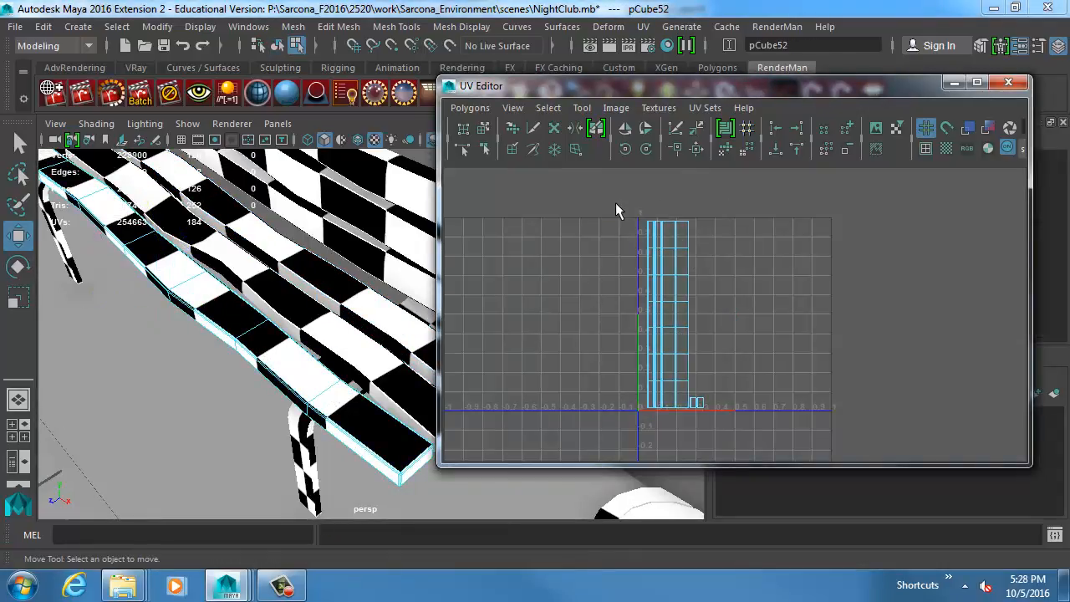
drag(615, 203, 783, 435)
key(r)
middle_drag(654, 397, 1003, 332)
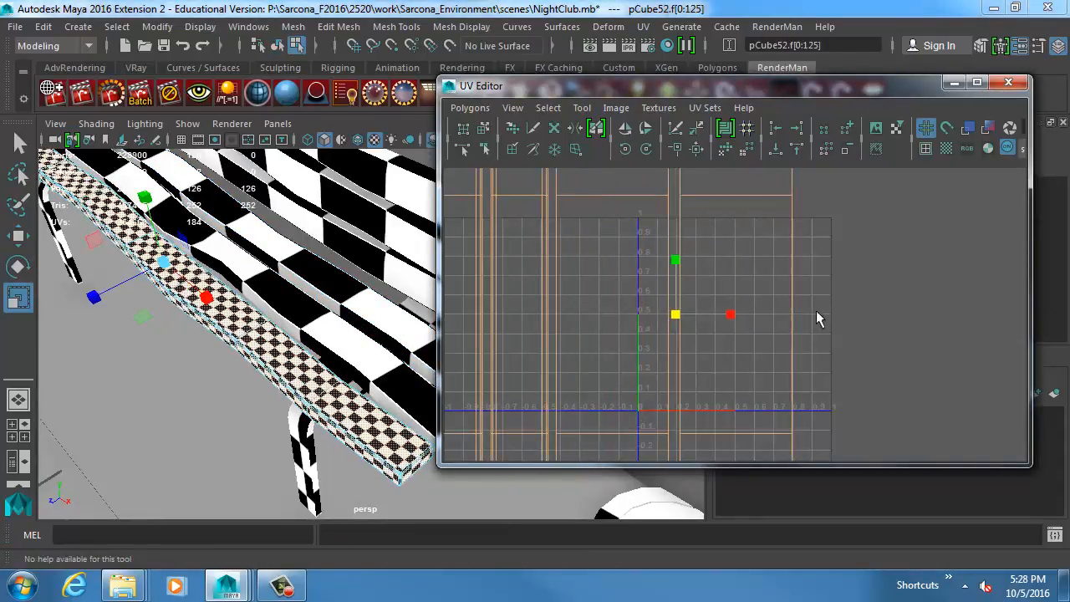
Check the checker pattern on the front seat slat from the side and undo its UV enlargement.
alt+drag(414, 293, 436, 236)
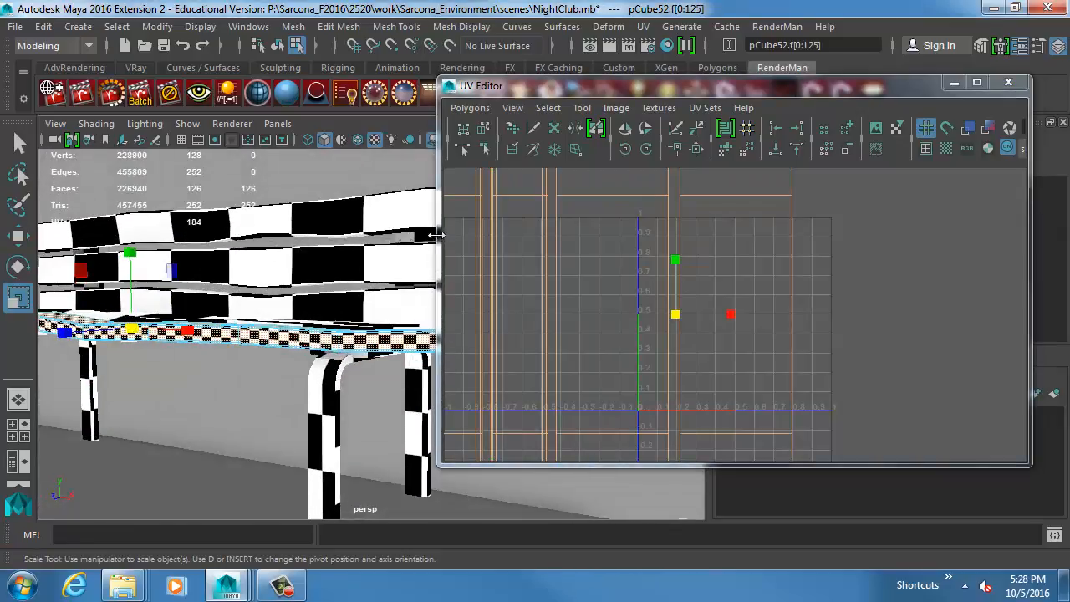
key(ctrl+z)
alt+drag(323, 337, 374, 391)
alt+right_drag(373, 391, 431, 400)
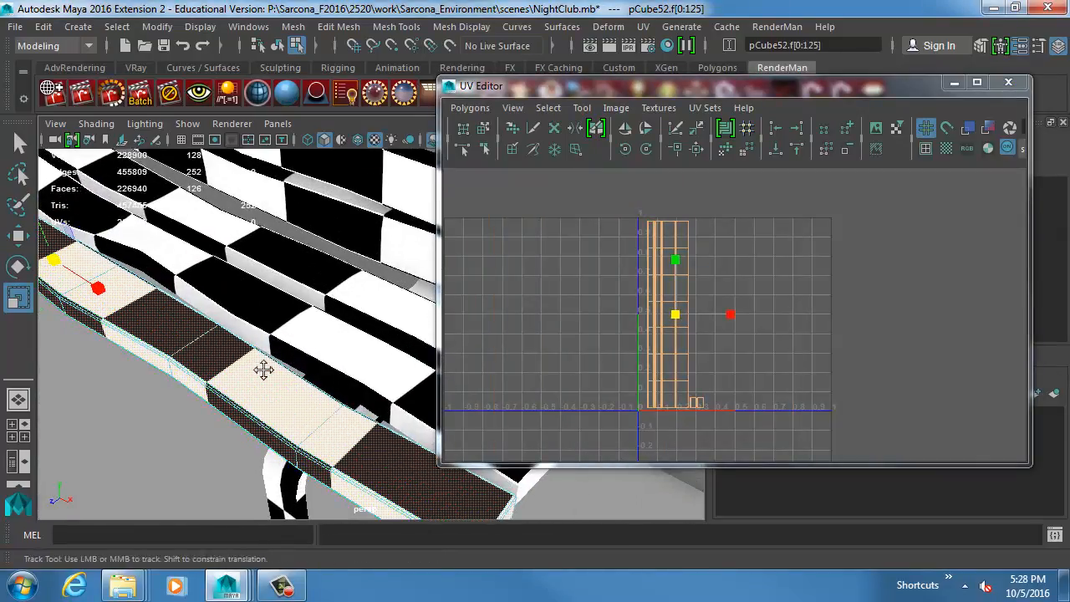
Duplicate the bench's front seat slat and move the copy onto the floor in front of the bench.
alt+middle_drag(263, 370, 292, 327)
alt+right_drag(293, 327, 344, 325)
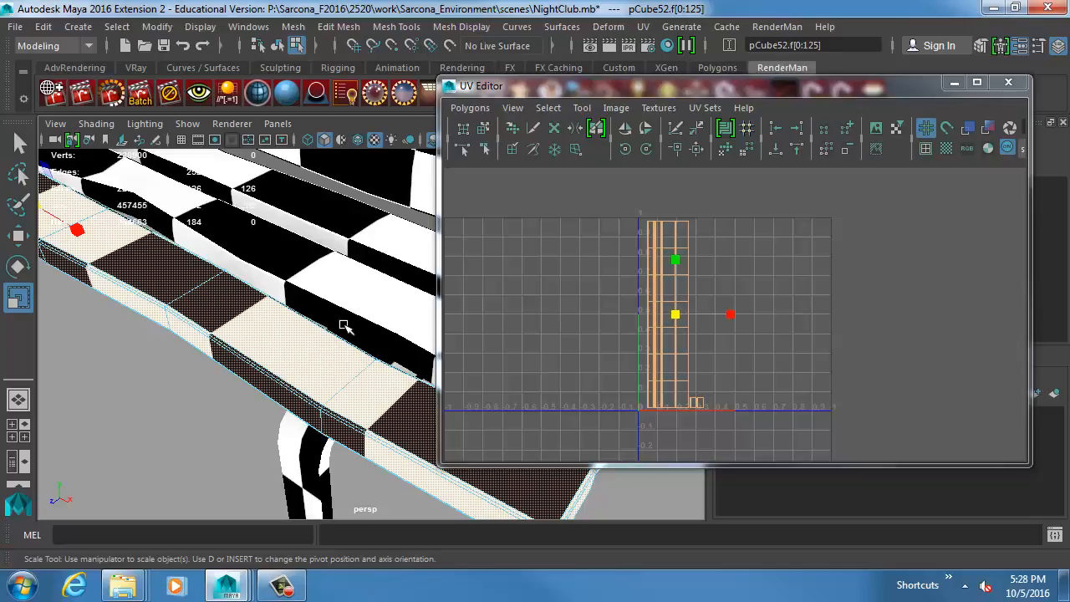
alt+middle_drag(682, 295, 601, 289)
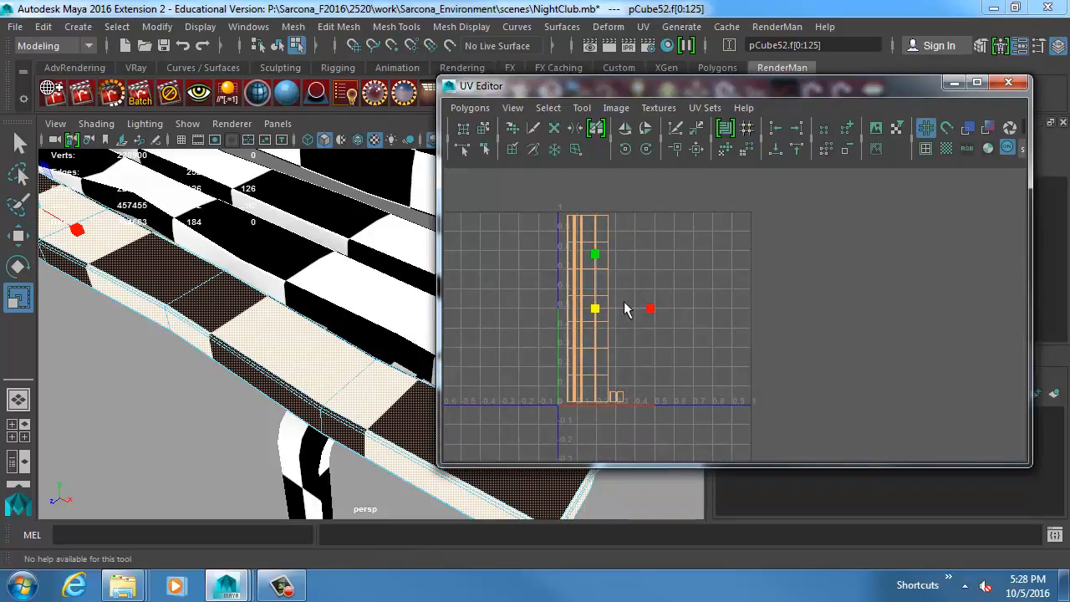
ctrl+alt+drag(549, 207, 707, 426)
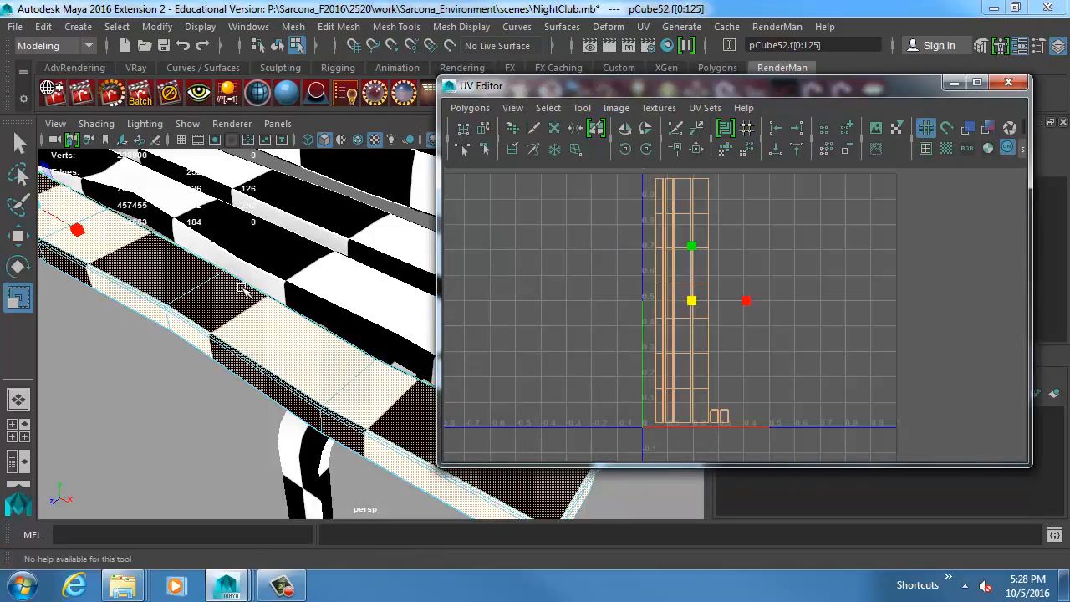
right_drag(238, 293, 284, 269)
scroll(353, 290, down, 6)
key(ctrl+d)
key(w)
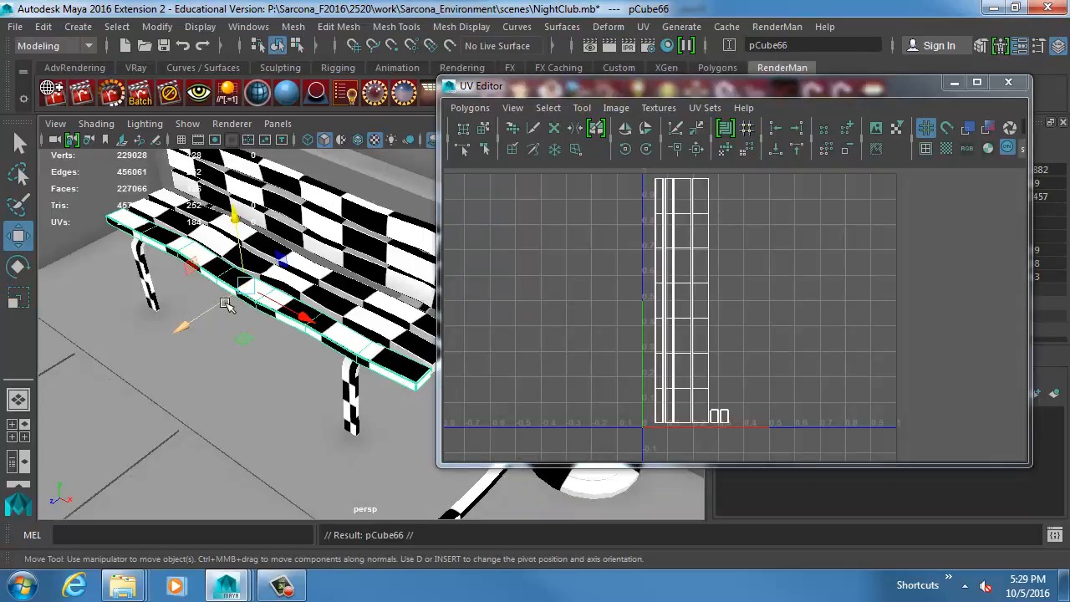
drag(225, 304, 143, 418)
scroll(279, 292, down, 3)
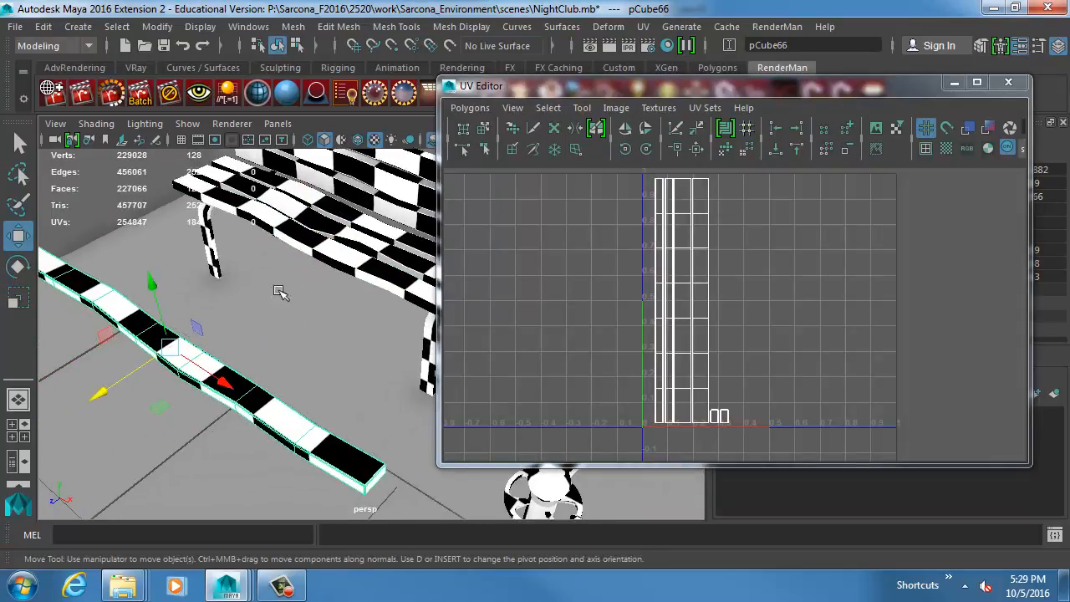
Apply an automatic UV projection to the slat copy and bring the whole projection manipulator into view.
click(643, 26)
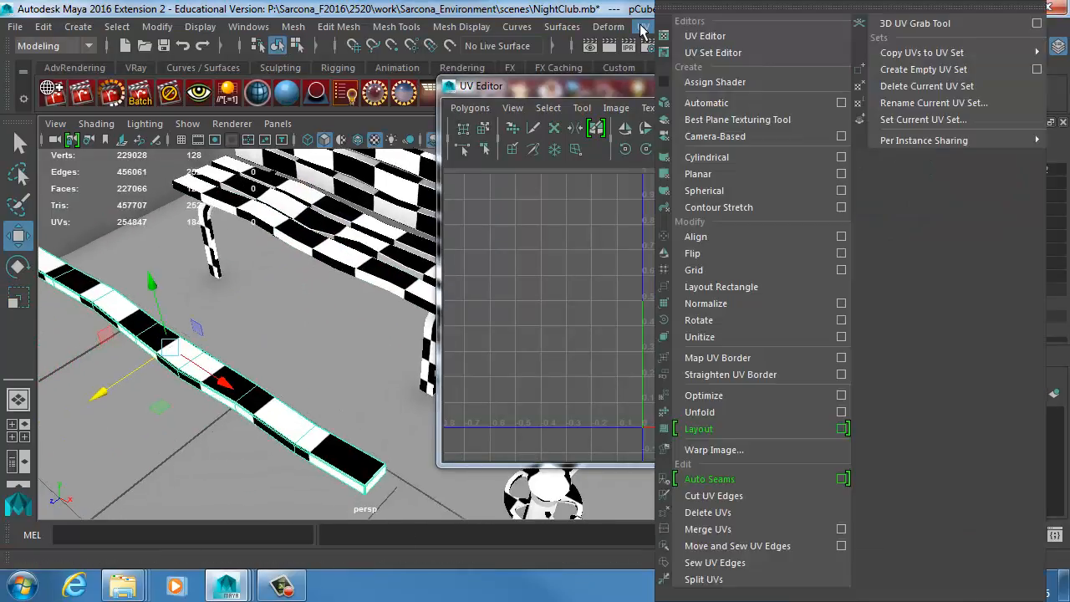
click(706, 102)
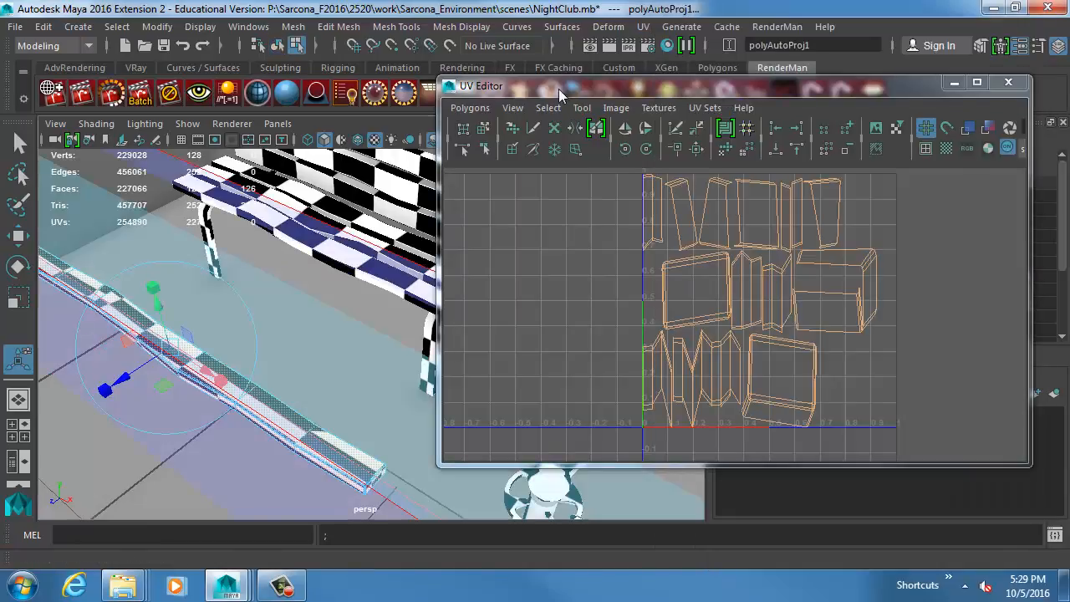
drag(543, 85, 952, 62)
scroll(368, 334, down, 2)
alt+right_drag(146, 287, 66, 276)
alt+drag(390, 368, 371, 306)
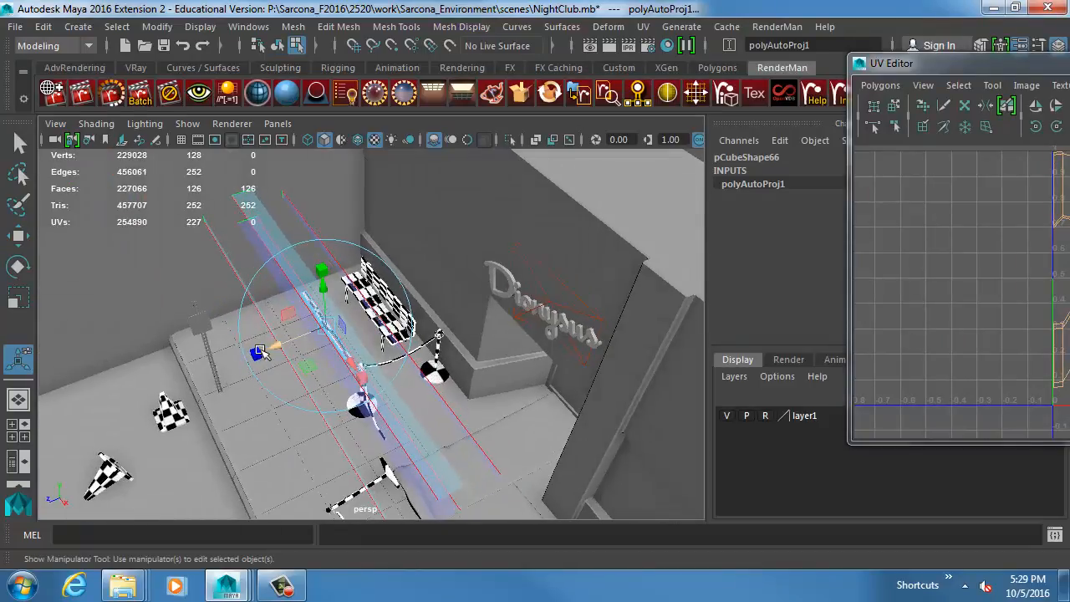
Scale the slat copy's automatic projection unevenly along its axes, to about 7.5 in X, 329 in Y and 137 in Z.
drag(258, 352, 134, 405)
drag(256, 355, 52, 391)
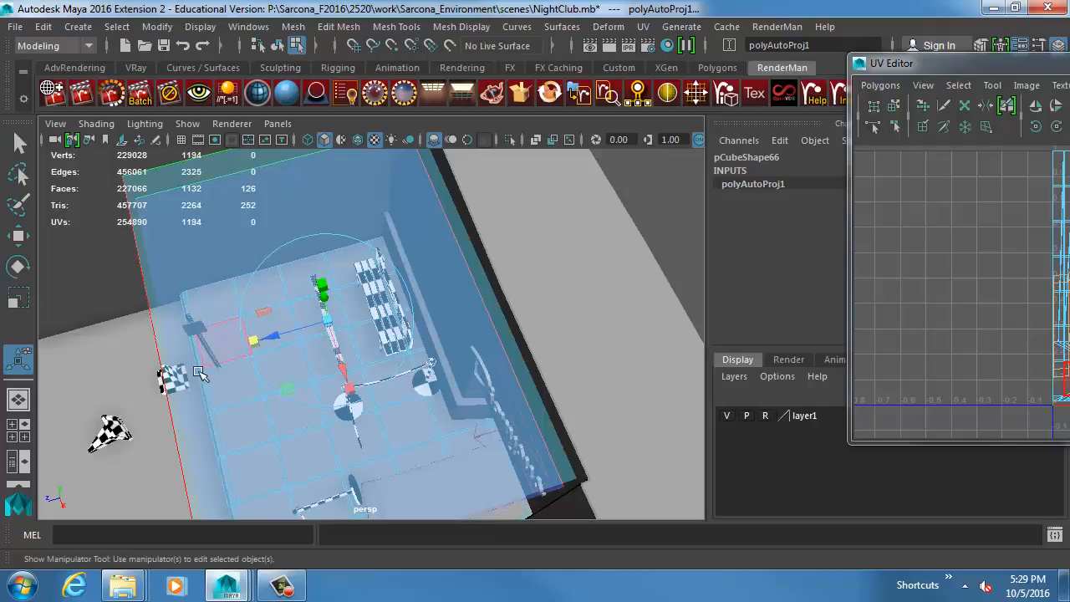
alt+drag(255, 342, 410, 443)
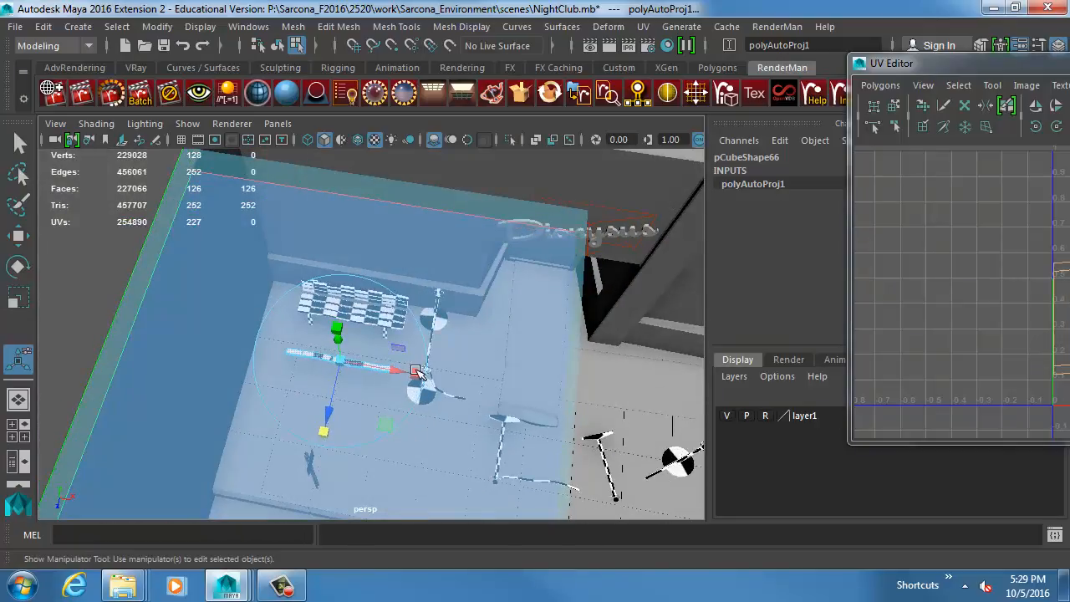
alt+drag(424, 373, 244, 299)
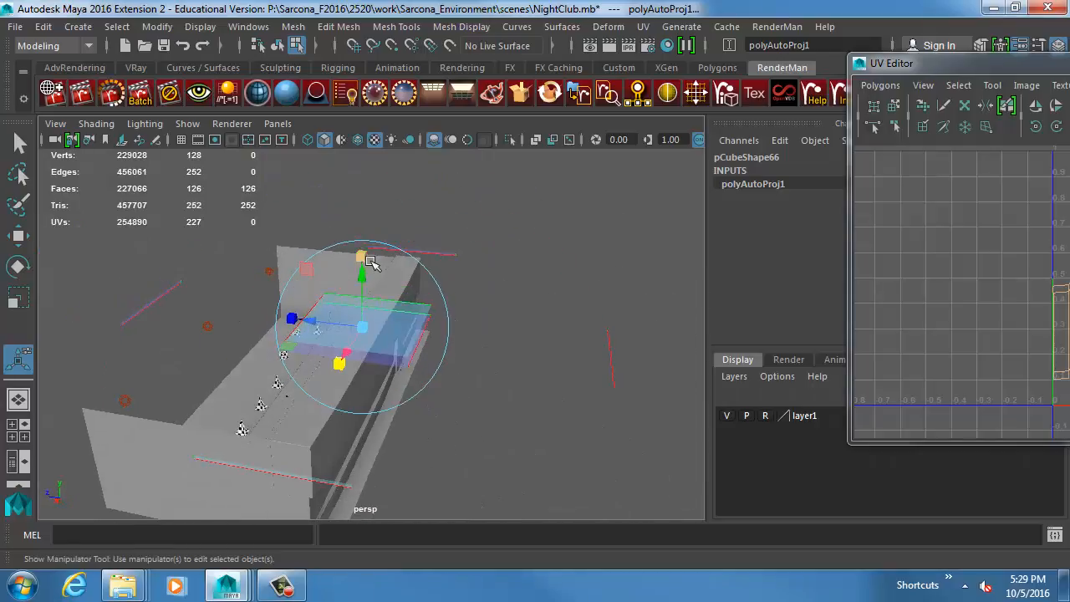
drag(364, 257, 357, 114)
middle_drag(556, 313, 501, 241)
alt+drag(561, 300, 504, 279)
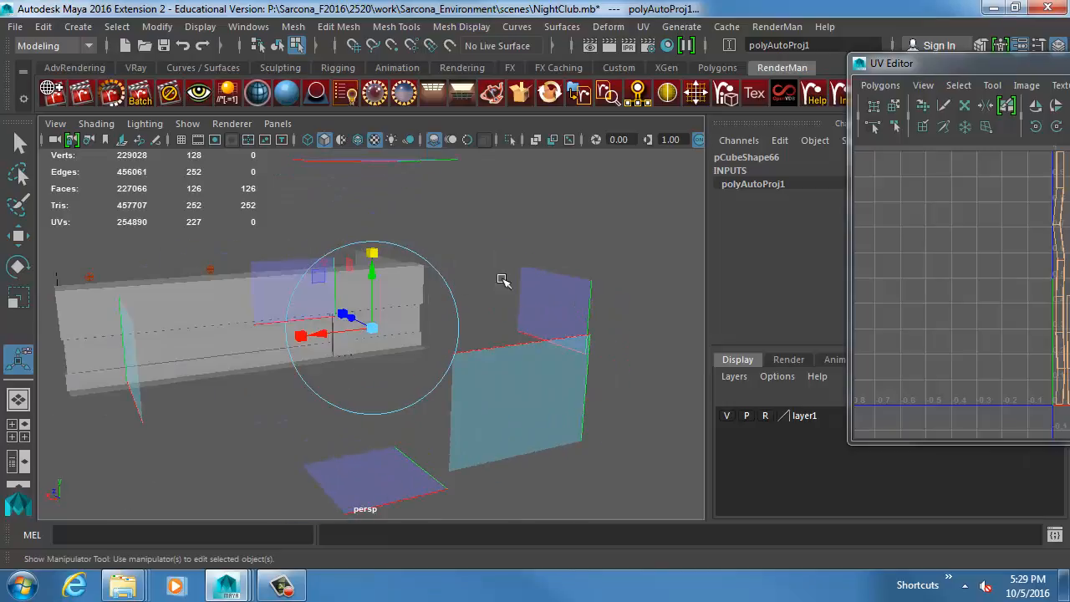
middle_drag(574, 290, 578, 222)
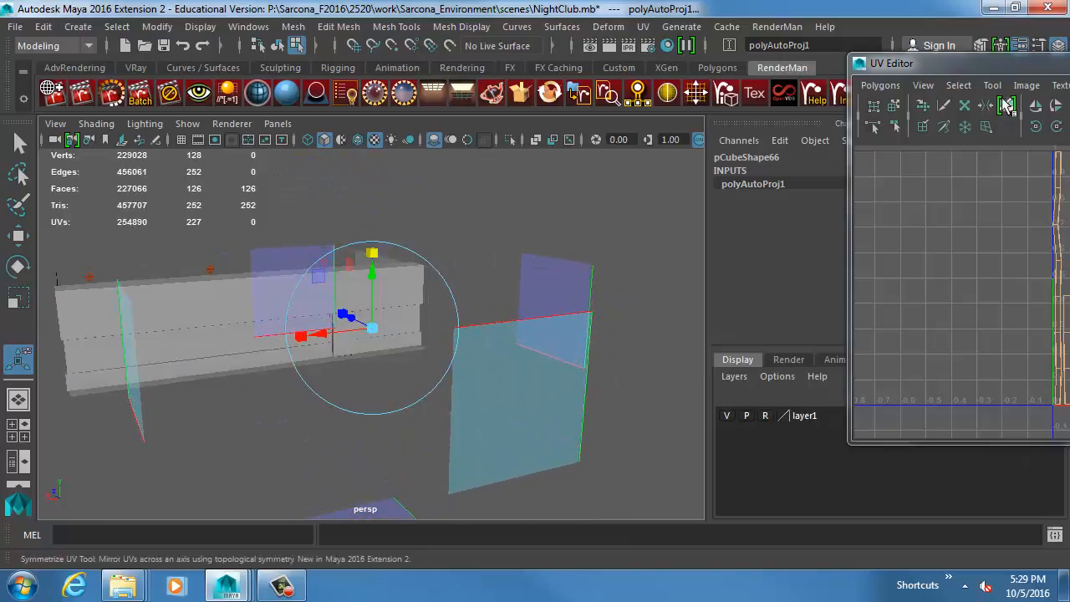
Examine the UV layout made by the uneven projection and the checker pattern on the slat copy.
drag(1009, 63, 339, 87)
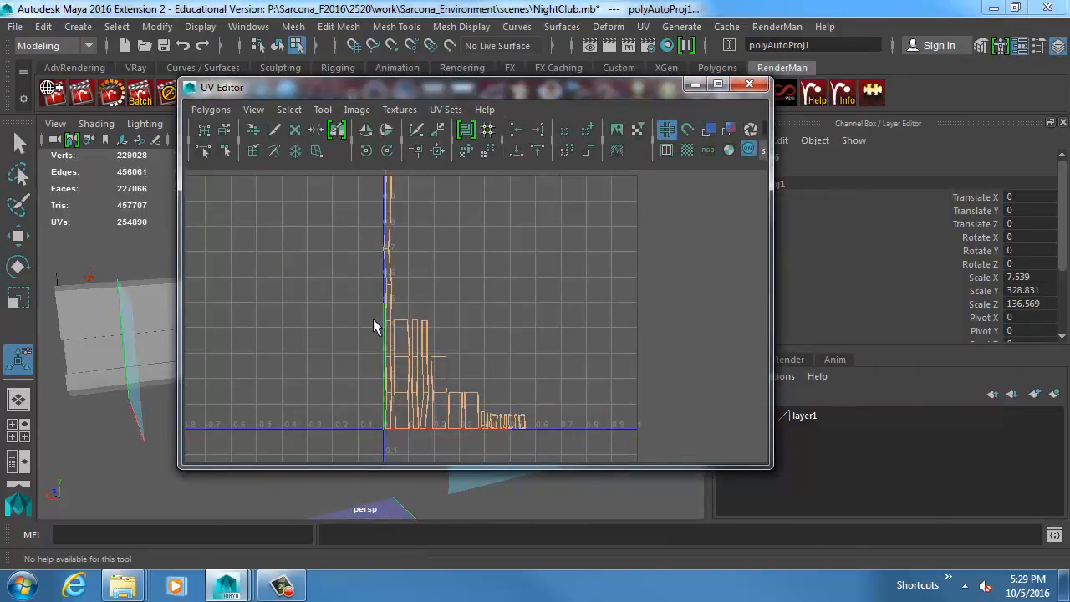
alt+middle_drag(374, 326, 349, 305)
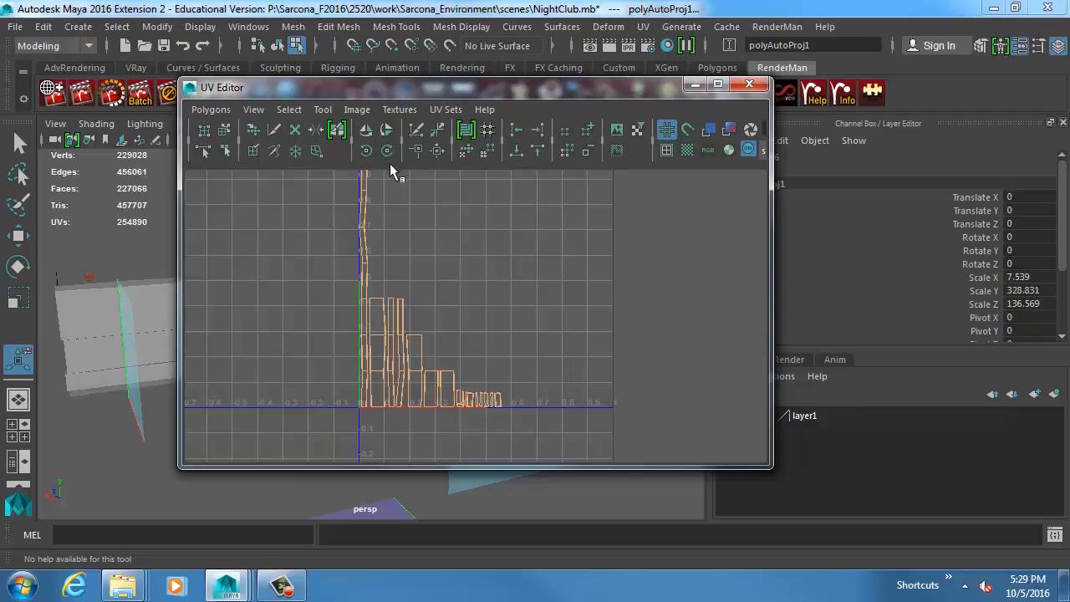
drag(359, 87, 695, 110)
alt+drag(322, 311, 353, 318)
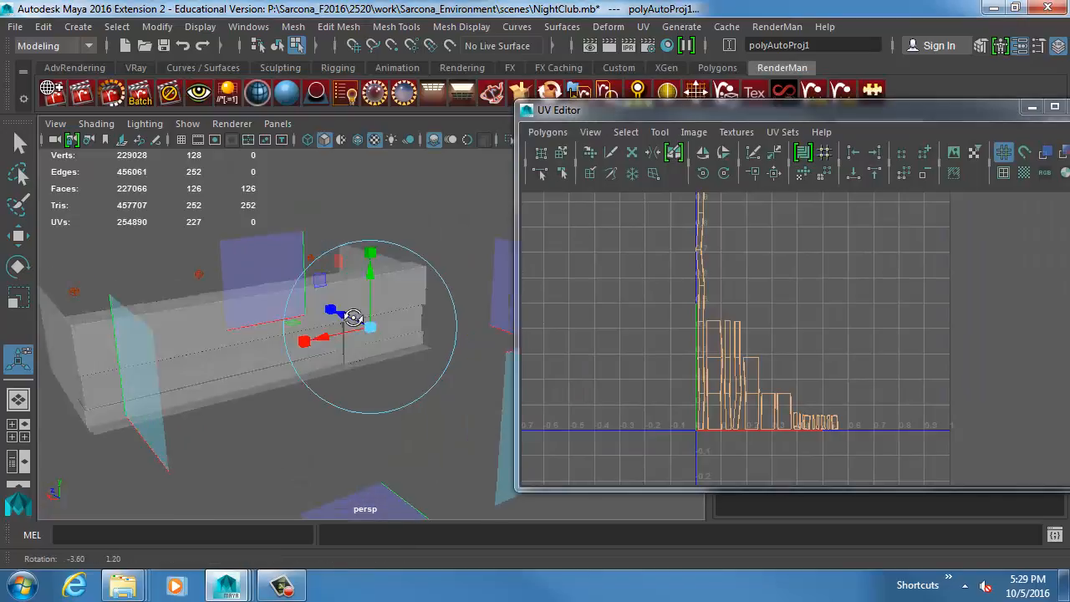
alt+right_drag(353, 317, 493, 330)
alt+drag(210, 332, 497, 348)
alt+drag(251, 355, 306, 373)
alt+right_drag(306, 372, 501, 389)
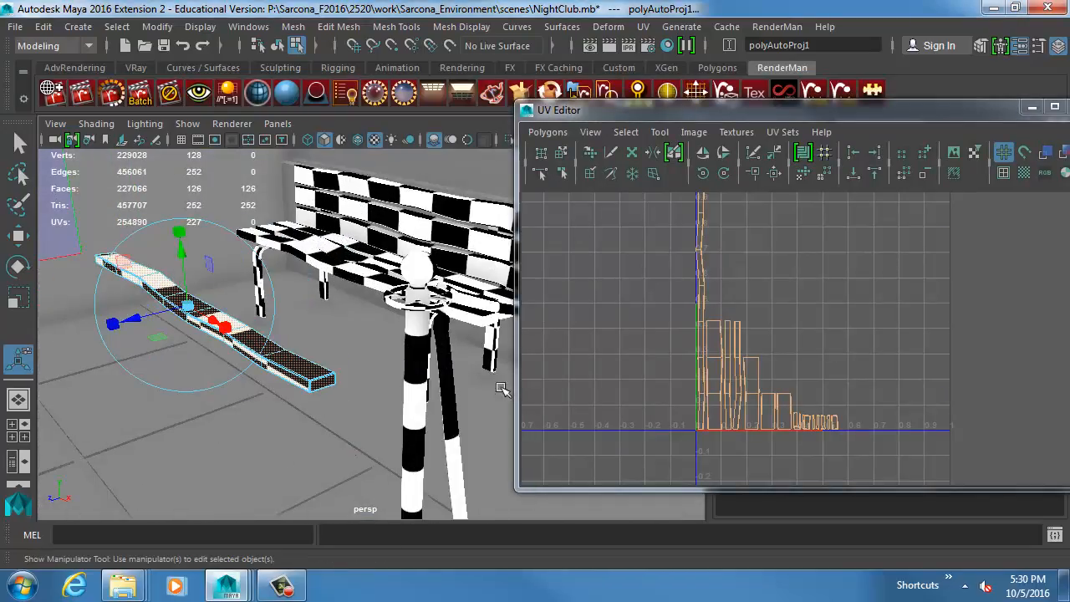
Select all of the slat copy's UV shells and scale them up well beyond the 0 to 1 range.
key(r)
right_drag(733, 319, 689, 289)
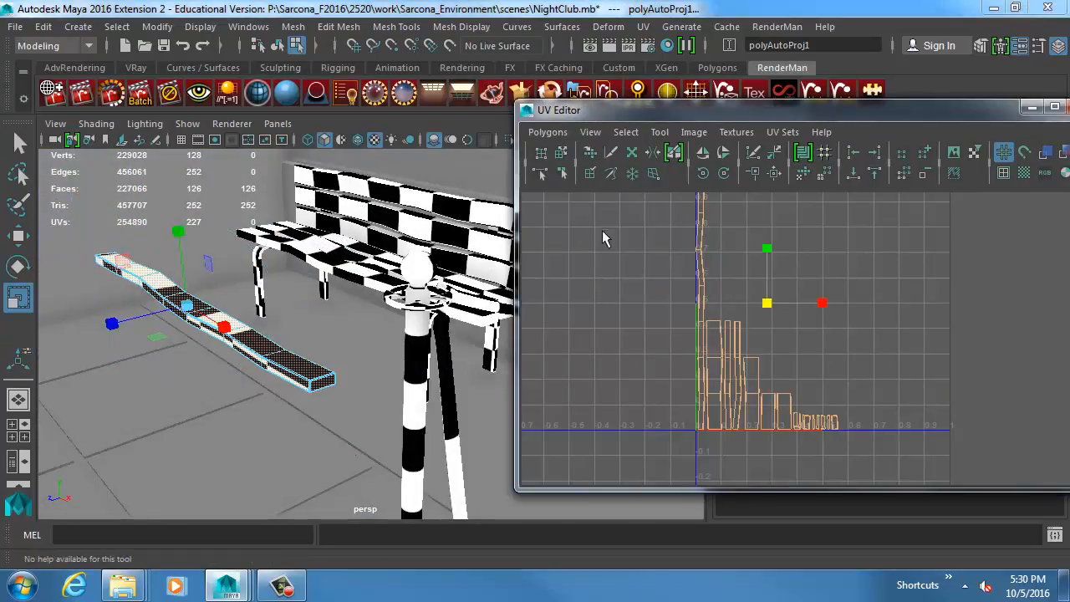
drag(600, 229, 957, 461)
alt+right_drag(957, 460, 643, 372)
middle_drag(671, 380, 1006, 336)
middle_drag(643, 402, 601, 382)
Undo the most recent scaling changes to the slat copy's UVs and deselect its faces.
key(ctrl+z)
key(ctrl+z)
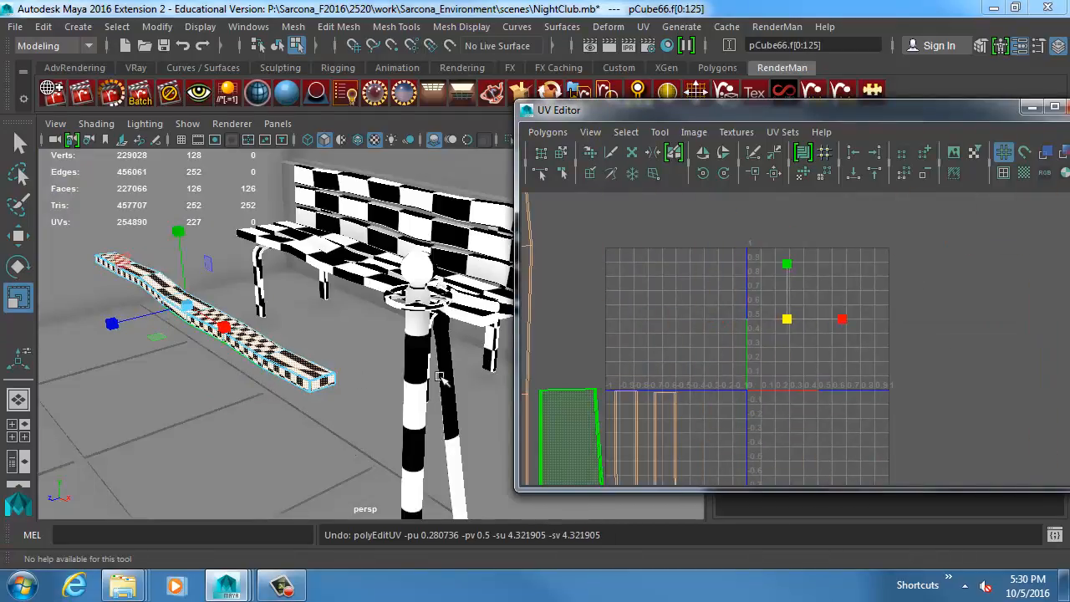
key(ctrl+z)
key(ctrl+z)
key(ctrl+z)
key(ctrl+z)
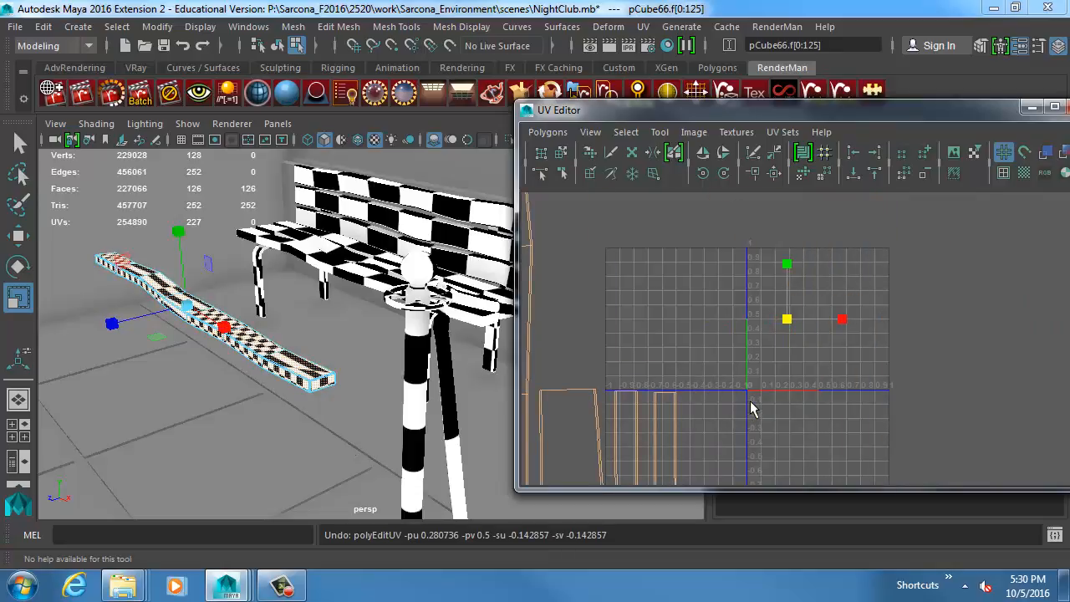
alt+middle_drag(710, 407, 853, 238)
right_drag(732, 311, 738, 332)
click(715, 311)
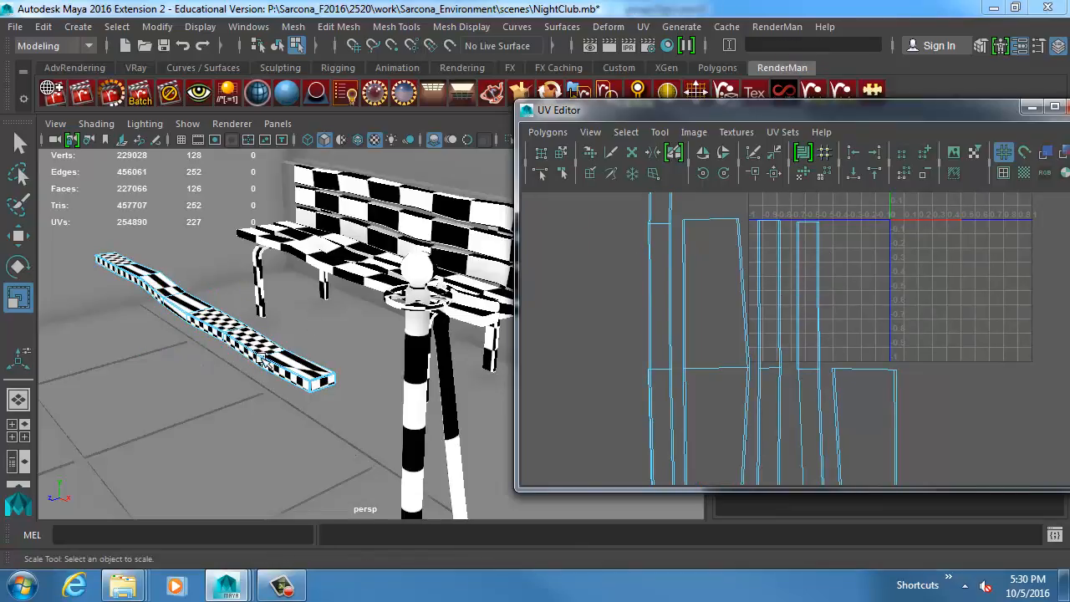
Select the distorted top faces at the slat copy's near end and widen their UV shell horizontally.
scroll(263, 362, up, 5)
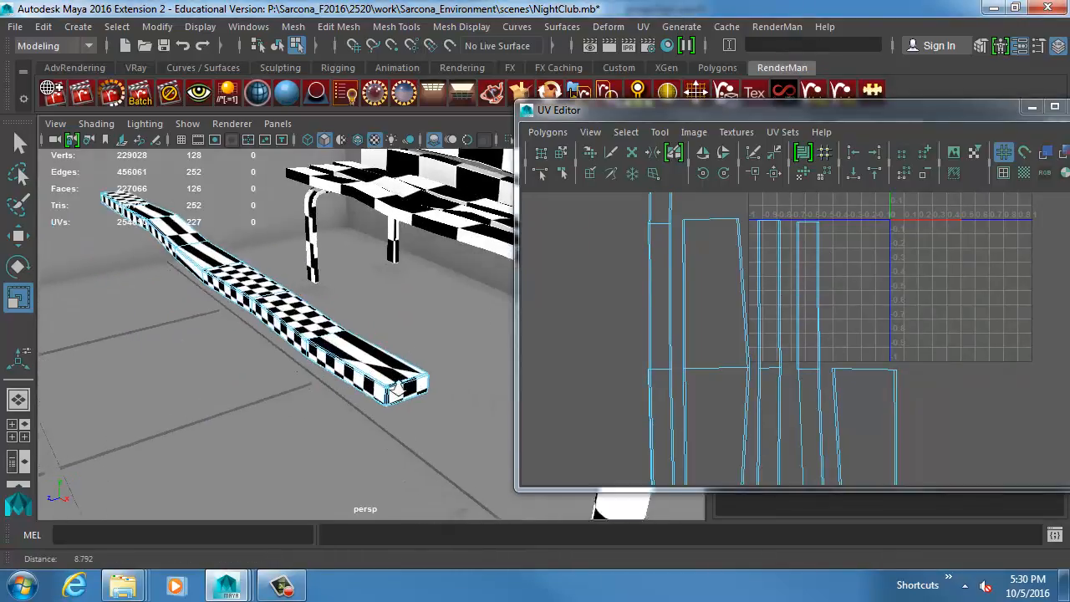
scroll(397, 389, up, 2)
click(397, 390)
scroll(888, 418, down, 2)
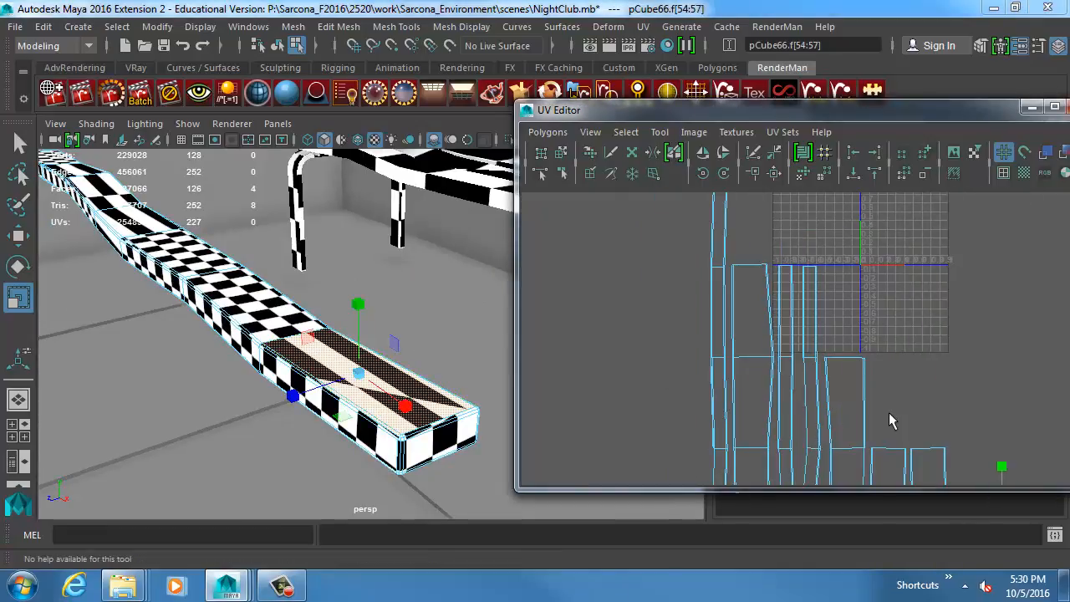
alt+middle_drag(888, 420, 802, 328)
scroll(805, 333, up, 3)
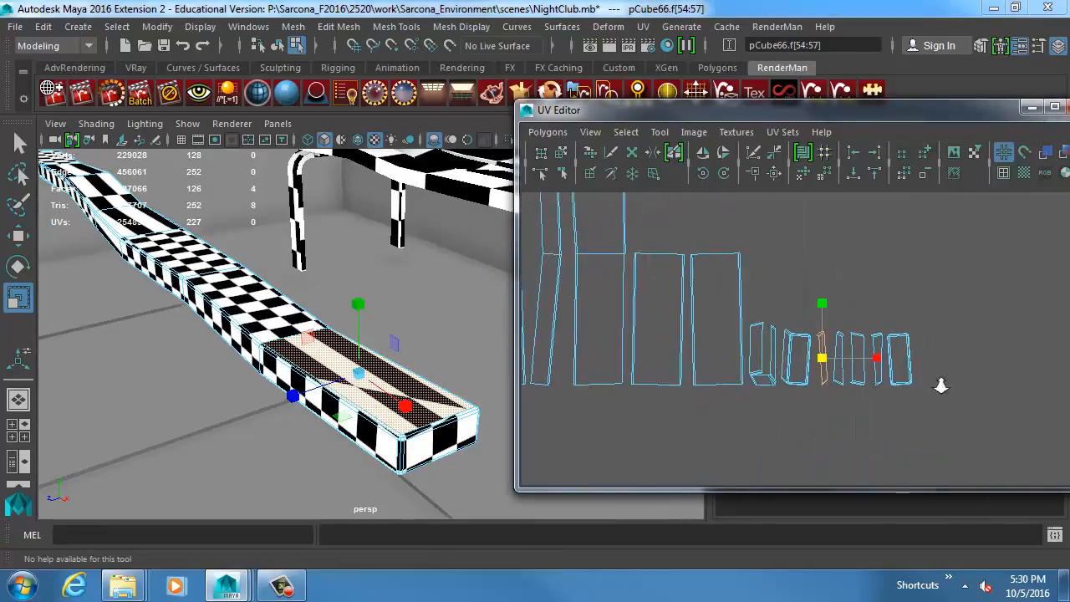
right_click(842, 373)
click(778, 346)
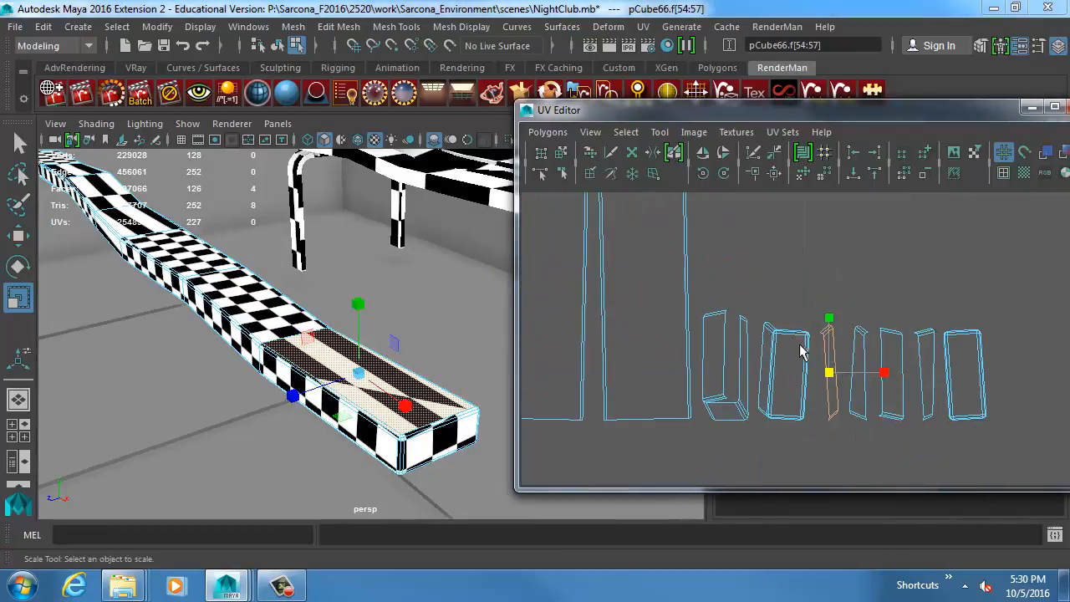
click(828, 380)
middle_drag(825, 428, 744, 301)
key(r)
drag(799, 248, 926, 249)
alt+middle_drag(756, 278, 853, 418)
alt+right_drag(852, 417, 800, 373)
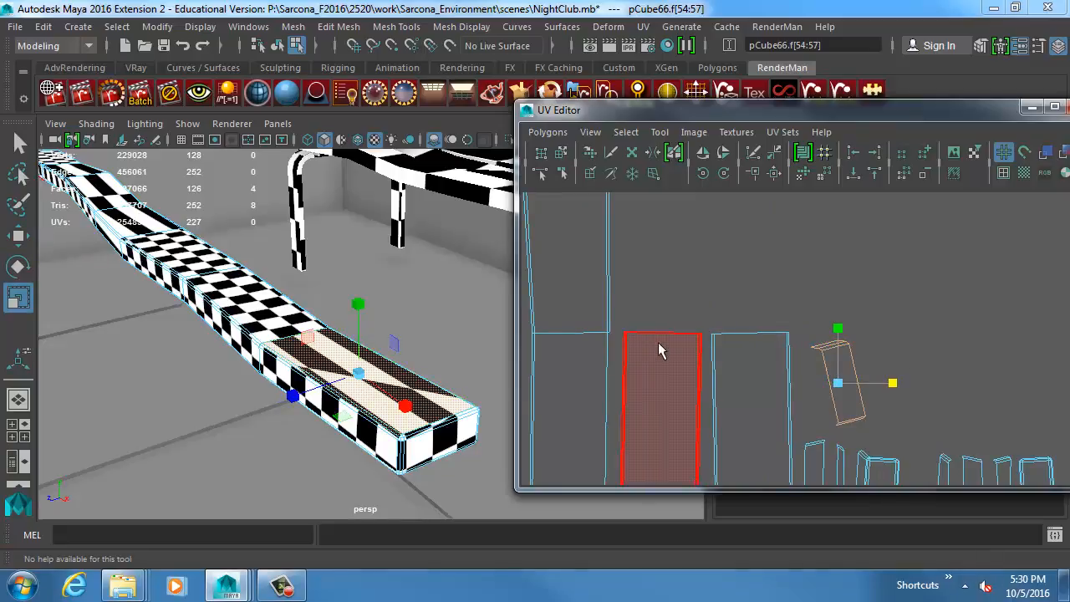
Select the long side edge of the widened UV shell, frame it and review the available UV editing commands.
right_drag(659, 343, 649, 305)
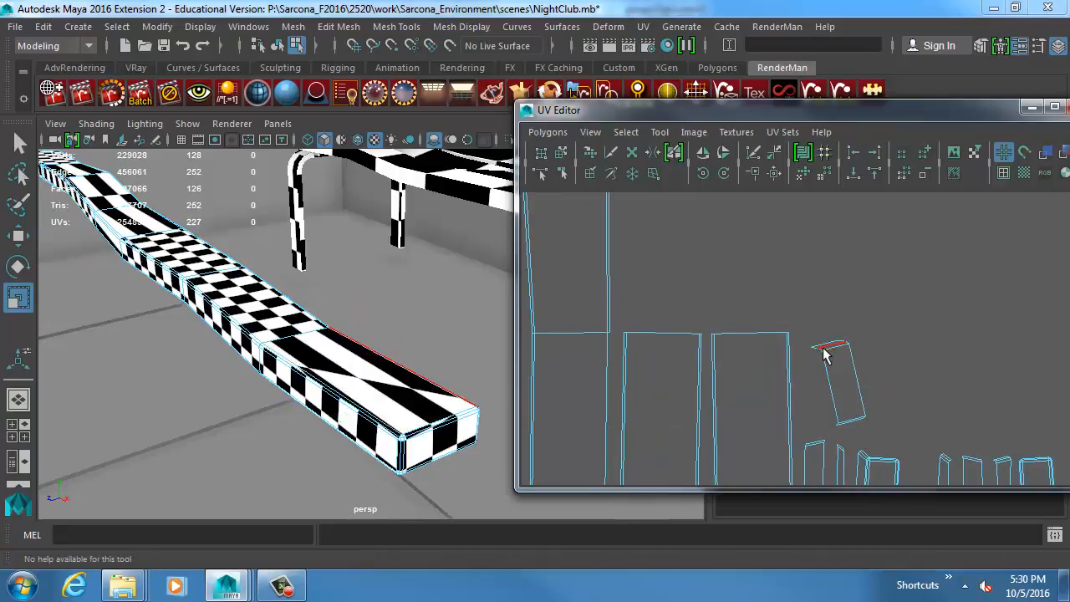
click(827, 351)
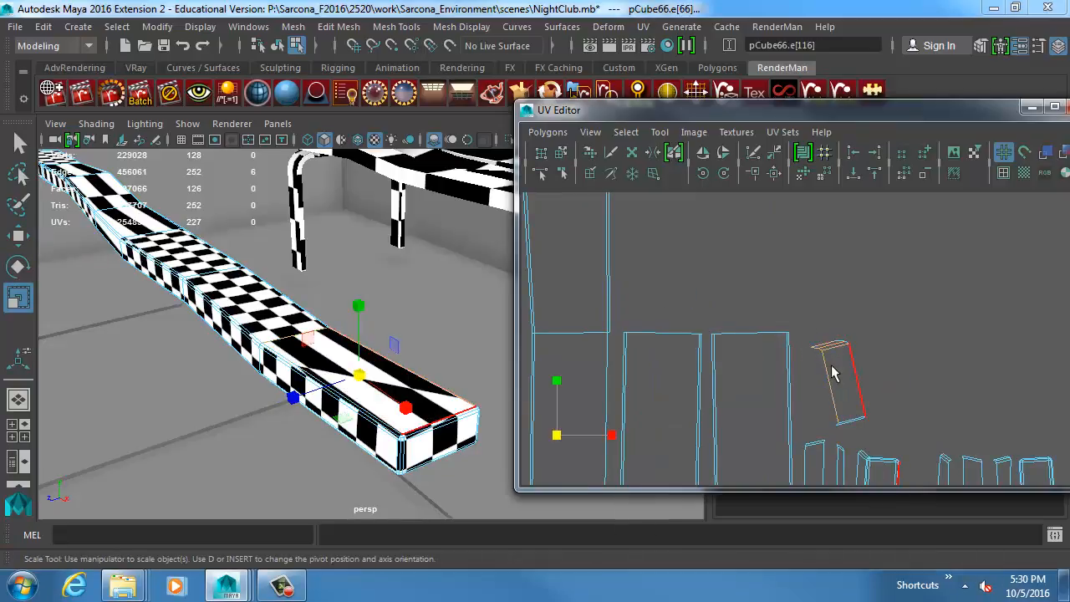
click(819, 383)
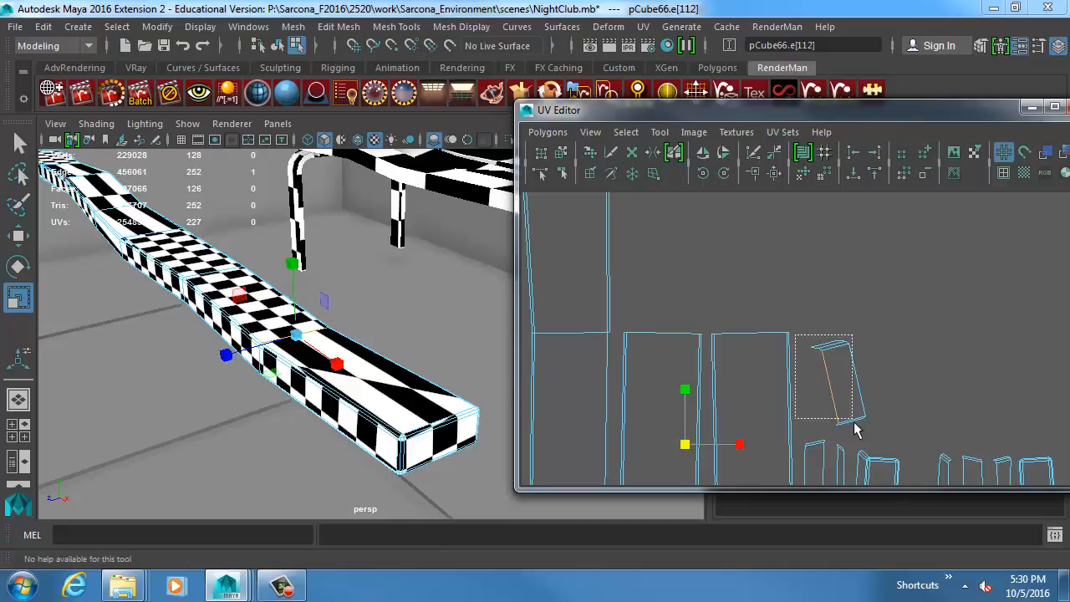
key(f)
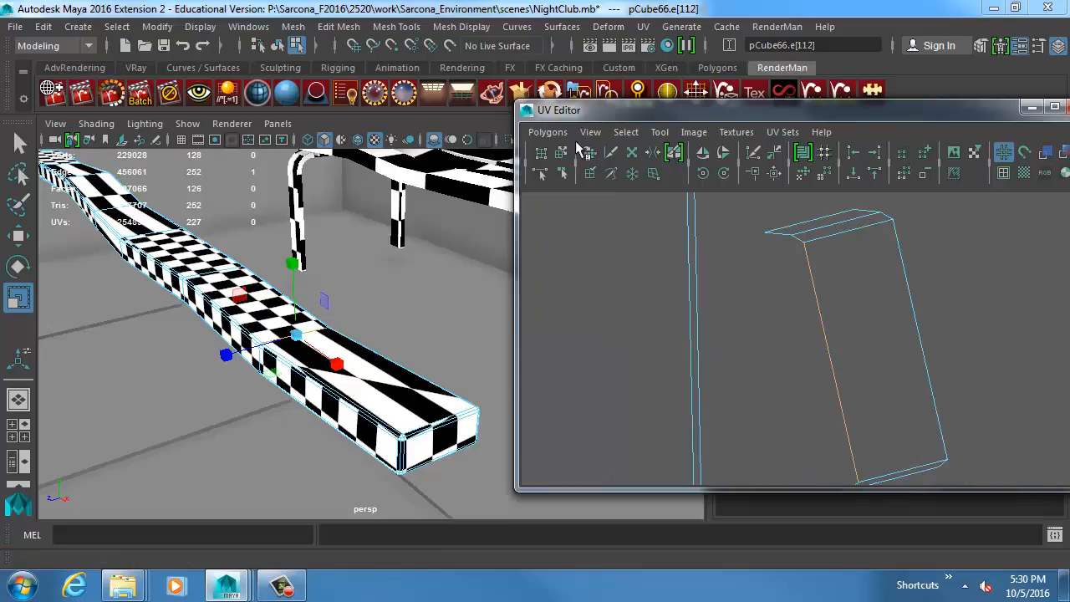
click(547, 131)
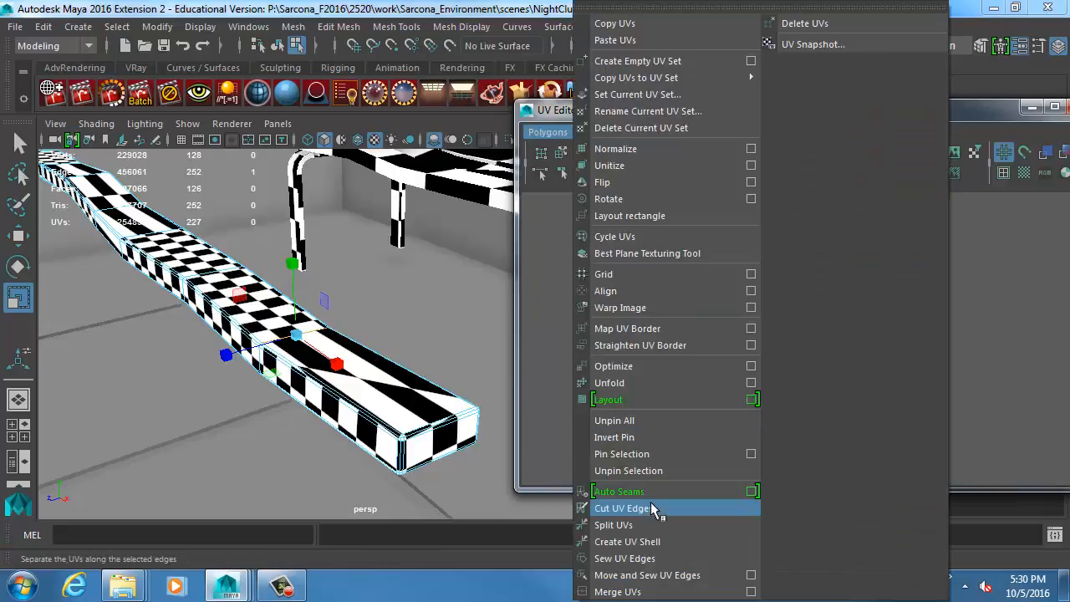
click(1010, 328)
Select the slat copy on the floor as a whole object and delete it.
alt+right_drag(343, 313, 93, 351)
right_drag(289, 292, 305, 270)
alt+drag(376, 316, 417, 352)
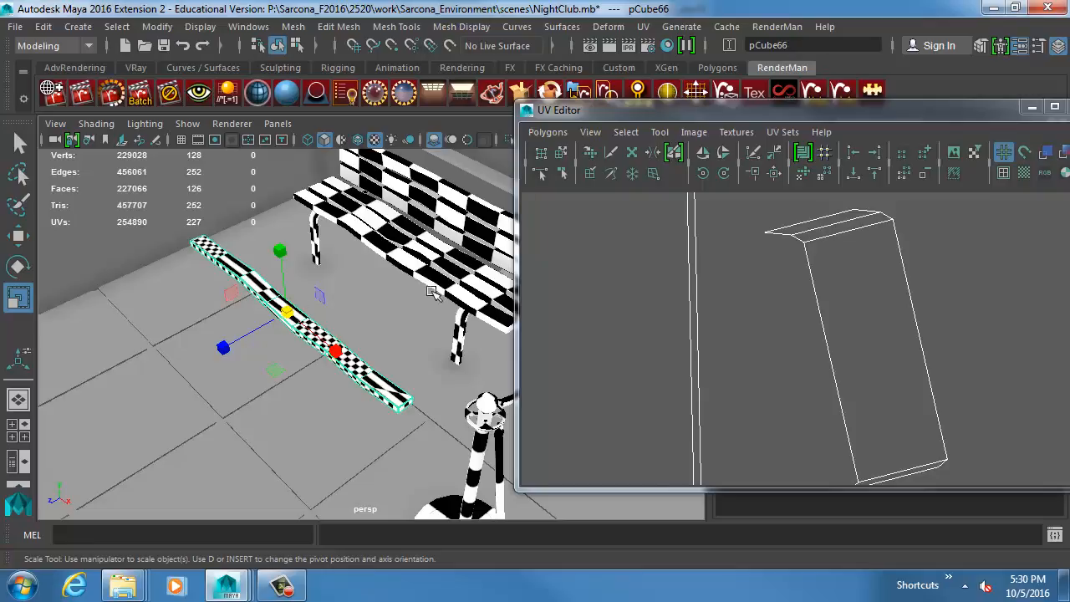
key(Delete)
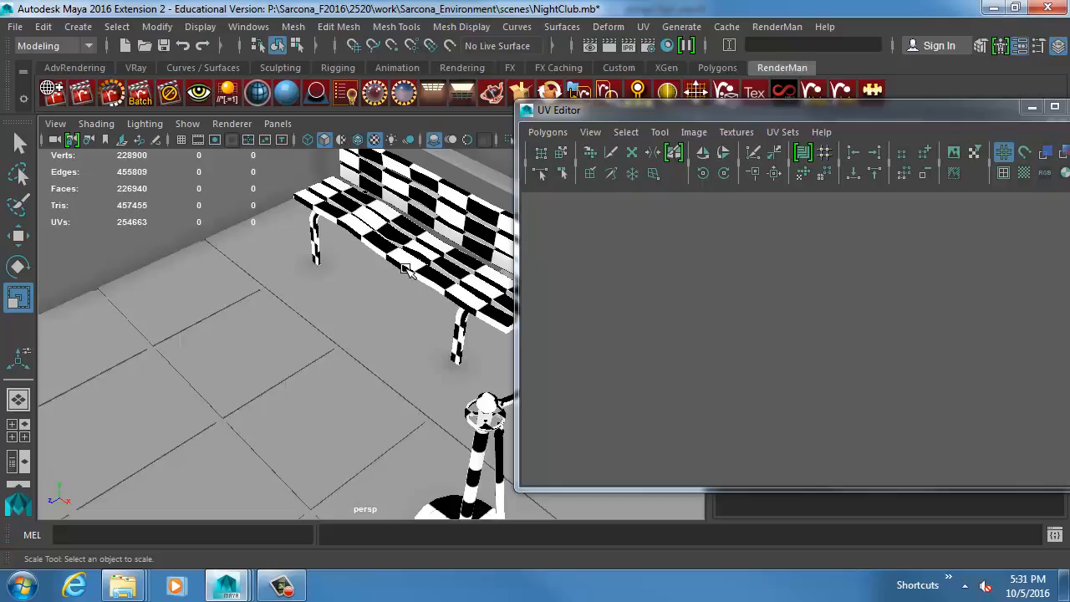
Select the bench's original front seat slat and close the UV Editor.
click(404, 268)
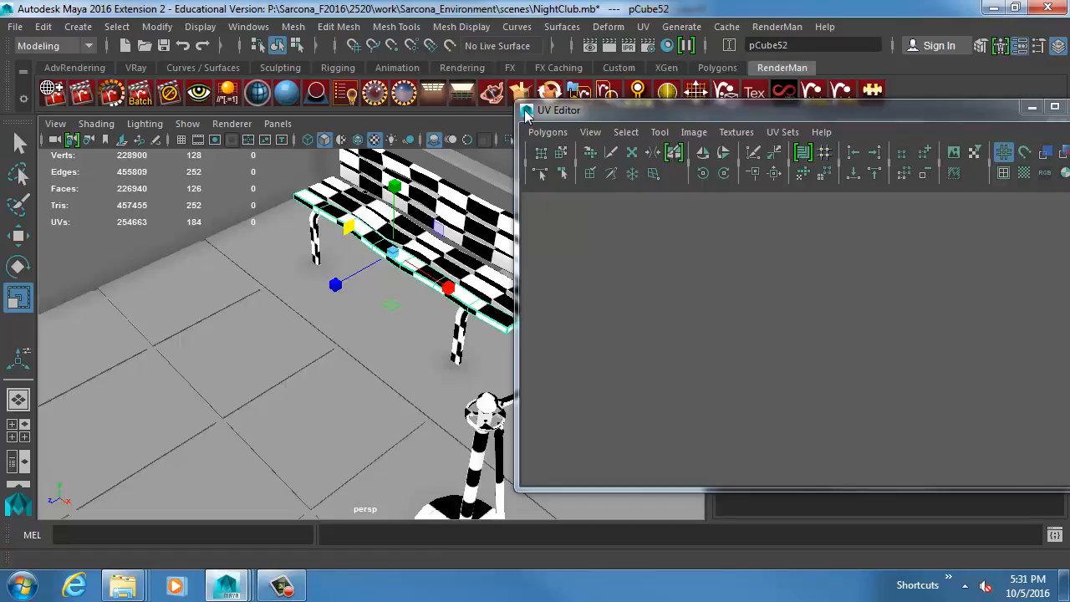
double_click(526, 111)
scroll(508, 266, up, 6)
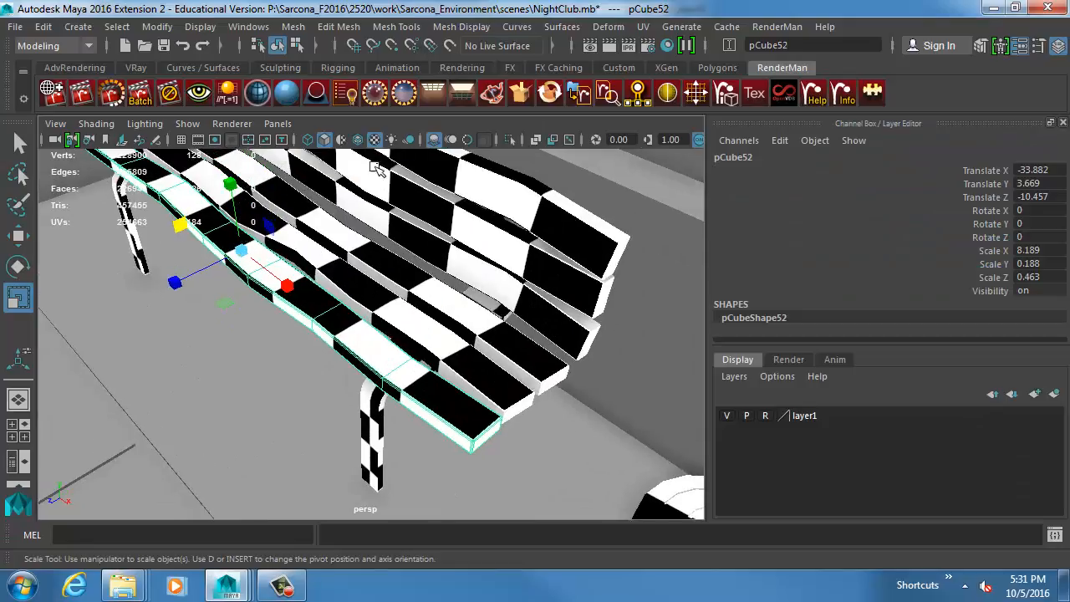
Open the UV Editor for the front seat slat and review its complete UV layout.
click(251, 27)
click(608, 26)
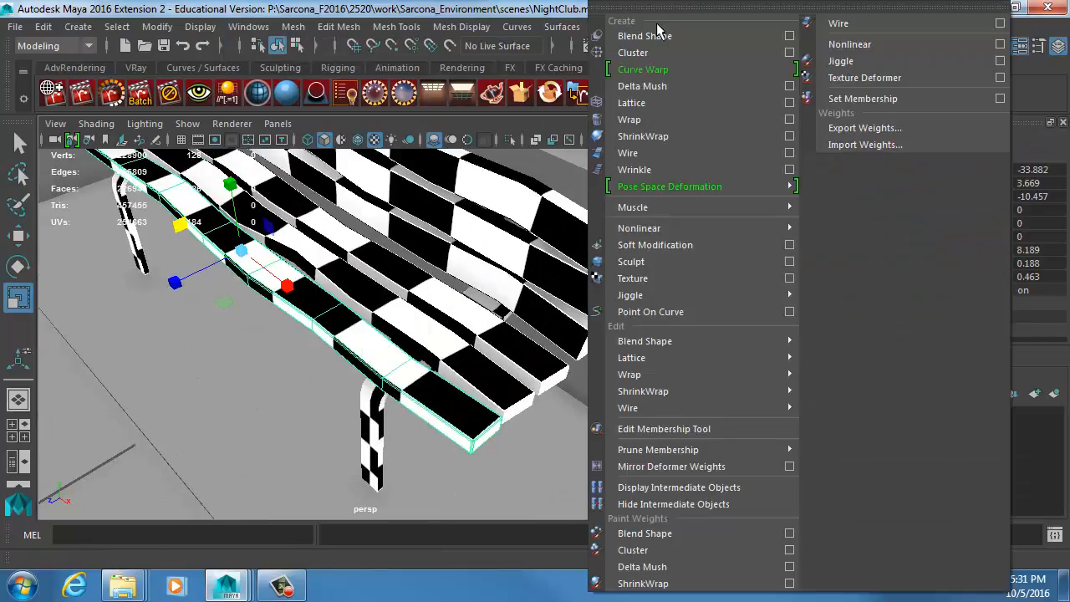
mouse_move(577, 27)
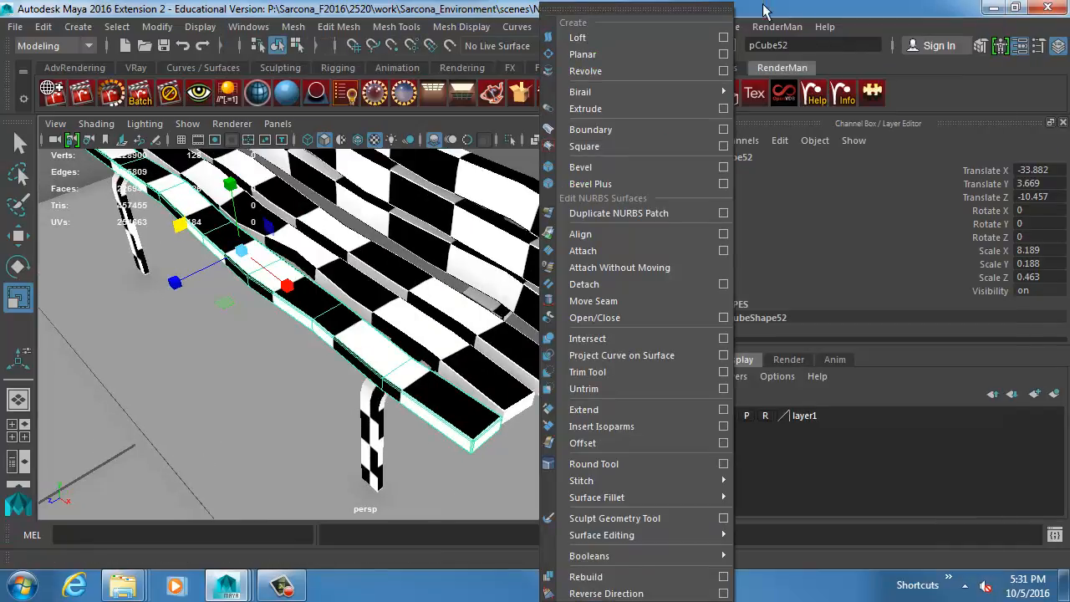
click(345, 94)
click(643, 26)
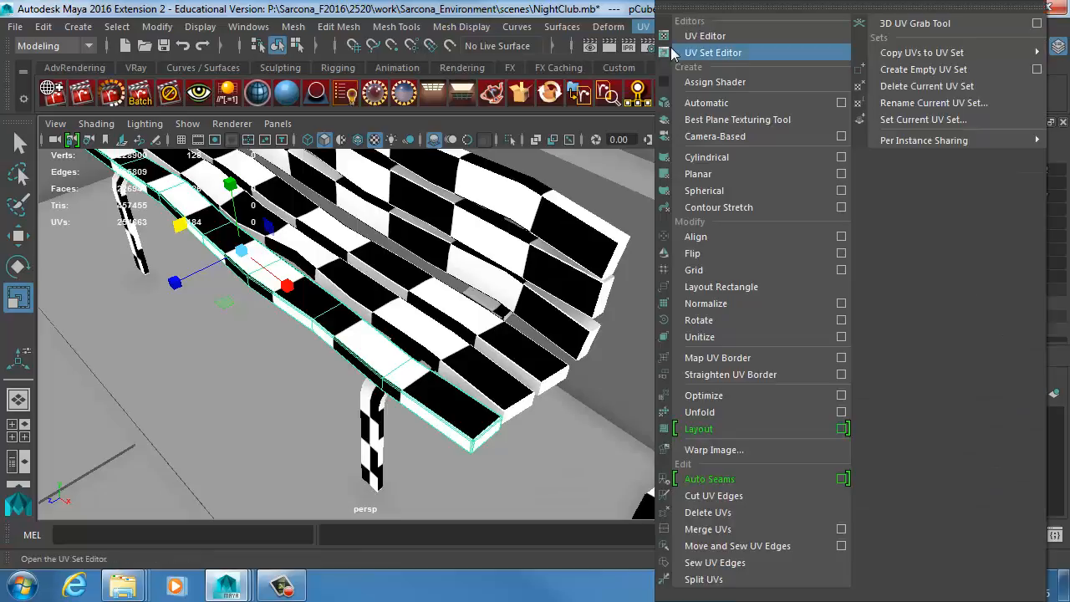
click(702, 36)
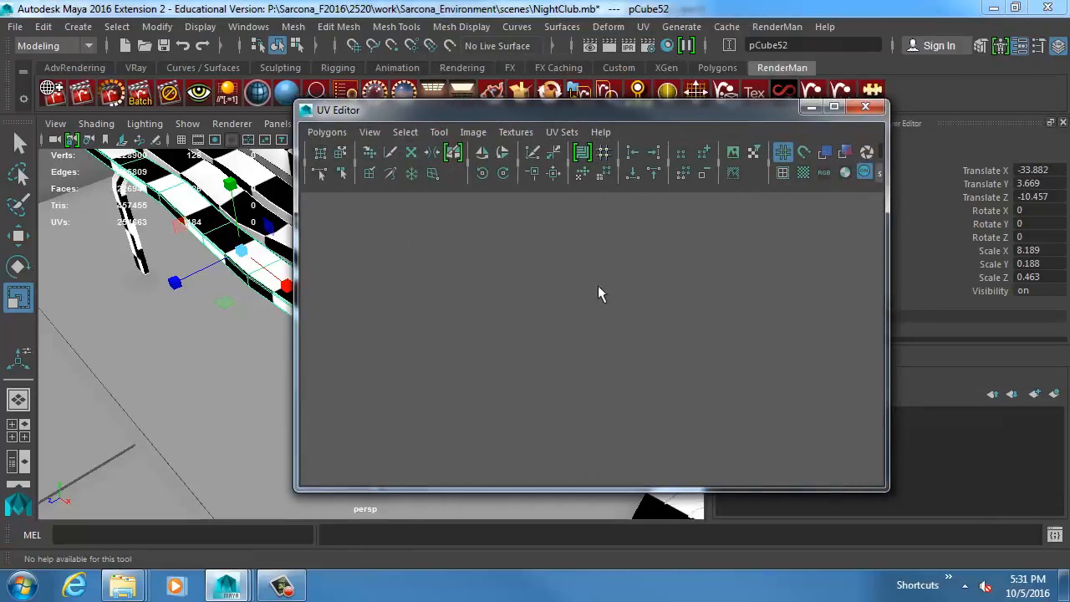
alt+right_drag(536, 269, 627, 303)
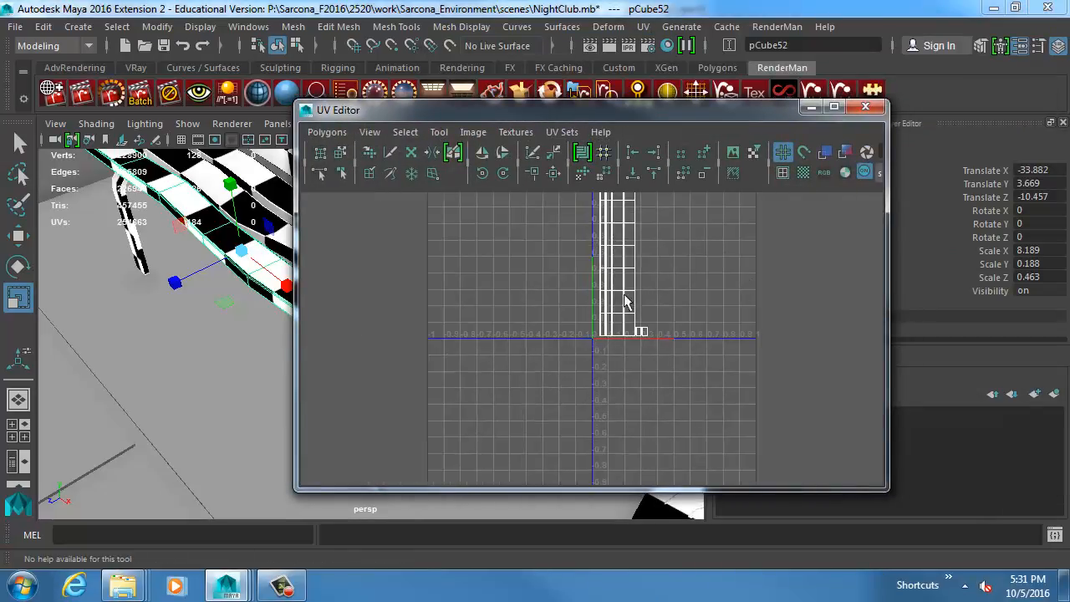
alt+middle_drag(627, 303, 548, 363)
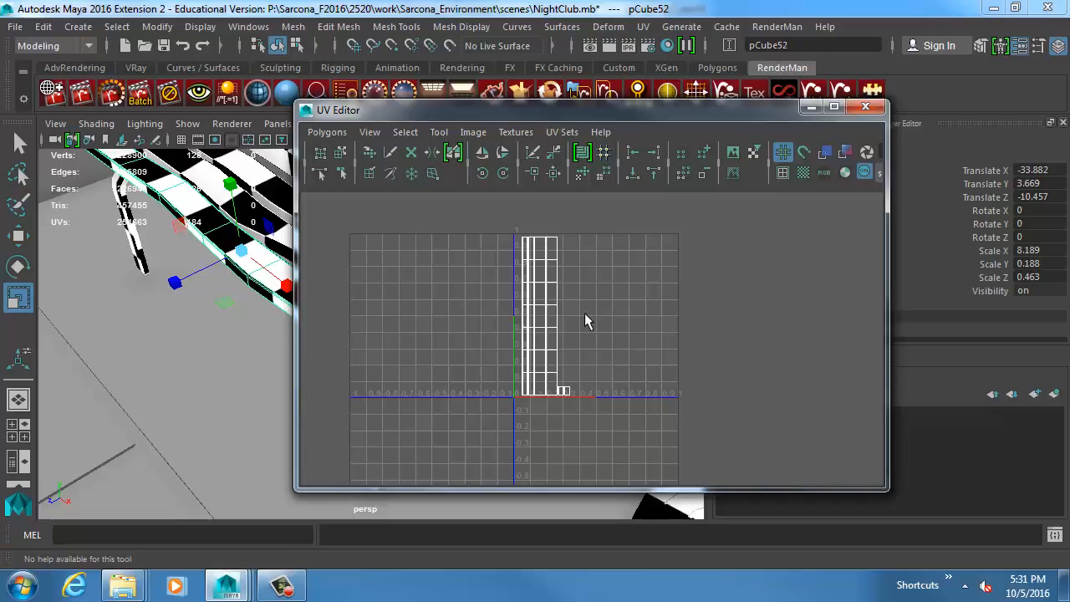
Move all of the slat's UVs sideways along U, undo the move and close the UV Editor.
right_drag(545, 309, 509, 266)
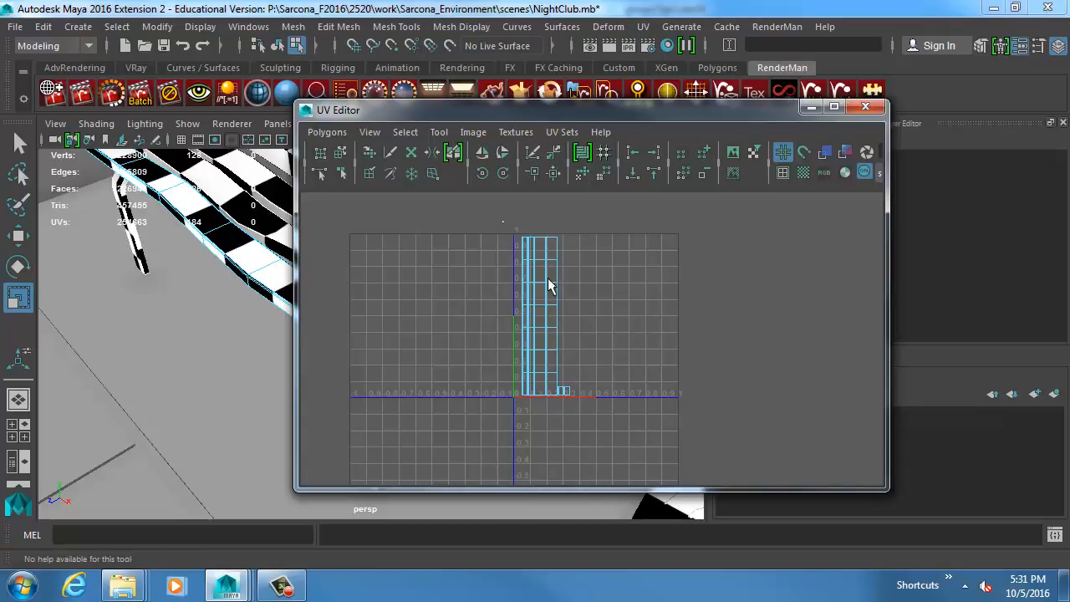
click(548, 277)
key(w)
drag(588, 323, 700, 304)
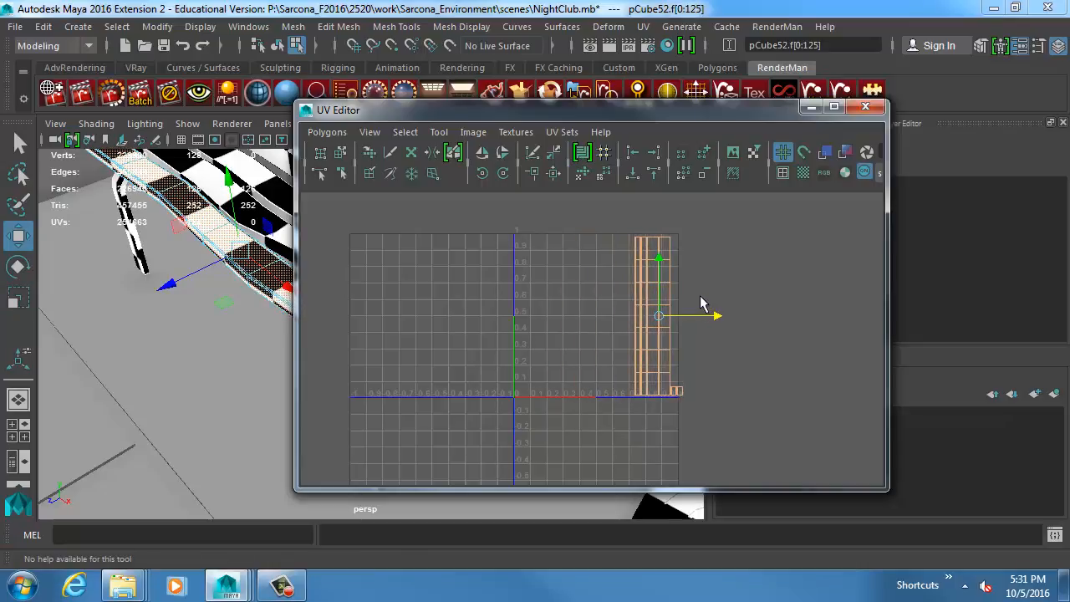
key(ctrl+z)
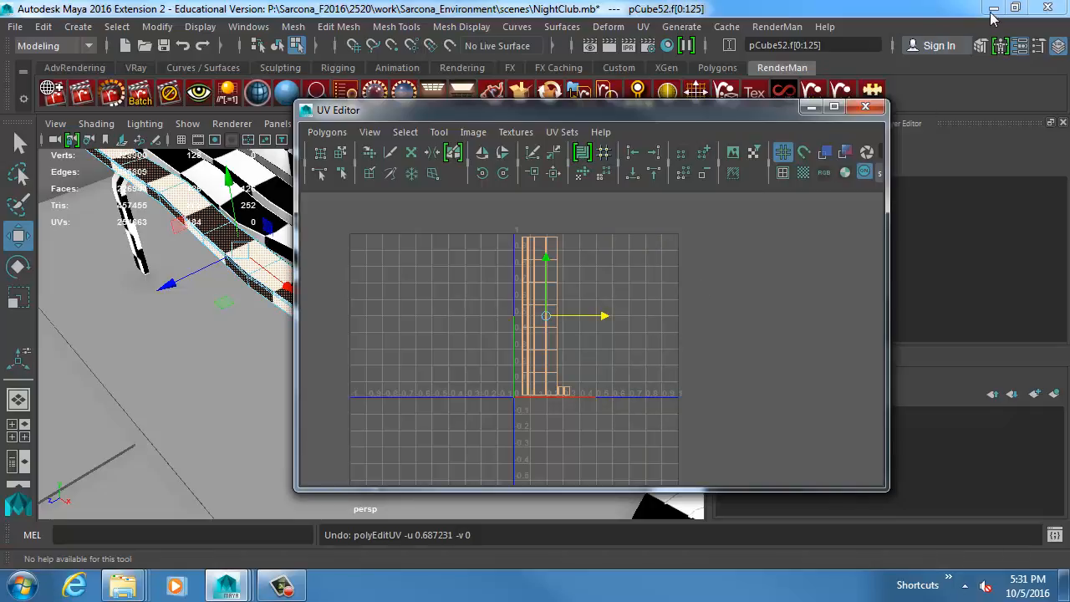
click(874, 106)
Return to object selection and select all the bench's seat and backrest slats together.
alt+middle_drag(195, 282, 285, 343)
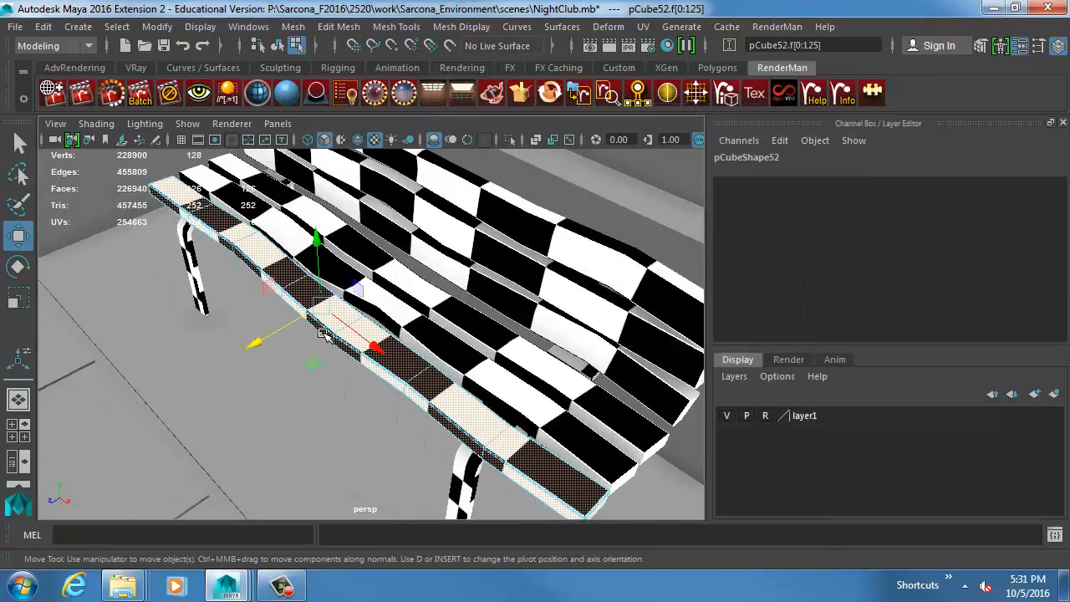
key(F8)
click(320, 339)
shift+click(399, 318)
shift+click(444, 303)
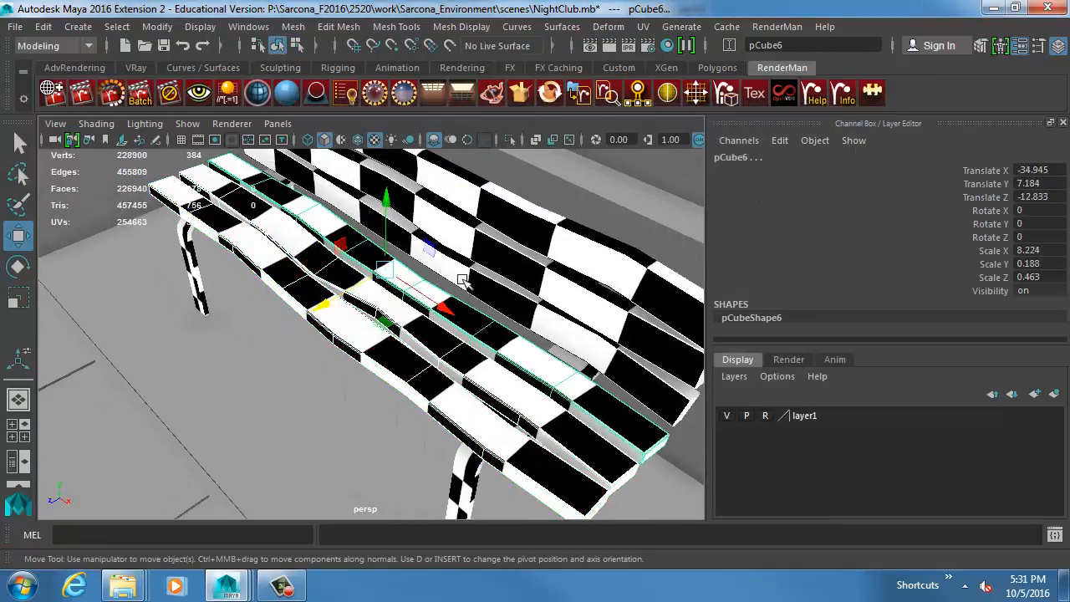
shift+click(459, 276)
shift+click(472, 251)
Assign a new VRay Mtl material to the selected bench slats.
key(space)
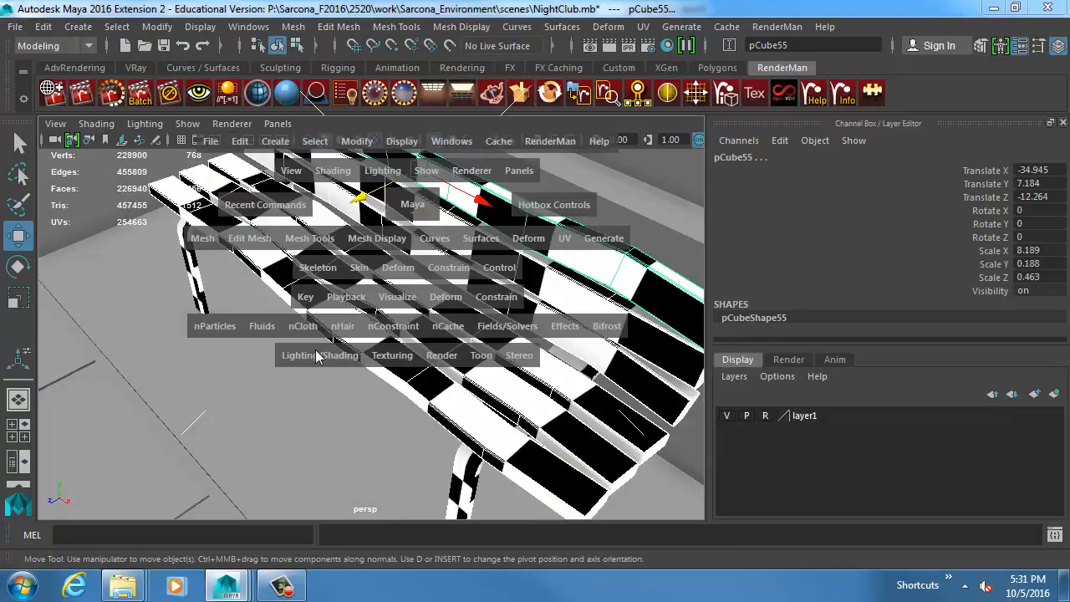
mouse_move(316, 355)
mouse_down()
mouse_move(408, 208)
mouse_move(408, 174)
mouse_up()
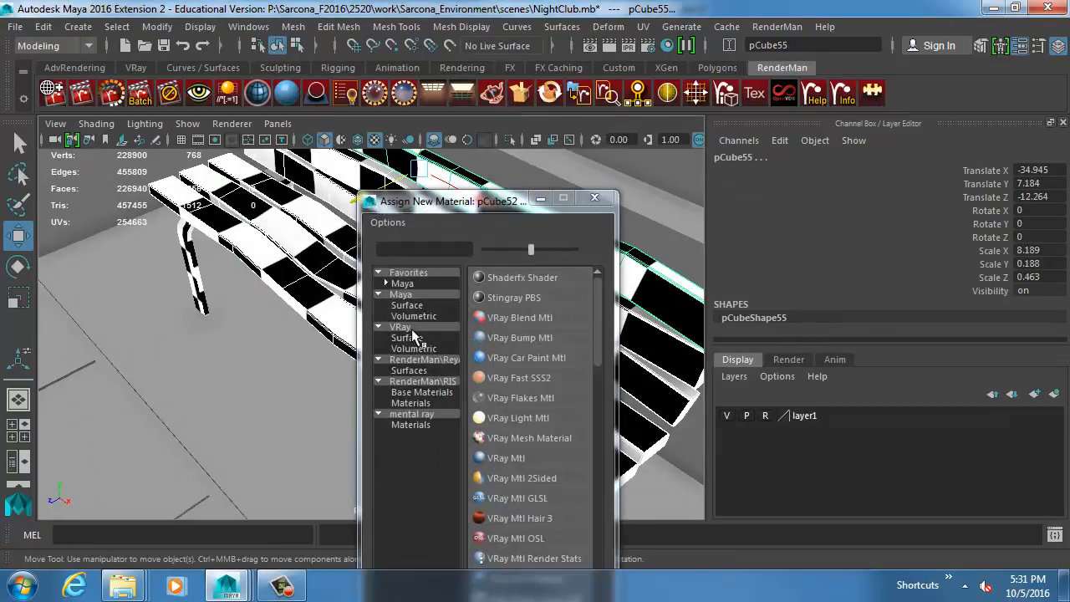
click(411, 329)
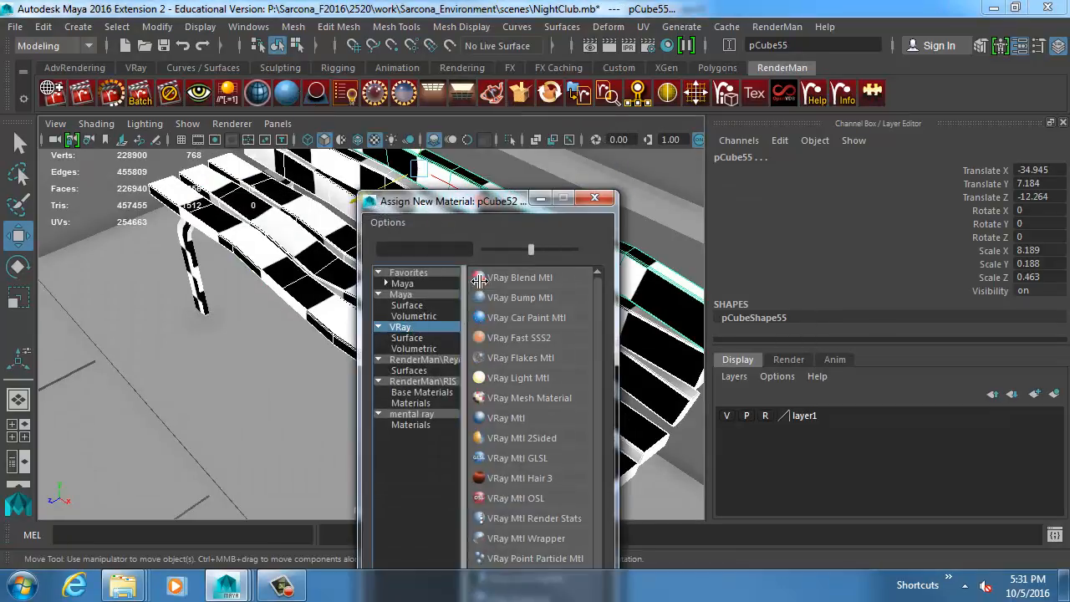
click(502, 417)
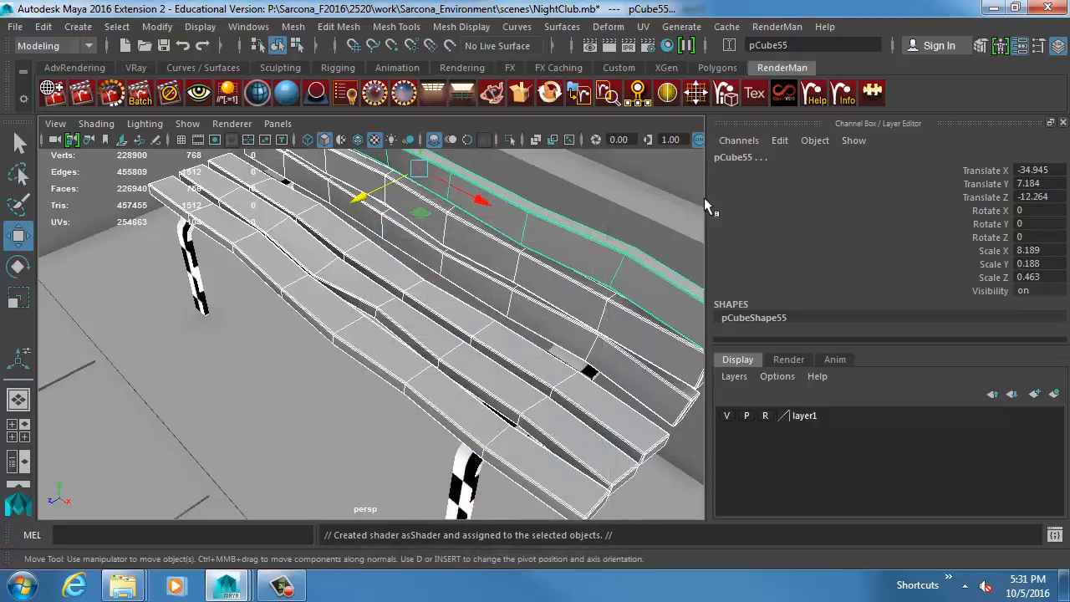
Connect a File texture to the VRay material's Diffuse Color and start choosing its image.
alt+drag(506, 334, 539, 286)
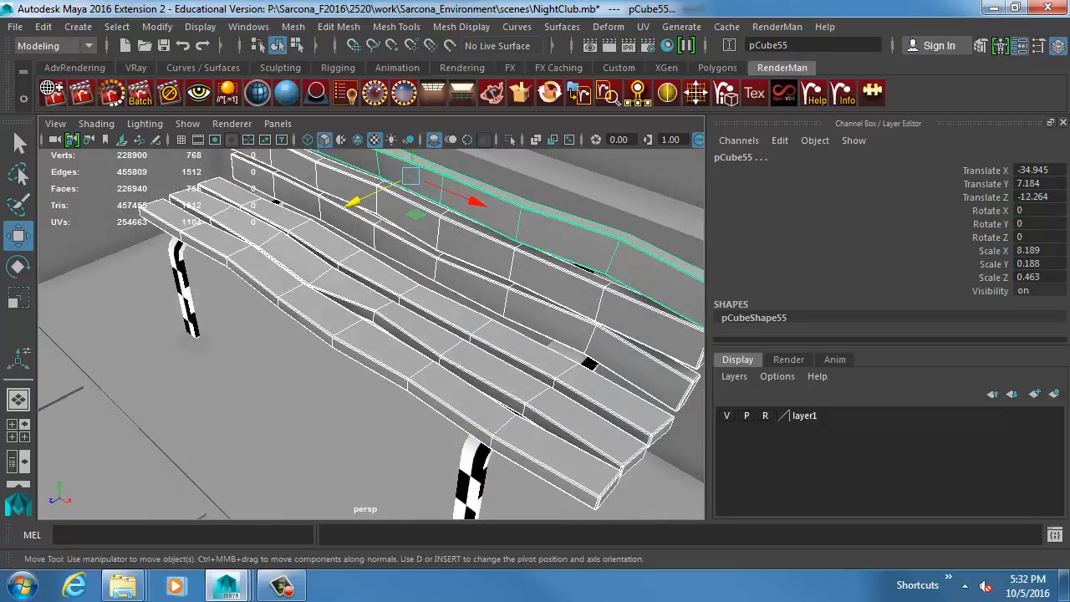
key(ctrl+a)
click(802, 121)
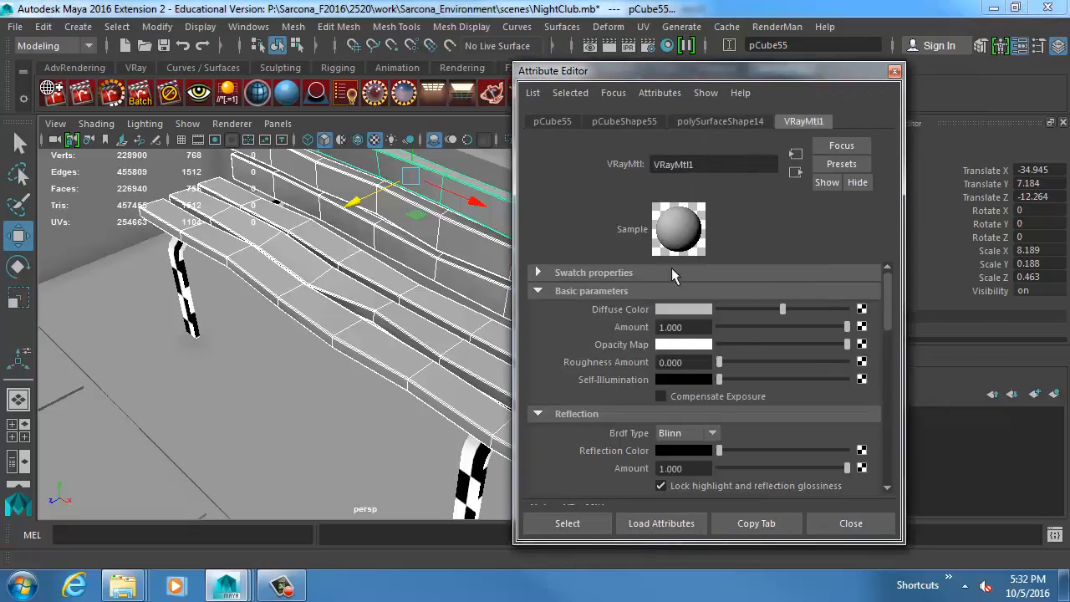
click(861, 309)
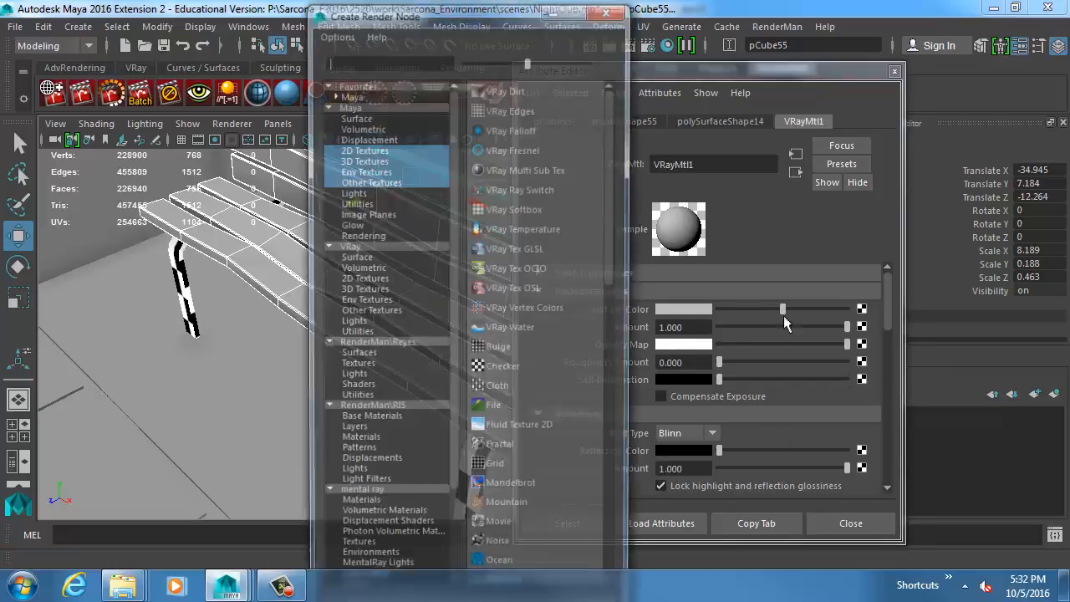
click(520, 407)
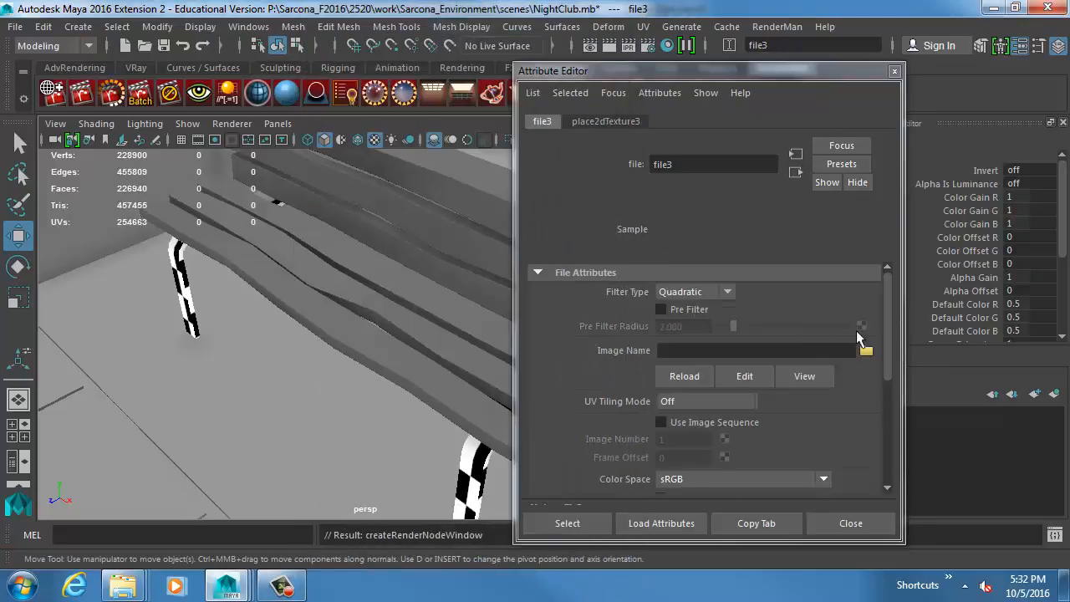
click(864, 348)
Switch to Windows Explorer and open the sourceimages folder of the Primers project under 2520\work on drive P.
key(super+e)
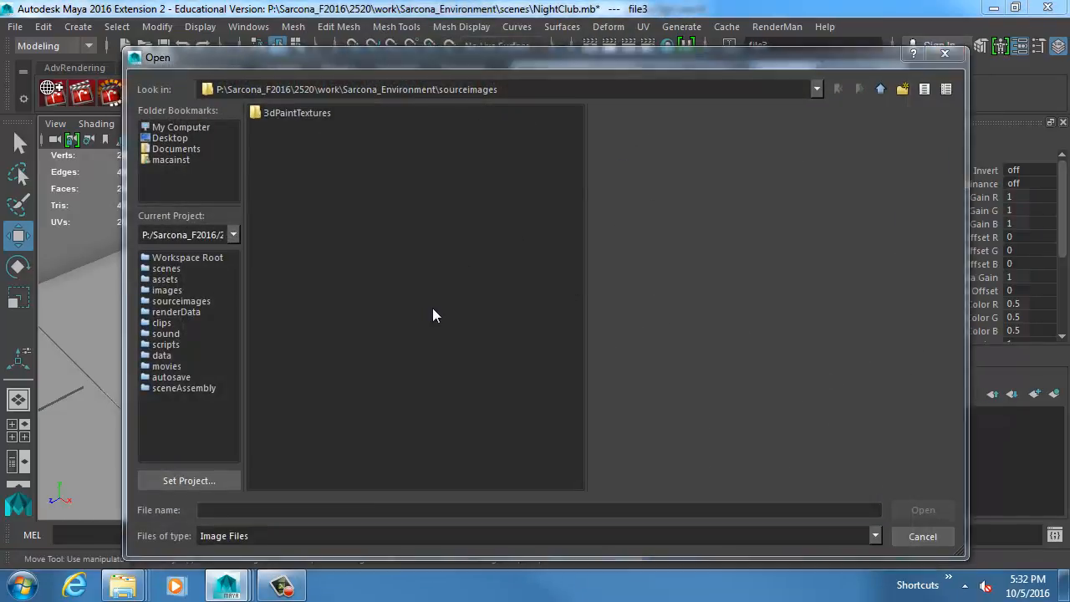
double_click(467, 139)
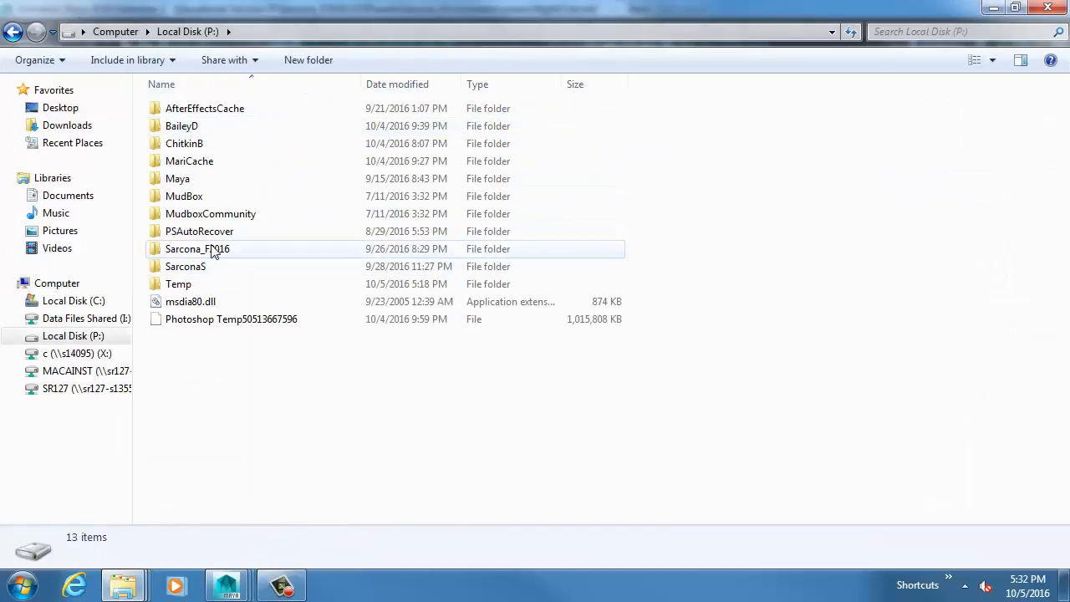
double_click(215, 251)
click(177, 111)
double_click(177, 111)
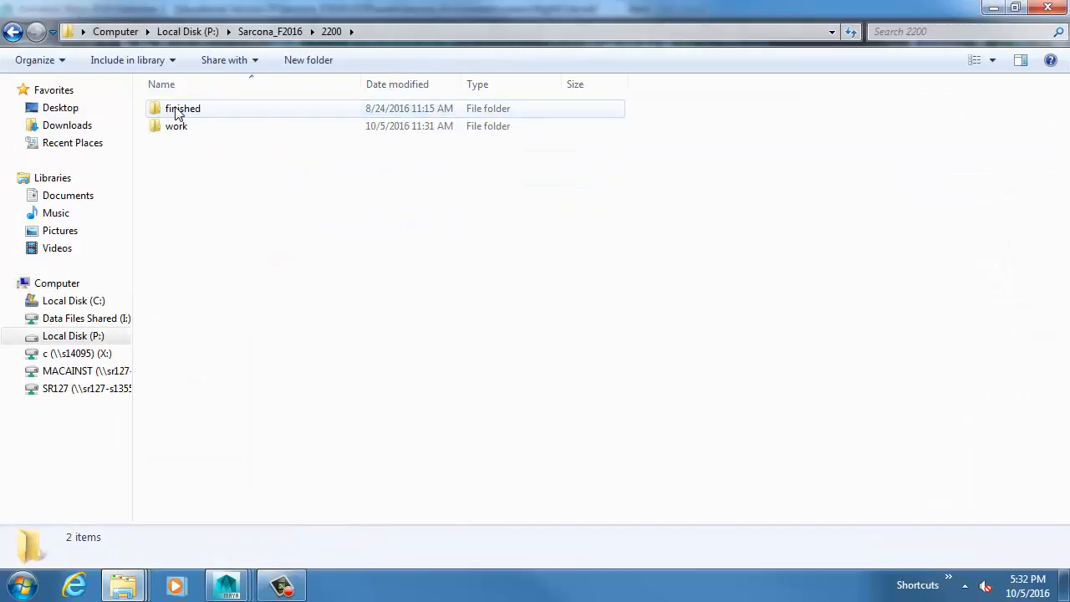
key(BackSpace)
double_click(178, 143)
double_click(175, 143)
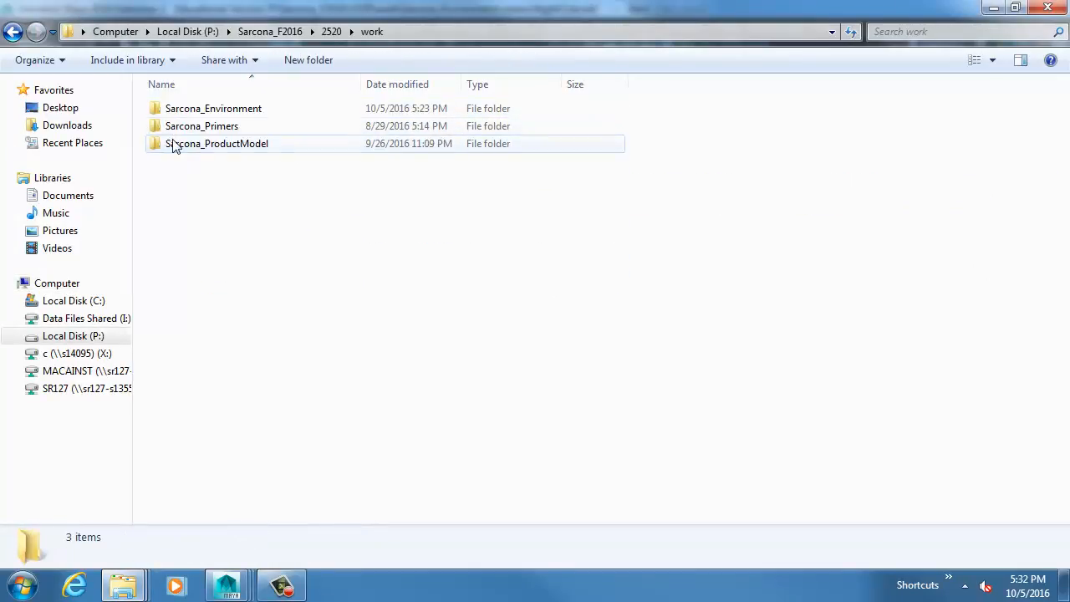
double_click(188, 125)
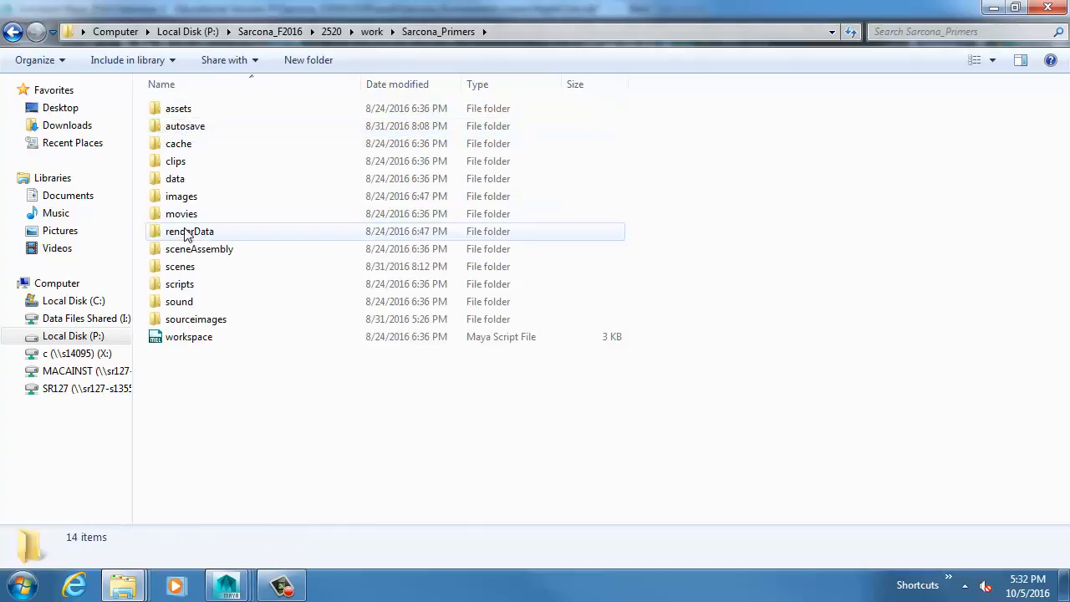
double_click(196, 320)
Copy all wood images from Wood to wood-grain into the Environment project's sourceimages folder.
click(331, 225)
key(w)
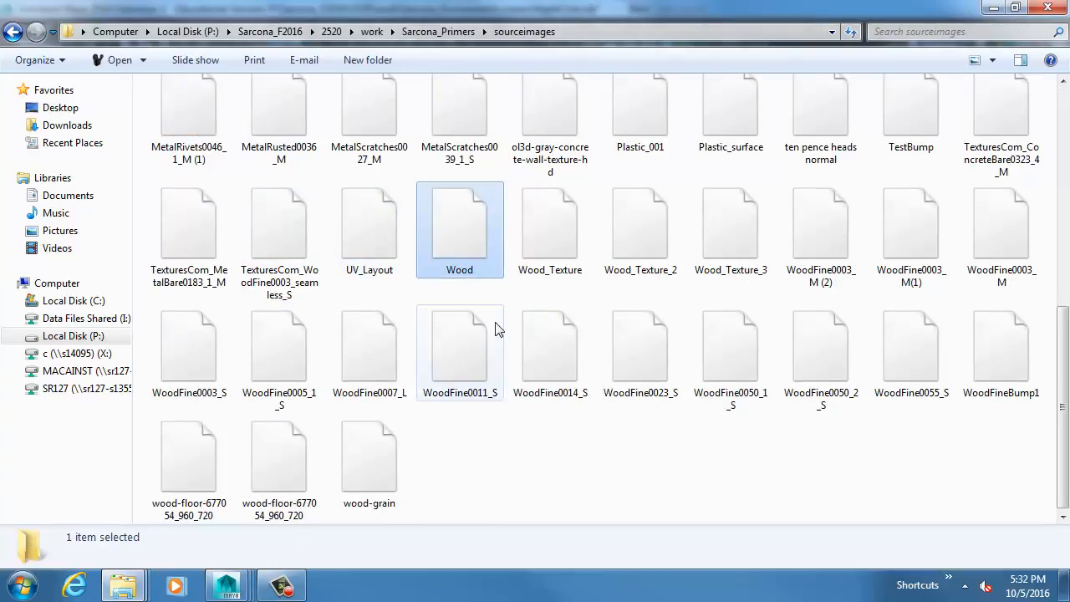
shift+click(372, 464)
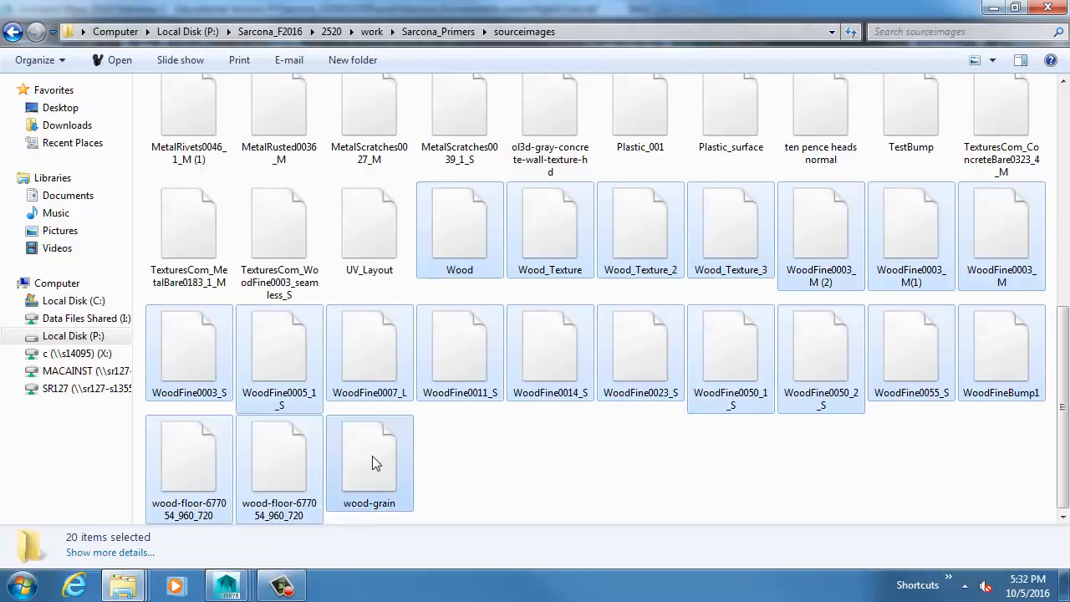
key(alt+Tab)
right_click(359, 180)
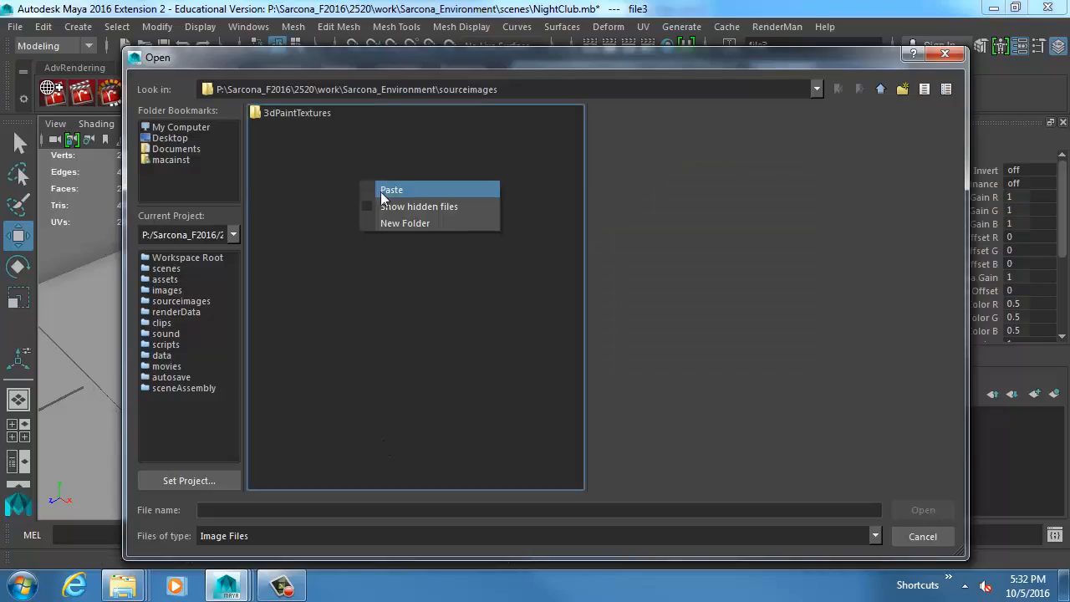
click(381, 192)
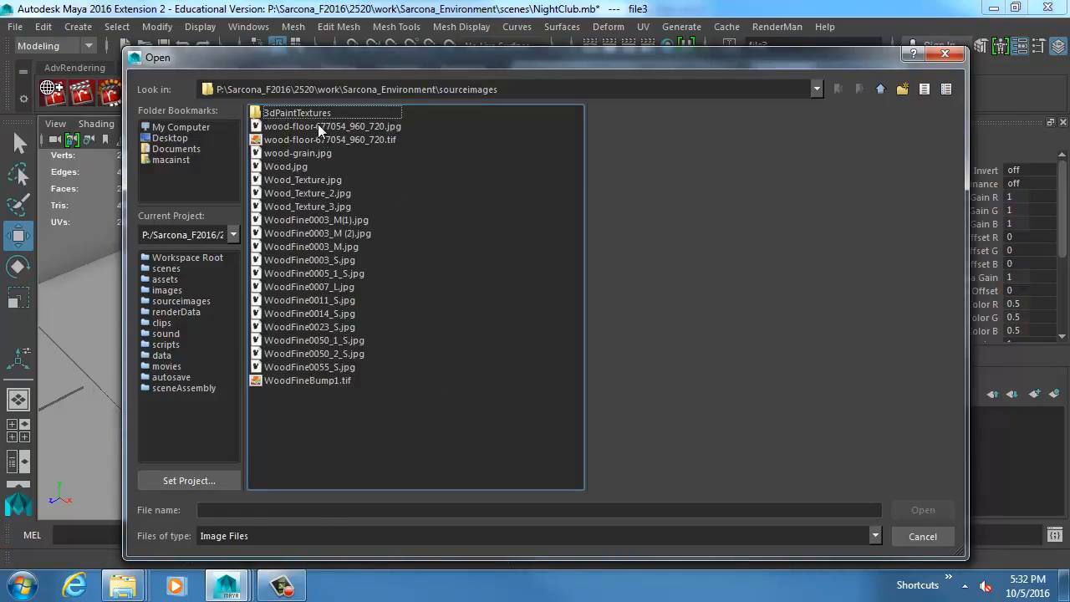
Preview the copied wood images and load WoodFine0005_1_S.jpg as the bench slats' diffuse texture.
click(318, 125)
key(Down)
key(Down)
key(Down)
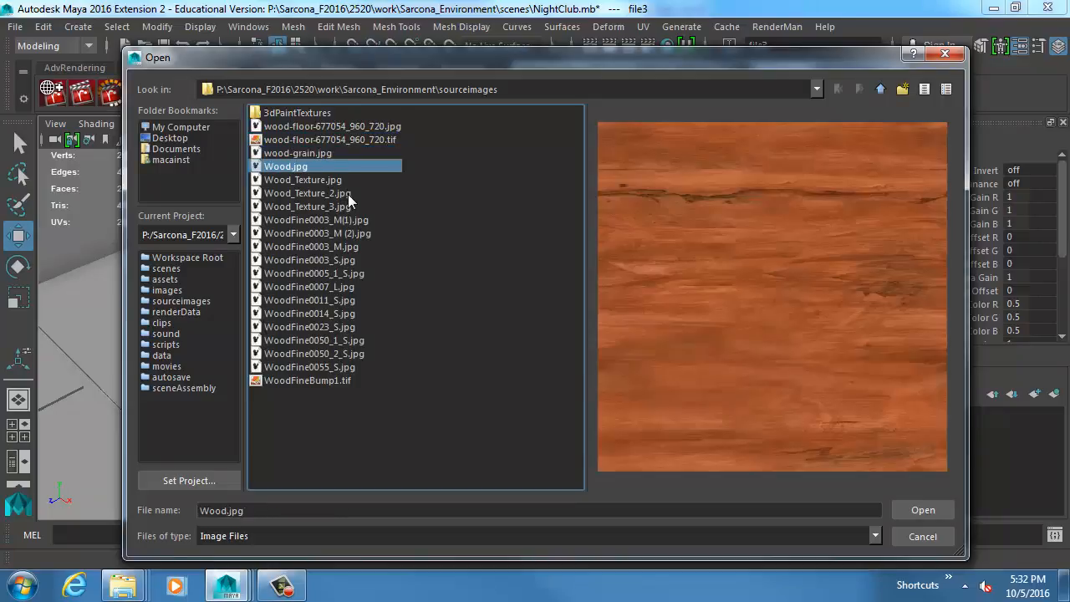
key(Down)
key(Down)
key(Down)
key(Down)
key(Down)
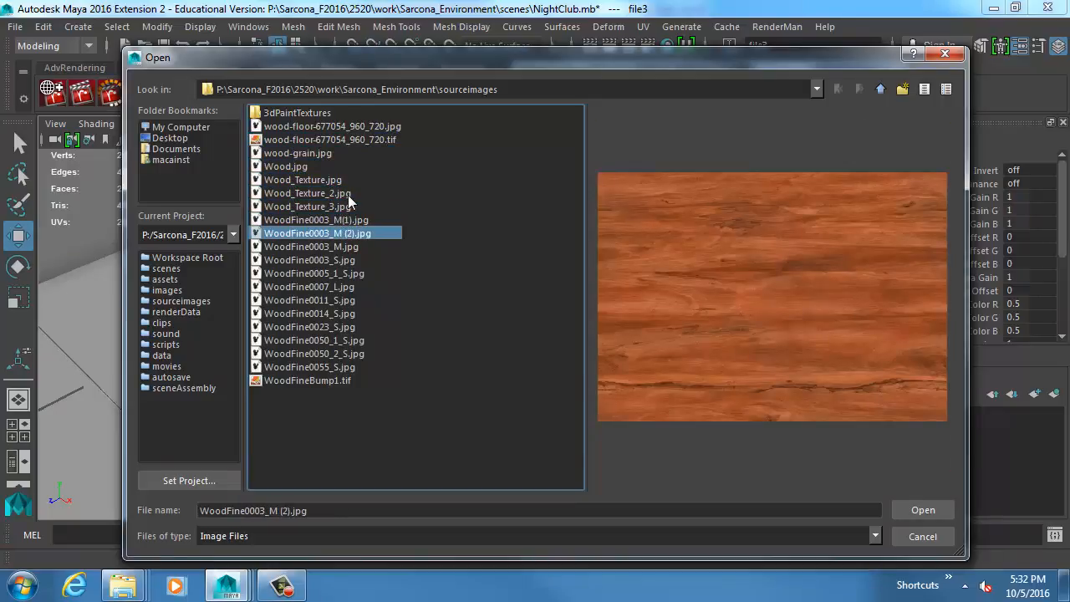
key(Down)
key(Down)
key(Down)
key(Down)
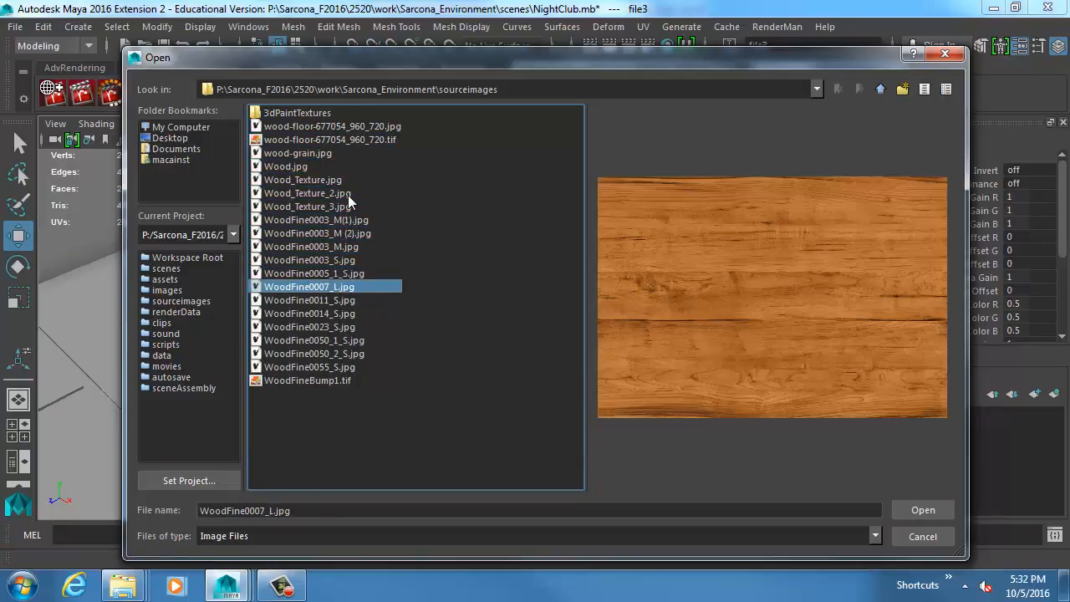
key(Down)
key(Up)
key(Down)
key(Down)
key(Down)
key(Down)
key(Down)
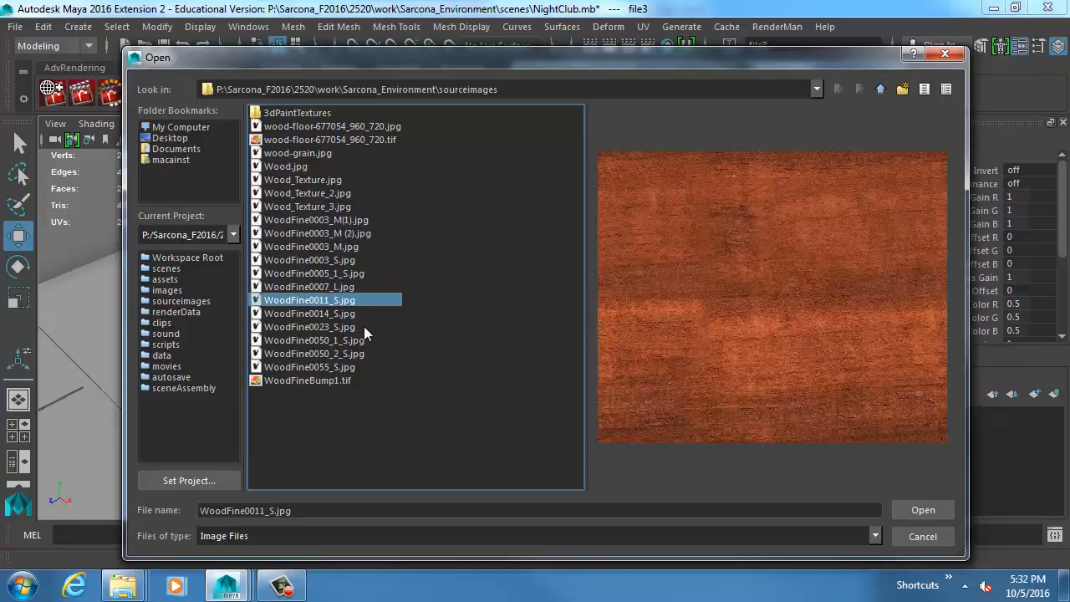
key(Down)
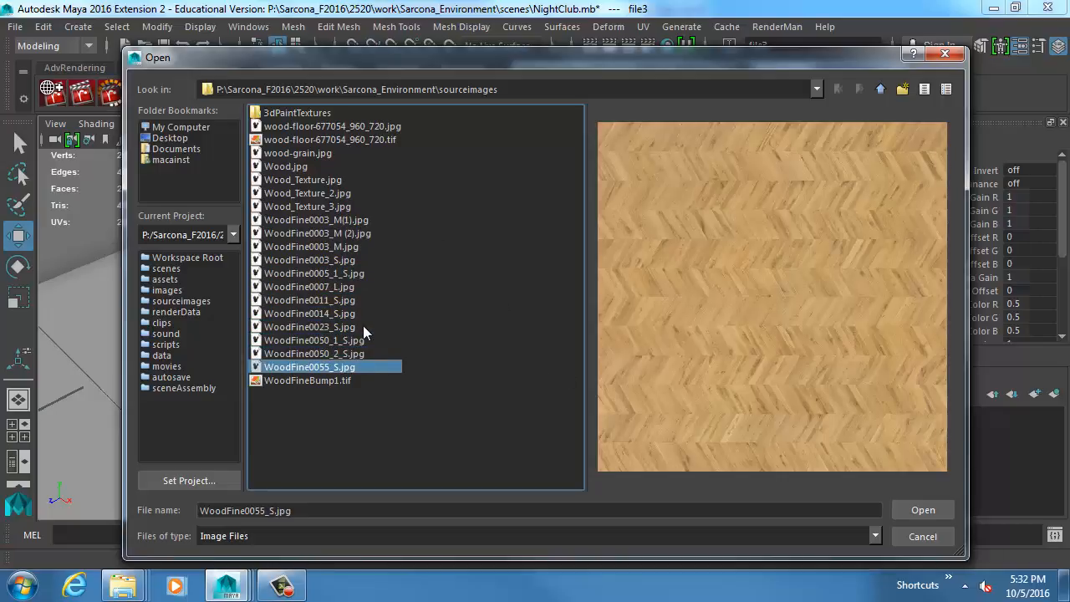
key(Down)
key(Up)
key(Up)
key(Up)
key(Up)
key(Up)
key(Up)
key(Up)
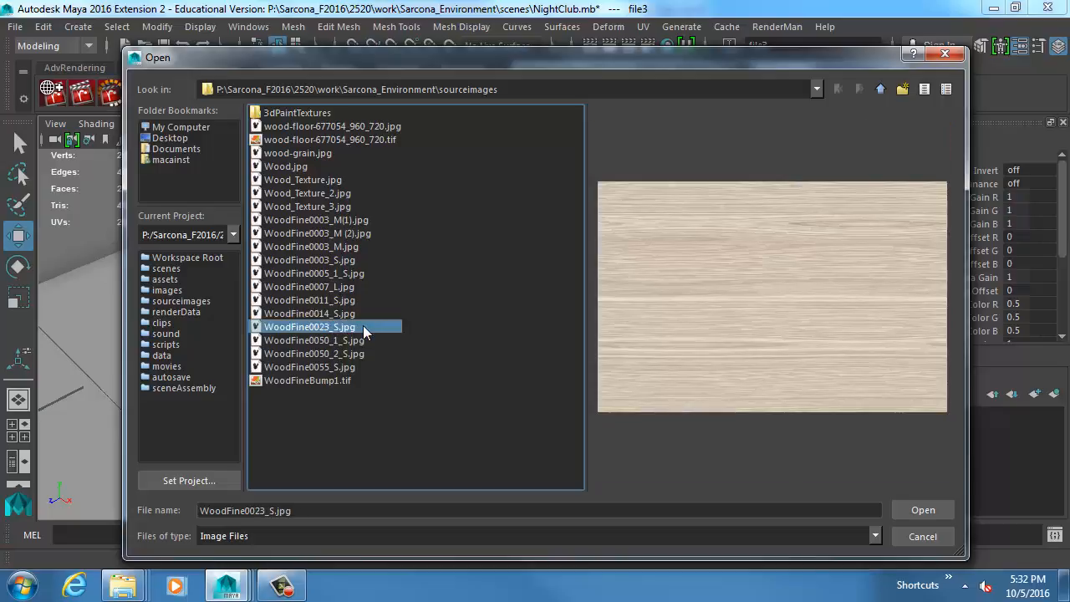
key(Return)
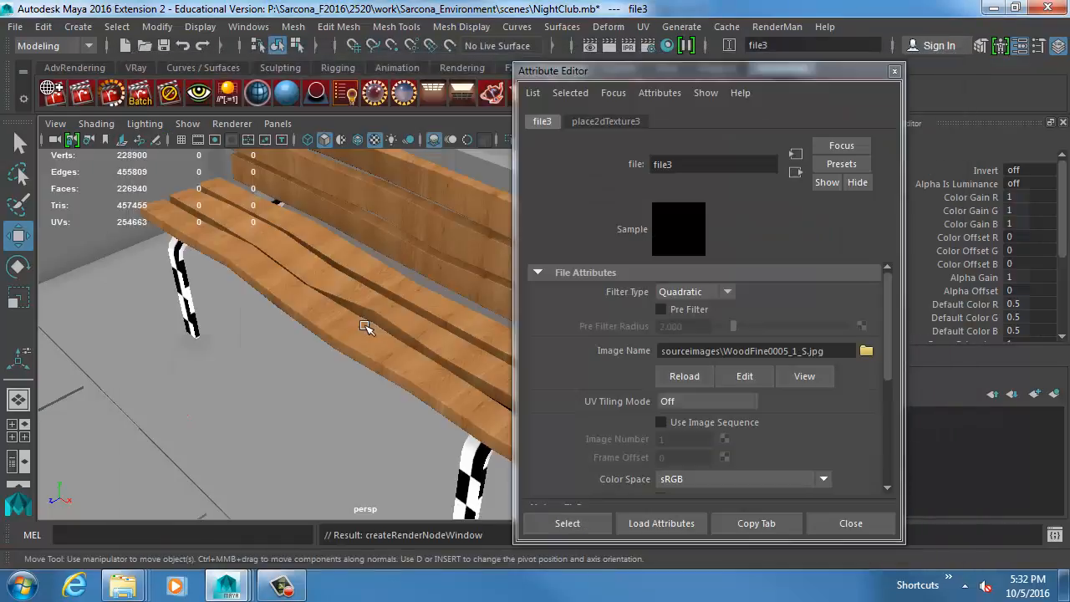
Replace the bench slats' diffuse texture image with WoodFine0007_L.jpg from the sourceimages folder.
click(865, 351)
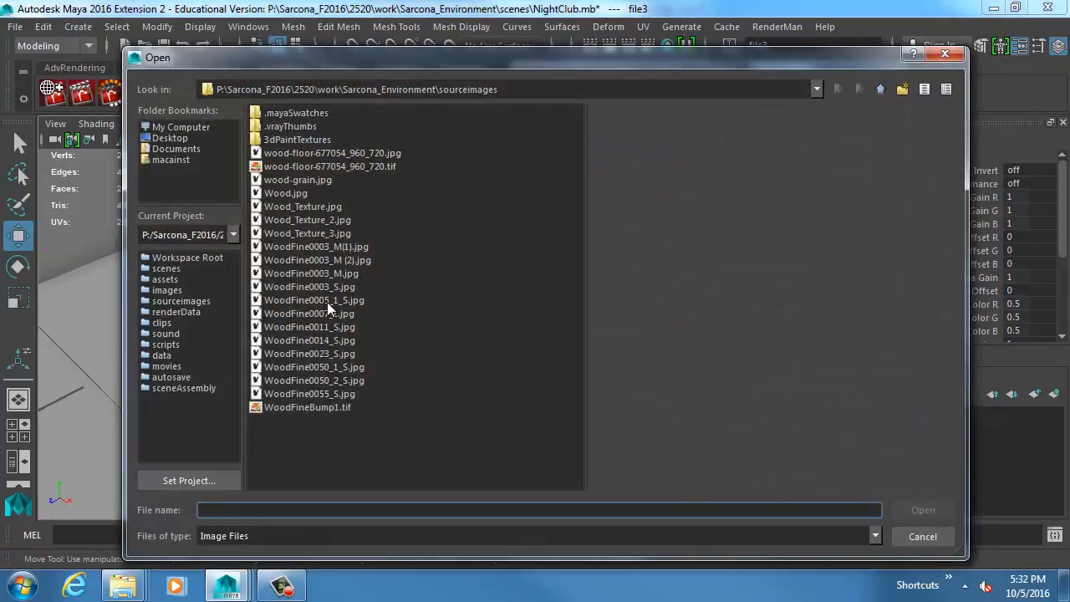
click(327, 311)
key(Down)
double_click(327, 312)
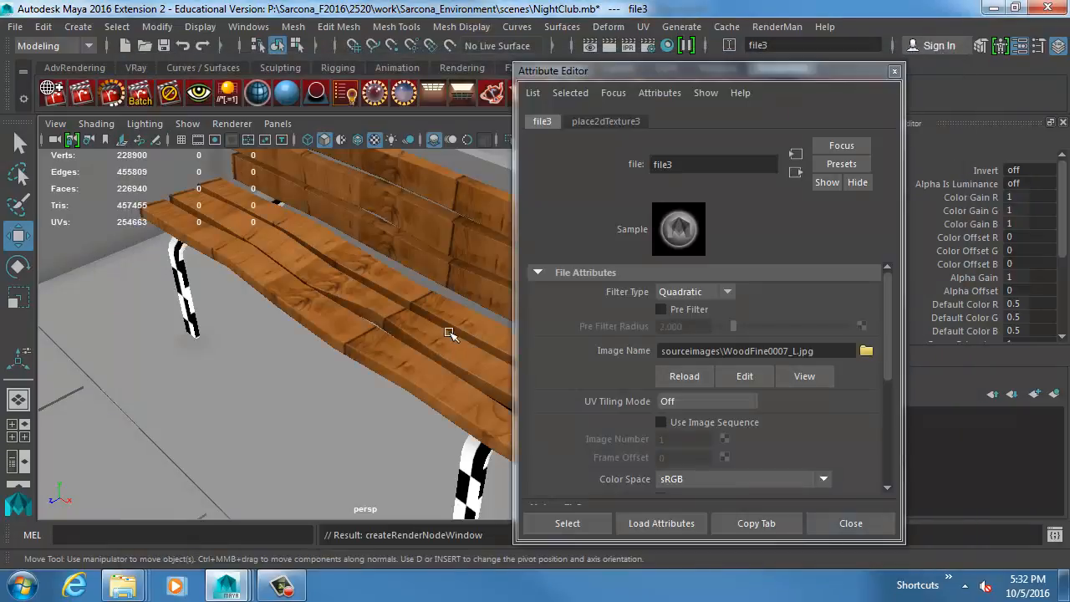
mouse_move(382, 306)
alt+mouse_down()
mouse_move(381, 326)
mouse_move(401, 311)
alt+mouse_up()
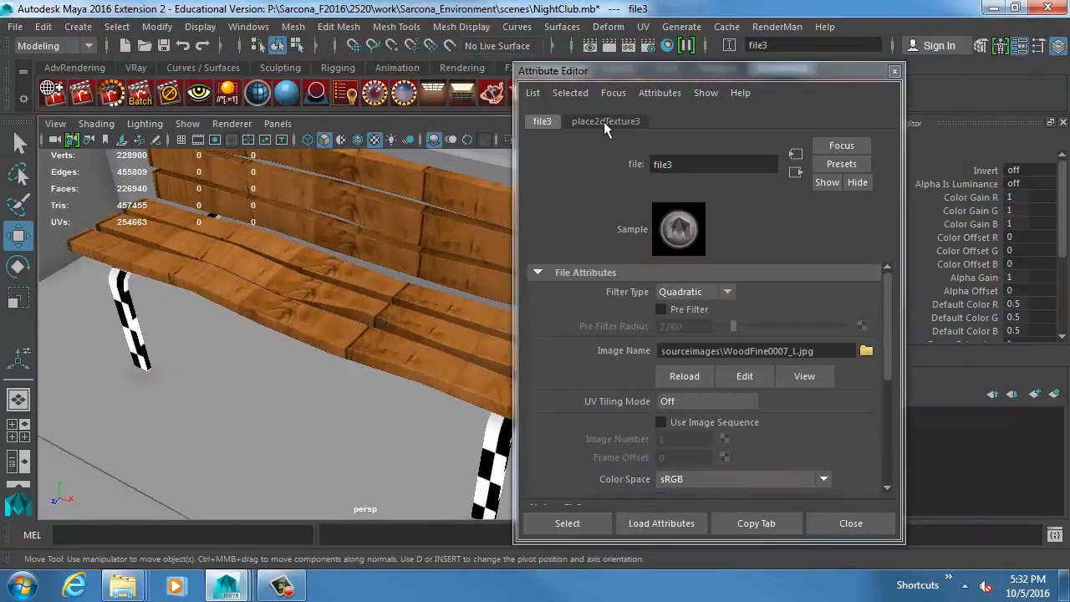
Set the wood texture's Rotate Frame to 90 so the grain runs along the slats, and inspect the bench.
click(605, 123)
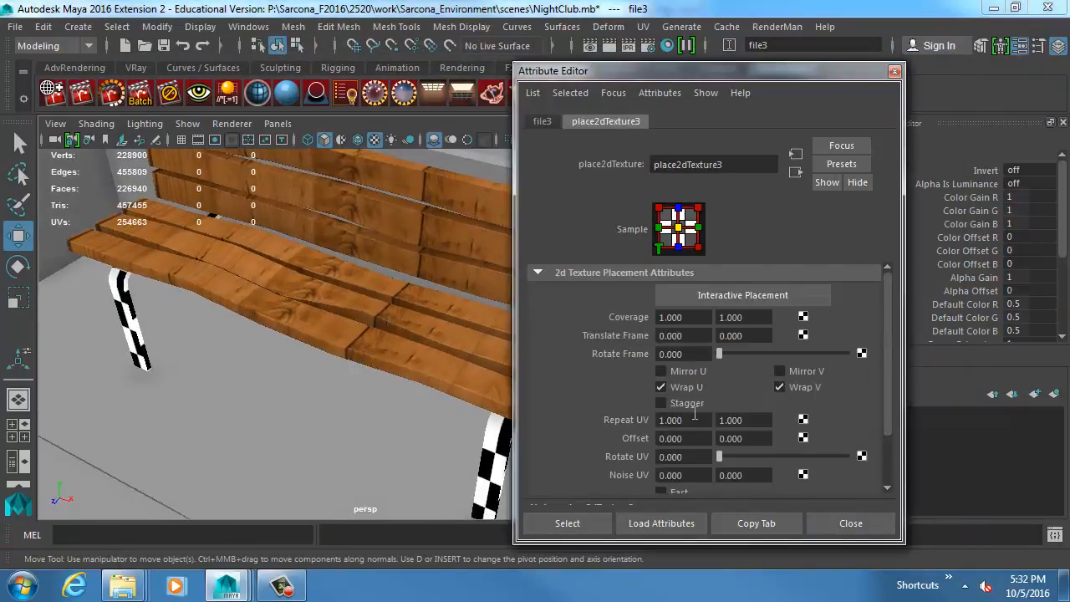
double_click(685, 353)
text(90)
key(Return)
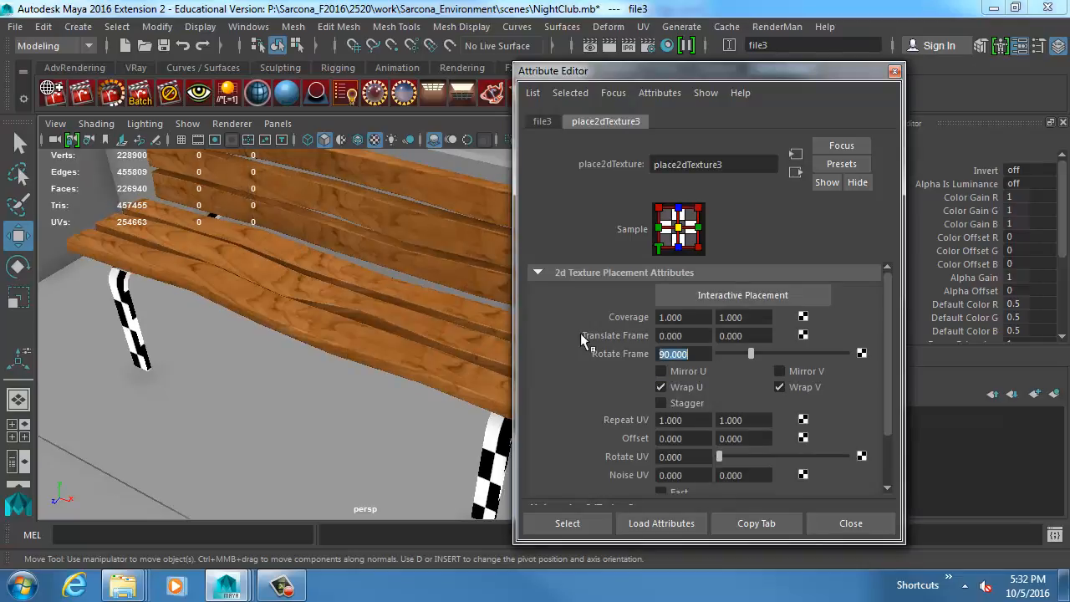
drag(683, 70, 917, 72)
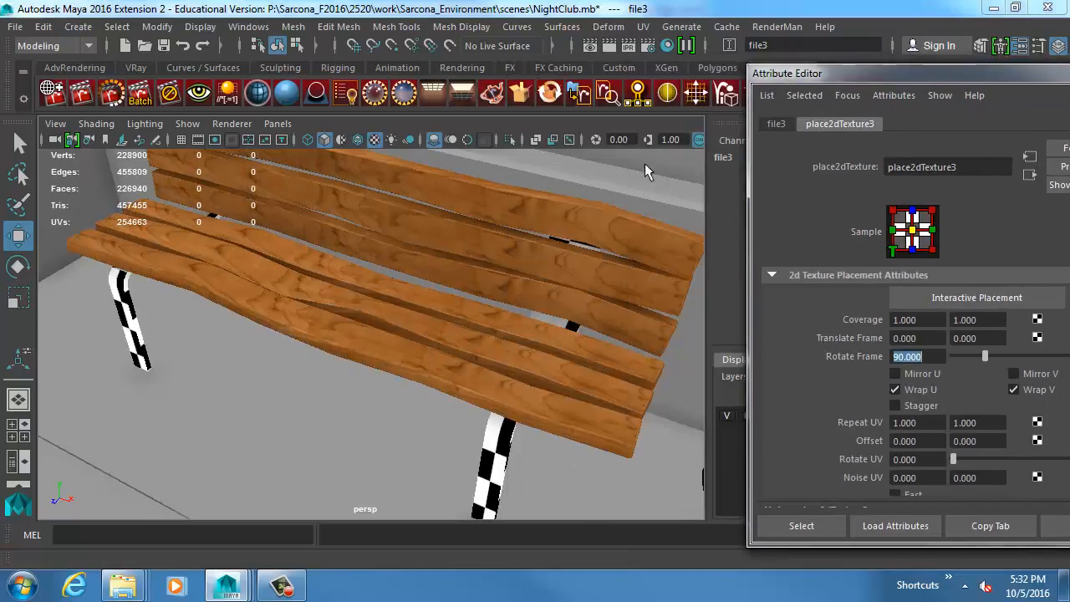
alt+drag(645, 163, 474, 210)
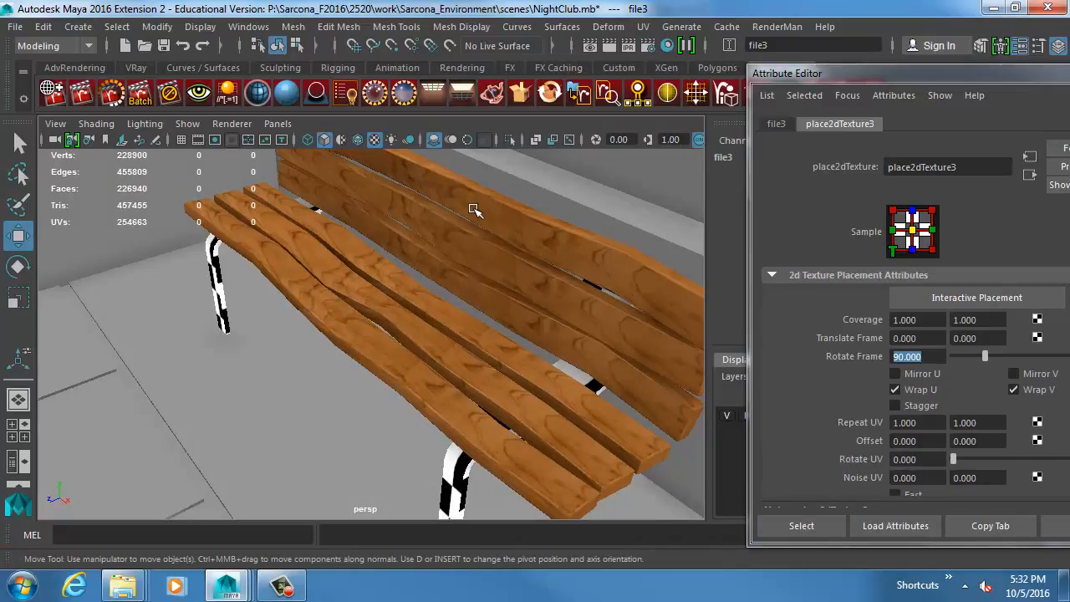
Open the uppermost backrest slat in the UV Editor and shift all its UVs slightly in the positive U direction.
click(471, 206)
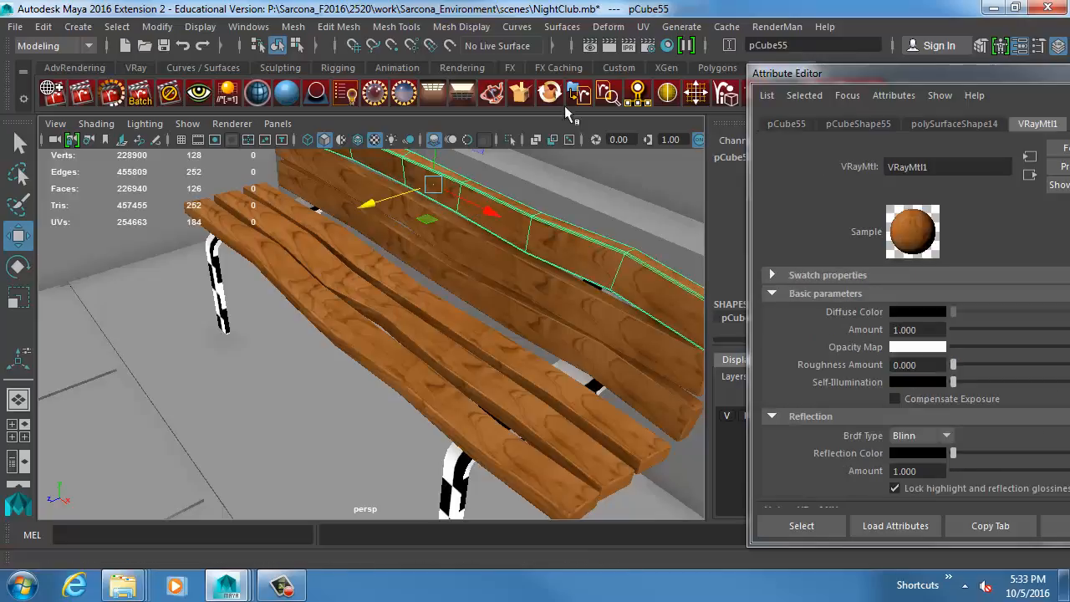
click(643, 25)
click(704, 36)
drag(567, 111, 734, 87)
right_drag(685, 219, 685, 259)
drag(676, 187, 756, 401)
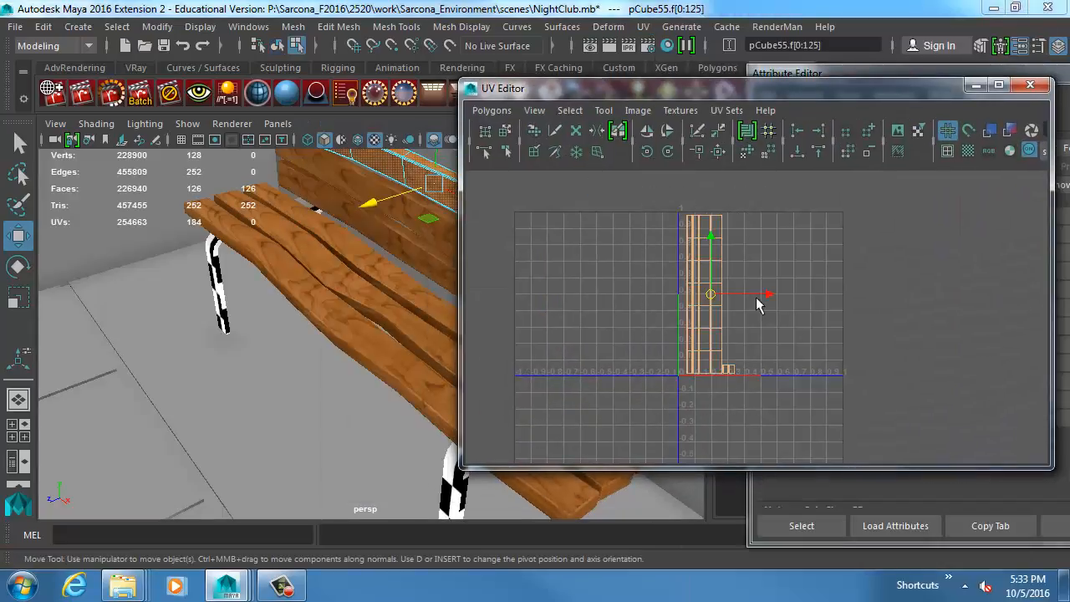
drag(756, 302, 778, 299)
alt+drag(317, 276, 346, 285)
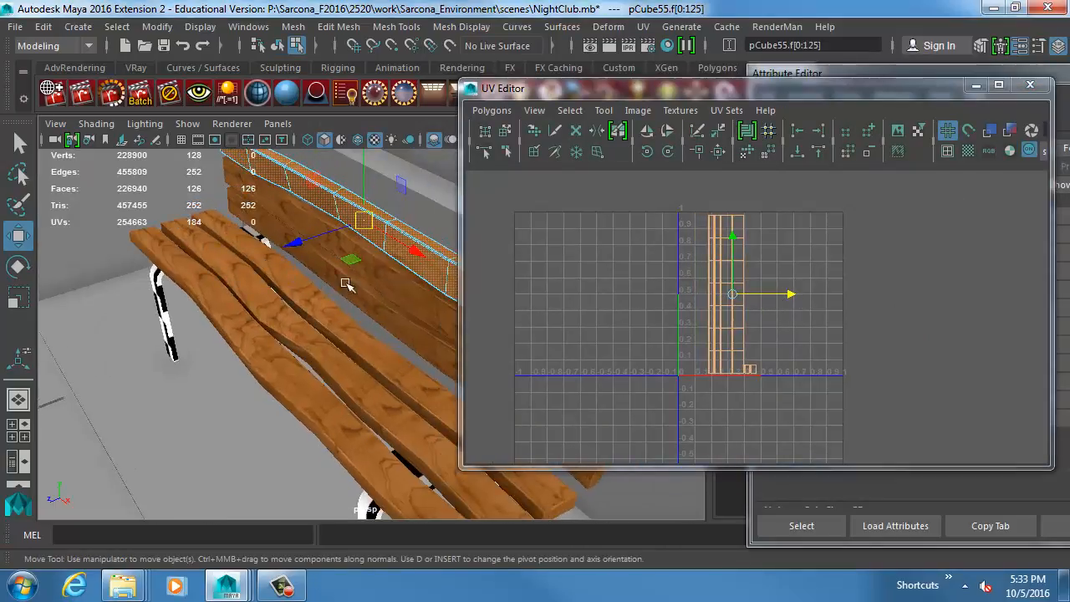
Shift the UVs of the middle and lowest backrest slats in positive U, offsetting each slat by a different amount.
click(391, 290)
right_drag(565, 267, 565, 305)
drag(642, 193, 794, 454)
drag(769, 302, 813, 293)
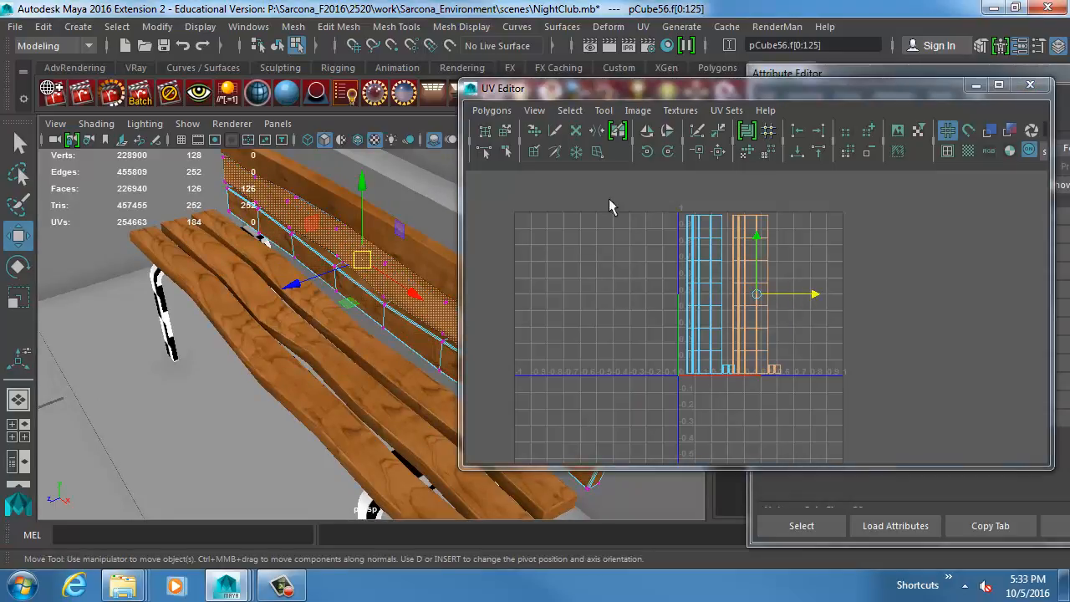
right_drag(681, 244, 644, 226)
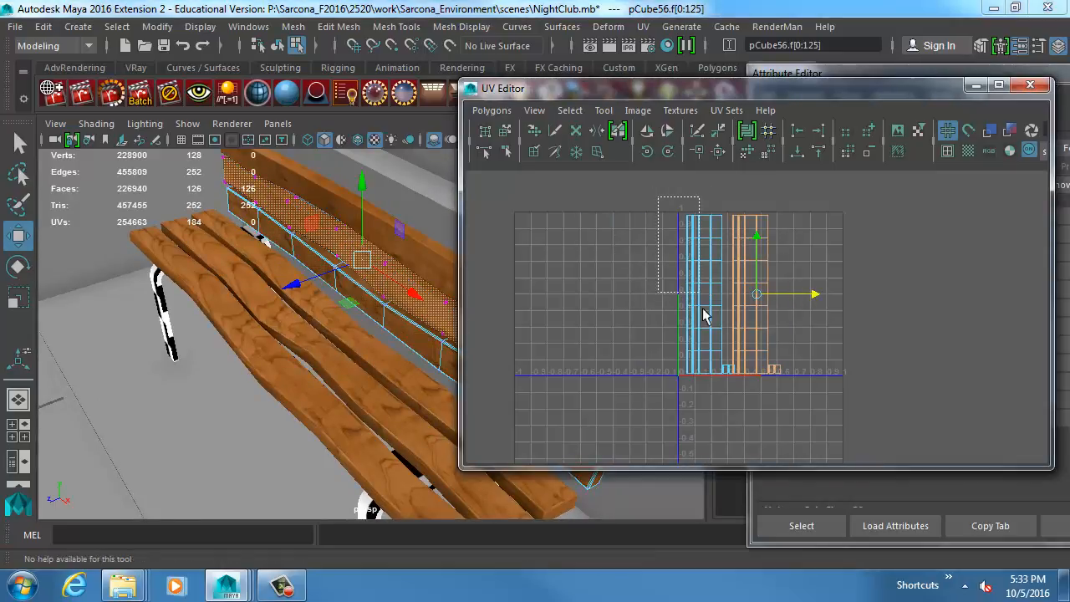
click(744, 380)
drag(764, 303, 826, 295)
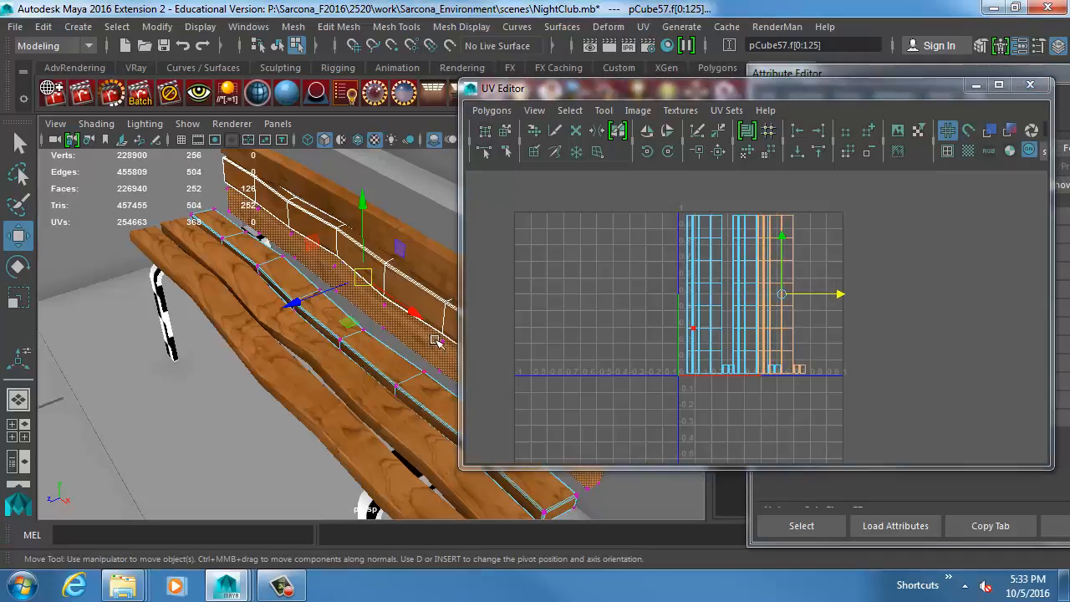
Shift the UVs of the seat slat nearest the backrest farther along positive U than the backrest slats.
click(395, 360)
right_drag(626, 293, 740, 178)
drag(650, 196, 755, 360)
drag(764, 298, 848, 298)
Isolate the middle seat slat in the UV Editor and shift its UVs to vary its wood grain.
click(354, 373)
click(352, 371)
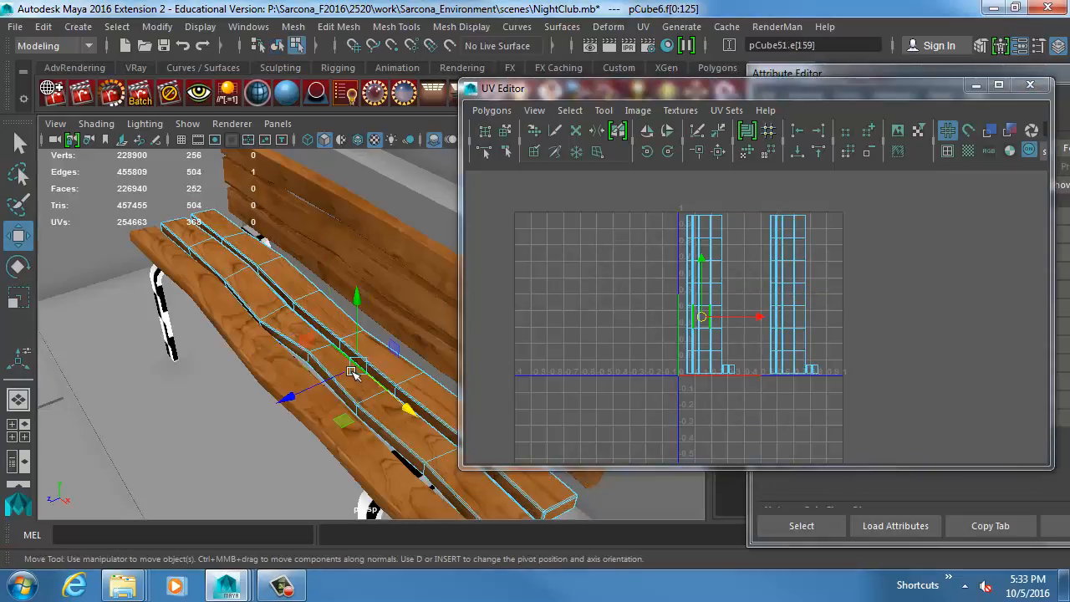
key(F8)
right_drag(645, 289, 613, 265)
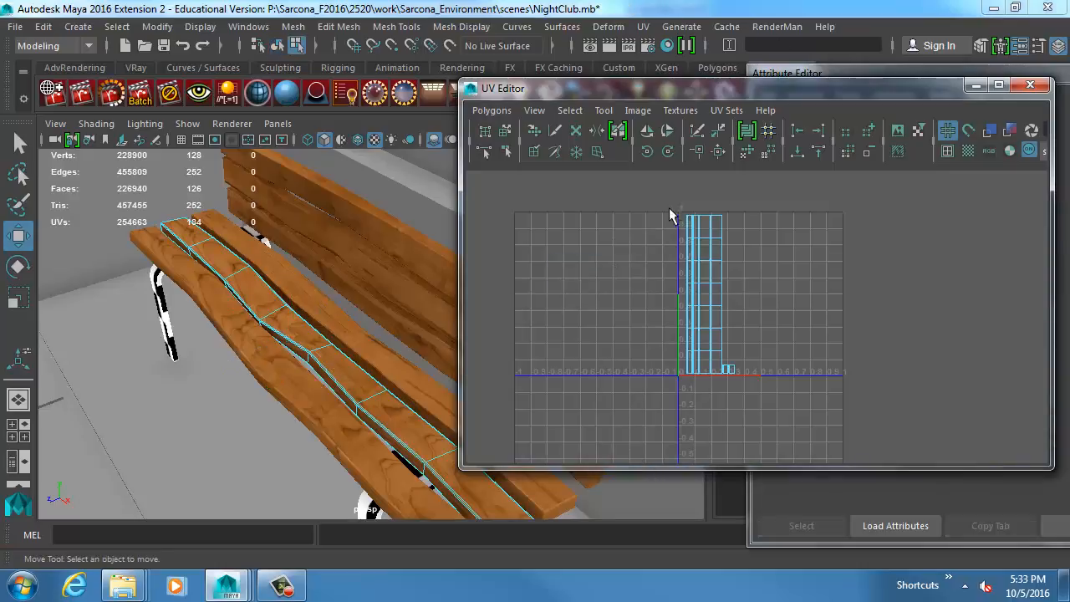
drag(669, 208, 875, 296)
Return to object selection, move the UV Editor away from the bench, and examine the grain variation across the slats.
click(339, 376)
key(F8)
click(268, 428)
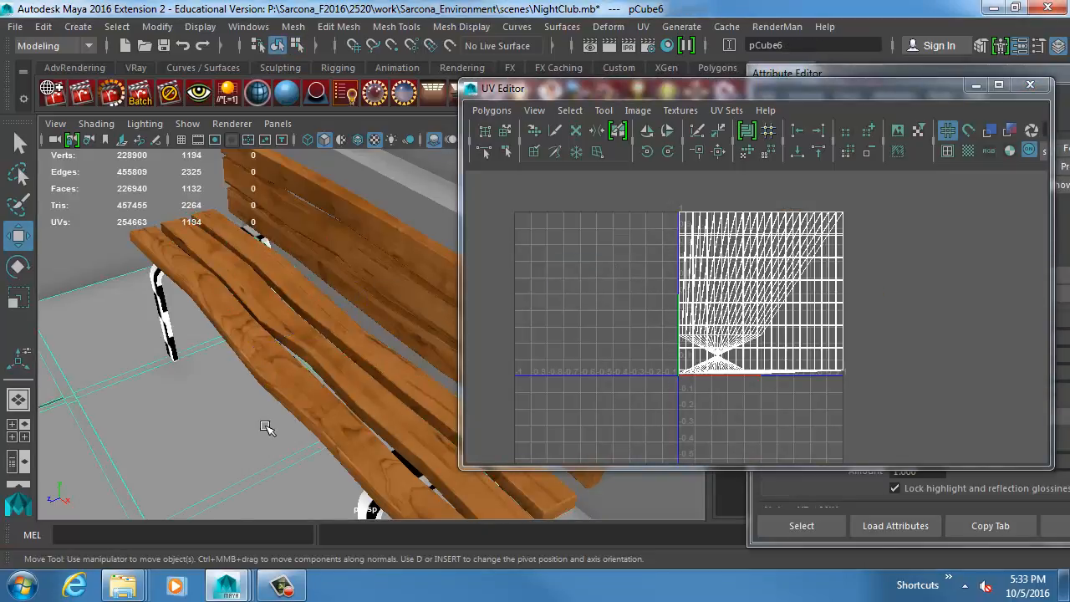
drag(518, 93, 659, 98)
click(323, 276)
alt+drag(323, 276, 366, 261)
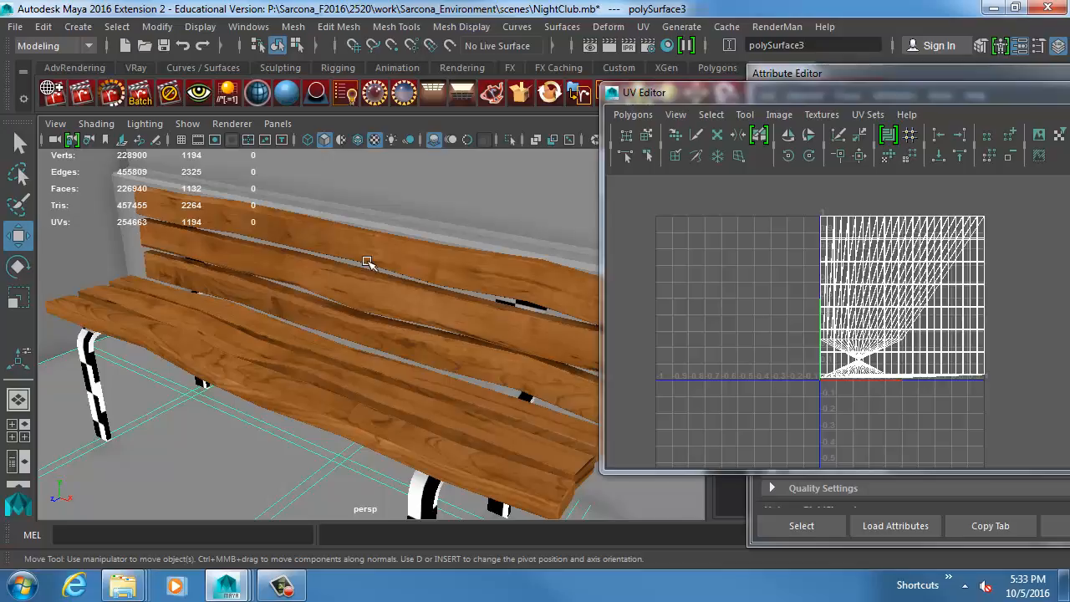
Connect a File texture to the Bump Map slot of the bench slats' VRayMtl1 material.
click(897, 72)
drag(897, 72, 576, 88)
click(428, 290)
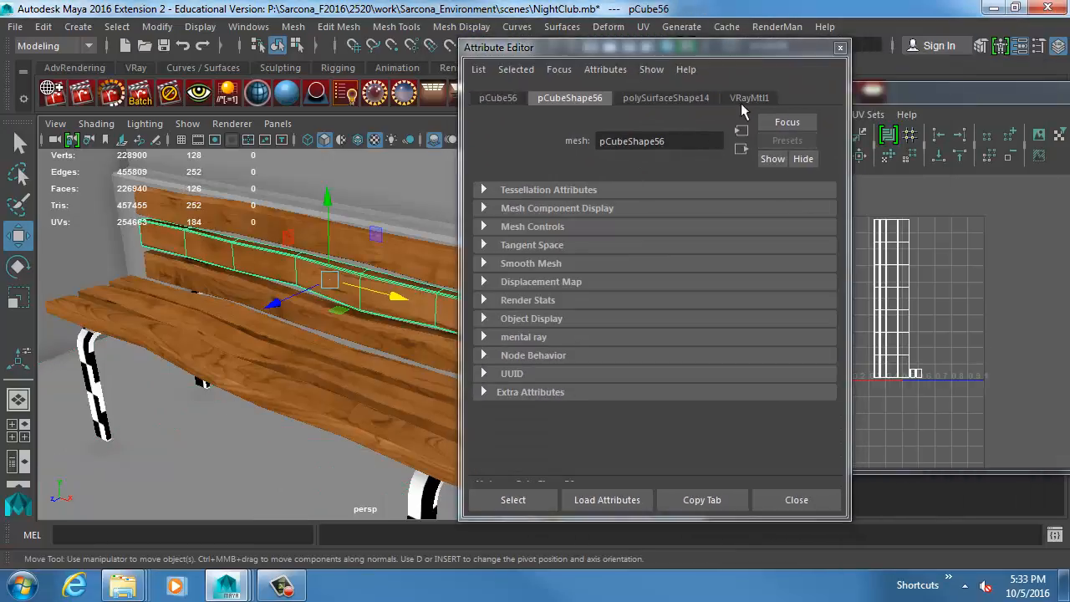
click(744, 100)
scroll(577, 332, down, 10)
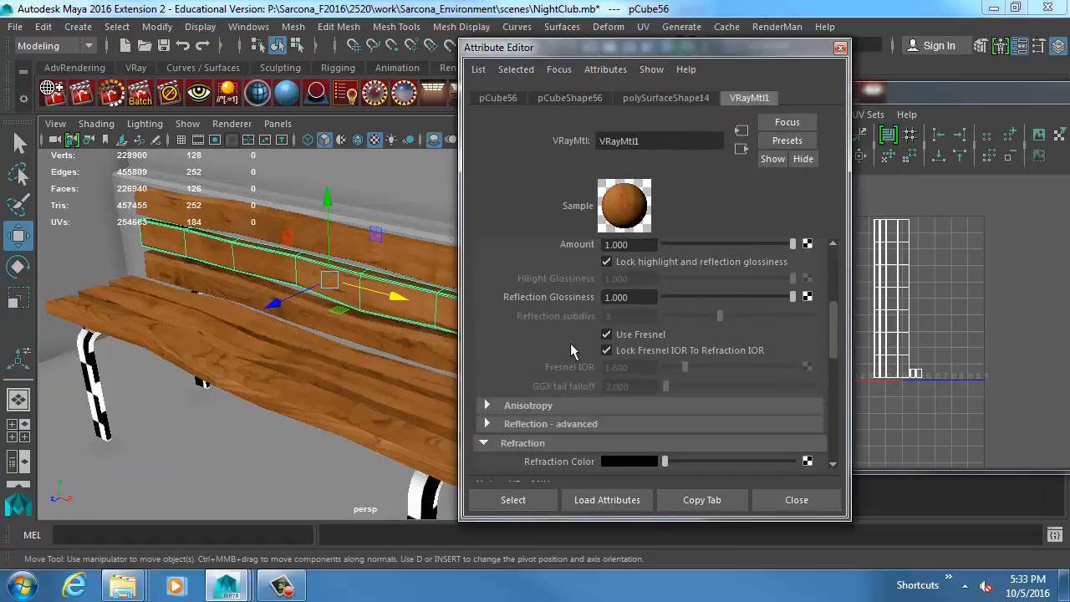
scroll(560, 371, down, 1)
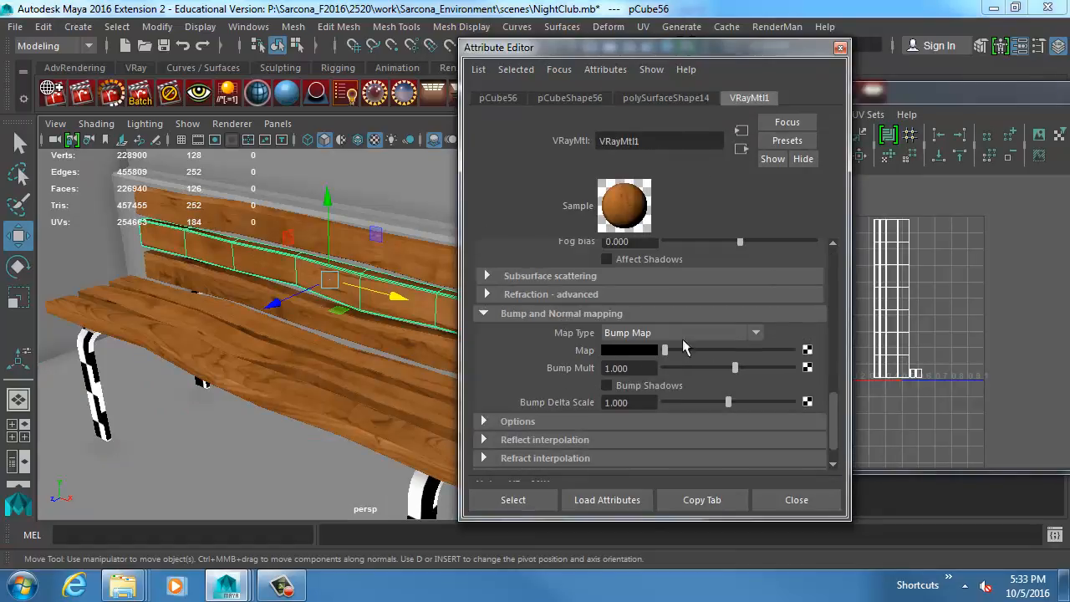
click(806, 351)
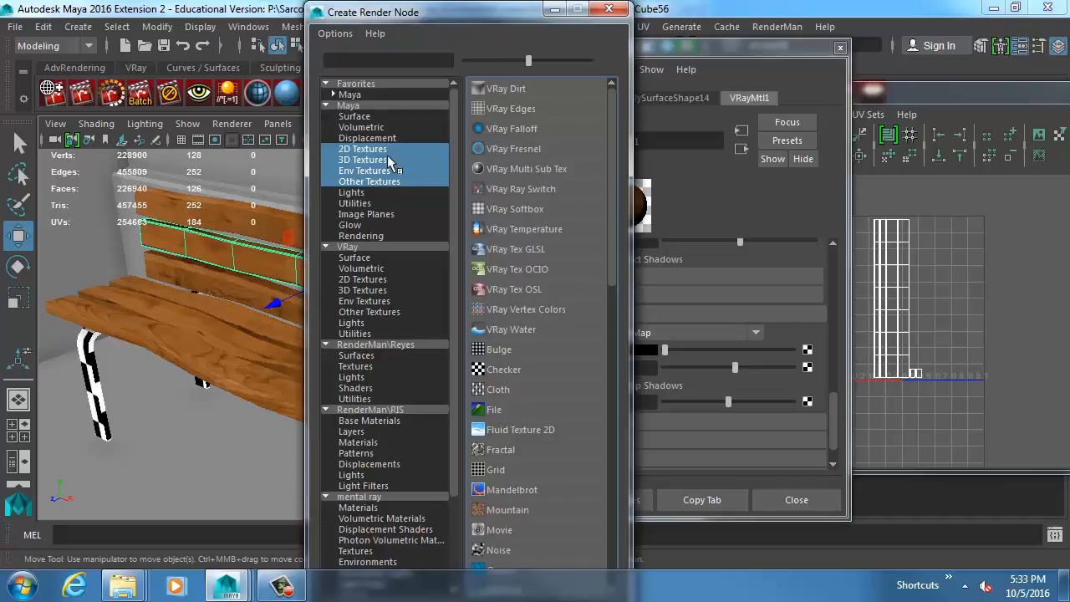
click(515, 408)
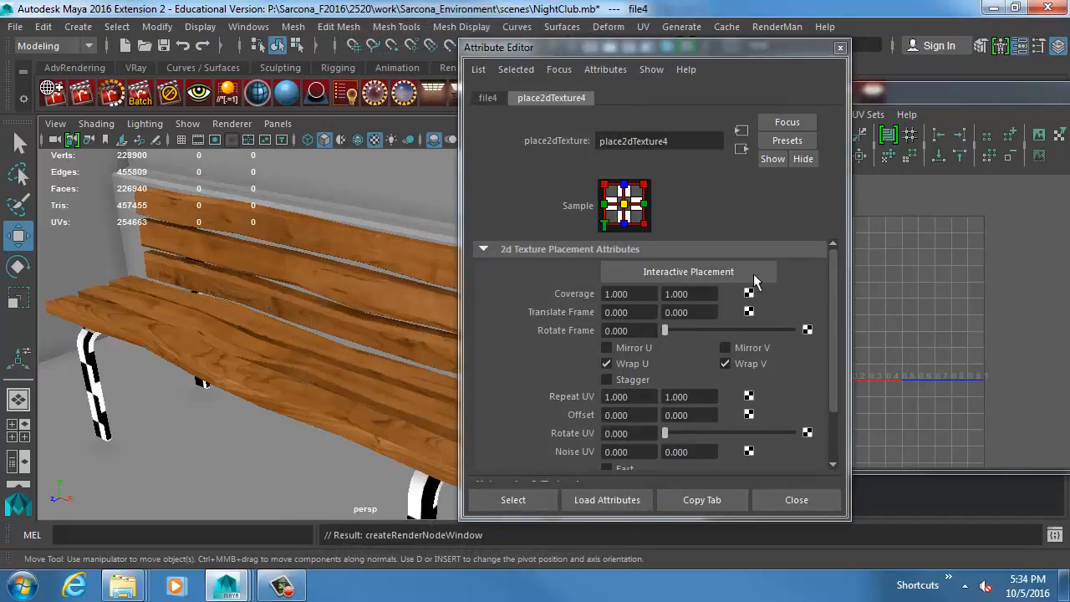
Load WoodFine0007_L.jpg from sourceimages as the bump file texture's image.
click(488, 98)
click(809, 325)
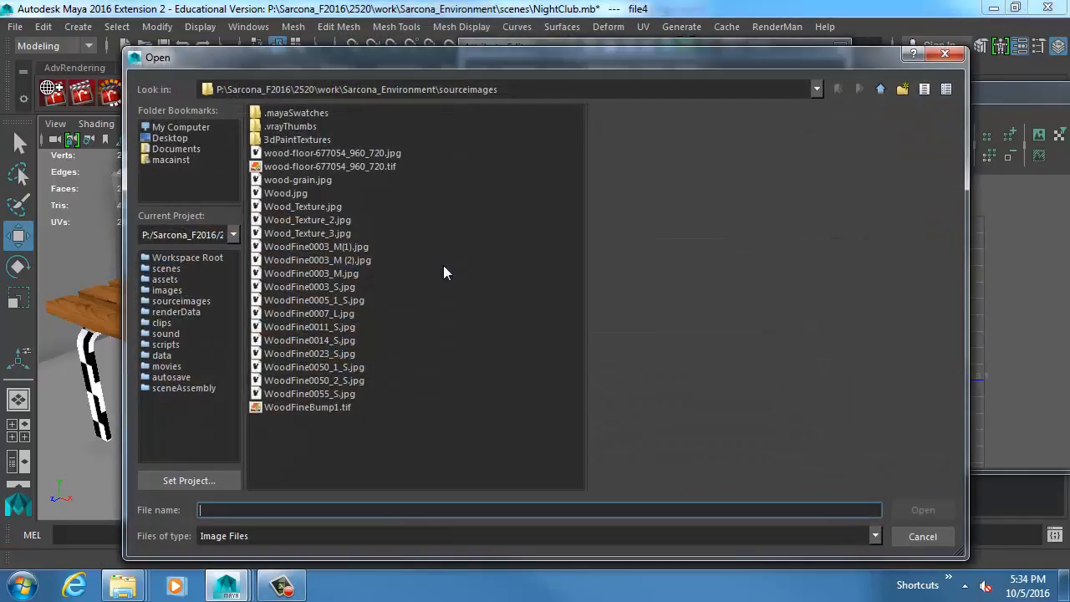
click(334, 287)
click(335, 299)
click(340, 313)
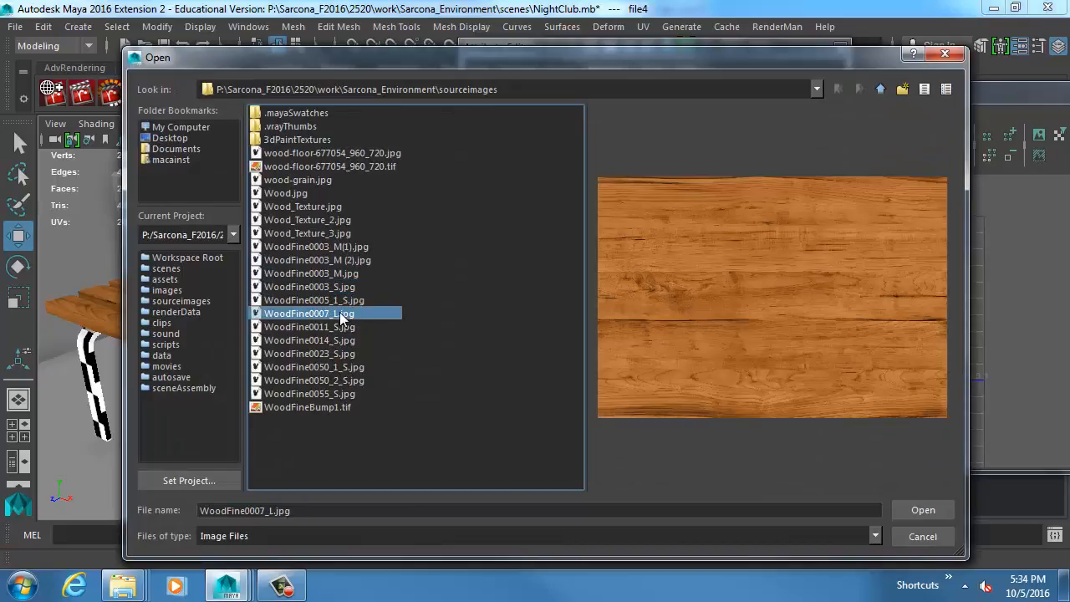
click(343, 326)
click(343, 315)
double_click(343, 314)
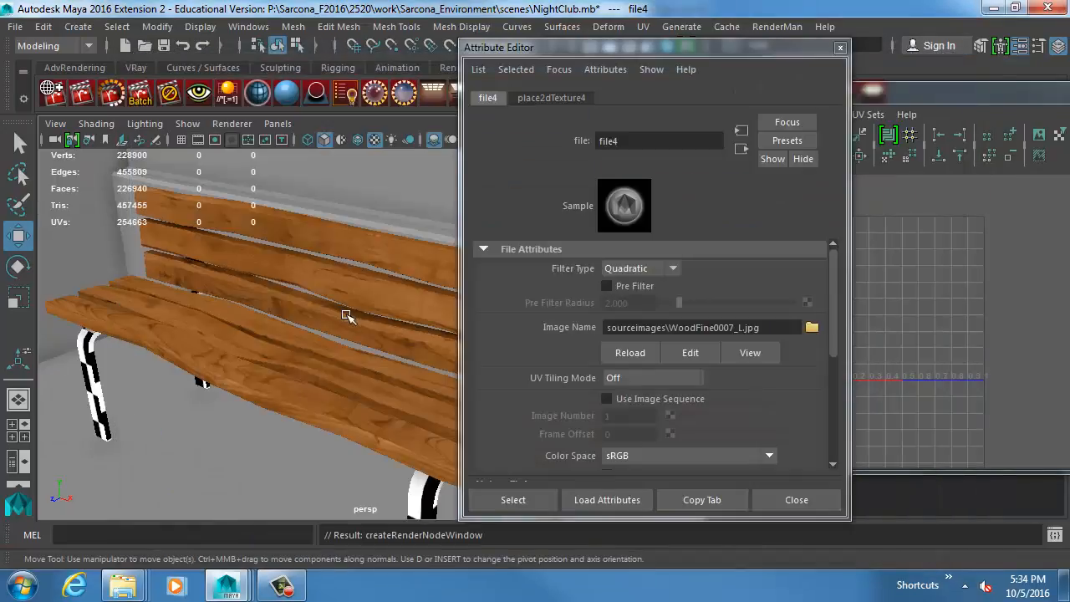
Set the bump texture placement's Rotate Frame to 90.
click(552, 97)
click(637, 331)
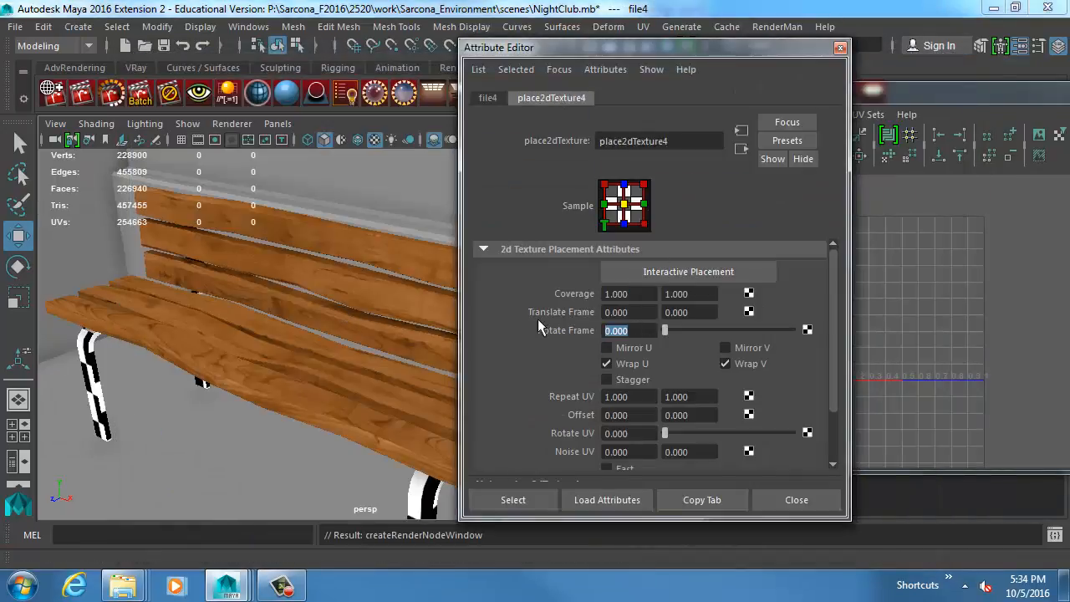
text(90)
key(Return)
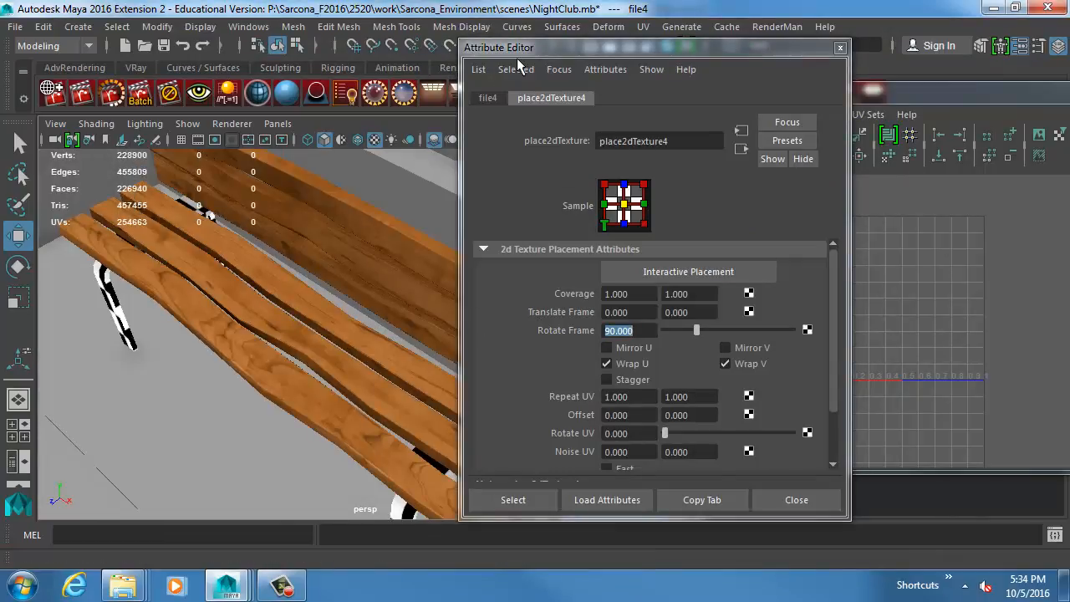
Examine the wood material on the bench slats up close and from across the nightclub entrance.
drag(518, 48, 707, 47)
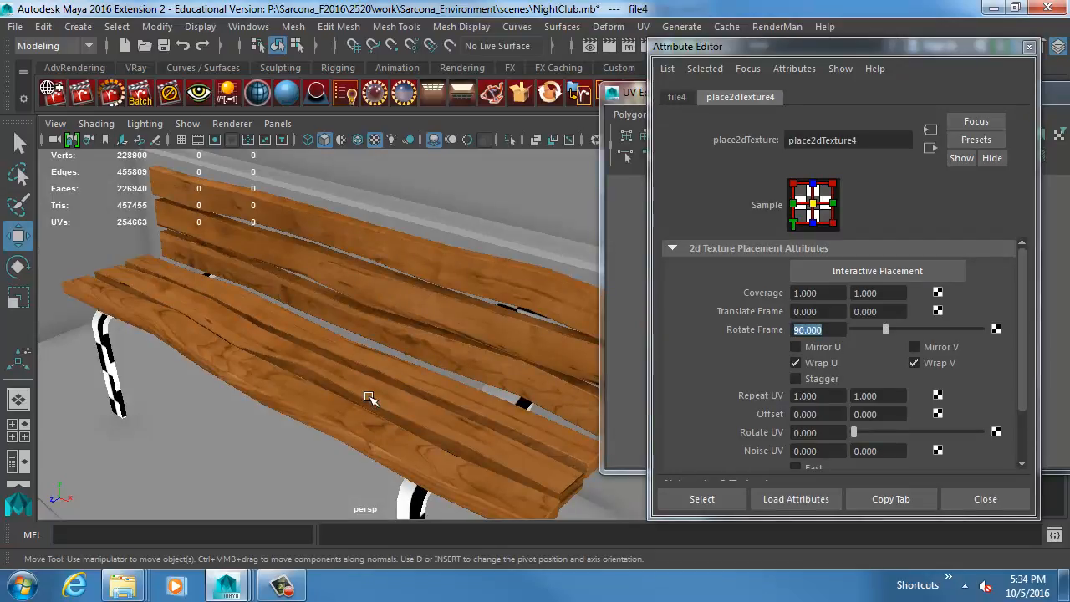
alt+drag(385, 351, 448, 370)
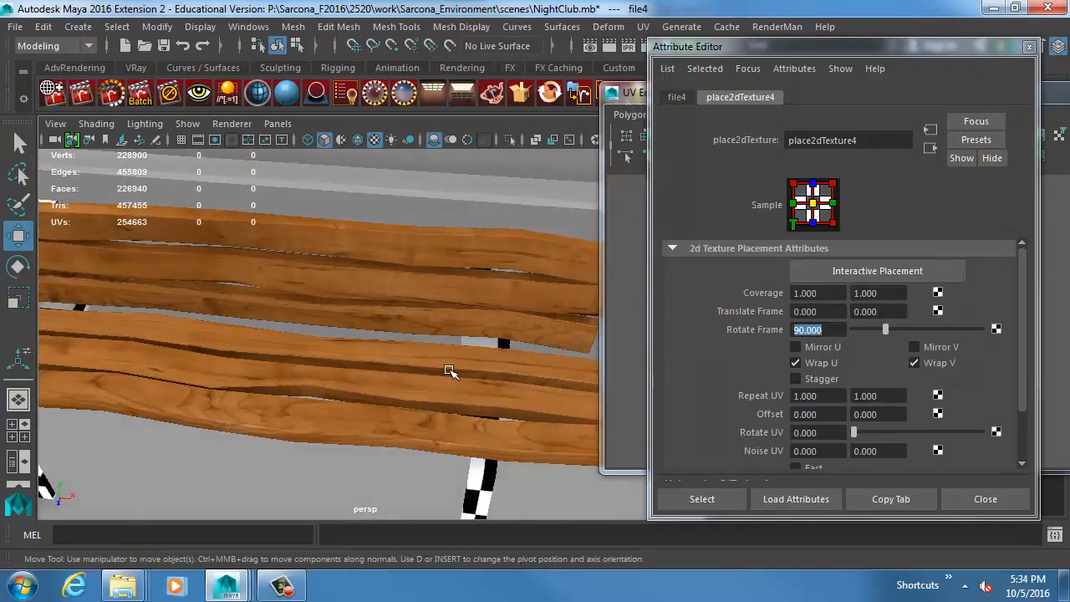
alt+drag(473, 376, 509, 377)
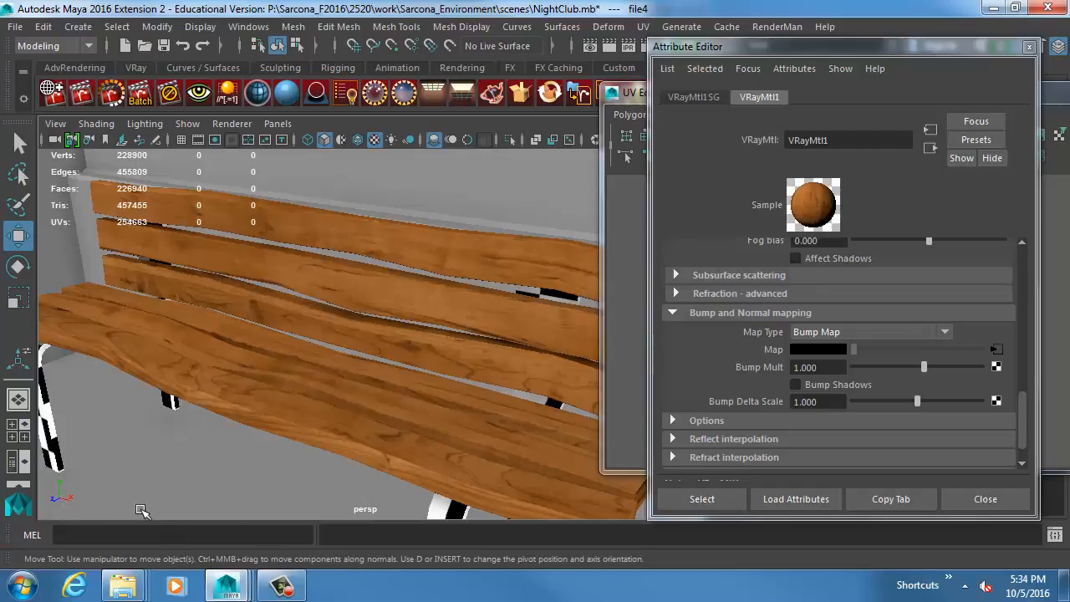
alt+right_drag(499, 433, 311, 340)
alt+drag(310, 340, 487, 351)
alt+middle_drag(340, 316, 345, 390)
alt+right_drag(345, 389, 172, 346)
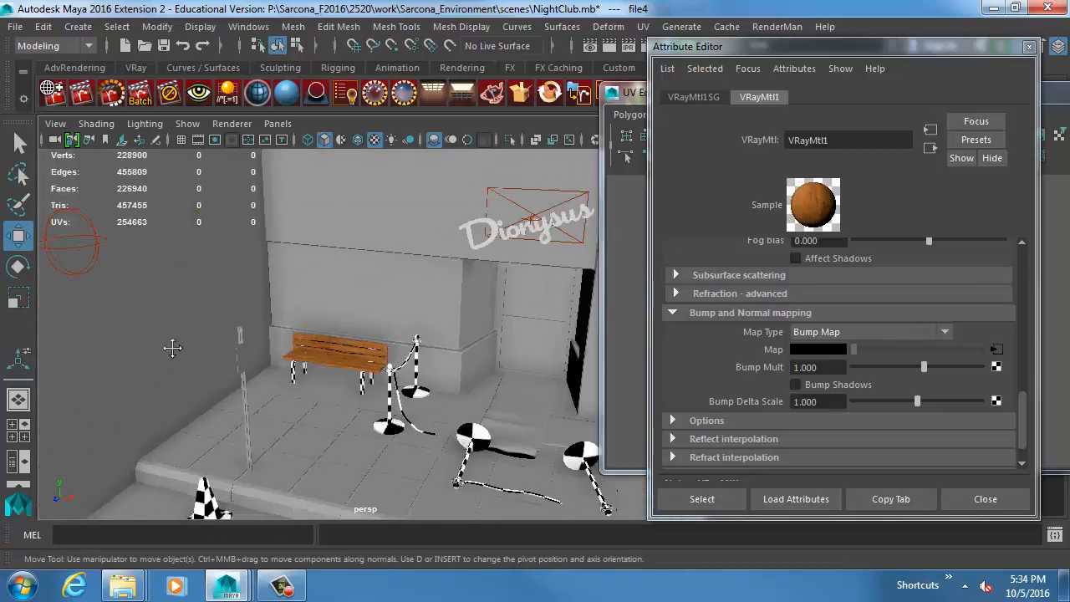
alt+middle_drag(172, 347, 44, 332)
alt+right_drag(125, 359, 255, 410)
alt+middle_drag(255, 410, 346, 370)
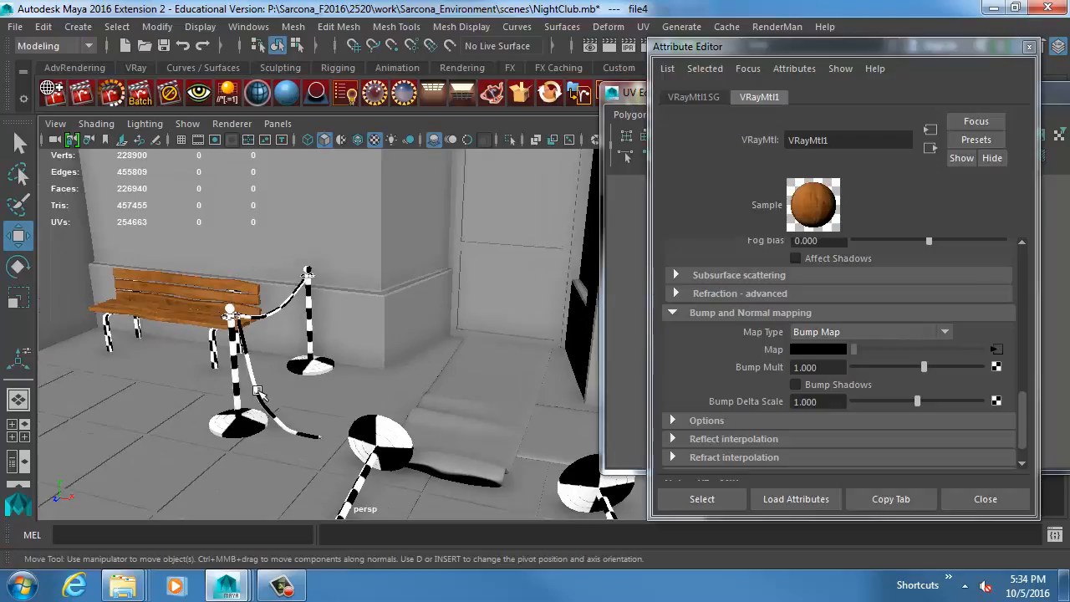
Frame the rope stanchion near the bench and examine its UV layout in the UV Editor, then close the editor.
click(261, 390)
key(f)
alt+drag(355, 310, 429, 322)
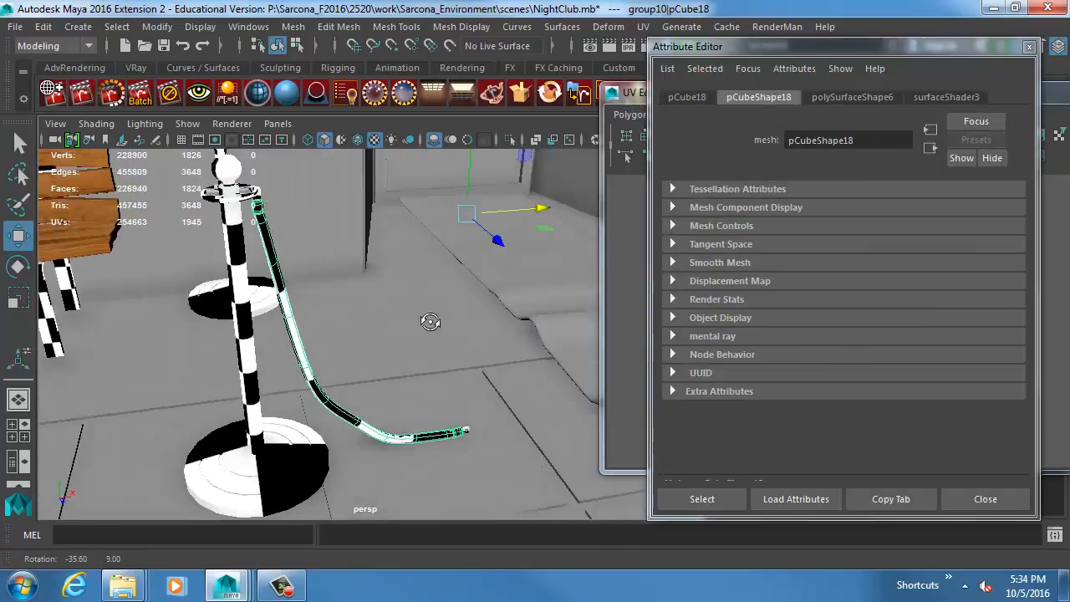
click(259, 346)
key(f)
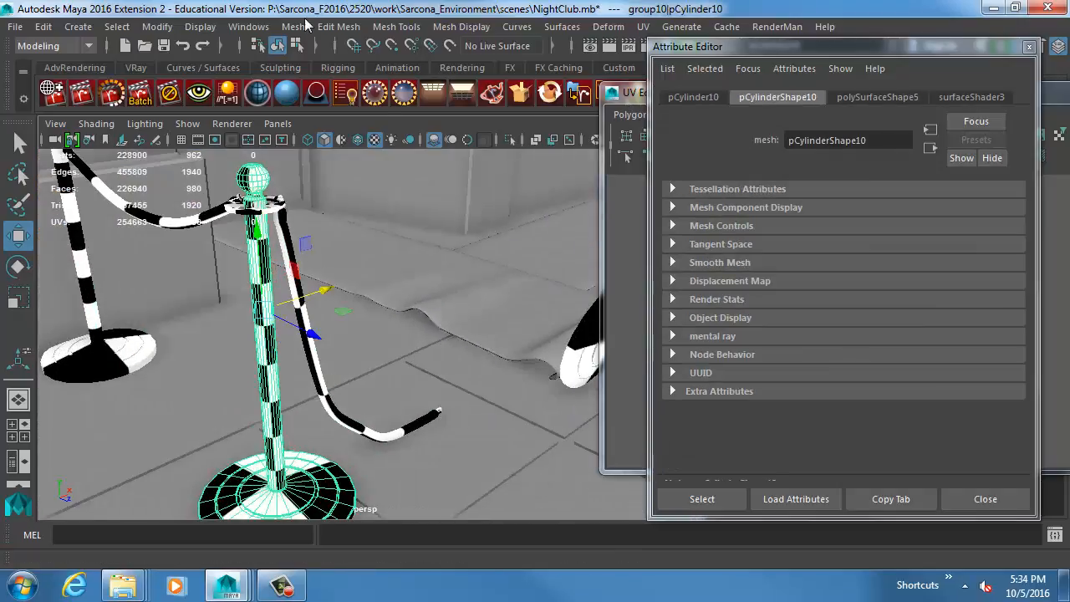
click(643, 25)
click(691, 35)
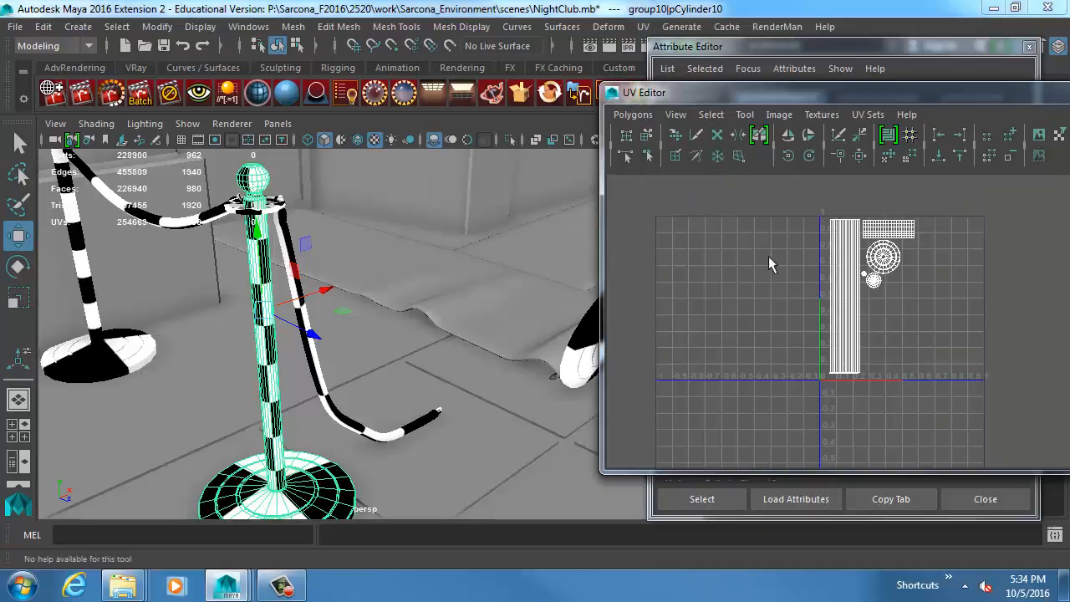
drag(733, 92, 567, 92)
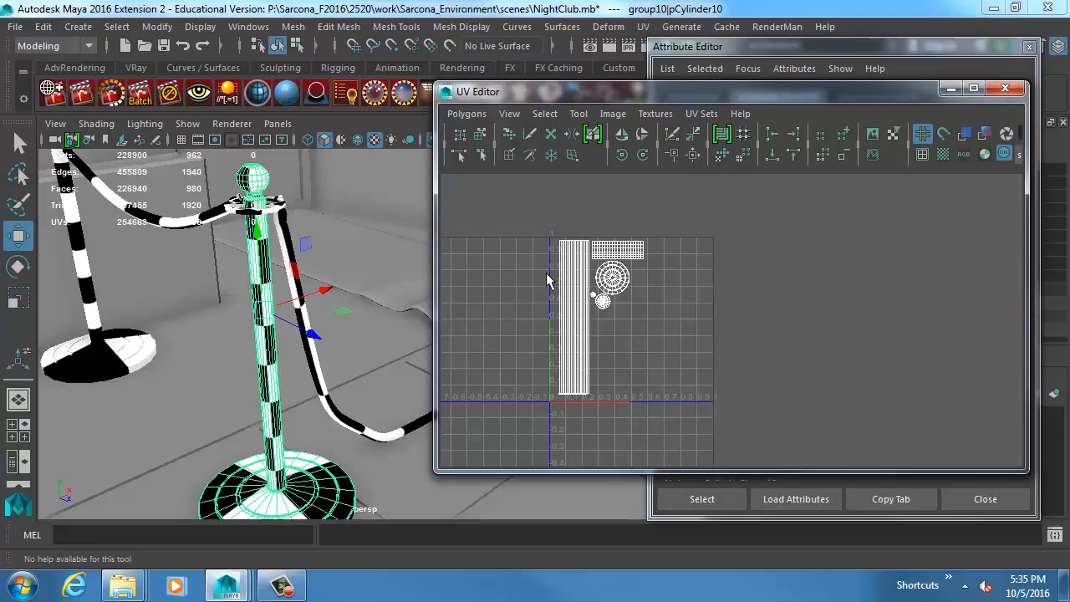
double_click(444, 91)
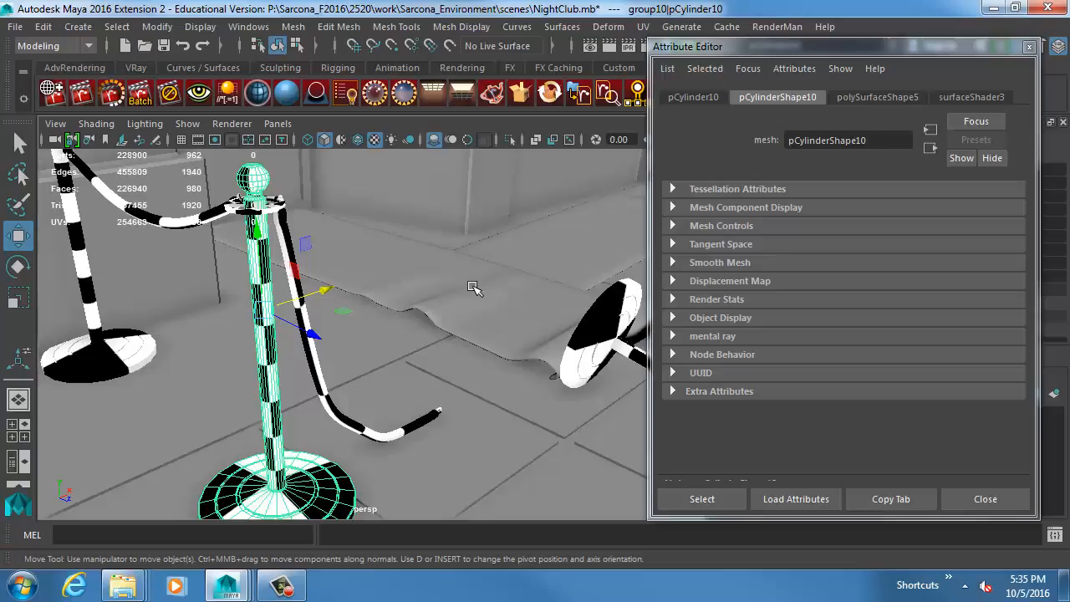
Close the Attribute Editor and select matching stanchion posts along the sidewalk to compare them, ending with the two fallen ones.
click(983, 499)
key(f)
mouse_move(538, 354)
alt+mouse_down()
mouse_move(359, 382)
mouse_move(525, 346)
alt+mouse_up()
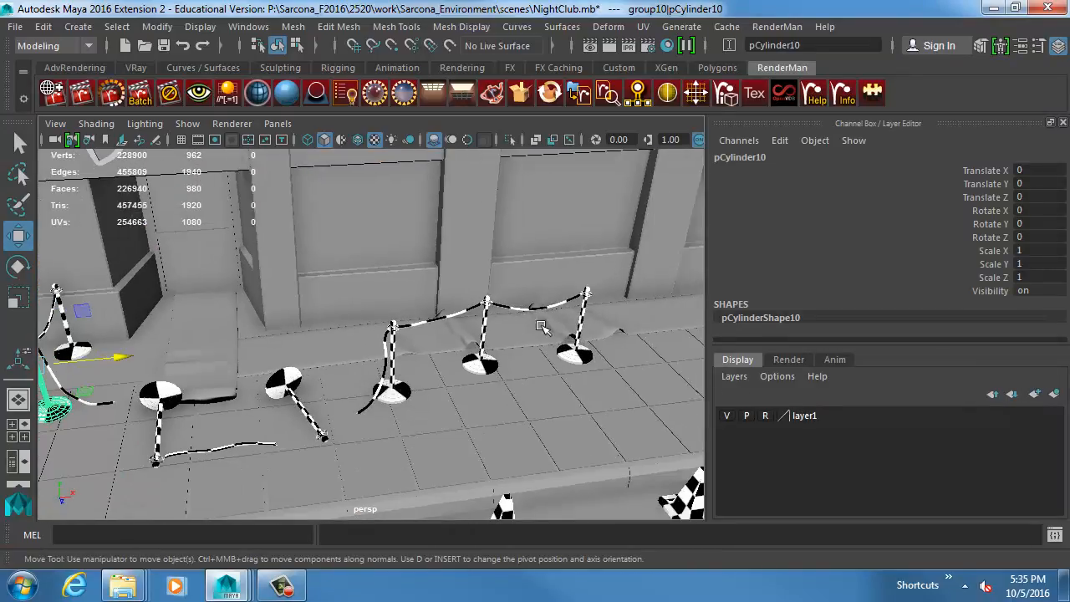
alt+drag(363, 359, 209, 330)
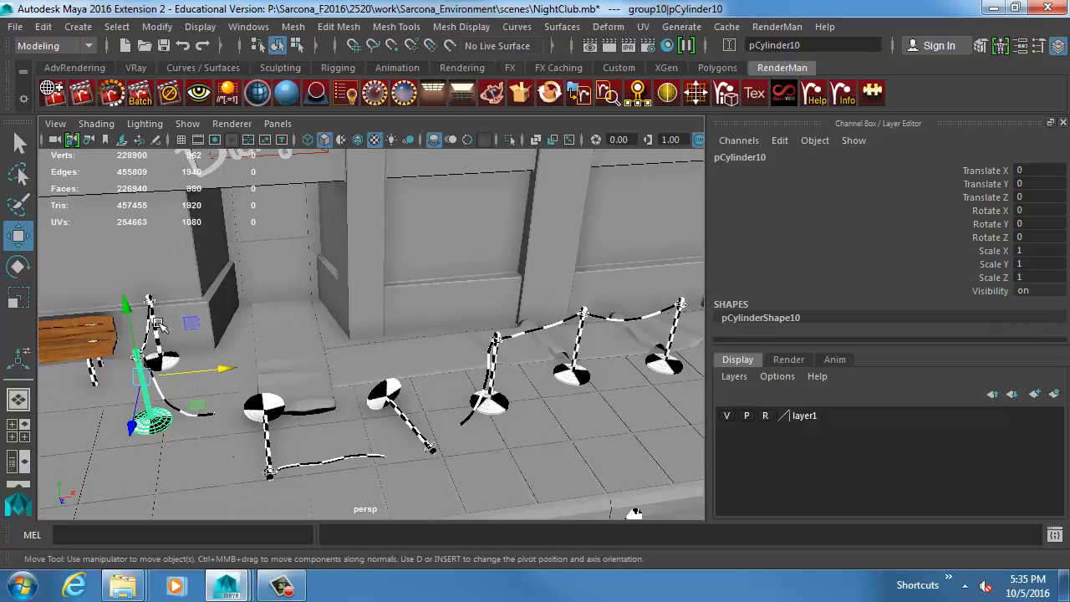
shift+click(500, 366)
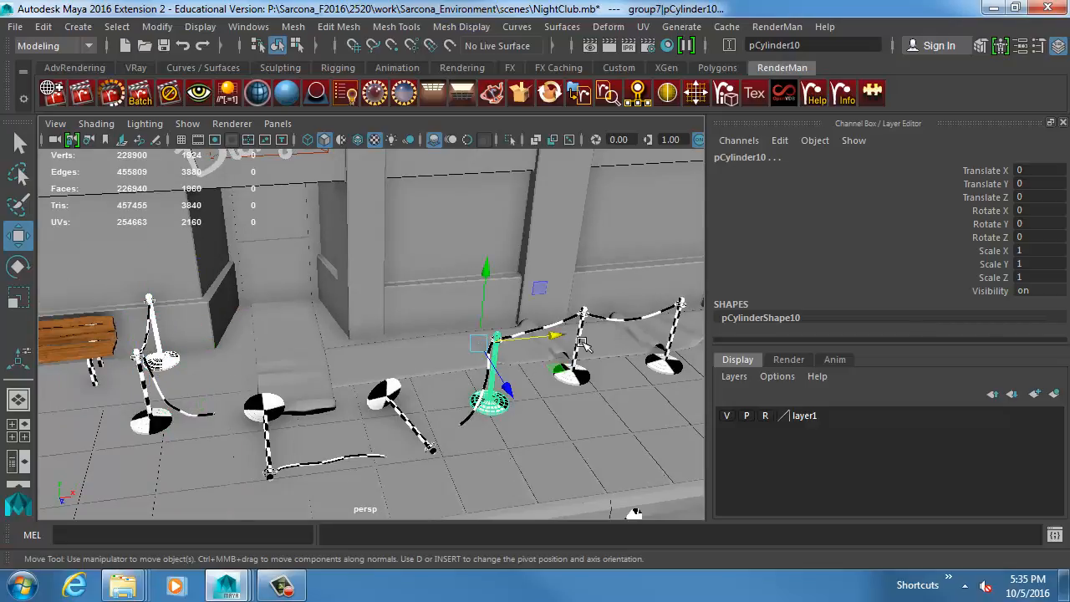
shift+click(582, 343)
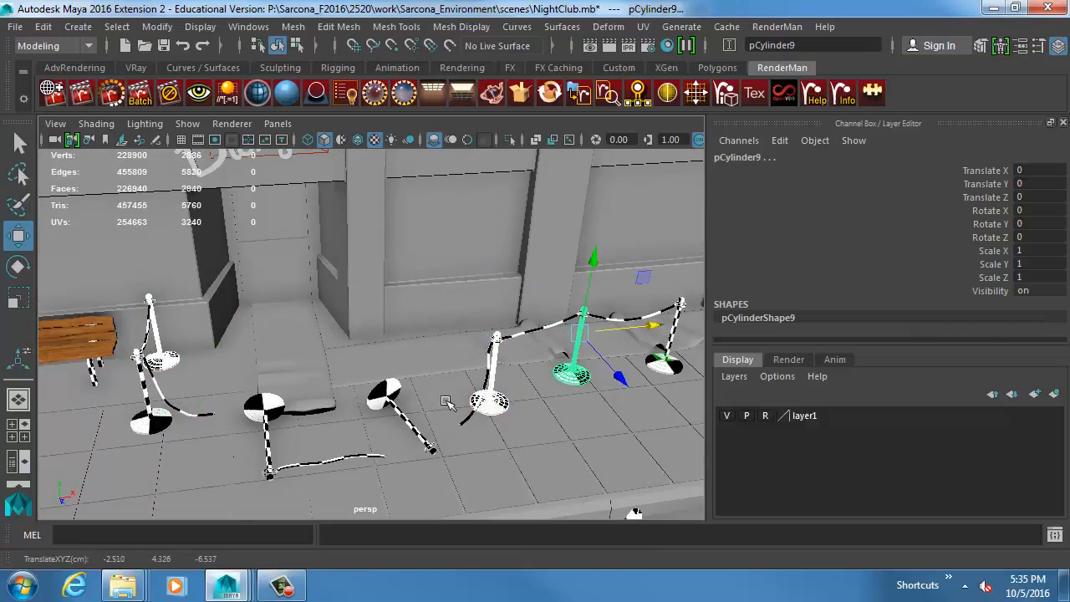
click(412, 424)
shift+click(268, 430)
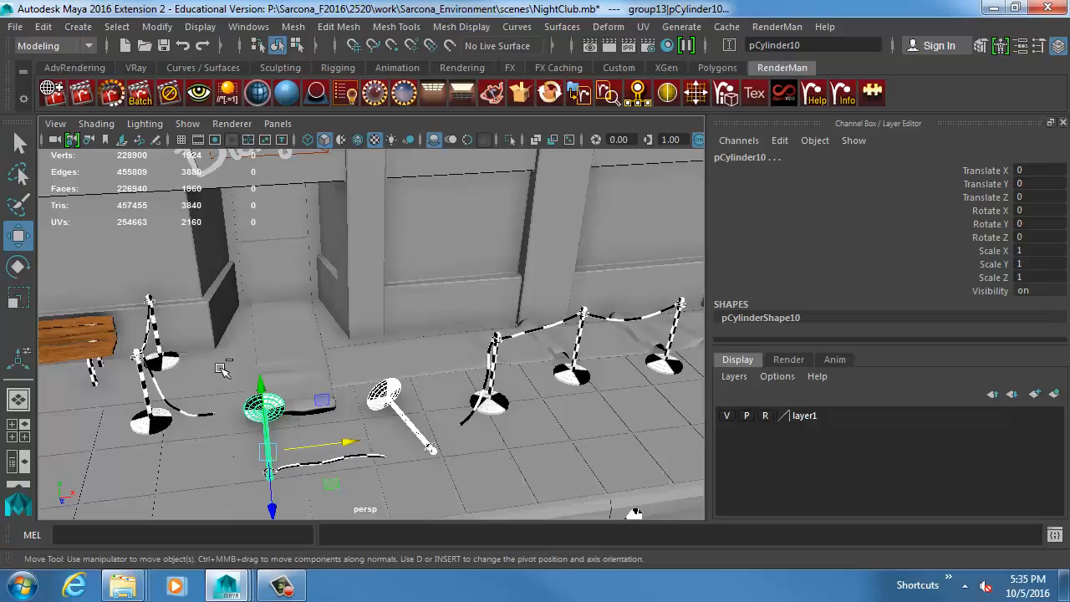
Examine the fallen stanchions and the entrance area, then select the nightclub's facade wall.
ctrl+alt+drag(242, 376, 396, 407)
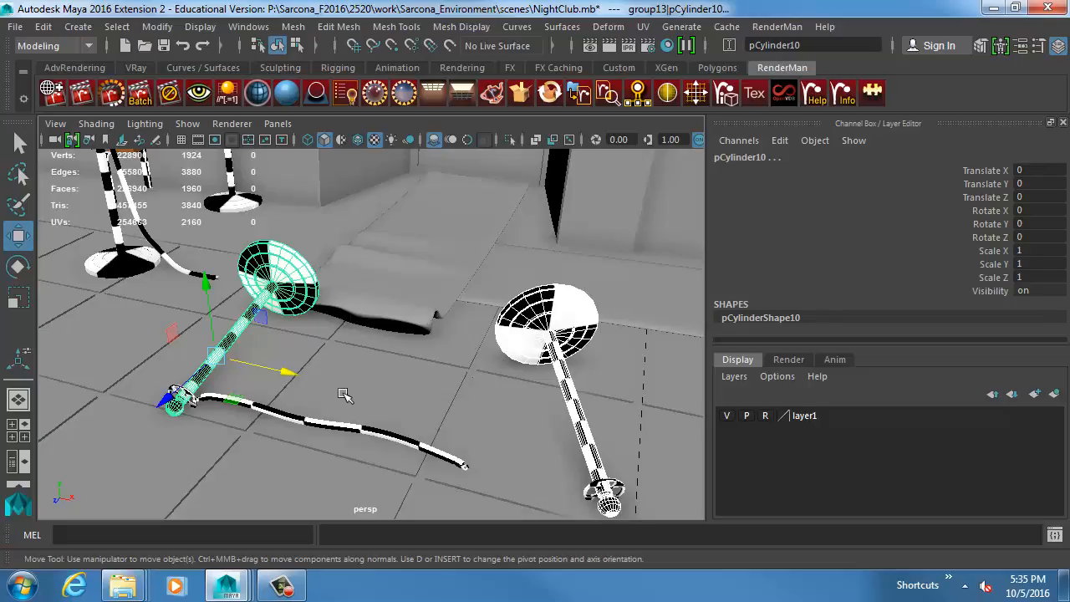
alt+right_drag(515, 383, 409, 350)
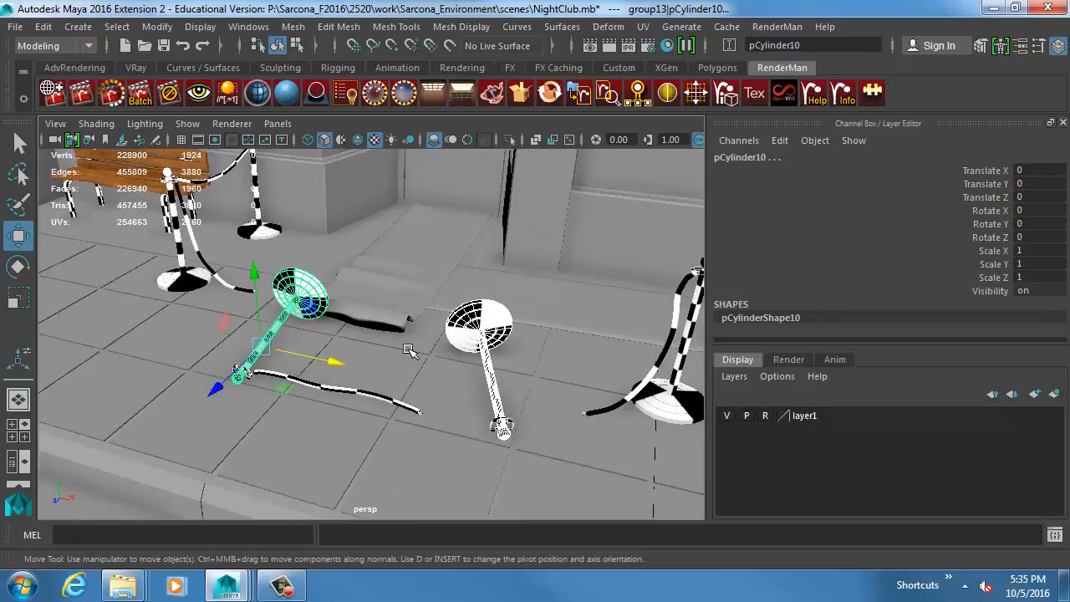
alt+right_drag(503, 314, 322, 244)
alt+middle_drag(452, 272, 423, 363)
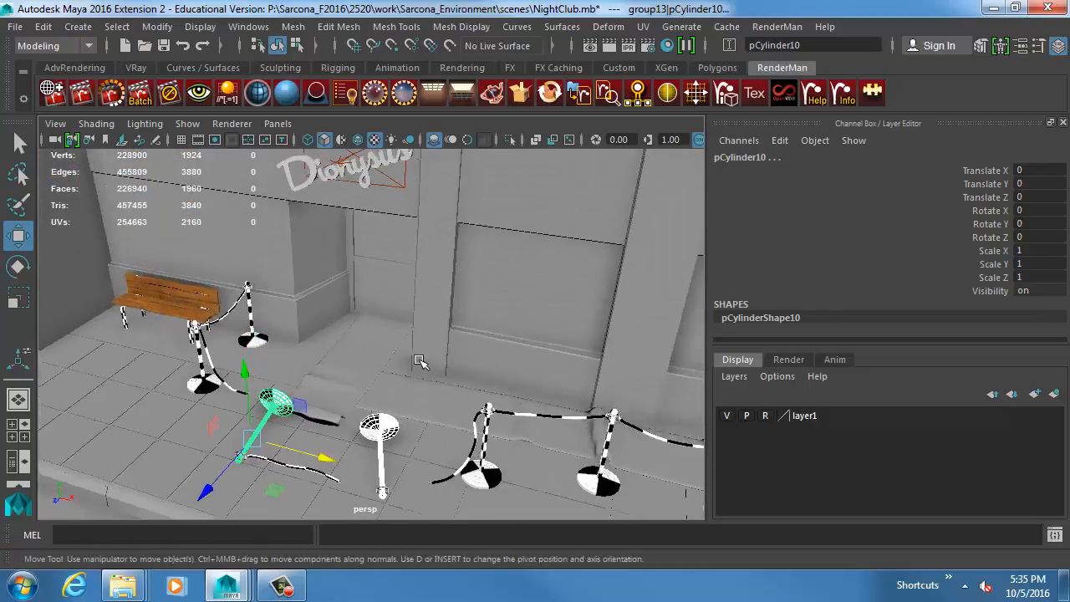
alt+drag(423, 363, 437, 277)
click(435, 258)
alt+right_drag(489, 277, 408, 274)
alt+middle_drag(408, 274, 371, 327)
alt+drag(370, 326, 390, 314)
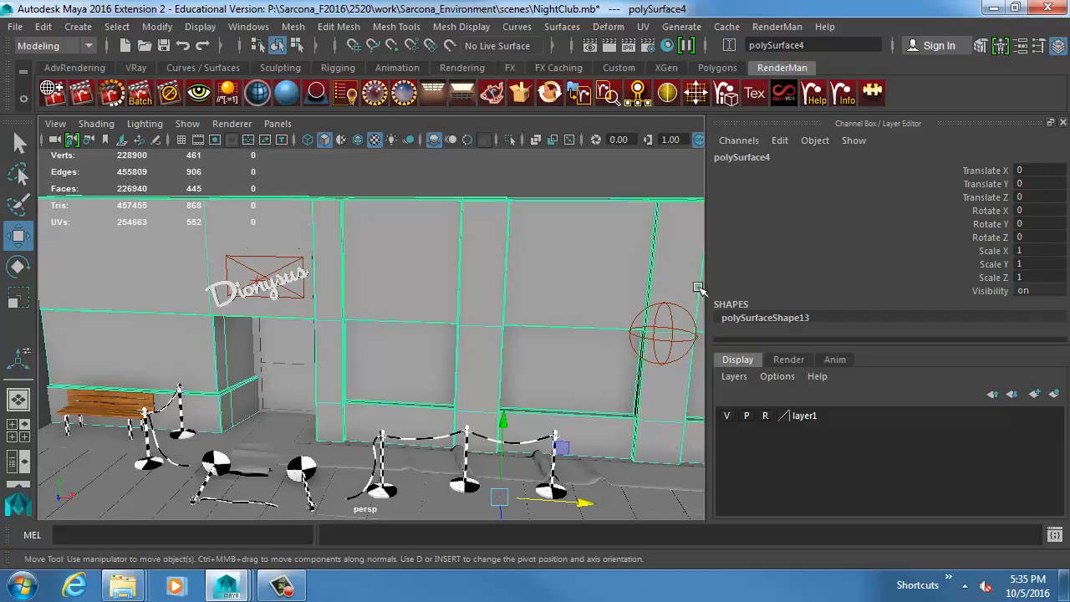
Frame a traffic cone at the curb and preview it smoothed, then return it to the unsmoothed display.
alt+right_drag(609, 399, 550, 396)
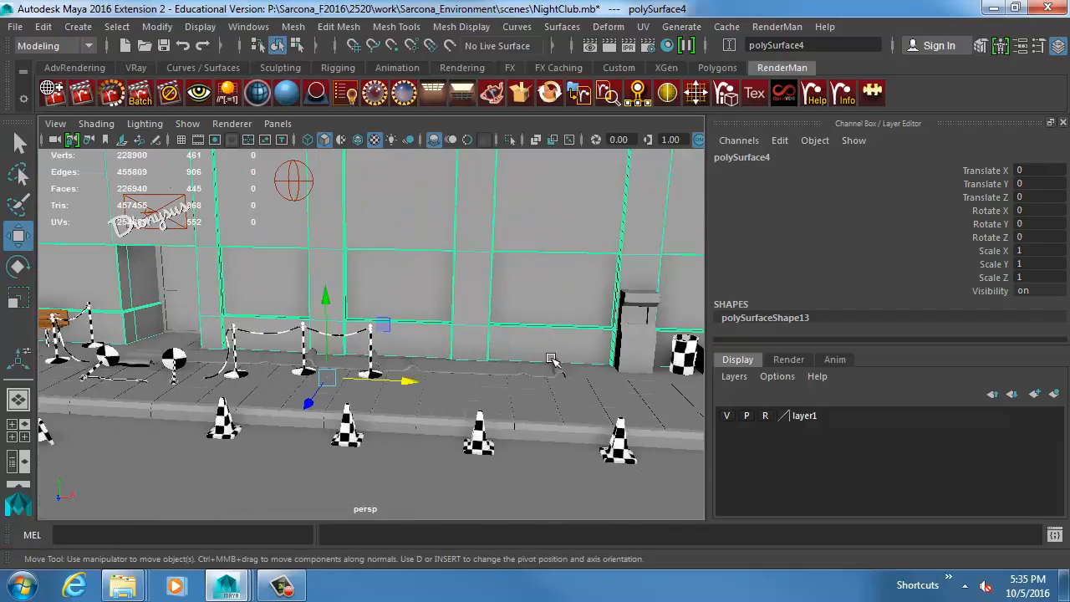
click(479, 432)
key(f)
alt+drag(477, 425, 459, 398)
key(3)
key(1)
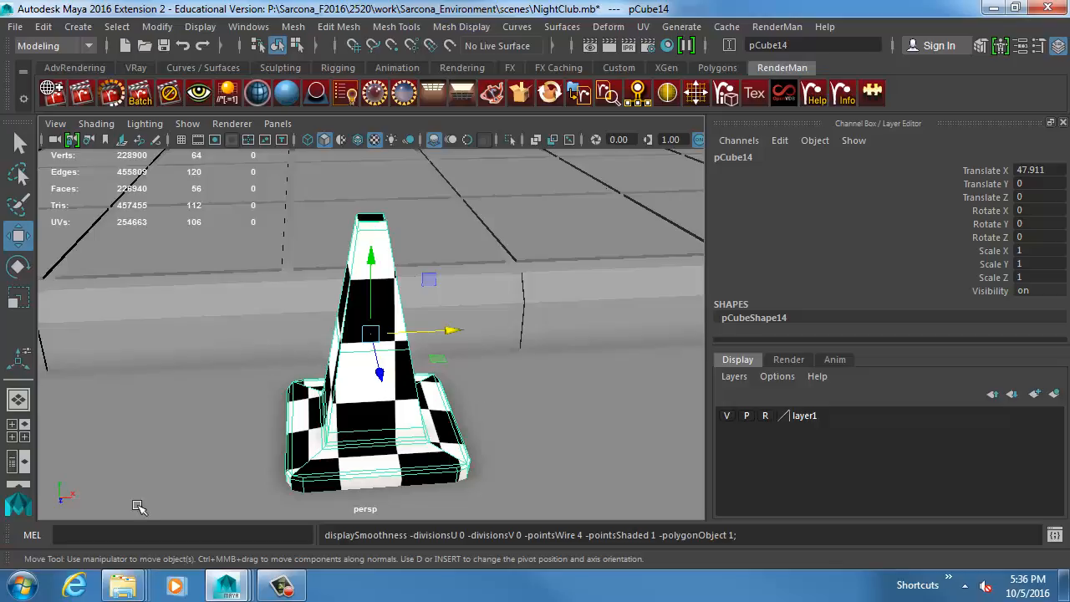
Switch to Internet Explorer and search the web for "traffic cones dirty".
click(74, 585)
click(178, 32)
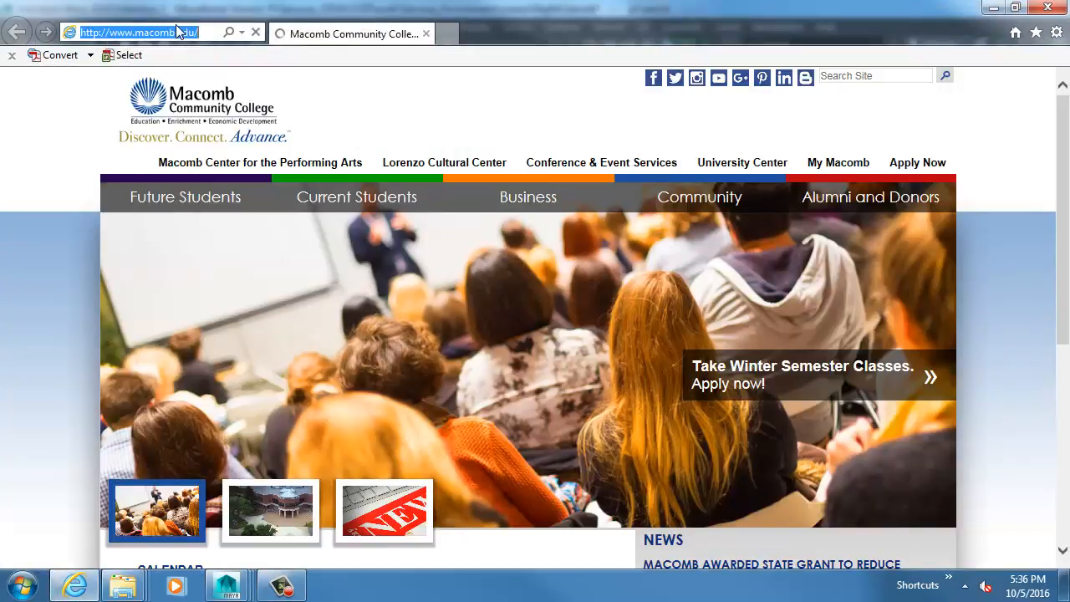
text(traffic)
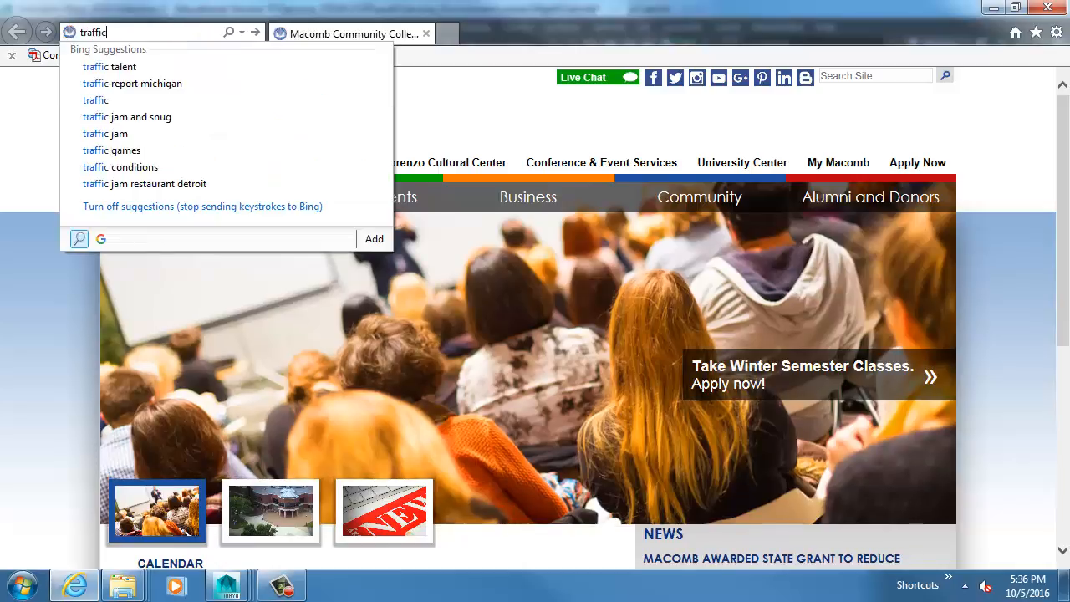
text( cones dirty)
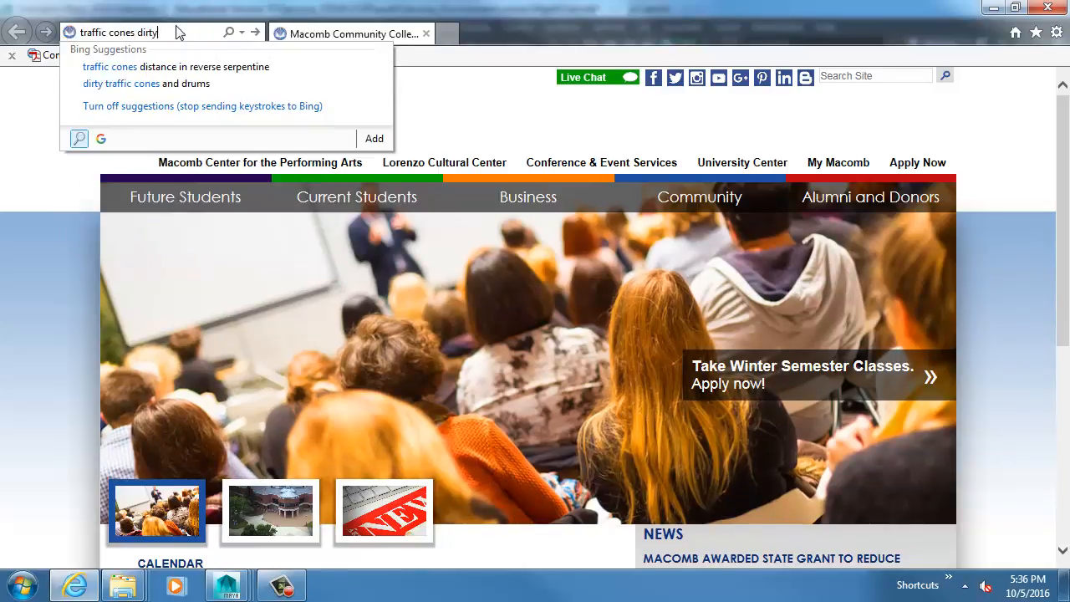
key(Return)
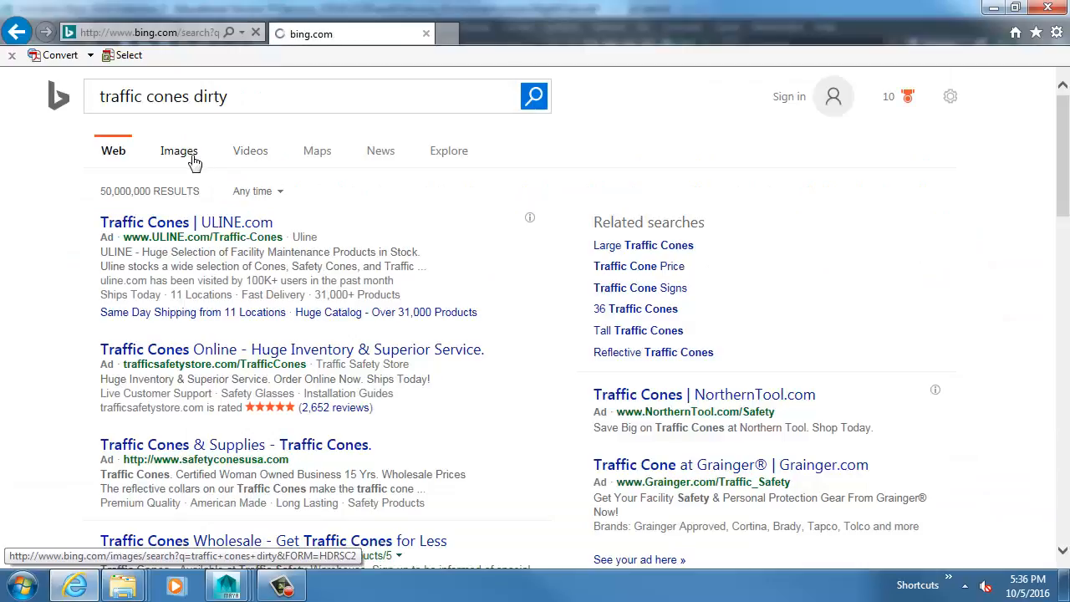
Browse the image results for "traffic cones dirty", enlarging the scuffed orange cone beside the black hose and examining other references.
click(179, 152)
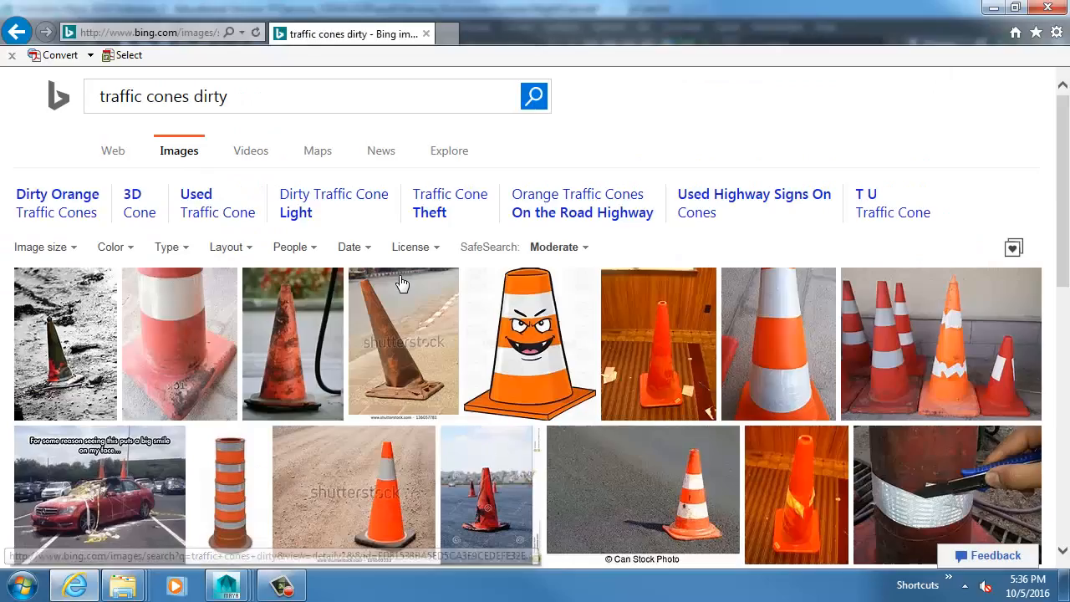
mouse_move(402, 283)
click(298, 337)
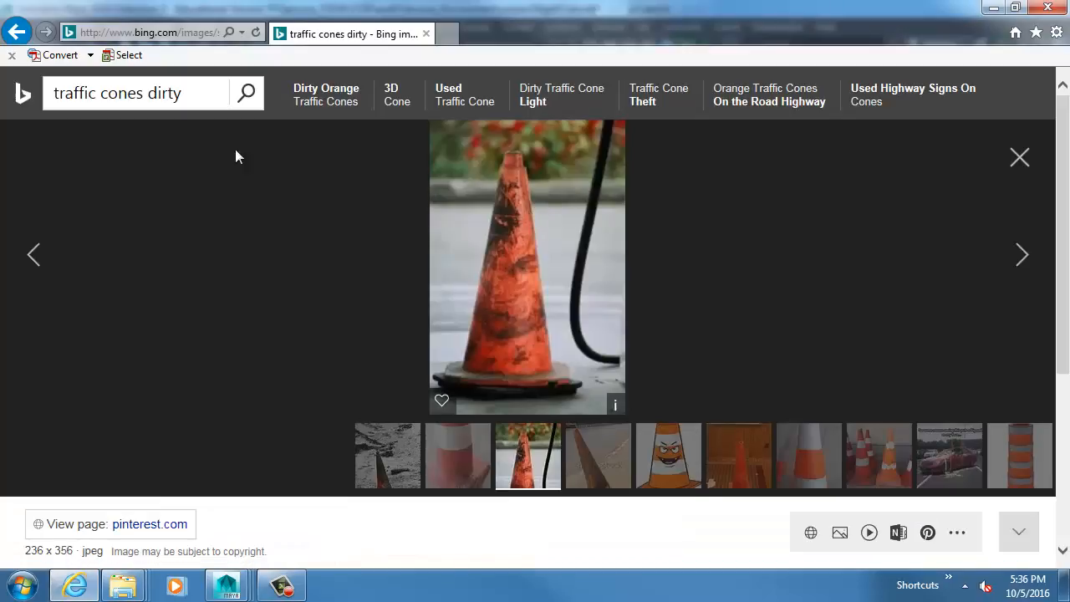
click(17, 33)
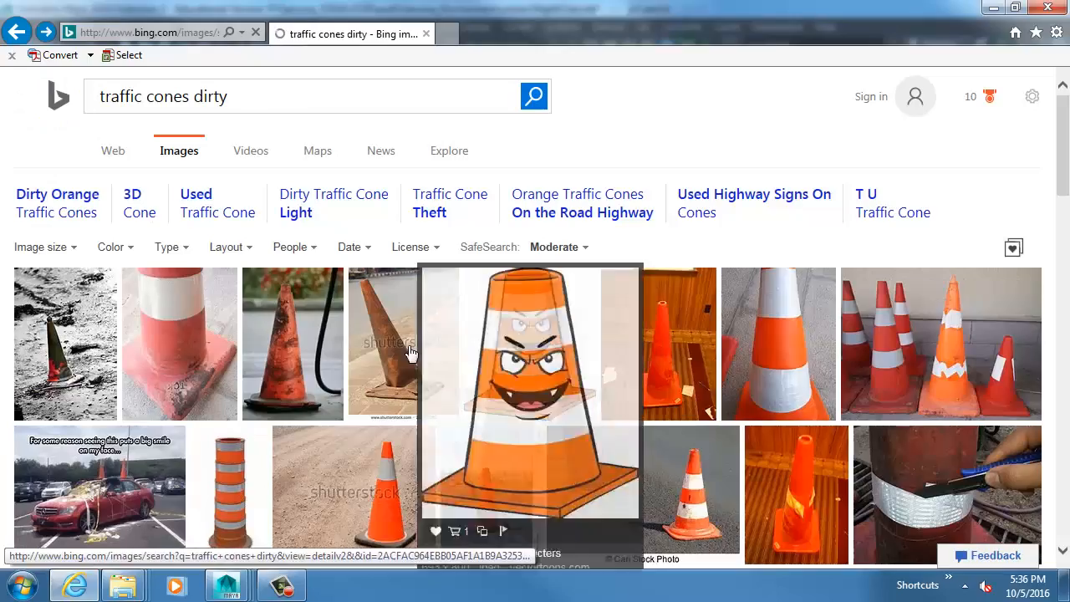
click(312, 338)
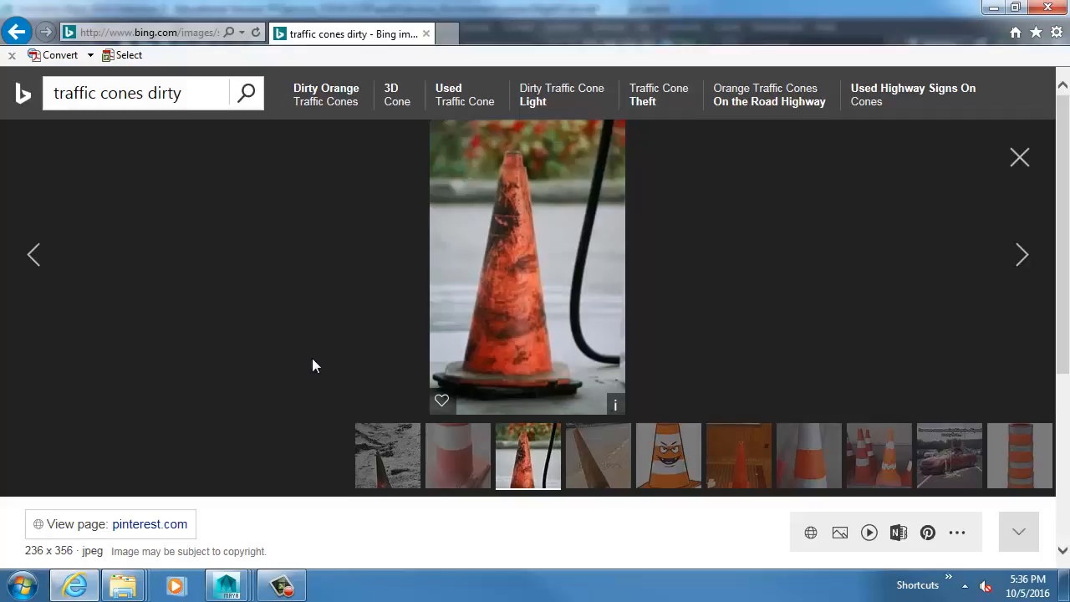
key(alt+Left)
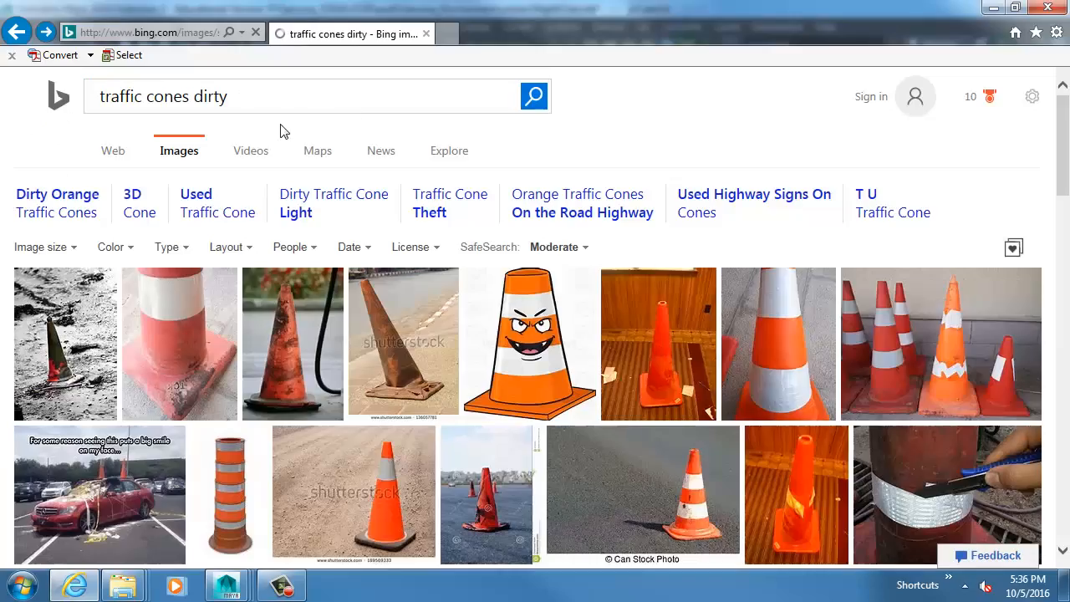
scroll(696, 308, down, 2)
scroll(696, 308, down, 3)
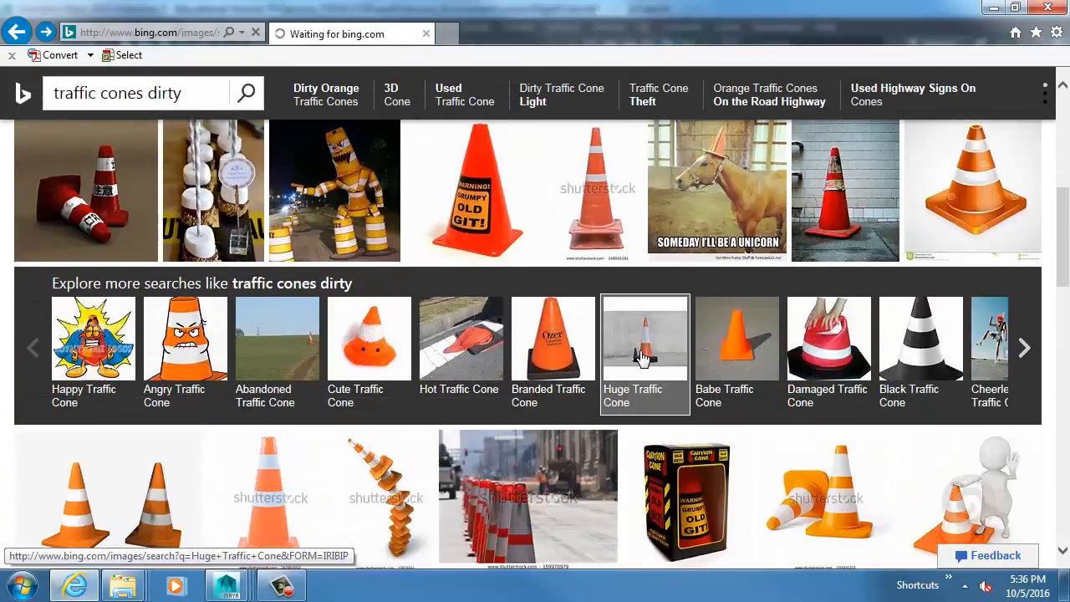
Switch back to Maya, select the tiled sidewalk and examine its surface beside the row of traffic cones.
key(alt+Tab)
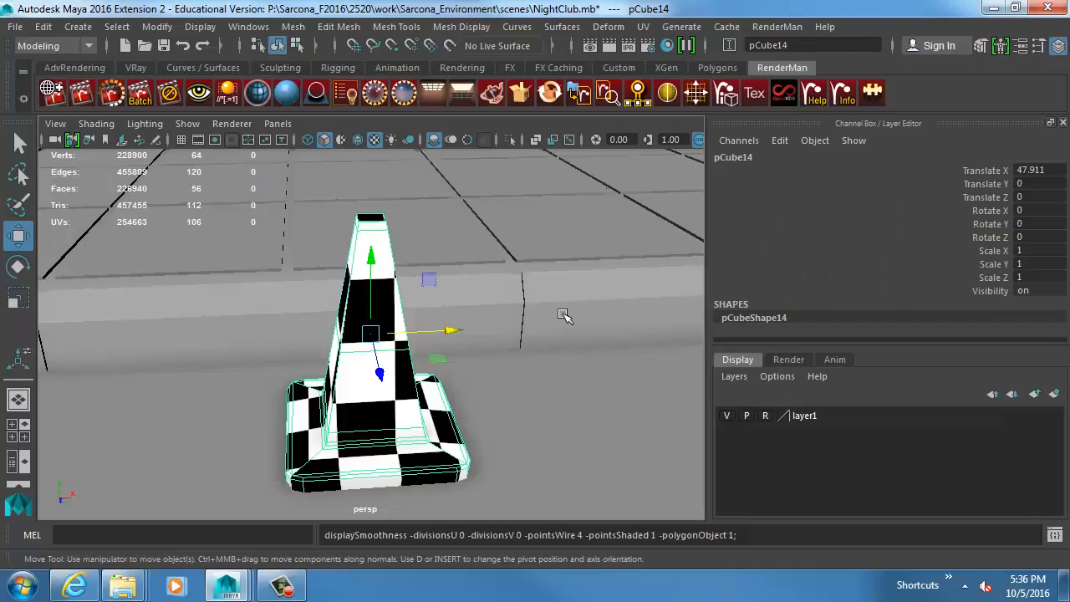
alt+right_drag(566, 316, 475, 321)
alt+middle_drag(475, 320, 347, 387)
alt+drag(346, 387, 358, 390)
click(408, 354)
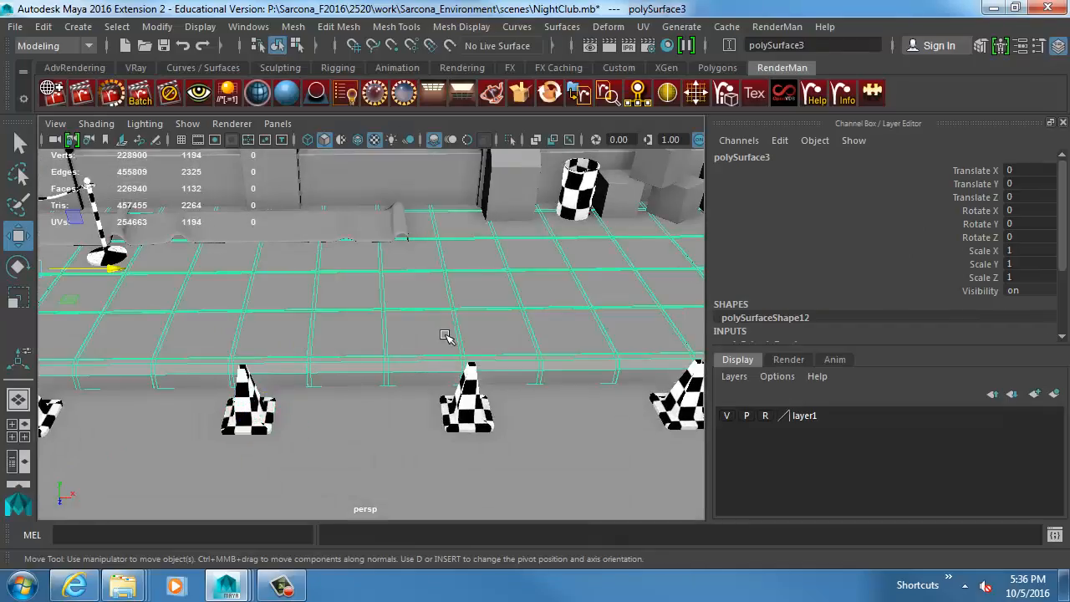
alt+drag(449, 337, 326, 341)
alt+right_drag(327, 341, 556, 375)
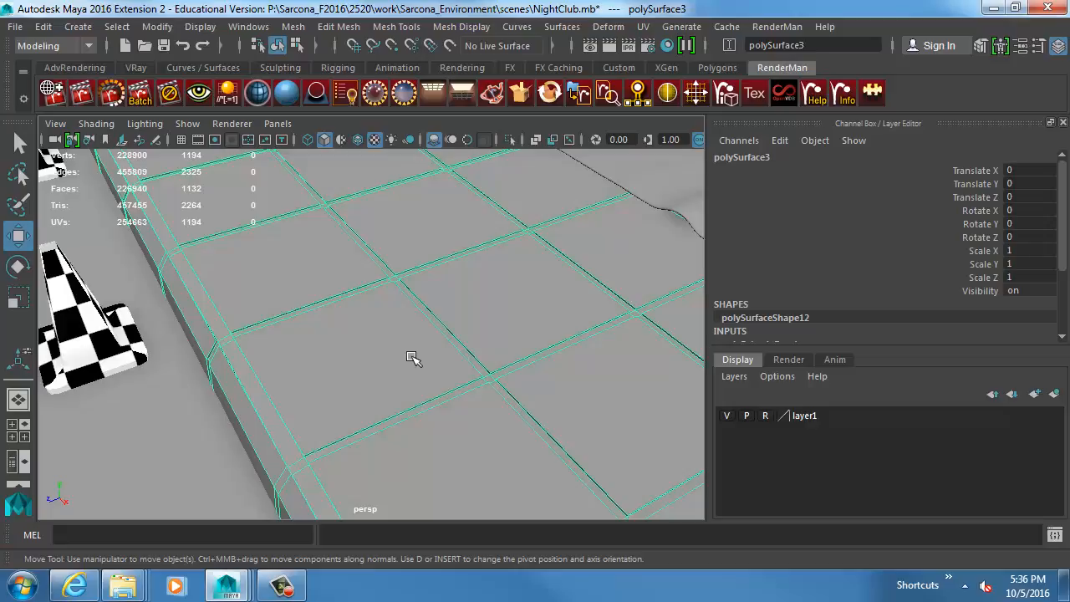
Select and frame a traffic cone at the curb, and show its UV shells in the UV Editor.
click(77, 313)
key(f)
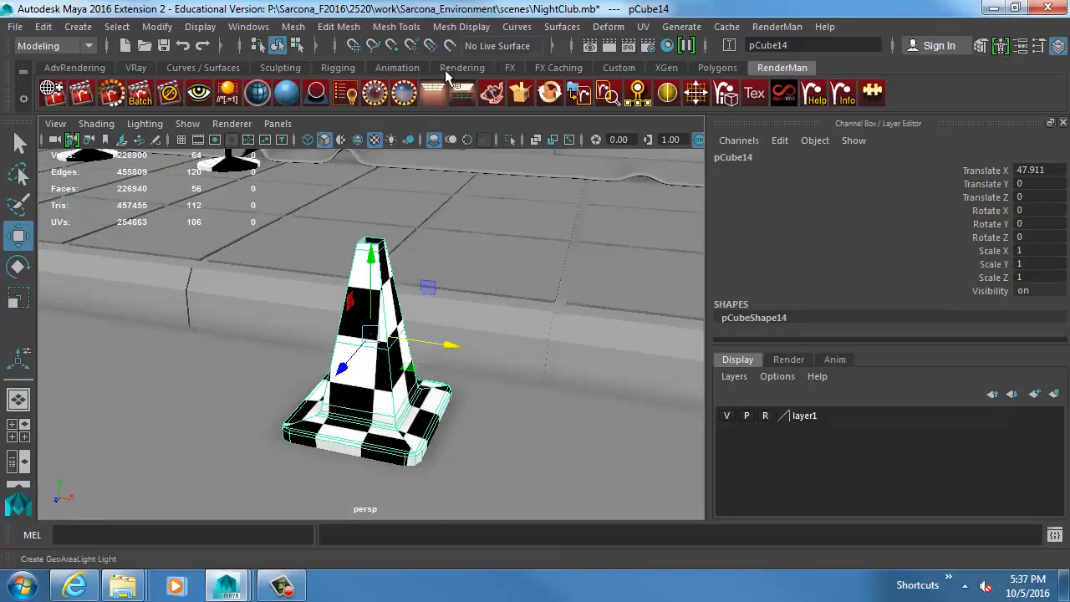
click(242, 27)
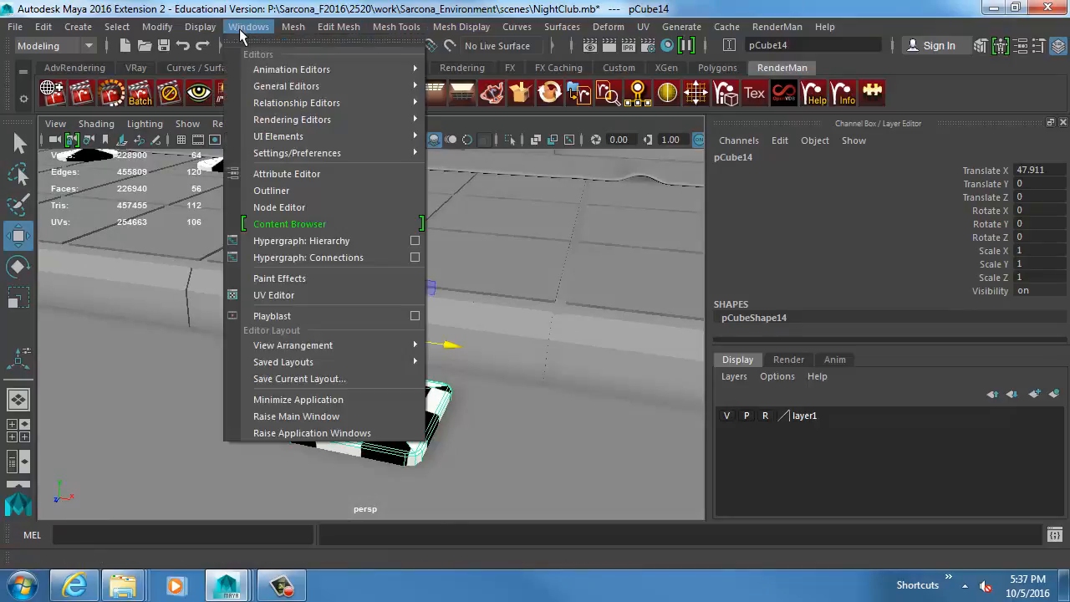
click(335, 296)
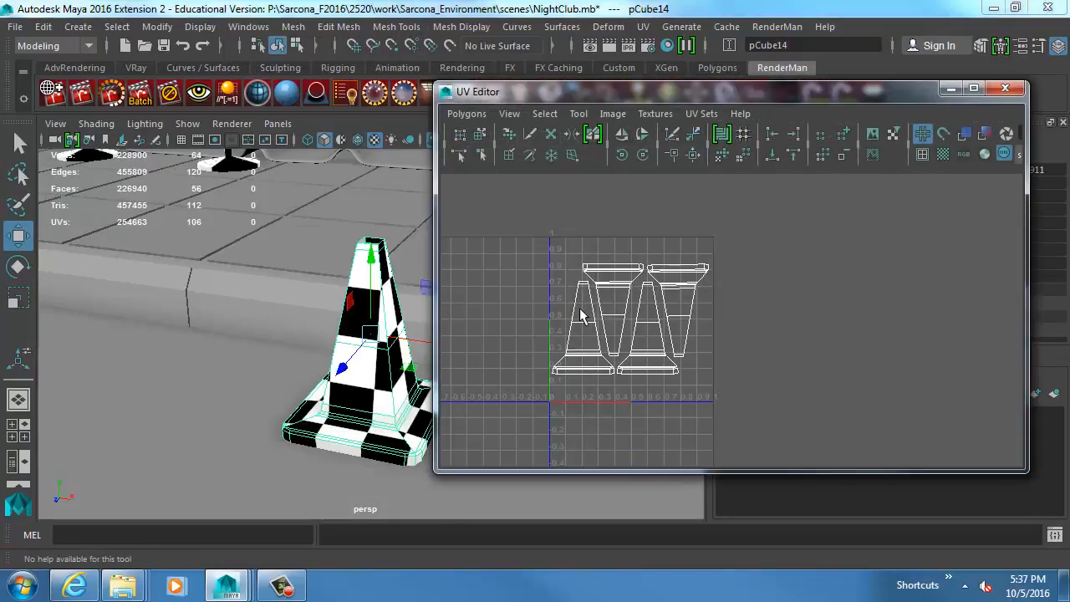
key(f)
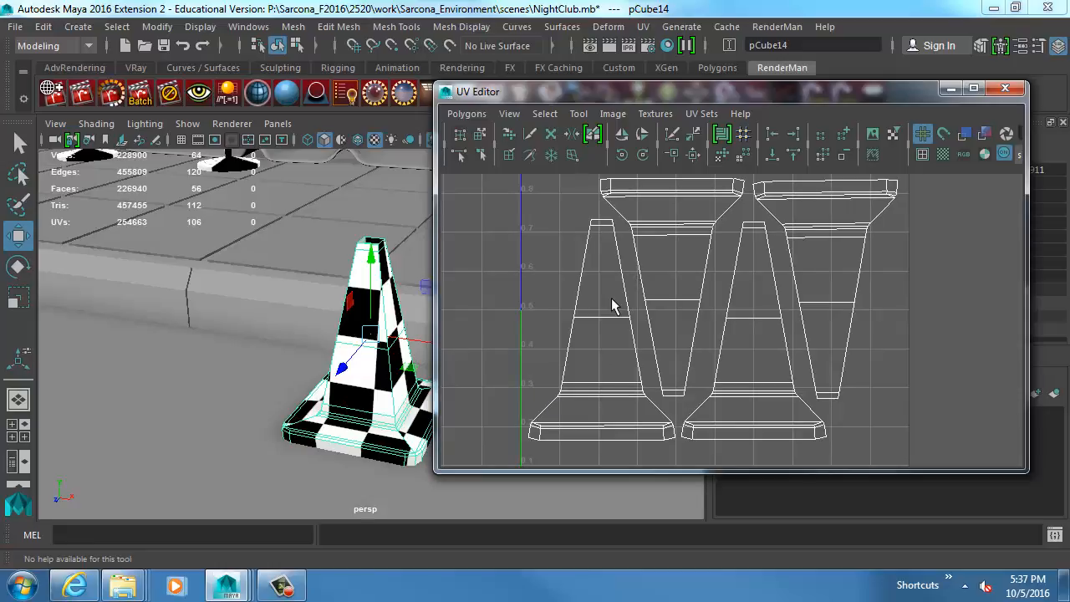
Compare the cone's smoothed and unsmoothed UVs, ending unsmoothed, and move the UV Editor clear of the cone.
alt+drag(329, 317, 298, 322)
key(3)
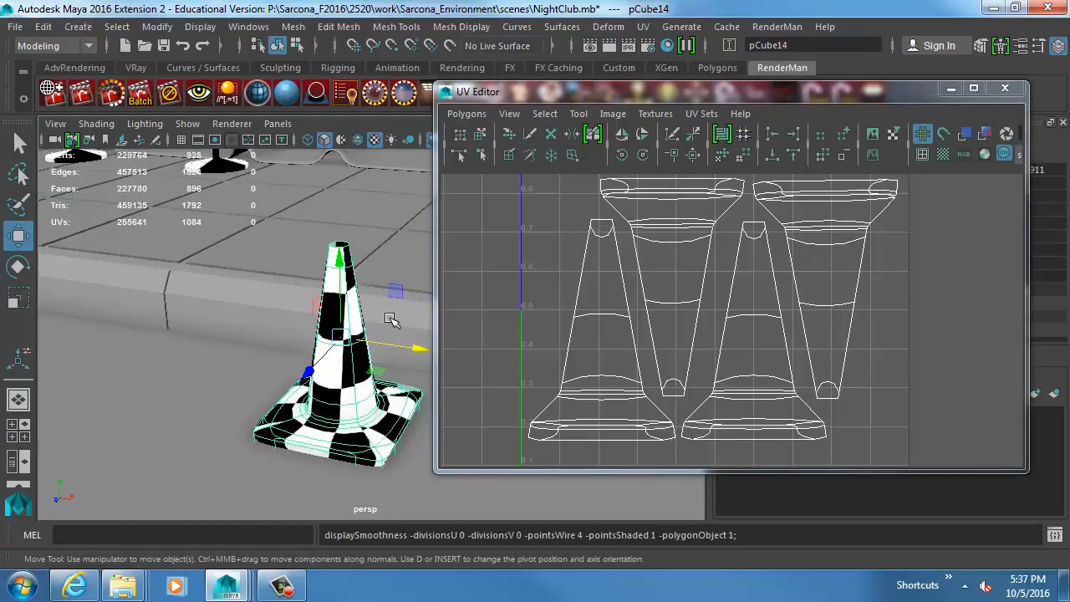
key(1)
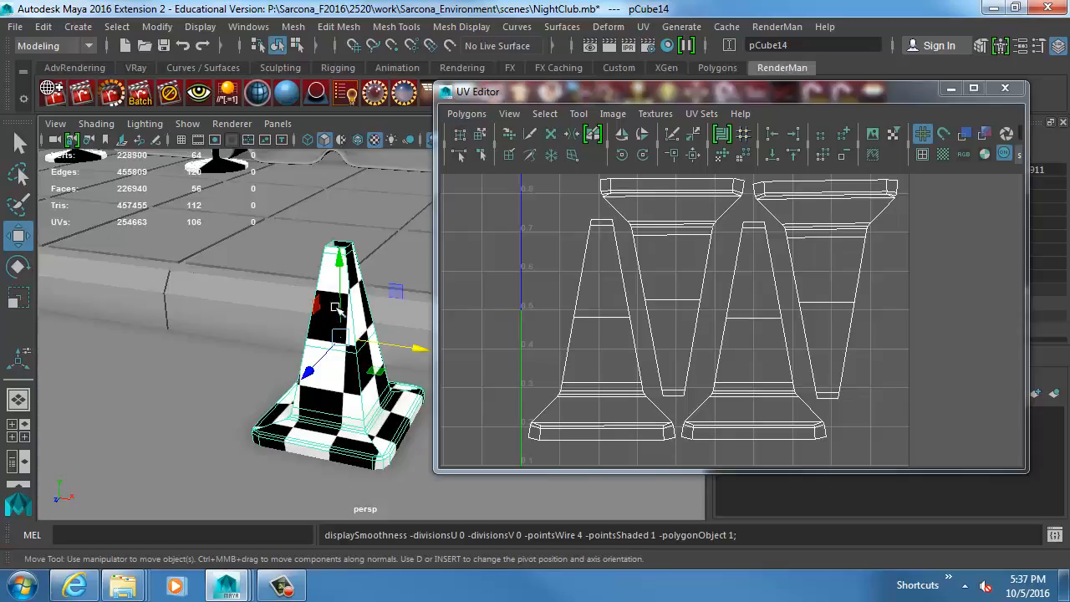
scroll(260, 313, down, 3)
drag(535, 94, 704, 125)
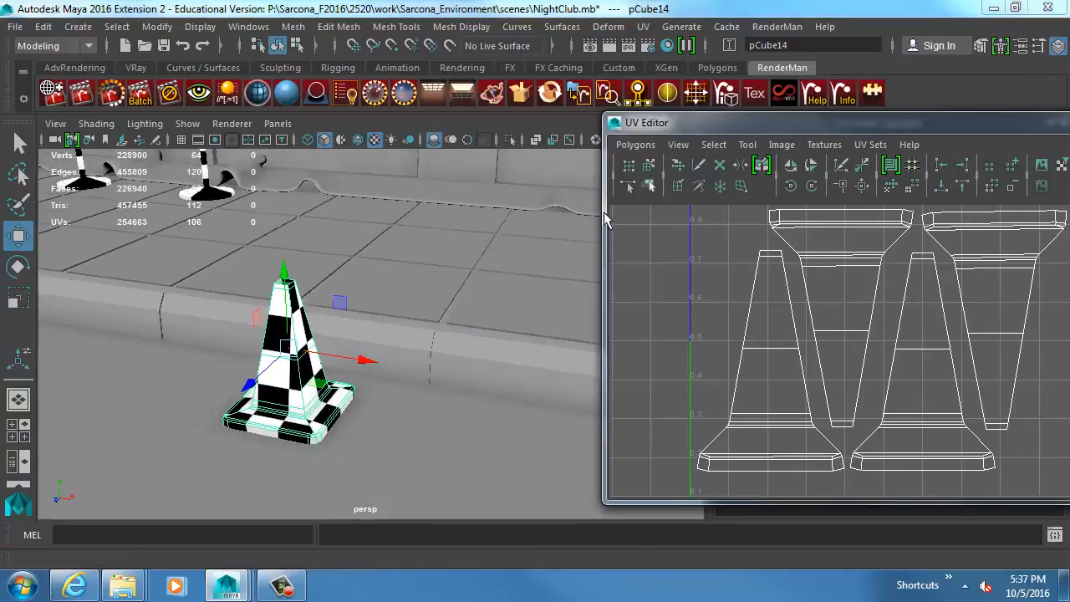
Select the tiled sidewalk and examine its UV layout and the grooves between its tiles.
alt+middle_drag(555, 251, 454, 368)
alt+drag(437, 370, 393, 355)
click(394, 356)
alt+middle_drag(394, 355, 234, 346)
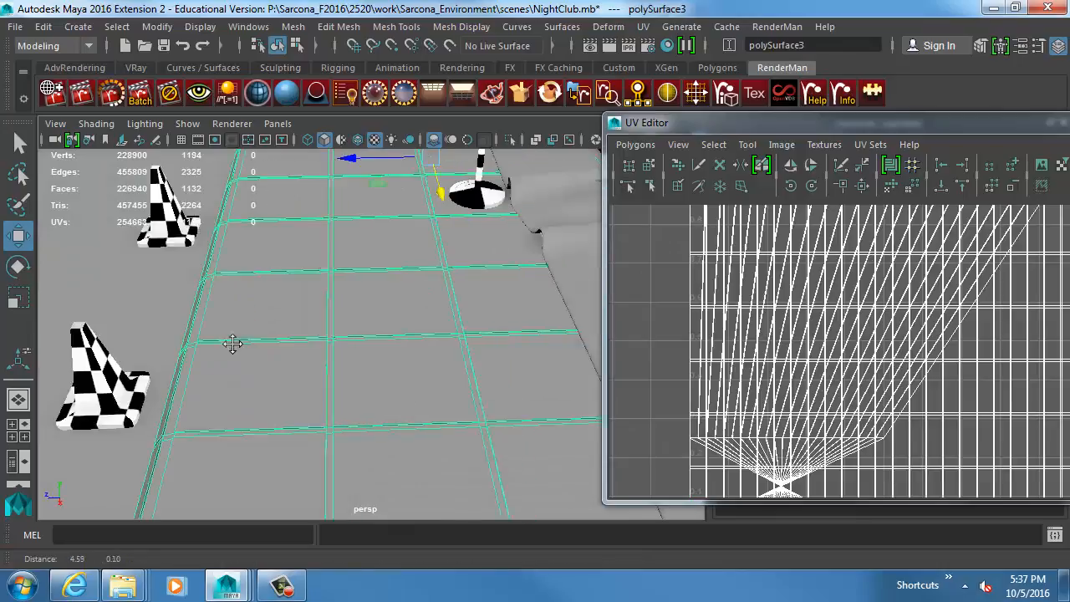
alt+drag(234, 346, 302, 314)
alt+right_drag(302, 314, 338, 321)
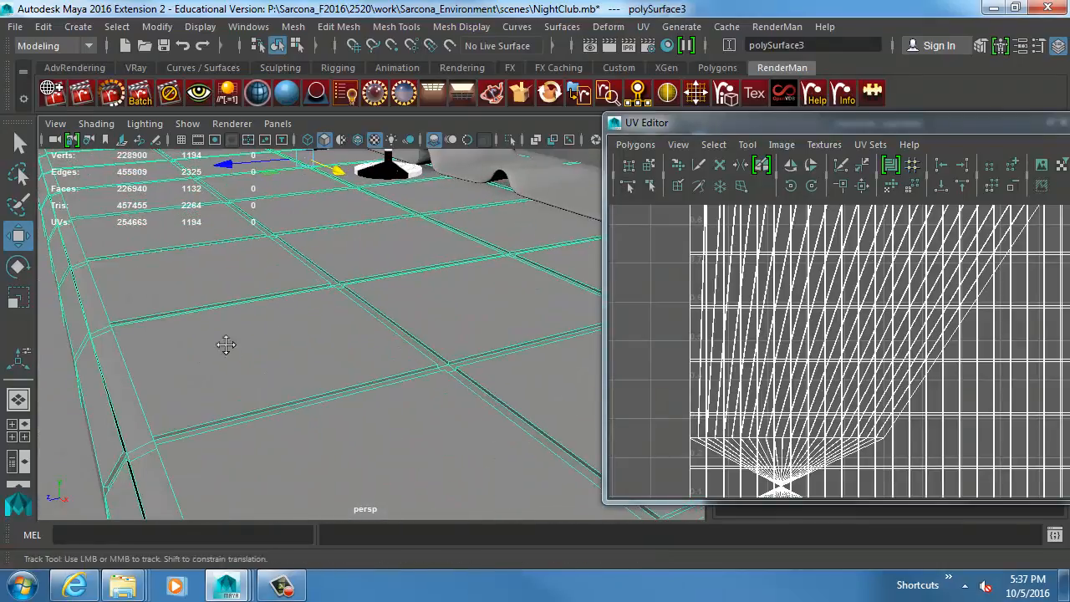
alt+middle_drag(226, 346, 397, 401)
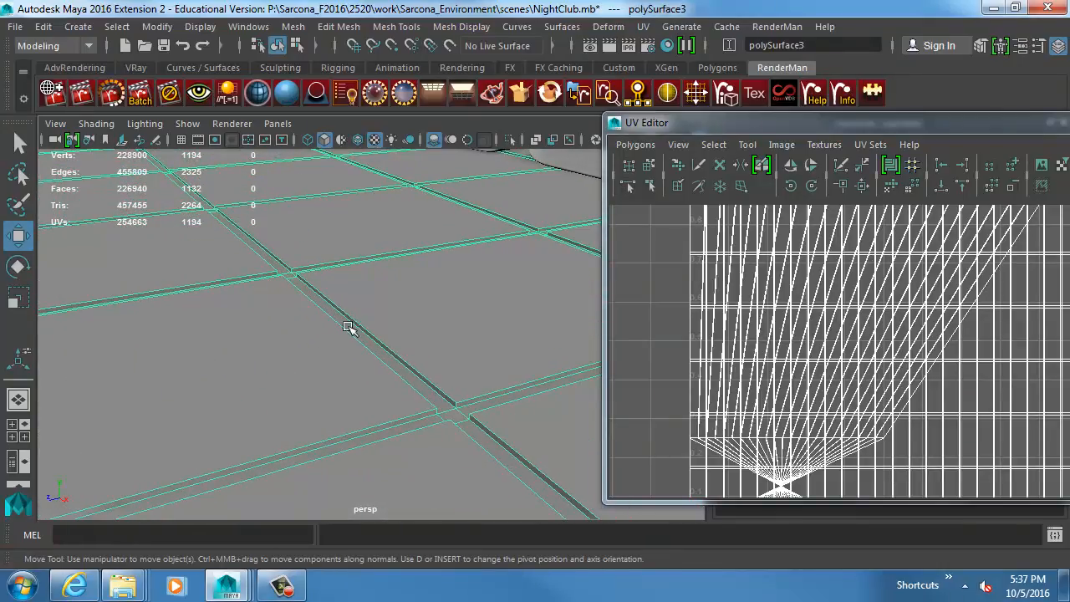
Clear the sidewalk selection and look over the cones, stanchions and nightclub facade for the next prop.
alt+right_drag(405, 345, 157, 370)
click(162, 447)
alt+drag(197, 438, 315, 405)
alt+right_drag(315, 405, 282, 368)
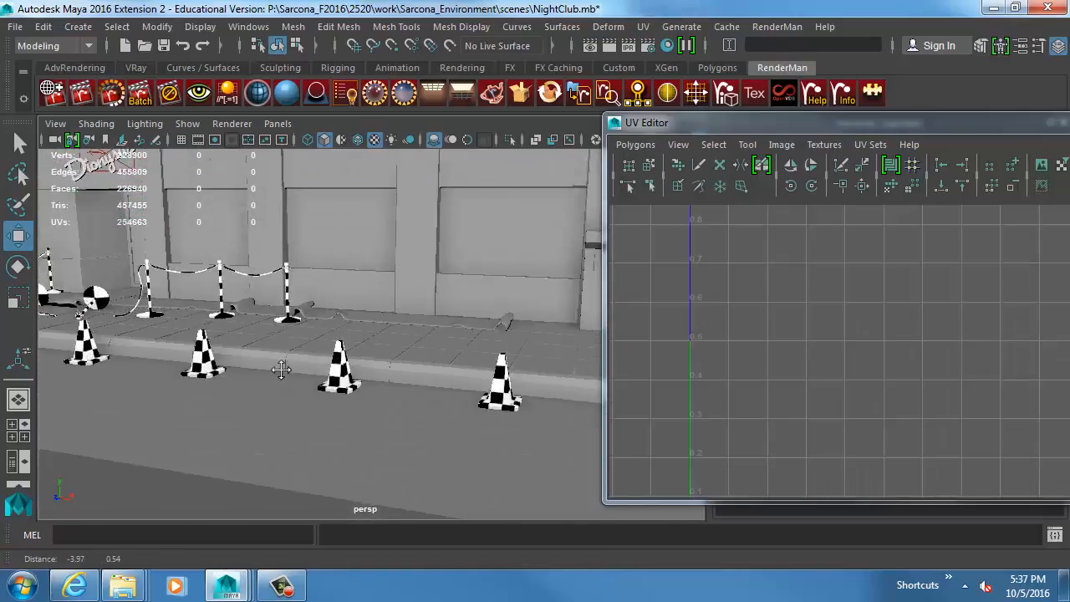
alt+middle_drag(282, 367, 413, 358)
alt+drag(413, 358, 315, 351)
alt+middle_drag(315, 351, 204, 337)
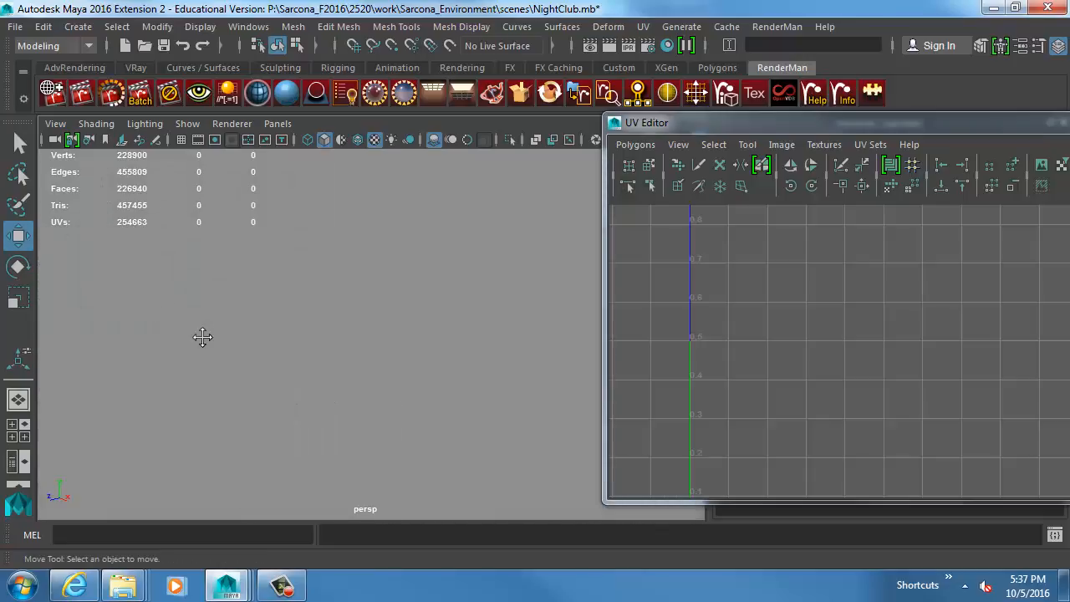
alt+drag(203, 337, 392, 376)
alt+middle_drag(392, 376, 393, 469)
alt+drag(393, 469, 449, 399)
alt+right_drag(449, 398, 284, 361)
alt+middle_drag(284, 361, 491, 363)
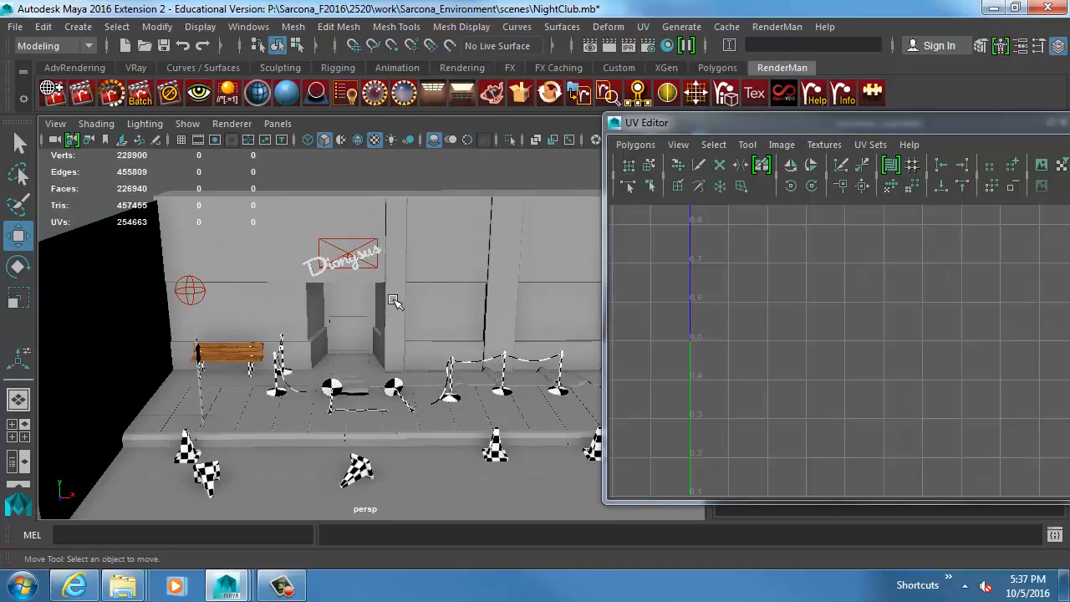
Select and frame the Dionysus sign, examine its UV shells, and close the UV Editor.
click(359, 260)
key(f)
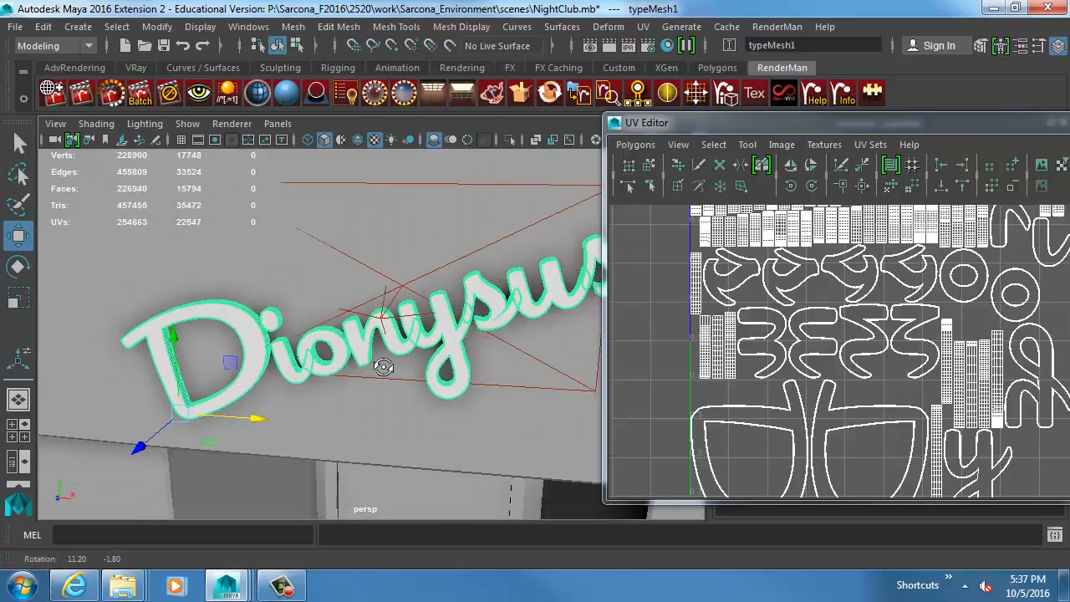
drag(939, 123, 531, 94)
alt+middle_drag(533, 283, 534, 224)
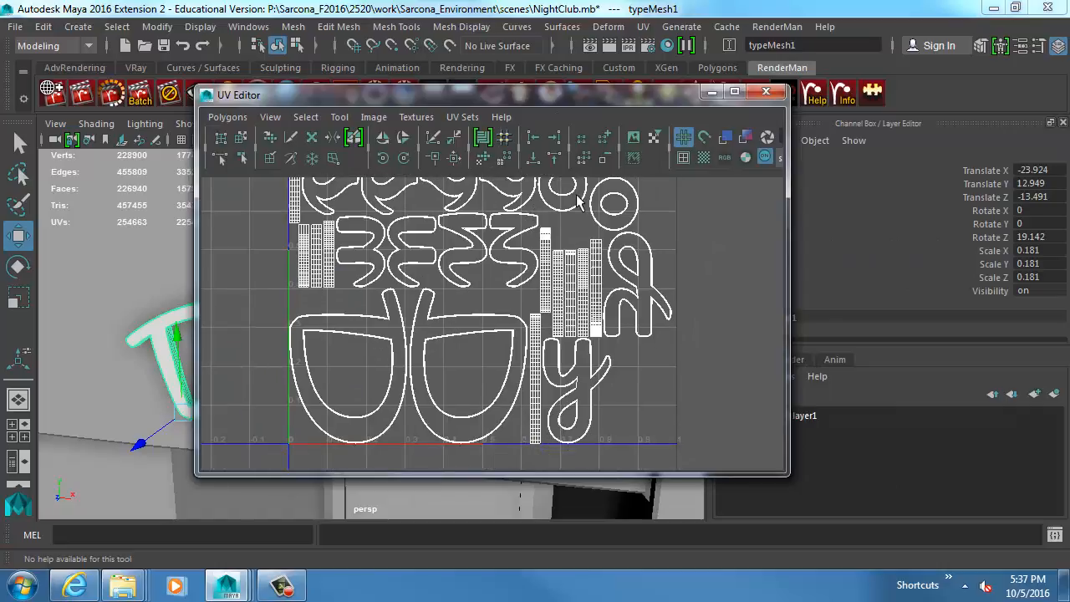
click(765, 91)
Move the Dionysus sign slightly toward the wall to about -13.61 in Translate Z, and deselect it.
alt+drag(592, 334, 485, 289)
drag(215, 334, 213, 334)
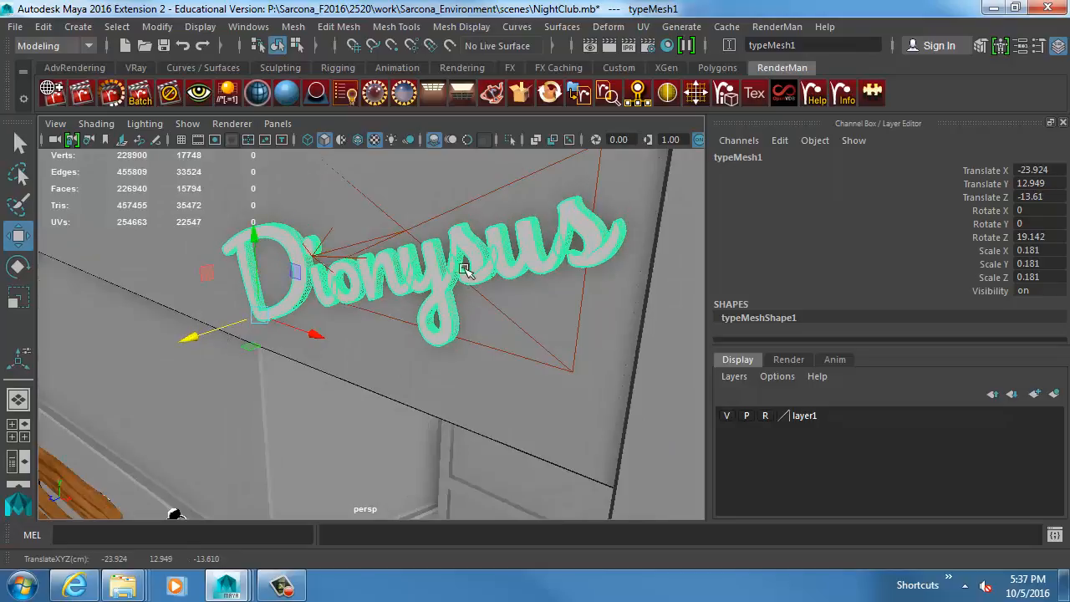
alt+drag(469, 270, 399, 339)
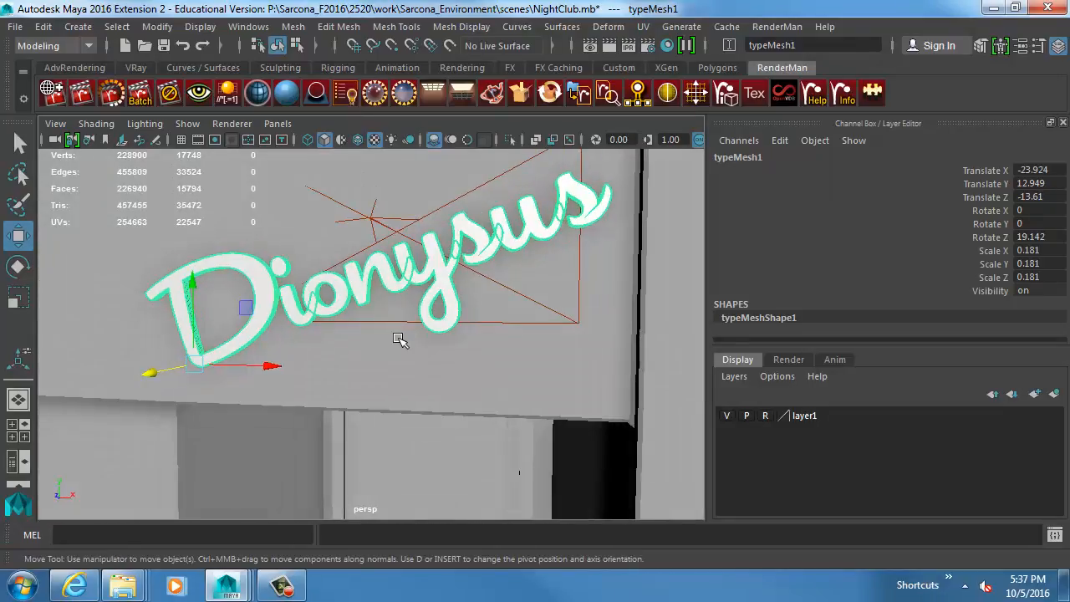
mouse_move(558, 374)
alt+right_down()
mouse_move(213, 356)
mouse_move(490, 320)
mouse_move(488, 376)
alt+right_up()
click(437, 210)
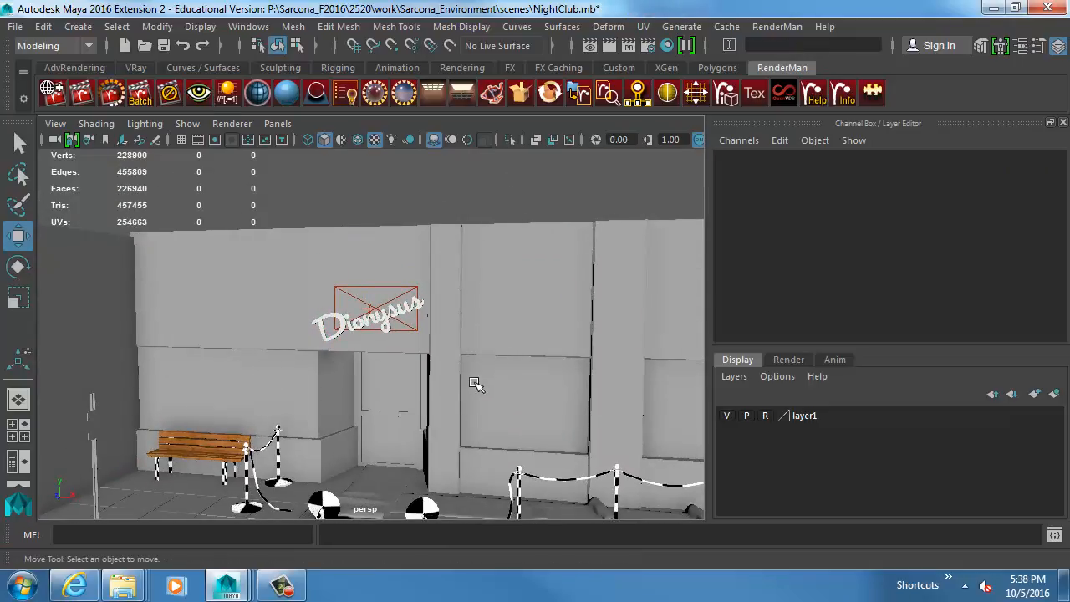
Select and frame the street sign's post and its small rectangular panel near the bench to examine them.
alt+middle_drag(419, 408, 444, 324)
alt+drag(368, 376, 320, 394)
click(123, 341)
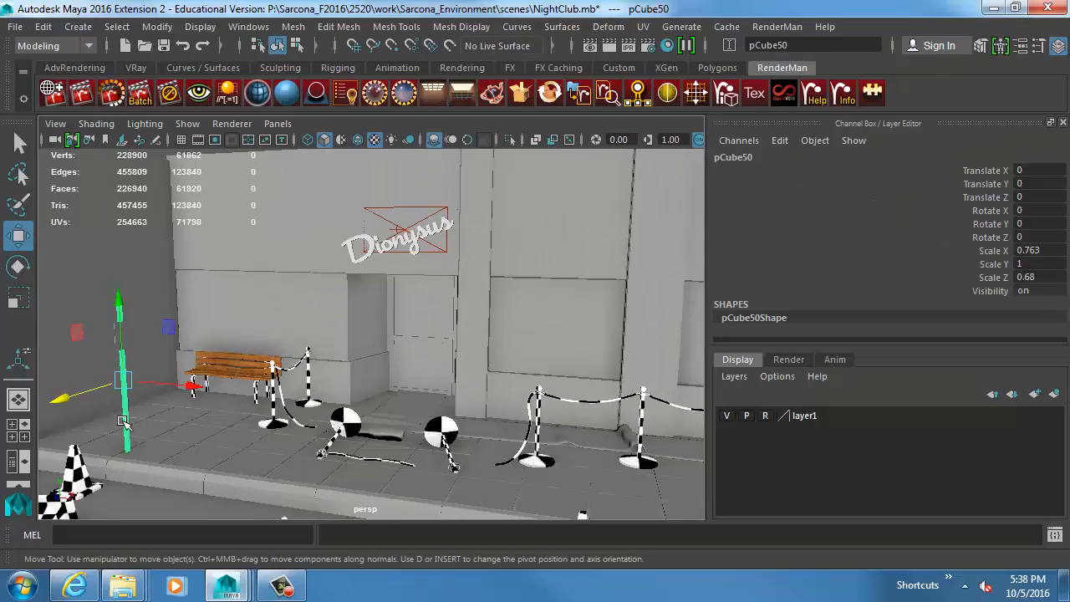
key(f)
alt+drag(361, 257, 406, 239)
click(358, 213)
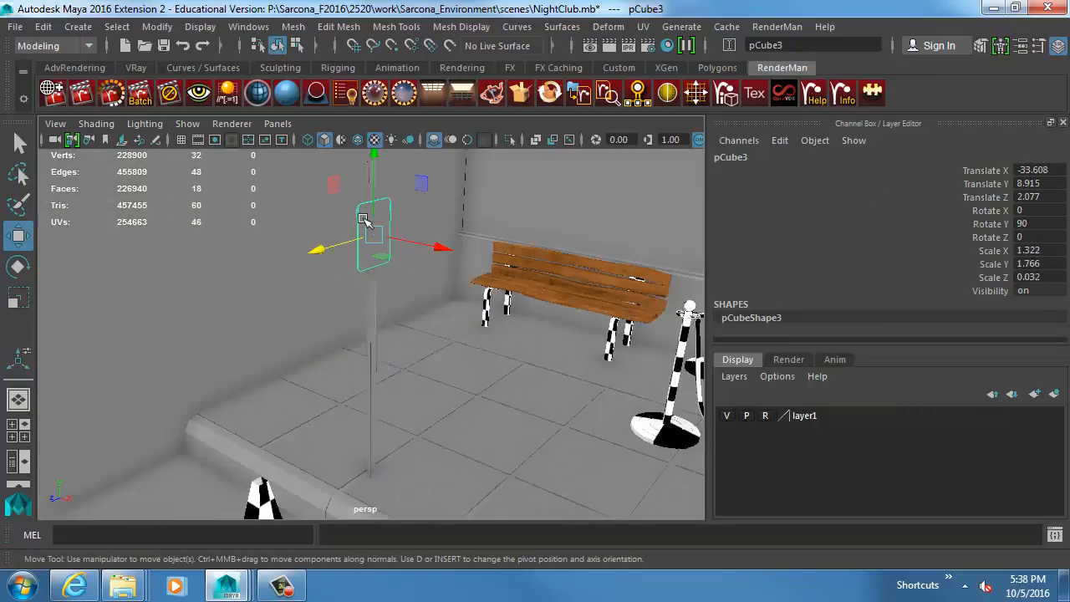
key(f)
alt+drag(525, 278, 473, 296)
alt+right_drag(473, 296, 177, 277)
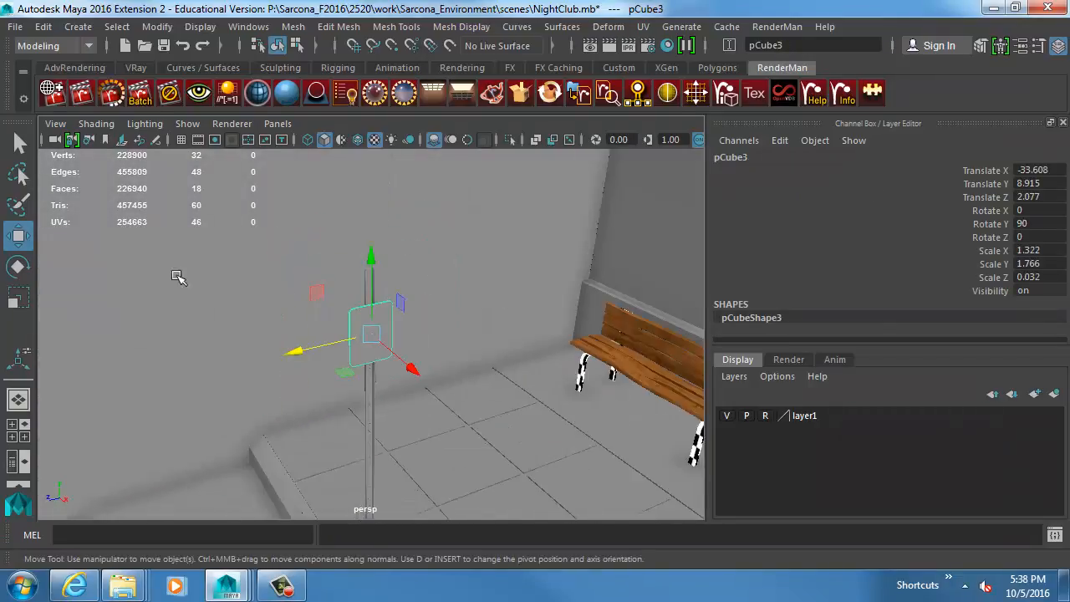
alt+right_drag(464, 359, 409, 349)
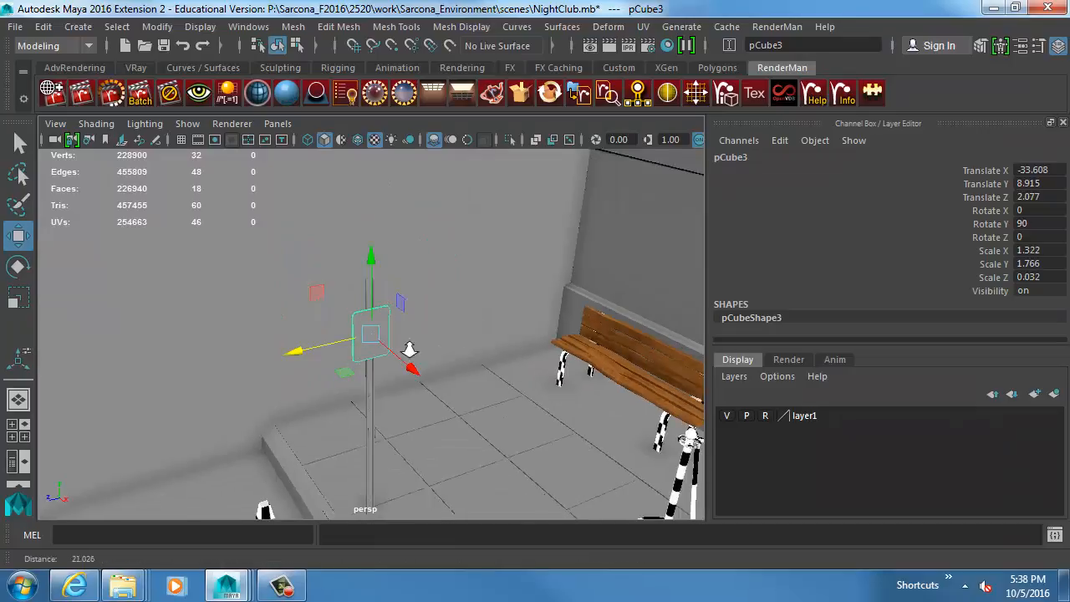
Select the street sign's post and examine the hole and folded edges at its upper end up close.
click(370, 400)
ctrl+alt+drag(341, 245, 394, 307)
ctrl+alt+drag(321, 268, 458, 369)
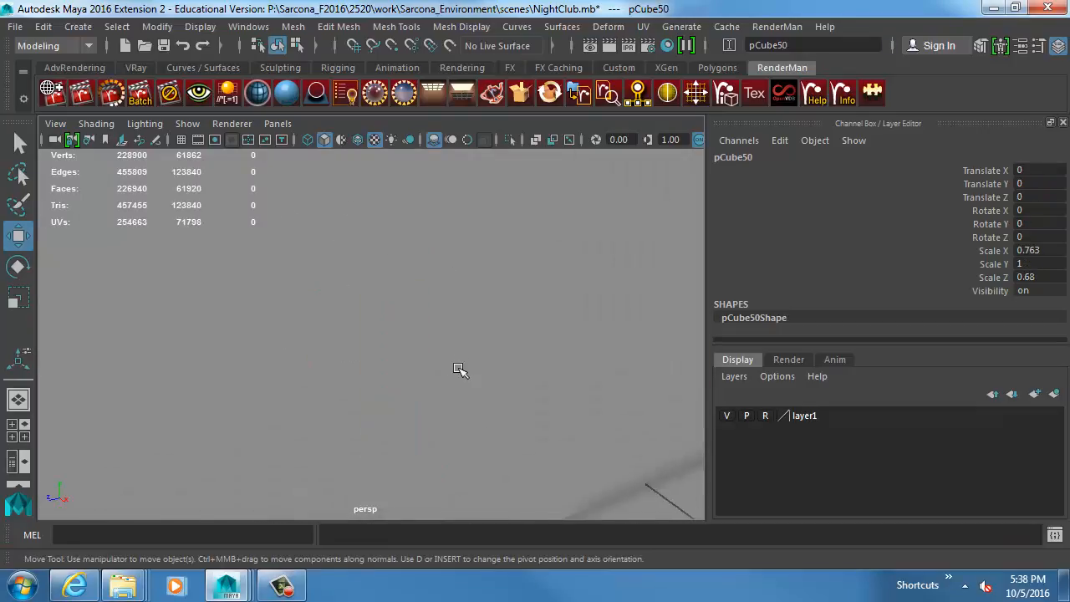
alt+right_drag(437, 387, 329, 372)
mouse_move(371, 365)
alt+mouse_down()
mouse_move(359, 365)
mouse_move(370, 370)
alt+mouse_up()
alt+middle_drag(369, 370, 428, 405)
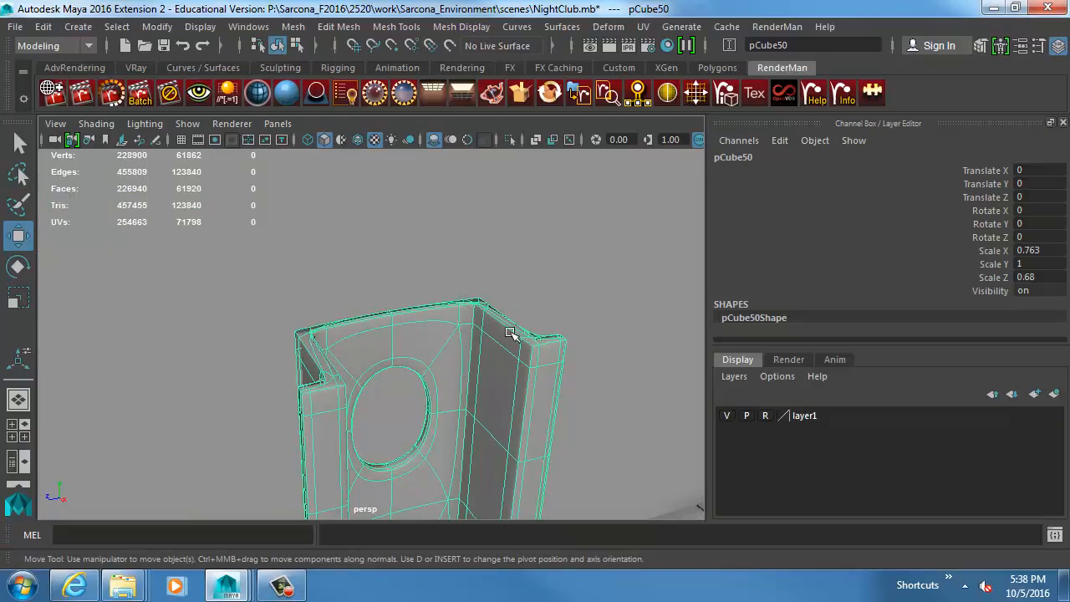
Create a polygon cube at the scene origin with a scale of 1.
click(78, 27)
mouse_move(125, 77)
click(359, 104)
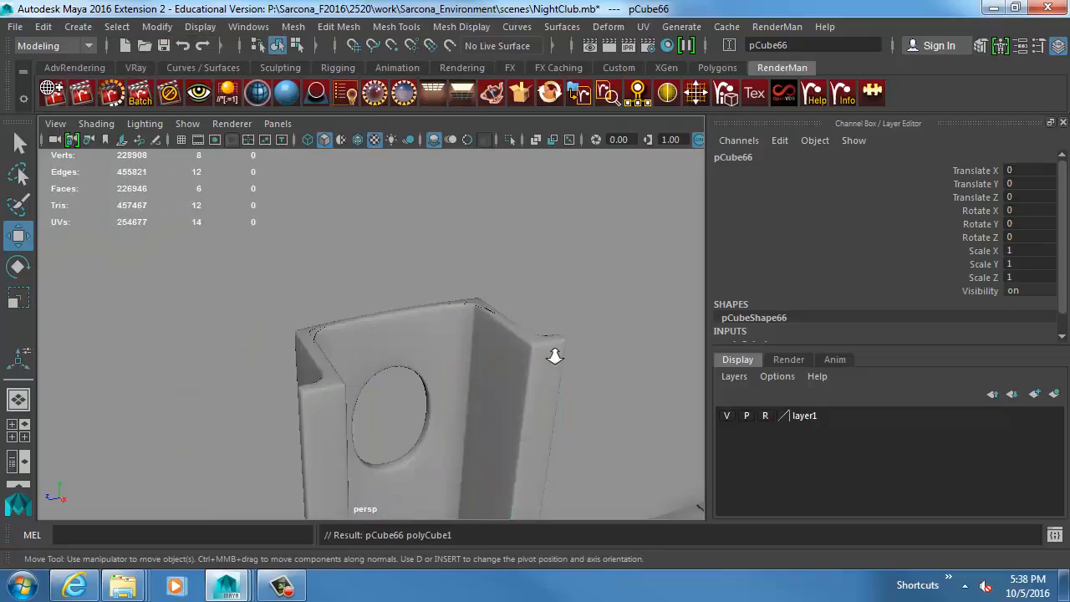
alt+right_drag(554, 354, 204, 371)
alt+middle_drag(528, 447, 502, 336)
alt+right_drag(501, 336, 508, 423)
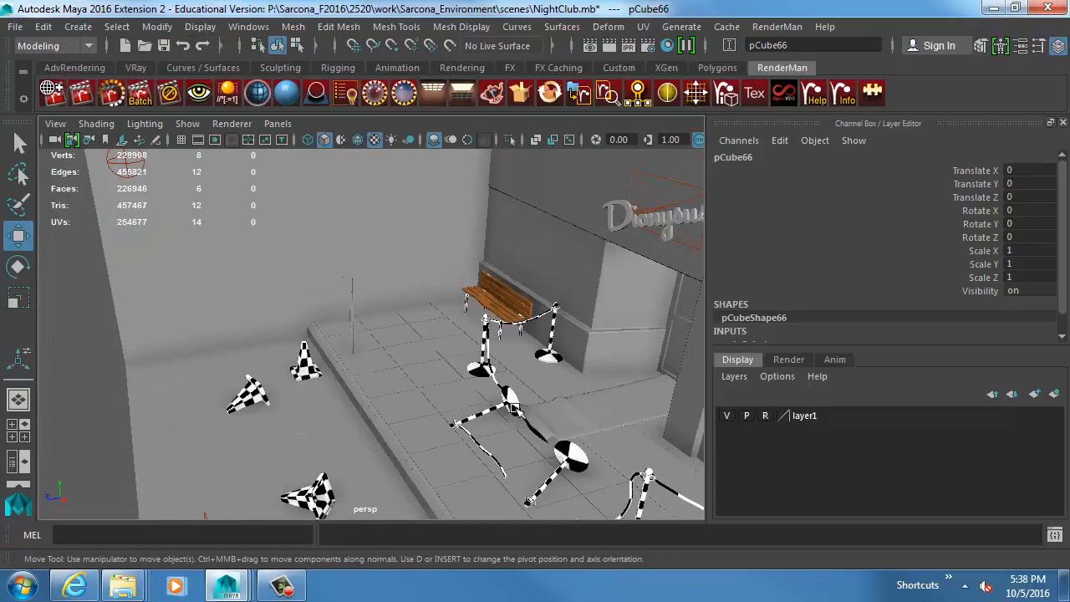
Raise the new cube above the sidewalk to about 3.795 in Translate Y and scale it uniformly to about 1.464.
alt+middle_drag(508, 423, 470, 343)
alt+drag(469, 343, 504, 393)
alt+middle_drag(523, 495, 450, 383)
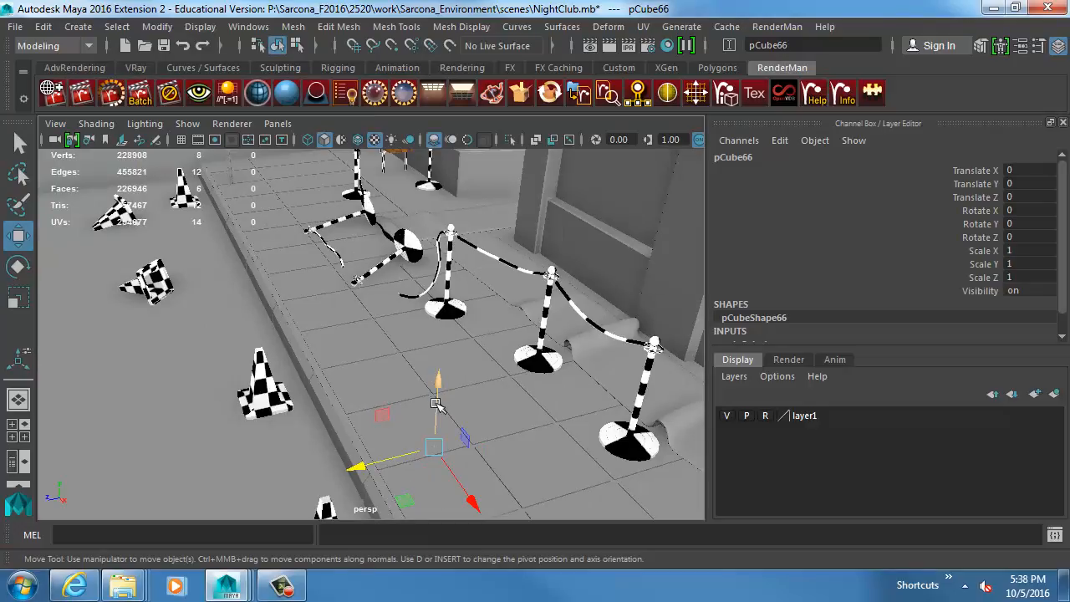
drag(436, 398, 371, 383)
key(r)
key(w)
key(f)
Delete the cube's top, bottom and one side face, leaving a U-shaped strip of three upright walls.
right_drag(409, 316, 407, 381)
click(390, 354)
key(Delete)
alt+drag(360, 418, 365, 322)
right_drag(366, 323, 384, 281)
Narrow the U-shaped strip along X to a Scale X of about 0.61.
key(r)
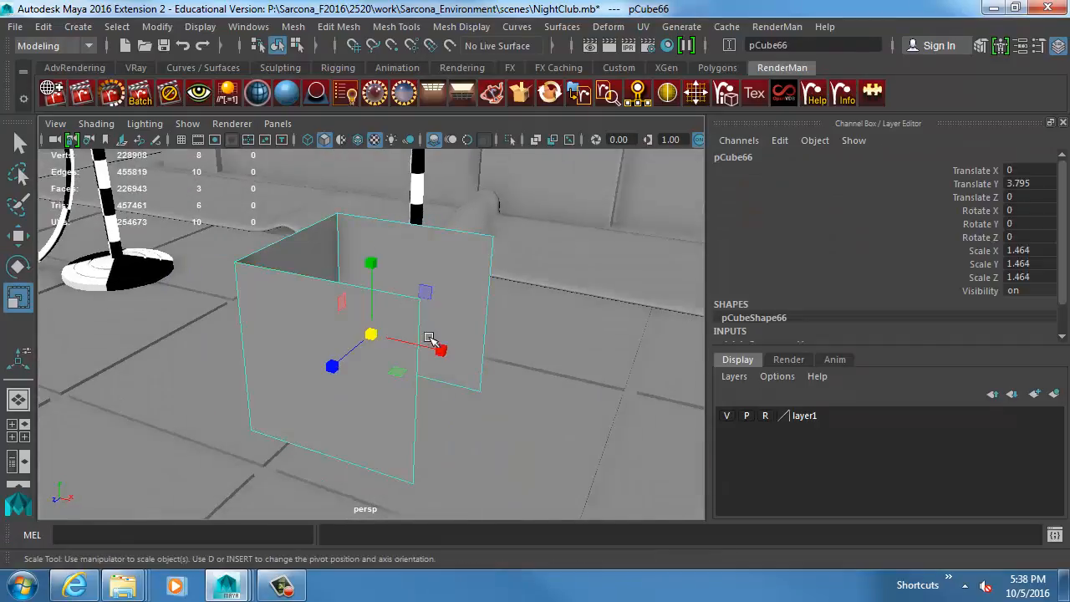
drag(406, 350, 298, 317)
right_drag(298, 318, 277, 279)
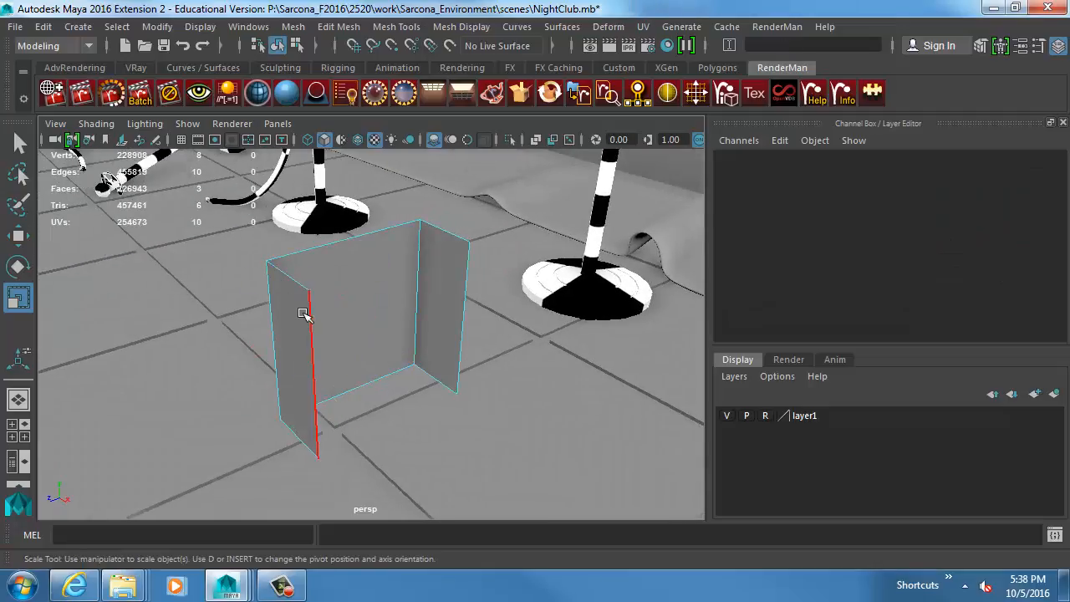
Extrude the strip's two free vertical edges outward along Z to form a flat flange on each side.
click(306, 317)
shift+click(456, 303)
key(ctrl+e)
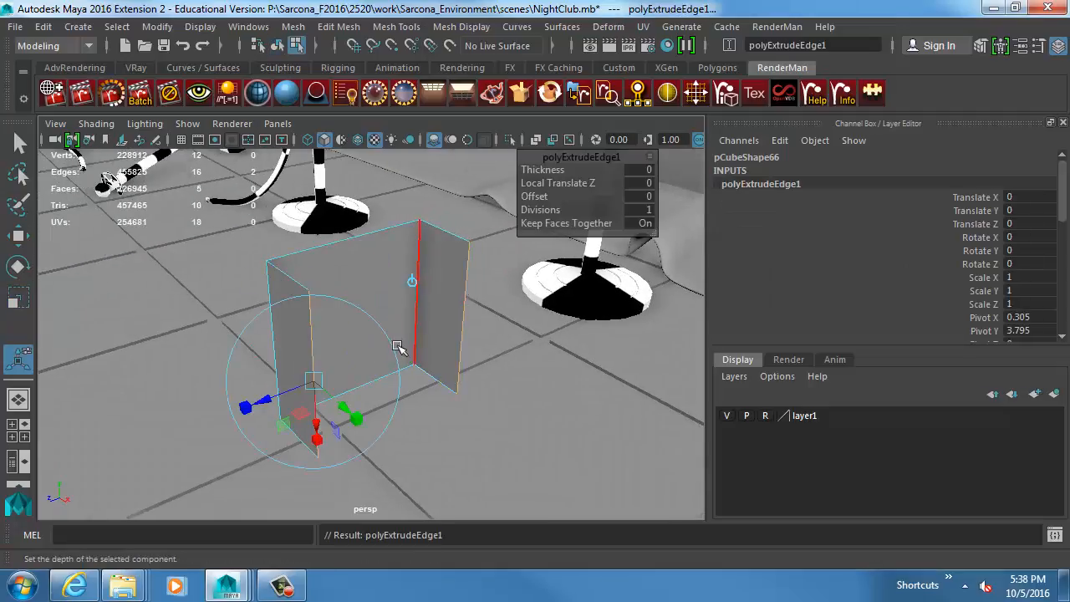
drag(276, 397, 133, 432)
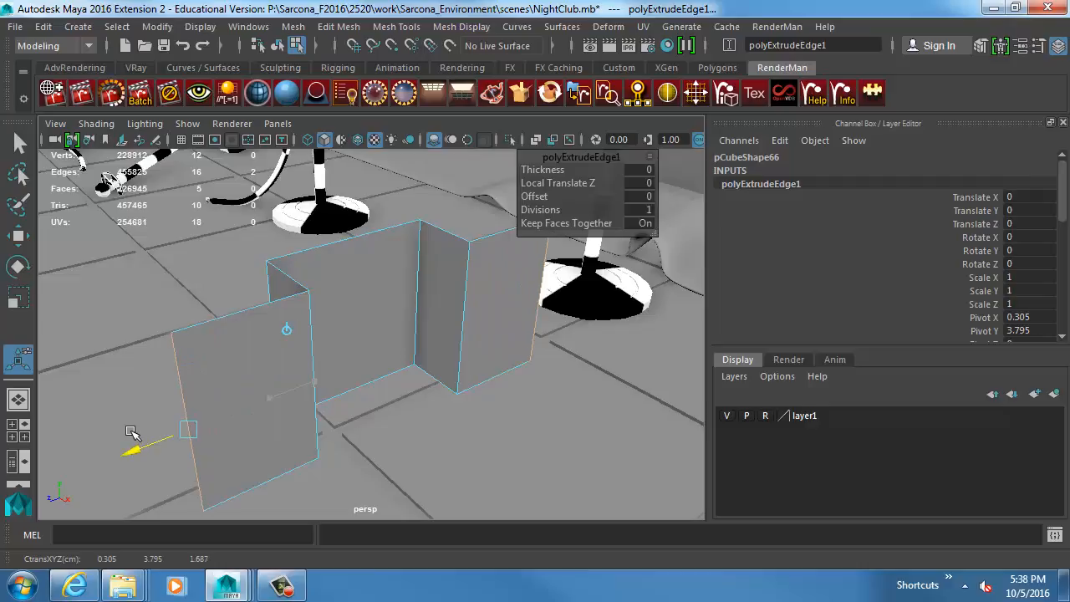
alt+drag(413, 327, 366, 351)
right_drag(366, 351, 373, 314)
alt+drag(372, 312, 314, 288)
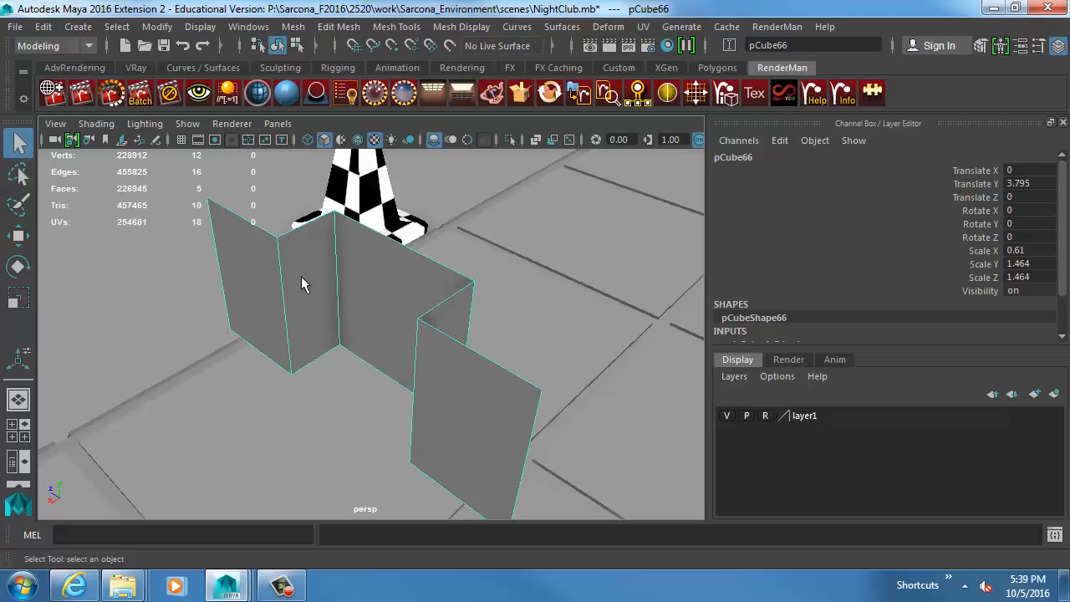
Insert a horizontal edge loop around the whole bracket and a vertical edge loop through its middle panel.
alt+drag(300, 284, 411, 267)
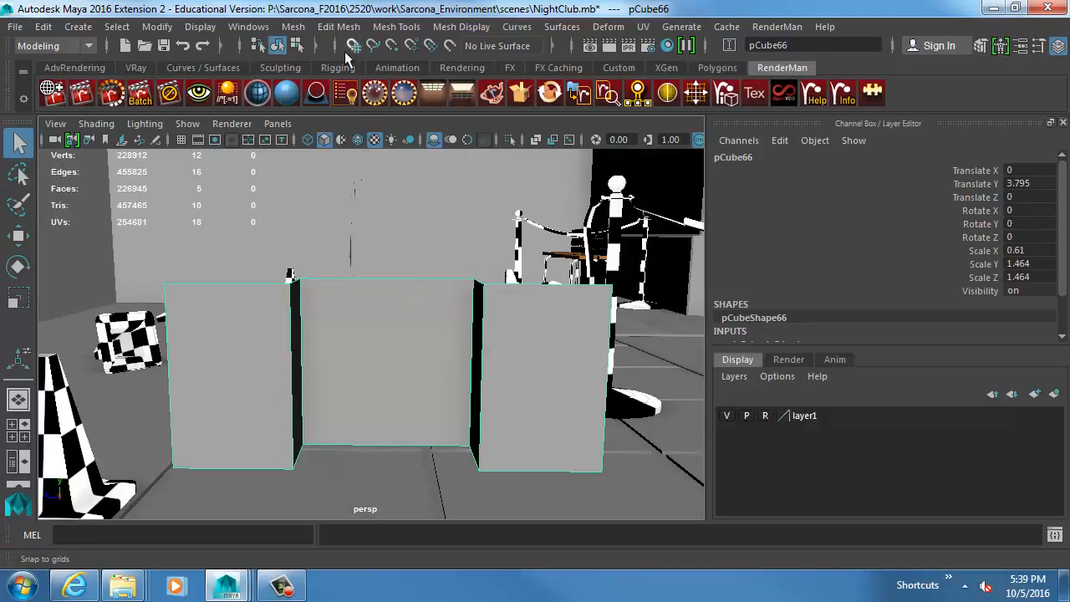
click(358, 29)
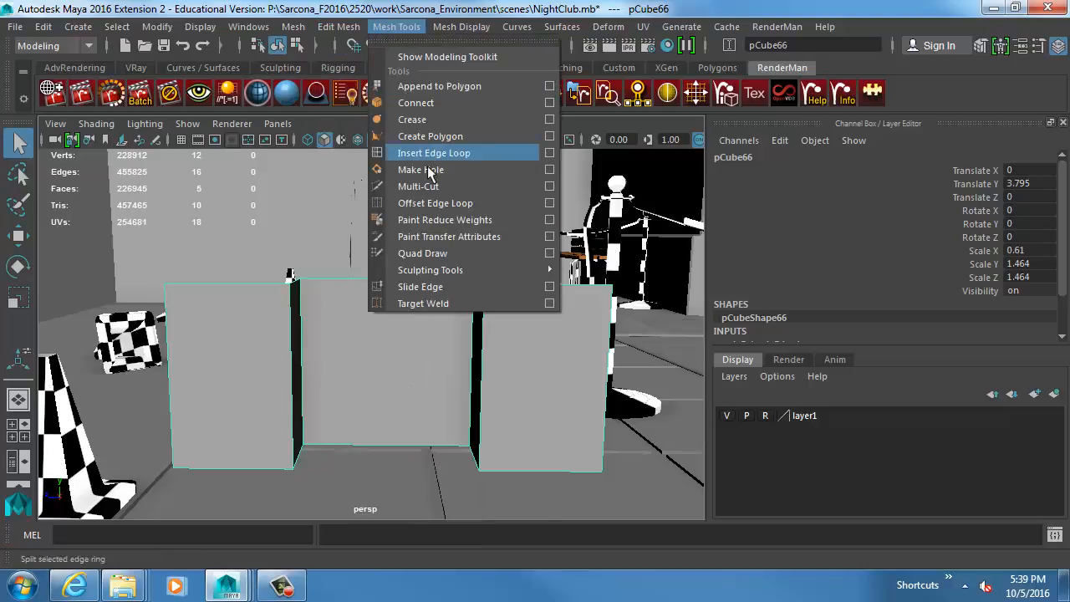
click(434, 153)
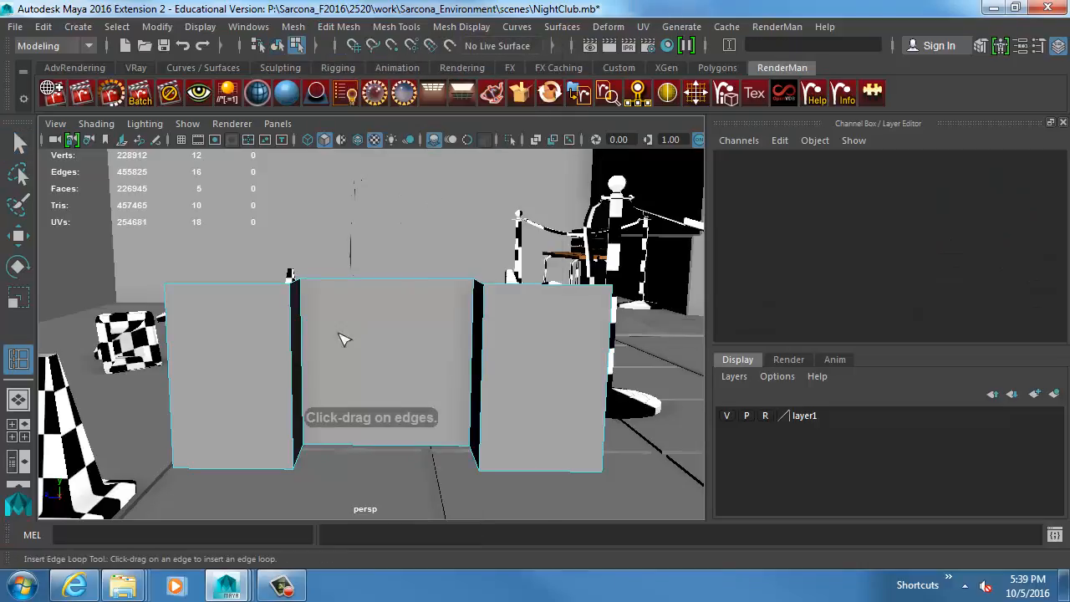
click(294, 374)
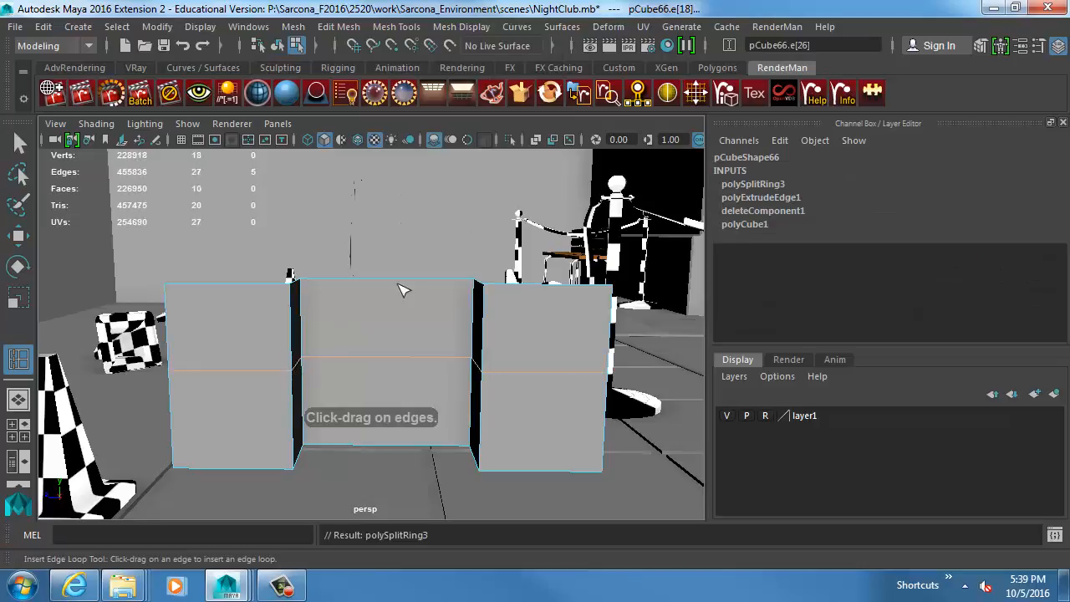
click(397, 285)
key(w)
Center both new edge loops by setting the Weight of each split ring to 0.5.
double_click(773, 198)
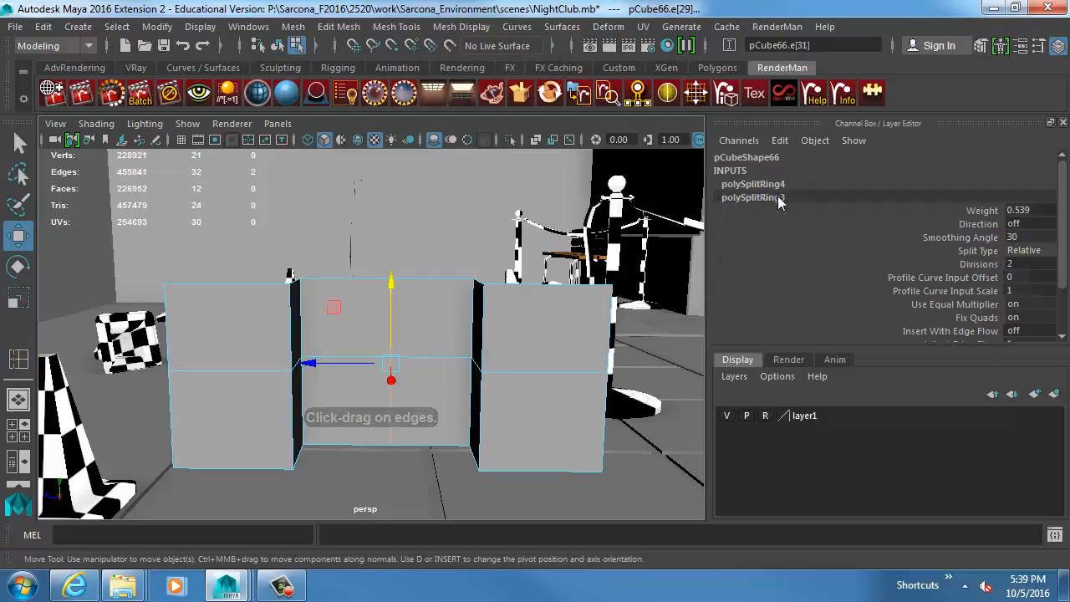
click(1037, 212)
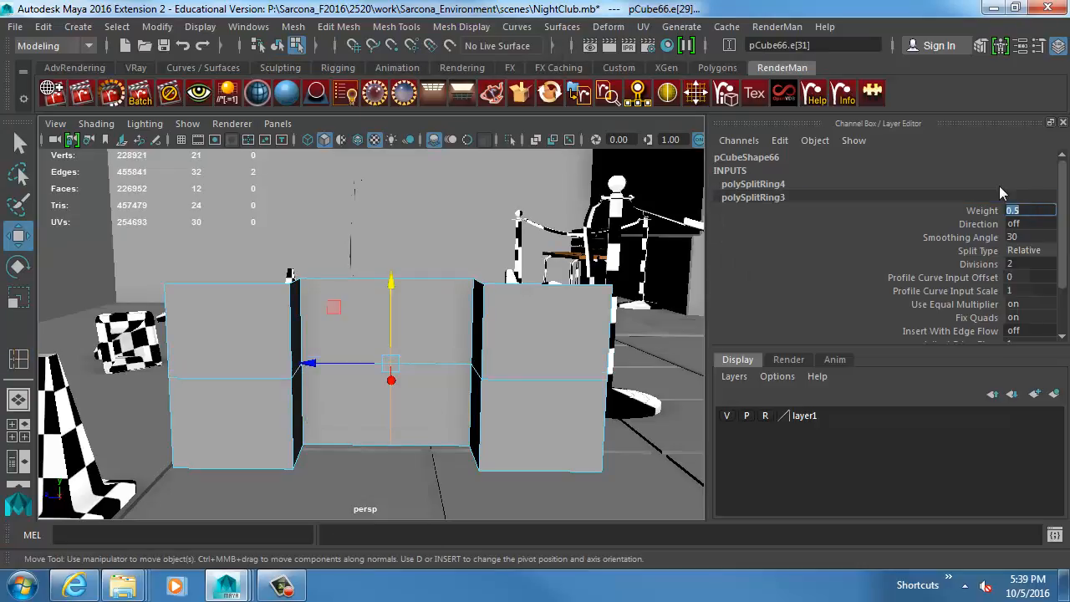
click(999, 185)
double_click(1019, 170)
text(0.5)
key(Return)
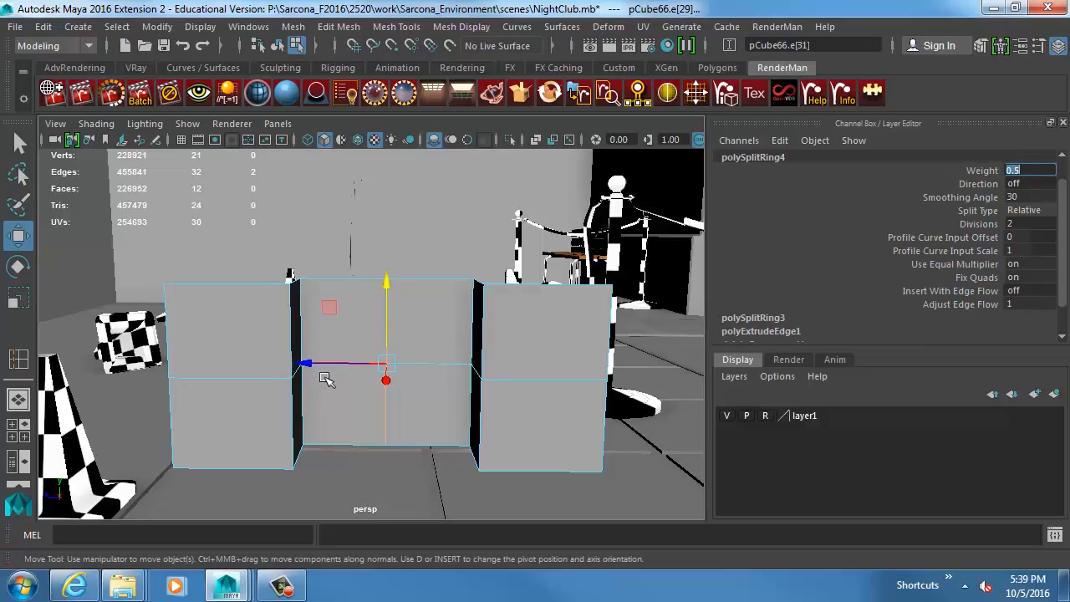
Try inserting two more horizontal edge loops, one above and one below the bracket's middle loop, and undo both.
scroll(403, 337, up, 3)
alt+drag(308, 329, 371, 358)
right_drag(382, 322, 373, 147)
click(324, 332)
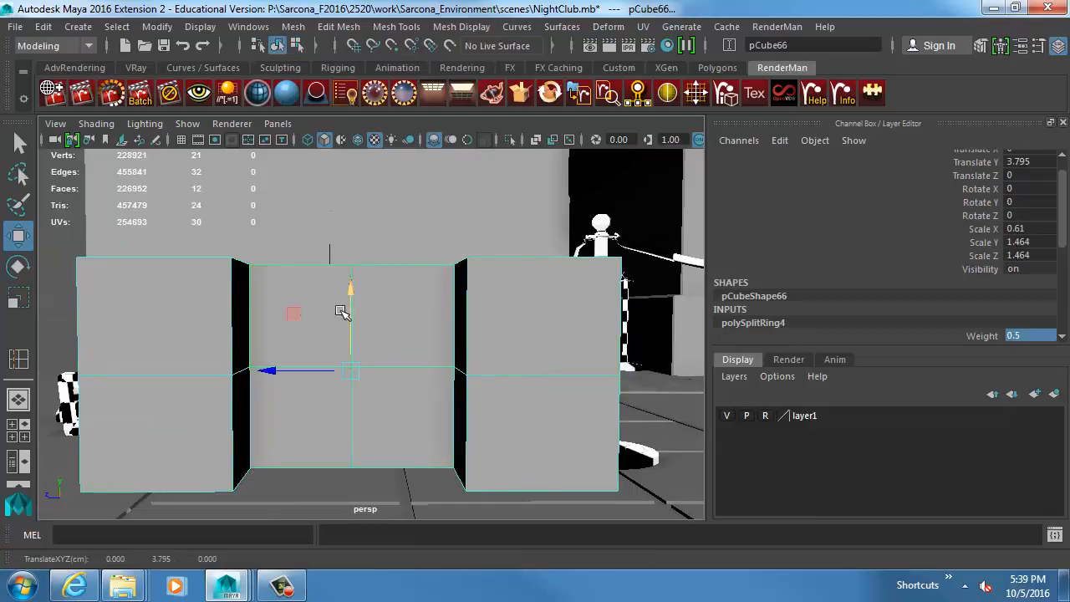
key(y)
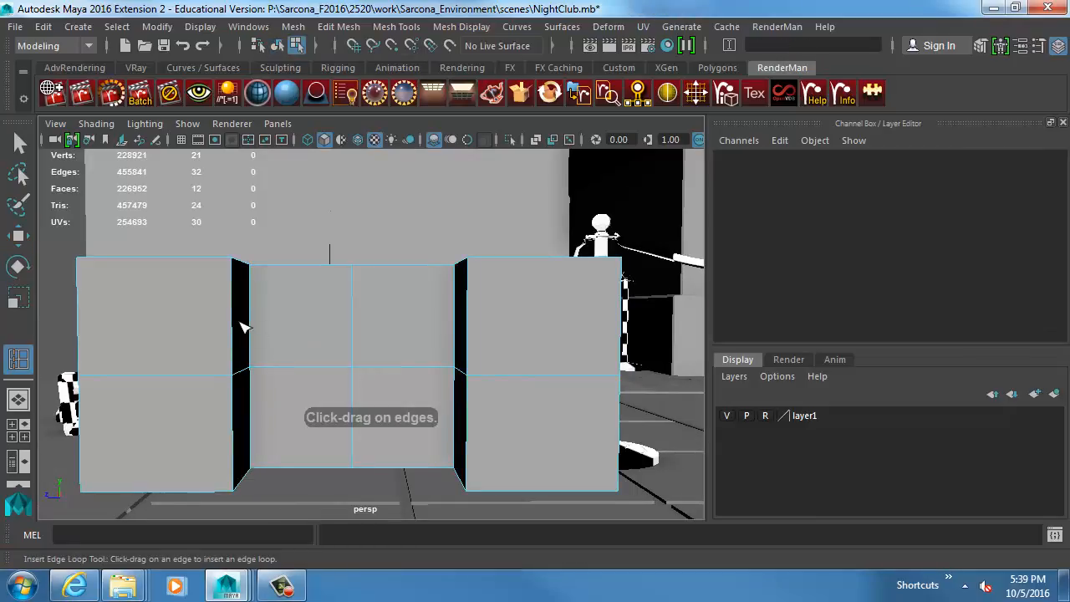
click(240, 324)
click(240, 448)
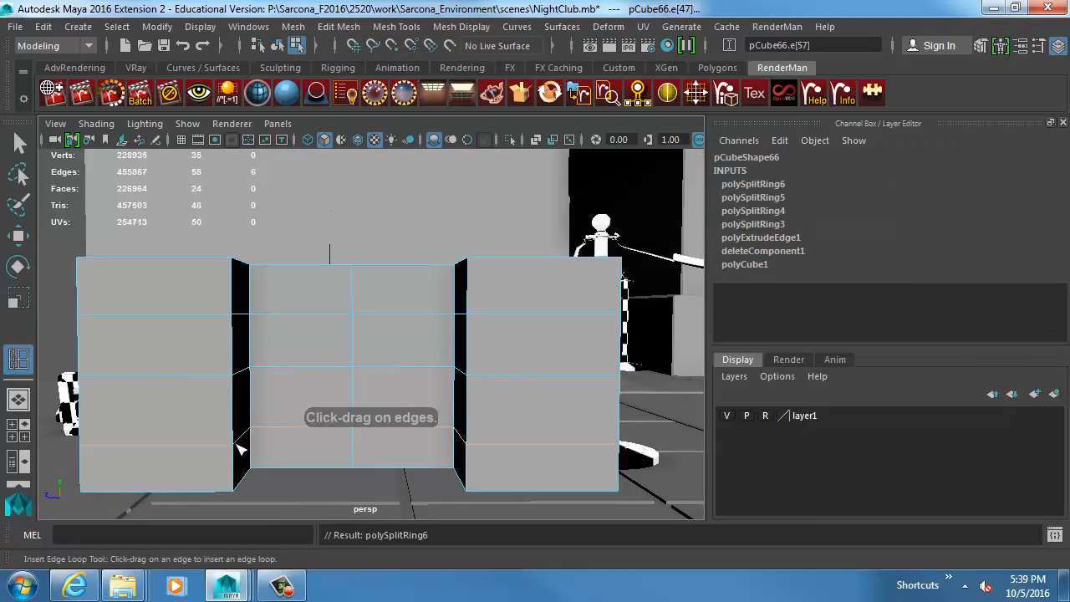
key(ctrl+z)
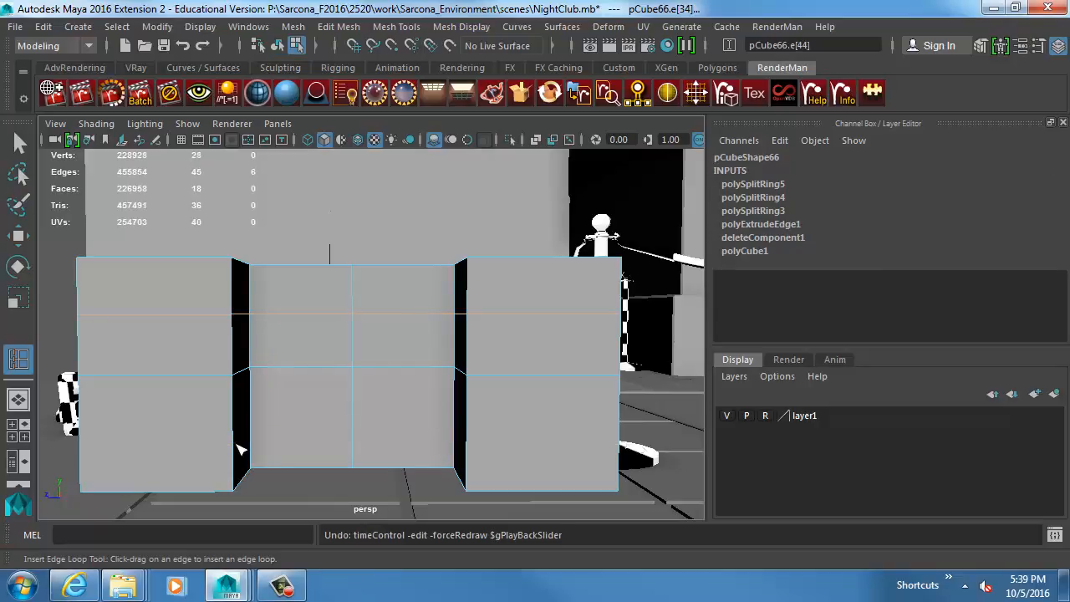
key(ctrl+z)
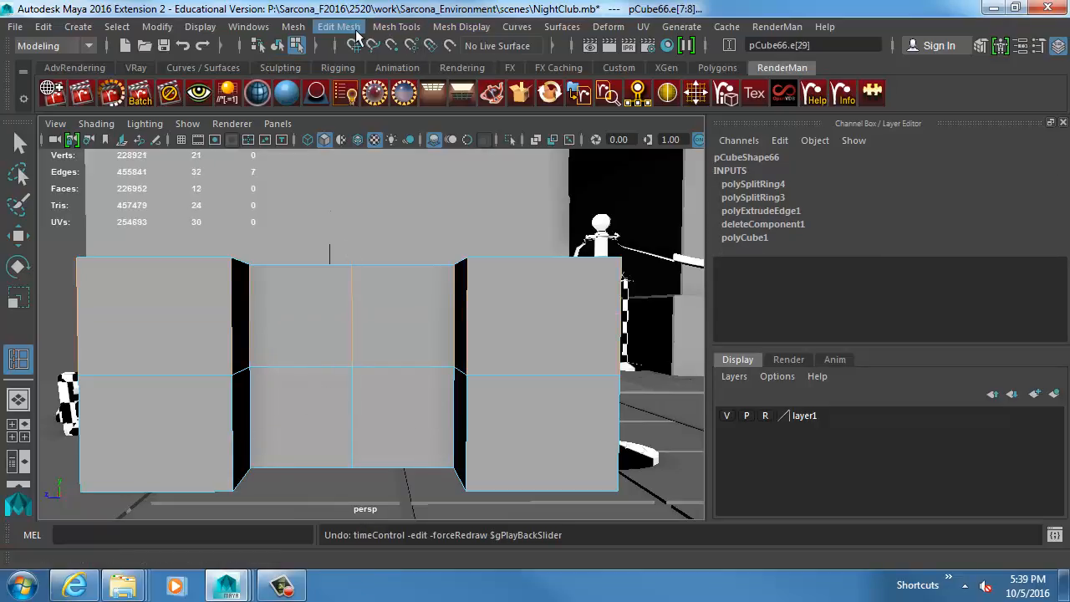
Cut two crossing diagonals from corner to corner through the center of the bracket's middle panel with Multi-Cut.
key(w)
click(394, 27)
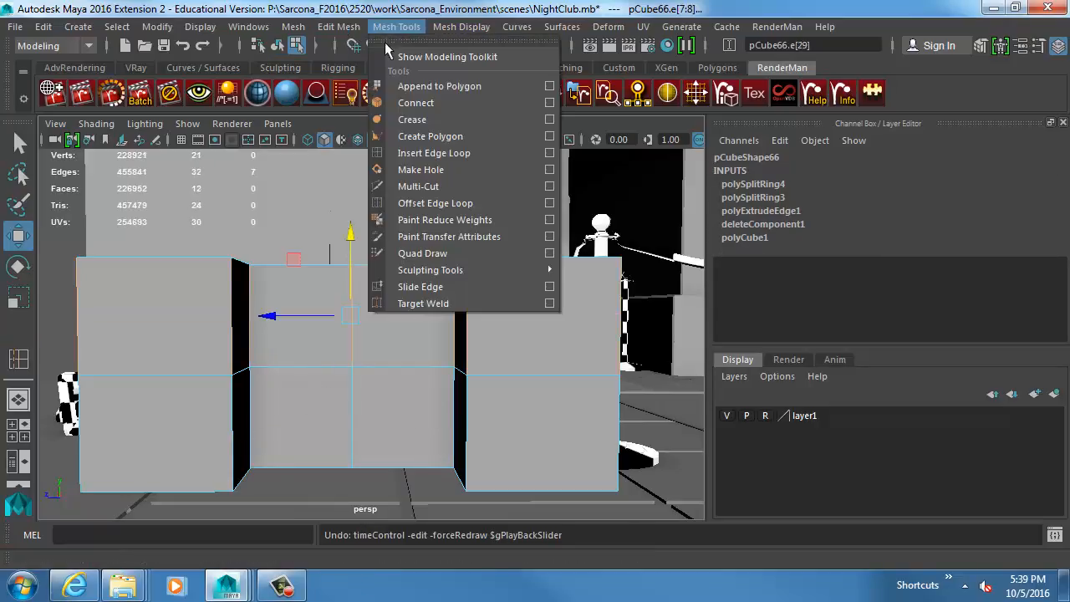
click(434, 186)
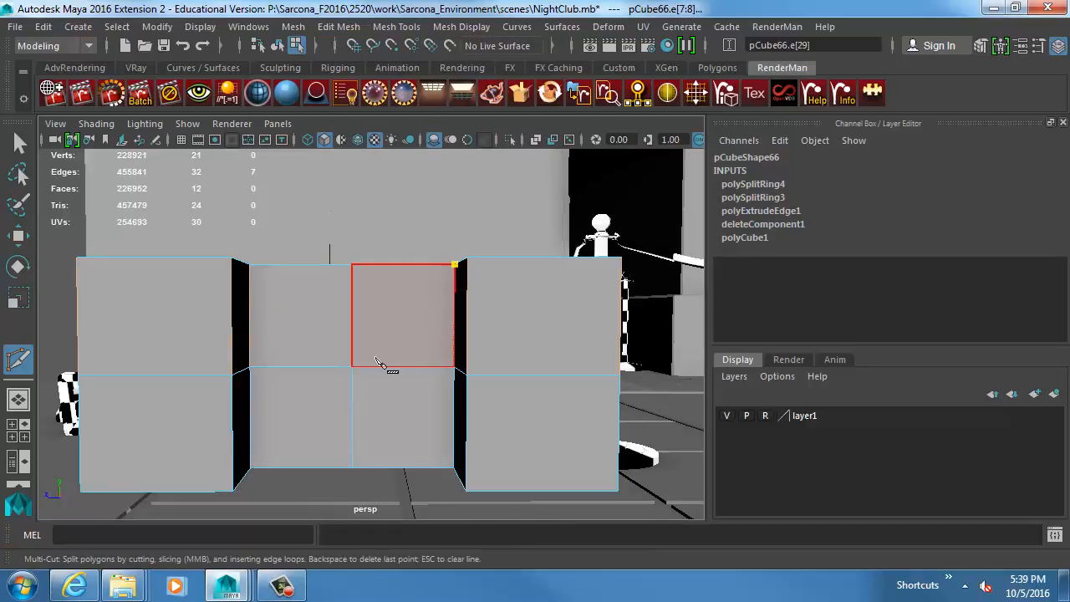
click(253, 468)
key(Return)
click(249, 266)
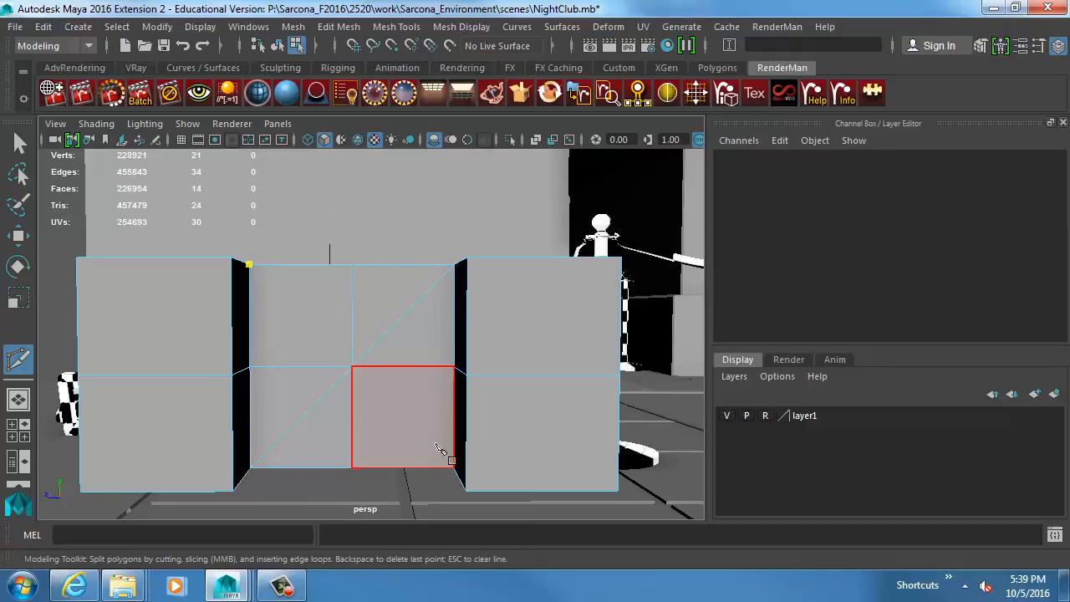
click(453, 468)
key(Return)
alt+drag(379, 391, 376, 349)
key(w)
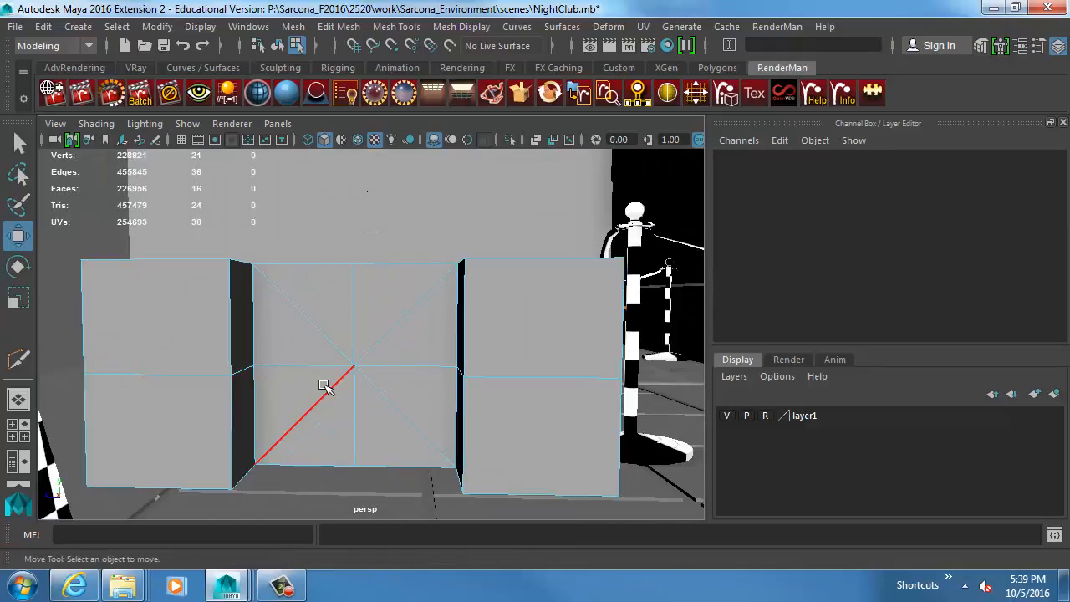
Cut a closed eight-sided ring around the middle panel's center with Multi-Cut, placing one point on each radiating edge.
alt+drag(341, 384, 338, 359)
key(g)
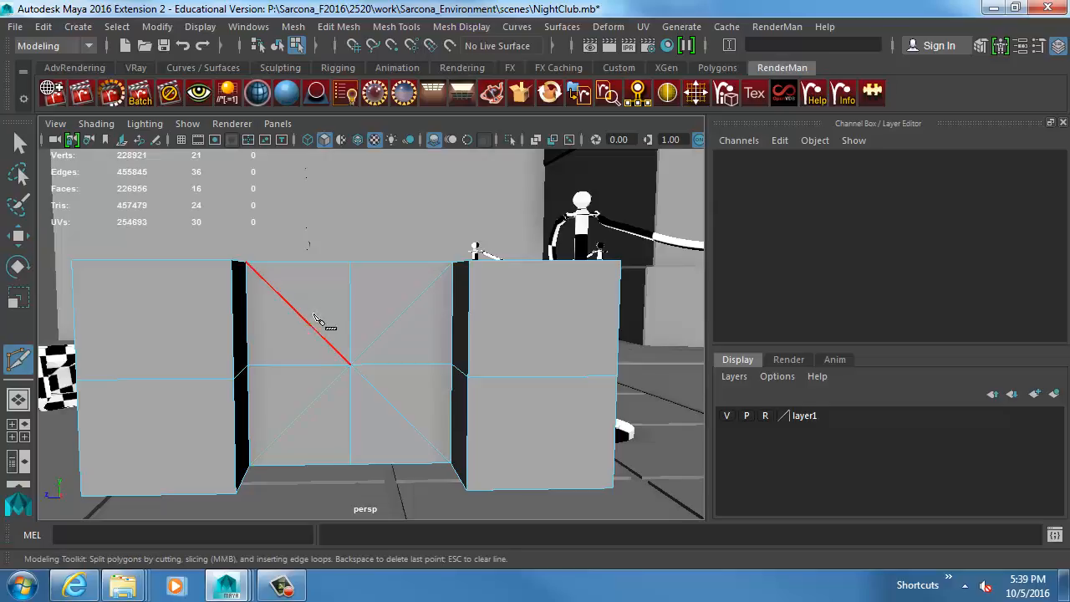
click(294, 309)
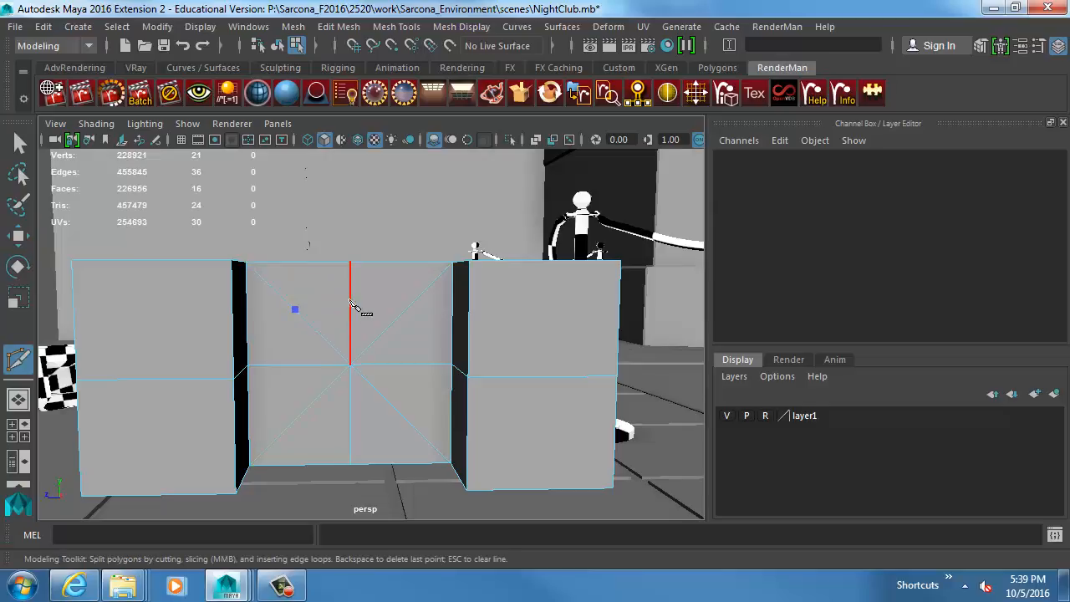
click(350, 299)
click(409, 306)
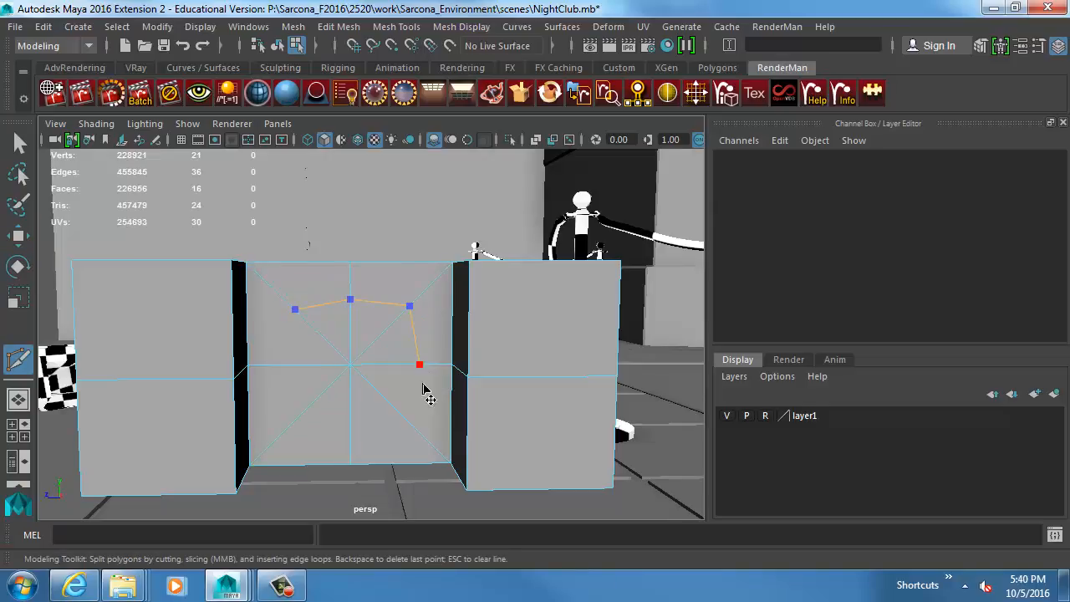
click(418, 364)
click(406, 417)
click(350, 437)
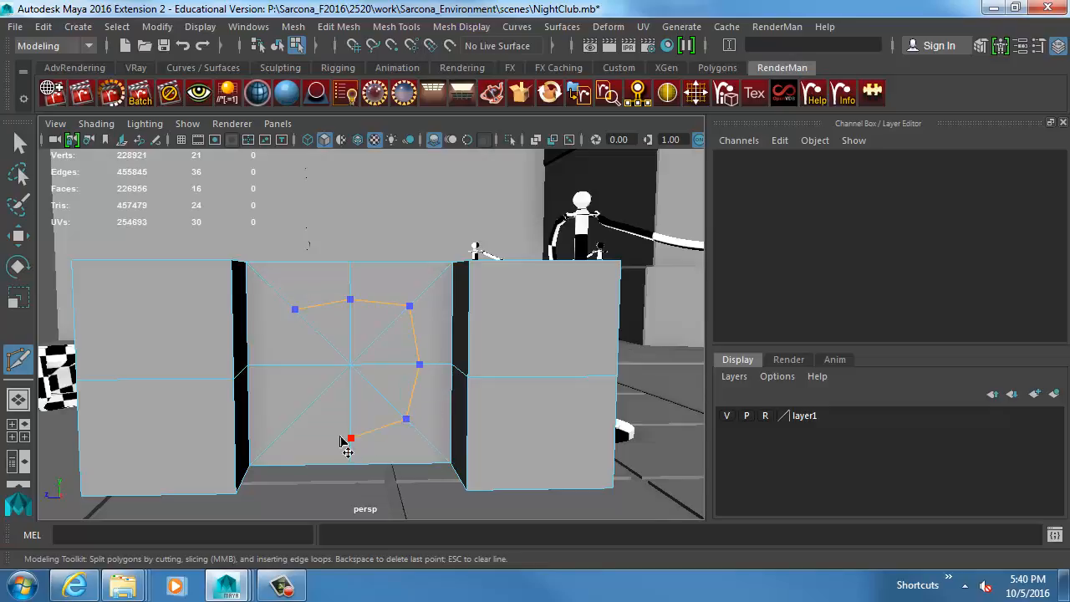
click(298, 417)
click(285, 366)
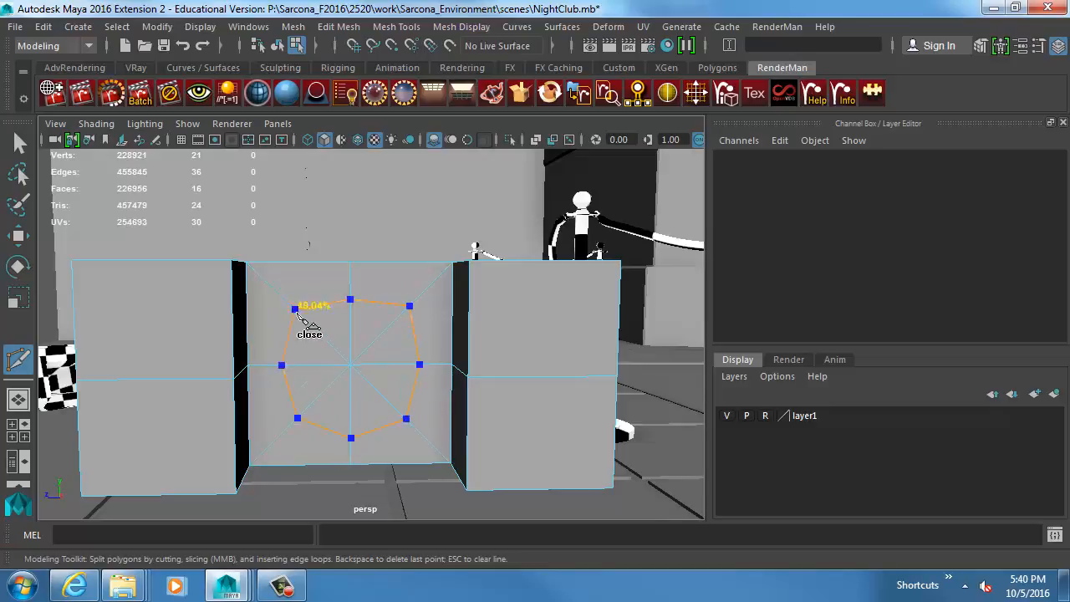
click(294, 310)
alt+drag(395, 328, 373, 356)
Switch to the side orthographic view with wireframe display and frame the bracket.
key(space)
alt+right_drag(425, 347, 278, 358)
alt+middle_drag(396, 402, 366, 282)
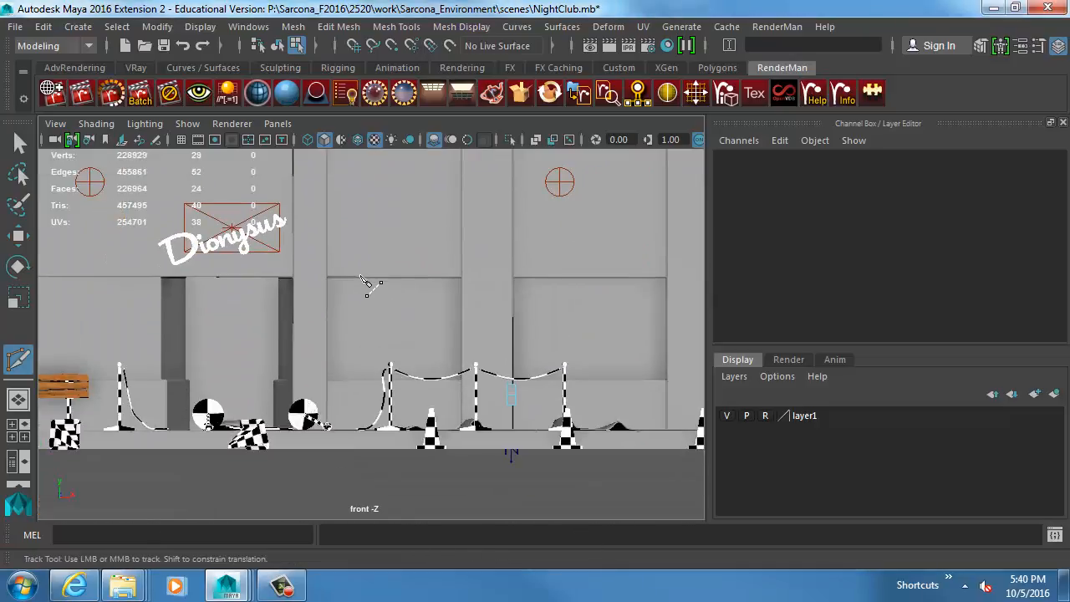
key(space)
drag(361, 275, 390, 280)
key(a)
key(4)
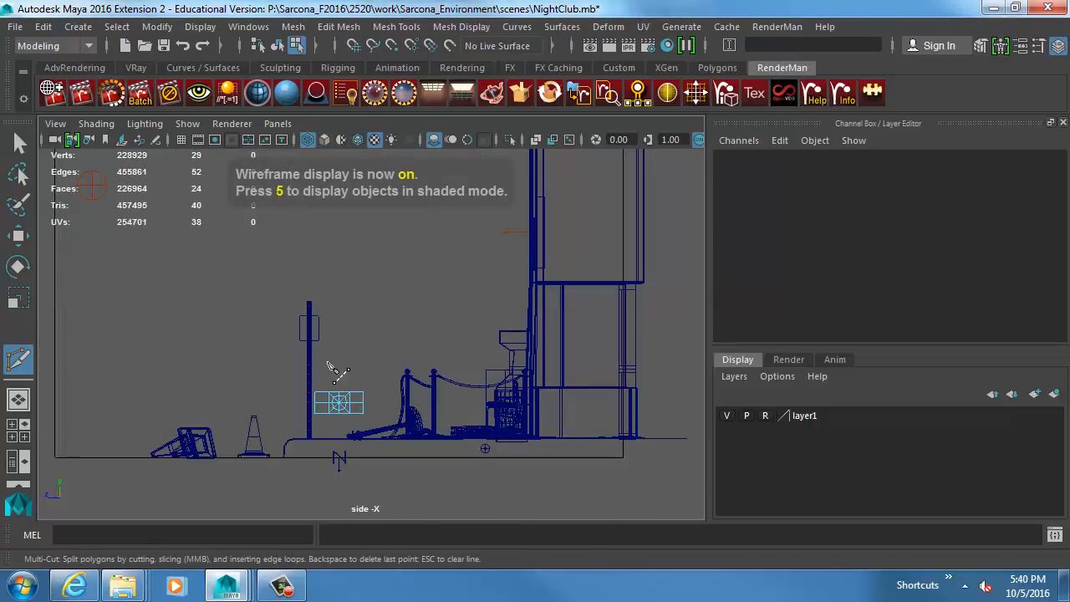
key(f)
key(w)
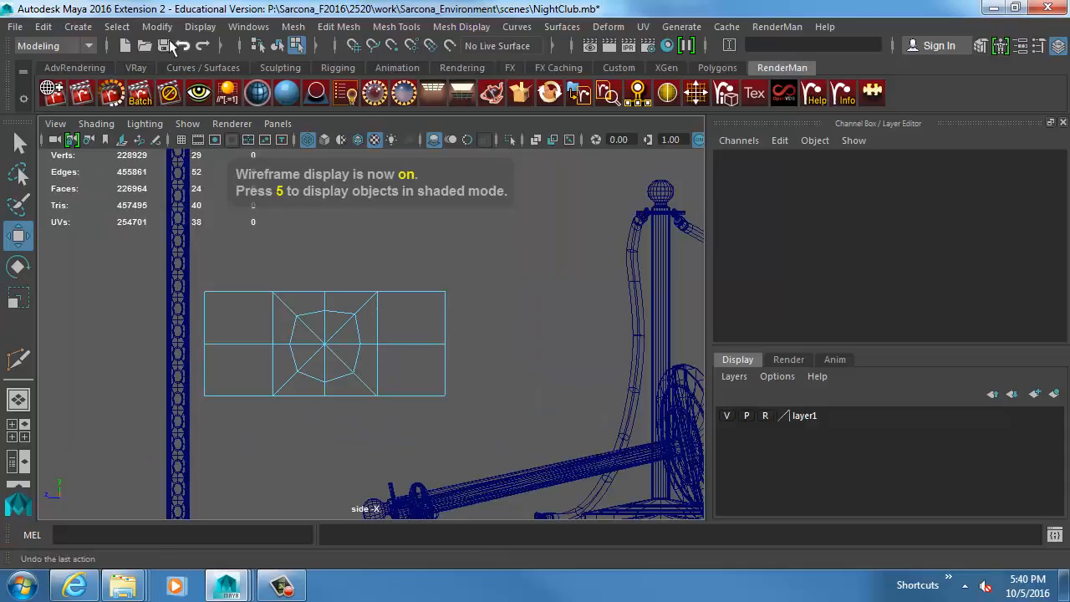
Create a polygon cylinder centered on the octagonal cut, with Translate Y 3.795, Rotate Z -90 and a uniform scale of about 0.492.
click(78, 26)
mouse_move(128, 86)
click(318, 134)
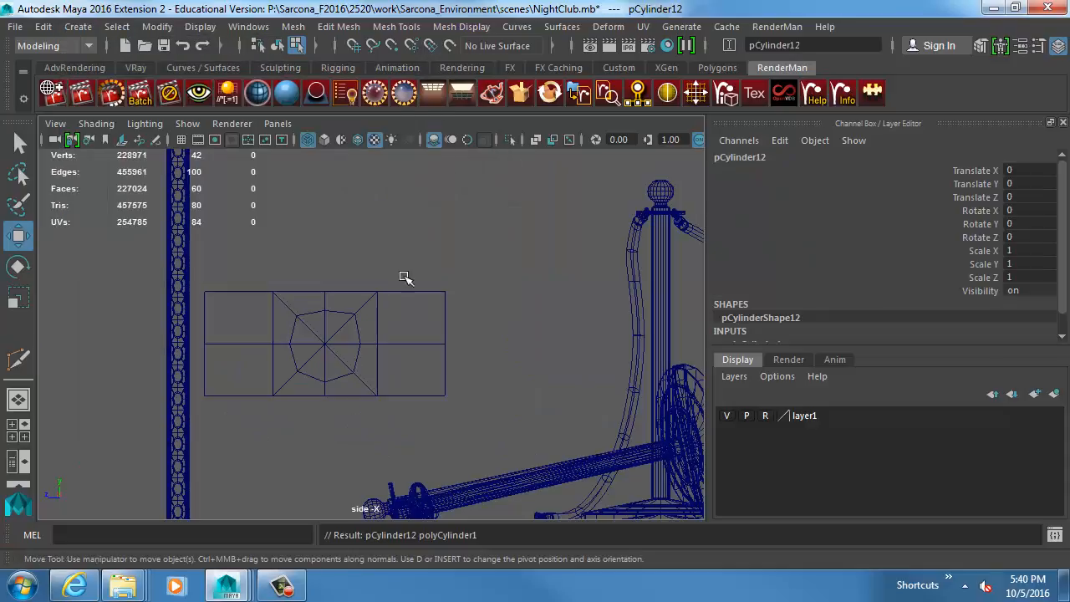
drag(351, 370, 267, 360)
key(e)
key(r)
Set the cylinder's Subdivisions Axis to 8.
scroll(815, 303, down, 1)
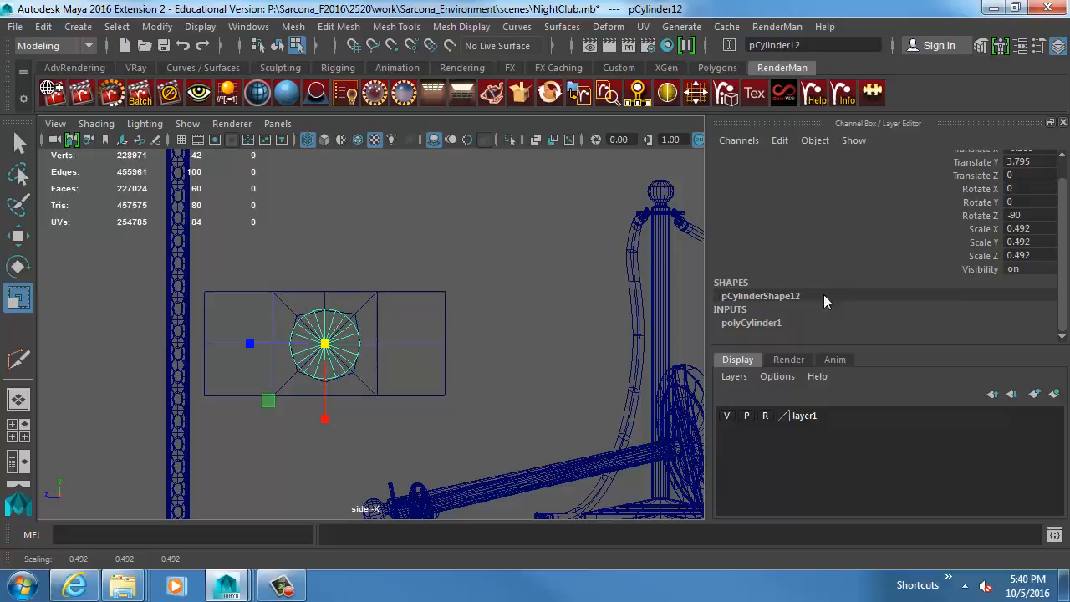
click(777, 327)
double_click(1012, 268)
text(8)
key(Return)
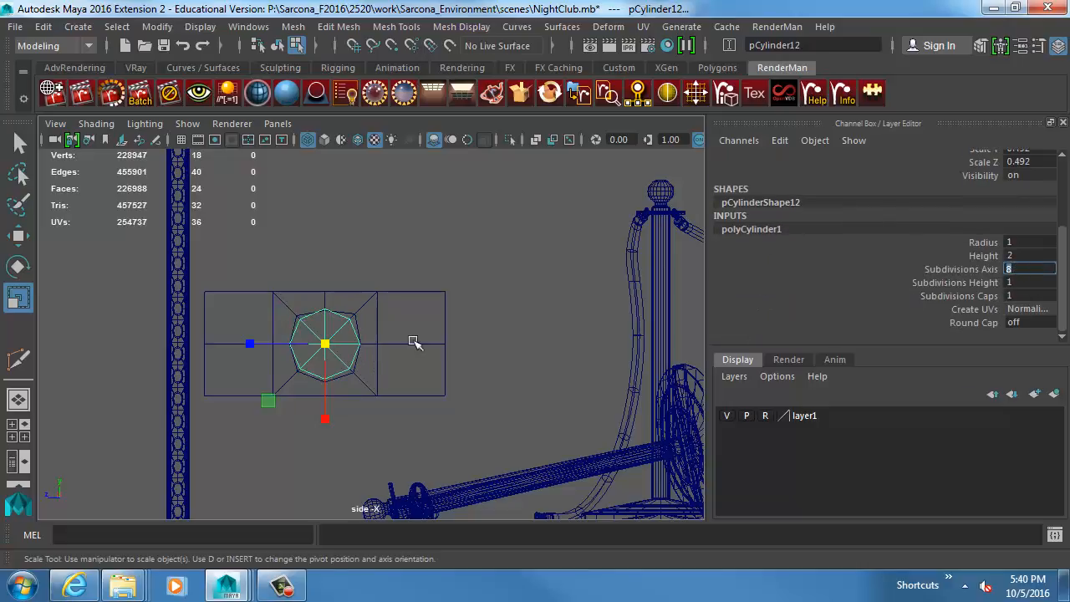
Move the top, upper-right and right vertices of the bracket's octagonal cut onto the matching corners of the guide cylinder.
ctrl+alt+drag(260, 275, 427, 422)
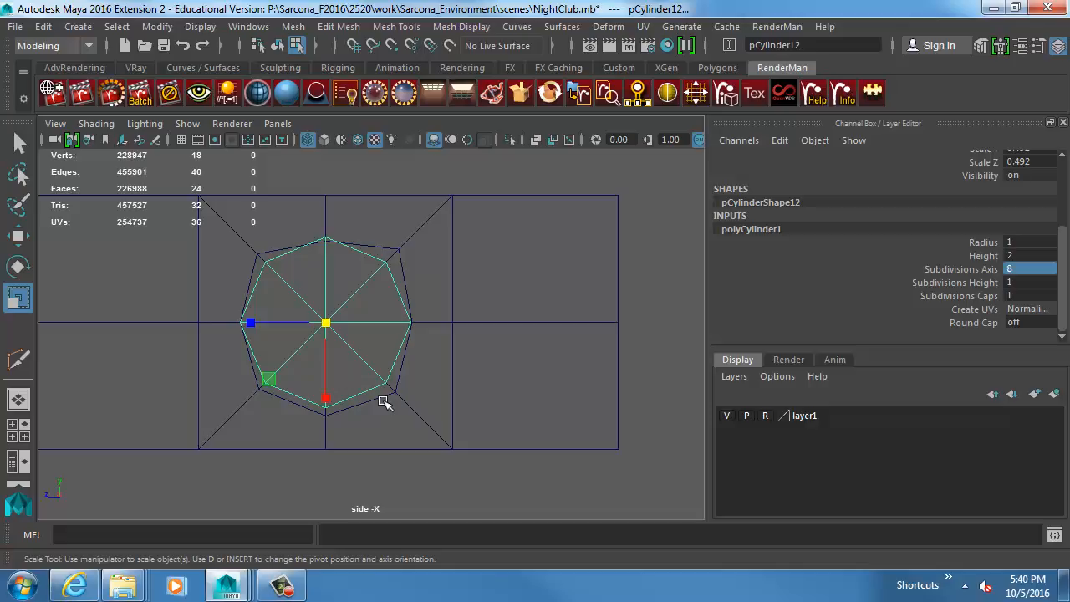
shift+click(369, 247)
drag(342, 261, 341, 263)
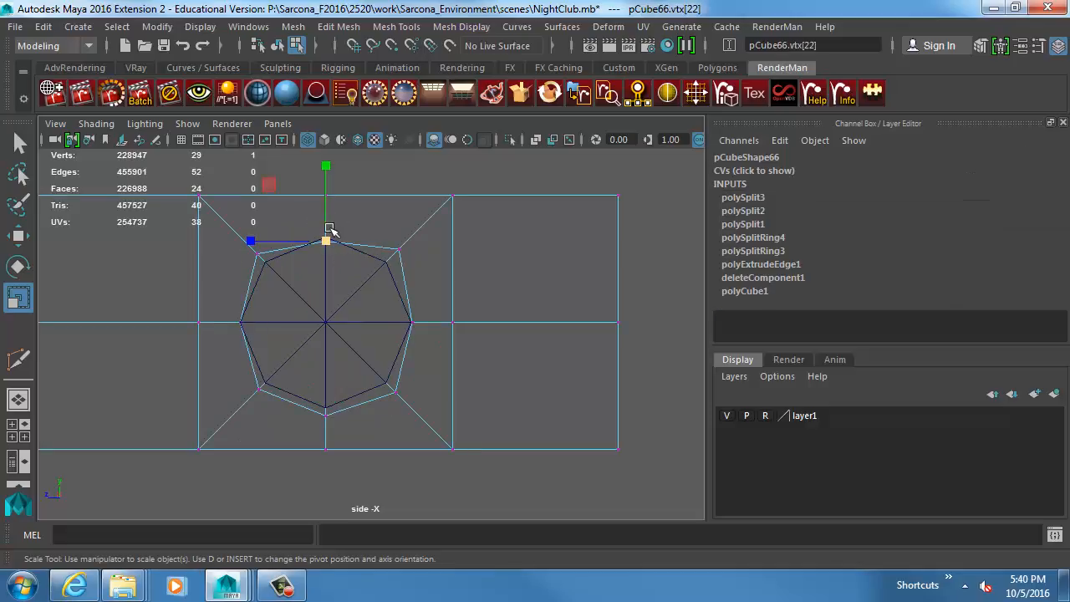
key(w)
drag(325, 216, 325, 212)
drag(374, 224, 455, 299)
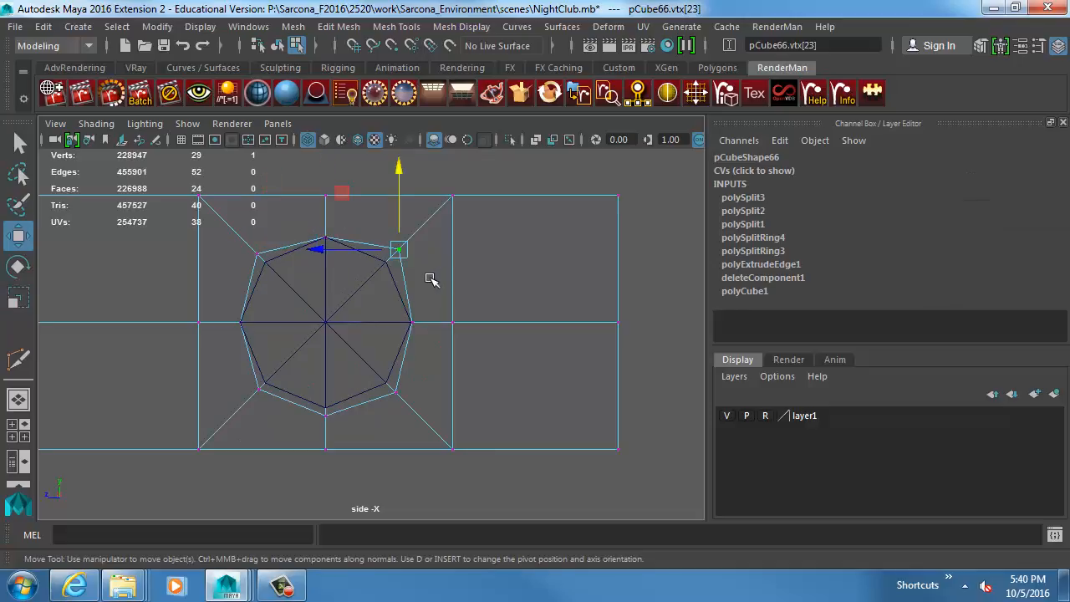
drag(401, 252, 388, 264)
click(410, 321)
drag(382, 324, 383, 324)
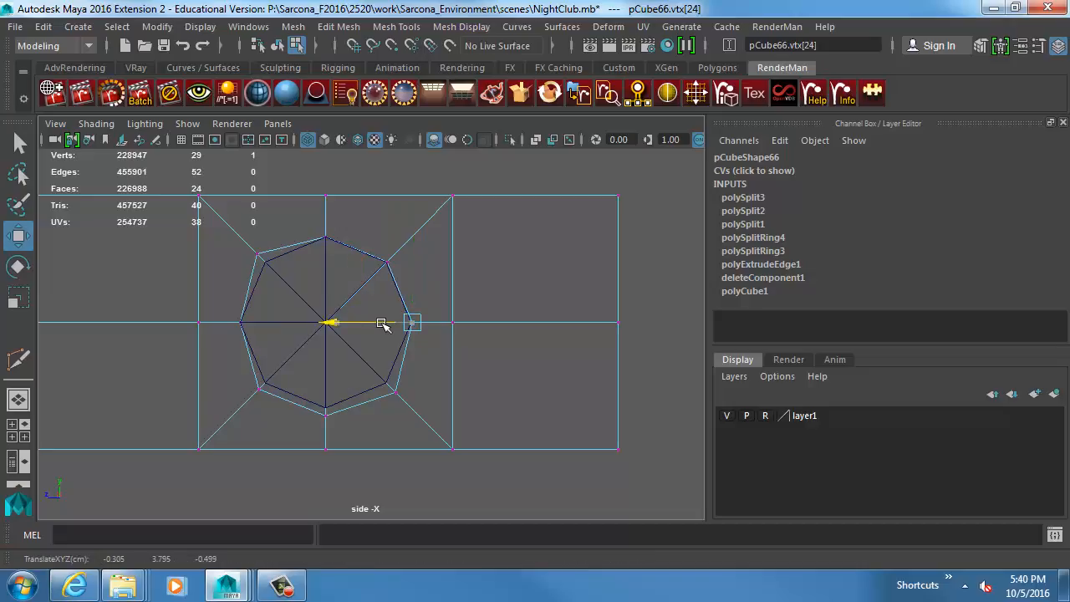
Align the octagonal cut's lower-right, bottom, lower-left and upper-left vertices with the corresponding cylinder corners.
click(394, 390)
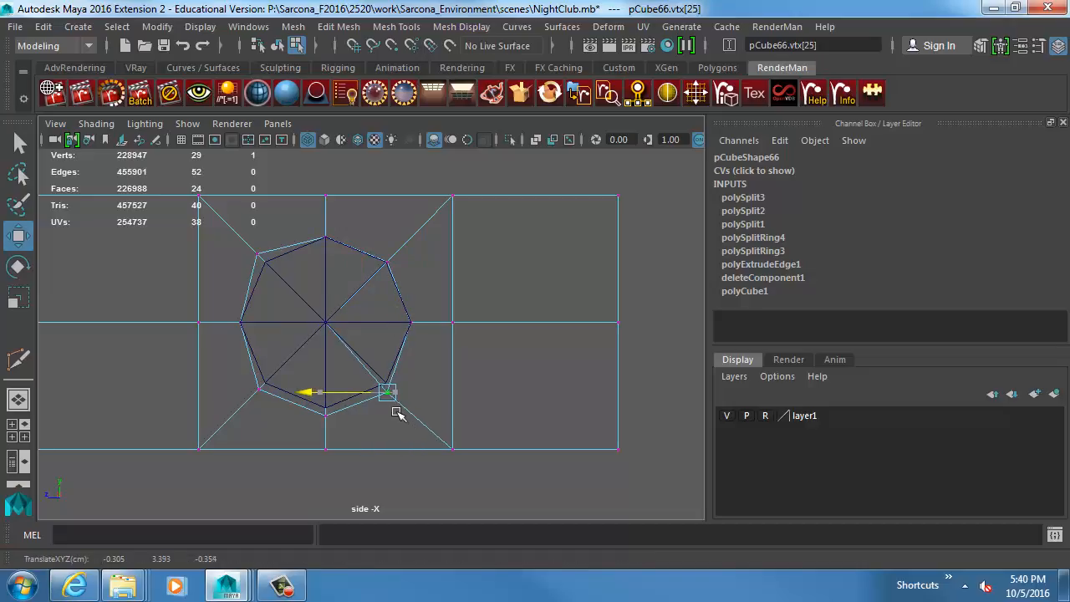
drag(395, 391, 326, 387)
click(325, 409)
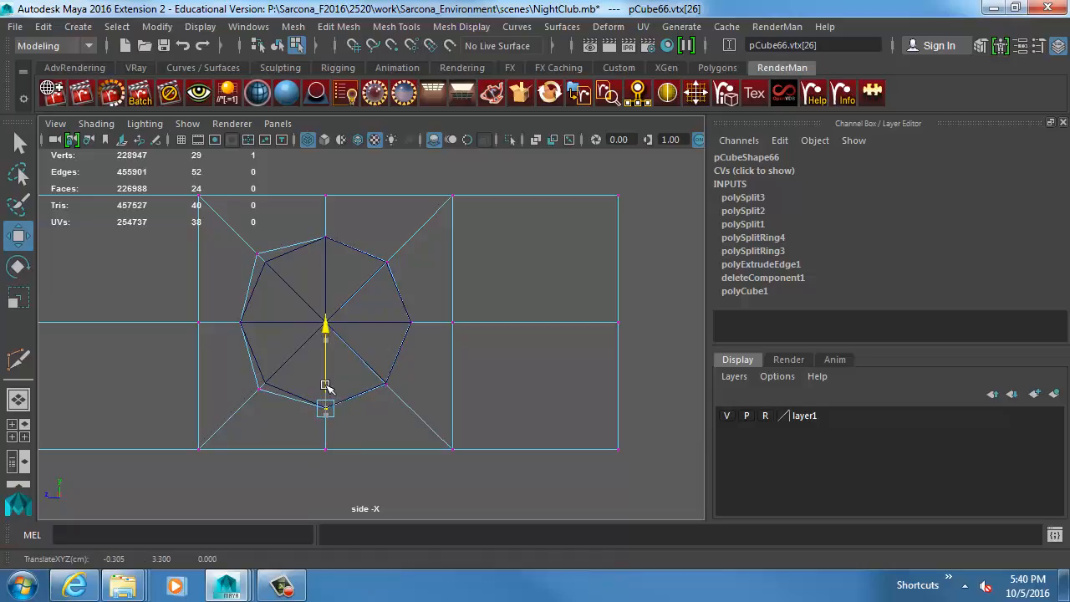
click(261, 387)
drag(261, 387, 266, 384)
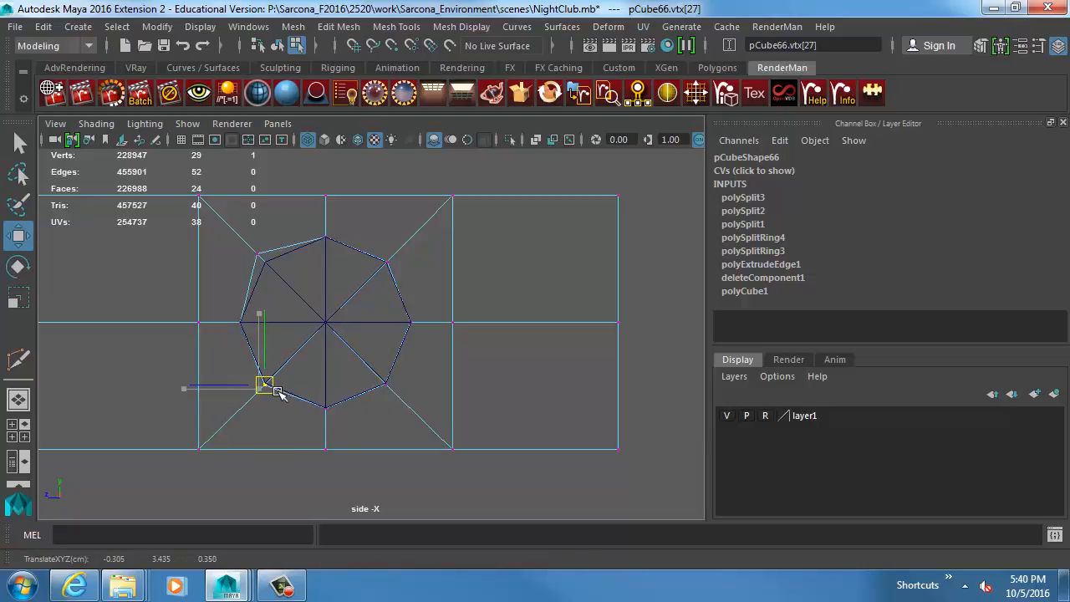
middle_drag(277, 390, 279, 389)
drag(248, 249, 285, 282)
middle_drag(285, 281, 294, 291)
Return to the shaded perspective view and delete the guide cylinder from the bracket's middle panel.
key(space)
drag(306, 293, 310, 252)
key(5)
mouse_move(321, 322)
alt+mouse_down()
mouse_move(379, 332)
mouse_move(389, 304)
alt+mouse_up()
key(F8)
click(354, 340)
key(Delete)
Delete the faces inside the bracket's octagonal cut and check the opening in smooth preview before restoring the unsmoothed display.
click(357, 291)
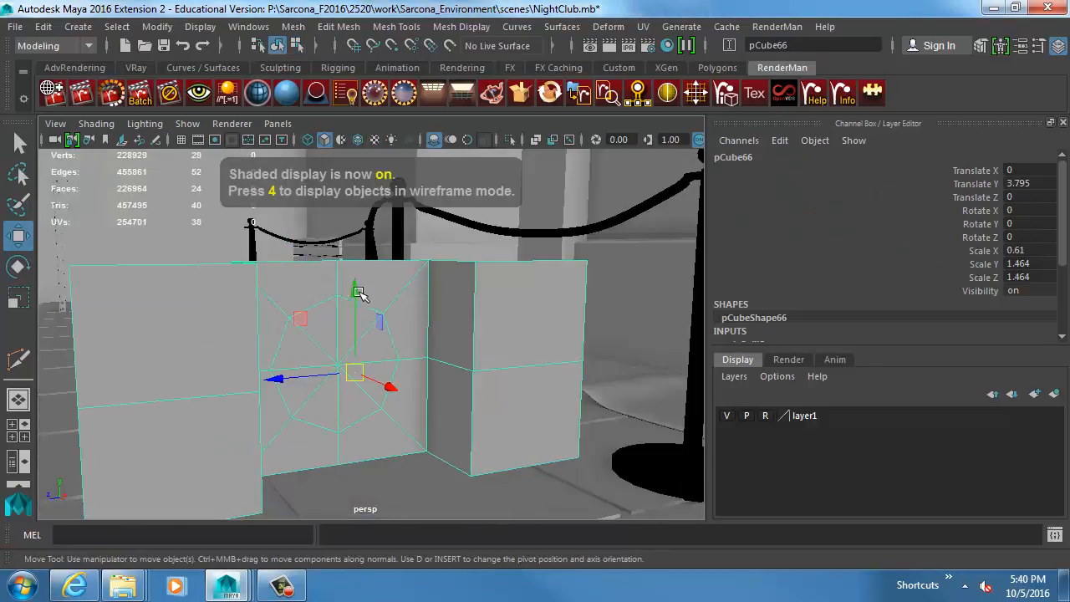
key(F11)
alt+drag(371, 348, 333, 345)
drag(334, 347, 351, 324)
key(Delete)
key(F8)
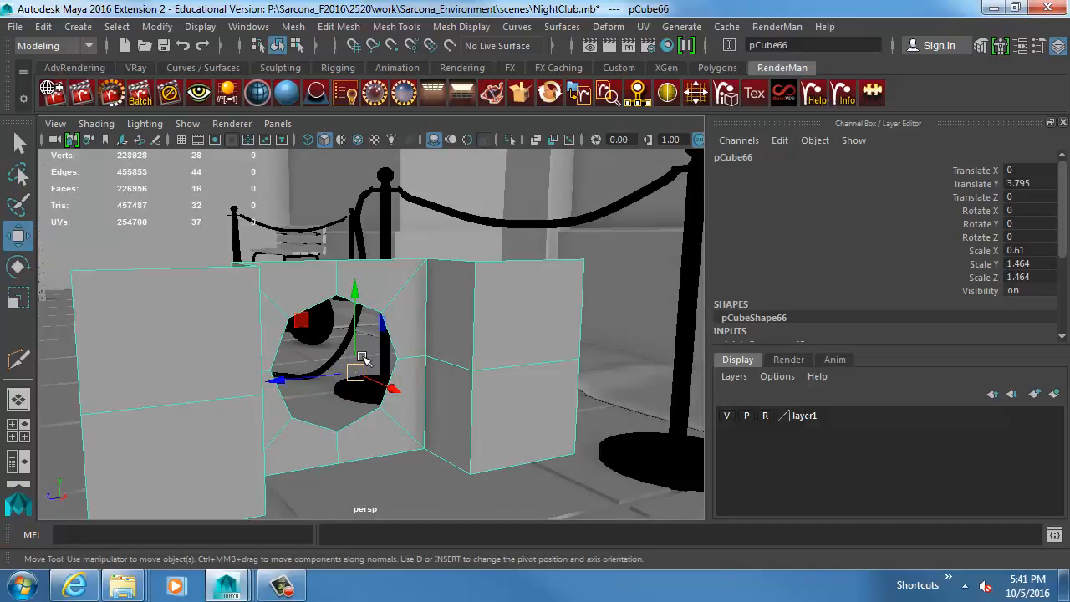
key(3)
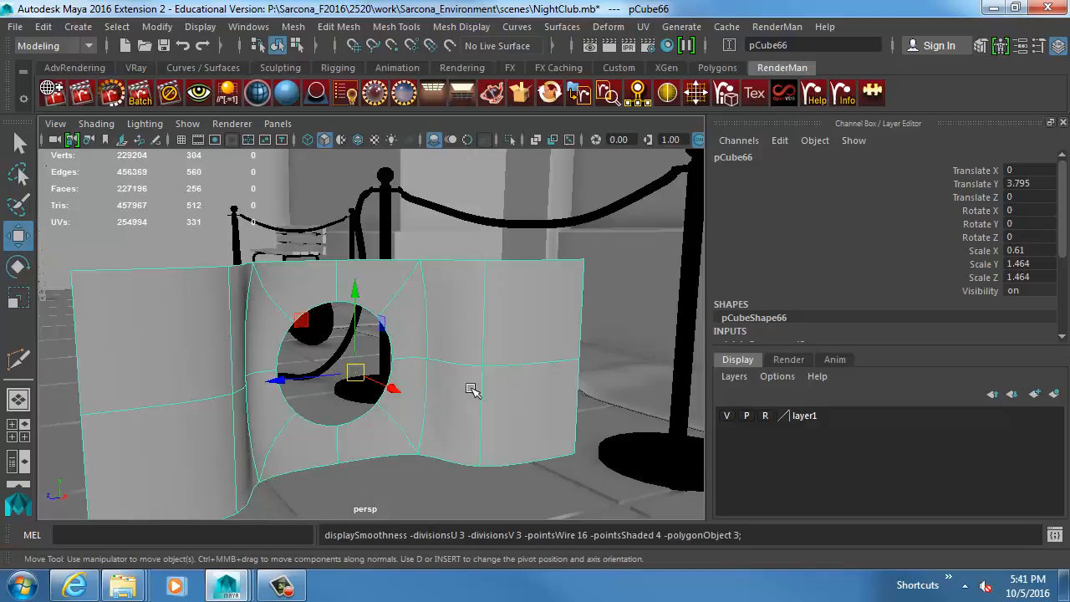
alt+drag(470, 389, 403, 383)
key(1)
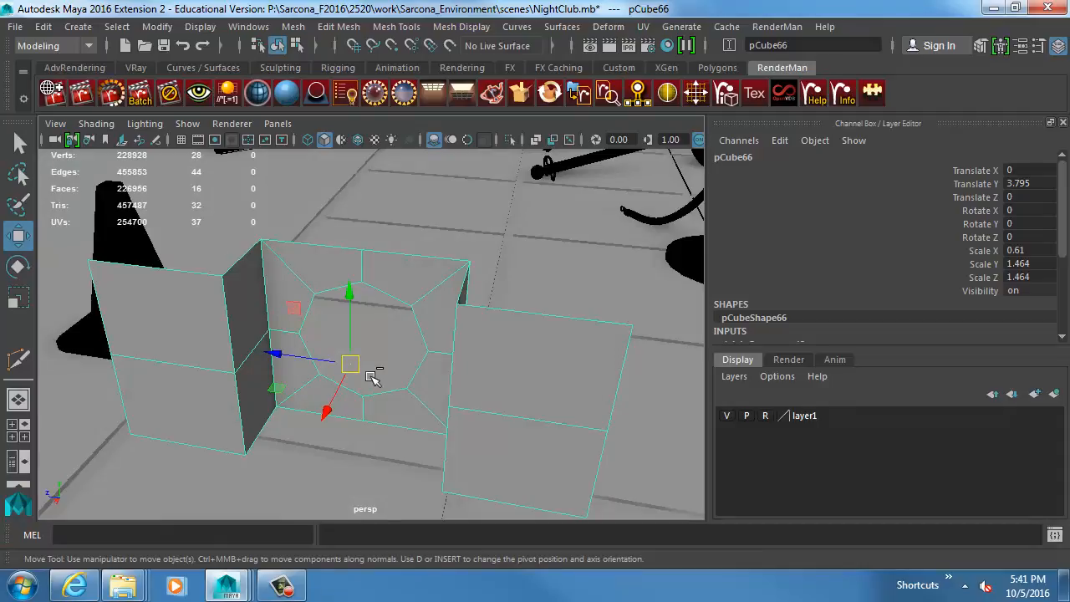
key(ctrl+d)
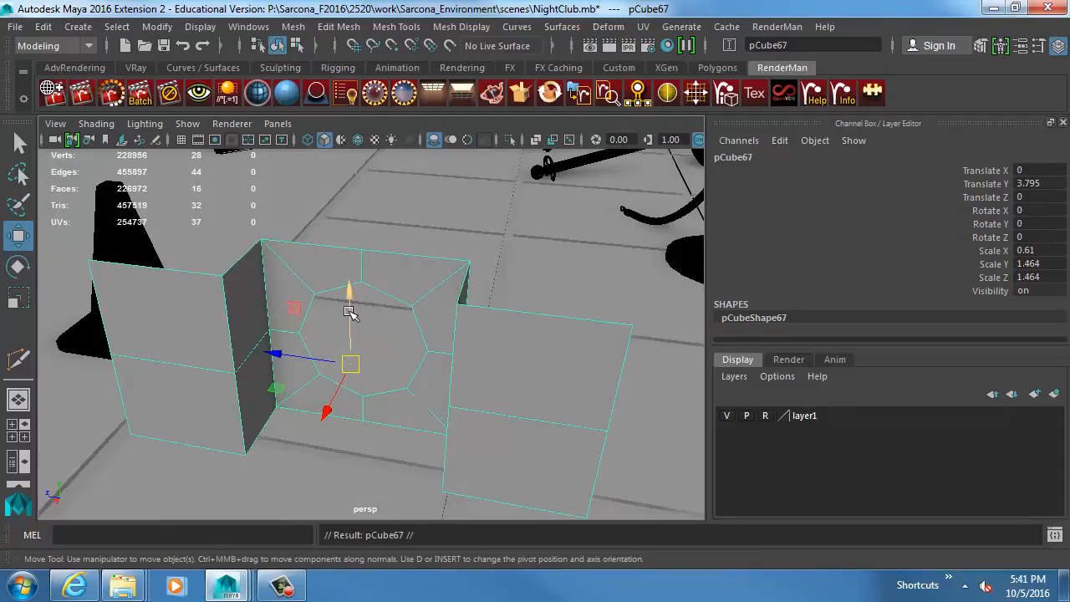
drag(349, 311, 381, 294)
middle_drag(360, 353, 353, 302)
key(Delete)
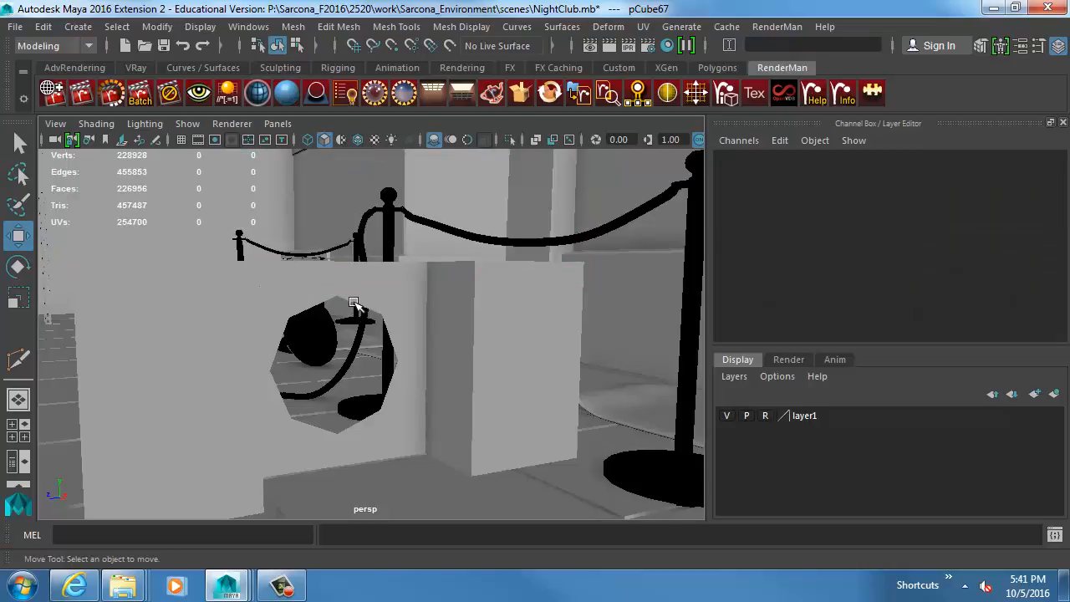
Snap the original bracket's pivot to the bottom corner vertex where a side flange meets its connecting wall.
click(353, 301)
alt+drag(368, 330, 330, 372)
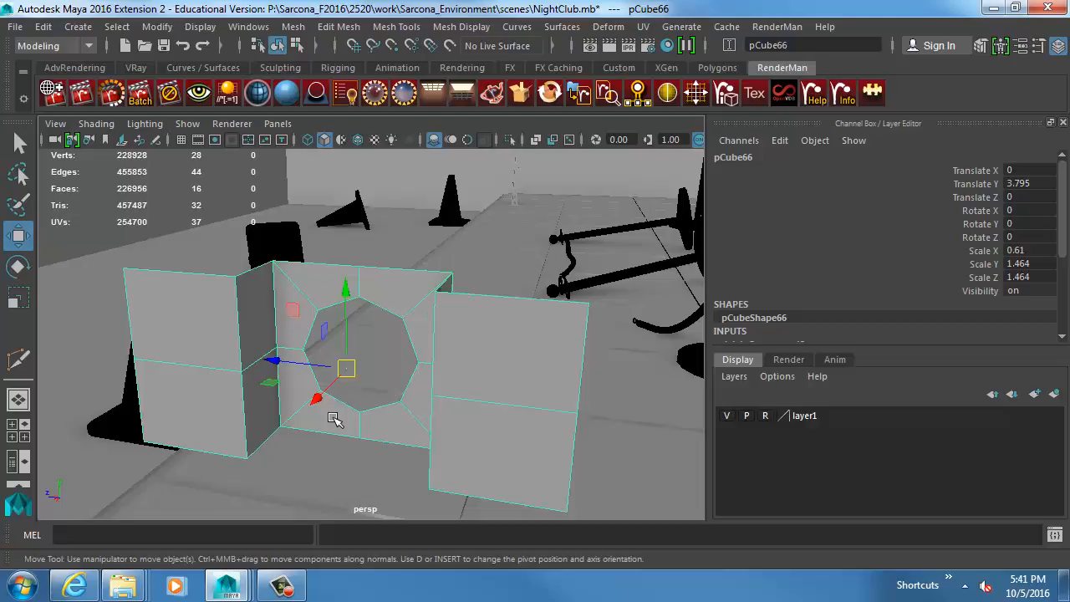
key(d)
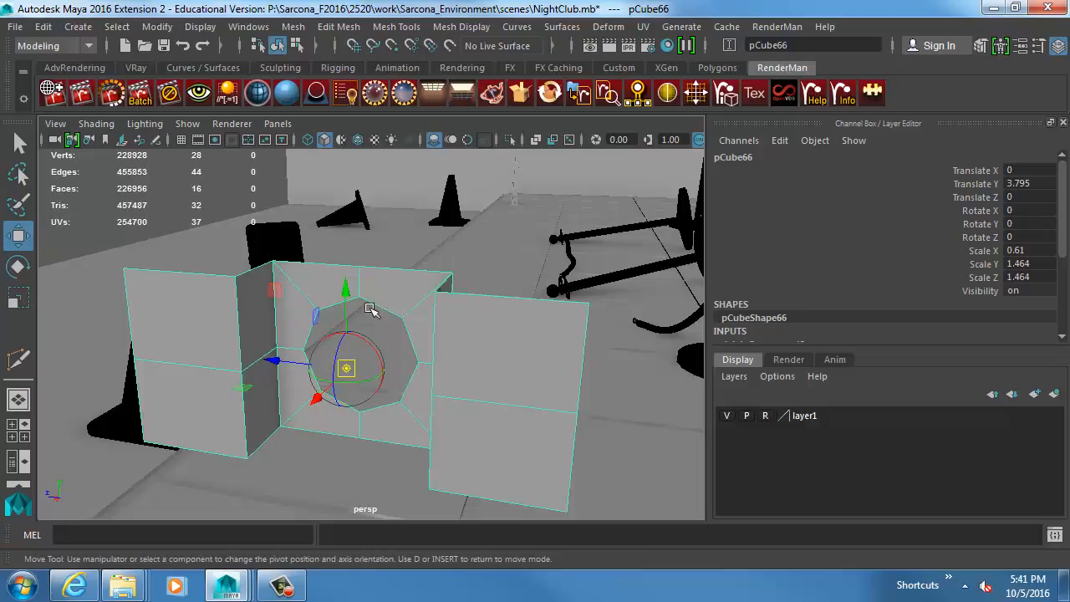
drag(348, 289, 343, 240)
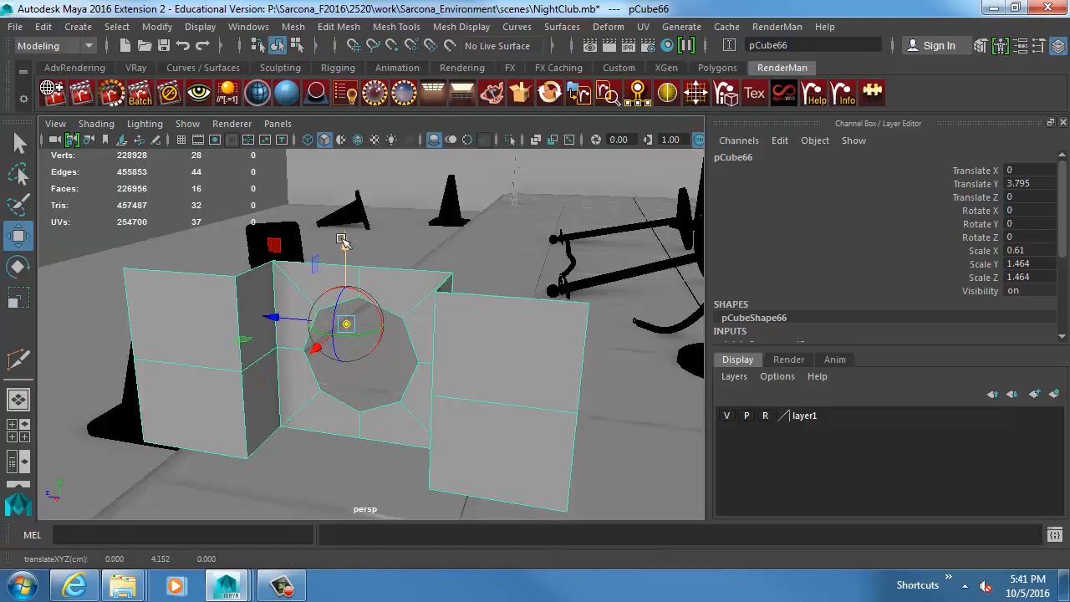
key(v)
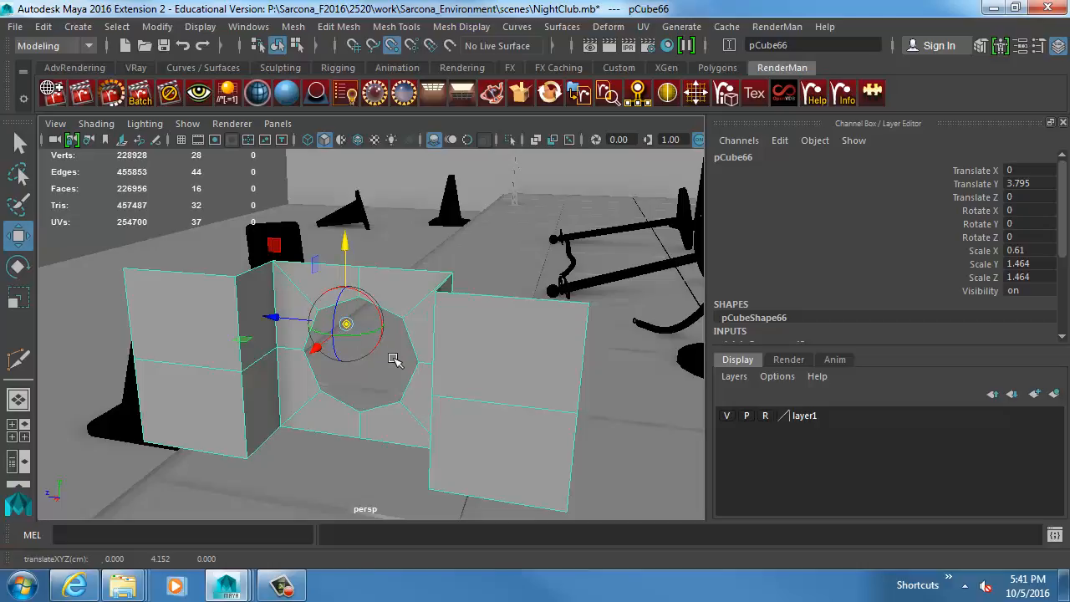
key(d)
key(v)
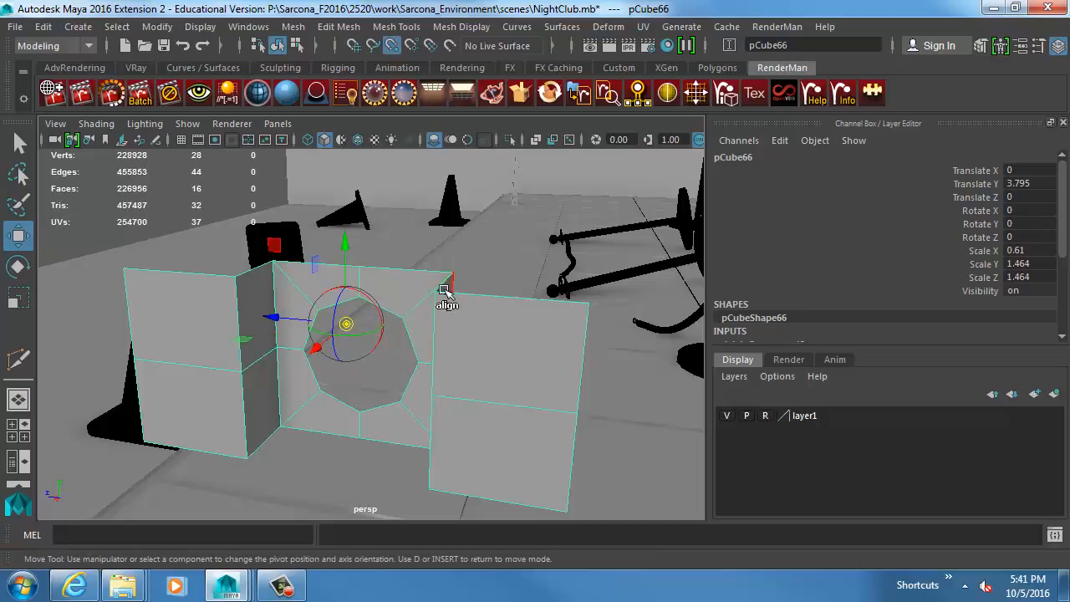
middle_drag(434, 307, 246, 468)
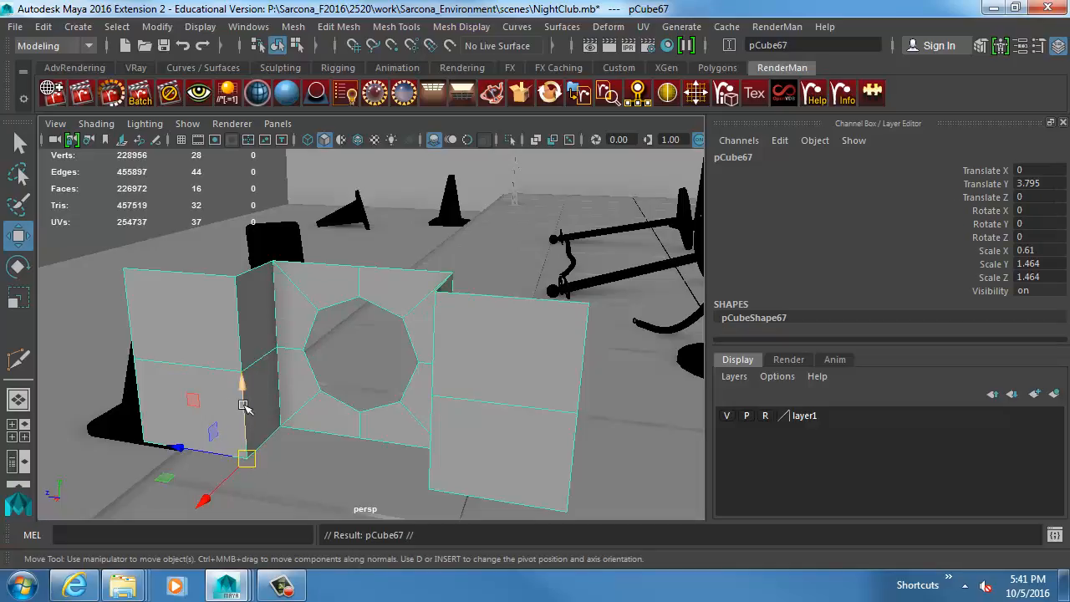
Duplicate the bracket and vertex-snap the copy directly on top of the original at Translate Y 5.259.
drag(243, 406, 235, 277)
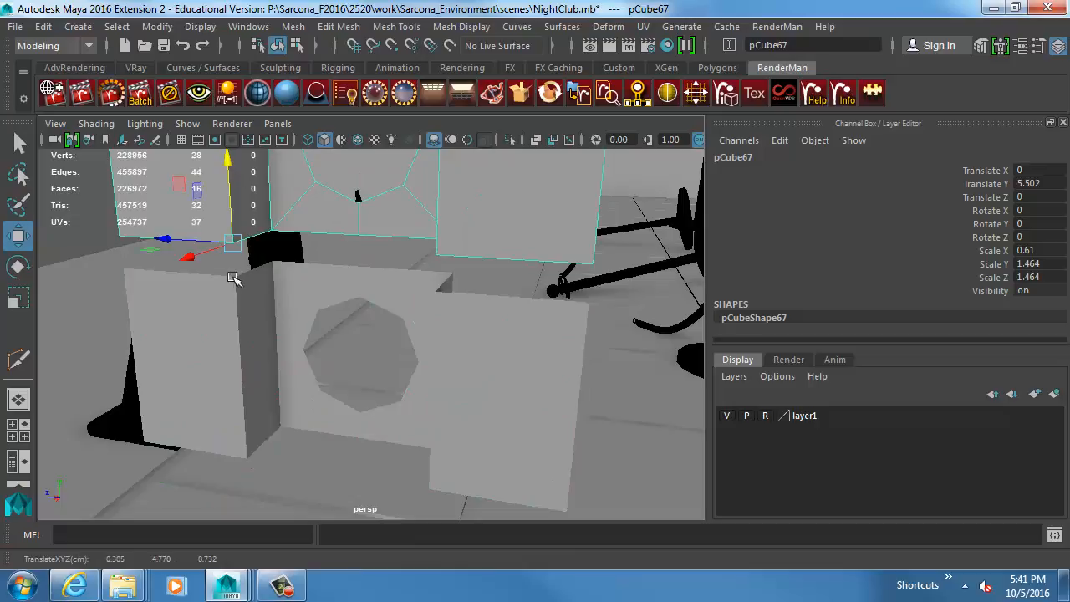
key(v)
drag(231, 176, 236, 272)
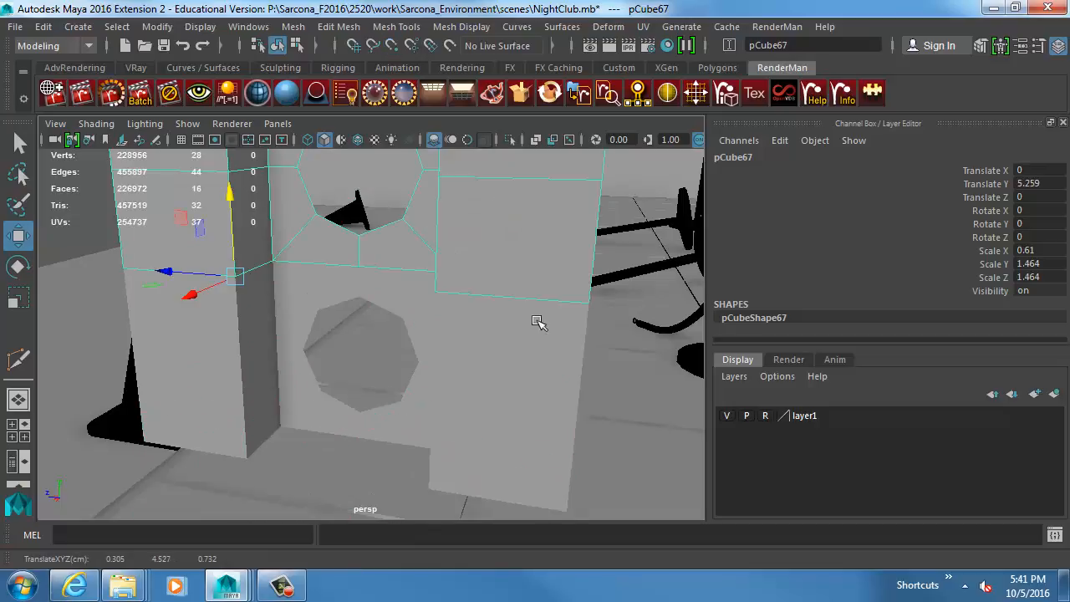
Repeat the bracket duplication with the same upward offset until the stacked column's last copy is at Translate Y 47.724.
alt+middle_drag(535, 286, 520, 364)
alt+right_drag(520, 364, 322, 343)
alt+drag(374, 345, 343, 368)
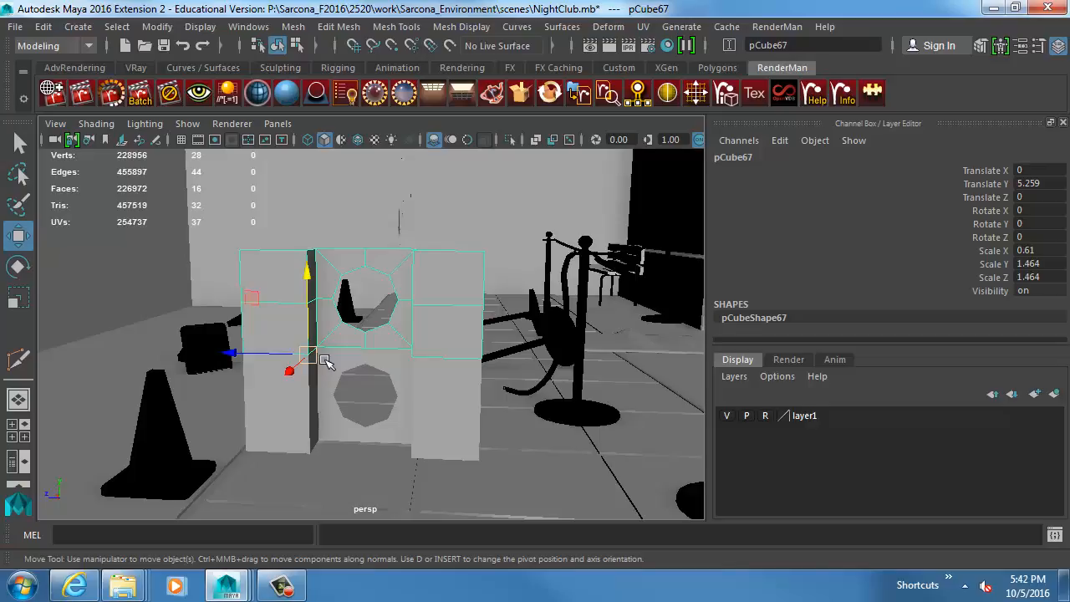
key(shift+d)
key(shift+d)
key(shift+d)
key(shift+d)
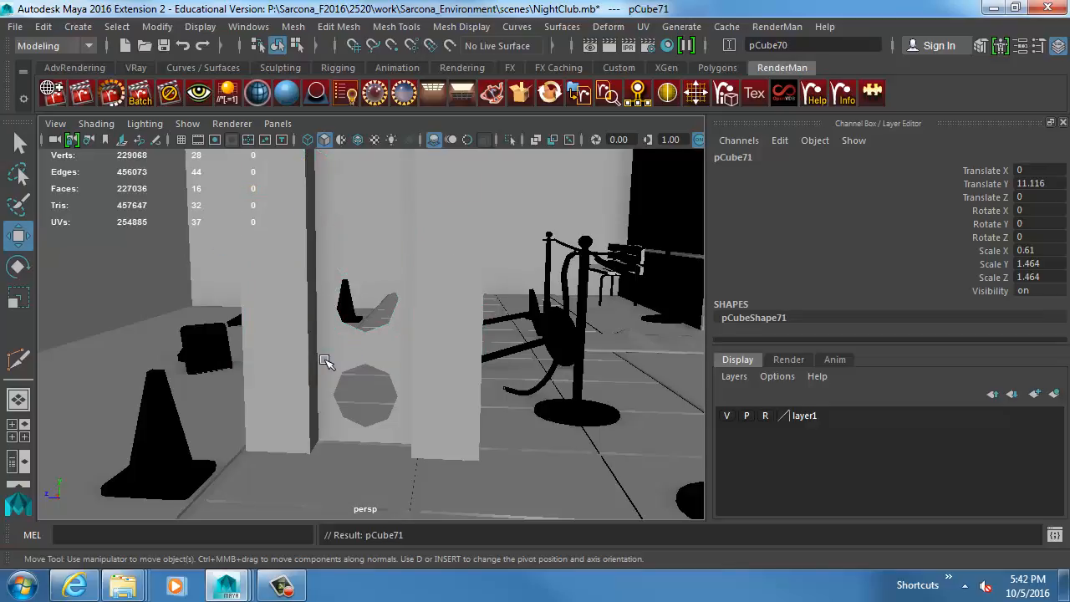
key(shift+d)
key(shift+d)
key(shift+d)
key(shift+d)
key(shift+d)
key(shift+d)
key(shift+d)
key(shift+d)
key(shift+d)
key(shift+d)
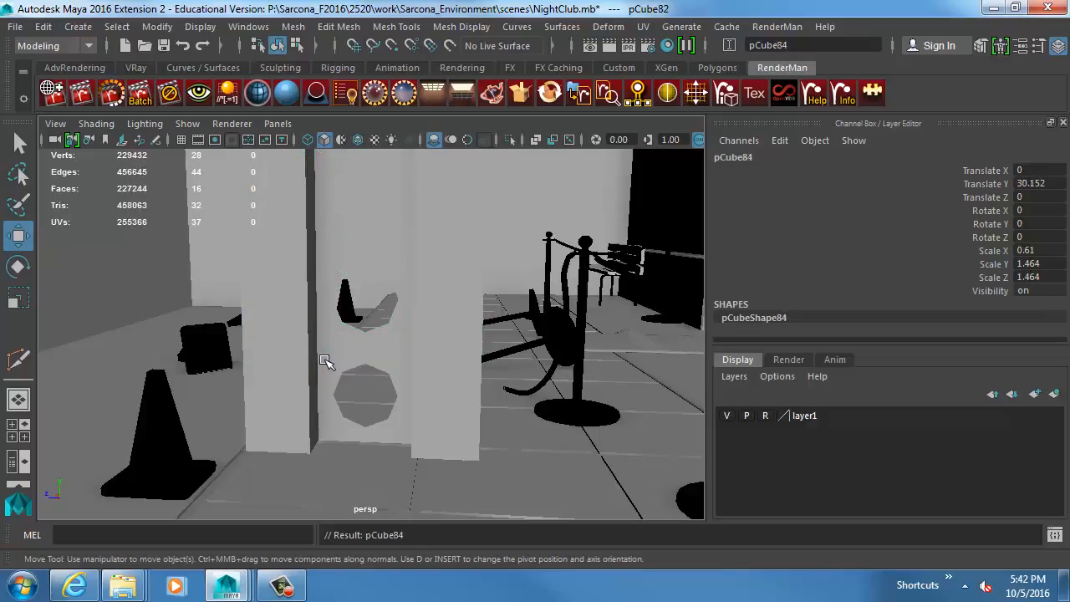
alt+drag(575, 365, 462, 341)
key(shift+d)
key(shift+d)
key(shift+d)
key(shift+d)
key(shift+d)
key(shift+d)
key(shift+d)
key(shift+d)
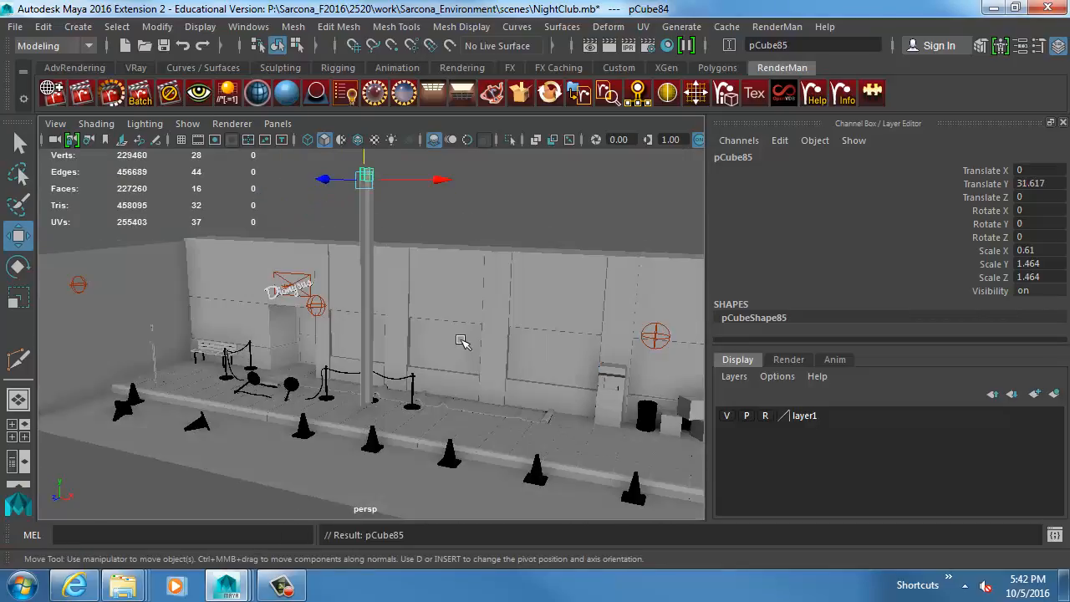
key(shift+d)
key(shift+d)
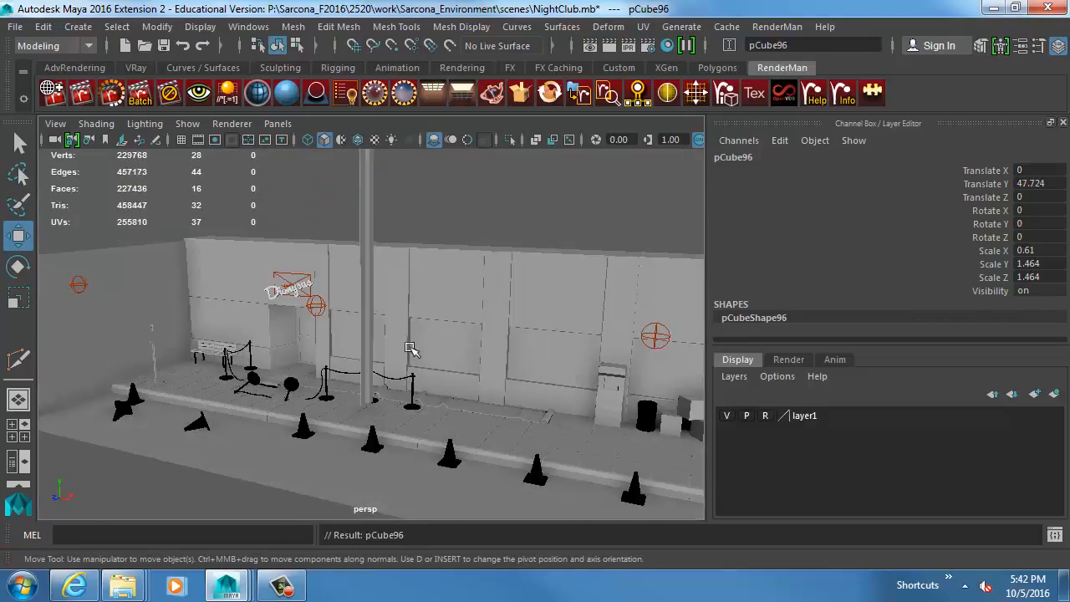
Select all stacked bracket pieces from pCube66 through pCube96 in the Outliner, leaving out pPlane5 and pPlane6.
alt+drag(413, 351, 401, 301)
click(245, 25)
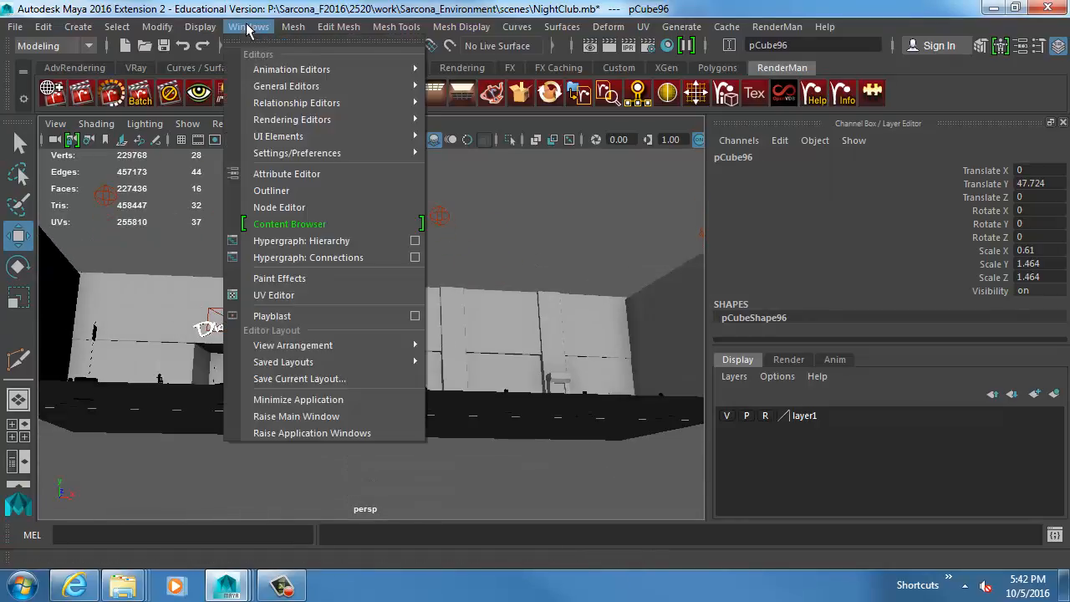
click(289, 194)
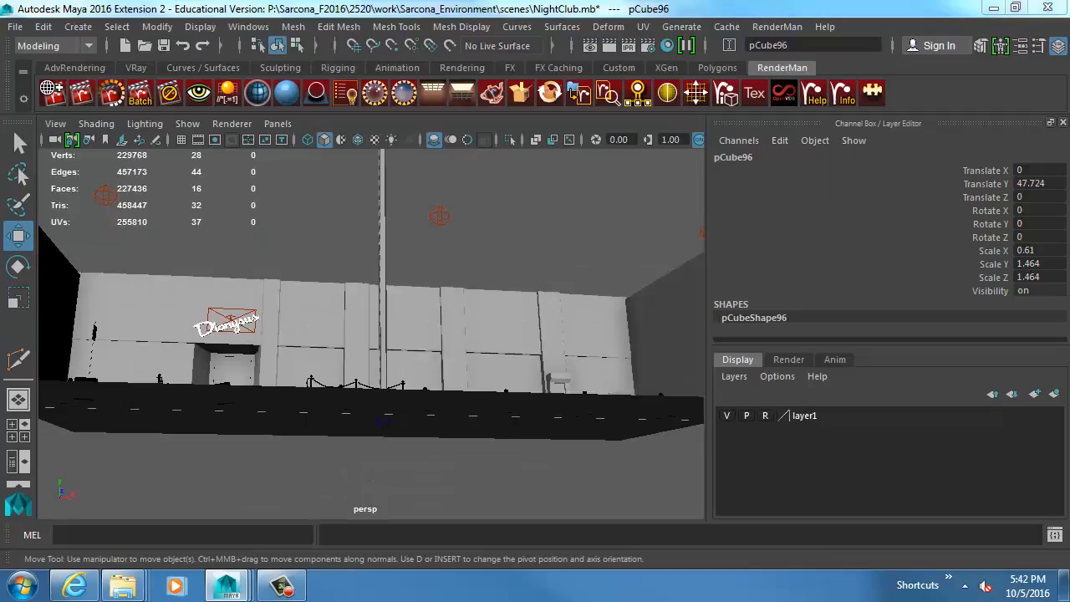
scroll(642, 292, down, 20)
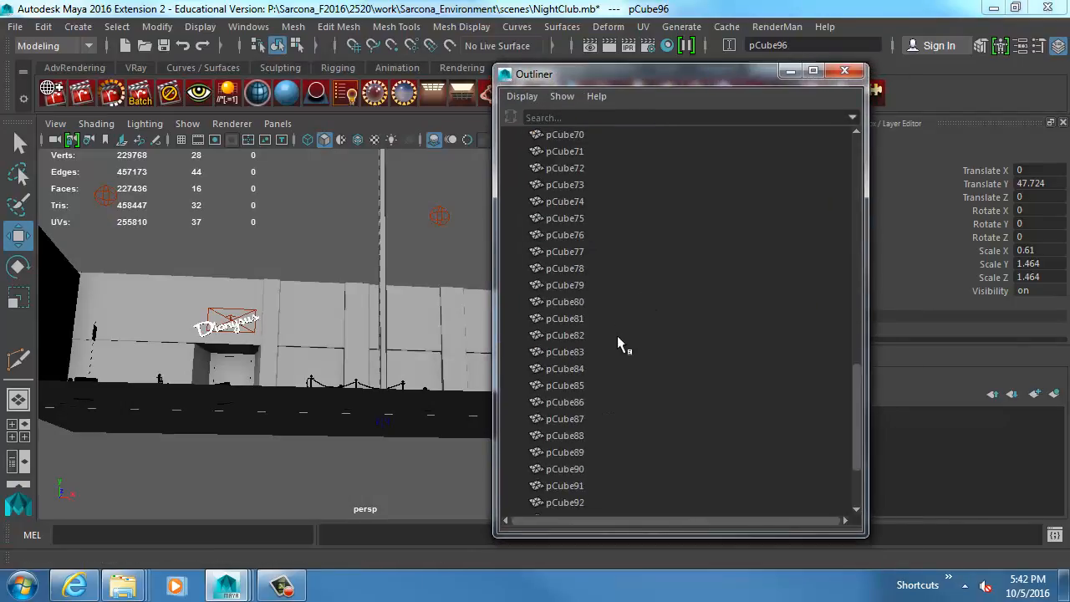
scroll(617, 335, down, 3)
scroll(618, 368, up, 10)
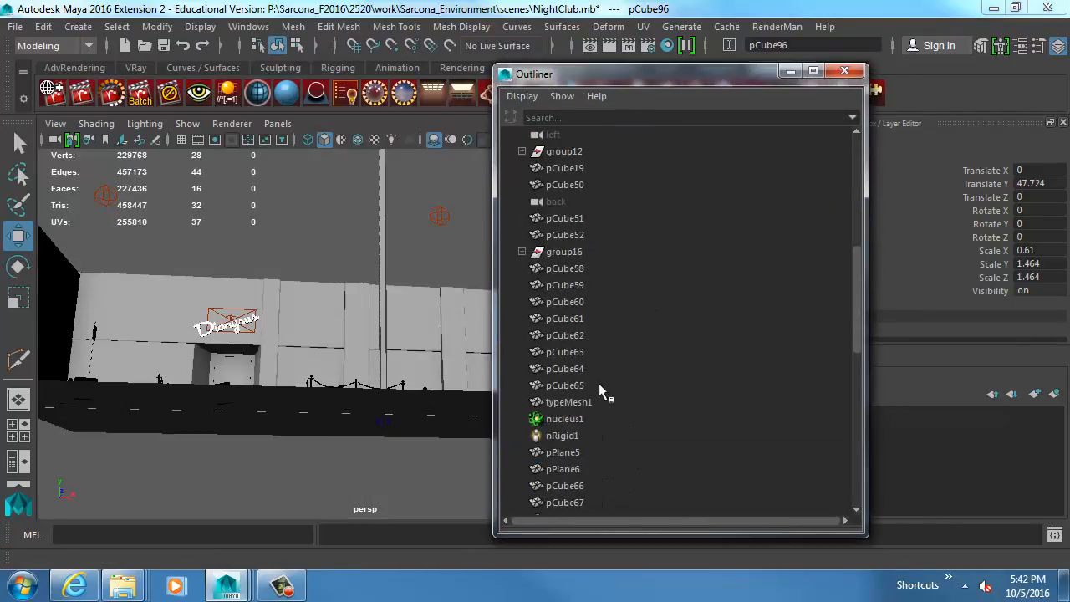
scroll(599, 382, down, 3)
shift+click(585, 320)
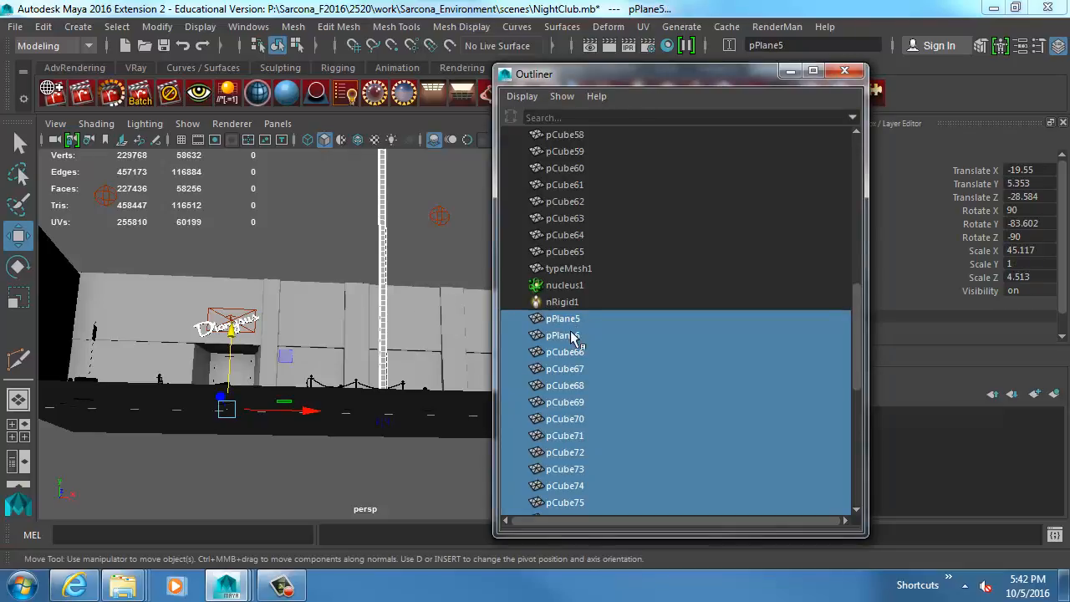
shift+click(573, 334)
ctrl+click(573, 339)
key(f)
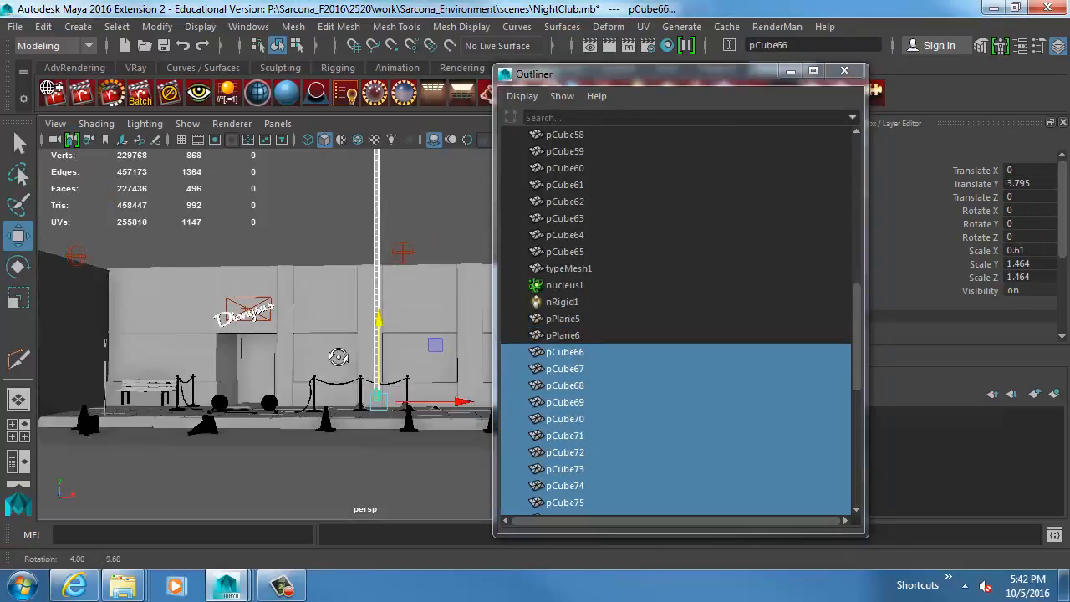
ctrl+click(563, 354)
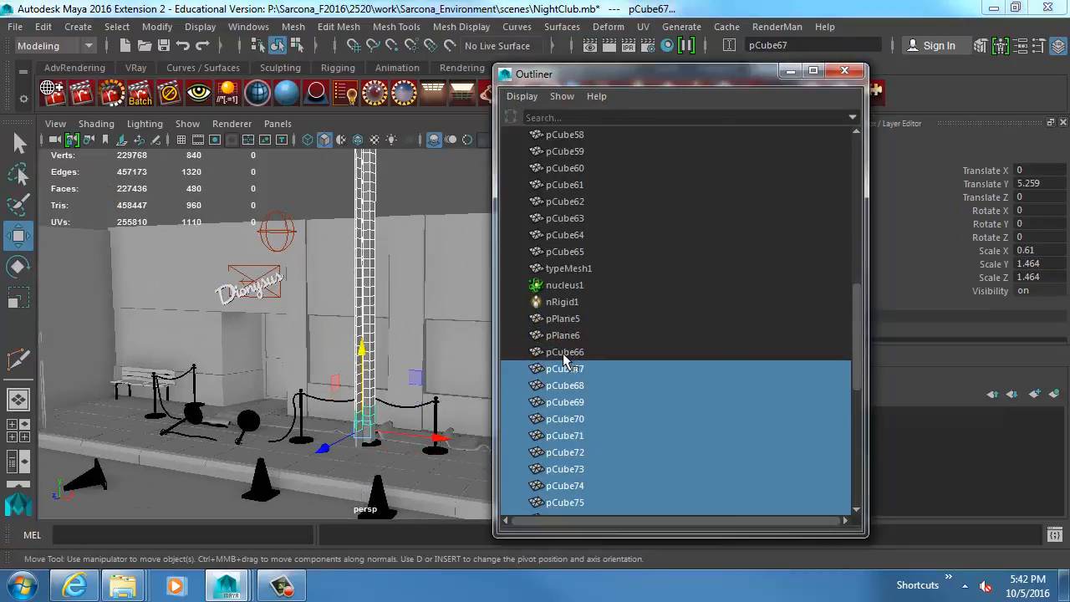
ctrl+click(566, 367)
shift+click(564, 354)
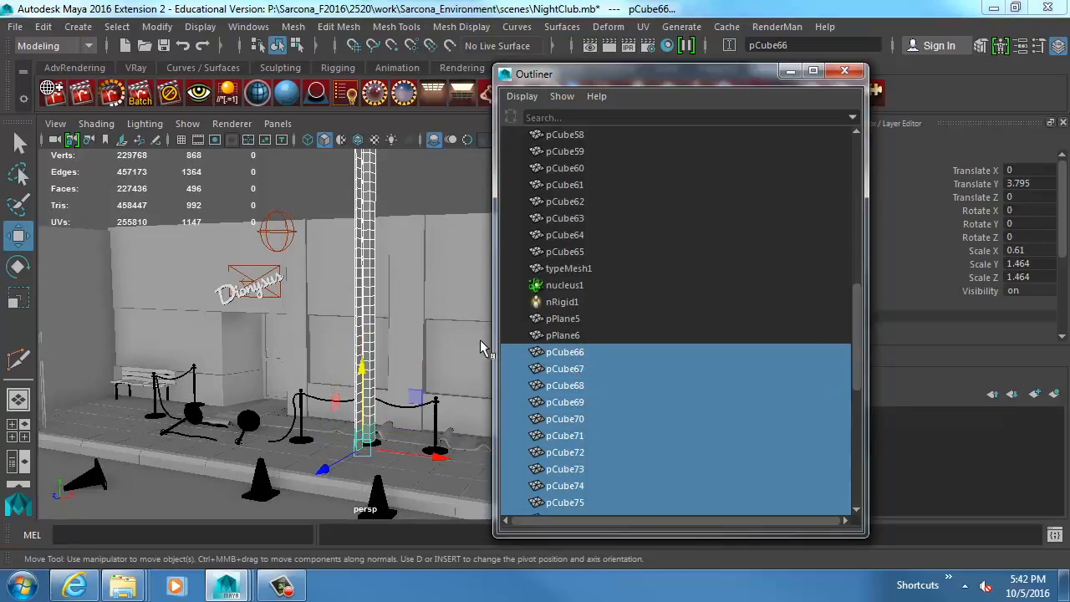
key(f)
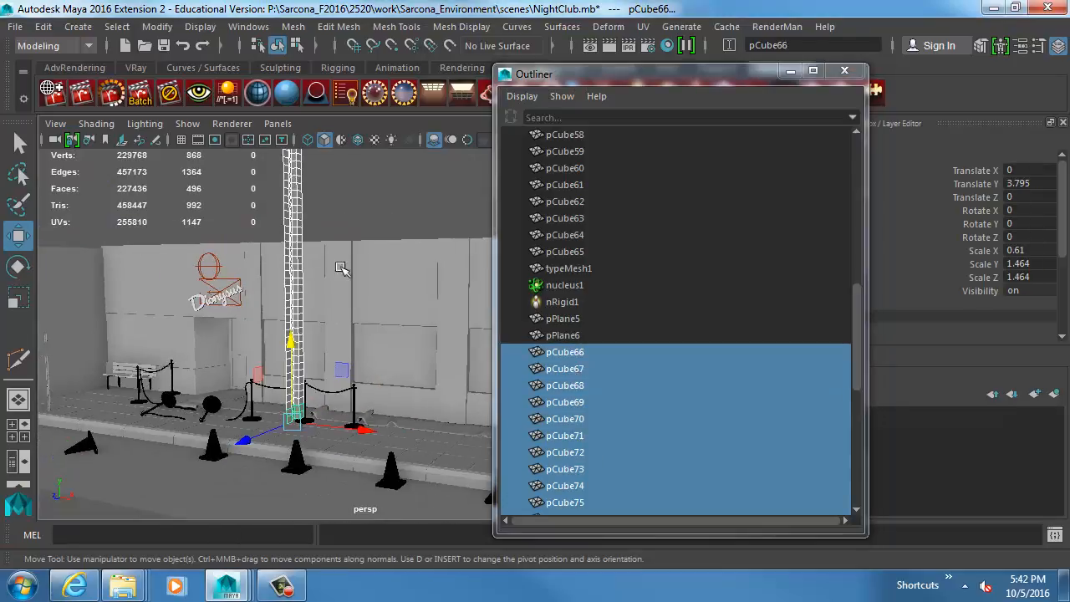
Combine the selected bracket pieces pCube66 through pCube96 into a single mesh.
alt+drag(341, 268, 304, 293)
alt+right_drag(305, 293, 486, 315)
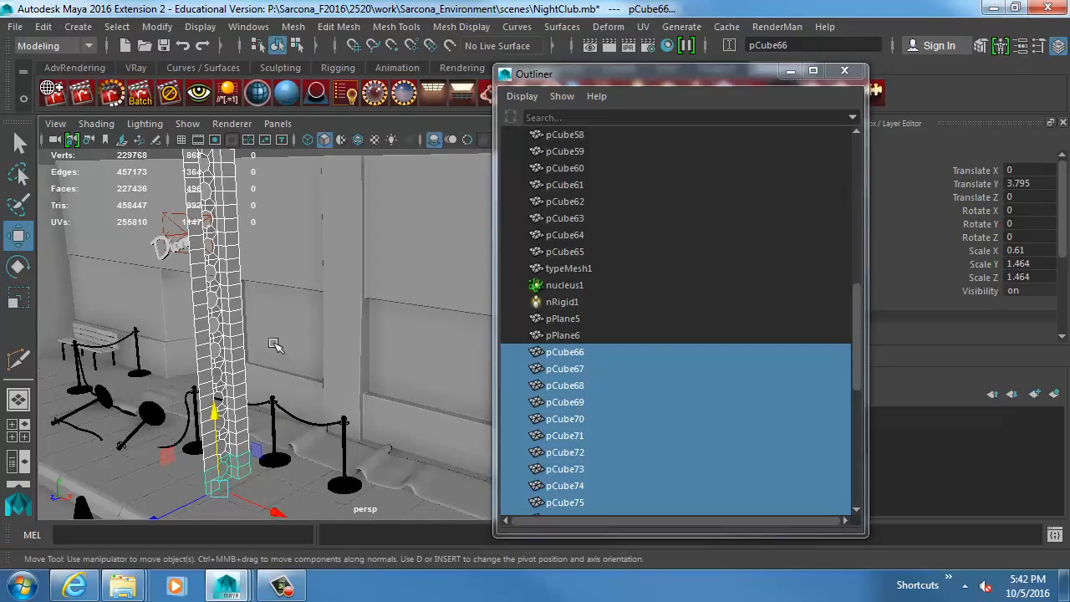
click(293, 26)
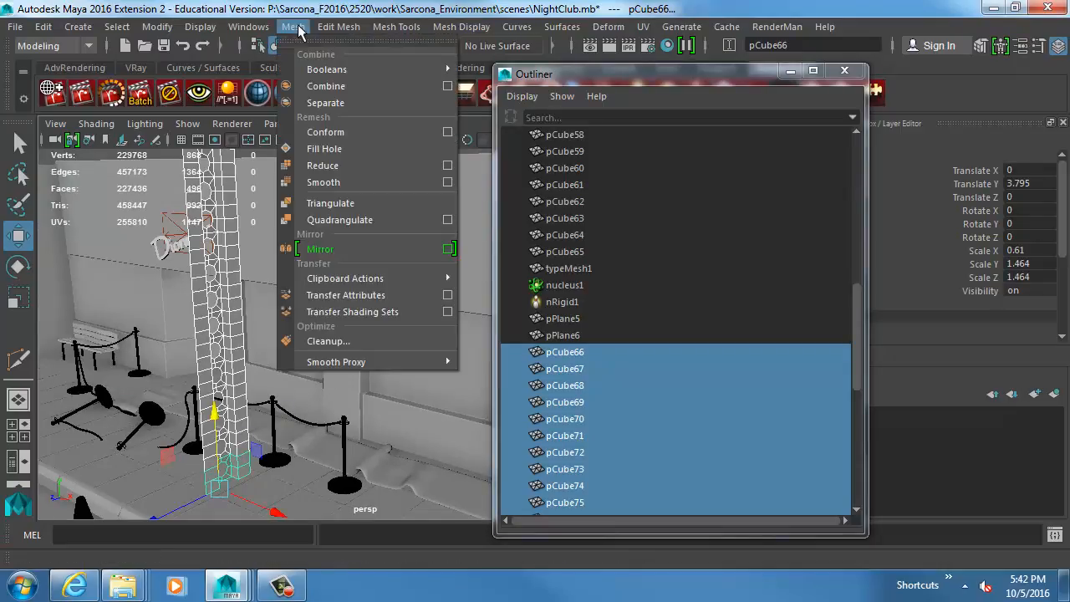
click(326, 86)
Test whether the combined brackets share vertices by pulling one outer flange vertex away, and undo the move.
alt+middle_drag(230, 278, 281, 262)
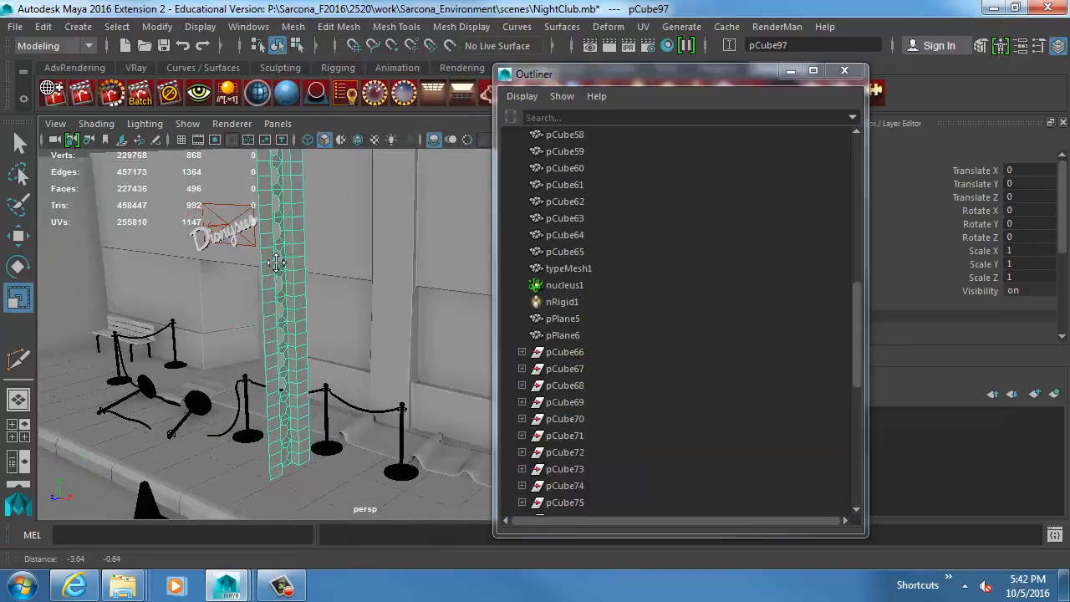
alt+right_drag(280, 263, 443, 278)
alt+middle_drag(298, 281, 356, 289)
alt+right_drag(356, 290, 452, 306)
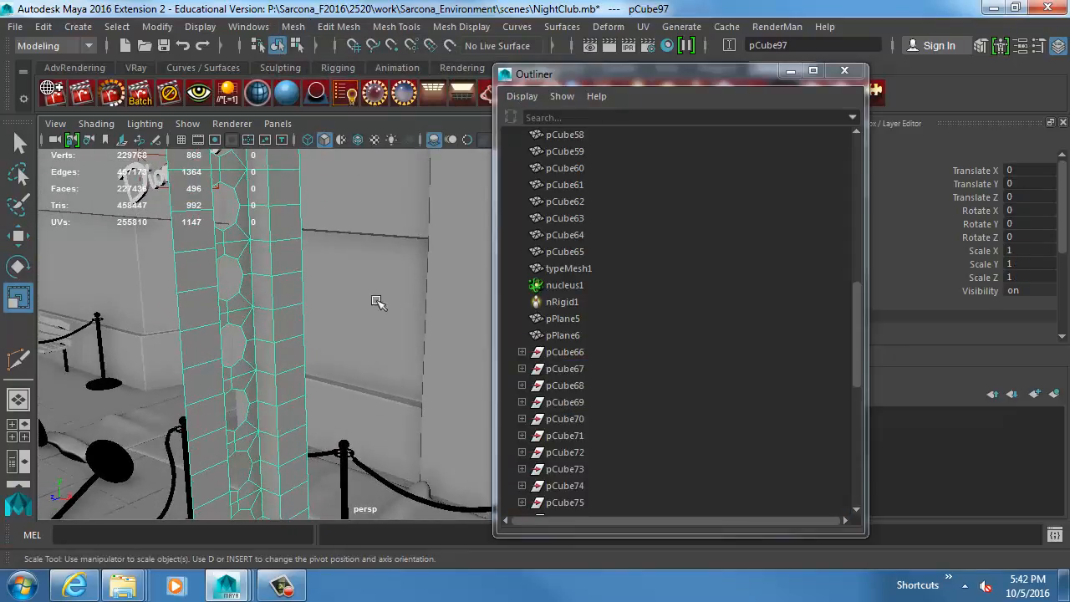
right_drag(247, 224, 192, 125)
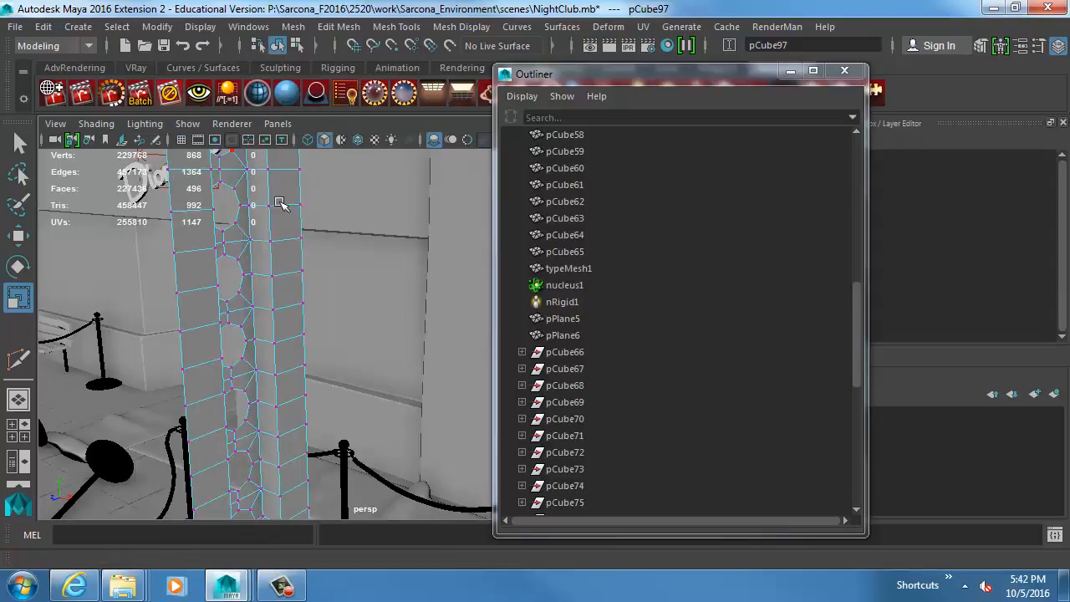
click(298, 203)
click(298, 240)
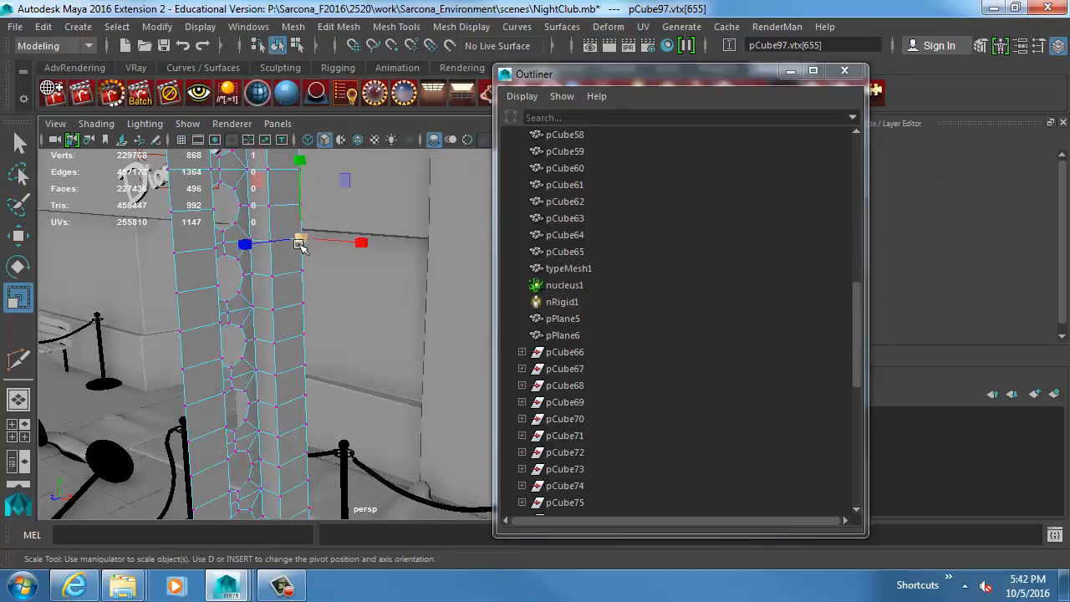
key(w)
click(317, 207)
alt+drag(339, 247, 297, 232)
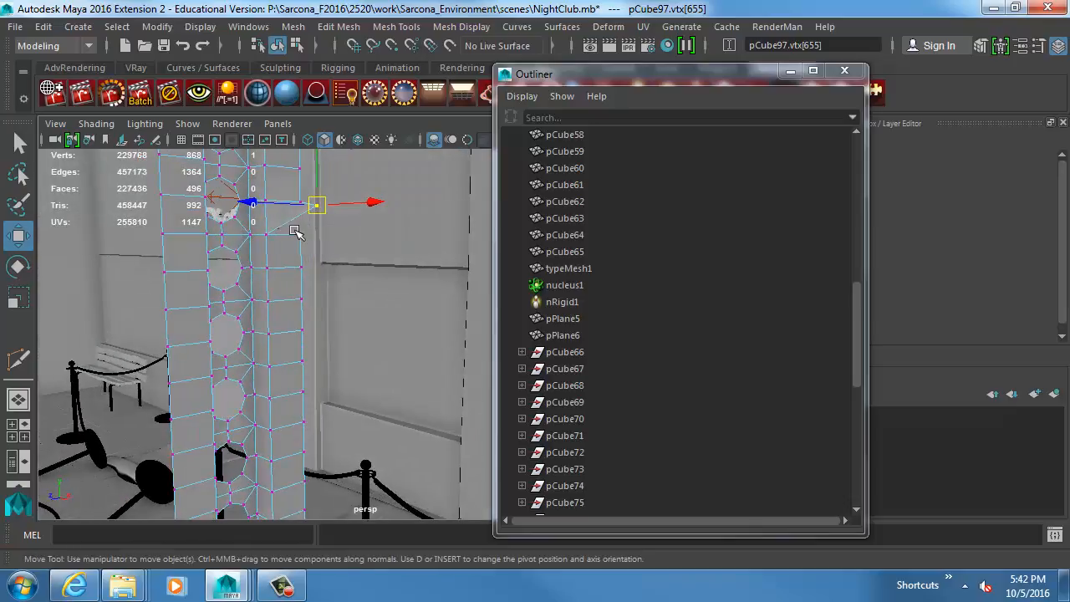
key(ctrl+z)
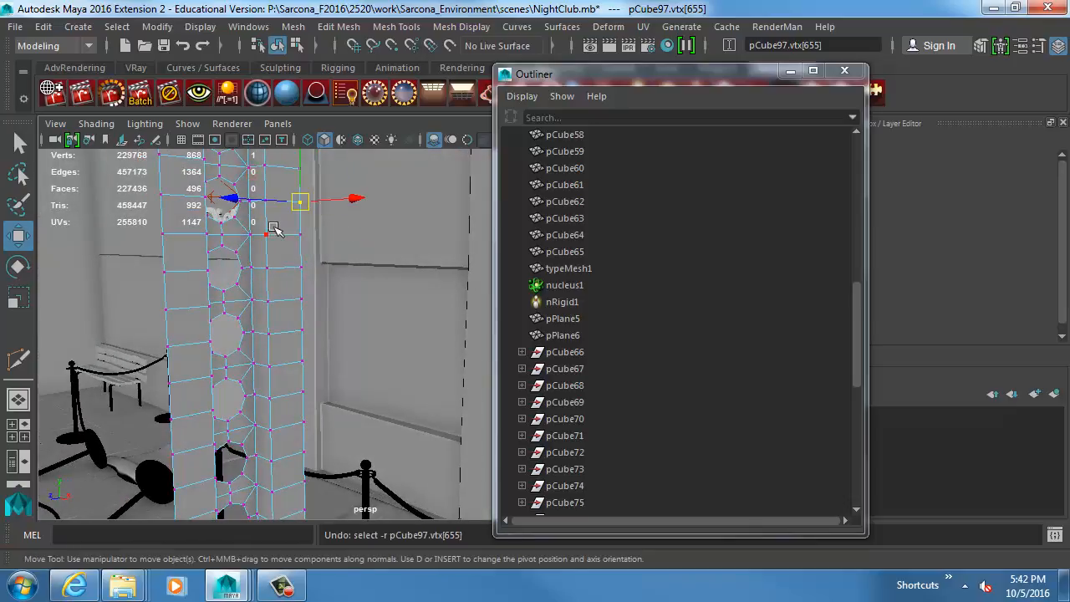
Merge the overlapping vertices of the whole combined post in object mode with the Merge command.
right_drag(286, 252, 311, 221)
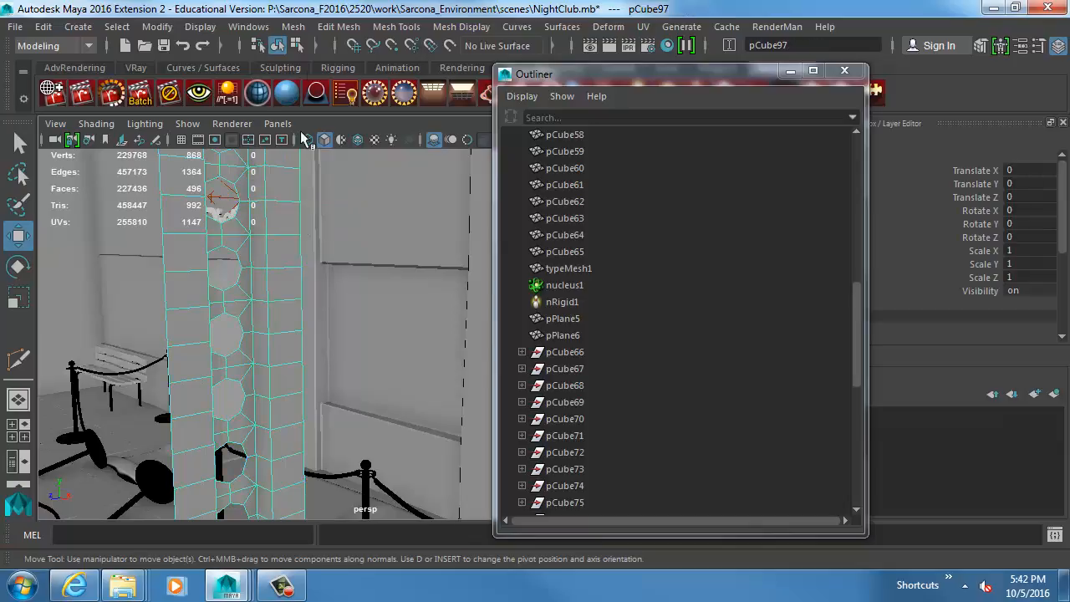
click(338, 26)
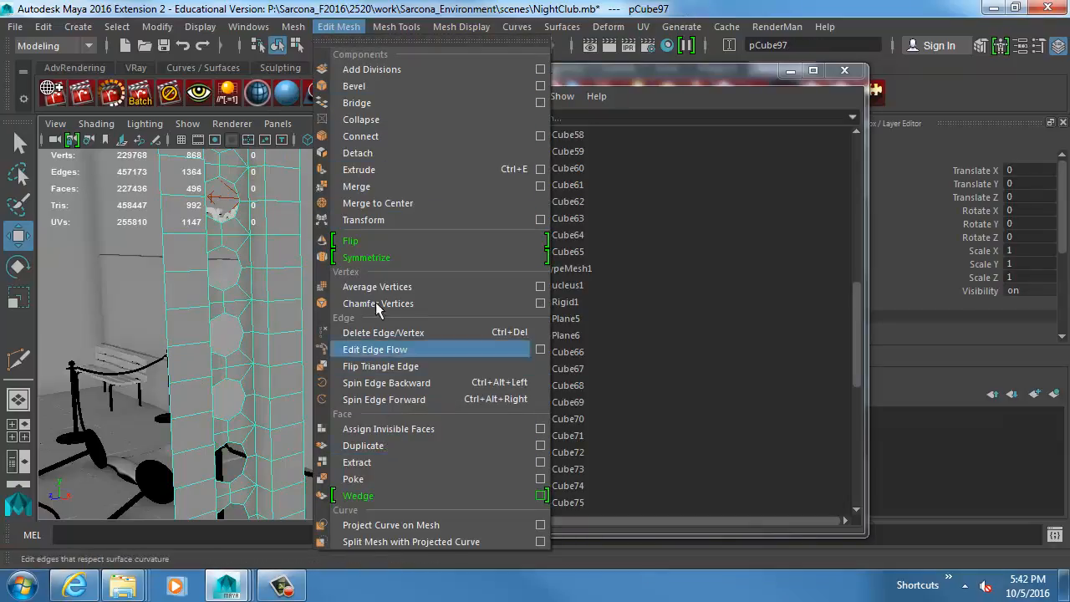
click(372, 186)
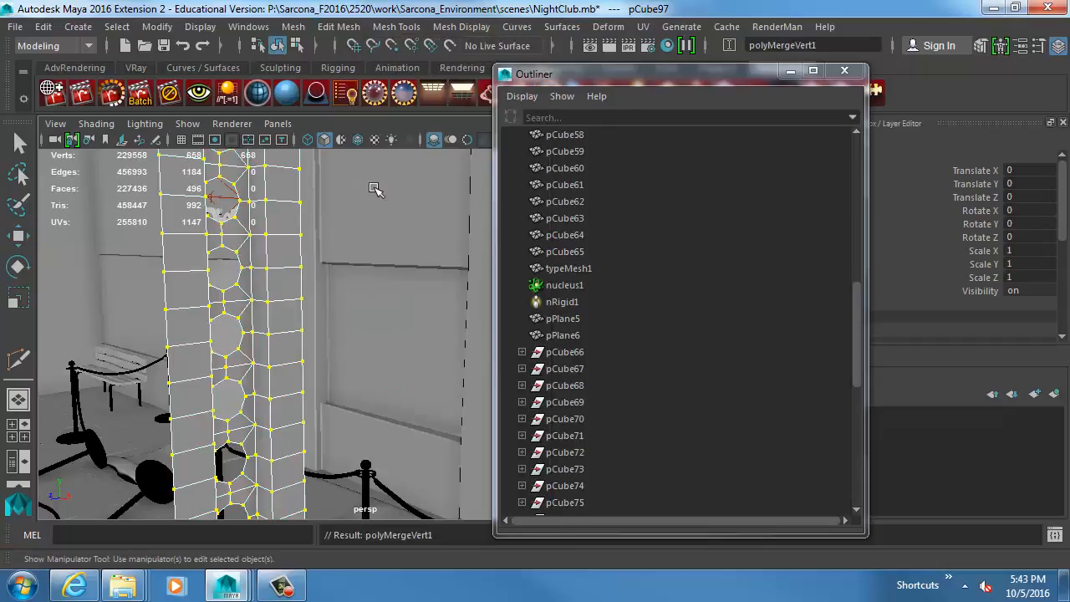
key(q)
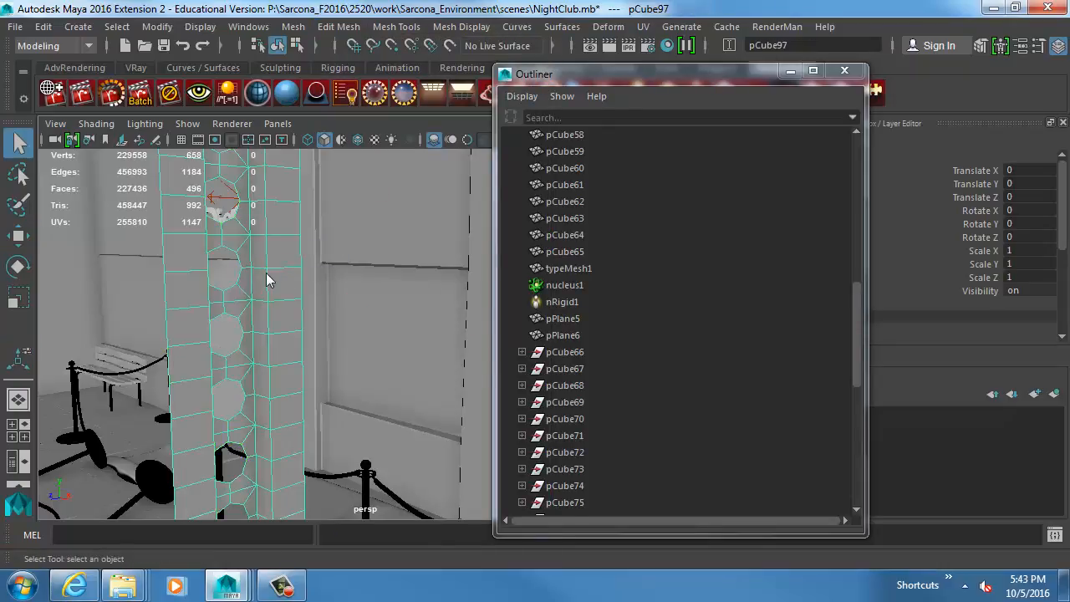
Move a merged vertex on the flange's outer edge to check the weld, undo it and return to object mode.
key(F9)
click(301, 300)
key(w)
drag(301, 302, 397, 350)
key(ctrl+z)
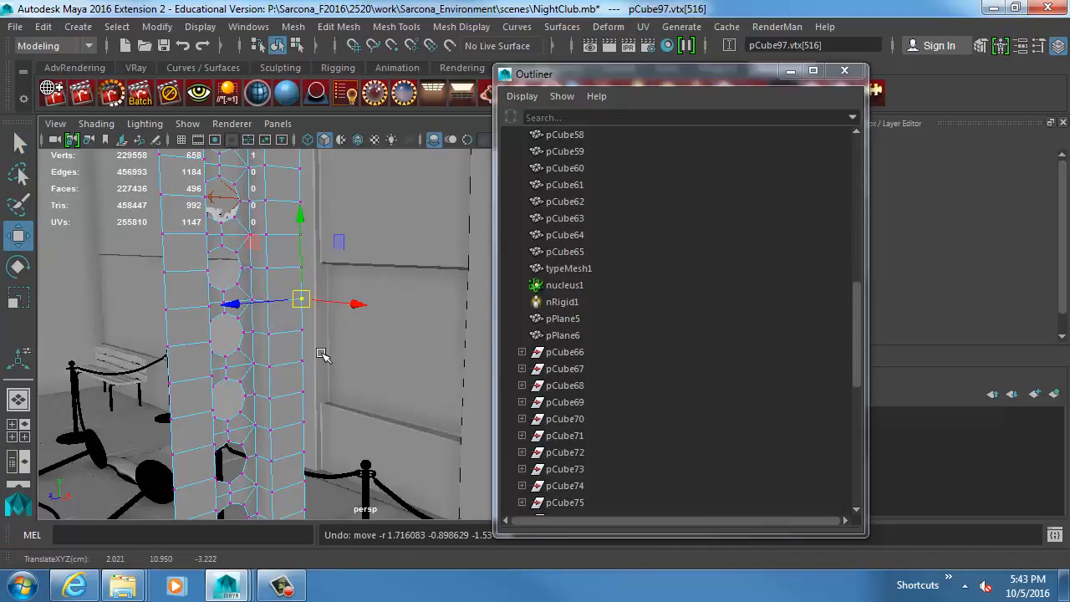
key(F8)
Scale the combined post down uniformly to 0.563.
alt+drag(270, 363, 167, 306)
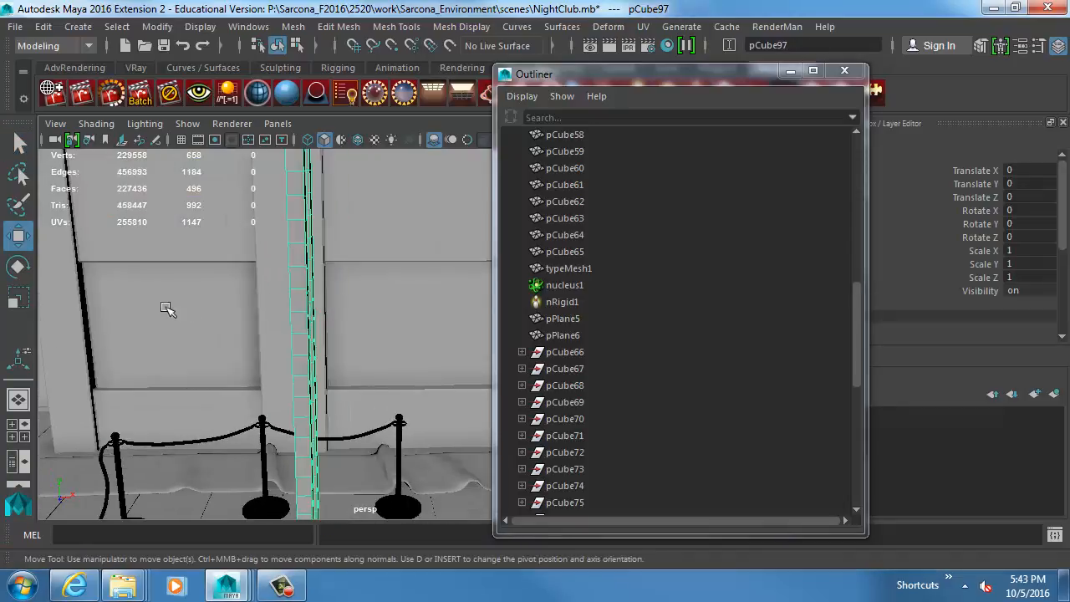
key(r)
middle_drag(393, 345, 52, 387)
alt+middle_drag(227, 341, 387, 370)
alt+right_drag(387, 371, 189, 246)
key(w)
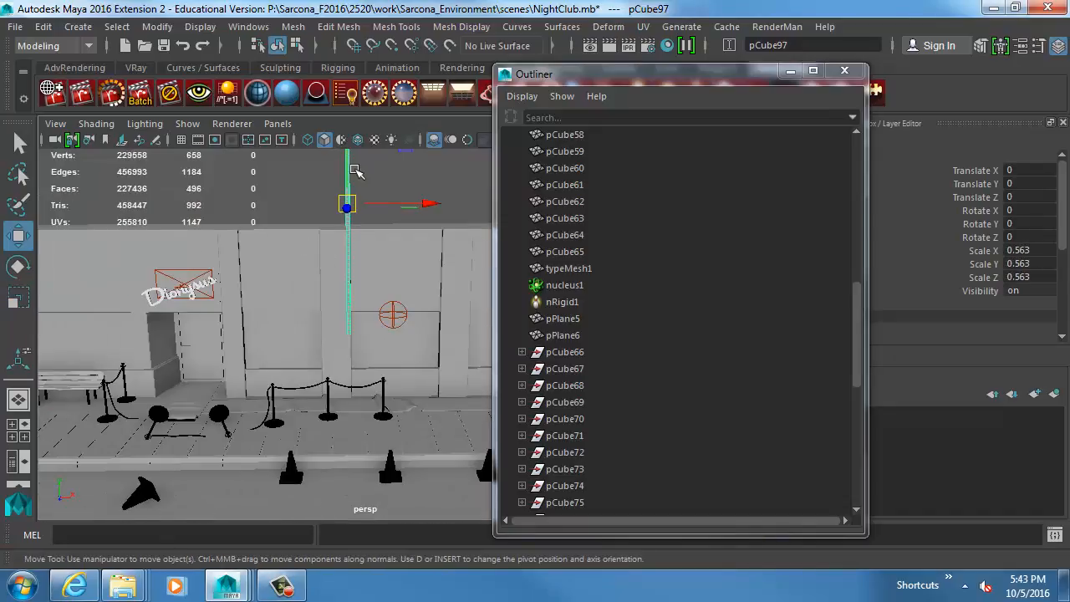
Scale the post uniformly to 0.206 and move it beside the existing sign, at Translate X -34.616 and Translate Y -20.323.
drag(348, 168, 354, 270)
key(r)
middle_drag(407, 255, 390, 291)
key(w)
drag(349, 248, 348, 303)
drag(419, 368, 157, 370)
alt+middle_drag(163, 369, 314, 369)
alt+drag(316, 369, 269, 366)
key(r)
middle_drag(289, 382, 250, 368)
key(w)
drag(238, 306, 238, 340)
drag(270, 382, 209, 379)
Extrude all faces of the post slightly to give its walls thickness, and return to object mode.
key(f)
alt+drag(322, 367, 299, 359)
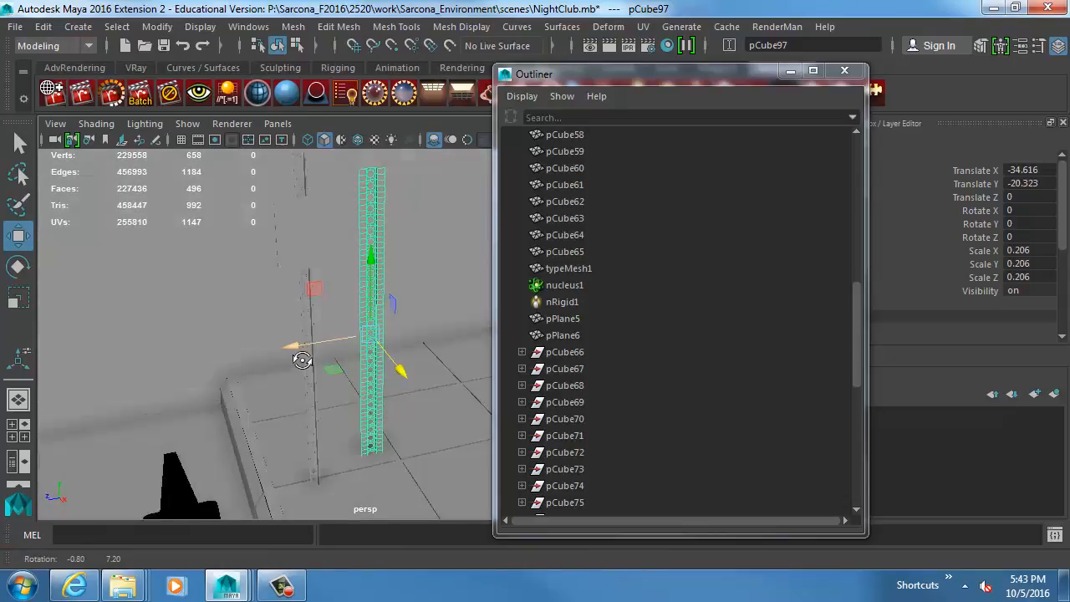
alt+right_drag(318, 354, 411, 477)
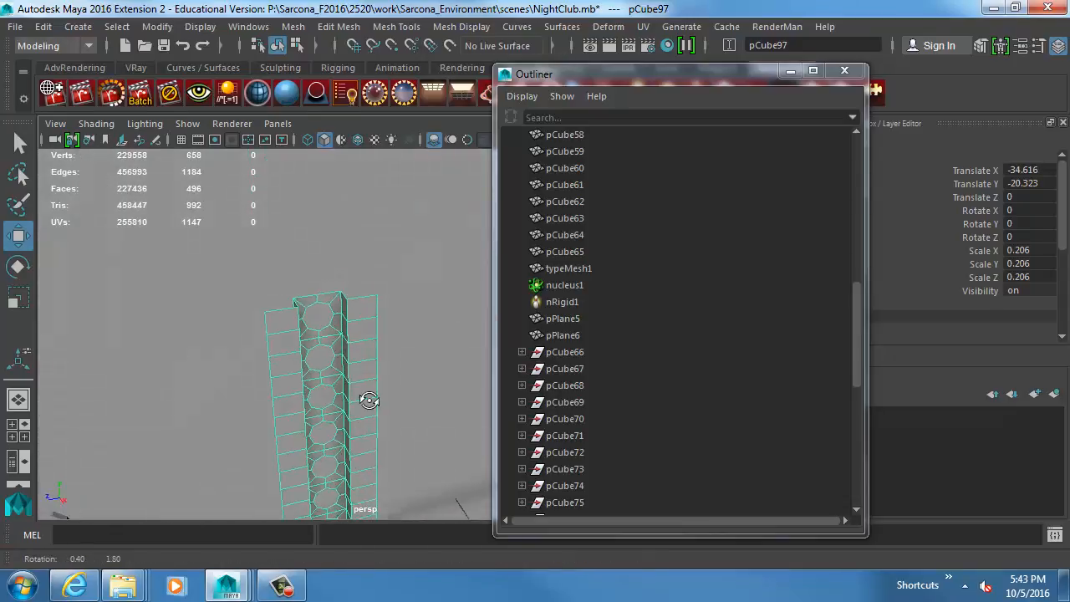
alt+drag(370, 399, 339, 413)
alt+middle_drag(339, 413, 346, 369)
shift+right_drag(281, 370, 281, 241)
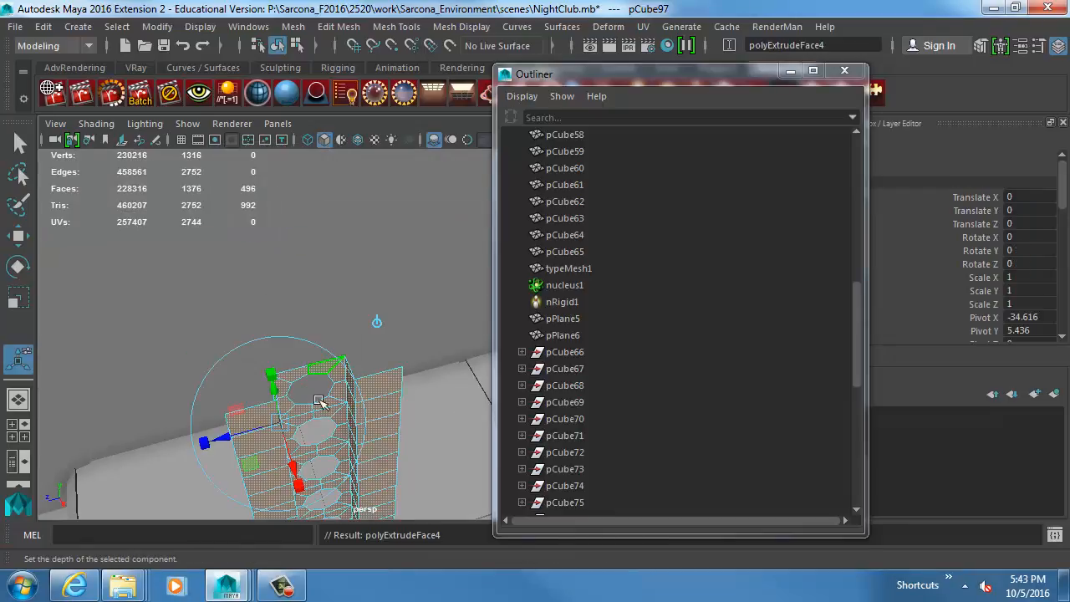
drag(256, 429, 251, 431)
key(w)
key(F8)
key(f)
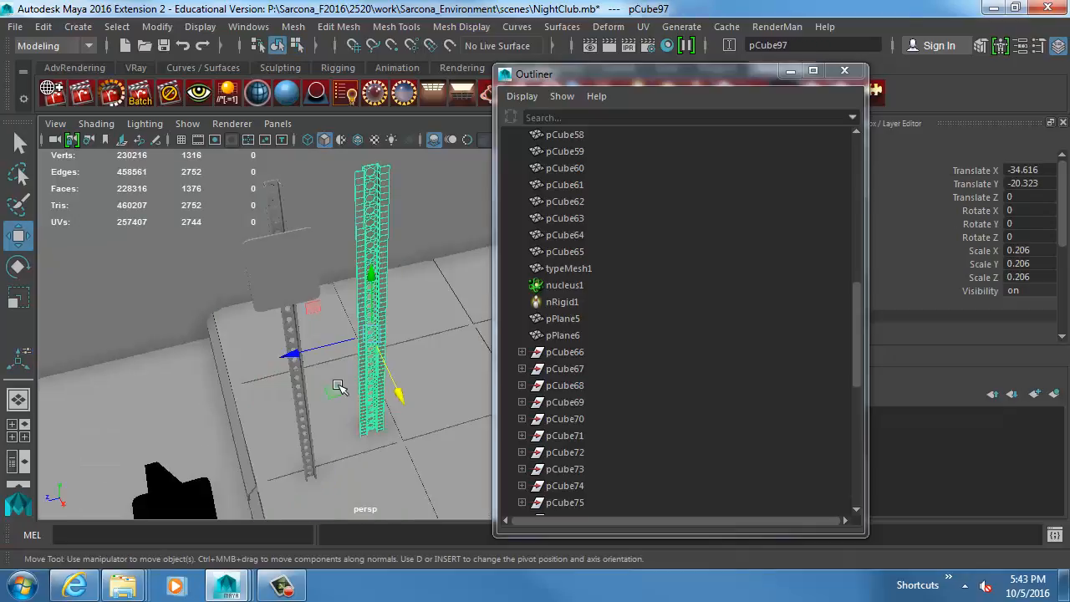
Preview the thickened post with smooth mesh display and examine its shape with the wireframe highlight off.
alt+drag(399, 296, 394, 402)
alt+right_drag(284, 367, 457, 403)
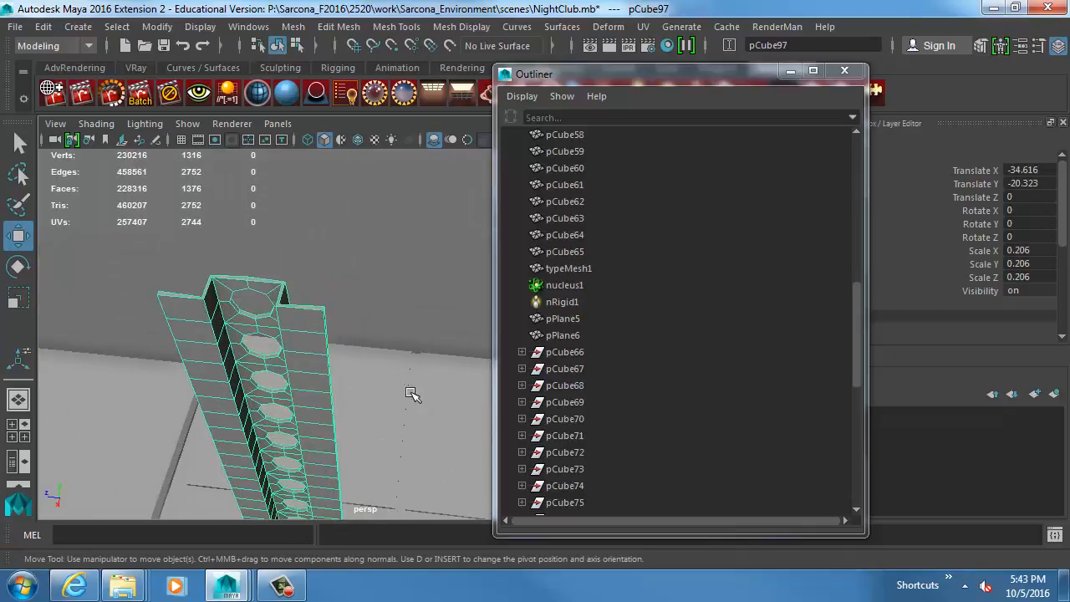
key(3)
click(391, 385)
mouse_move(390, 387)
alt+mouse_down()
mouse_move(388, 309)
mouse_move(379, 344)
mouse_move(397, 397)
mouse_move(401, 376)
alt+mouse_up()
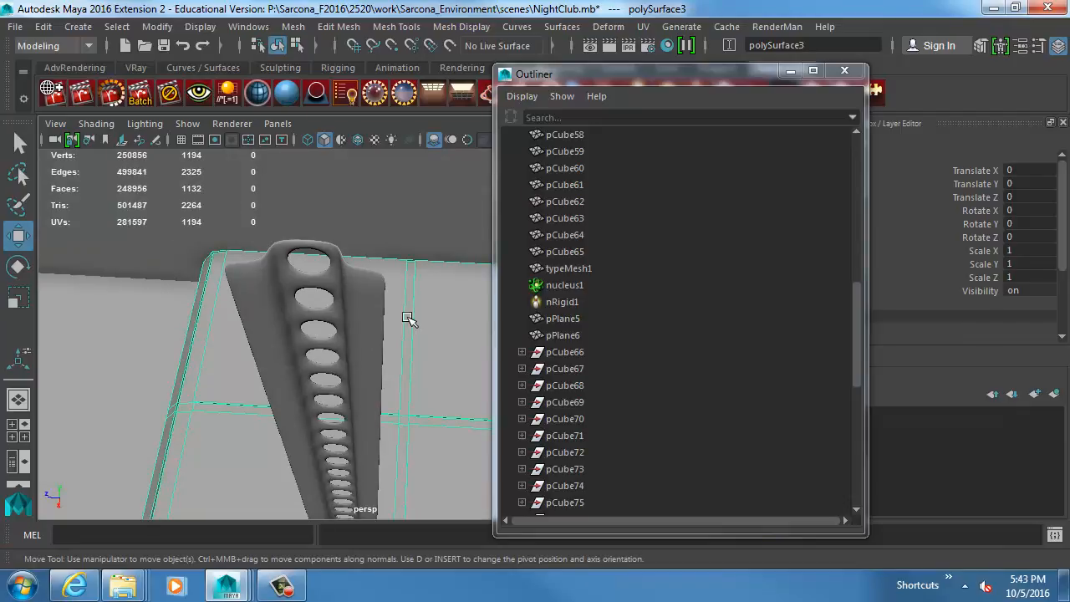
Switch to the web browser and search Bing Images for "no parking sign".
key(alt+Tab)
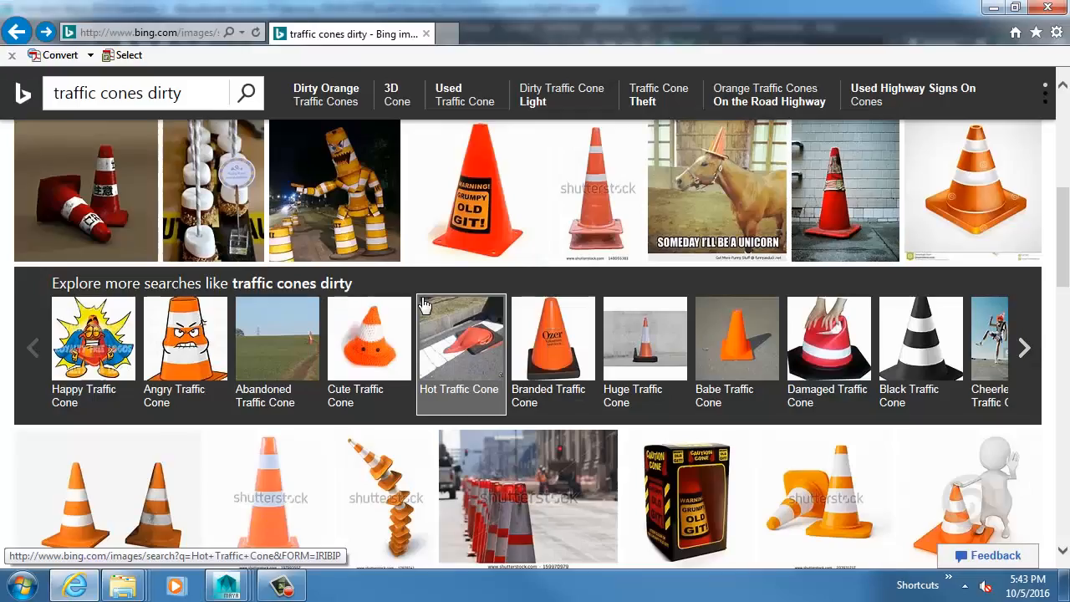
scroll(236, 201, up, 6)
triple_click(209, 96)
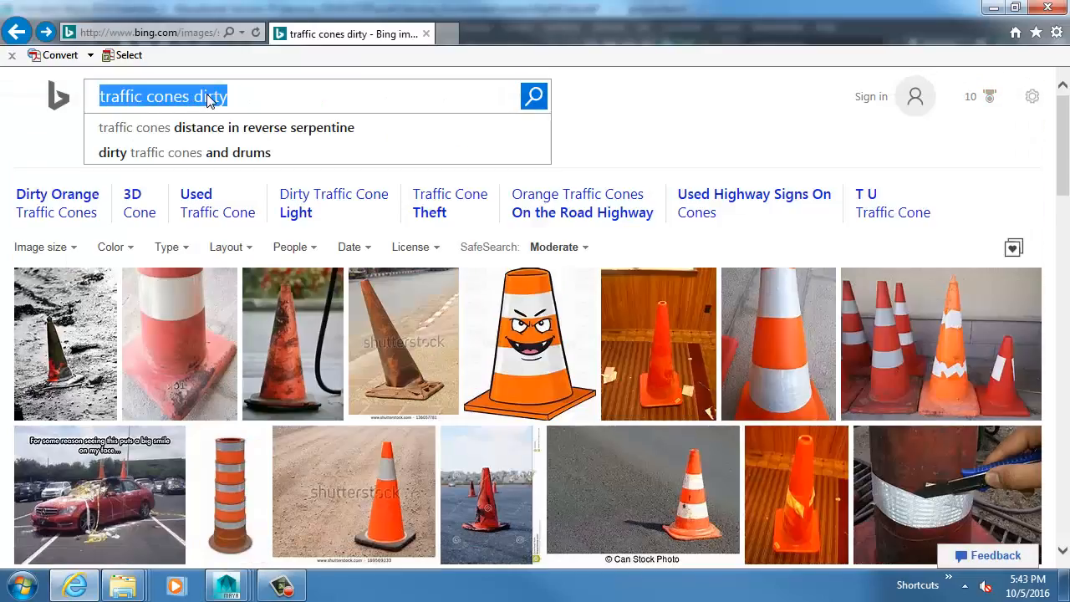
text(street)
triple_click(209, 97)
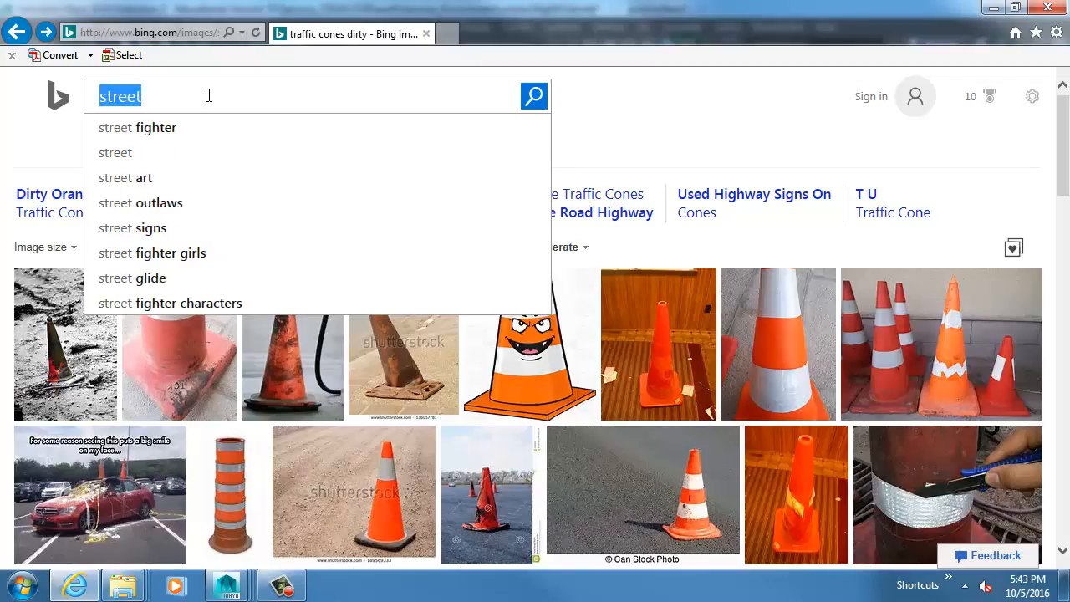
text(no parking s)
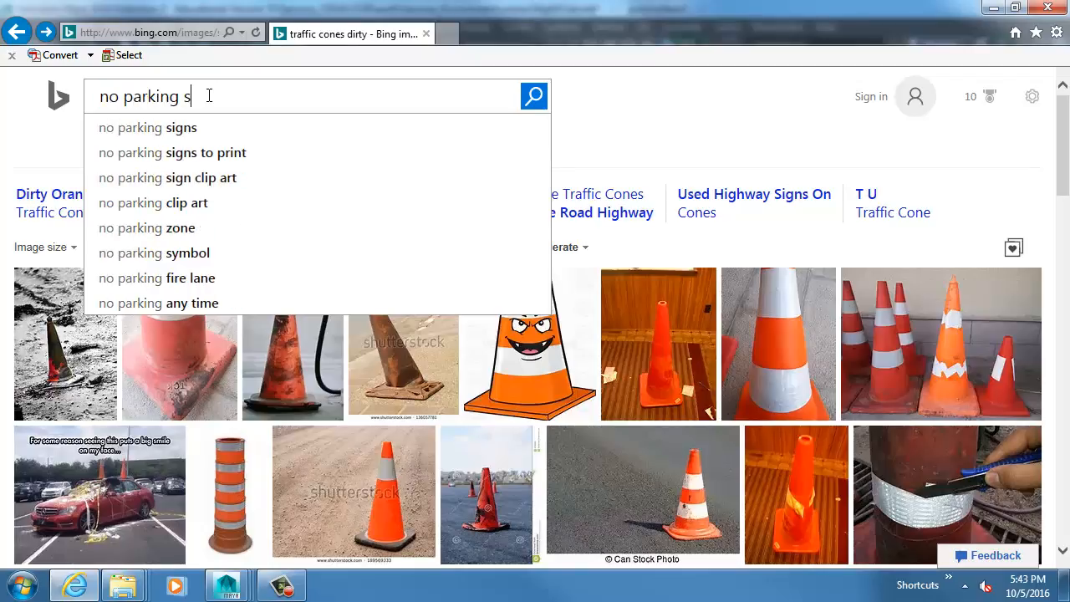
text(ign)
key(Return)
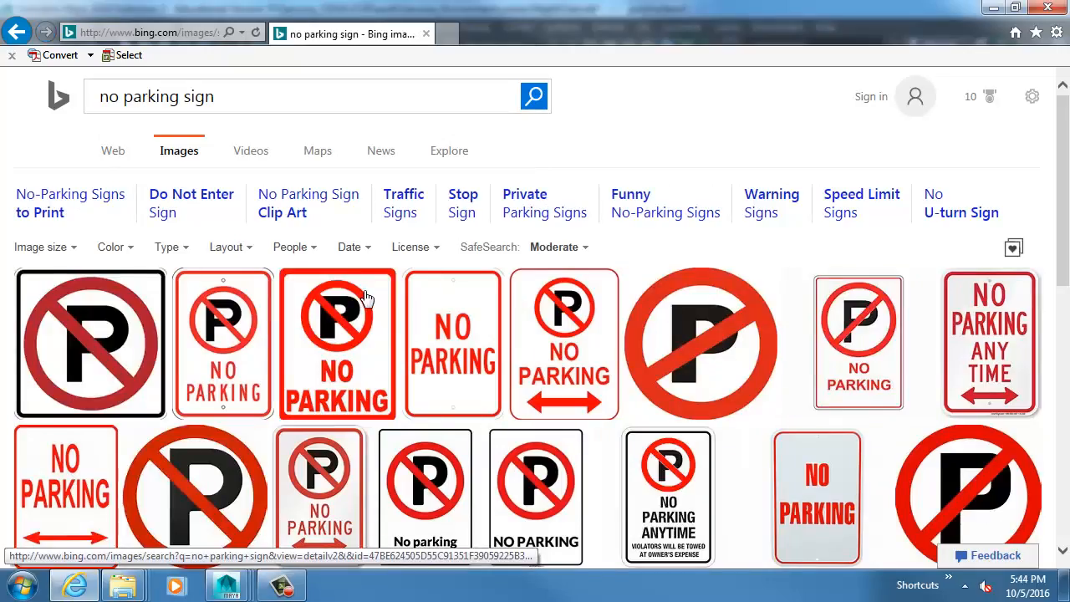
Open the "No Parking Any Time, Tow Away Zone" sign photo and compare its post with the Maya model.
scroll(365, 296, down, 10)
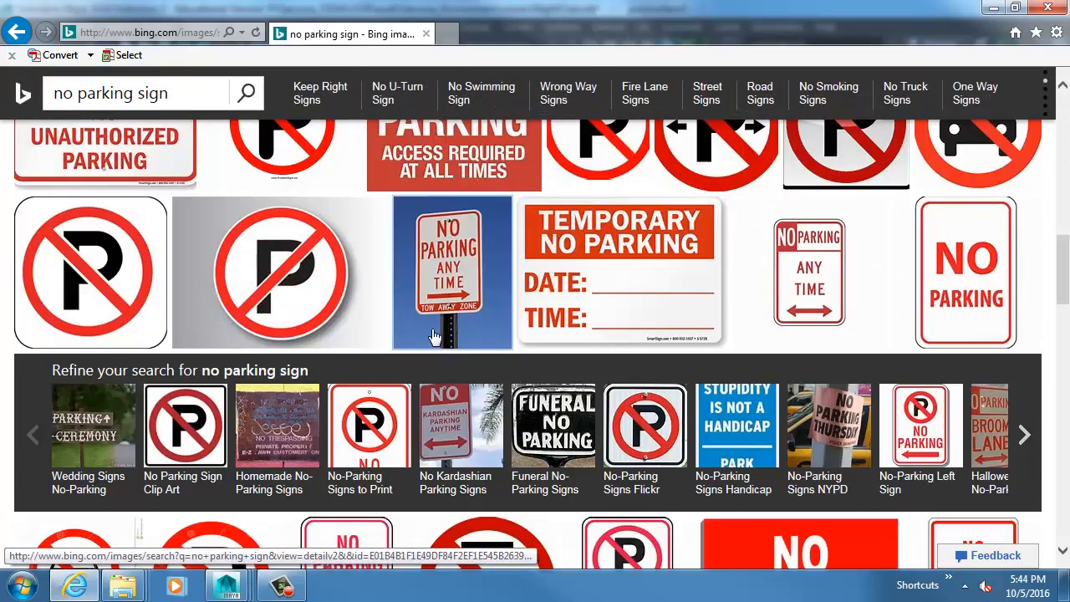
click(434, 336)
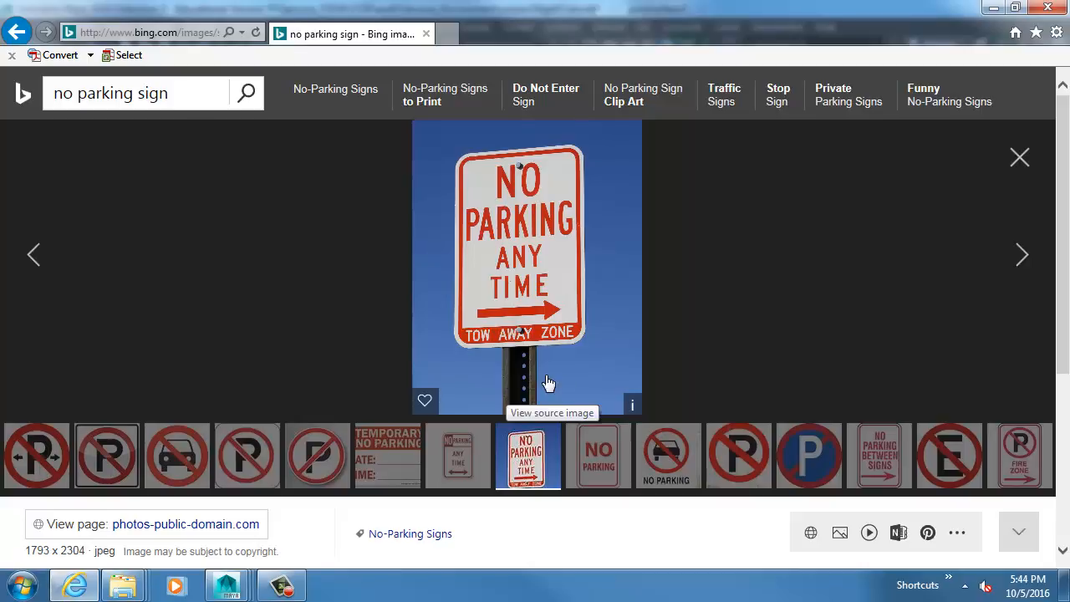
key(alt+Tab)
alt+drag(395, 369, 295, 346)
key(alt+Tab)
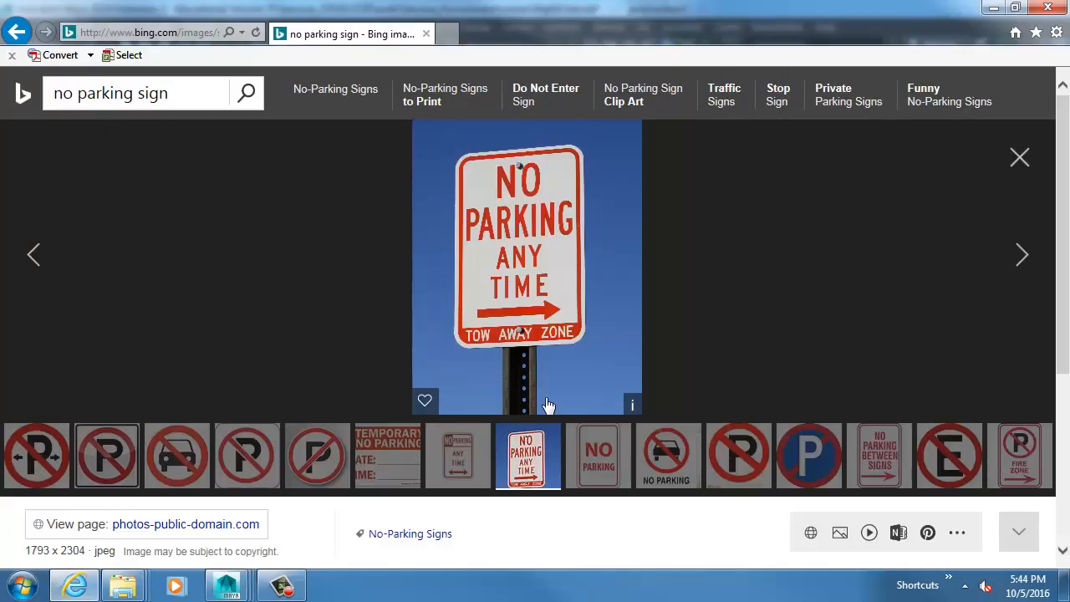
key(alt+Tab)
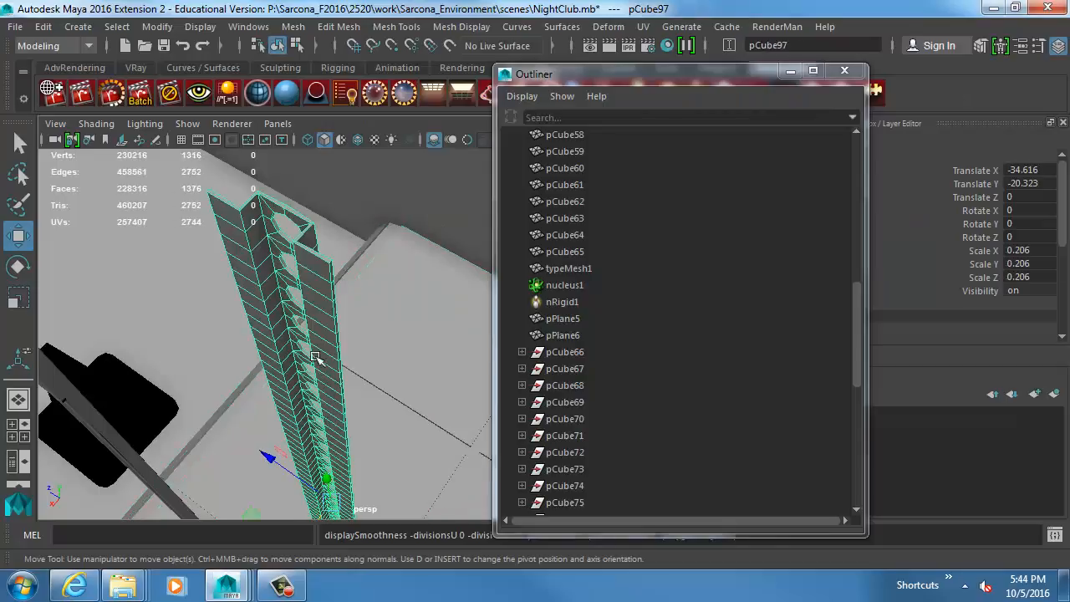
Close the Outliner and bring the upper end of the post into close view.
alt+drag(316, 357, 346, 352)
click(844, 70)
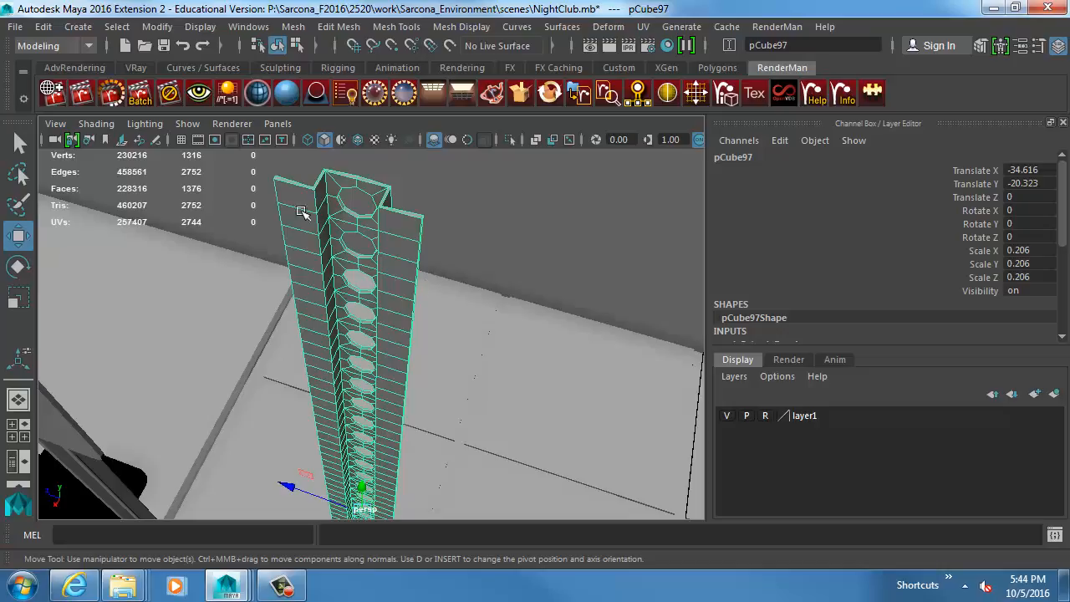
scroll(394, 214, up, 3)
scroll(455, 360, down, 5)
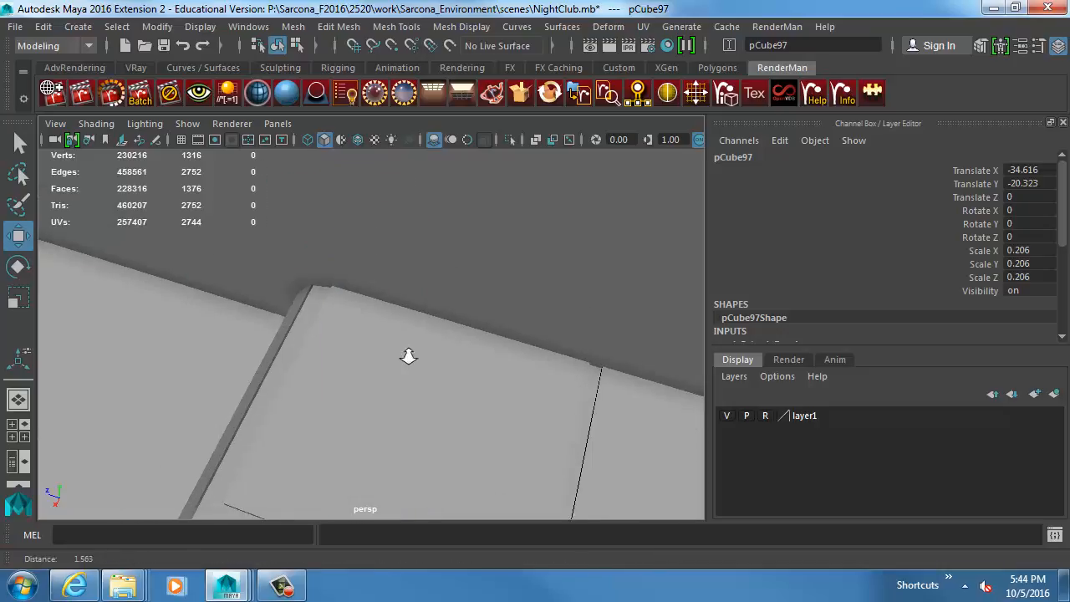
scroll(286, 306, up, 5)
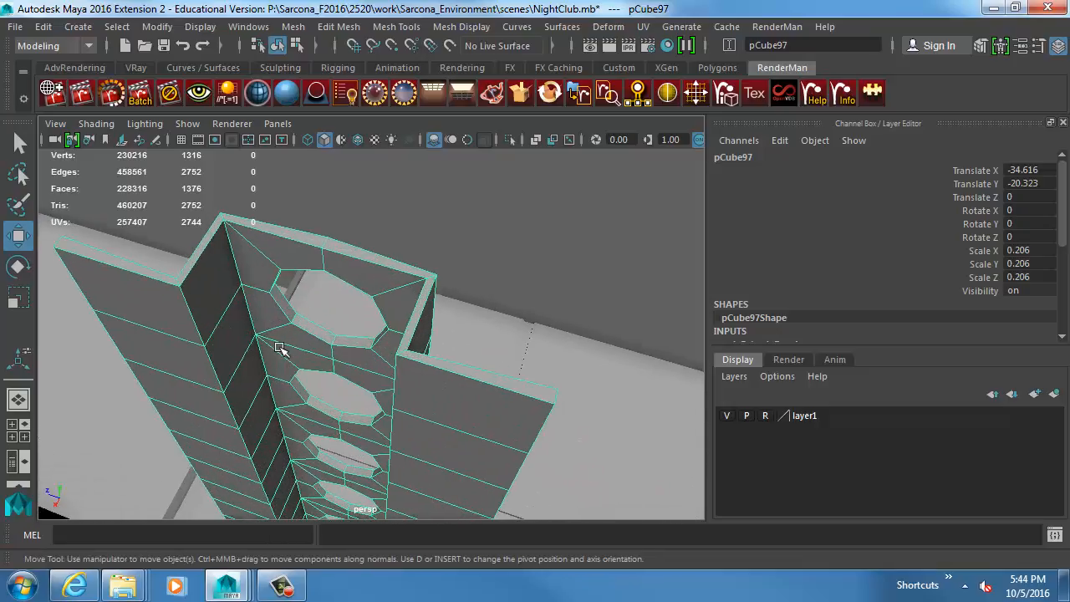
Check the horizontal edge loop crossing the post's inner side wall near its upper end, and return to object mode.
right_drag(248, 316, 256, 275)
double_click(224, 318)
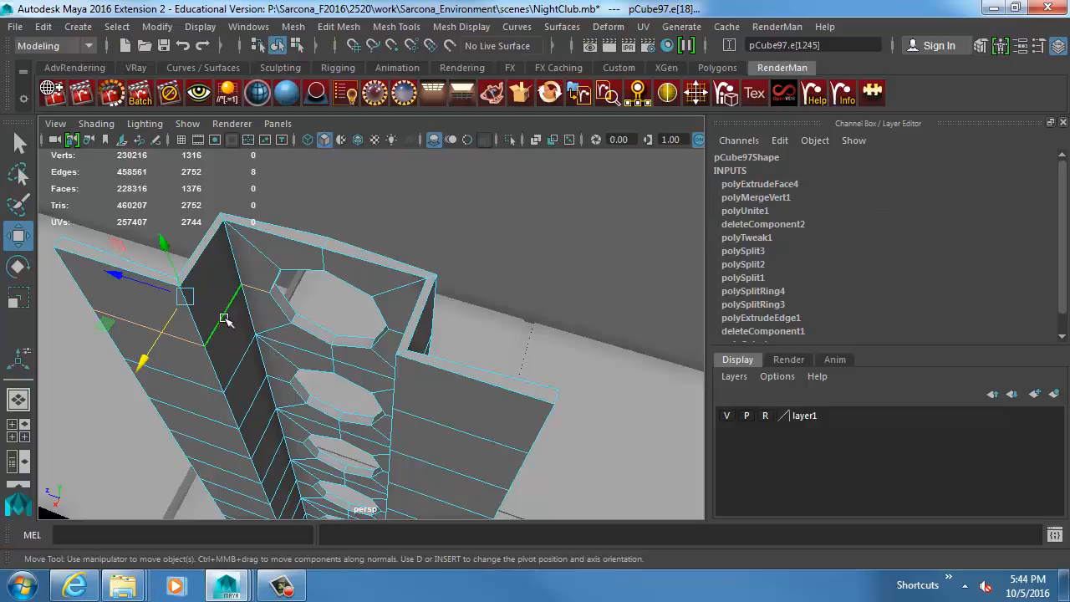
right_drag(224, 317, 268, 285)
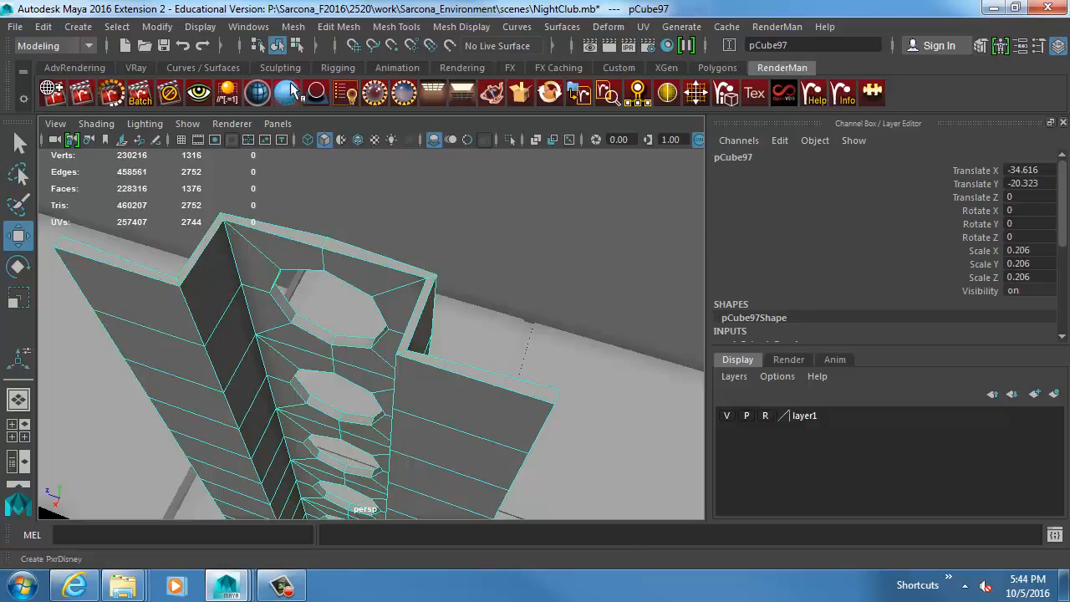
Try bevelling every edge of the sign post and preview the mesh smoothed.
click(339, 26)
click(375, 89)
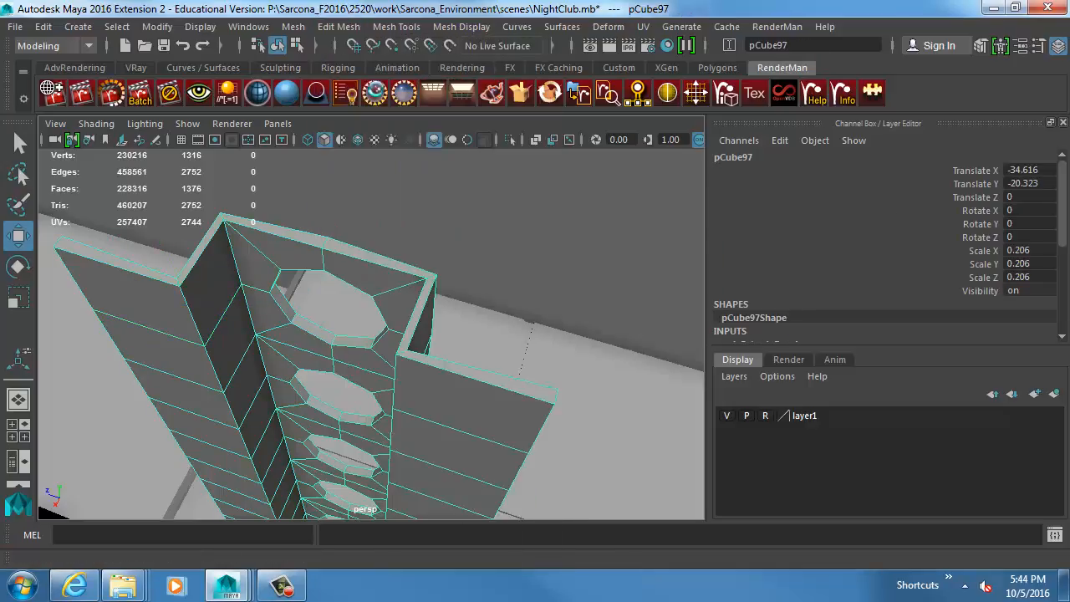
click(280, 330)
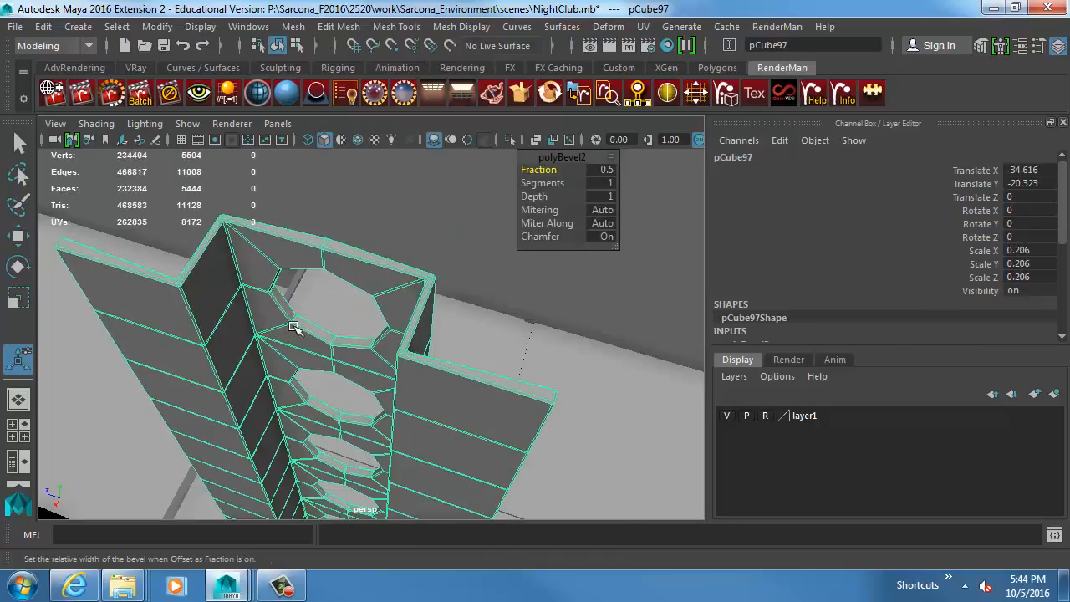
key(3)
alt+drag(434, 349, 454, 292)
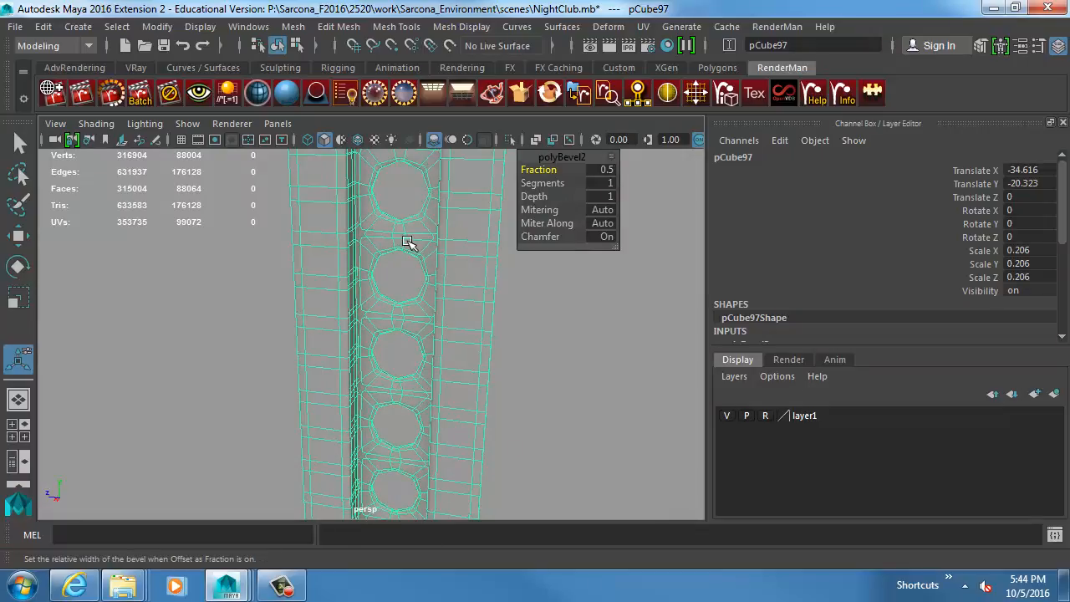
Undo the bevel on the post and return it to unsmoothed display with the Move tool active.
key(ctrl+z)
key(ctrl+z)
key(ctrl+z)
key(ctrl+z)
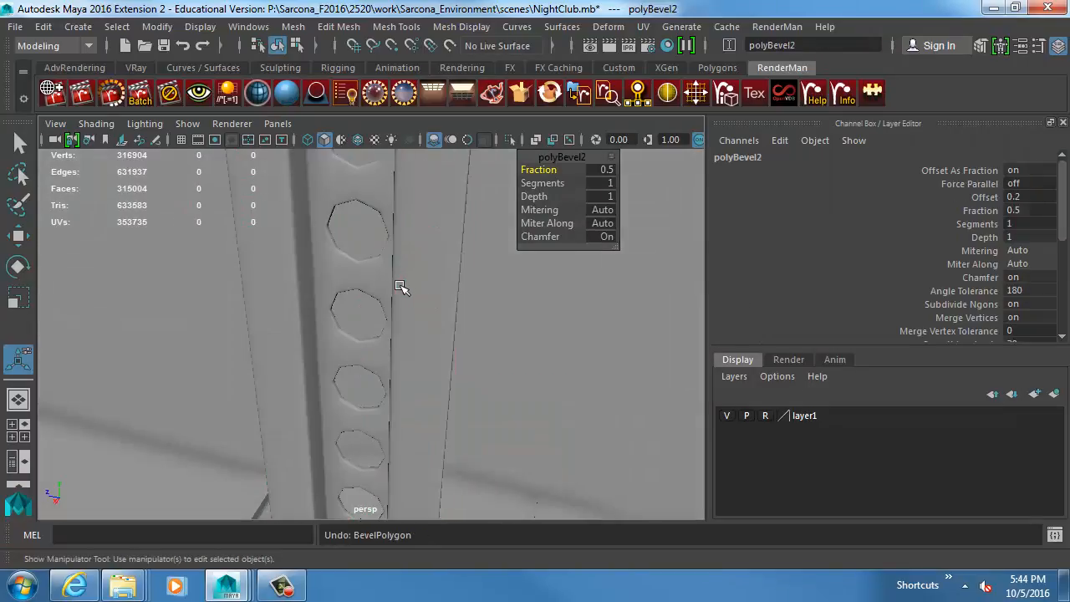
key(ctrl+z)
alt+drag(400, 286, 396, 303)
alt+middle_drag(396, 303, 382, 366)
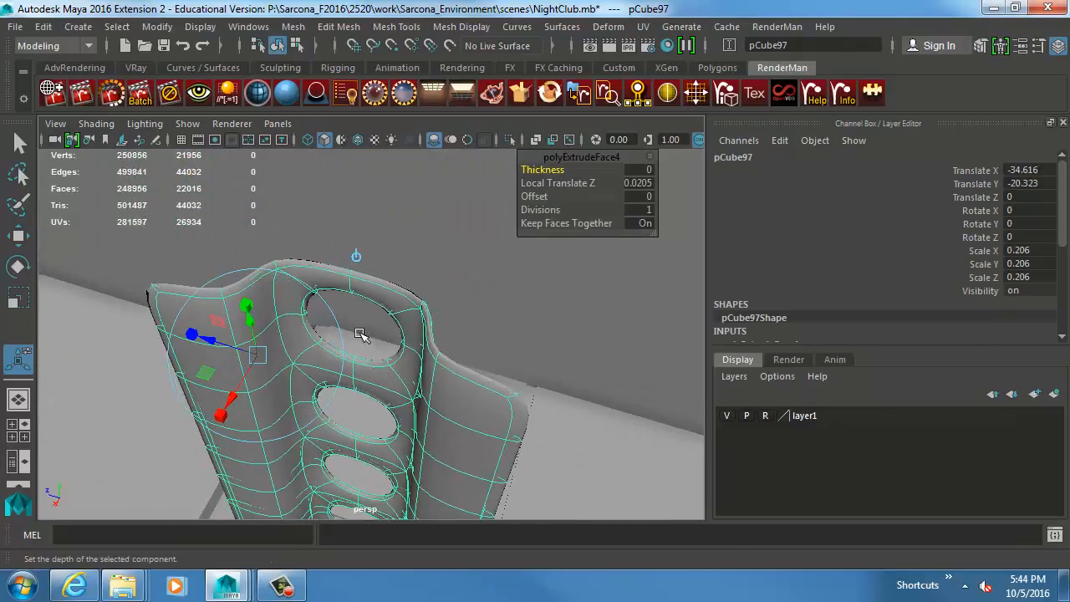
key(1)
key(w)
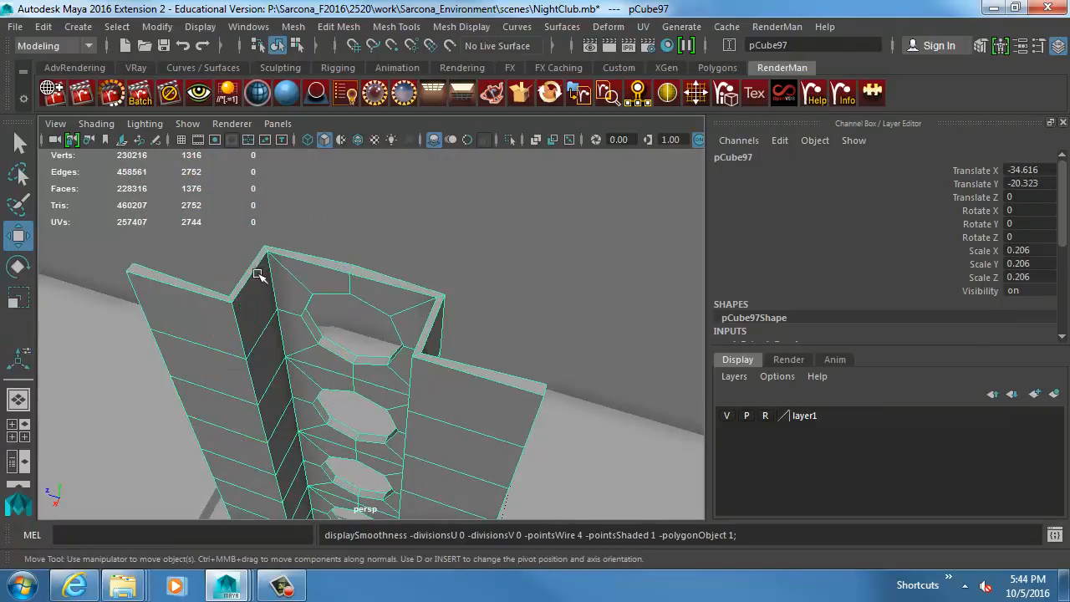
In edge mode, select the edges along the post's upper rim together with the outline of its uppermost hole.
right_drag(257, 274, 254, 257)
double_click(253, 270)
shift+double_click(251, 265)
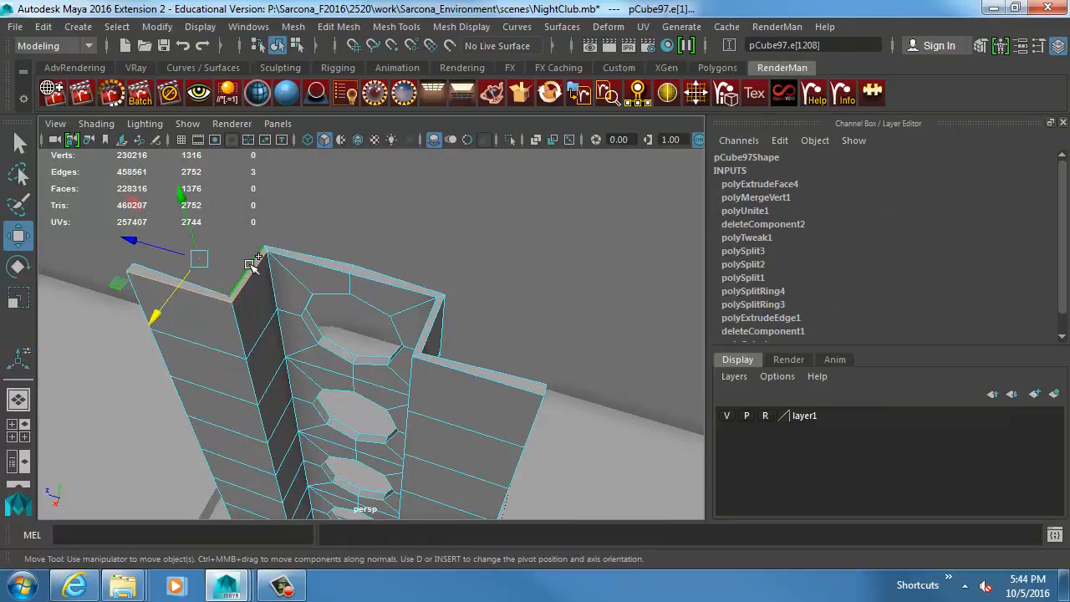
shift+double_click(295, 260)
shift+double_click(310, 254)
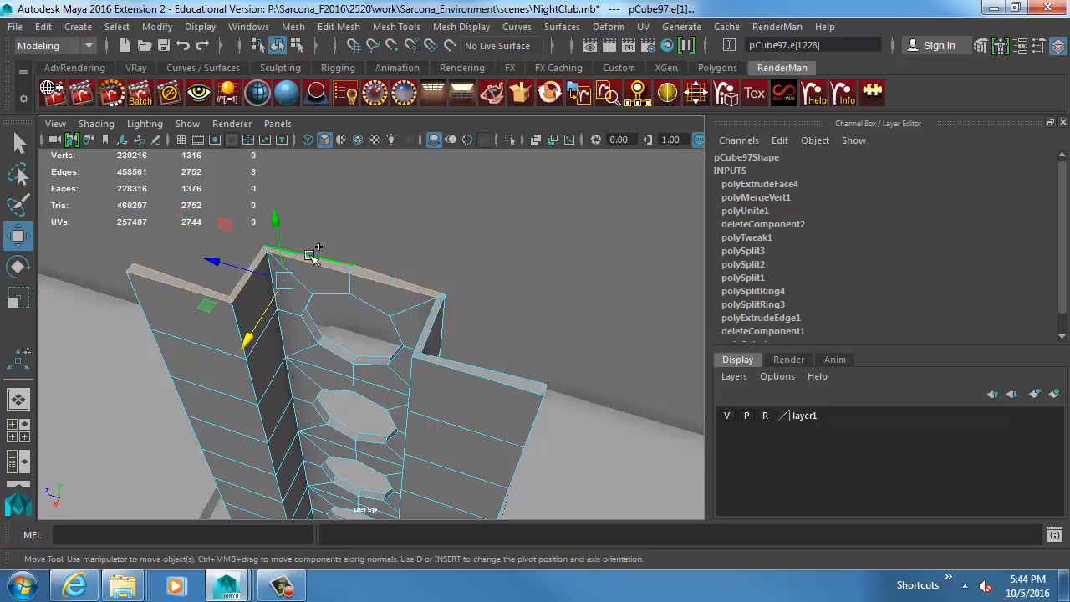
shift+double_click(310, 336)
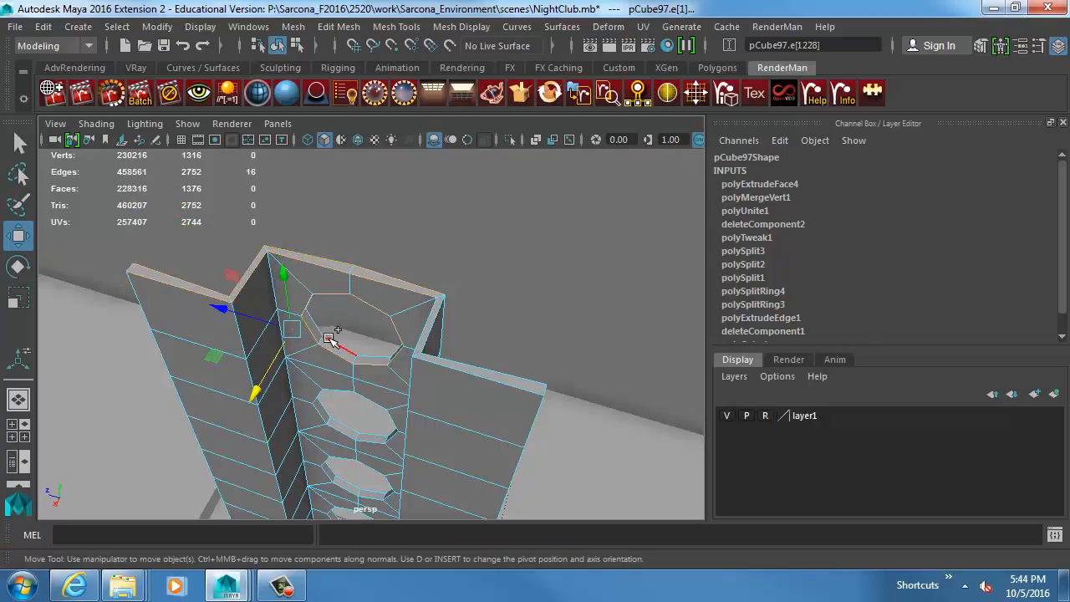
shift+double_click(332, 337)
Select every edge of the whole post and display the scene shaded with textures.
alt+right_drag(551, 444, 346, 424)
alt+middle_drag(346, 424, 371, 346)
alt+right_drag(371, 346, 366, 311)
mouse_move(495, 215)
mouse_down()
mouse_move(298, 518)
mouse_move(310, 499)
mouse_up()
key(4)
key(5)
key(6)
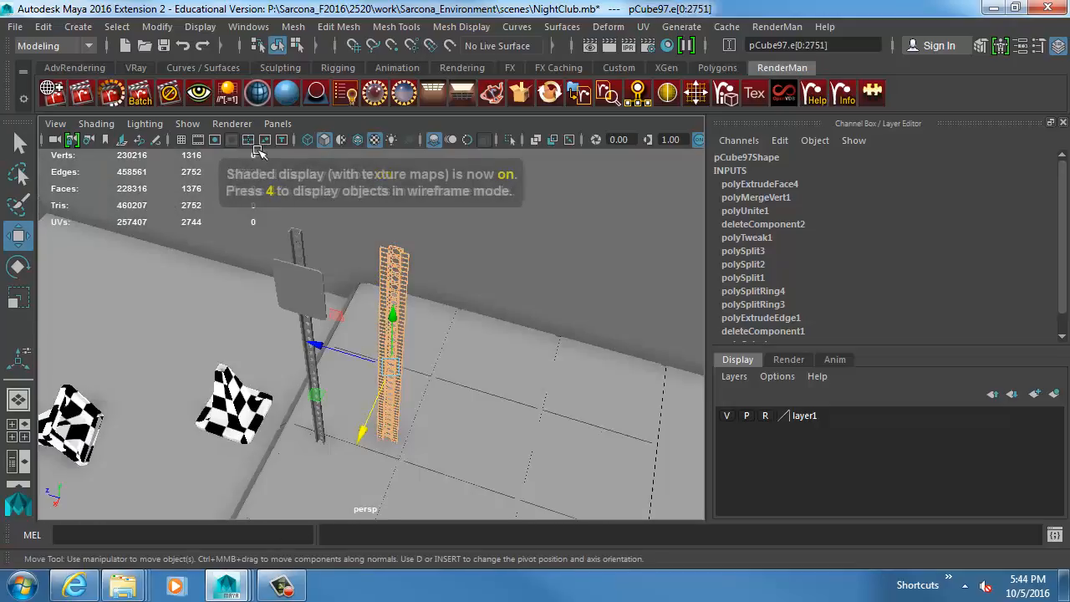
Open the polygon selection constraints for edges and set the angle range from 50 to 120 degrees.
click(117, 27)
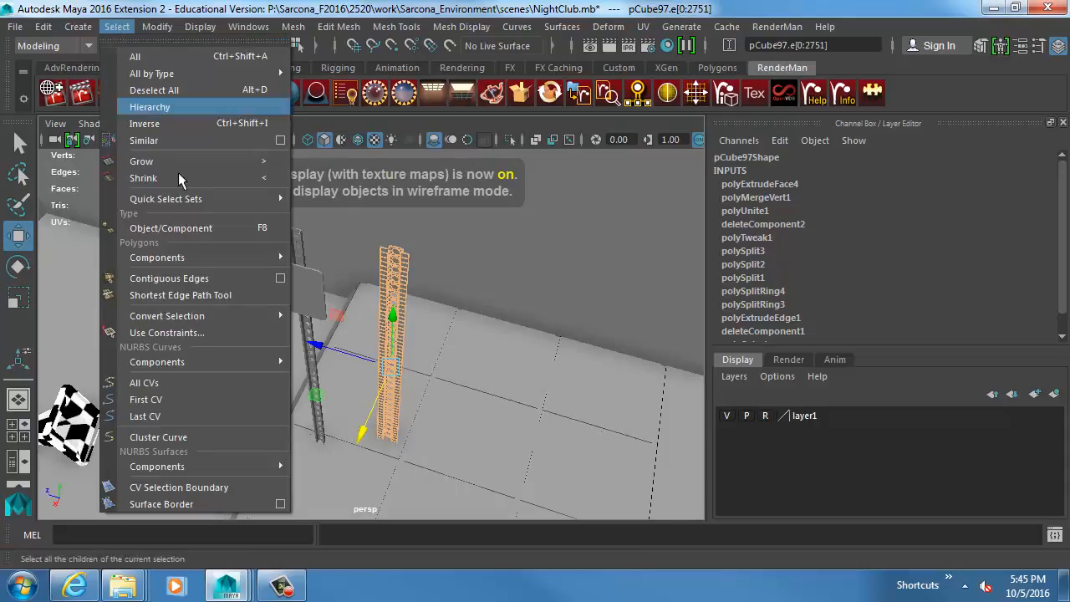
click(203, 334)
drag(527, 176, 723, 92)
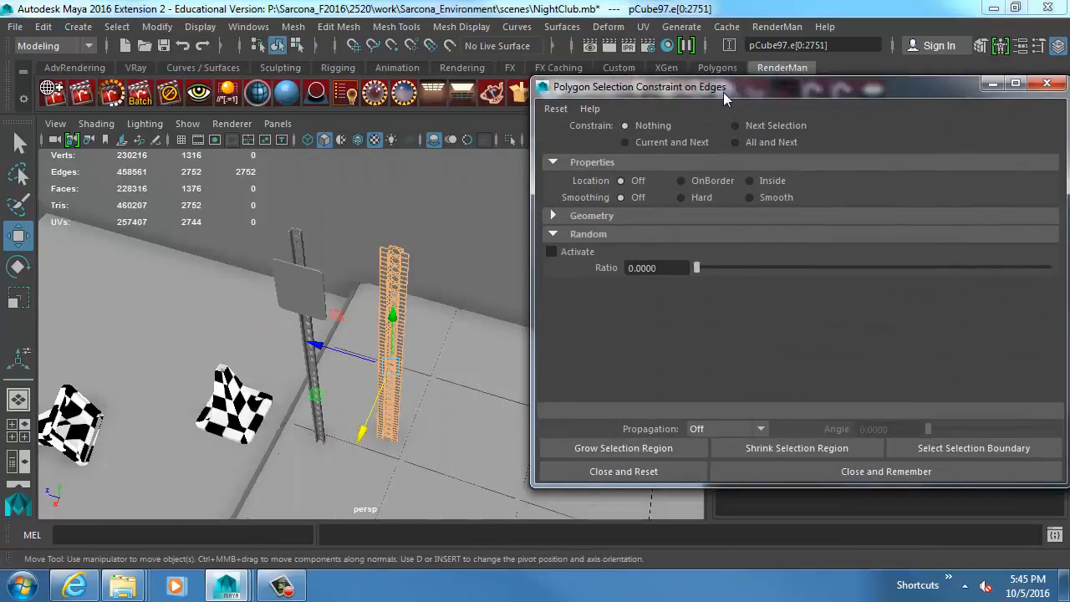
click(587, 217)
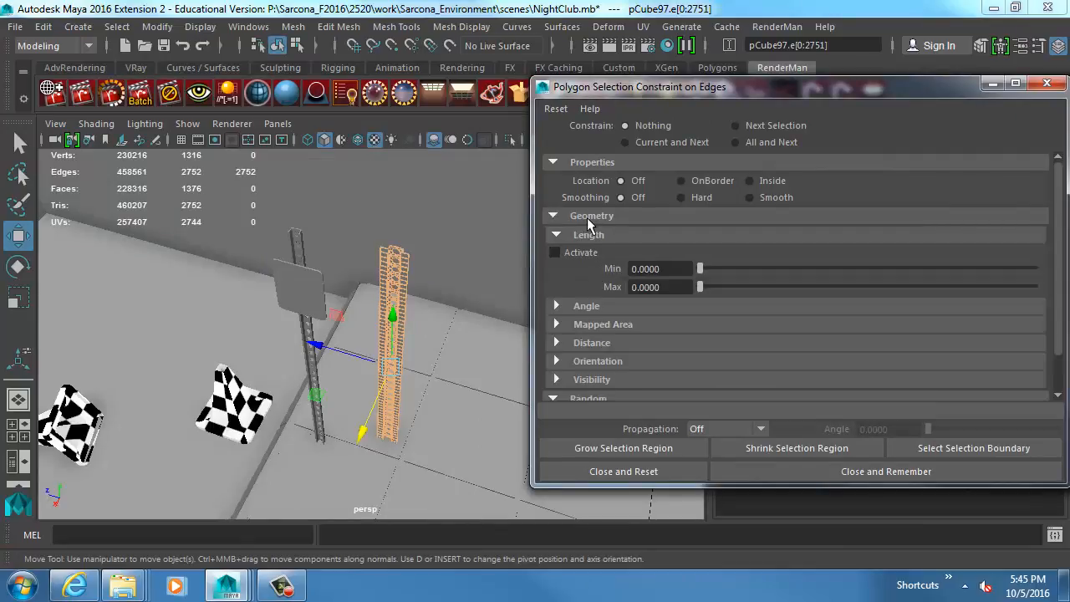
click(598, 303)
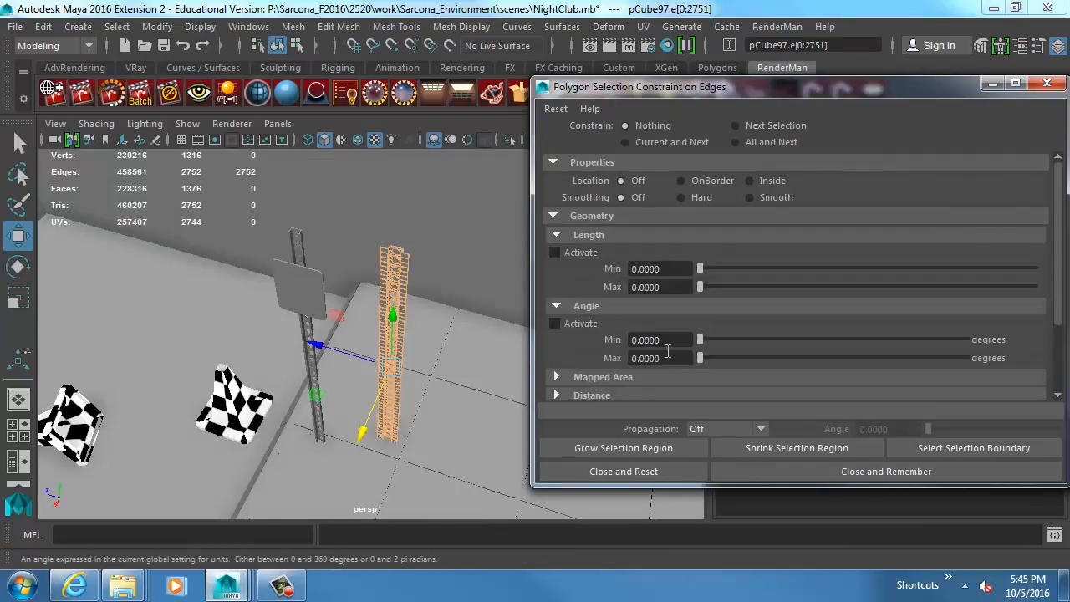
drag(667, 358, 542, 361)
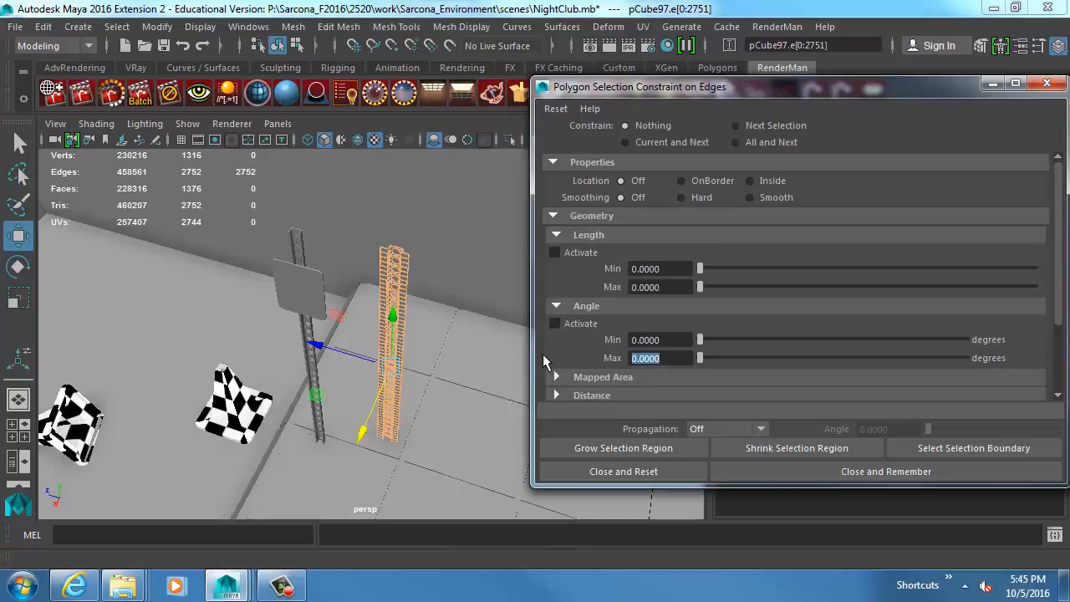
text(120)
key(Return)
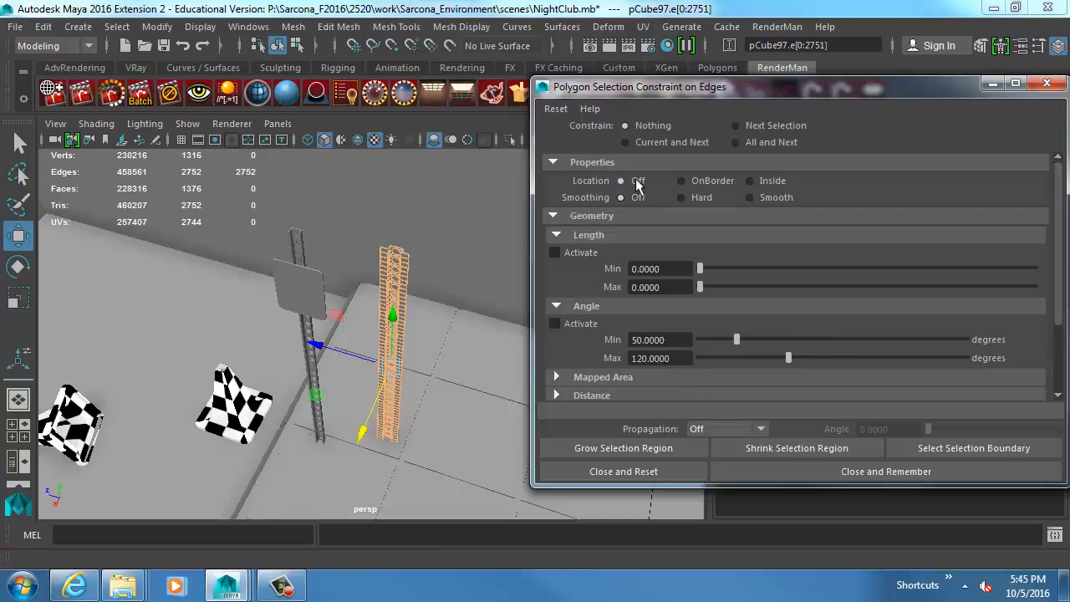
Constrain the current and next selection and activate the angle condition so only the post's sharp edges stay selected.
click(638, 141)
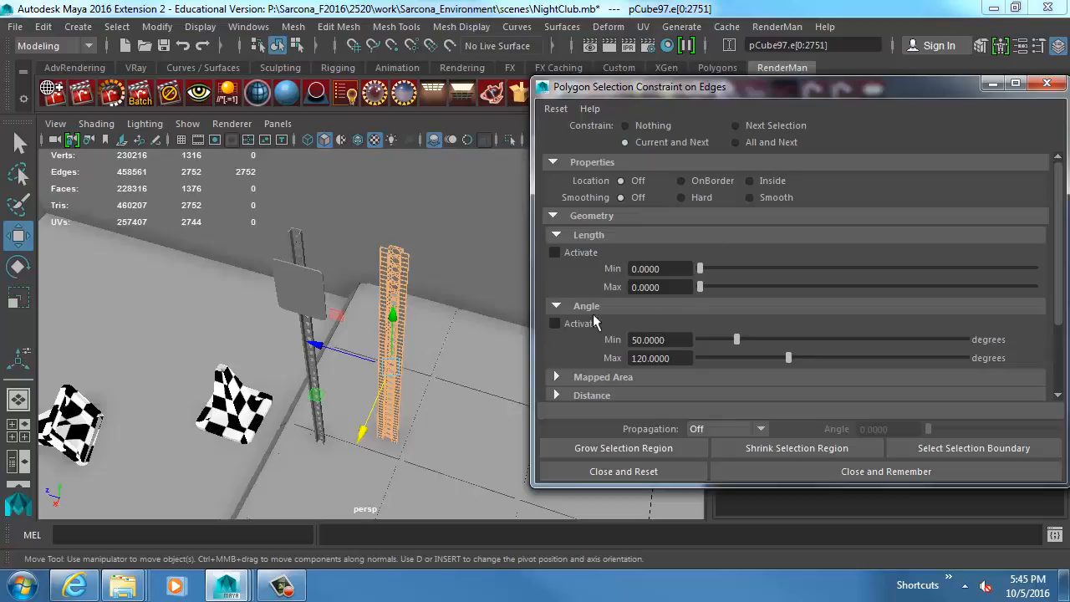
click(554, 324)
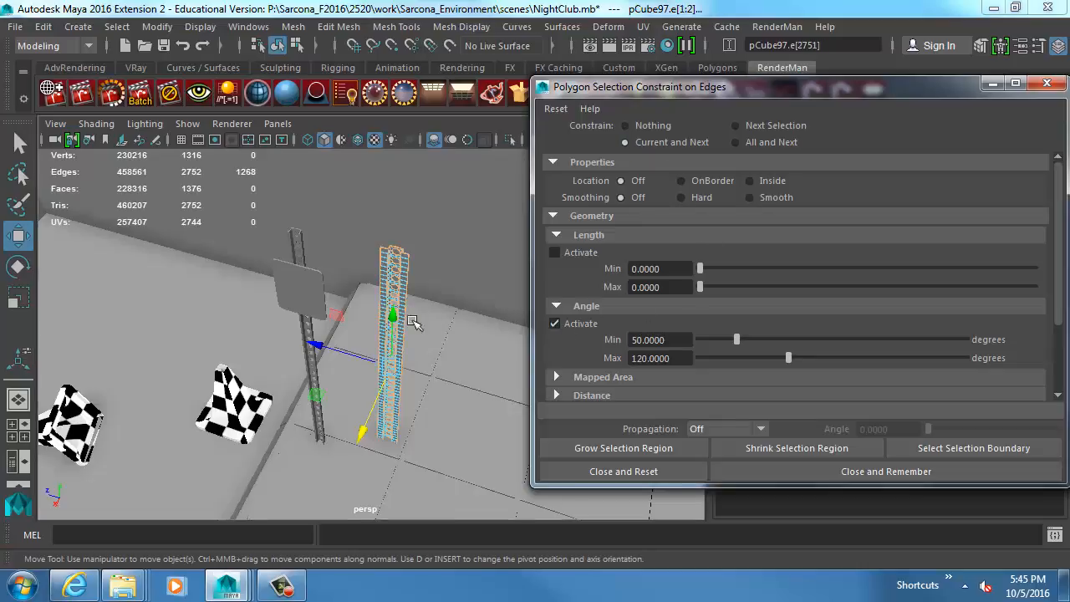
alt+drag(460, 338, 434, 363)
alt+right_drag(434, 363, 522, 400)
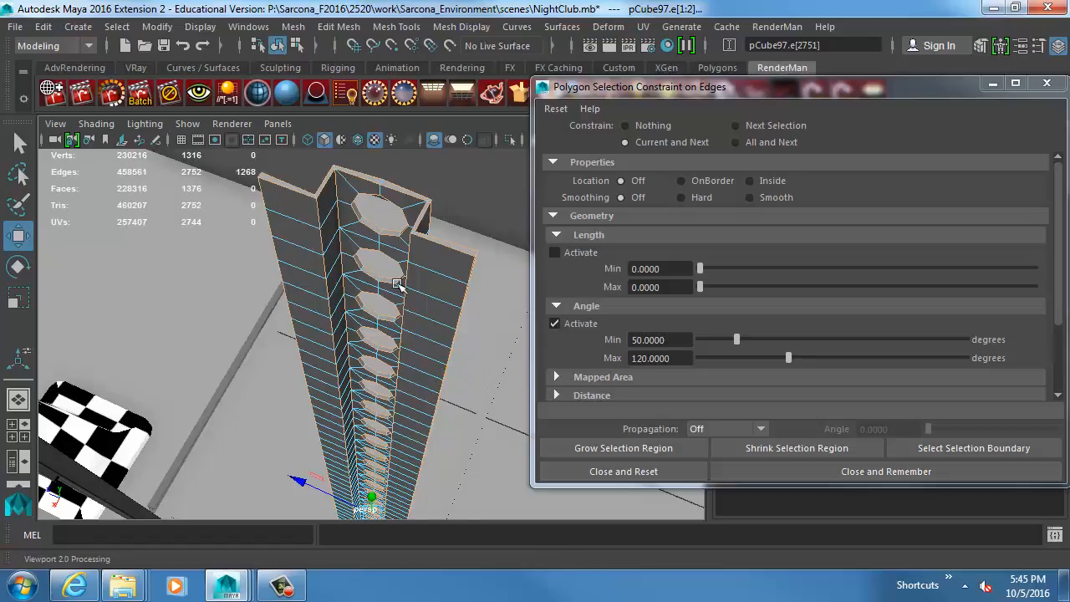
Bevel the post's selected sharp edges and move the constraint window clear of the bevel settings.
click(338, 26)
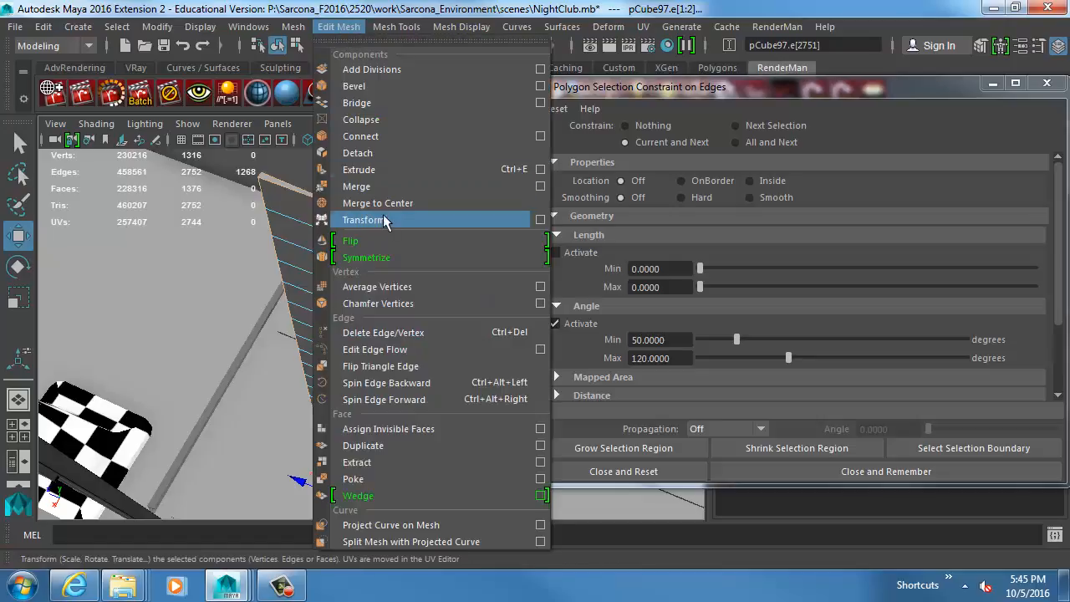
click(372, 87)
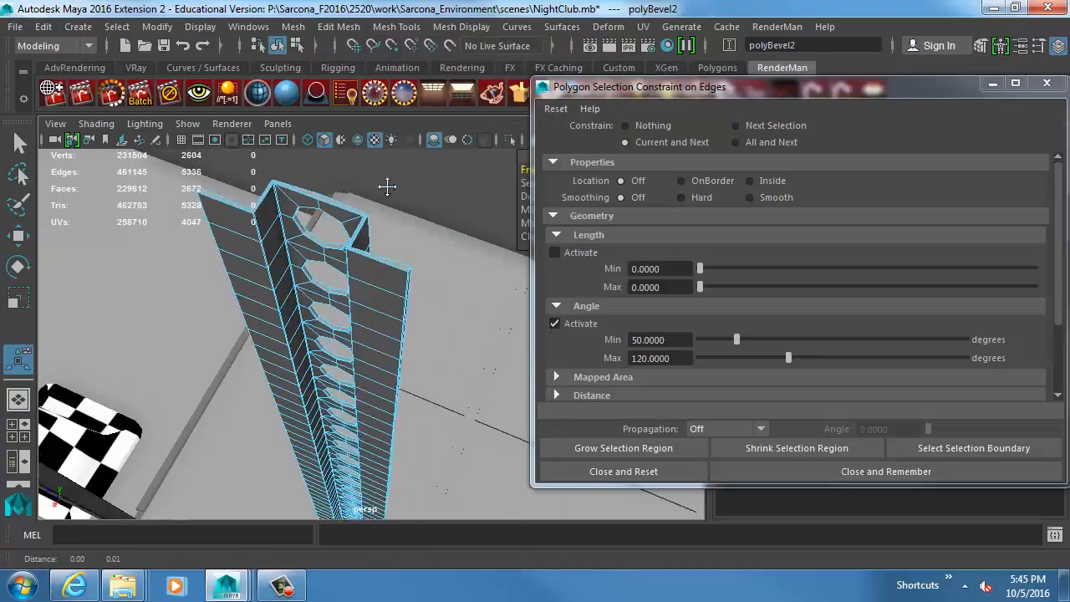
alt+drag(387, 186, 497, 170)
drag(610, 91, 767, 108)
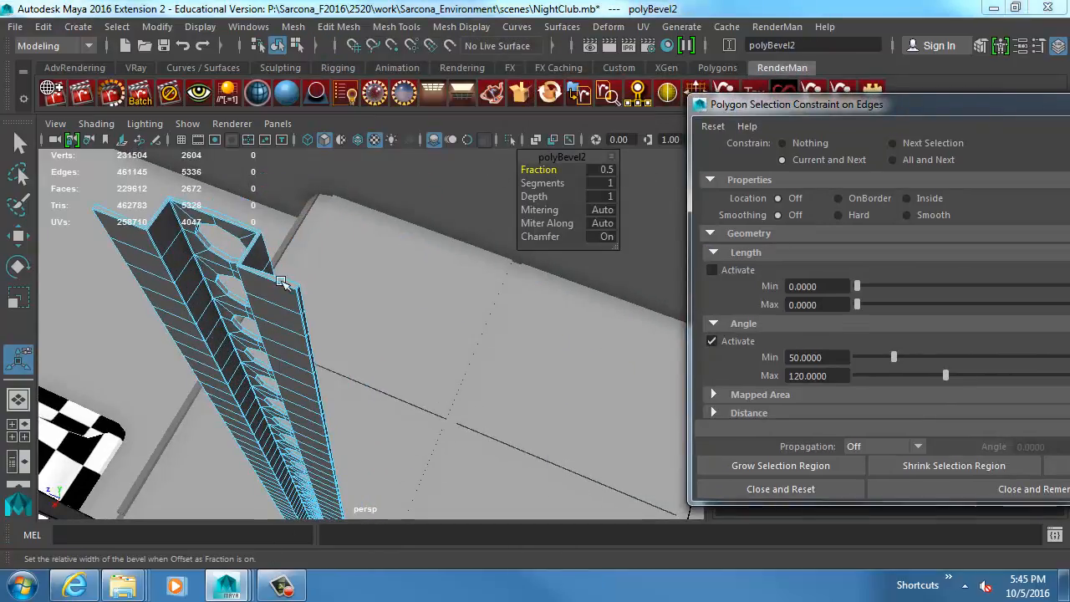
Preview the bevelled post with smoothing and reselect it as an object.
right_drag(280, 283, 271, 259)
key(3)
click(424, 368)
alt+drag(426, 373, 484, 380)
click(393, 378)
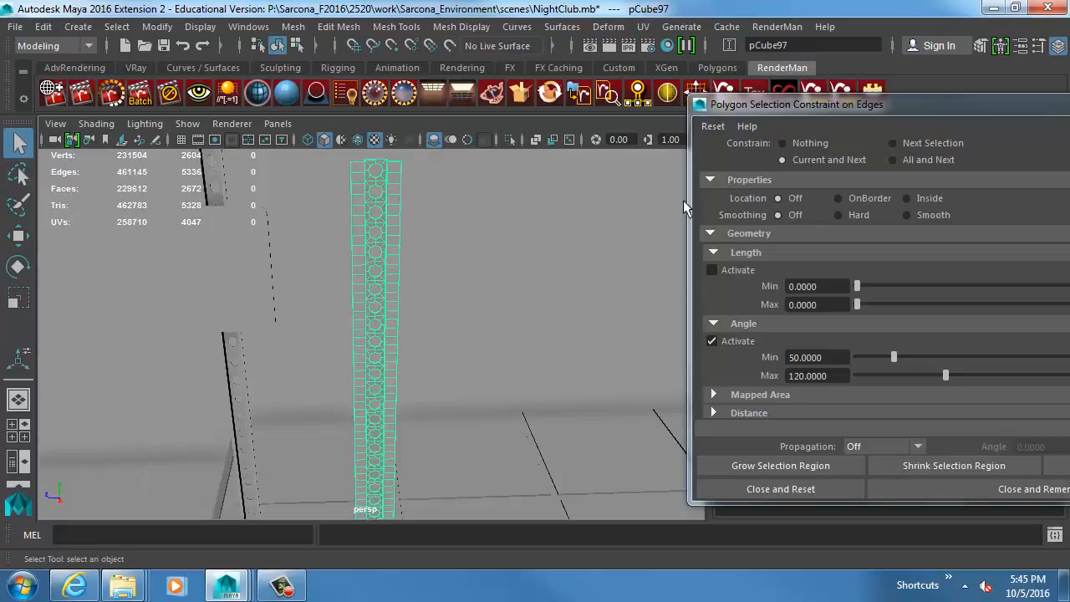
Deactivate the angle condition in the edge selection constraints.
drag(802, 113, 692, 104)
alt+right_drag(430, 382, 356, 370)
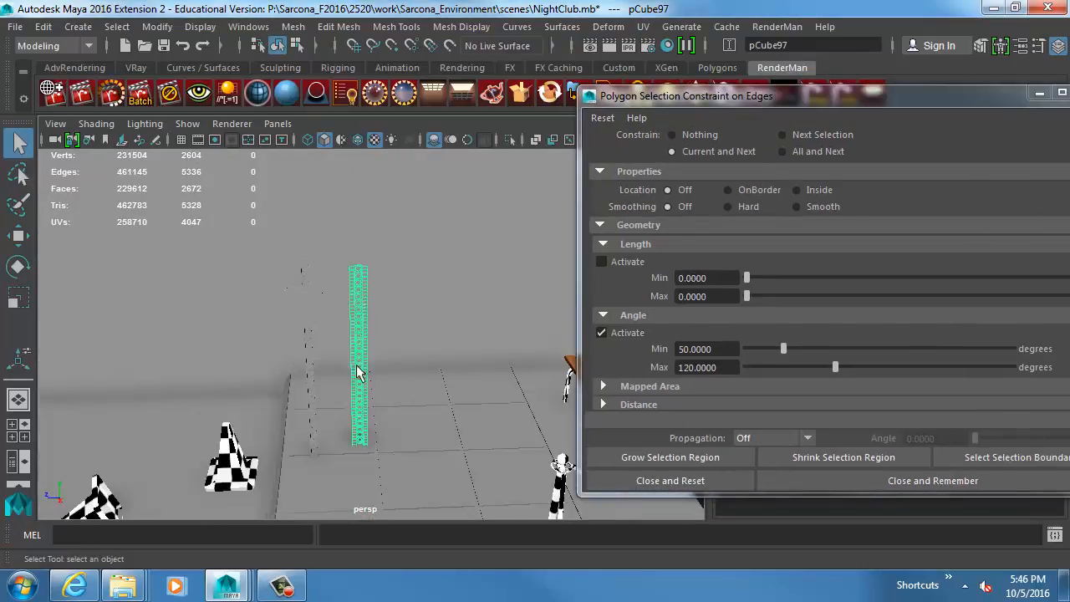
alt+drag(356, 370, 459, 396)
alt+middle_drag(459, 396, 393, 362)
alt+right_drag(393, 361, 316, 354)
alt+middle_drag(451, 395, 364, 316)
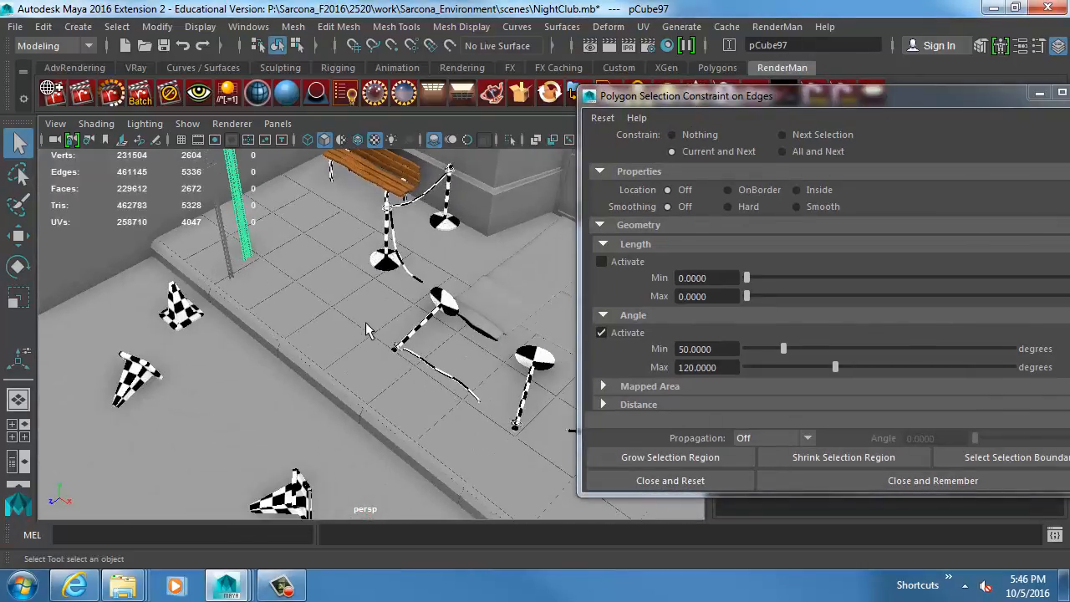
click(601, 333)
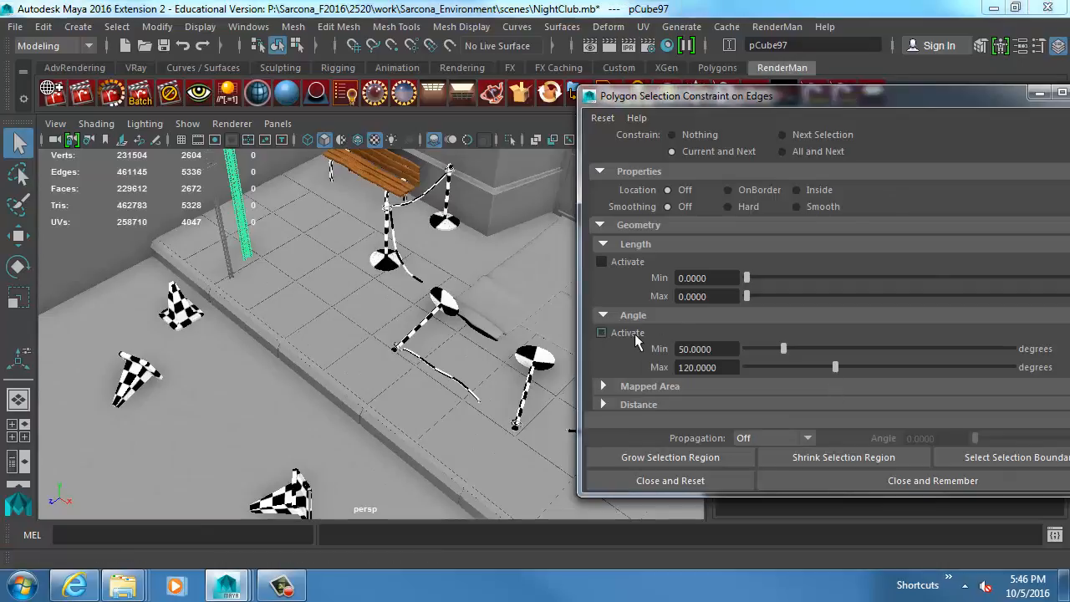
Create a polygon plane, raise it above the nightclub street and scale it up to cover much of the scene.
click(78, 25)
mouse_move(224, 88)
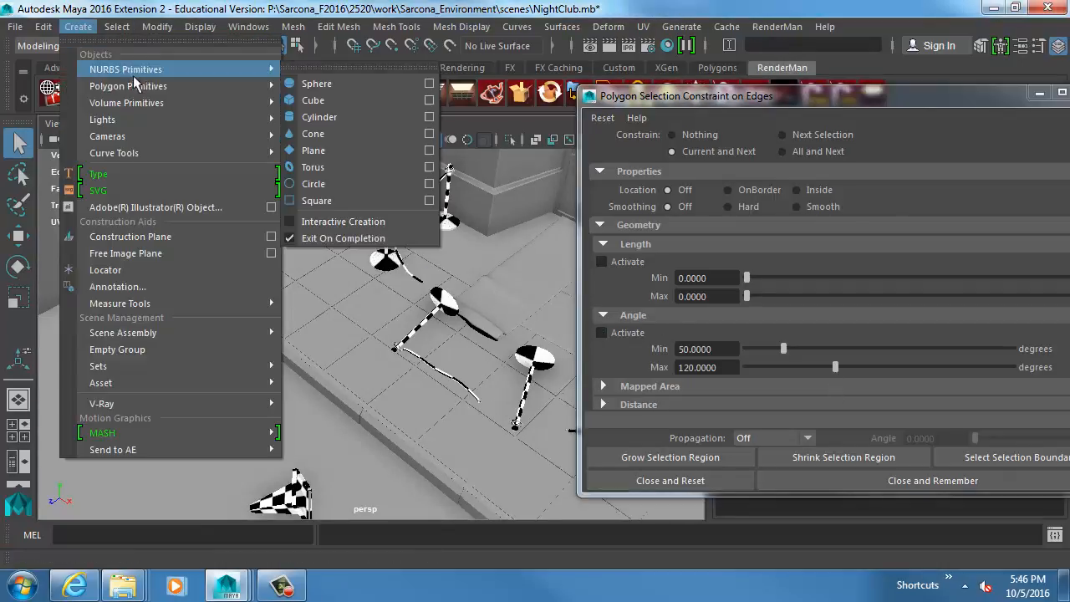
click(314, 168)
scroll(247, 314, down, 5)
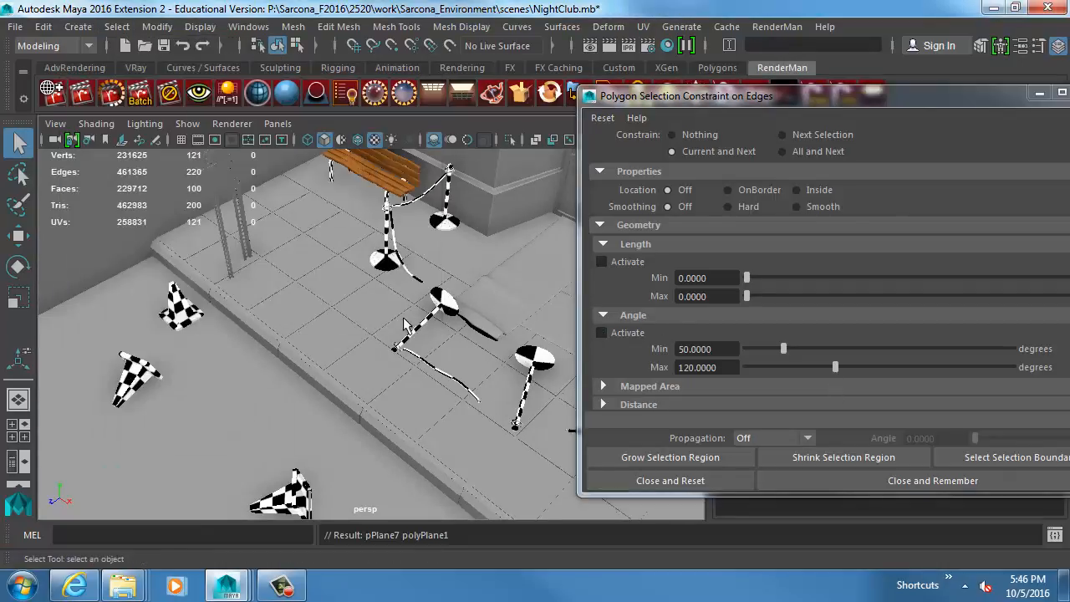
scroll(247, 314, down, 2)
key(w)
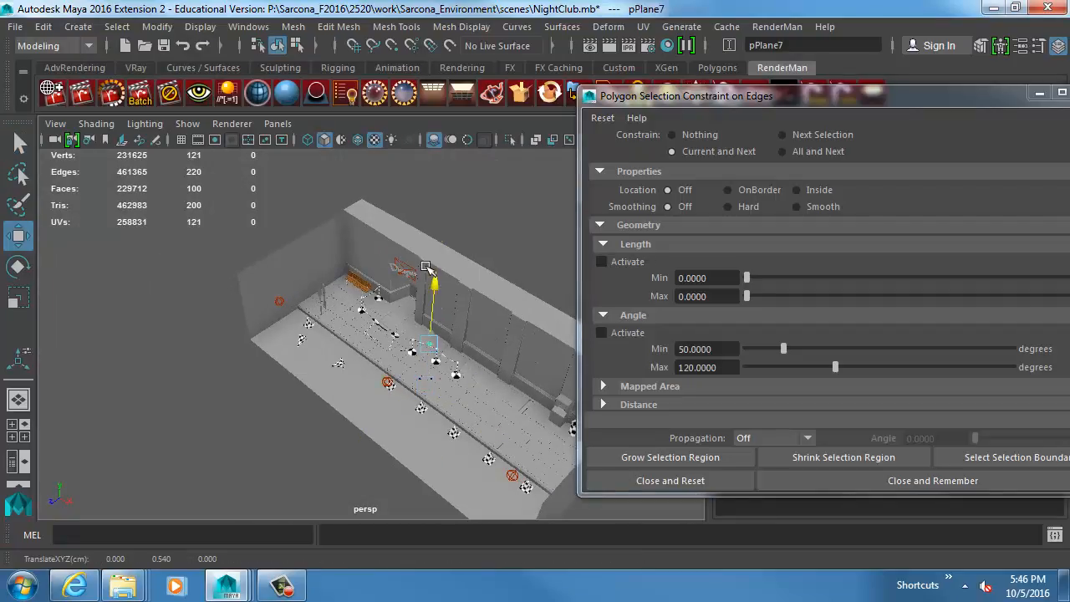
key(r)
drag(416, 335, 356, 298)
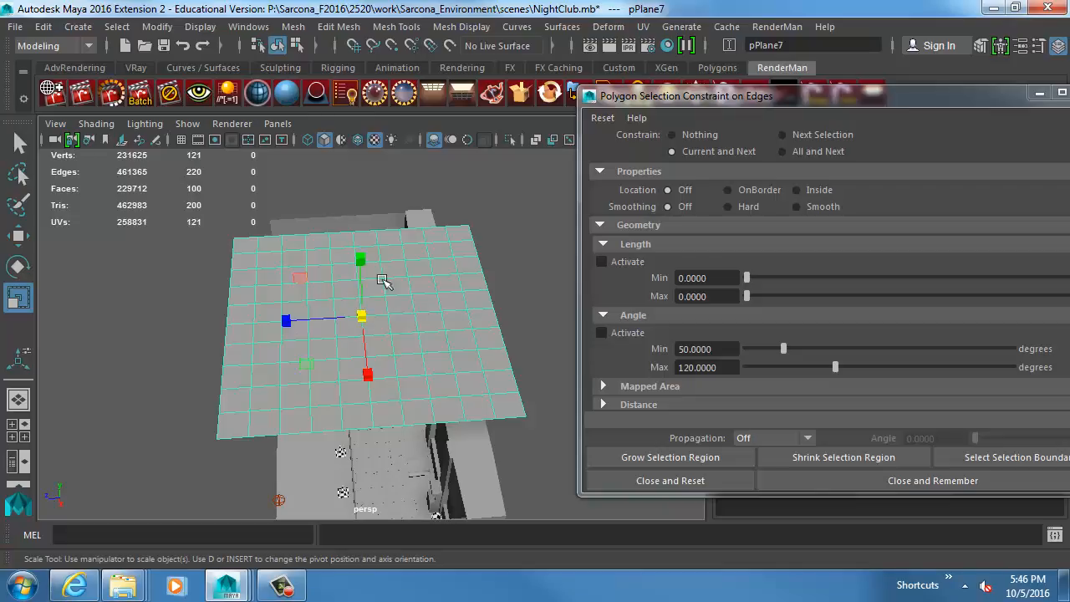
Bevel all edges of the large plane and show the scene in wireframe.
click(342, 26)
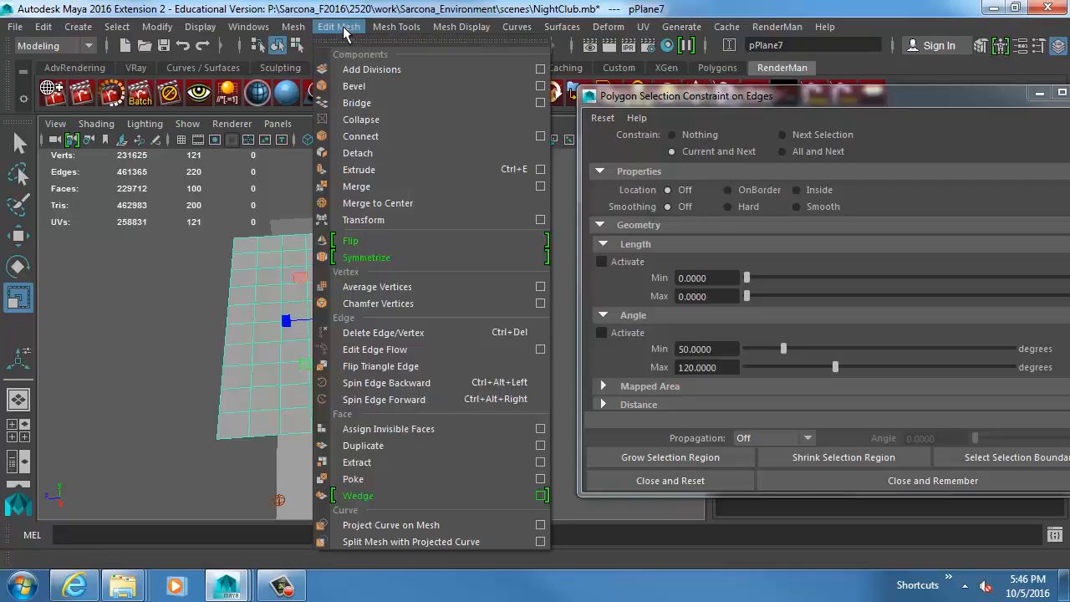
click(366, 87)
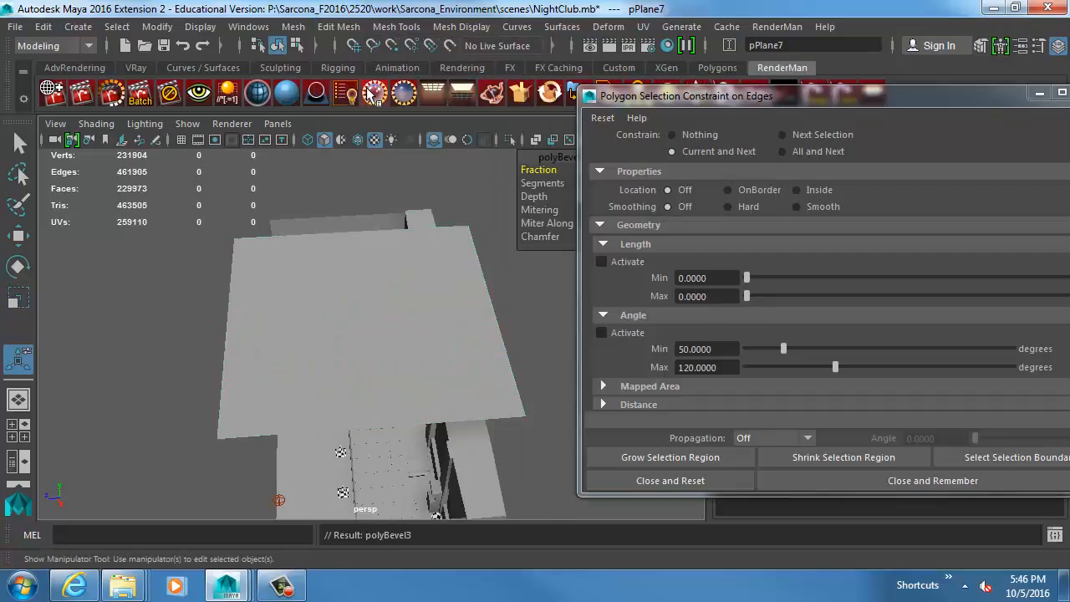
key(4)
alt+drag(442, 292, 359, 285)
alt+middle_drag(359, 285, 469, 214)
Set the plane's bevel Fraction to 0.05 and return to shaded display.
drag(543, 156, 177, 244)
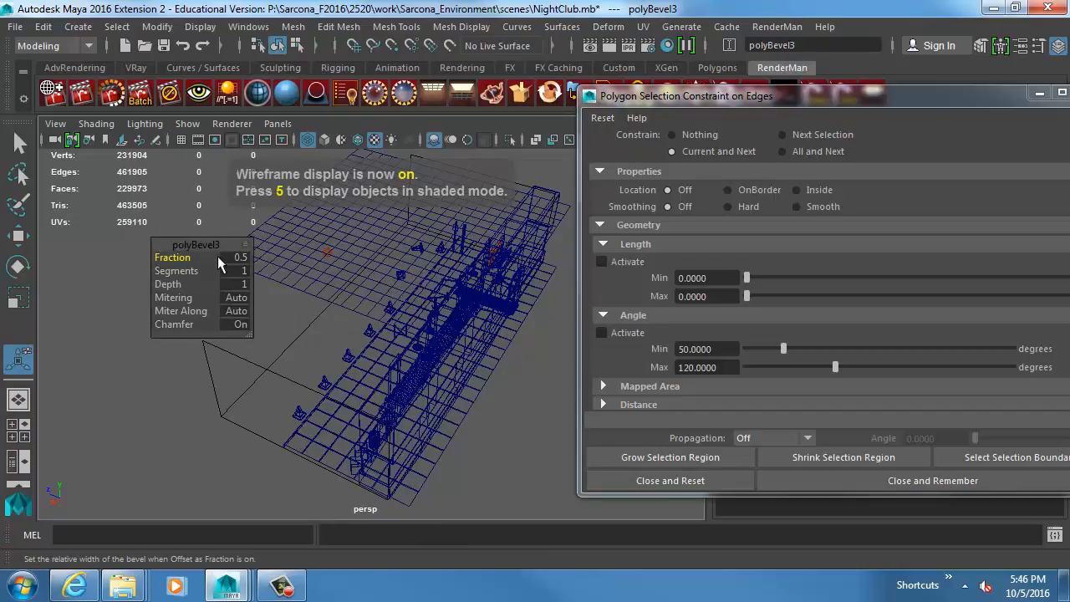
click(240, 255)
text(.05)
key(Return)
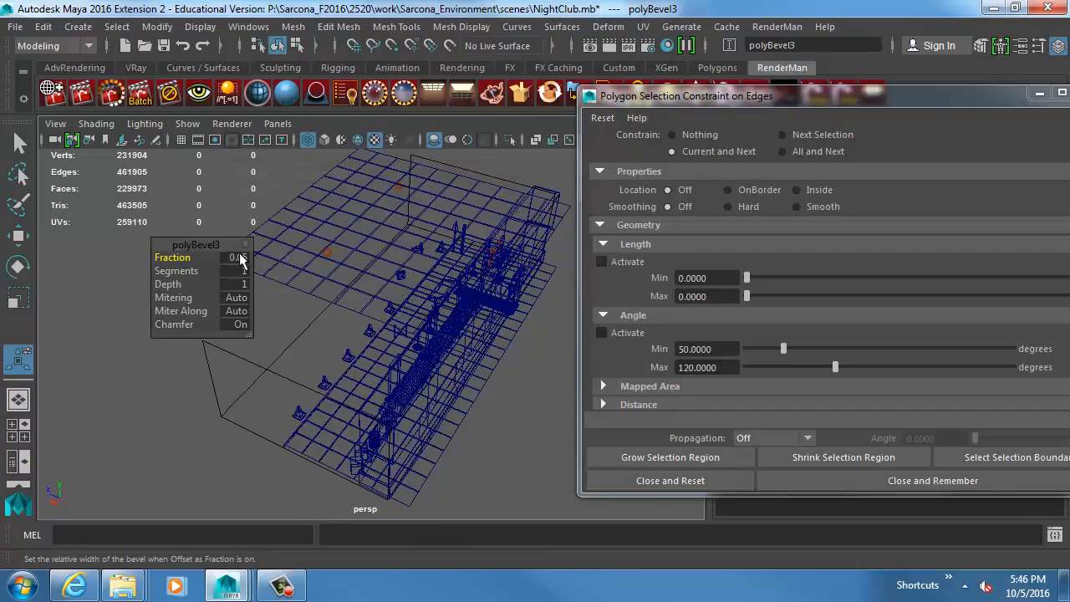
mouse_move(275, 246)
alt+right_down()
mouse_move(475, 354)
mouse_move(521, 356)
mouse_move(478, 305)
mouse_move(465, 310)
alt+right_up()
key(5)
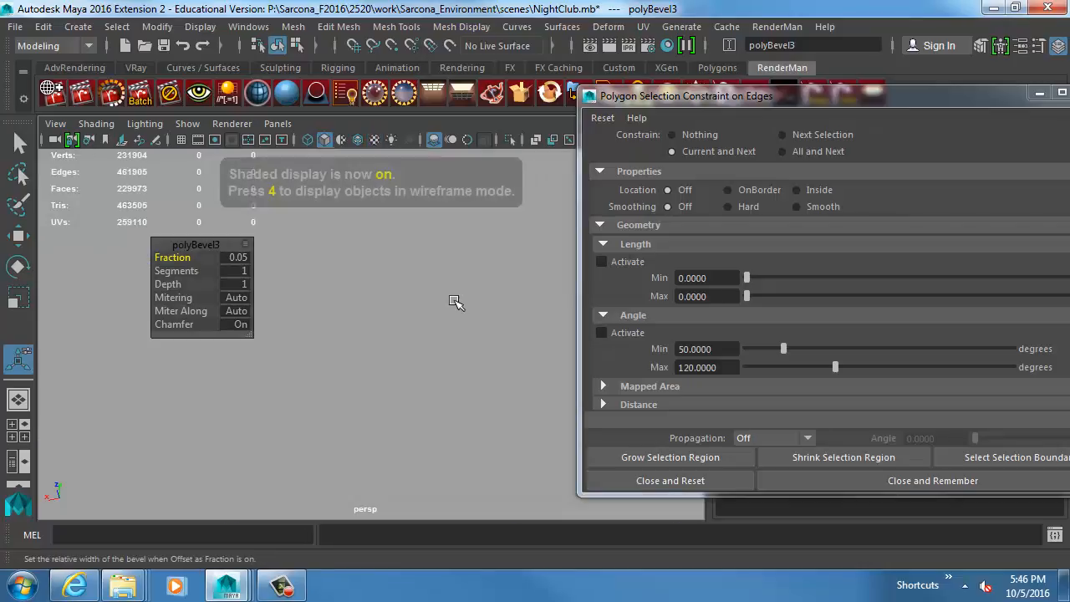
Show wireframe on the shaded scene, view the bevelled plane grid and leave the bevel settings for the Move tool.
click(96, 124)
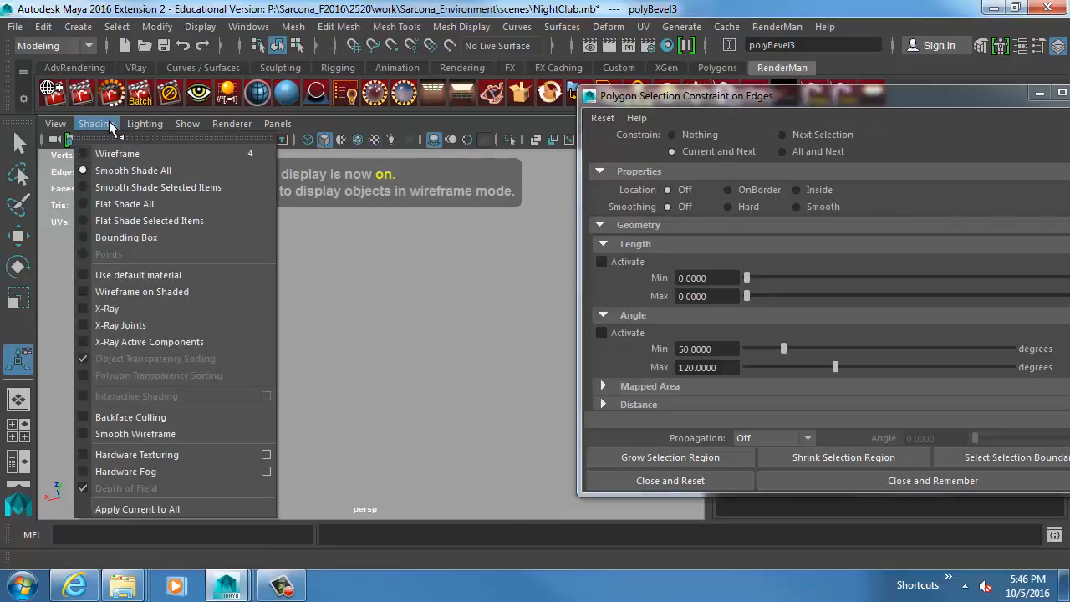
click(163, 292)
alt+right_drag(466, 310, 279, 287)
alt+drag(279, 286, 287, 289)
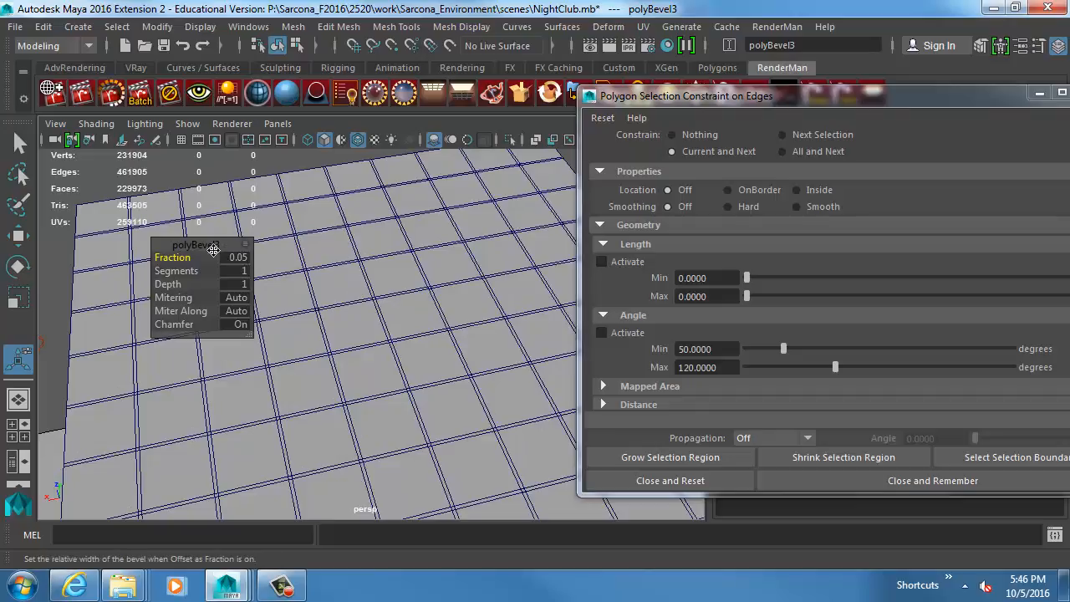
drag(203, 246, 711, 186)
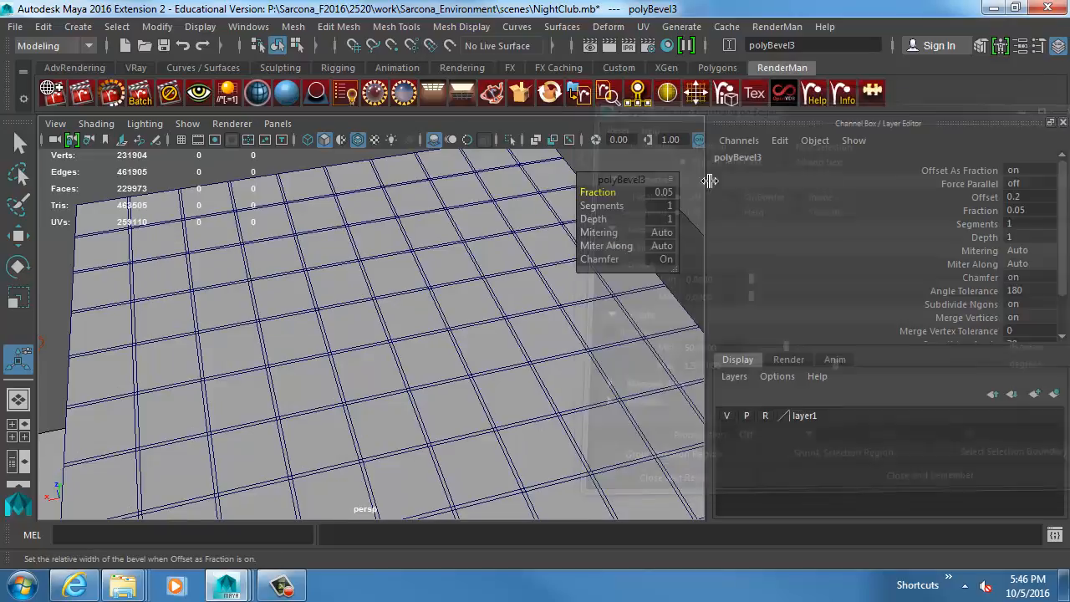
alt+drag(425, 279, 366, 286)
key(w)
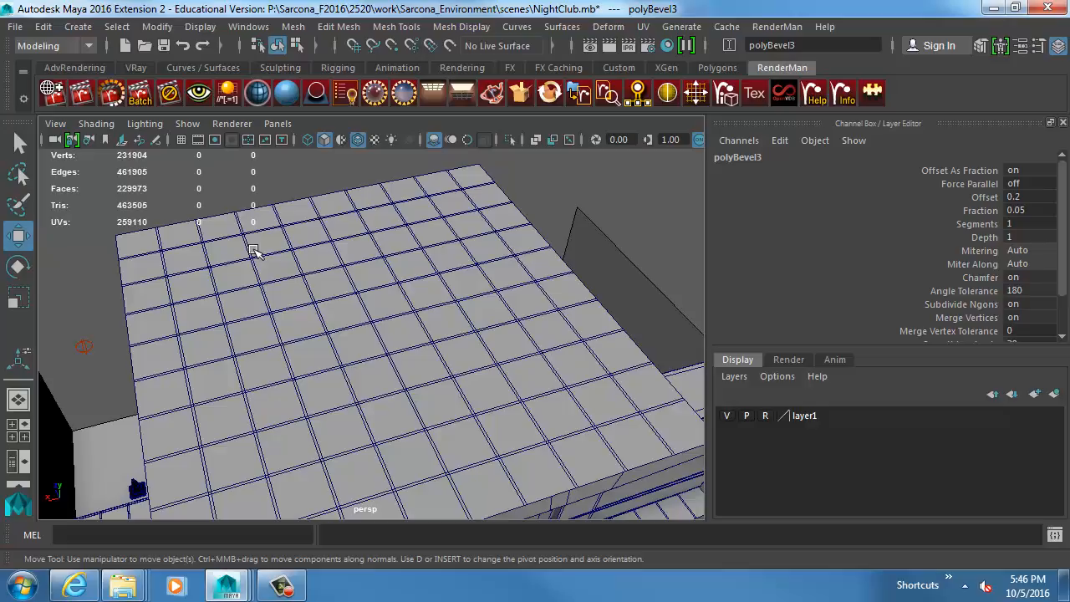
Reset the polygon selection constraints and close their settings.
click(117, 25)
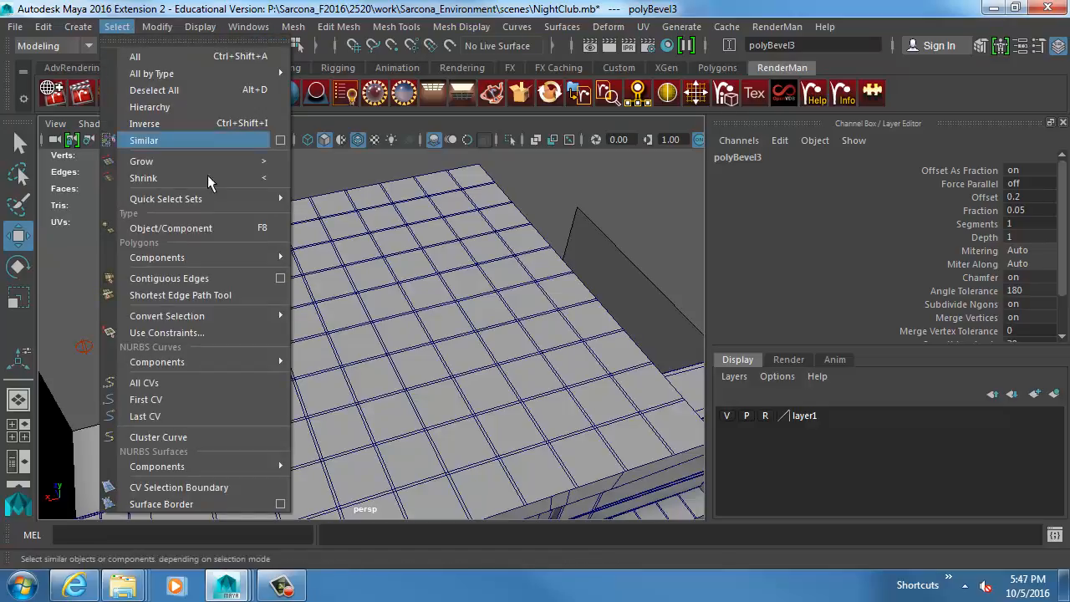
click(167, 333)
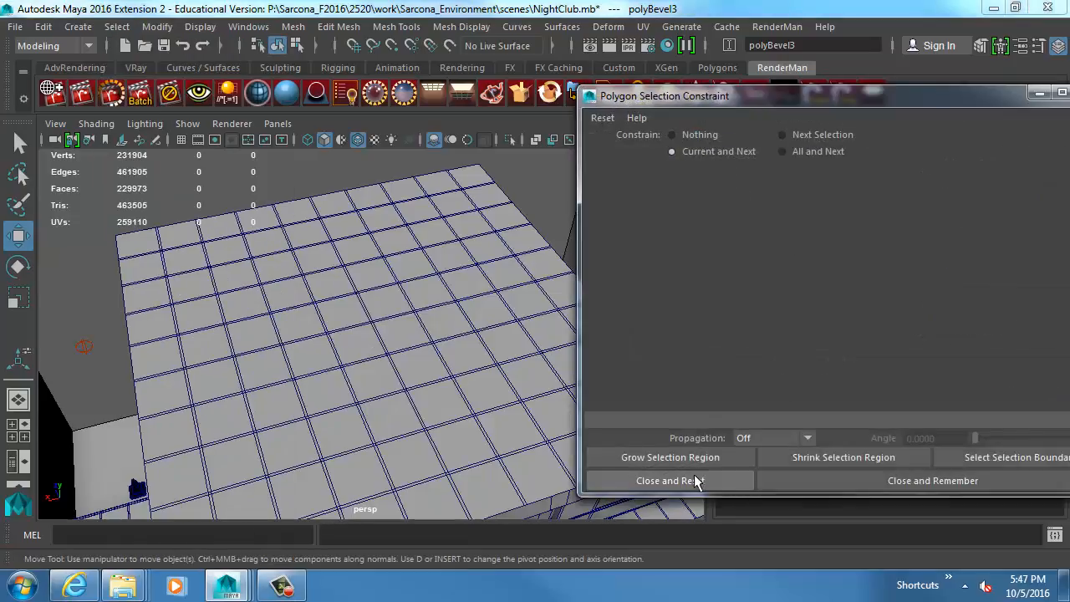
click(752, 473)
Select the large bevelled plane and switch it to face selection.
click(392, 331)
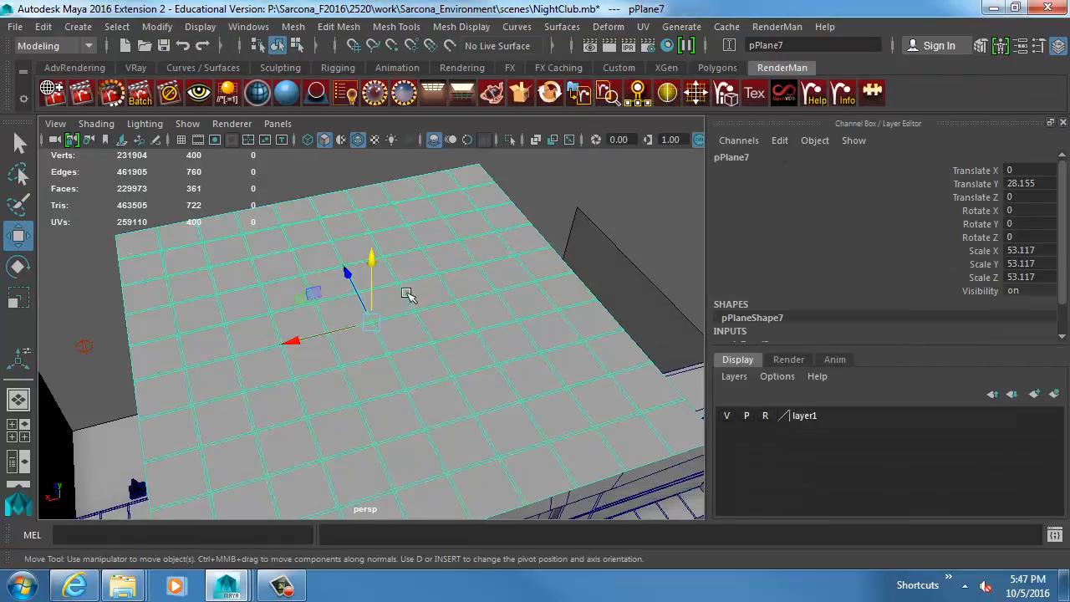
scroll(461, 279, up, 5)
right_click(316, 252)
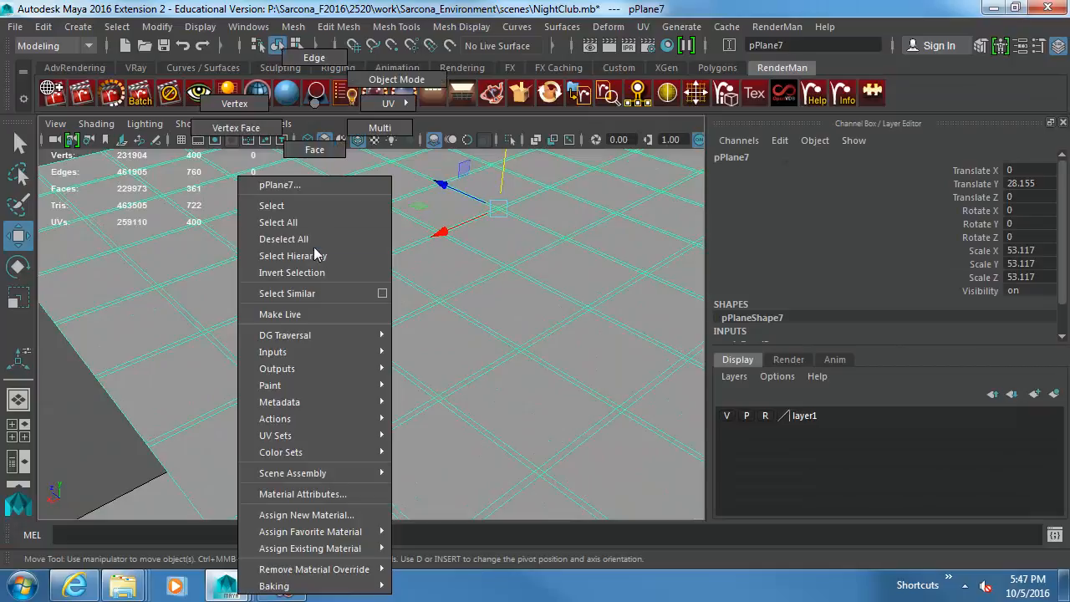
click(310, 147)
Select the narrow bevel strips between the plane's tiles by hand, adding three parallel face loops and a few crossing strip faces.
click(270, 274)
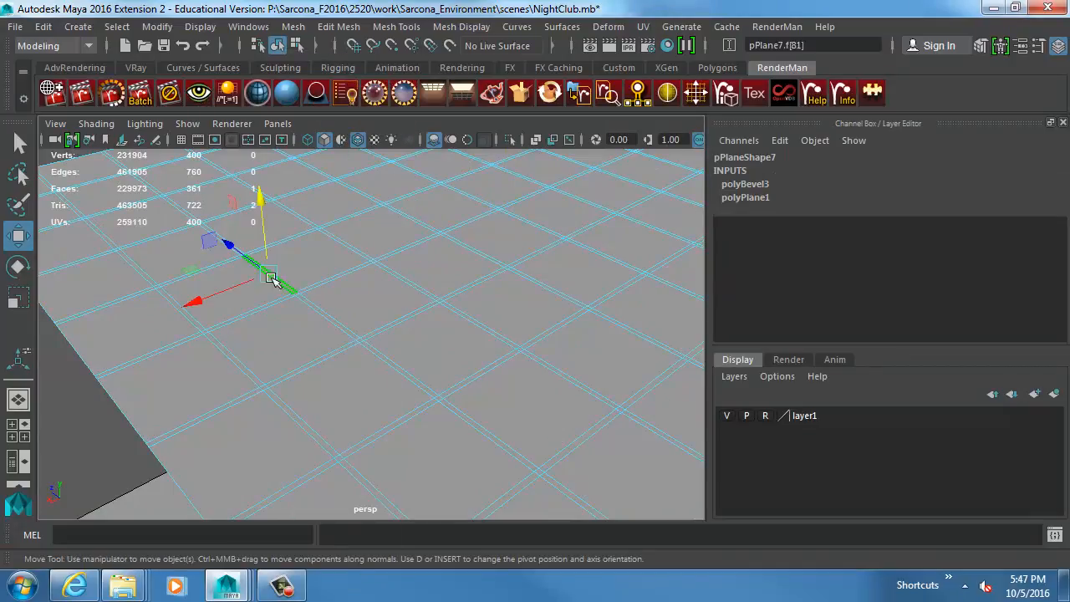
alt+right_drag(274, 284, 324, 311)
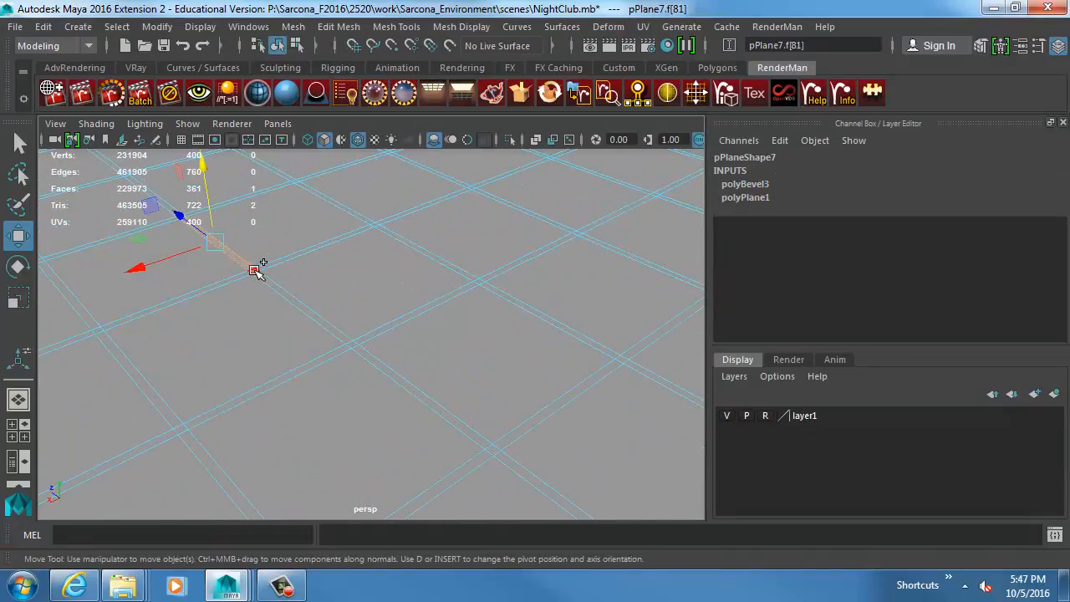
double_click(258, 268)
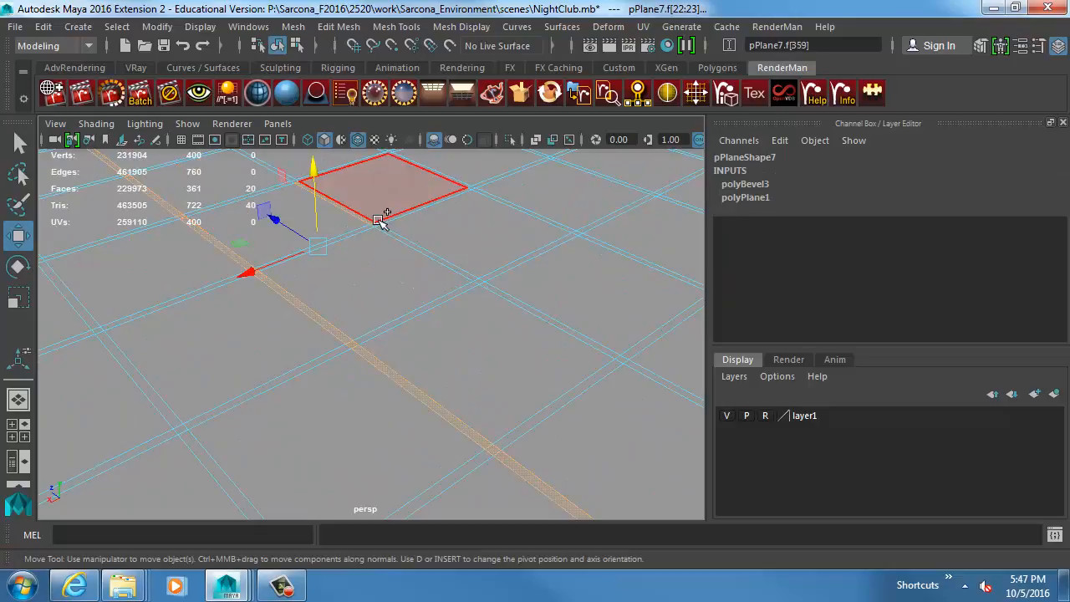
shift+double_click(377, 222)
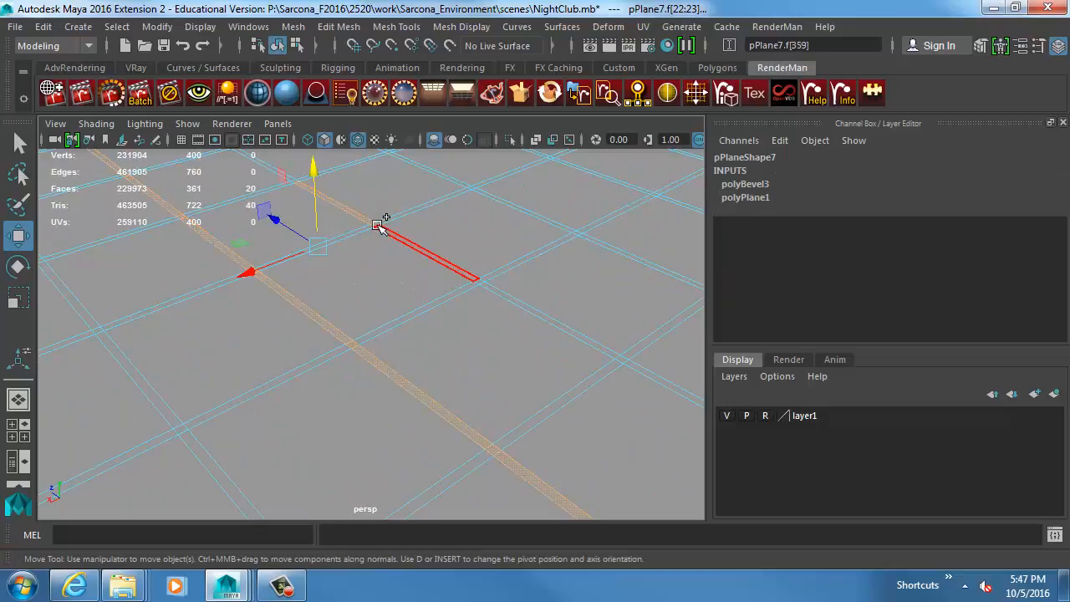
shift+click(452, 178)
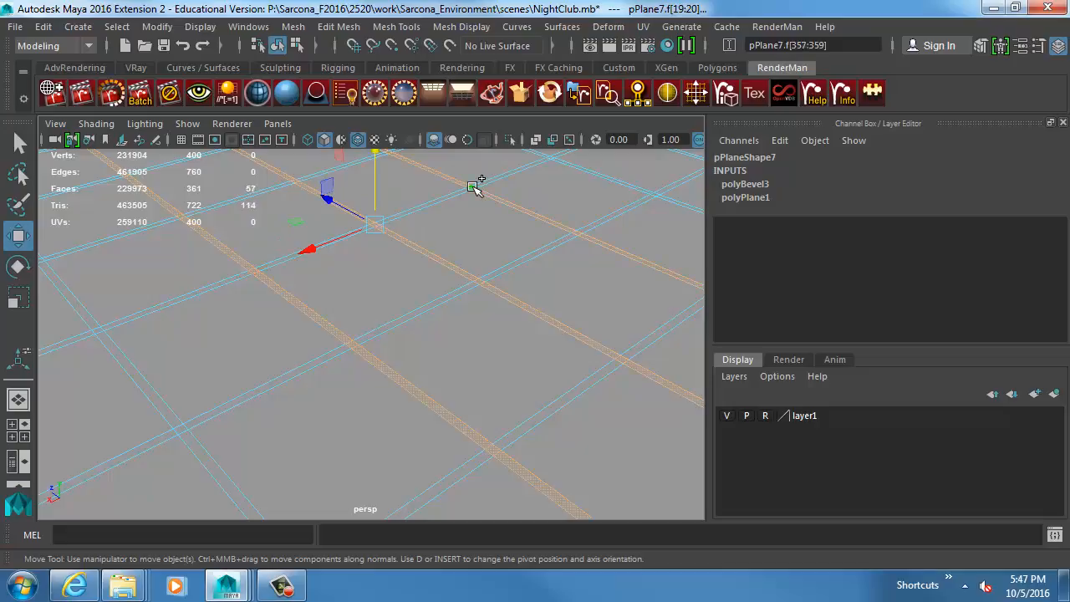
shift+click(454, 195)
key(q)
shift+click(290, 255)
shift+click(204, 293)
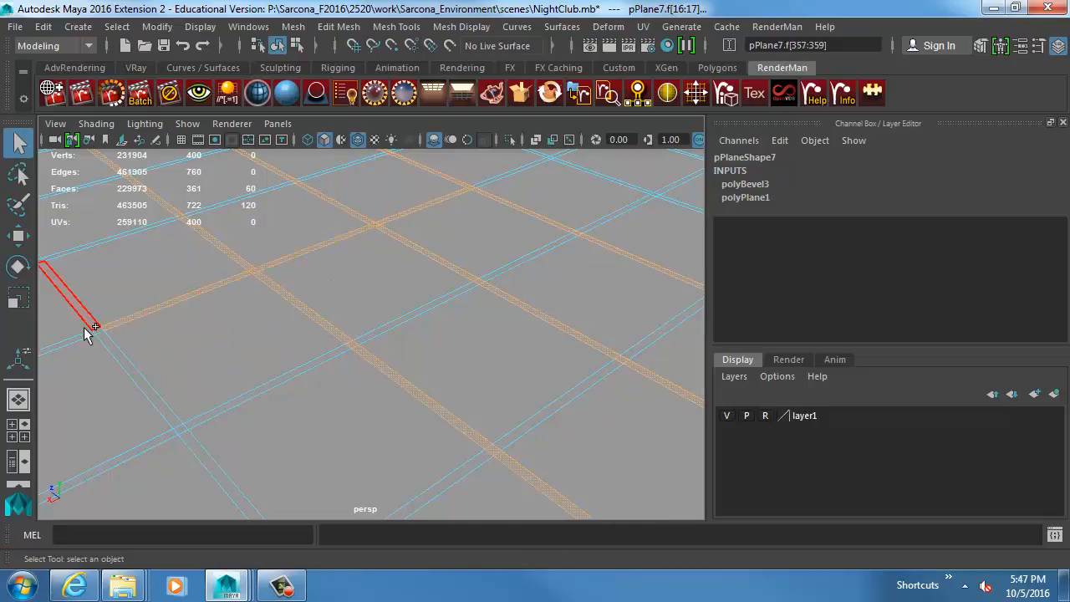
shift+click(97, 332)
shift+click(89, 335)
Select all faces of the large bevelled plane.
scroll(239, 237, down, 10)
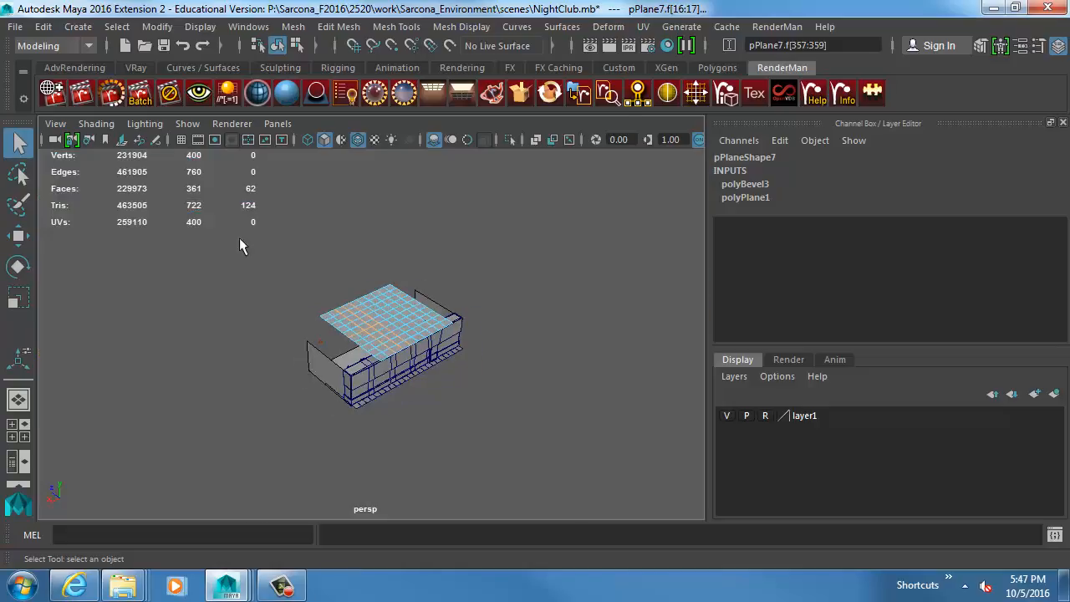
drag(255, 258, 546, 434)
scroll(649, 357, up, 10)
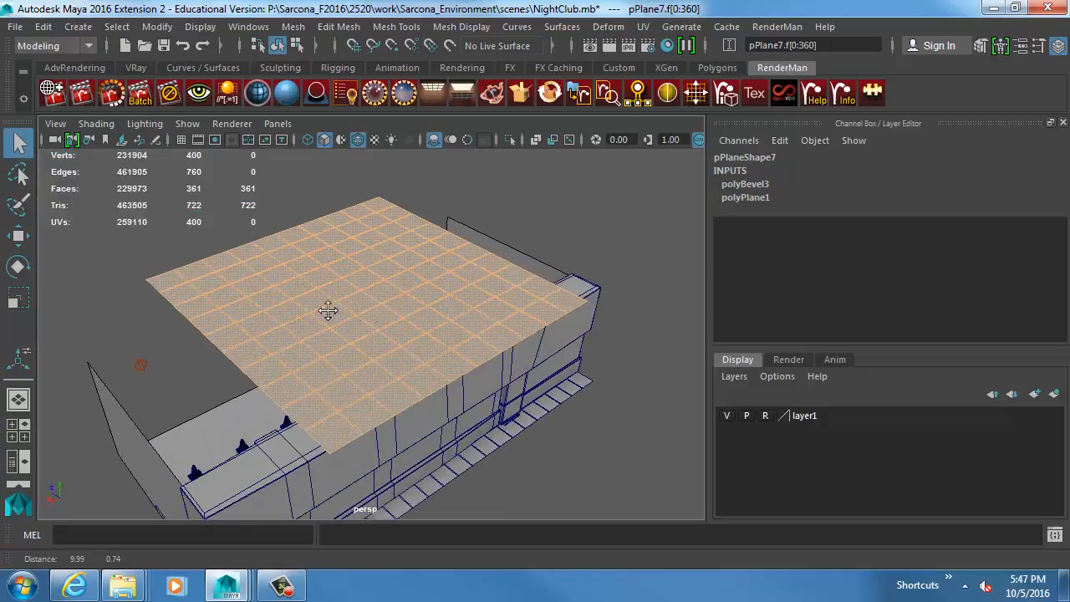
Set the face selection constraint to Current and Next and reveal its geometry area options.
click(117, 26)
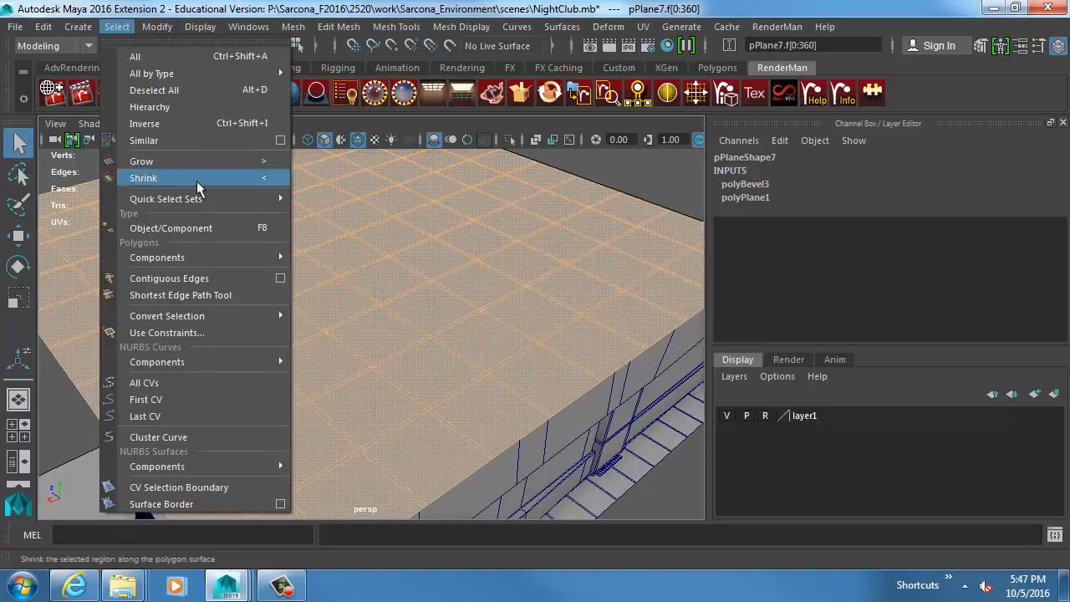
click(230, 332)
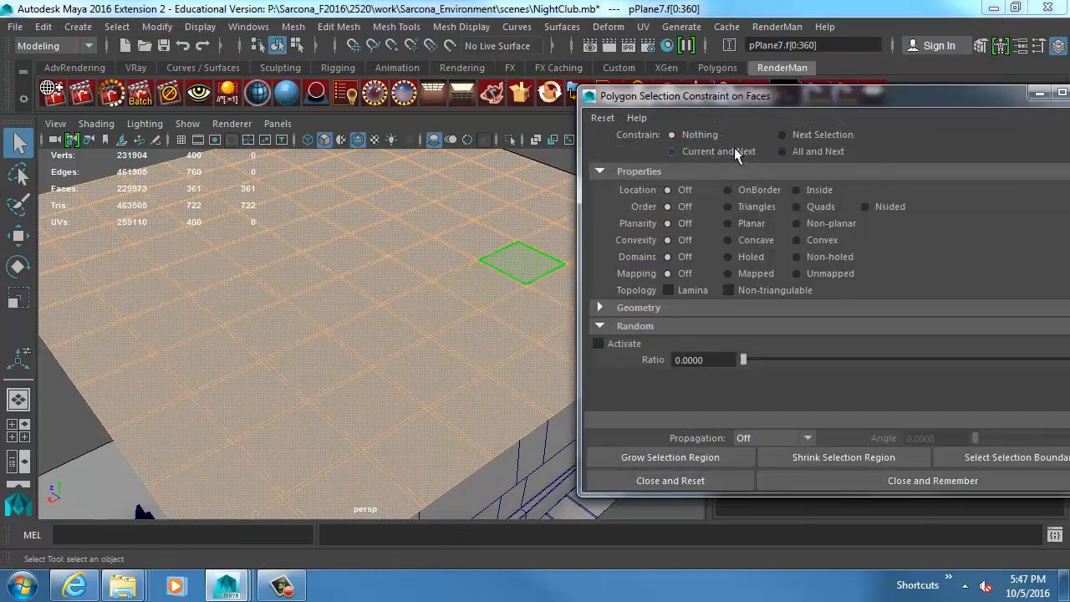
drag(748, 86, 635, 39)
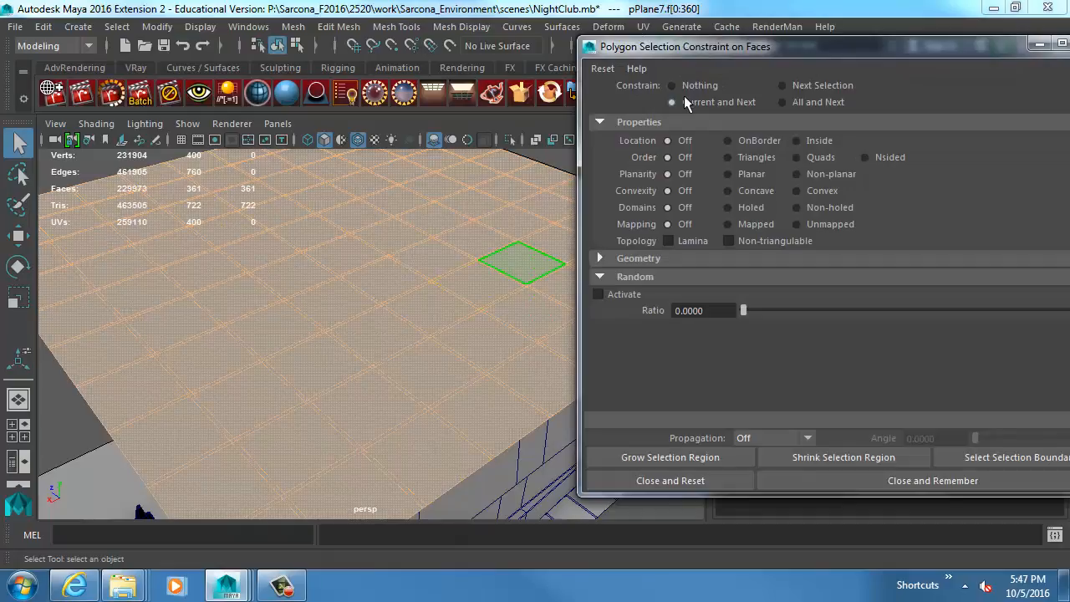
click(640, 259)
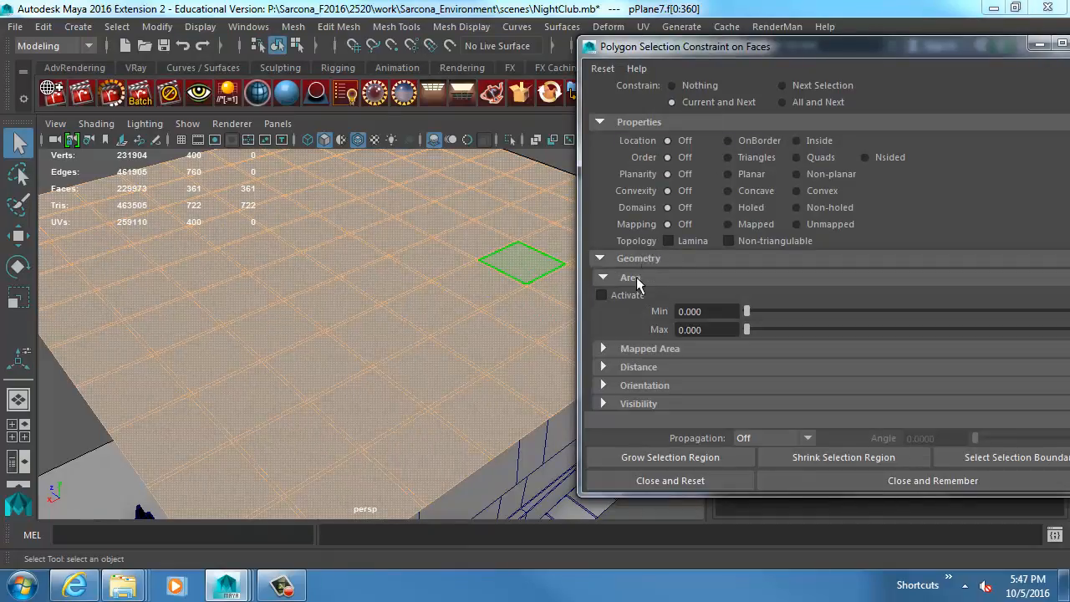
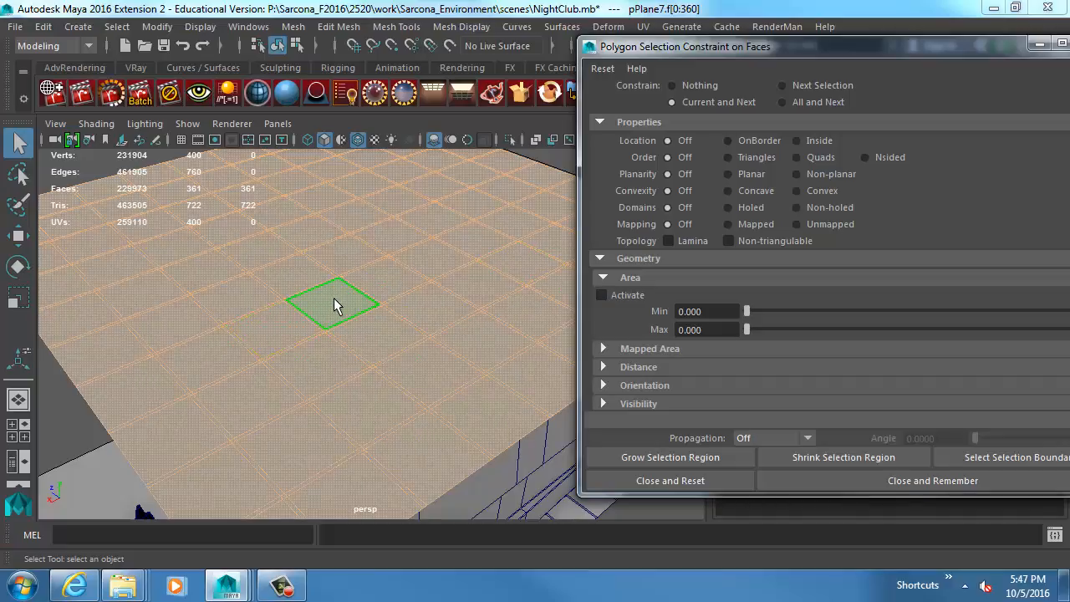
Activate the face area constraint on the plane with a maximum area of 10.
click(717, 329)
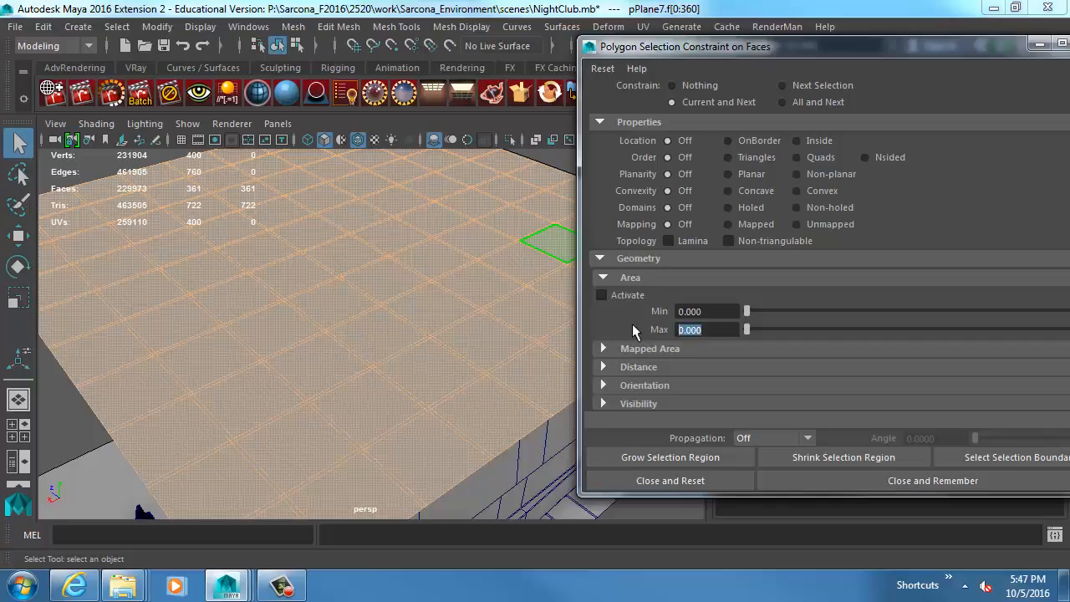
text(10)
click(635, 295)
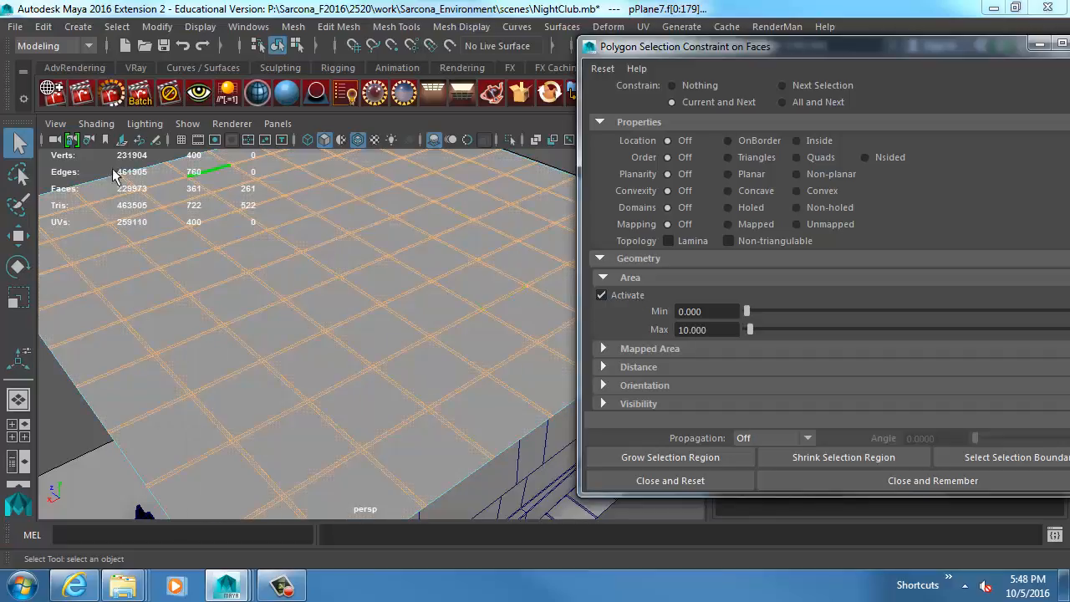
Try to extrude the selected narrow strips slightly downward into grooves and return the plane to object mode.
key(ctrl+e)
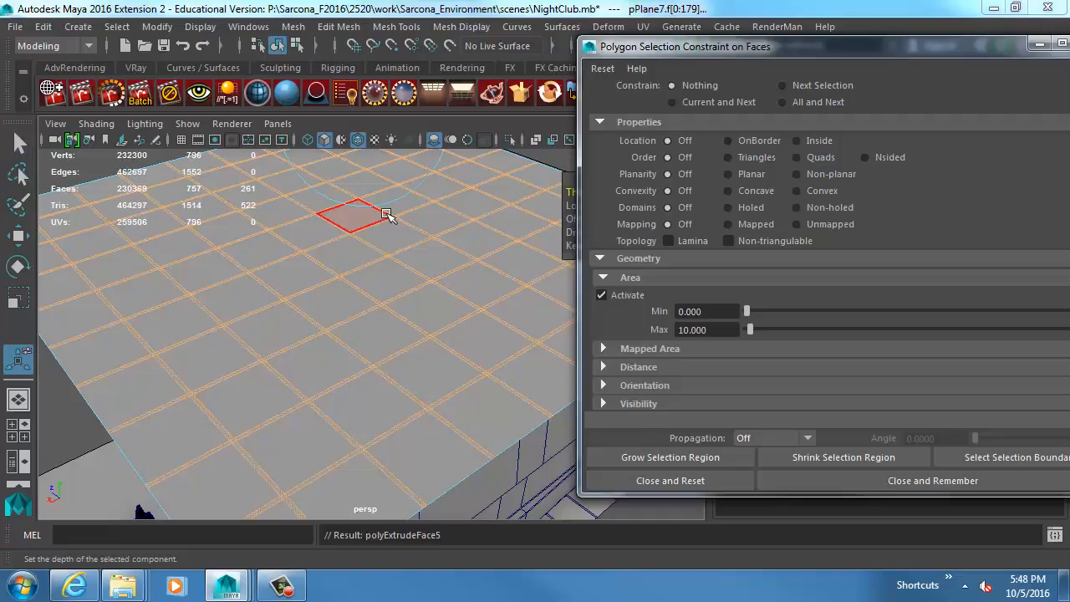
alt+middle_drag(387, 215, 385, 273)
click(364, 219)
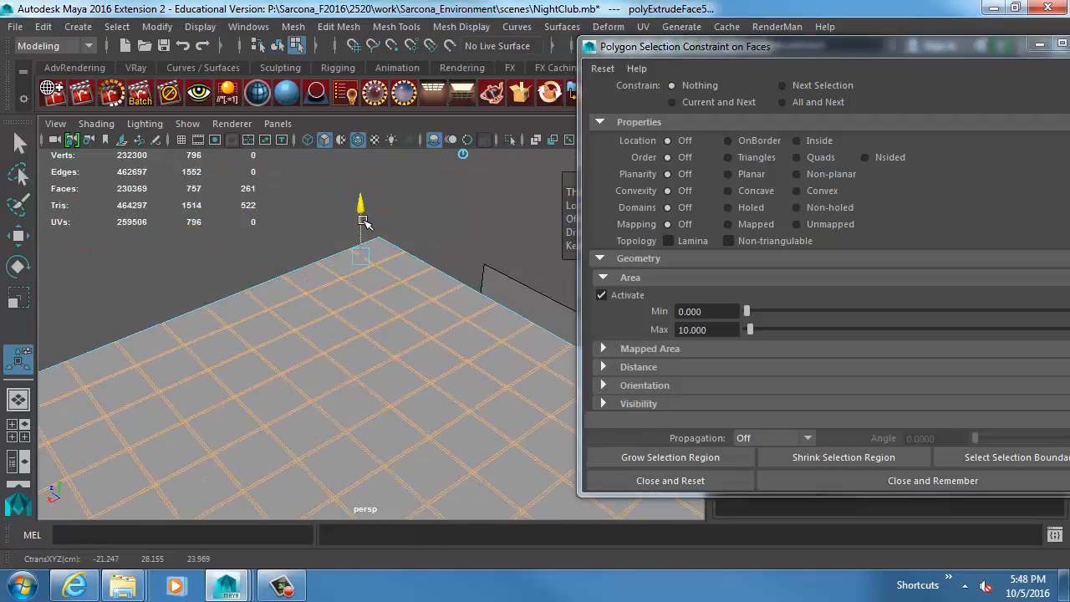
drag(363, 221, 363, 229)
key(w)
key(F8)
click(333, 240)
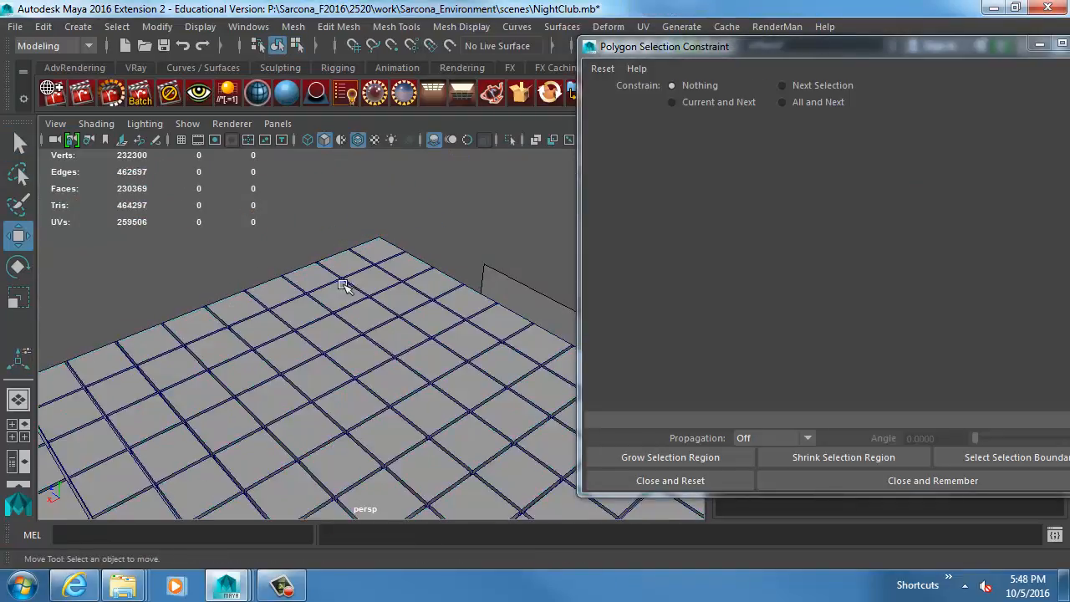
alt+drag(342, 285, 285, 282)
alt+right_drag(285, 282, 269, 301)
alt+middle_drag(270, 302, 299, 309)
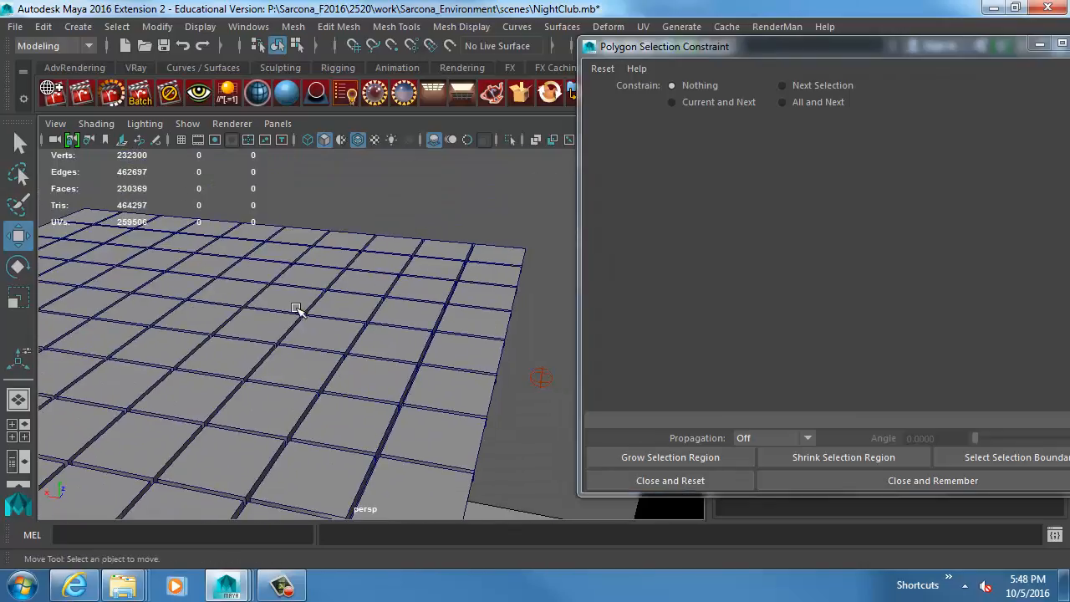
Undo the strip extrusion and the face selection made before it.
key(ctrl+z)
key(ctrl+z)
key(ctrl+z)
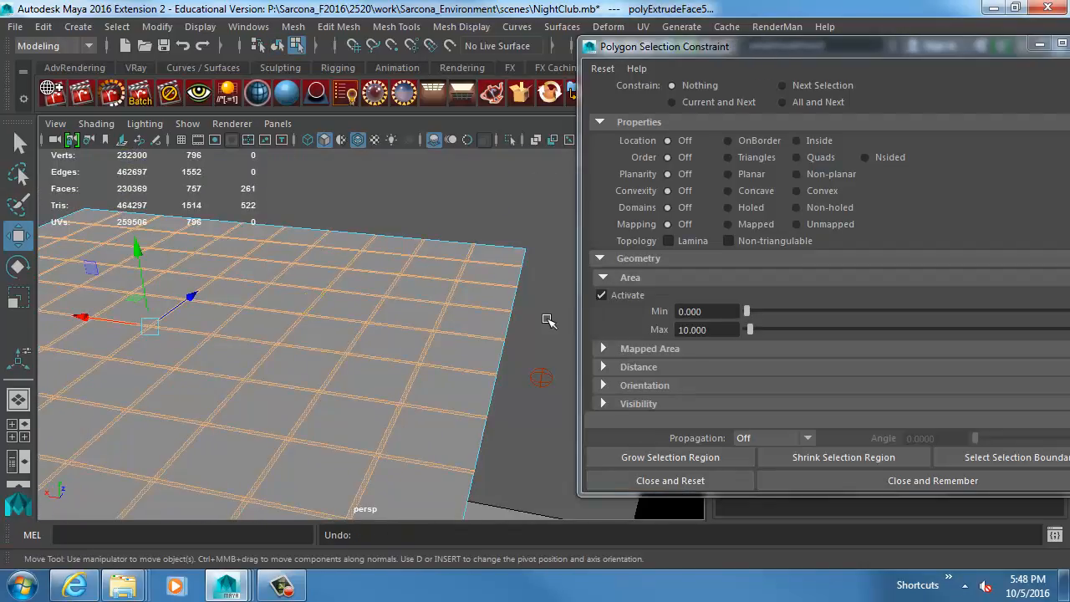
key(ctrl+z)
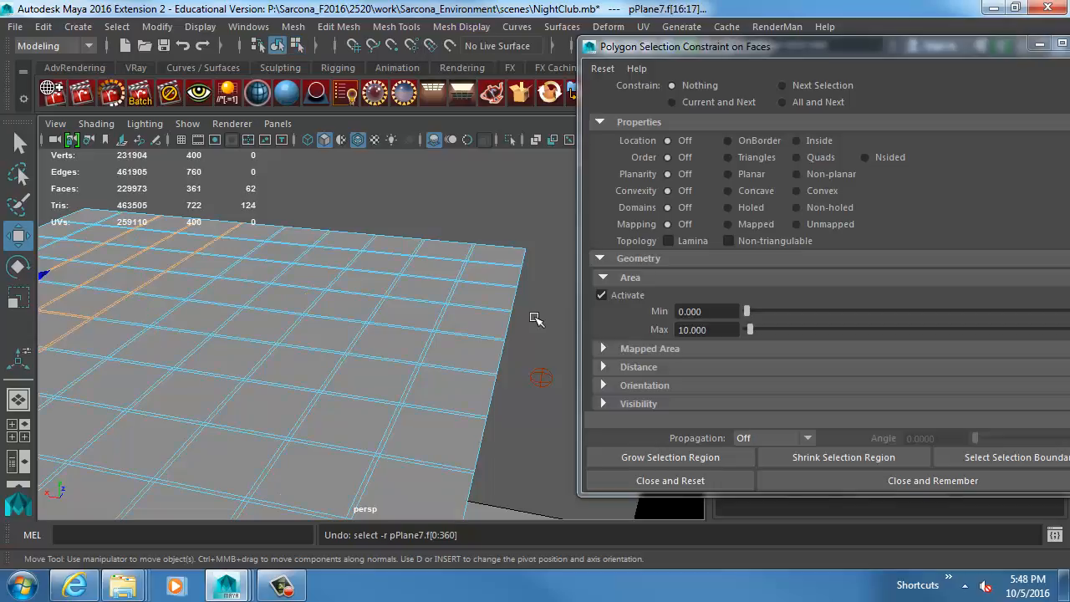
Select all faces of the large bevelled plane again.
alt+right_drag(477, 306, 117, 253)
drag(118, 253, 515, 444)
alt+right_drag(322, 368, 404, 369)
Set the area constraint's maximum to 60 and apply the constraint to Current and Next.
drag(729, 327, 621, 332)
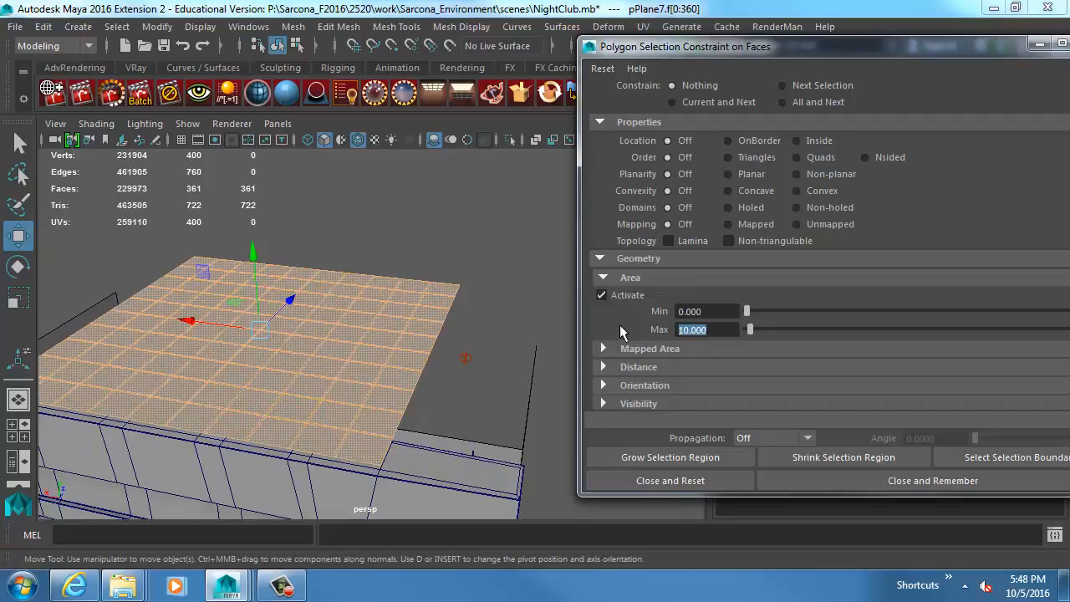
text(60)
key(Return)
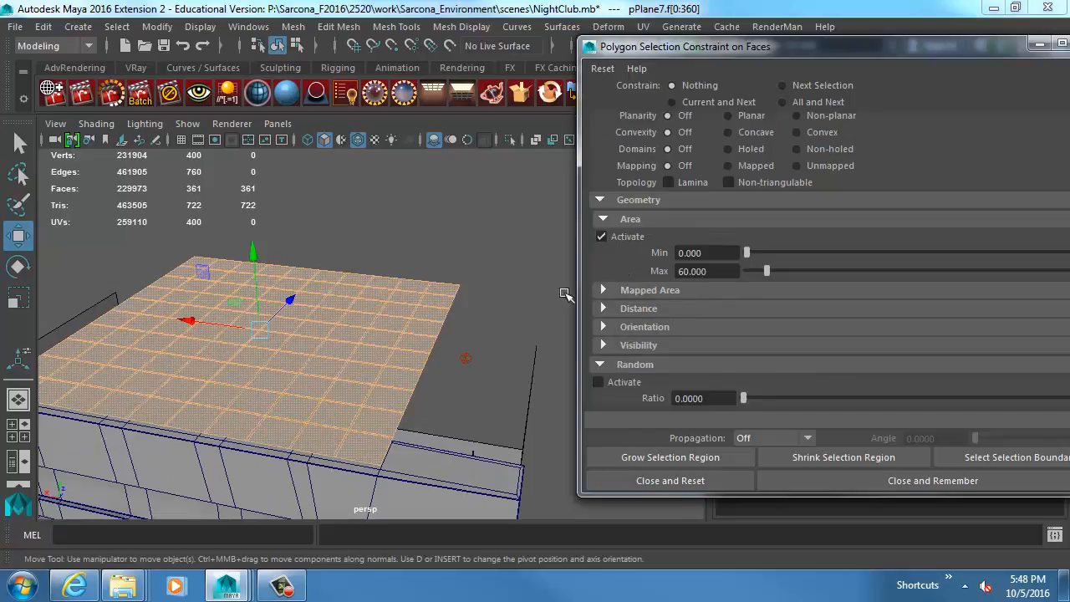
scroll(626, 255, up, 2)
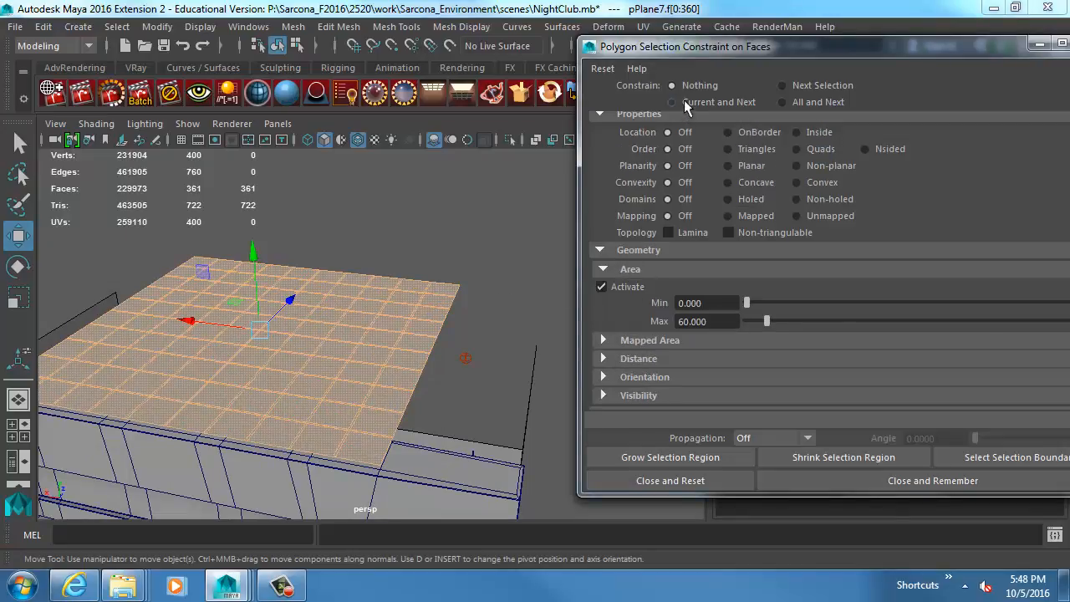
click(684, 101)
alt+middle_drag(342, 351, 383, 321)
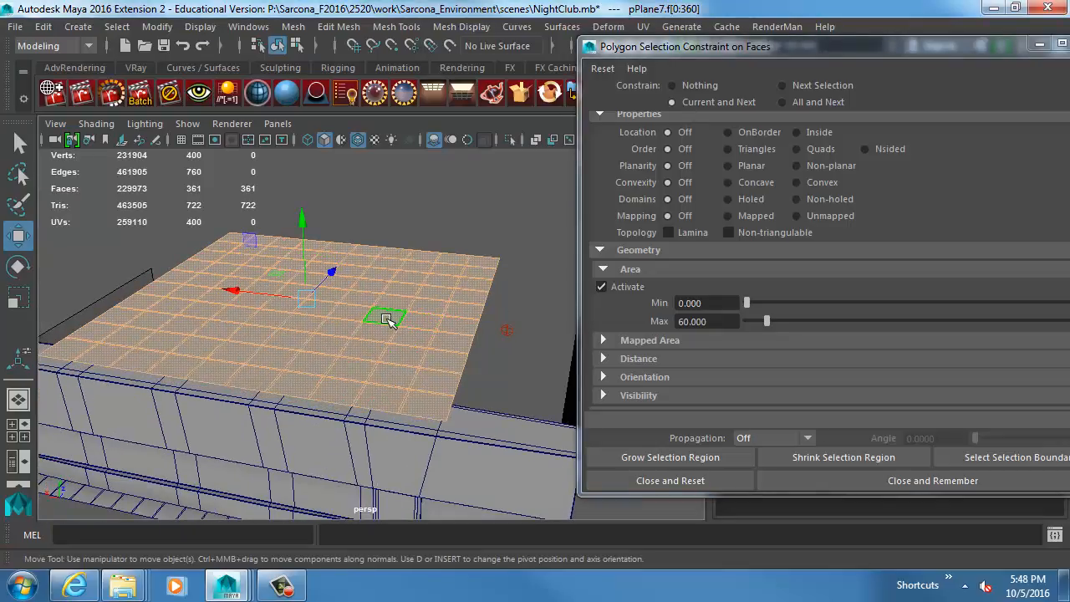
Lower the maximum area in stages to 50, 40, 30 and 20 to narrow the face selection.
drag(724, 320, 605, 303)
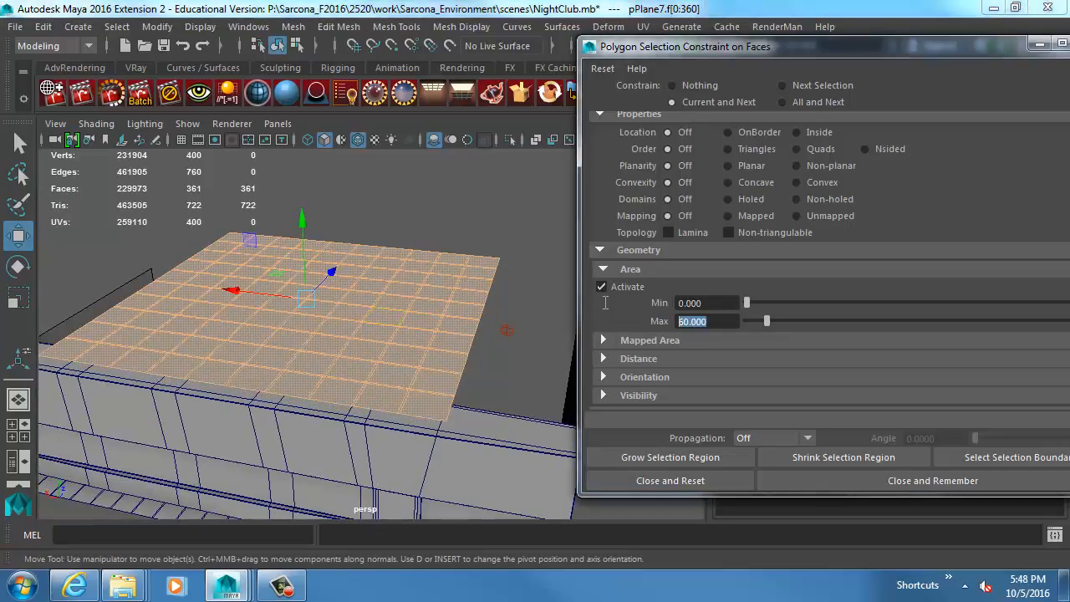
text(50)
key(Return)
drag(719, 321, 640, 314)
text(40)
key(Return)
drag(710, 317, 638, 311)
text(30)
key(Return)
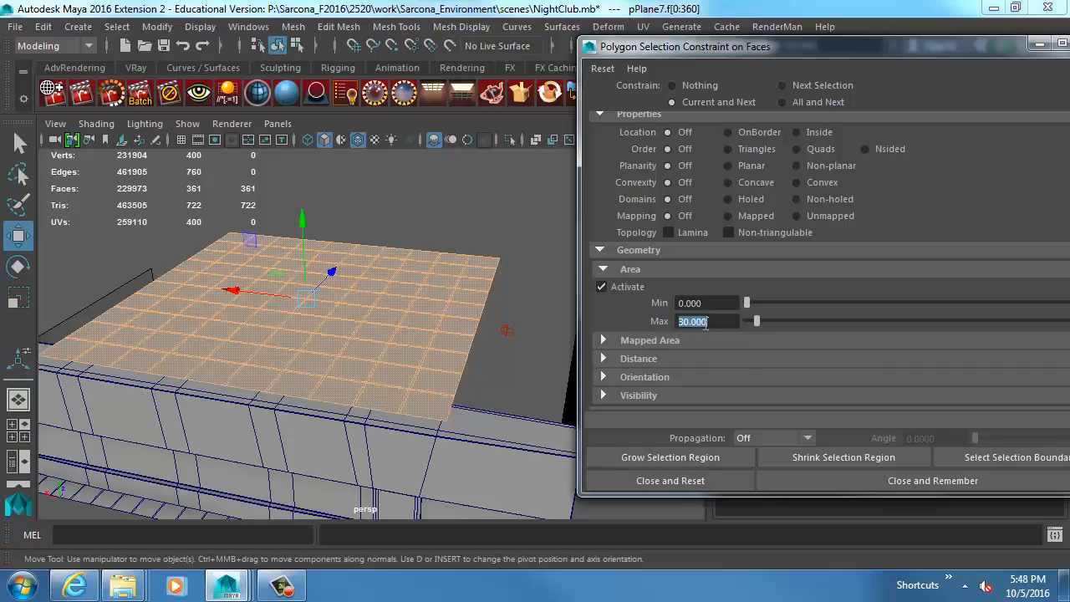
drag(713, 321, 622, 319)
text(20)
key(Return)
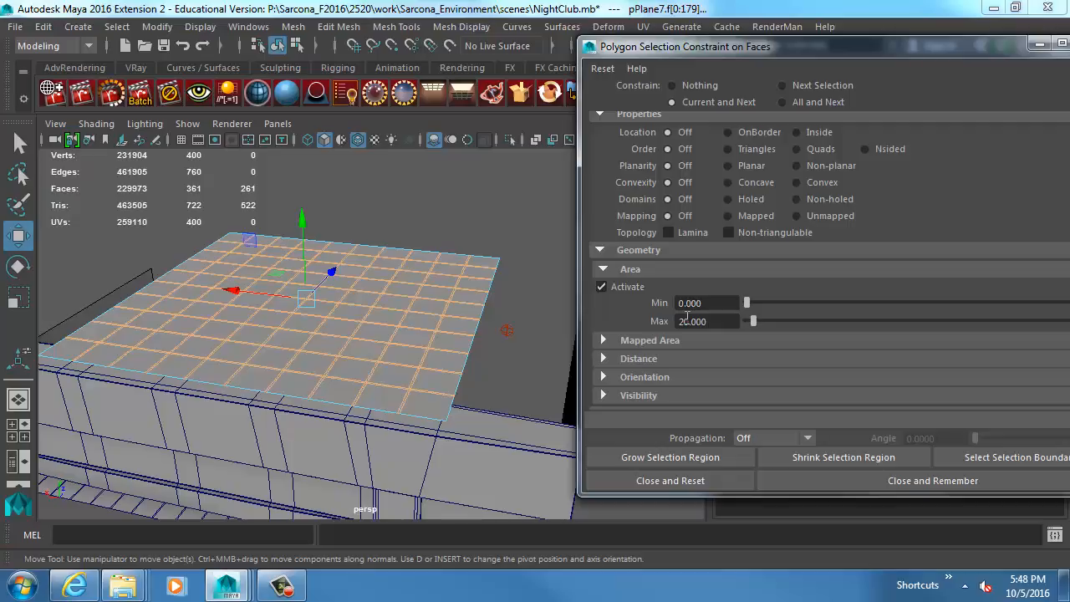
Reduce the maximum area to 2 and then 1 to isolate the small squares where the strips cross.
alt+drag(390, 323, 418, 373)
alt+right_drag(418, 373, 490, 376)
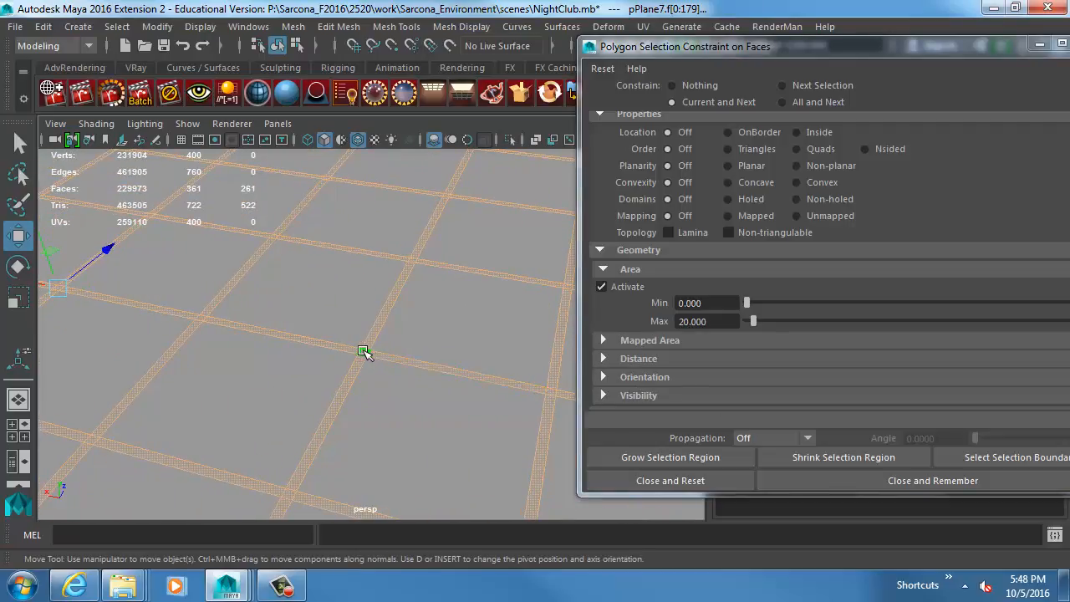
drag(706, 321, 641, 313)
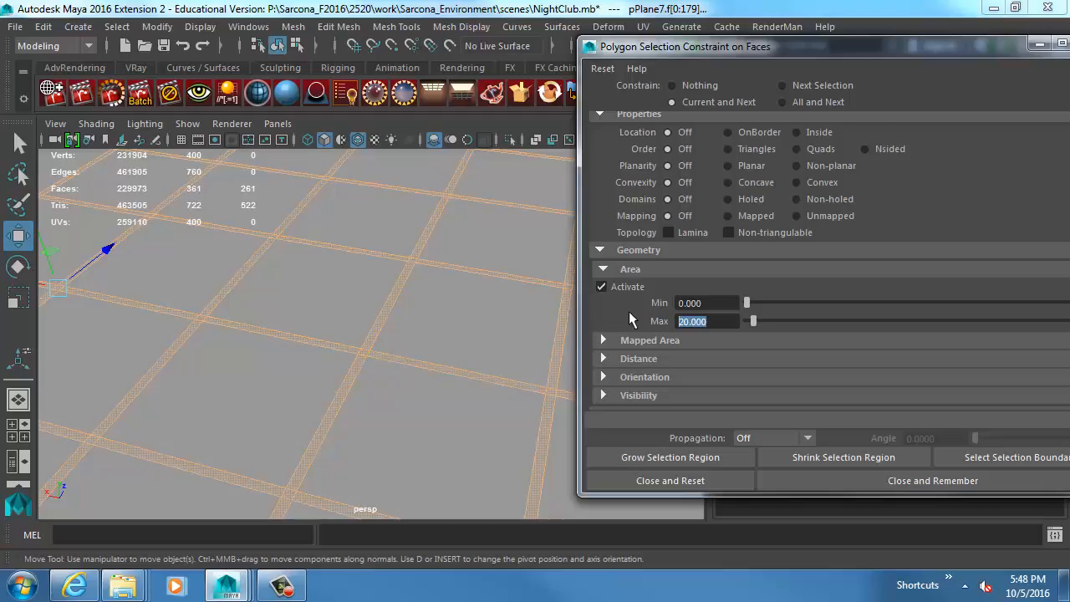
text(2)
key(Return)
drag(709, 323, 619, 322)
text(1)
key(Return)
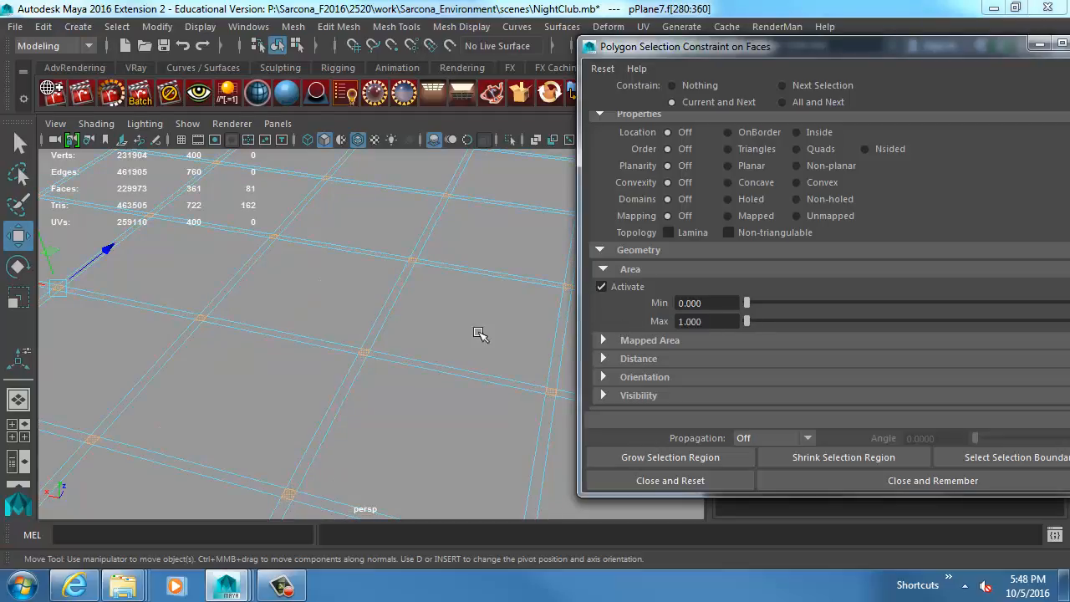
alt+drag(468, 336, 353, 306)
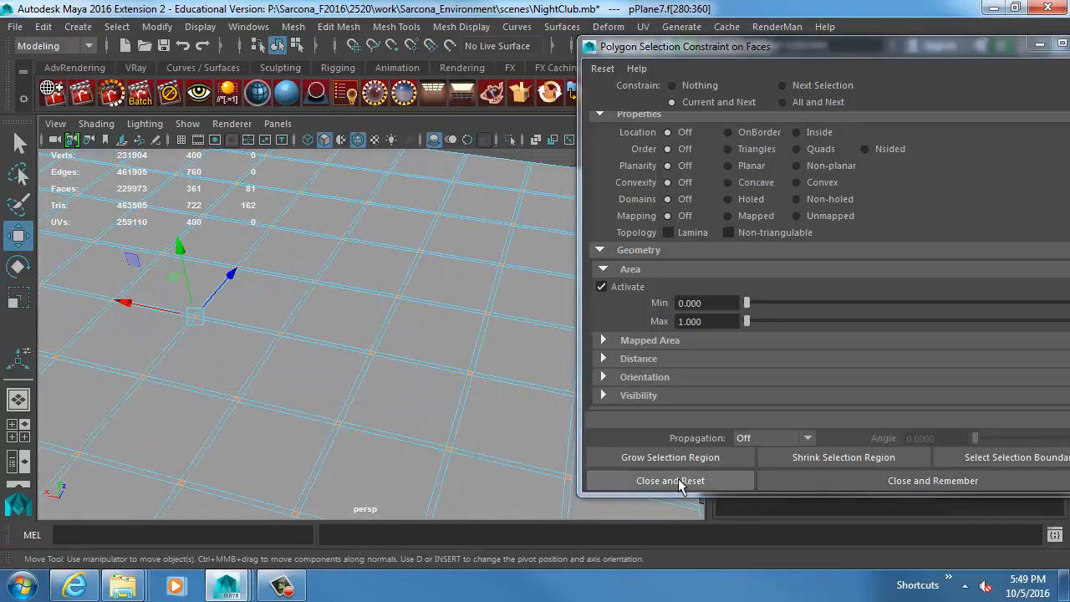
Set the maximum area to 10 and reselect across the whole plane to pick up all narrow strips.
click(714, 321)
text(1)
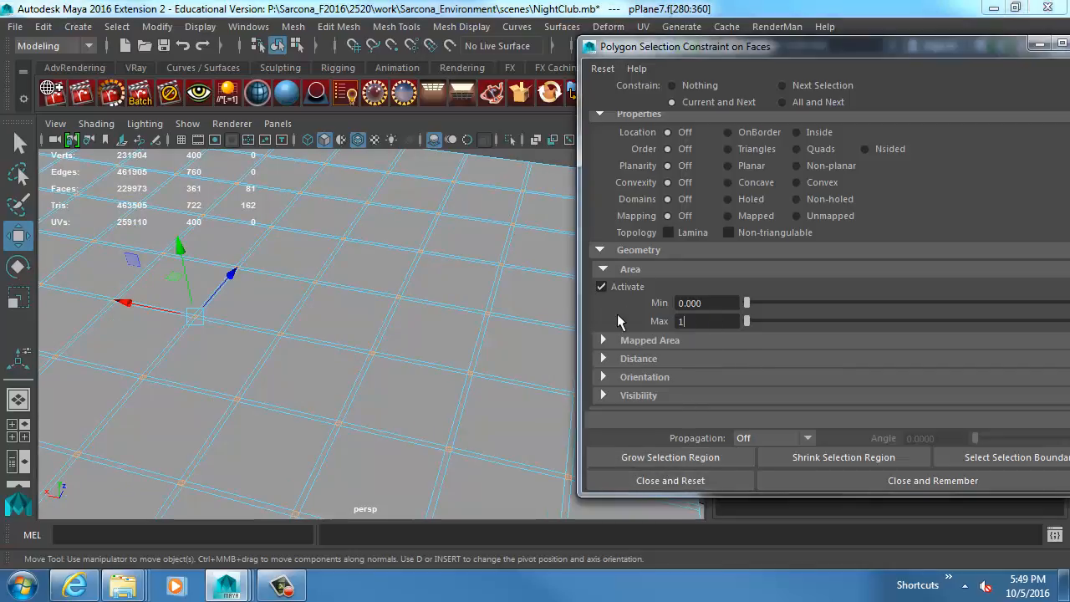
text(0)
key(Return)
scroll(243, 275, down, 5)
drag(56, 208, 564, 508)
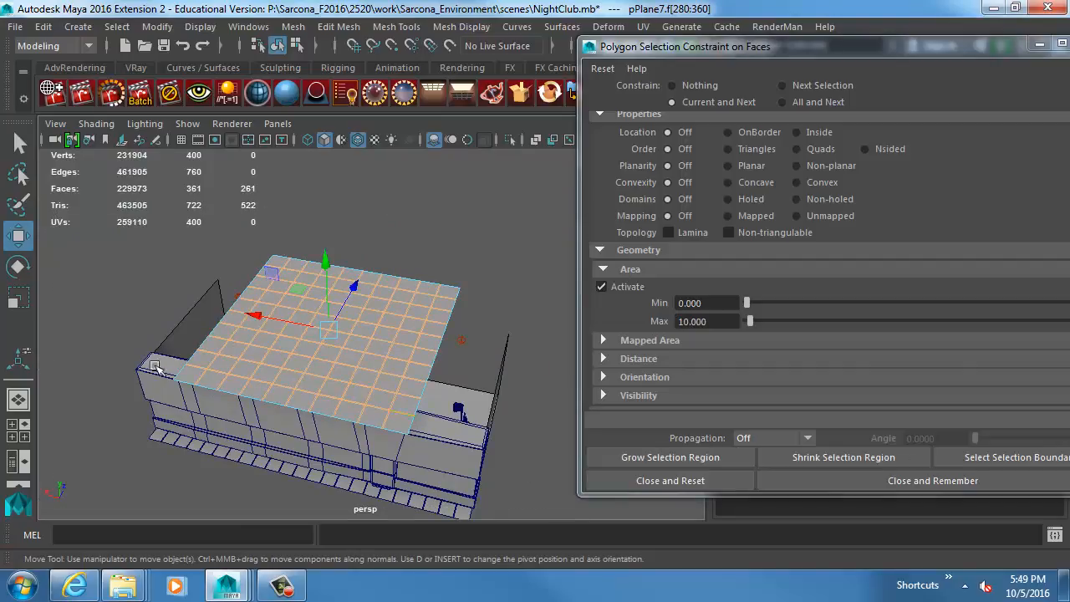
Close and reset the selection constraint, then invert the plane's face selection to the large tiles.
scroll(432, 373, up, 5)
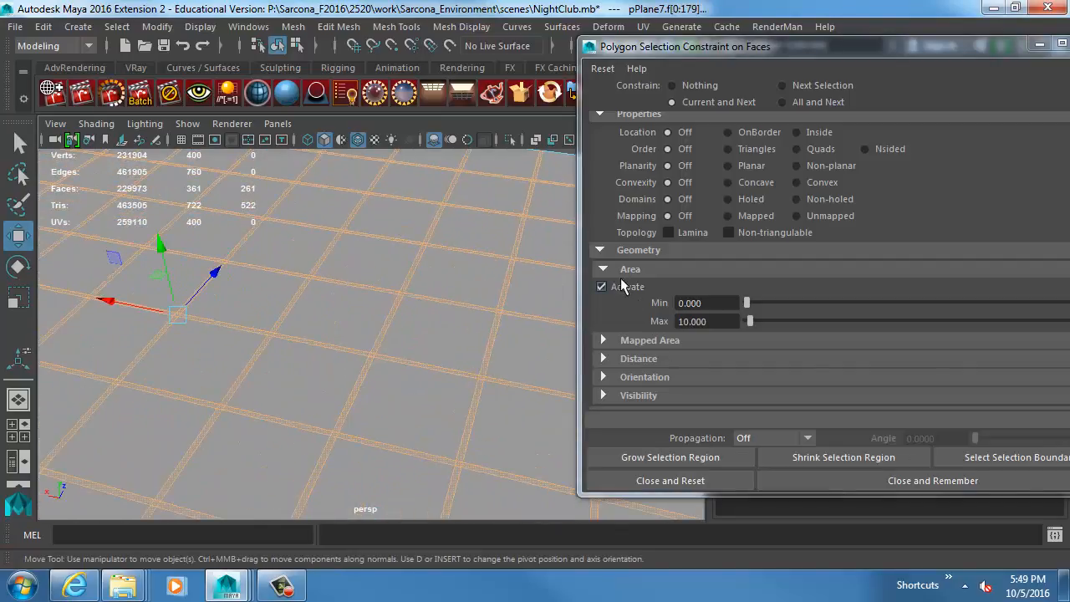
click(686, 480)
scroll(250, 338, down, 5)
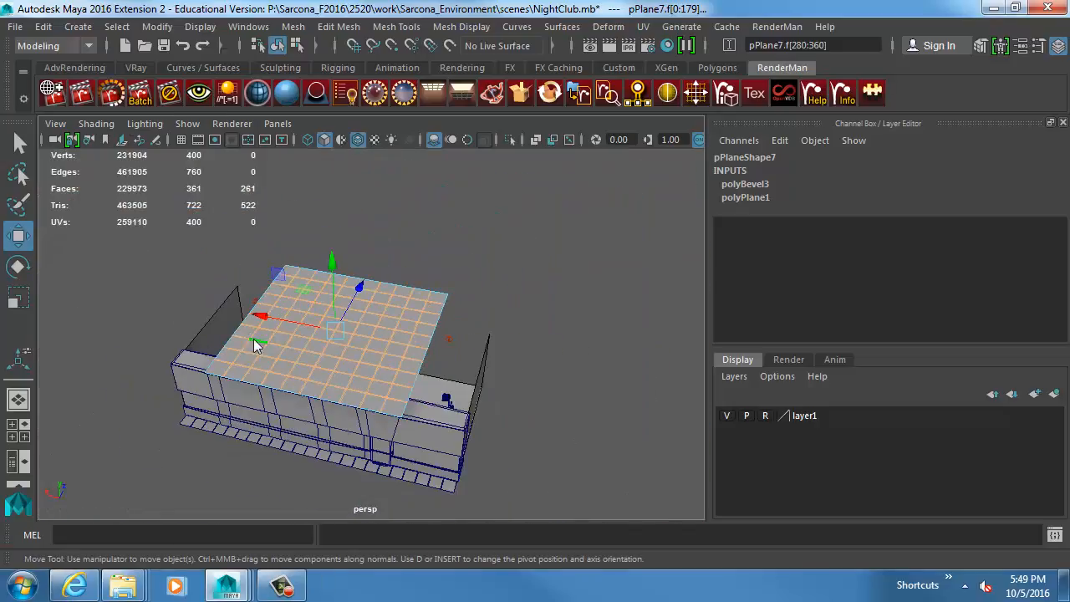
right_drag(251, 337, 250, 142)
drag(287, 292, 543, 478)
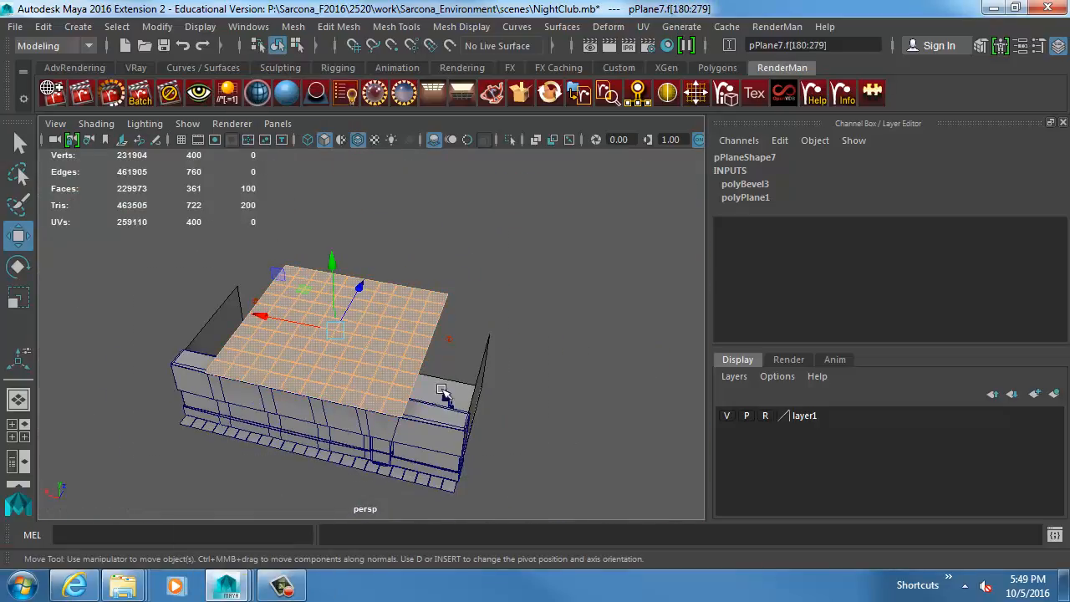
Extrude the large tile faces upward with a Local Translate Z of about 0.113.
scroll(442, 394, up, 10)
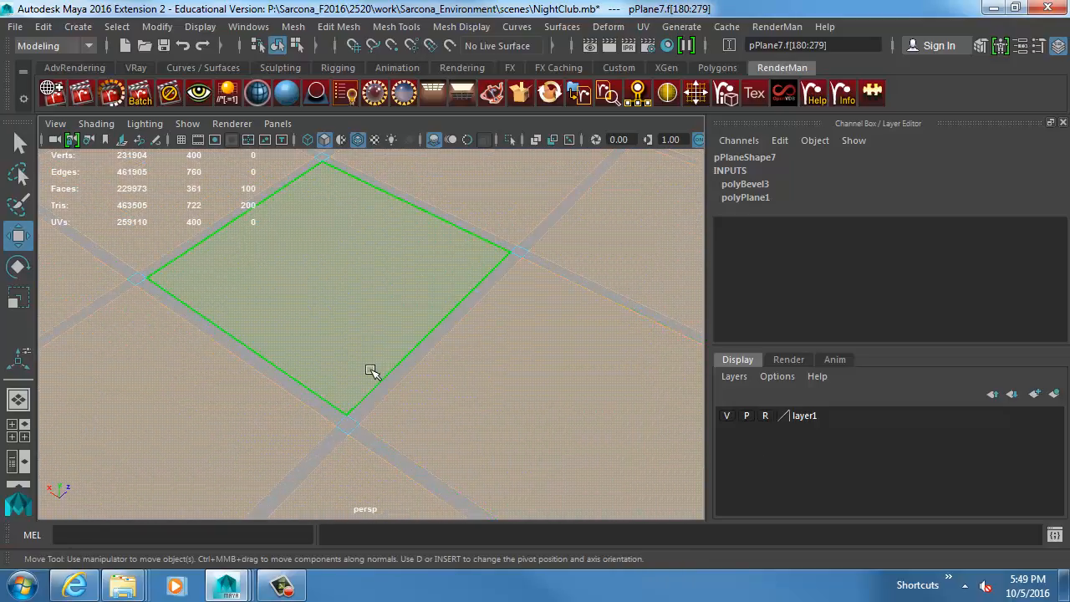
alt+right_drag(461, 341, 400, 333)
key(ctrl+e)
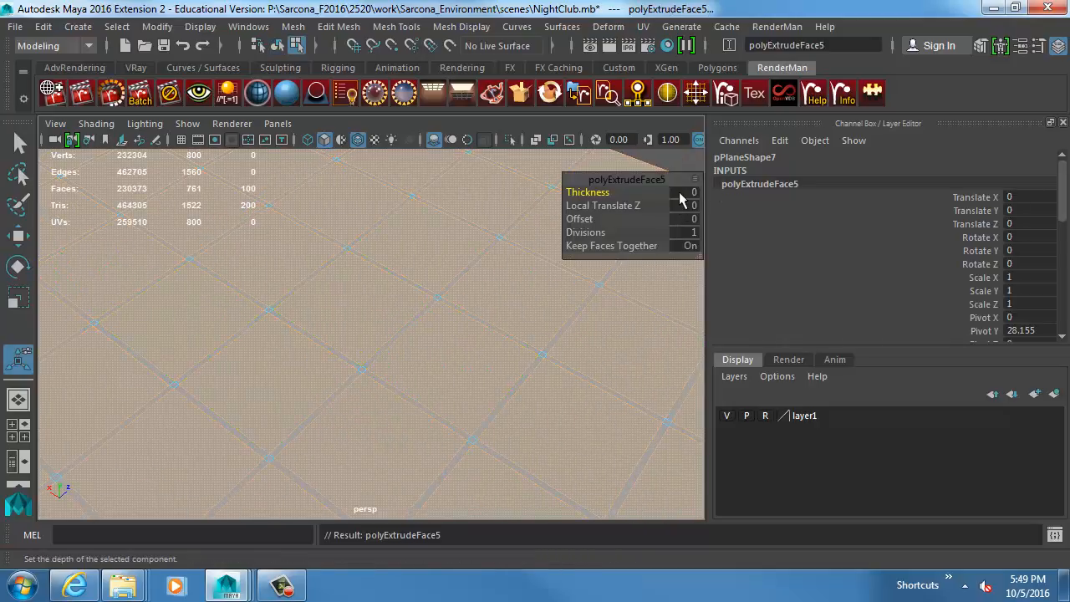
alt+right_drag(459, 334, 637, 377)
click(425, 328)
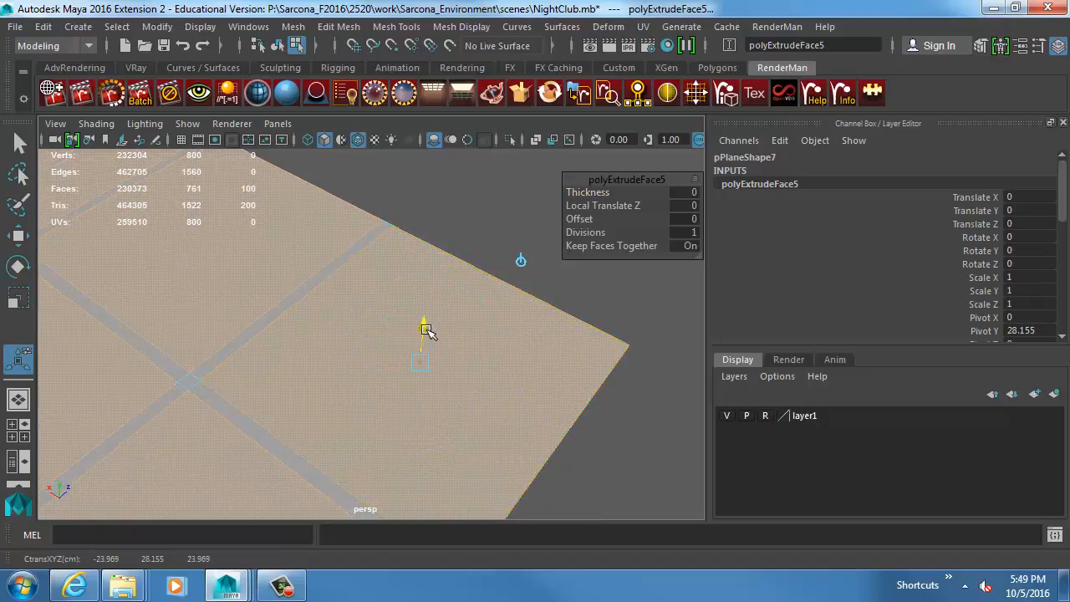
drag(425, 329, 430, 327)
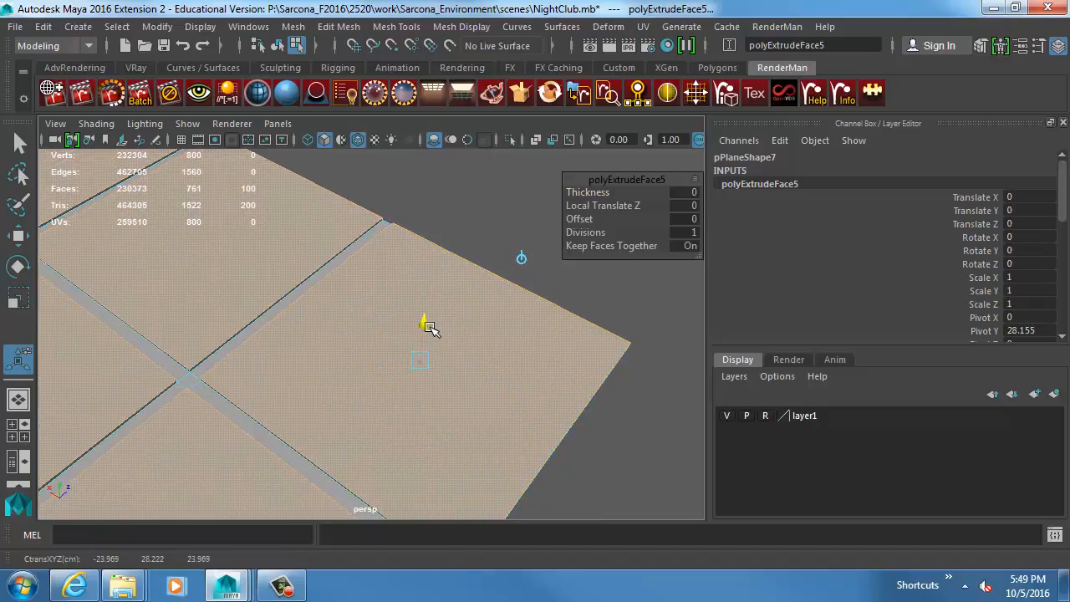
Set the tile extrusion's Offset to 0.1 and deselect the plane.
drag(686, 219, 633, 219)
click(687, 219)
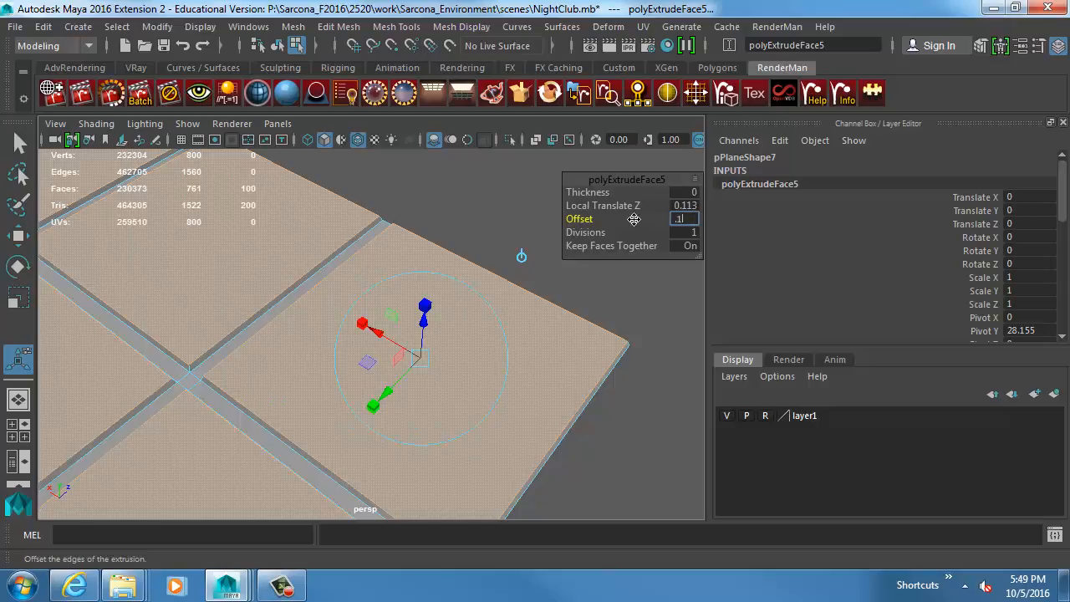
key(Return)
right_drag(294, 327, 311, 313)
click(404, 223)
Turn off Wireframe on Shaded to inspect the raised tiles and grooves.
alt+drag(398, 322, 497, 314)
alt+right_drag(498, 314, 368, 272)
click(99, 125)
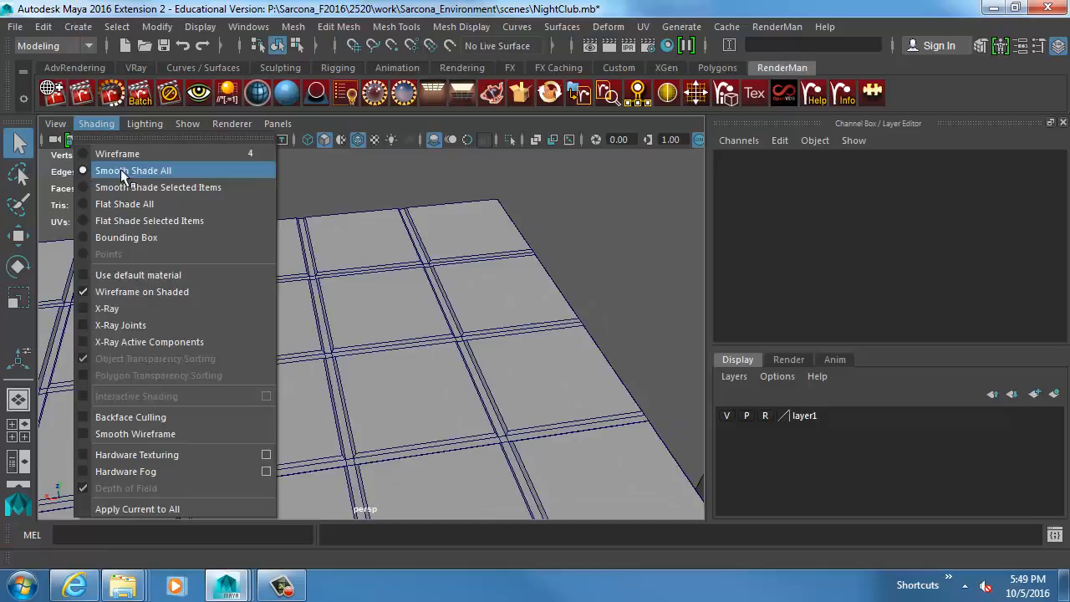
click(172, 292)
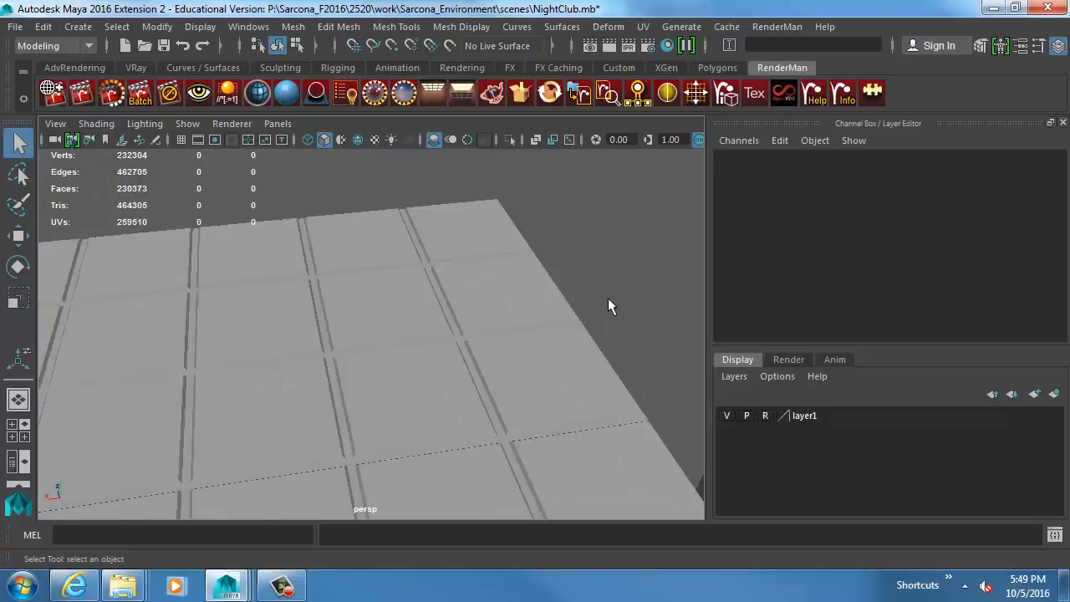
alt+right_drag(608, 306, 360, 325)
alt+middle_drag(360, 326, 512, 230)
Select the large tiled plane above the building and delete it.
click(461, 255)
mouse_move(445, 299)
alt+mouse_down()
mouse_move(493, 311)
mouse_move(435, 318)
alt+mouse_up()
click(117, 26)
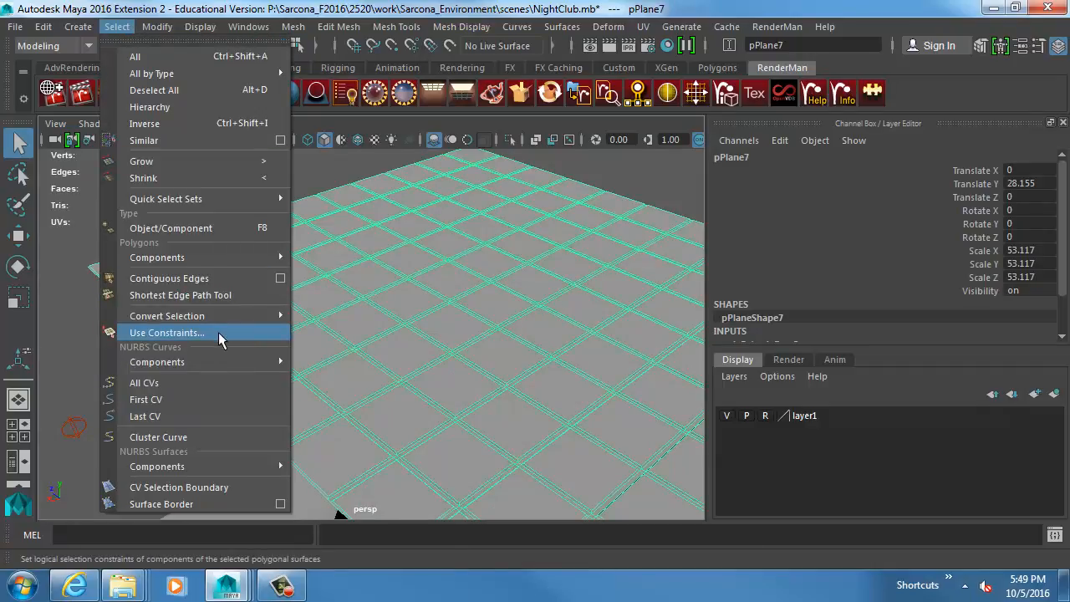
click(535, 373)
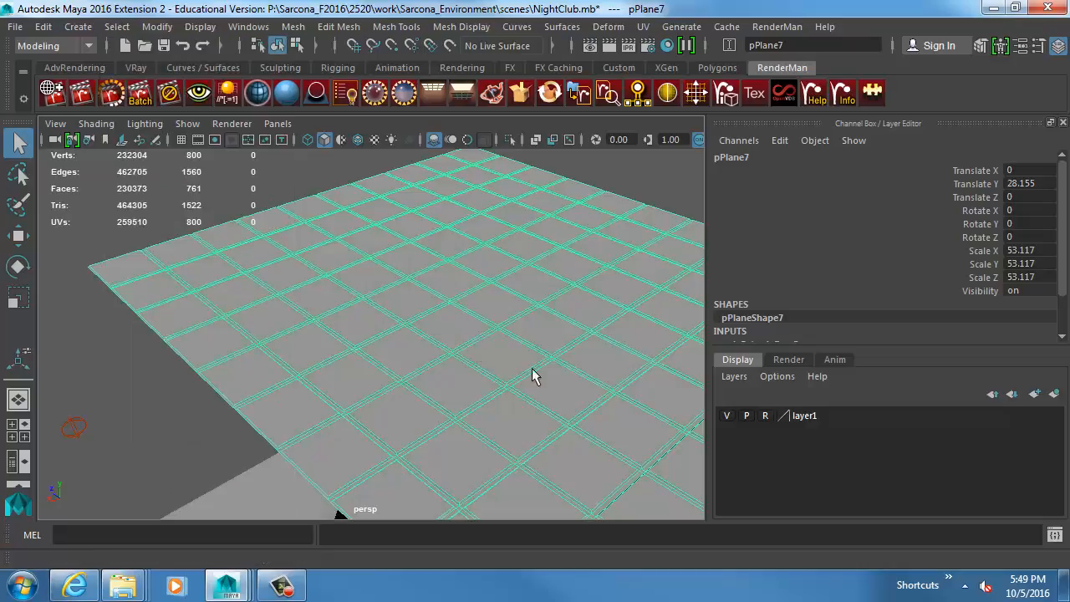
alt+right_drag(535, 373, 556, 353)
key(Delete)
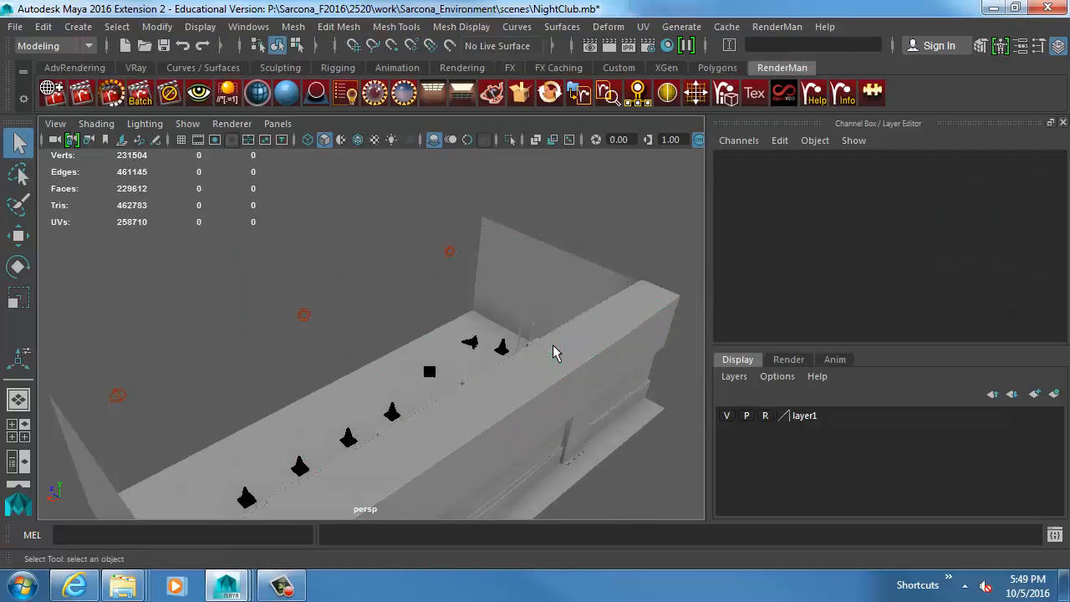
alt+drag(554, 352, 428, 373)
alt+right_drag(428, 365, 501, 393)
alt+middle_drag(501, 393, 430, 400)
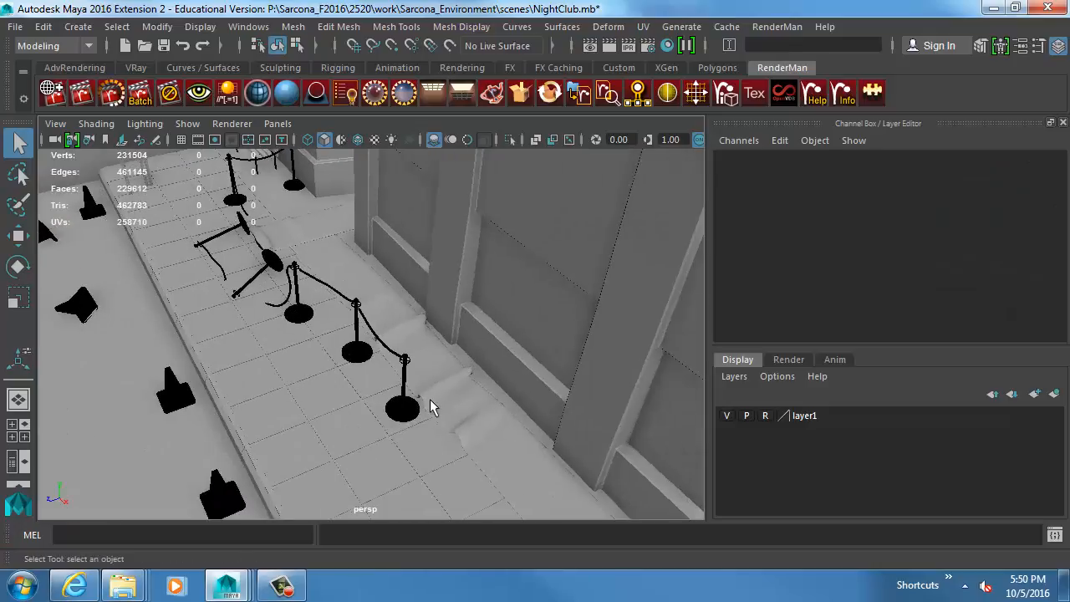
Select the wrinkled cloth runner along the building wall and examine its folds around the rope stanchions.
click(429, 399)
alt+right_drag(429, 400, 366, 401)
alt+drag(366, 401, 477, 380)
alt+right_drag(476, 381, 623, 423)
alt+middle_drag(326, 423, 393, 363)
alt+right_drag(397, 355, 544, 365)
alt+drag(459, 368, 535, 337)
alt+right_drag(535, 337, 467, 330)
alt+middle_drag(593, 401, 422, 368)
alt+drag(506, 358, 437, 389)
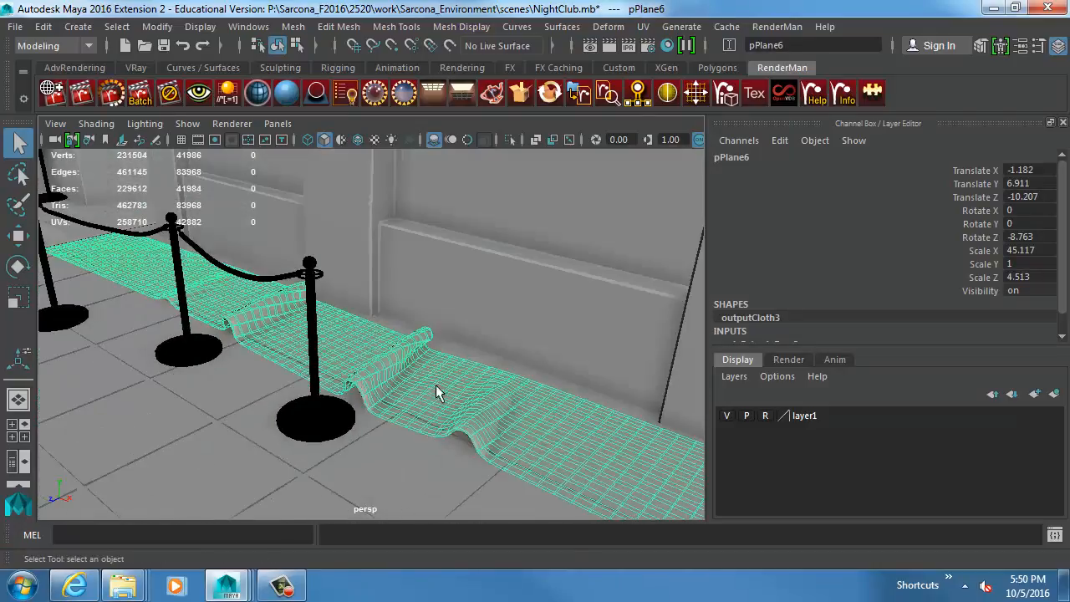
alt+middle_drag(437, 389, 355, 348)
Select the tiled sidewalk mesh and delete its construction history.
click(416, 334)
alt+drag(416, 334, 539, 315)
alt+right_drag(539, 315, 443, 316)
alt+middle_drag(443, 316, 638, 318)
alt+drag(638, 317, 530, 320)
alt+right_drag(530, 321, 490, 333)
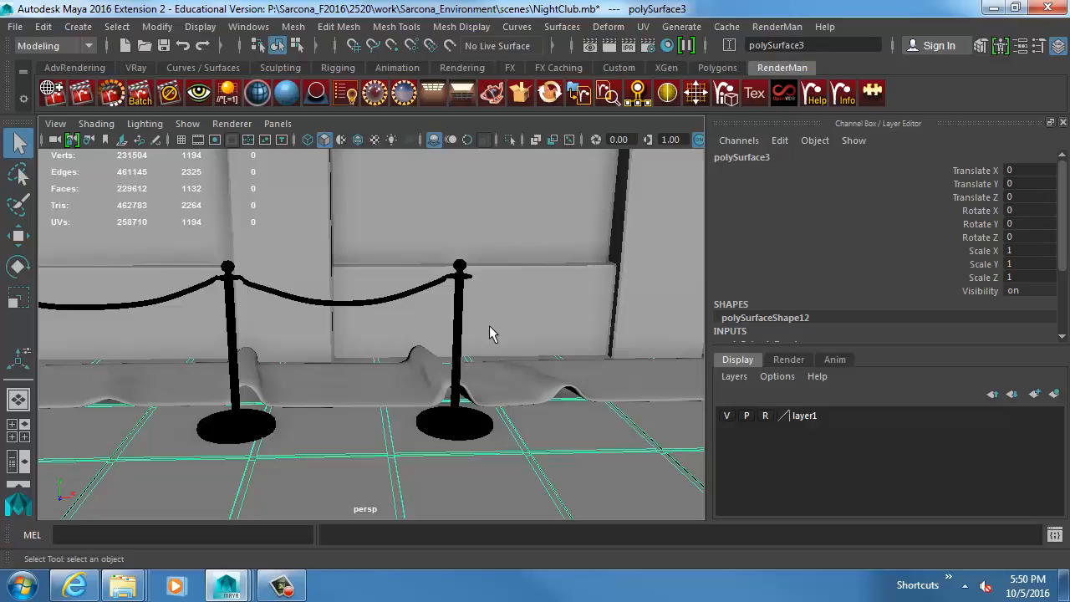
alt+right_drag(491, 348, 422, 357)
alt+right_drag(599, 399, 493, 351)
alt+drag(493, 351, 483, 385)
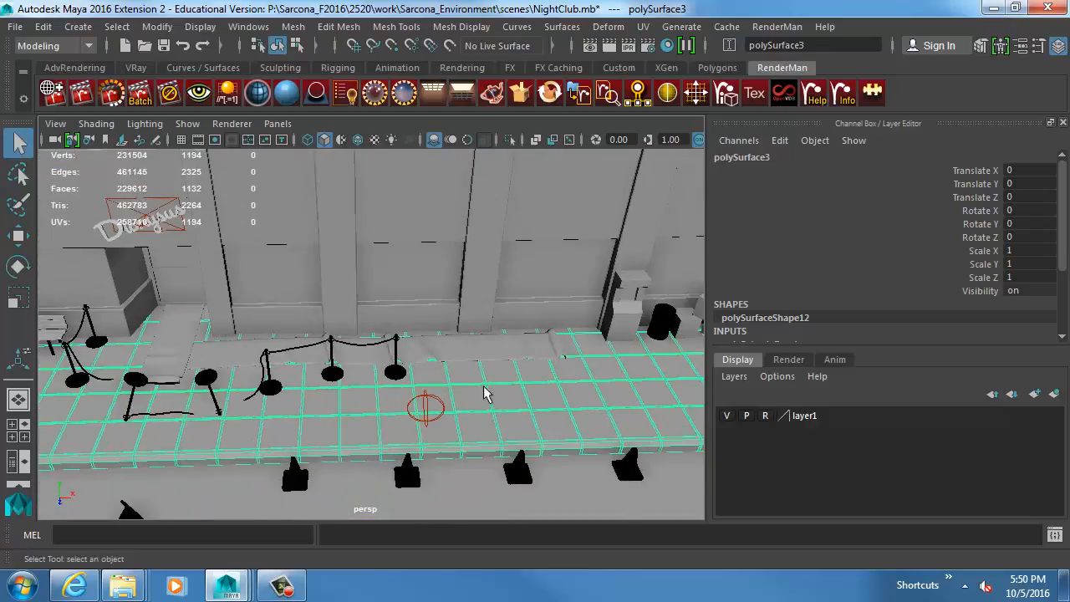
alt+right_drag(475, 371, 657, 418)
alt+middle_drag(320, 320, 387, 256)
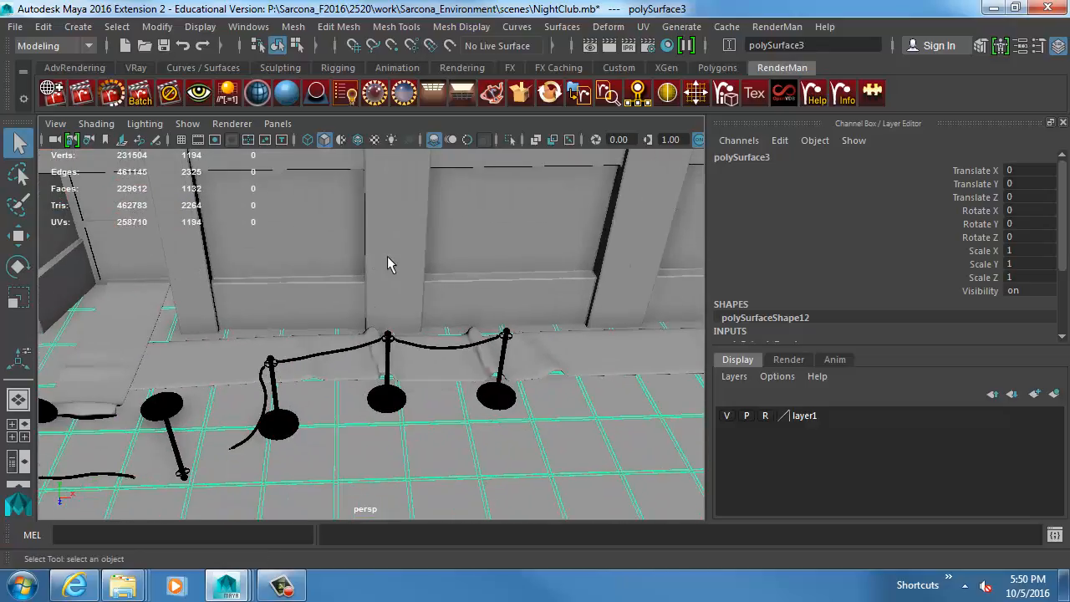
scroll(851, 279, down, 5)
click(42, 27)
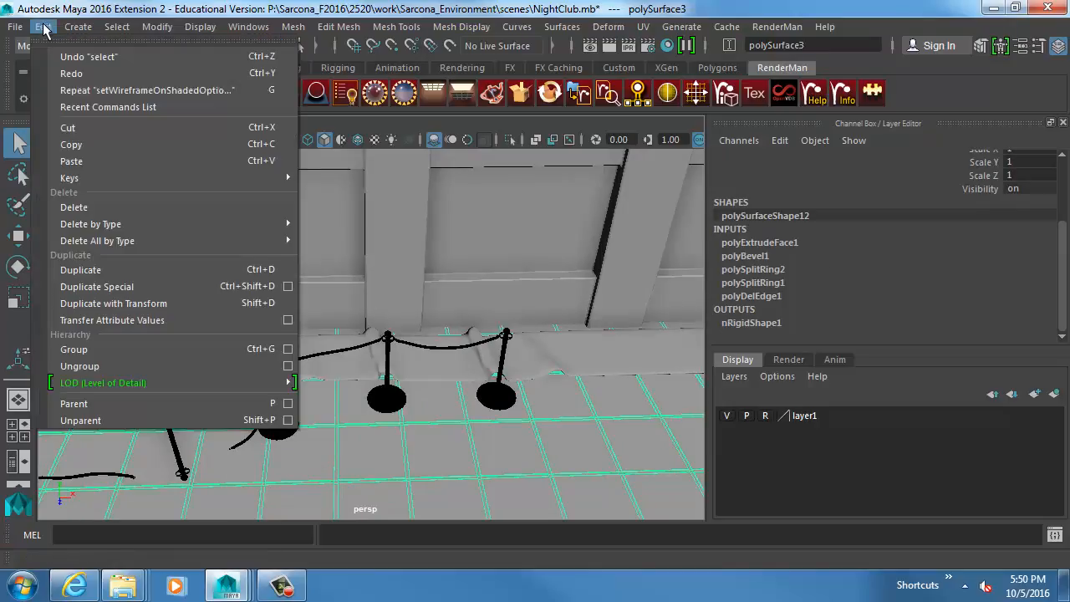
mouse_move(92, 224)
click(338, 234)
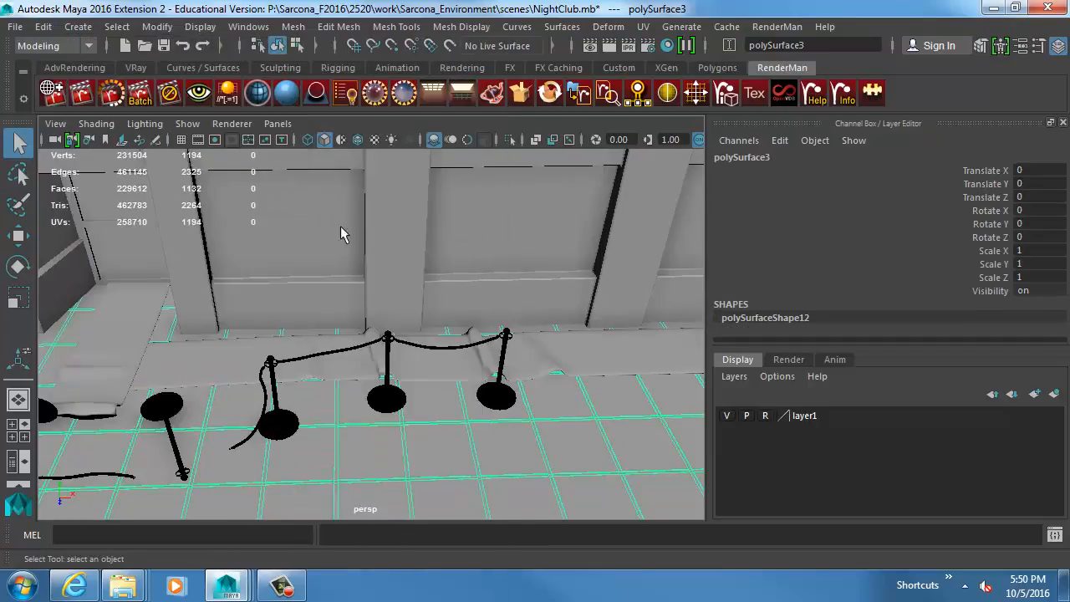
alt+drag(353, 266, 339, 261)
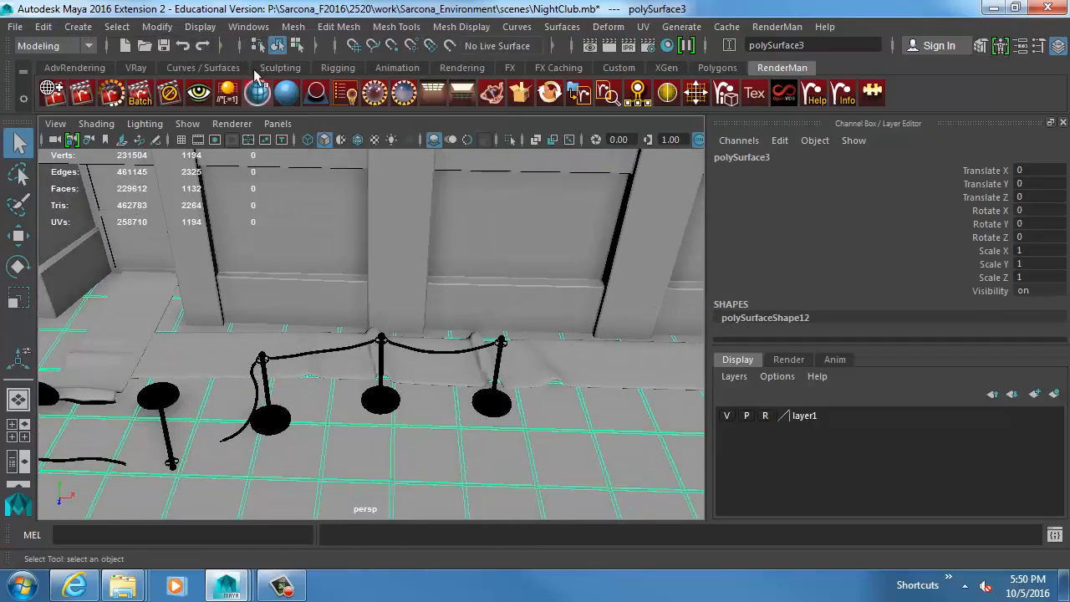
Create a polygon plane, raise it to Translate Y of about 6.367 and enlarge it above the sidewalk.
click(77, 27)
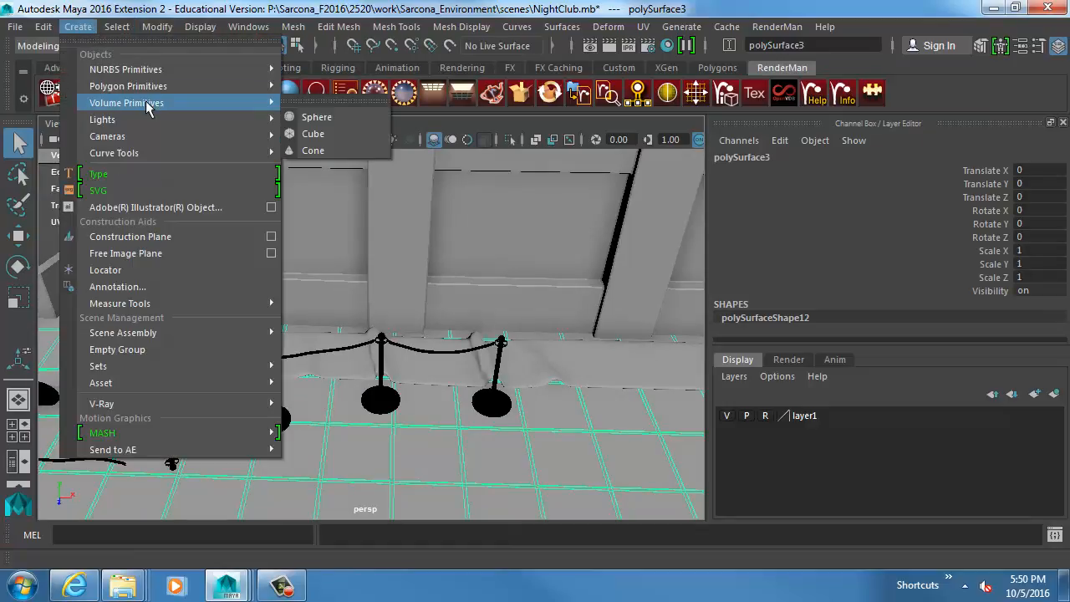
mouse_move(152, 87)
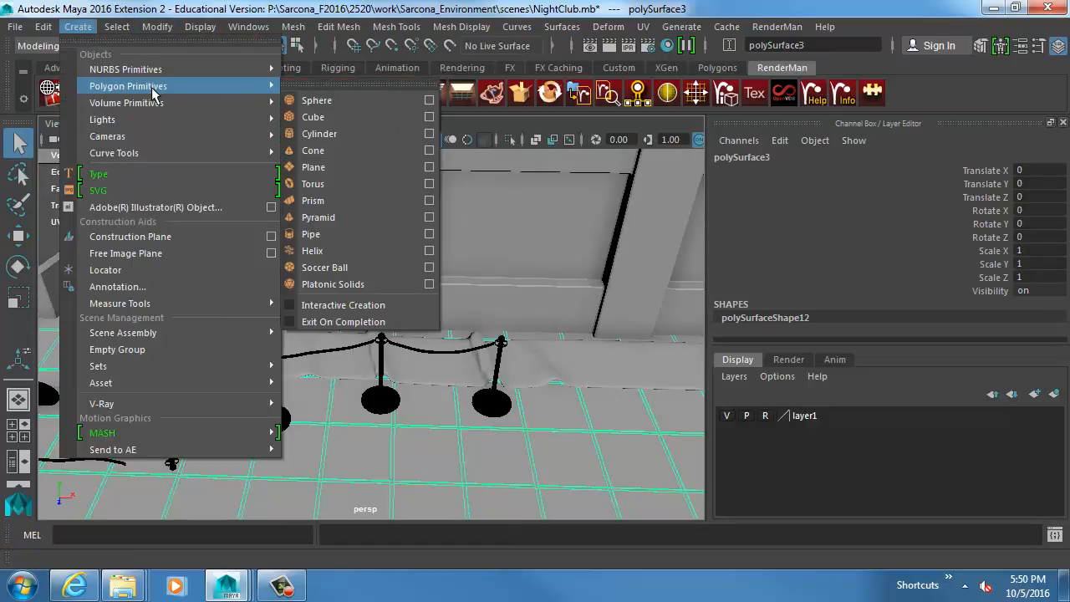
click(337, 167)
key(w)
alt+drag(518, 390, 631, 401)
key(r)
drag(416, 394, 525, 438)
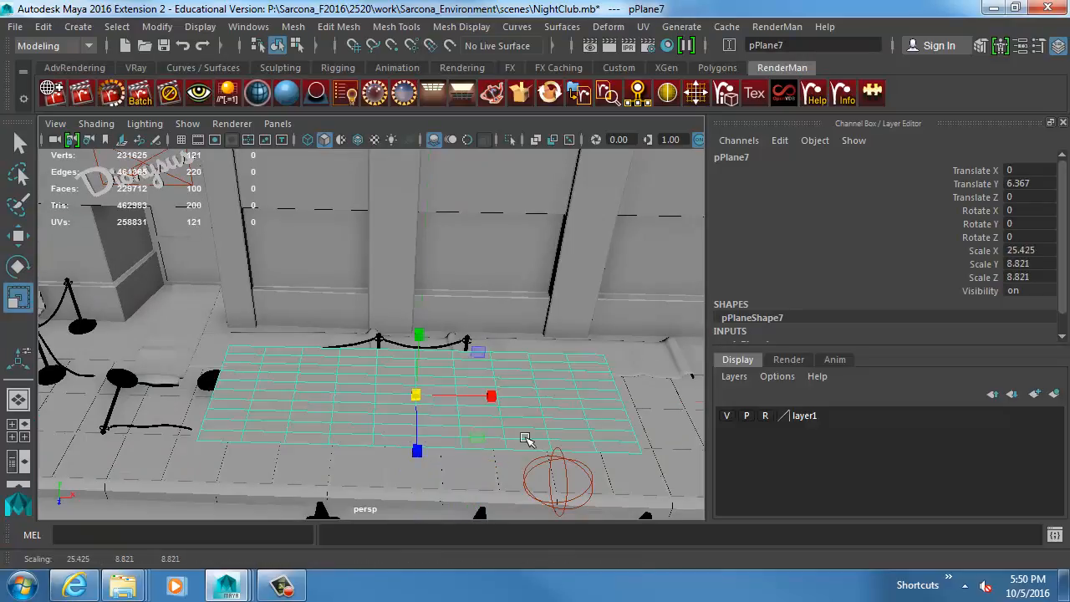
Reshape the plane into a long strip with Scale X about 35.166 and Scale Z about 4.195, and expand its polyPlane1 inputs.
drag(491, 396, 526, 395)
drag(404, 448, 490, 398)
alt+drag(490, 398, 449, 354)
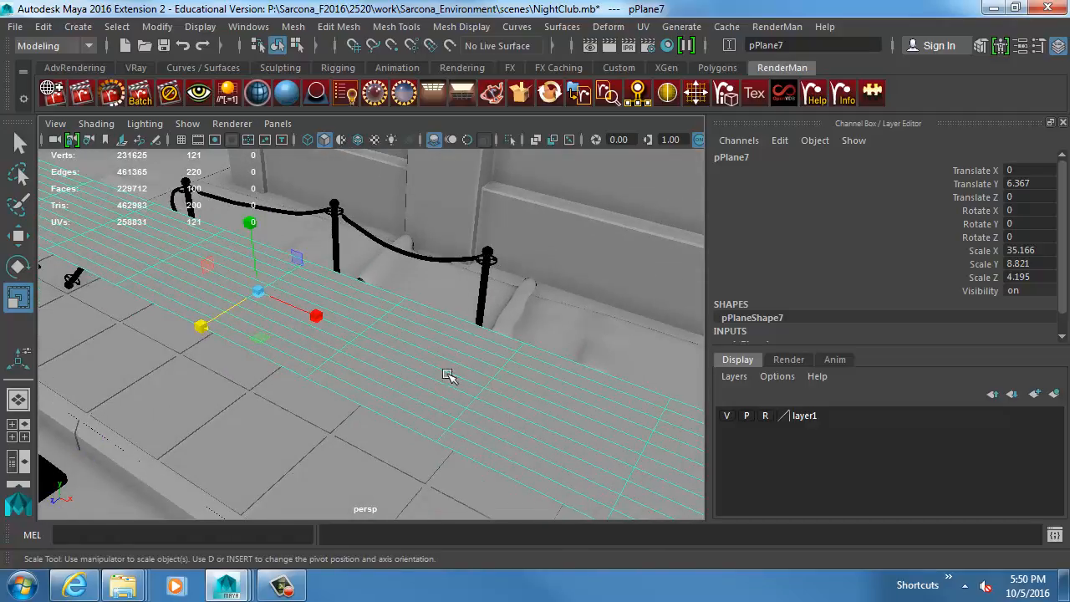
scroll(811, 278, down, 1)
click(736, 321)
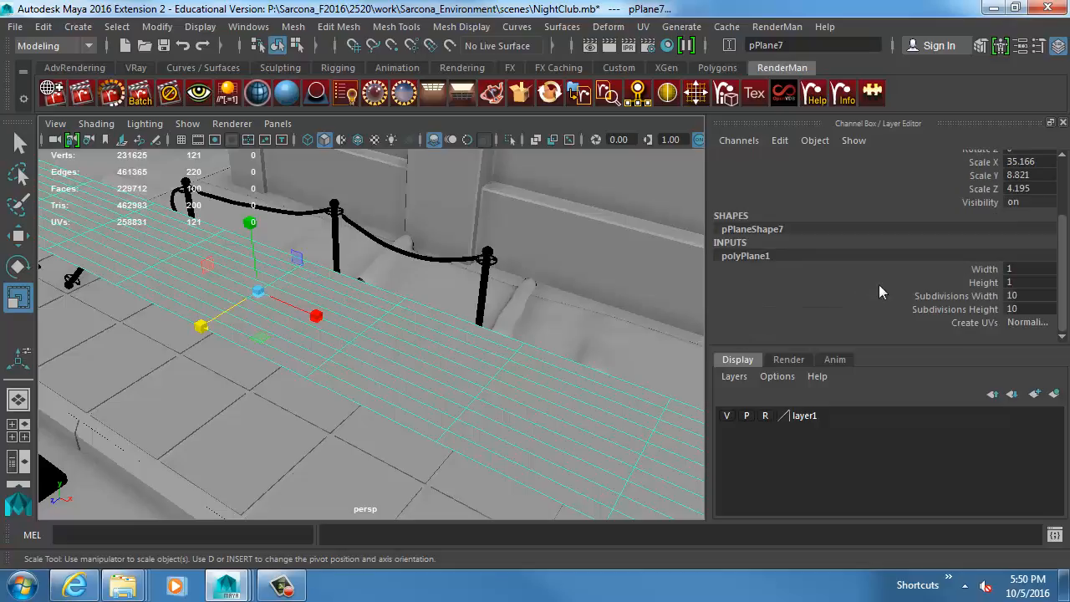
Try a Subdivisions Height of 17 on the plane and undo it.
click(967, 306)
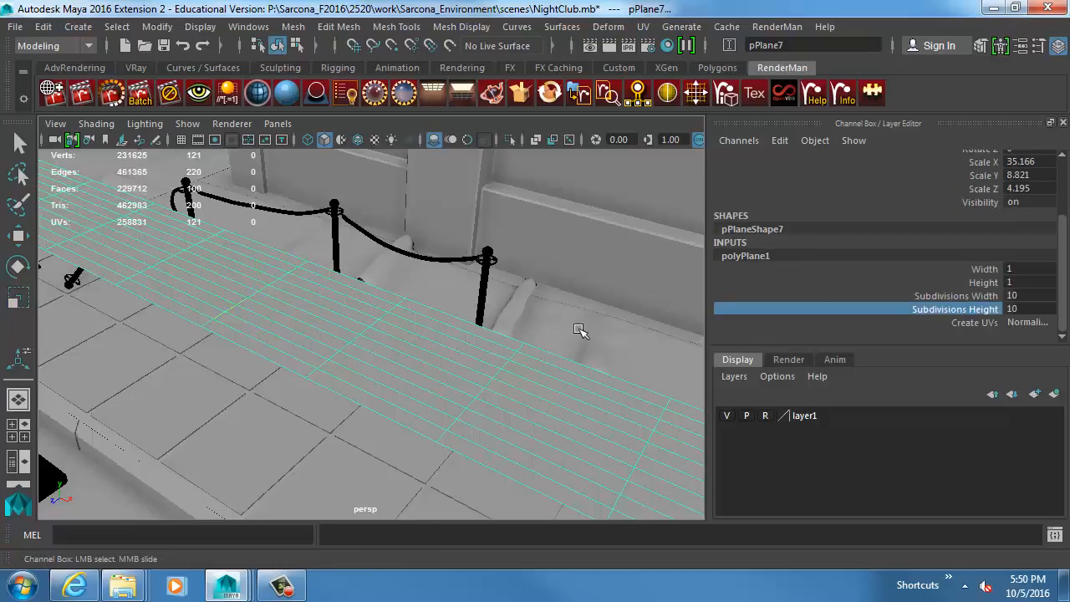
middle_drag(447, 348, 508, 352)
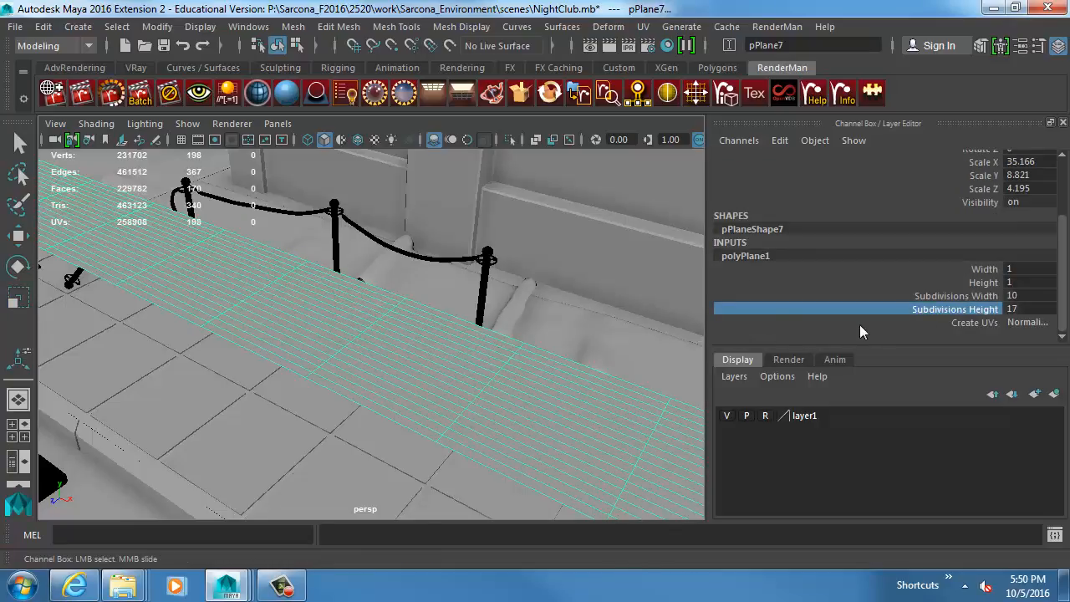
key(ctrl+z)
Raise the plane's Subdivisions Width to 50, and further in increments to 100, checking how square the faces are.
click(936, 296)
middle_drag(388, 334, 629, 375)
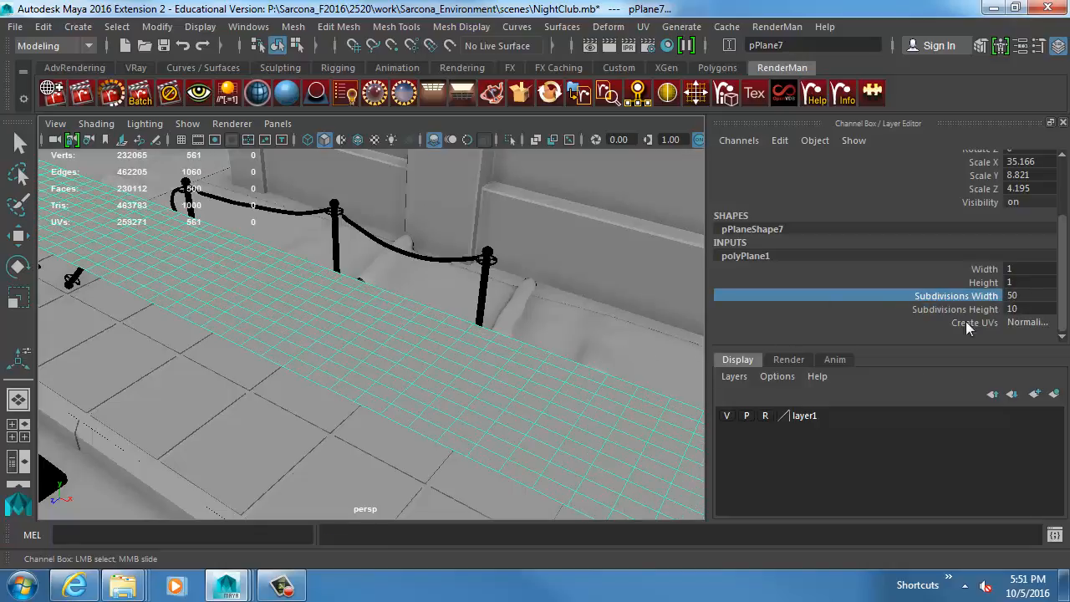
click(1020, 293)
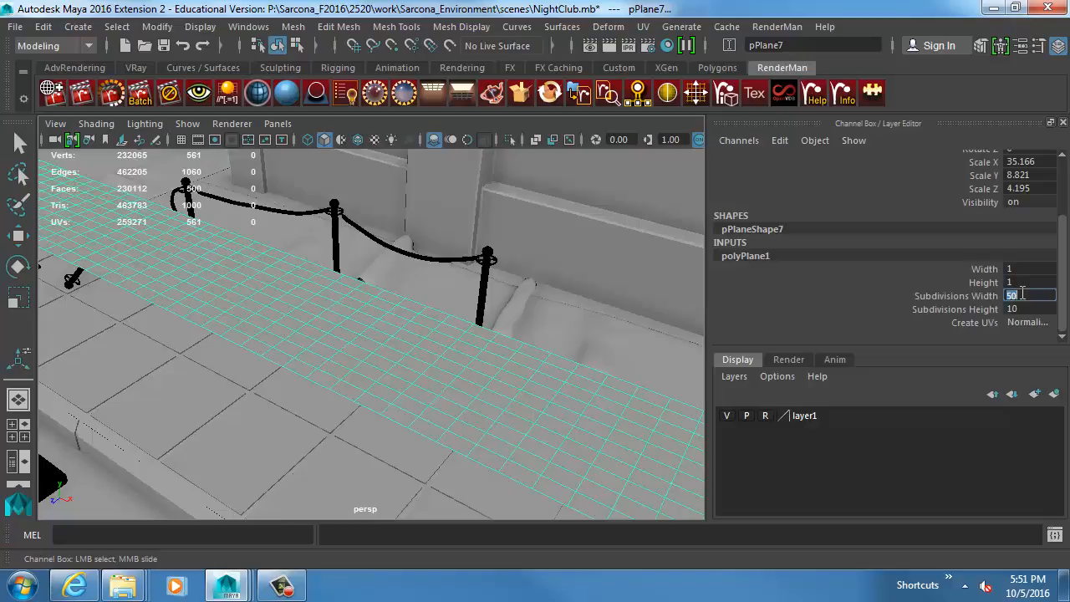
key(Return)
text(80)
key(Return)
text(90)
key(Return)
key(Return)
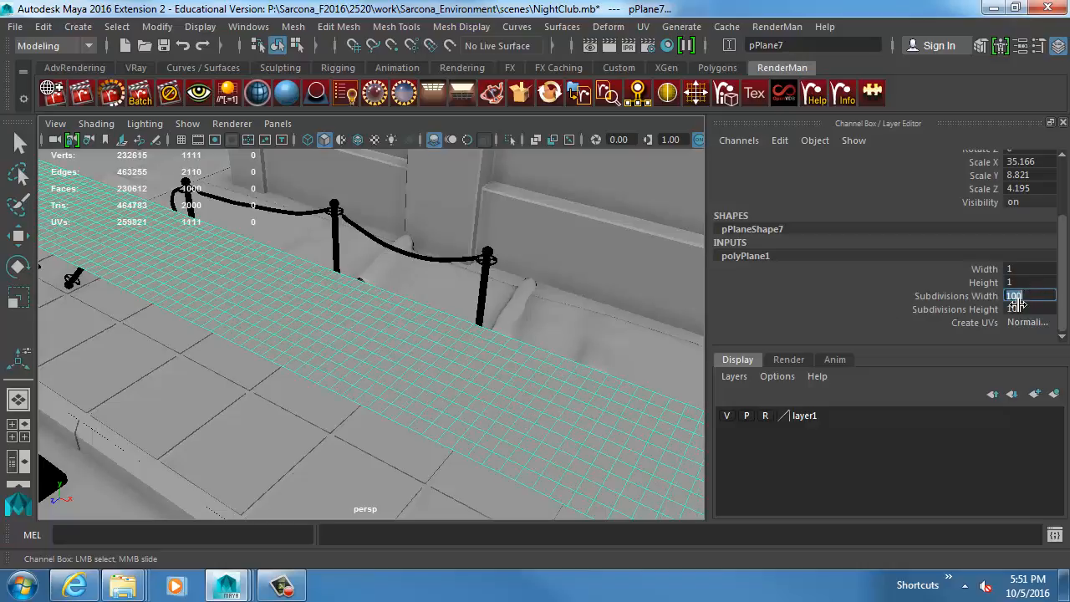
scroll(502, 365, down, 3)
alt+drag(416, 365, 444, 387)
scroll(456, 395, up, 5)
alt+middle_drag(471, 404, 485, 371)
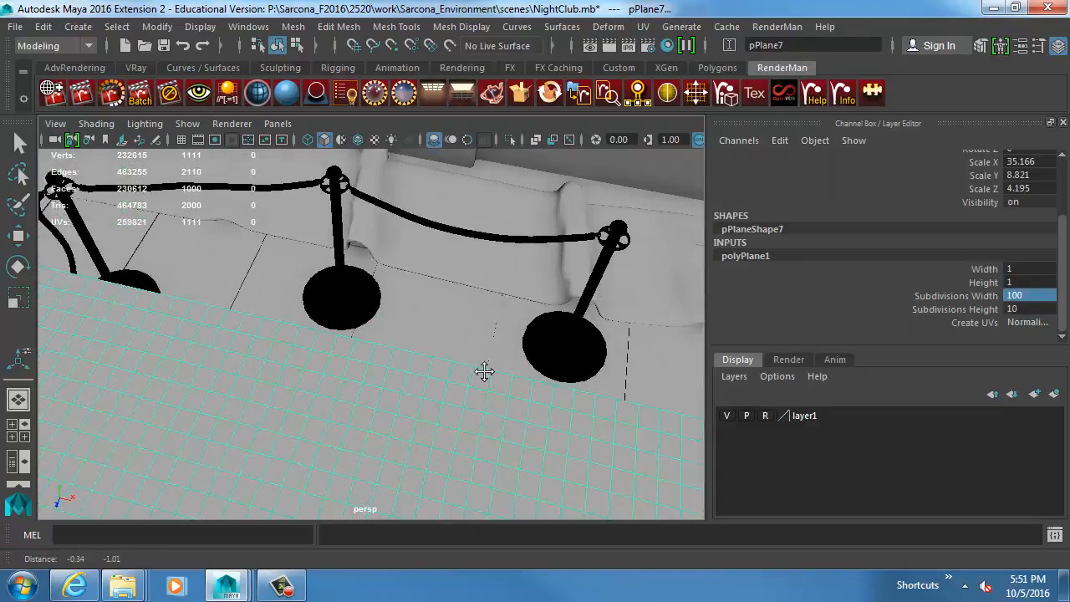
scroll(526, 360, up, 5)
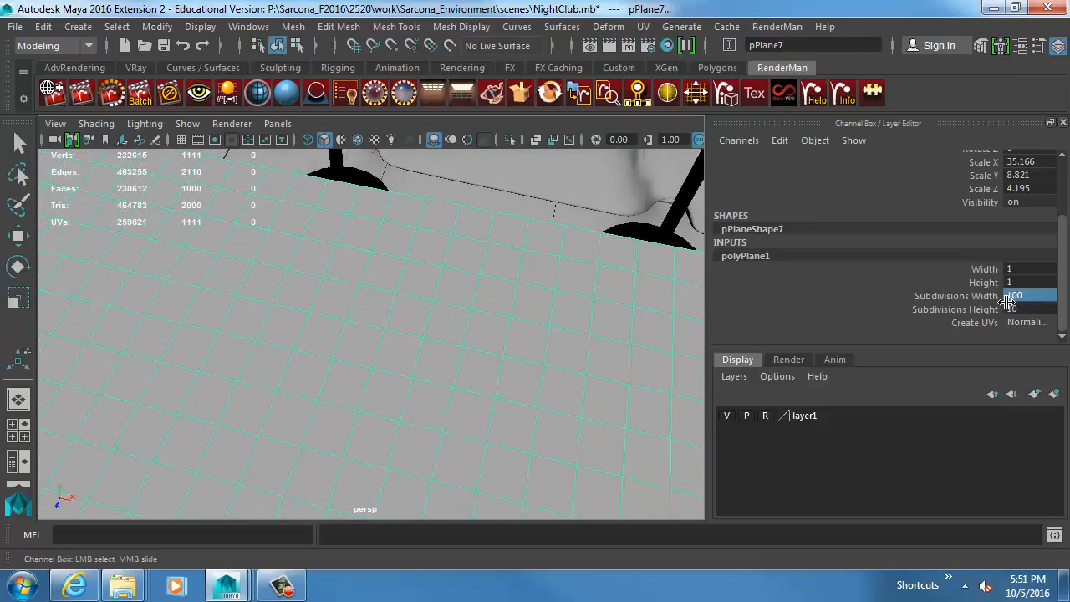
Set the plane's Subdivisions Width to 90 and check the strip's grid from several angles.
click(1021, 297)
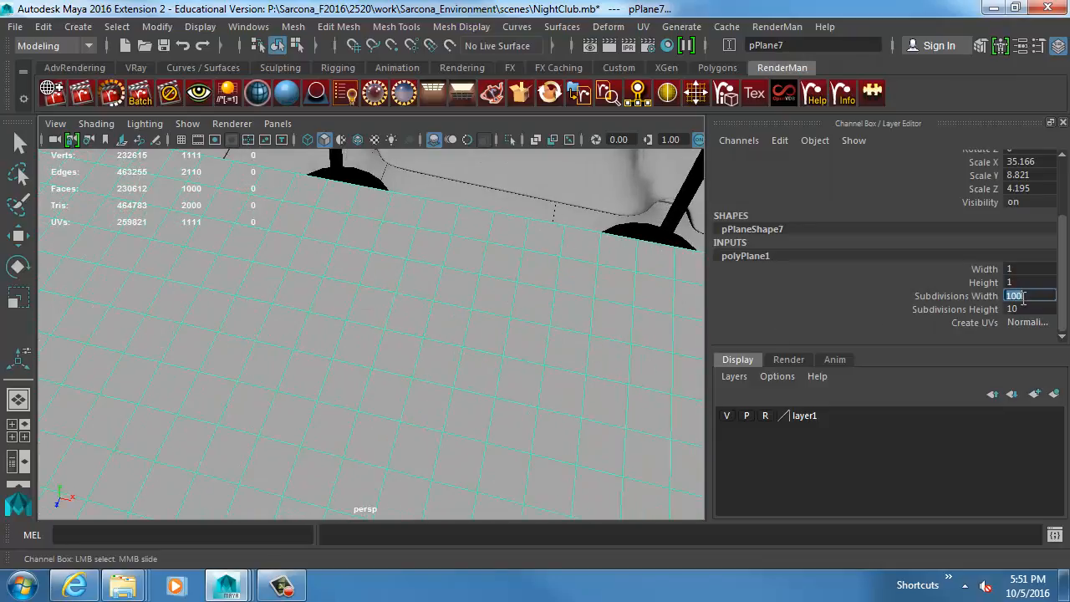
text(90)
key(Return)
alt+right_drag(582, 396, 298, 375)
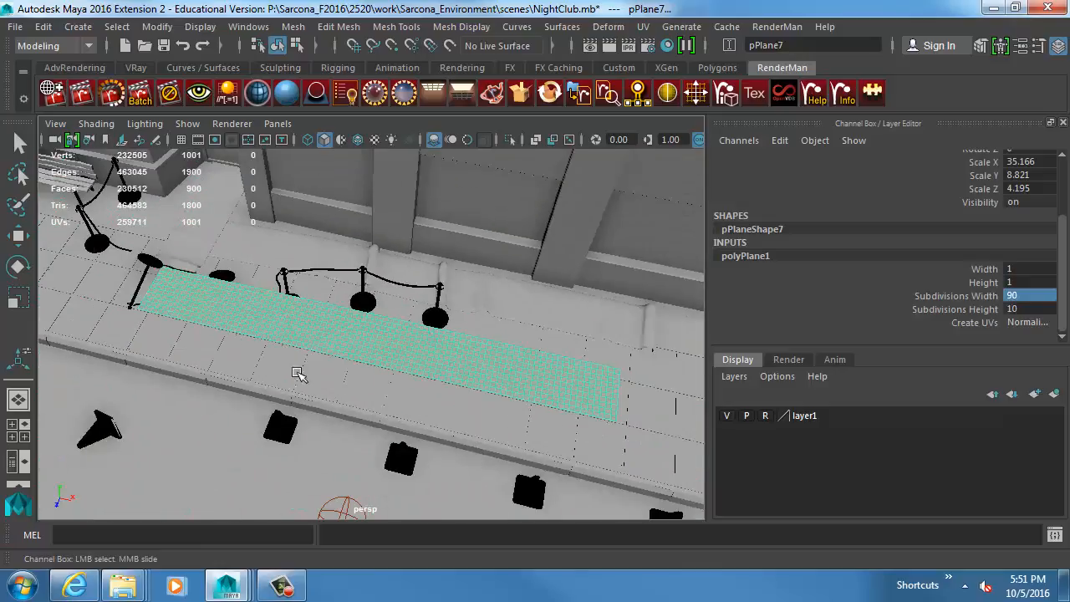
alt+drag(298, 375, 367, 354)
alt+right_drag(368, 354, 491, 374)
alt+middle_drag(492, 374, 493, 375)
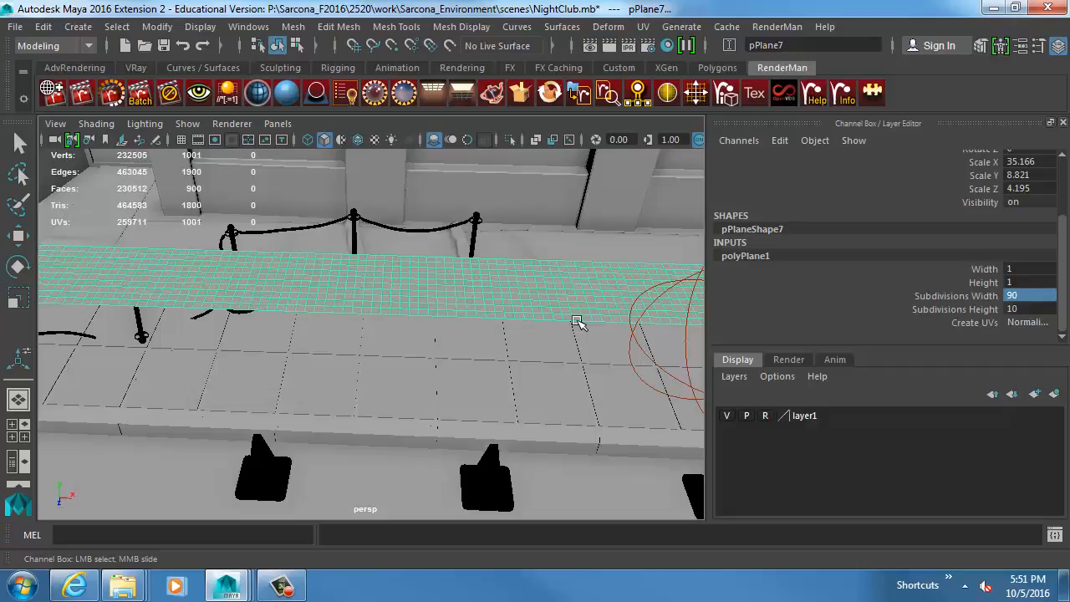
Set the plane's Subdivisions Width to 180 and Subdivisions Height to 20.
text(180)
click(1028, 308)
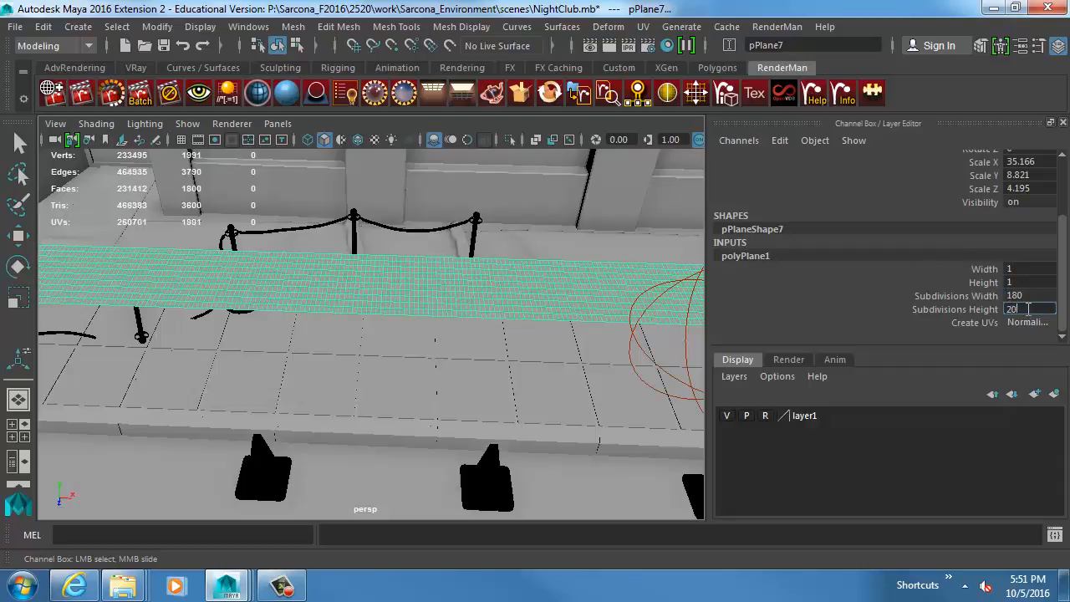
text(20)
key(Return)
alt+drag(475, 298, 487, 255)
key(r)
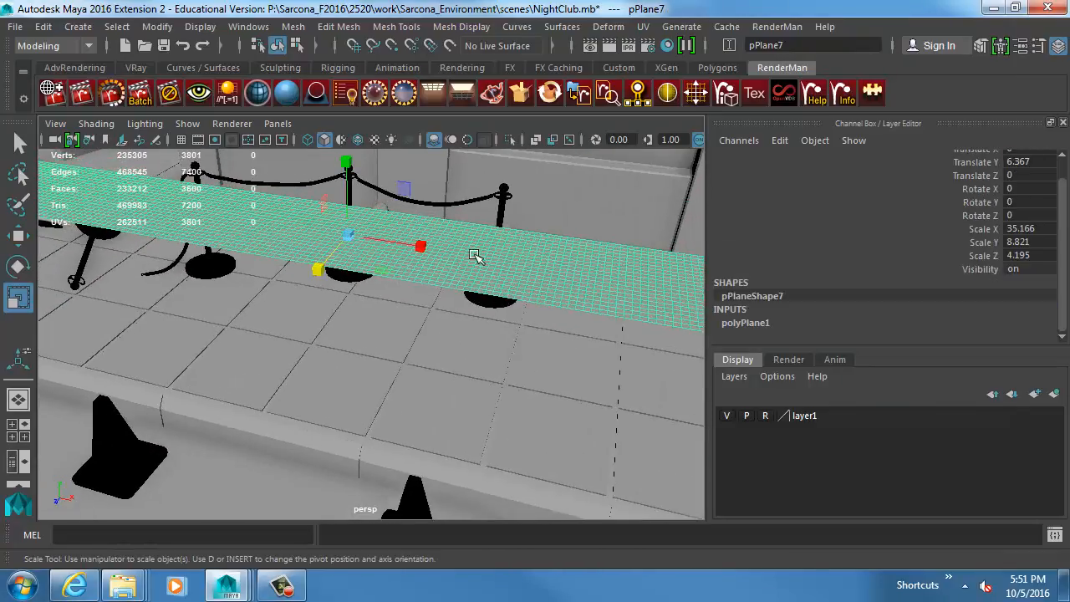
Switch to the FX menu set and turn the subdivided plane into an nCloth.
click(50, 46)
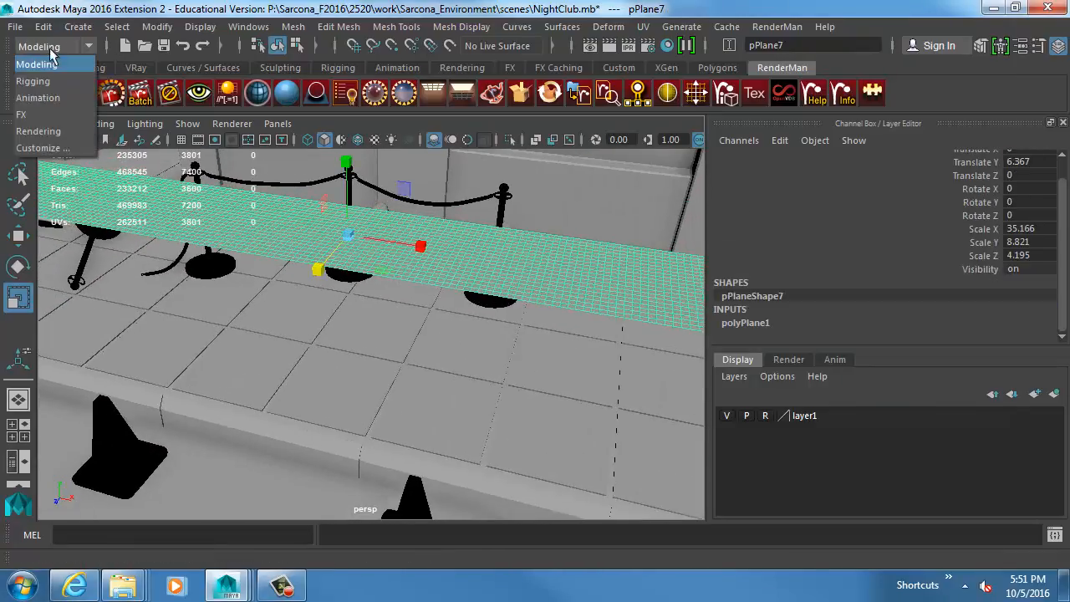
click(67, 119)
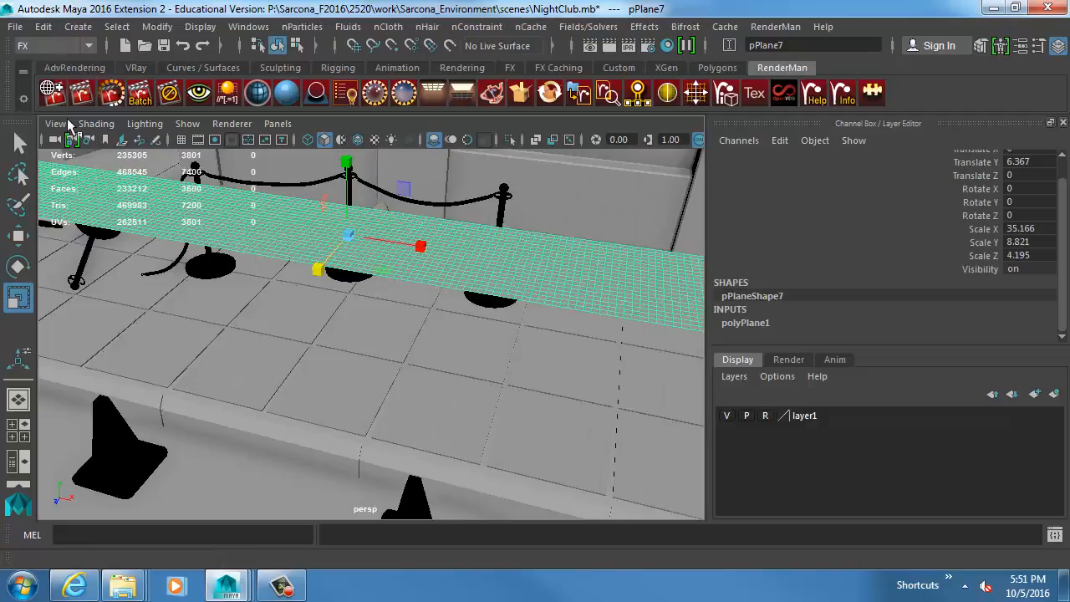
click(390, 28)
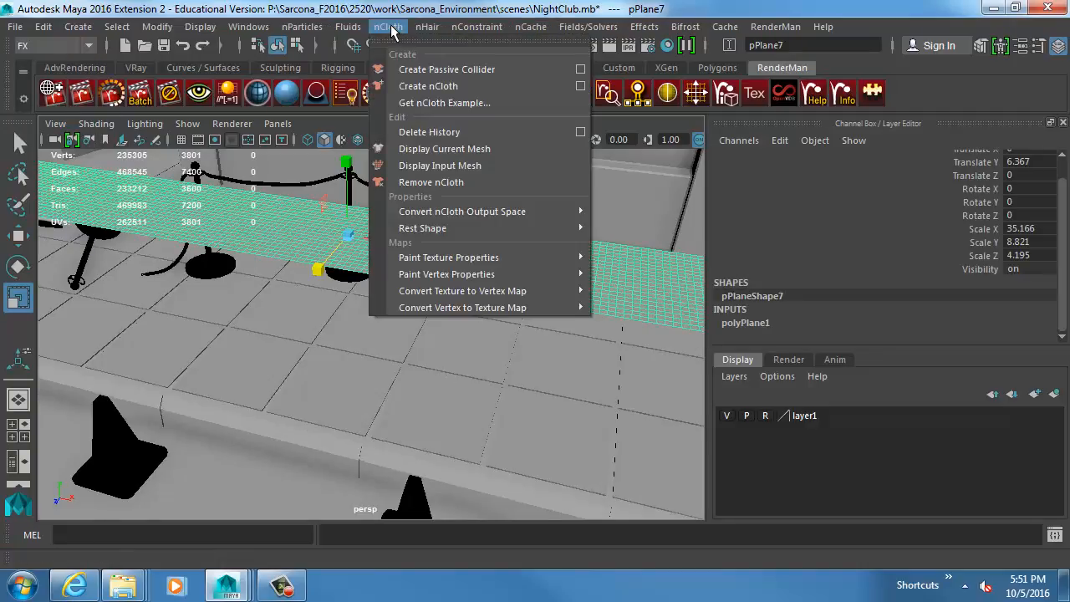
click(443, 87)
alt+right_drag(576, 336, 388, 315)
alt+drag(407, 319, 468, 315)
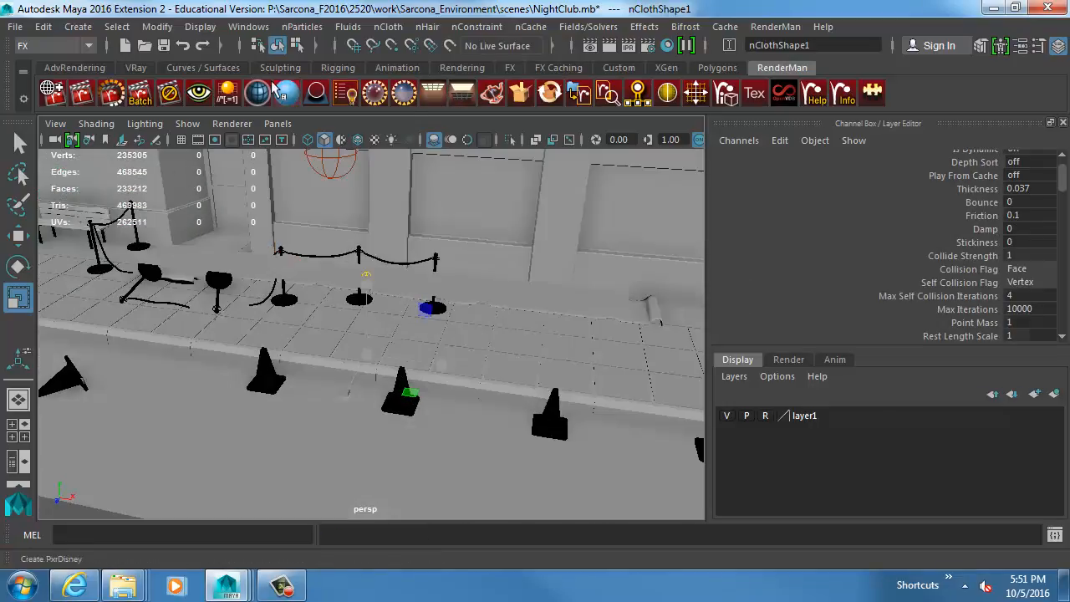
Show all UI elements to bring up the time slider, and close the Attribute Editor and Tool Settings.
click(241, 30)
mouse_move(326, 142)
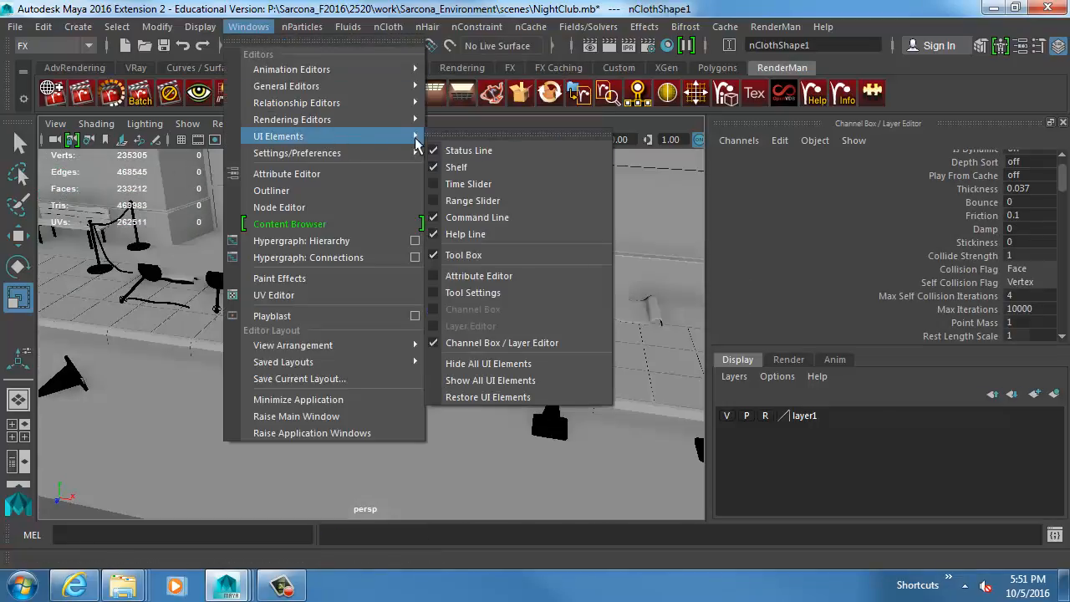
click(496, 381)
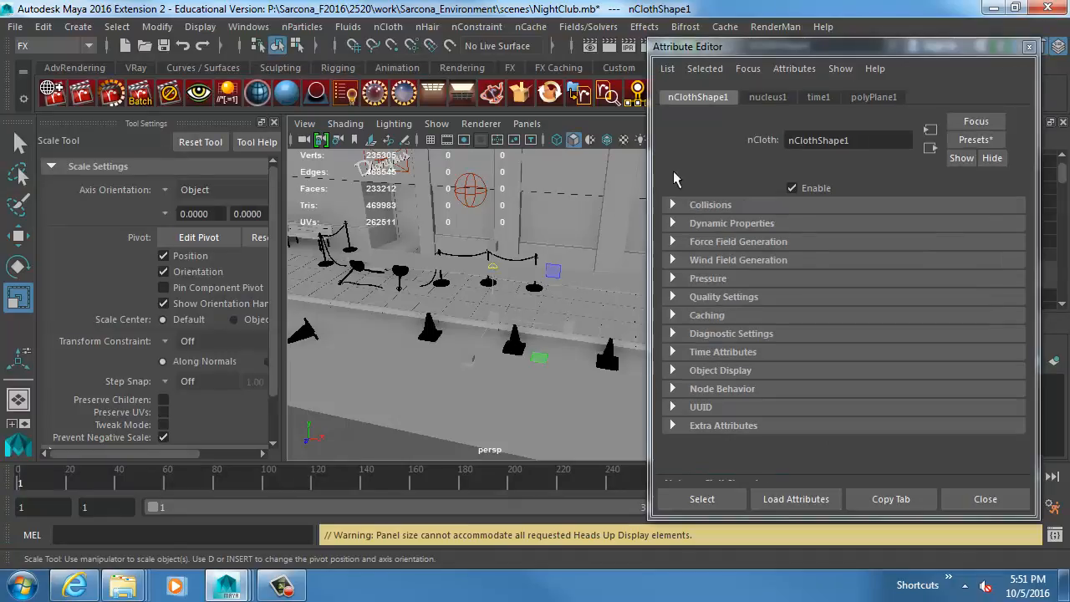
click(1029, 47)
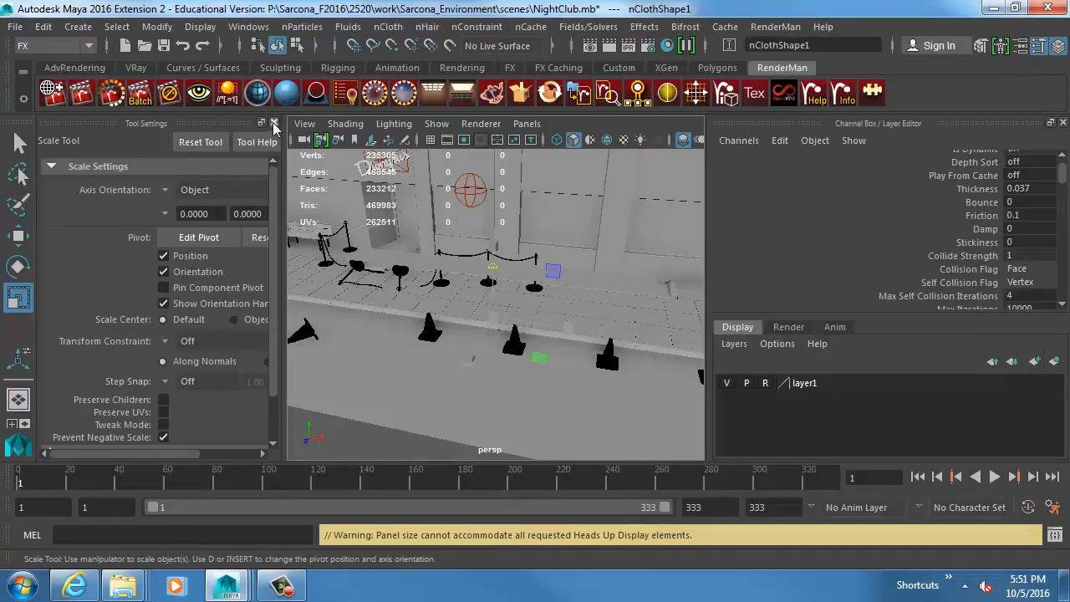
click(274, 124)
Select the cloth plane and set the playback speed to Play Every Frame, Max Real-time.
alt+drag(317, 271, 367, 283)
click(393, 265)
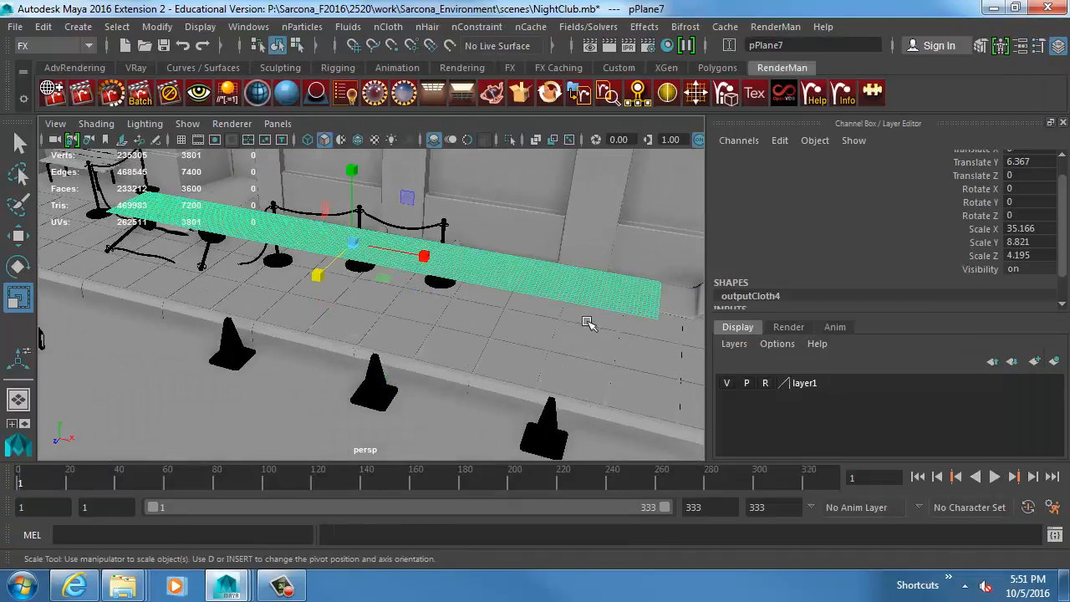
right_click(452, 473)
mouse_move(530, 365)
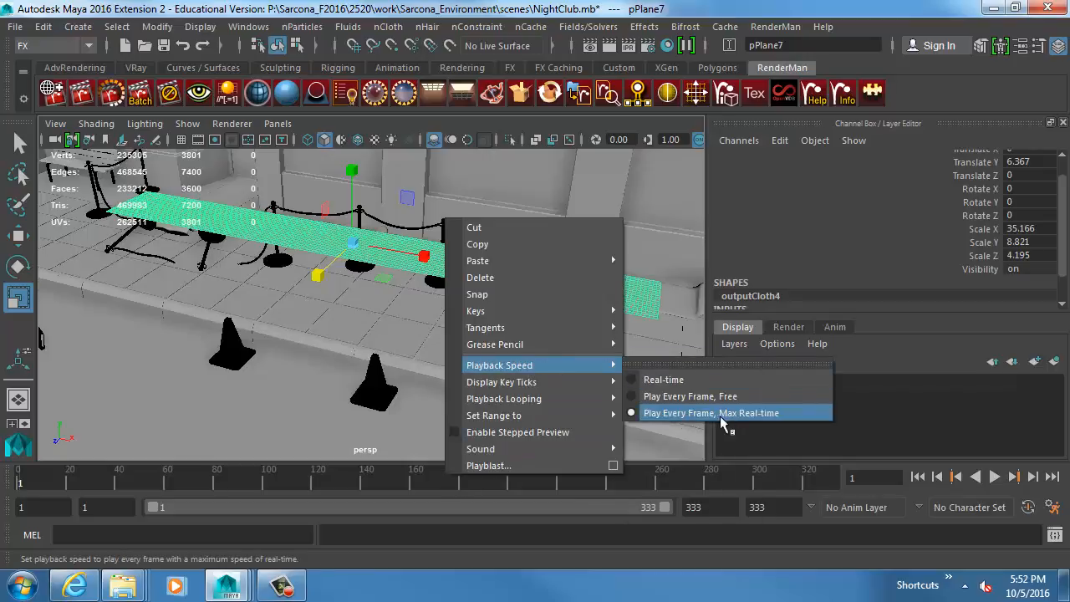
click(765, 412)
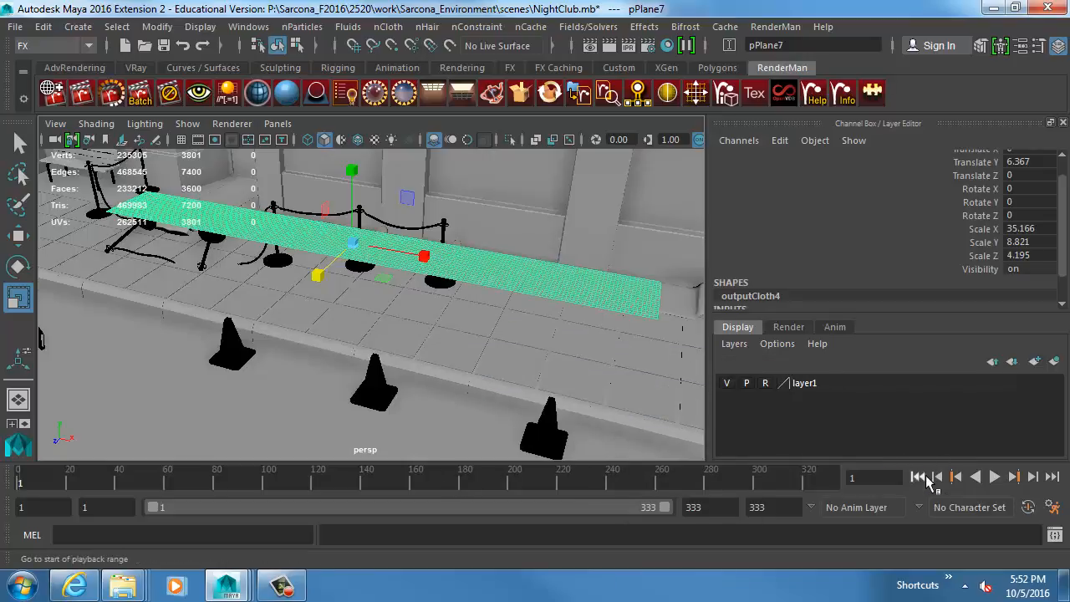
Play the cloth simulation to watch the strip fall, stop it at frame 45 and select the tiled sidewalk.
alt+drag(589, 339, 566, 351)
key(alt+v)
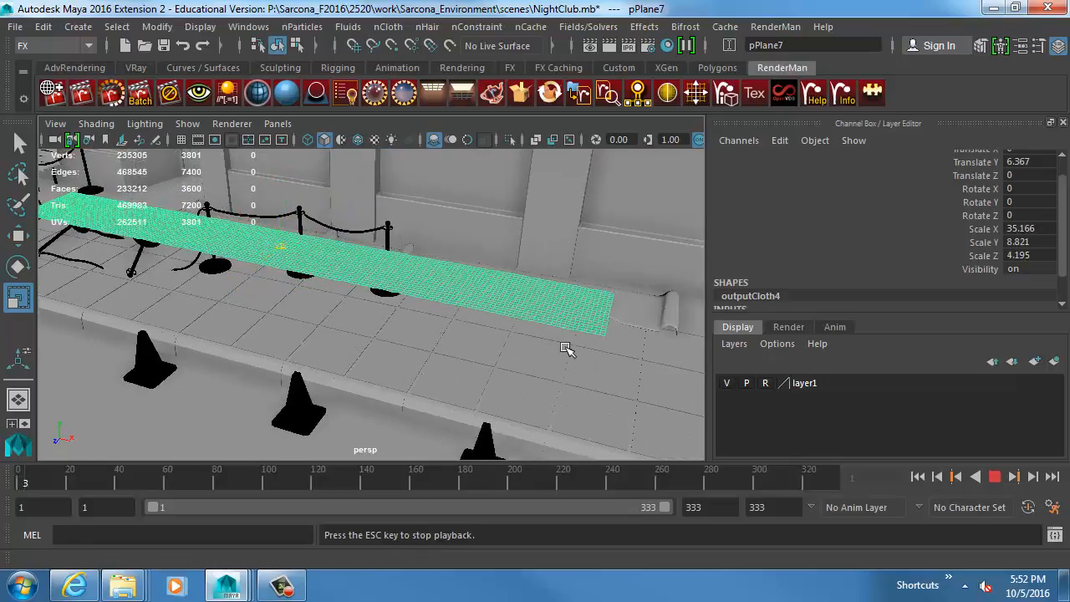
alt+drag(432, 360, 400, 341)
alt+right_drag(399, 341, 402, 339)
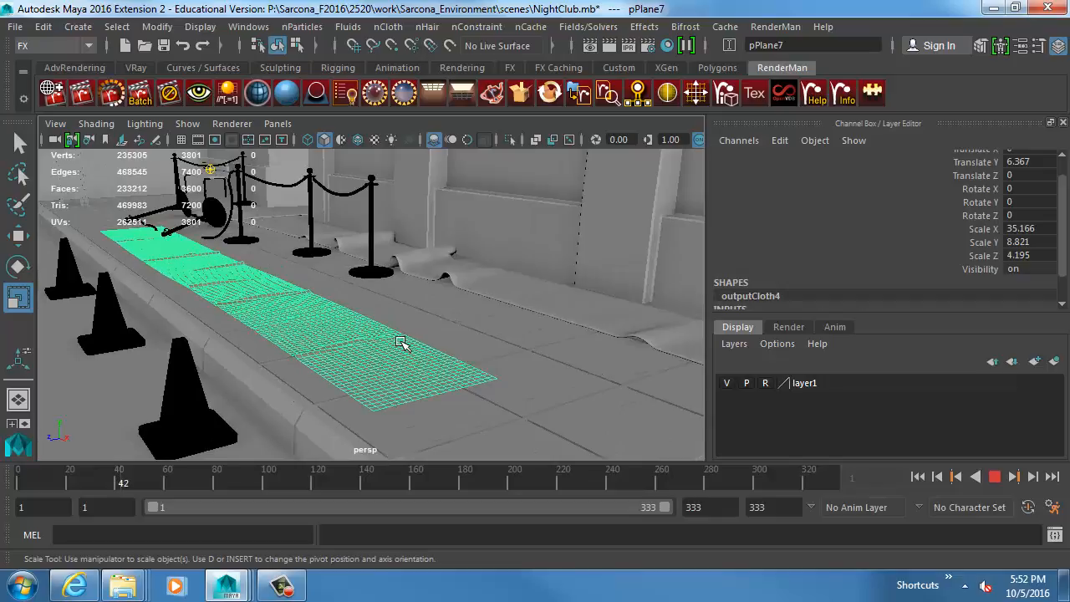
key(Escape)
click(461, 335)
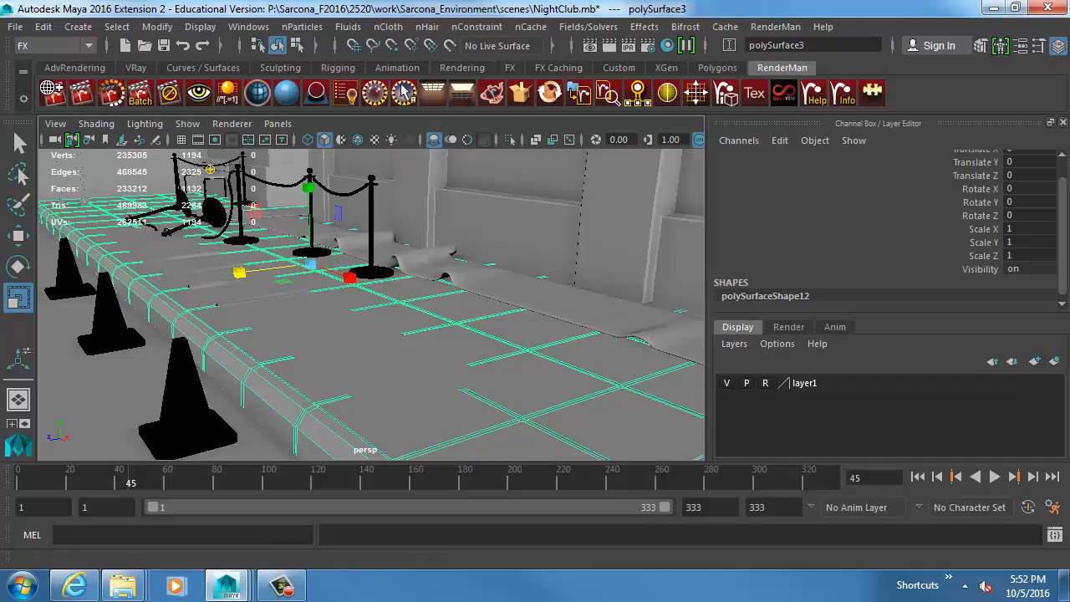
Make the selected tiled sidewalk a passive collider for the cloth.
click(390, 27)
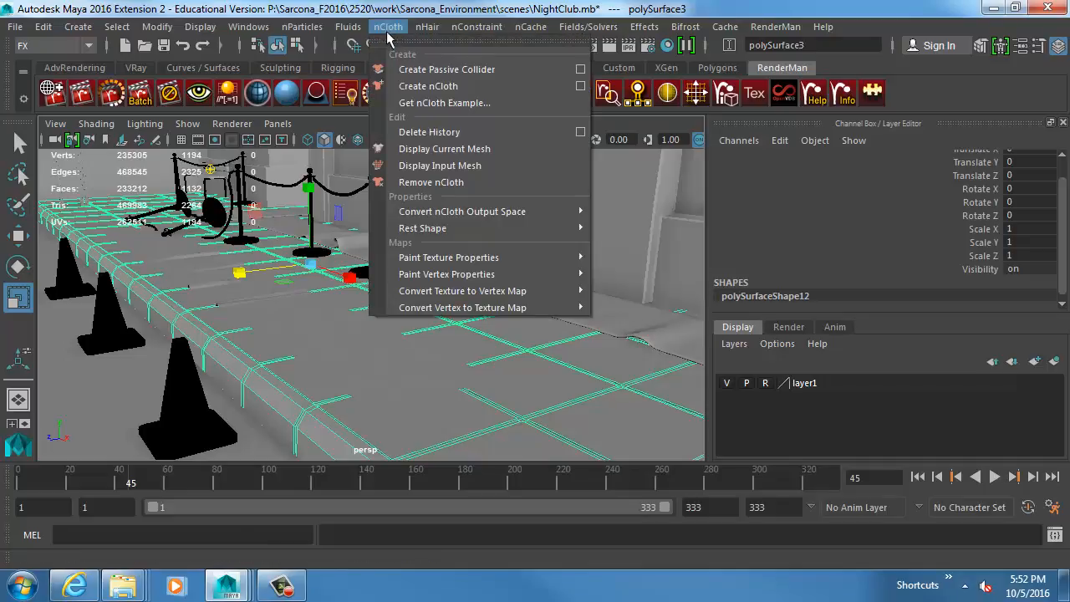
click(437, 70)
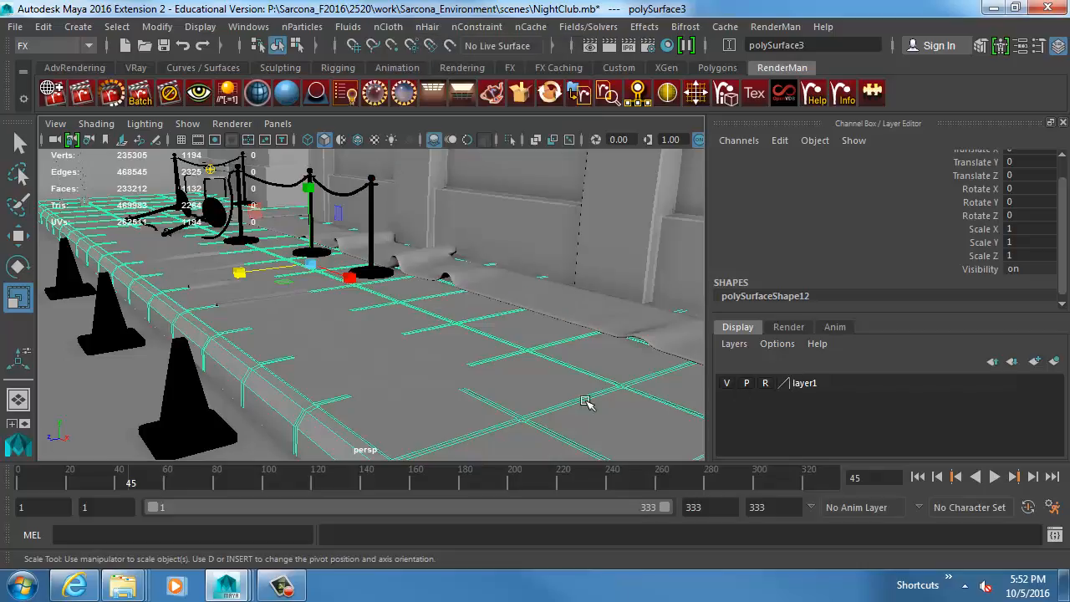
click(404, 26)
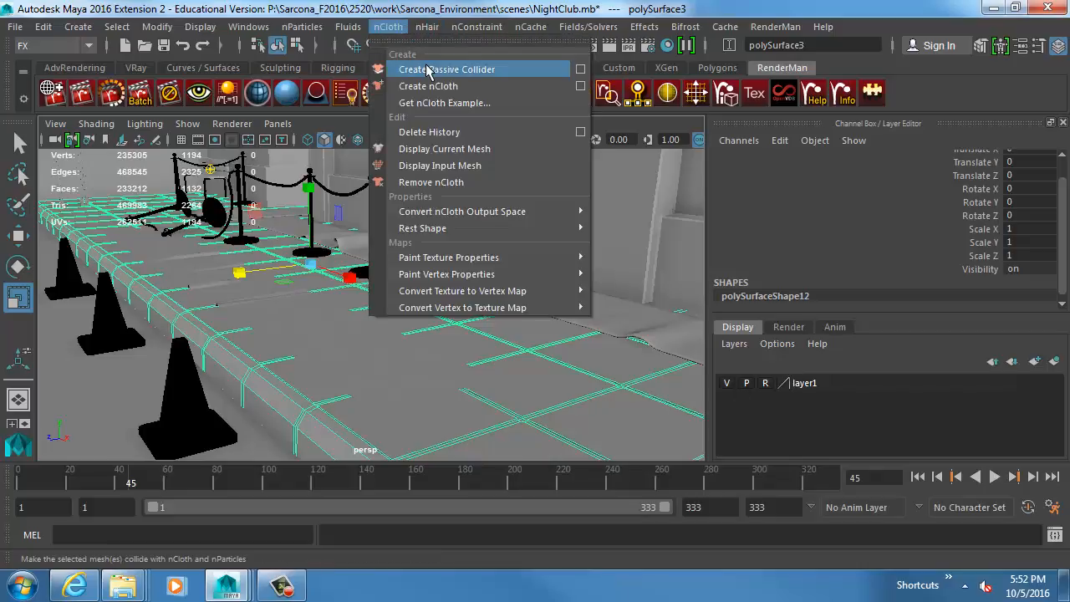
click(670, 191)
click(420, 365)
alt+drag(411, 361, 509, 336)
click(402, 281)
mouse_move(402, 281)
alt+mouse_down()
mouse_move(423, 296)
mouse_move(471, 301)
mouse_move(571, 289)
mouse_move(405, 295)
alt+mouse_up()
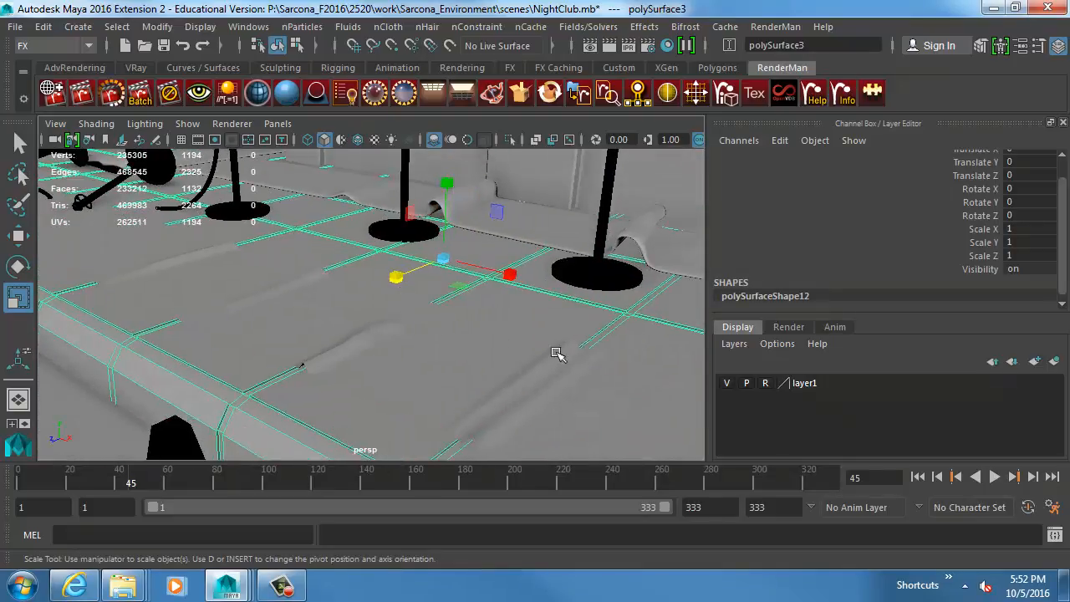
alt+right_drag(554, 351, 436, 351)
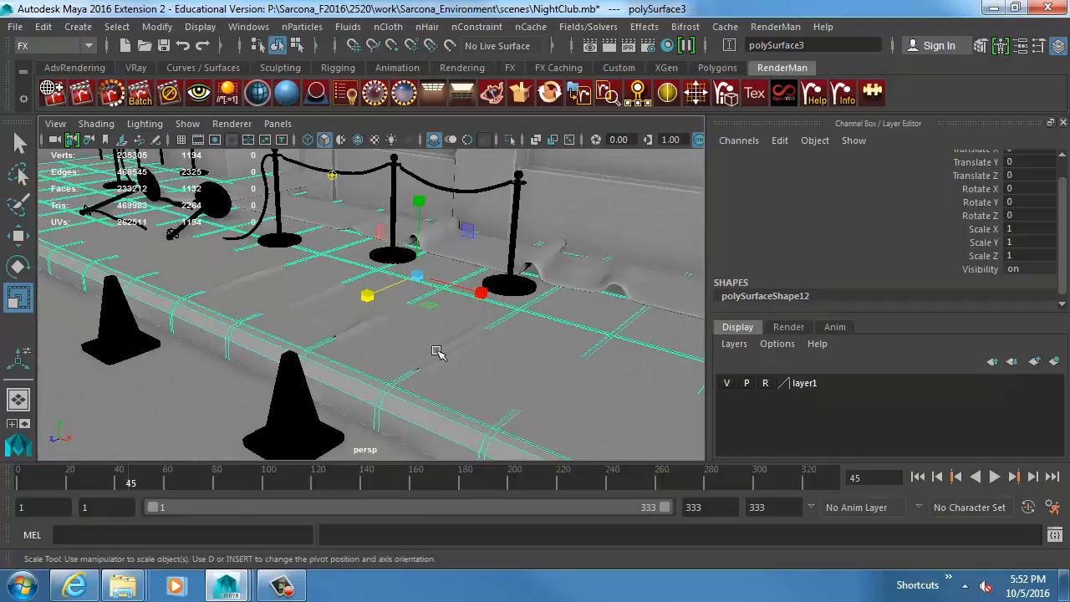
Return to frame 1, select the cloth plane and open the attributes of its nucleus solver.
click(918, 477)
alt+middle_drag(509, 277, 375, 286)
click(411, 274)
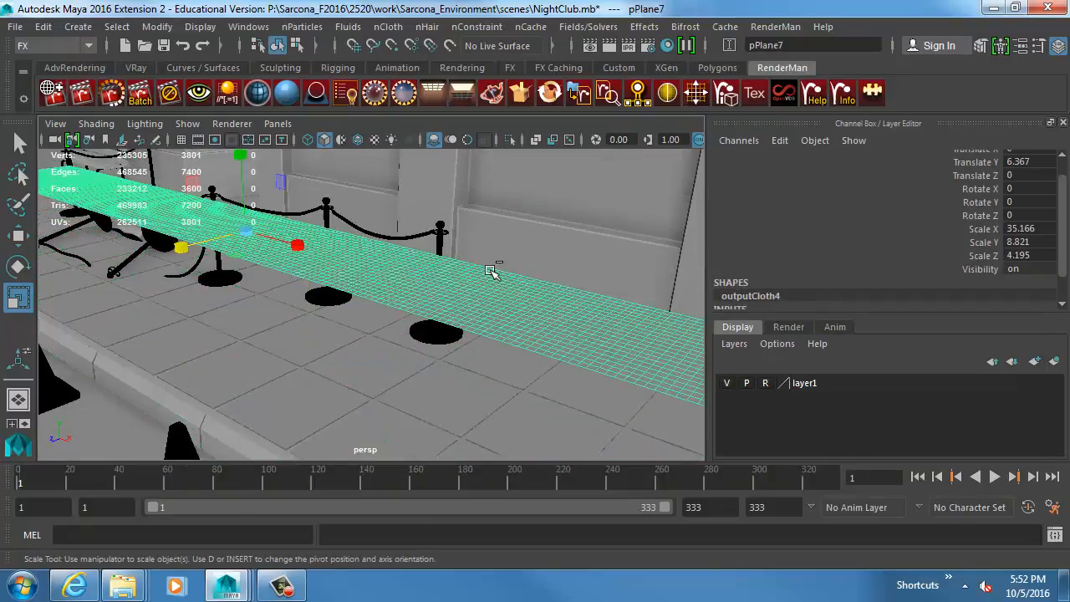
key(ctrl+a)
click(1022, 98)
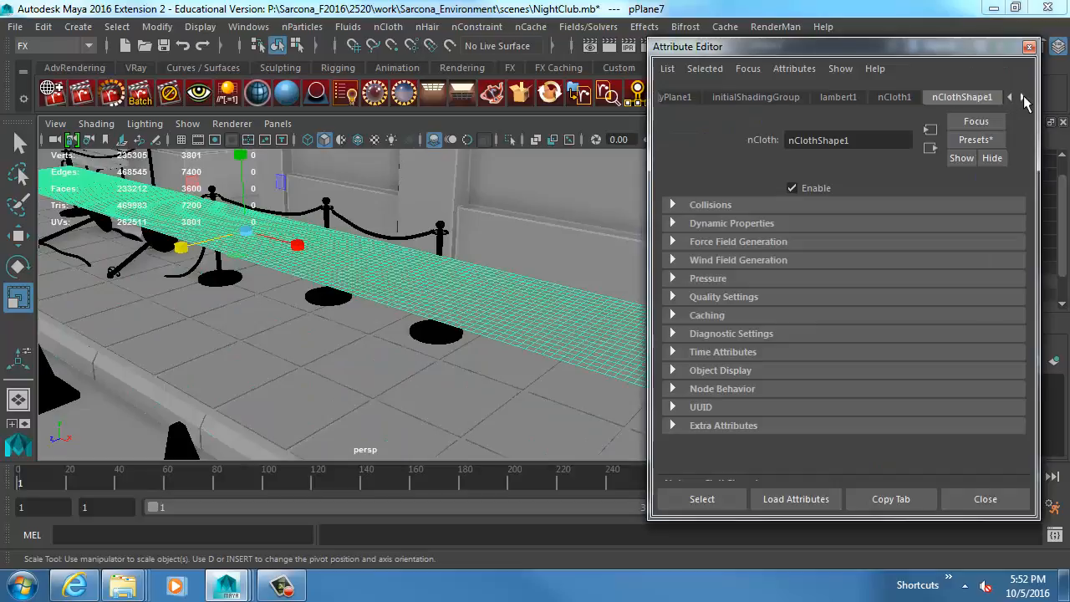
click(926, 98)
drag(882, 48, 697, 36)
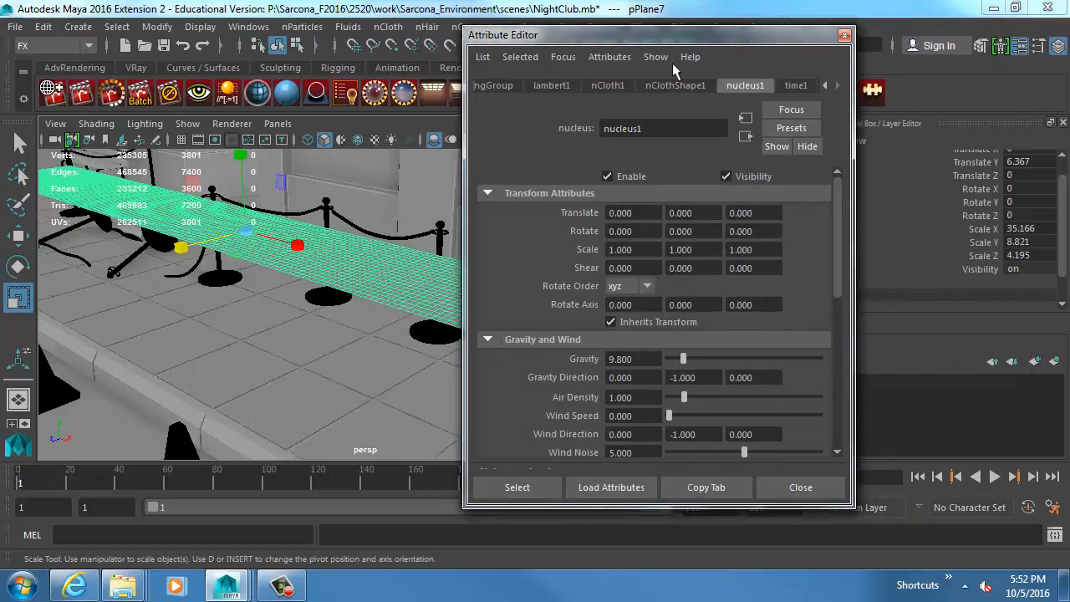
Set the nucleus Wind Noise to 0 and play the cloth simulation, stopping at frame 40.
click(320, 257)
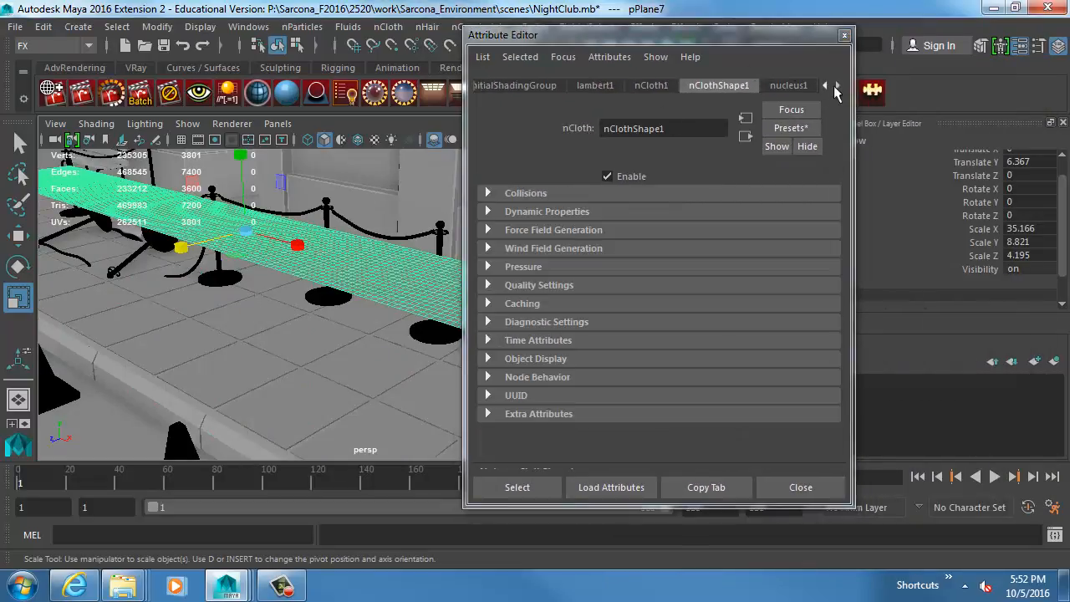
click(836, 85)
click(759, 86)
scroll(549, 321, down, 2)
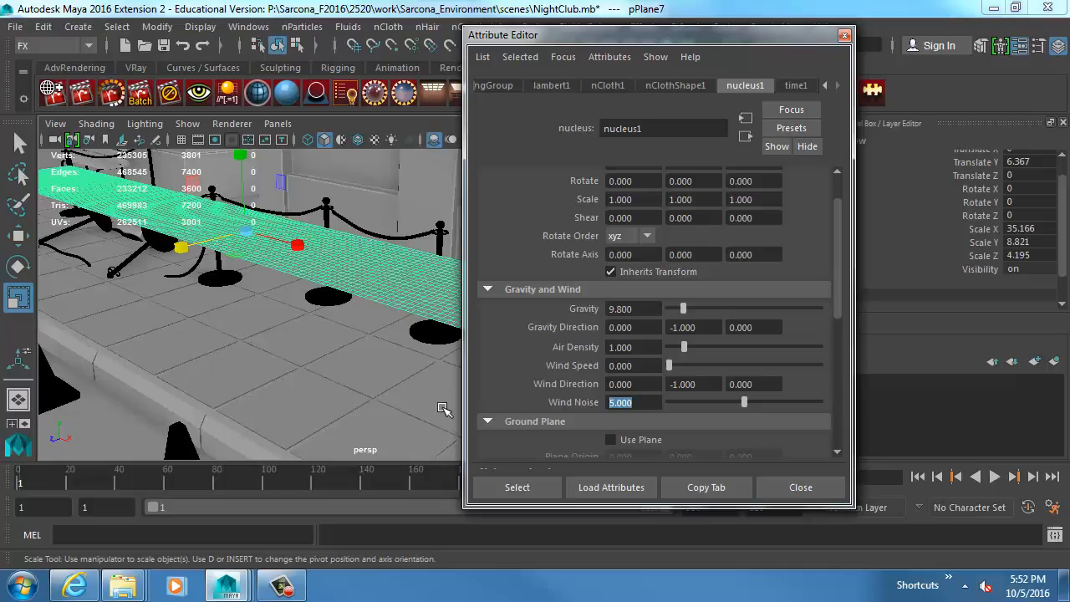
drag(535, 34, 714, 44)
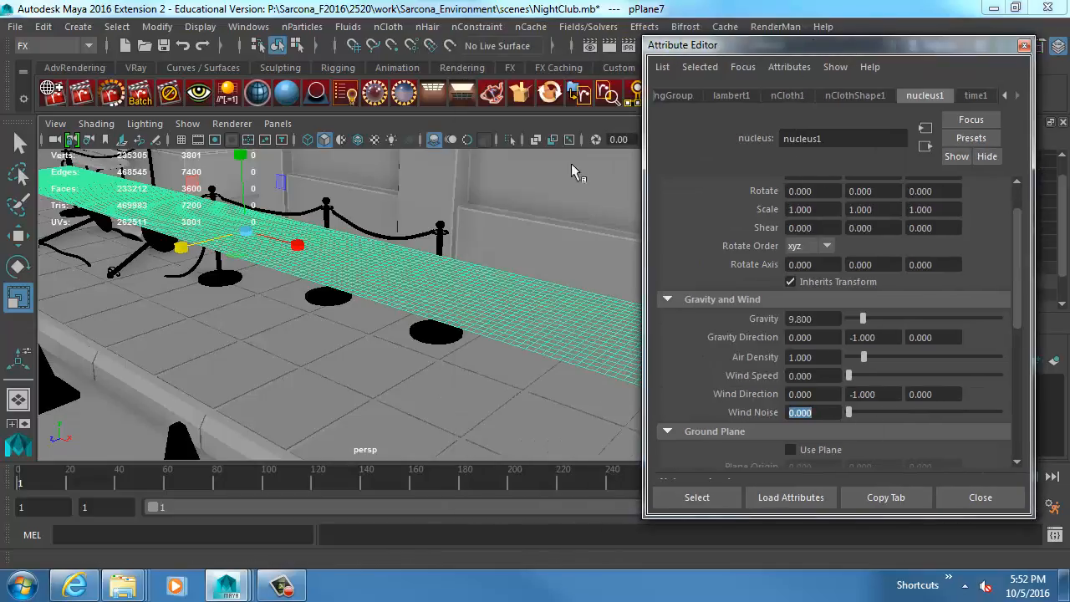
alt+drag(580, 172, 428, 216)
key(alt+v)
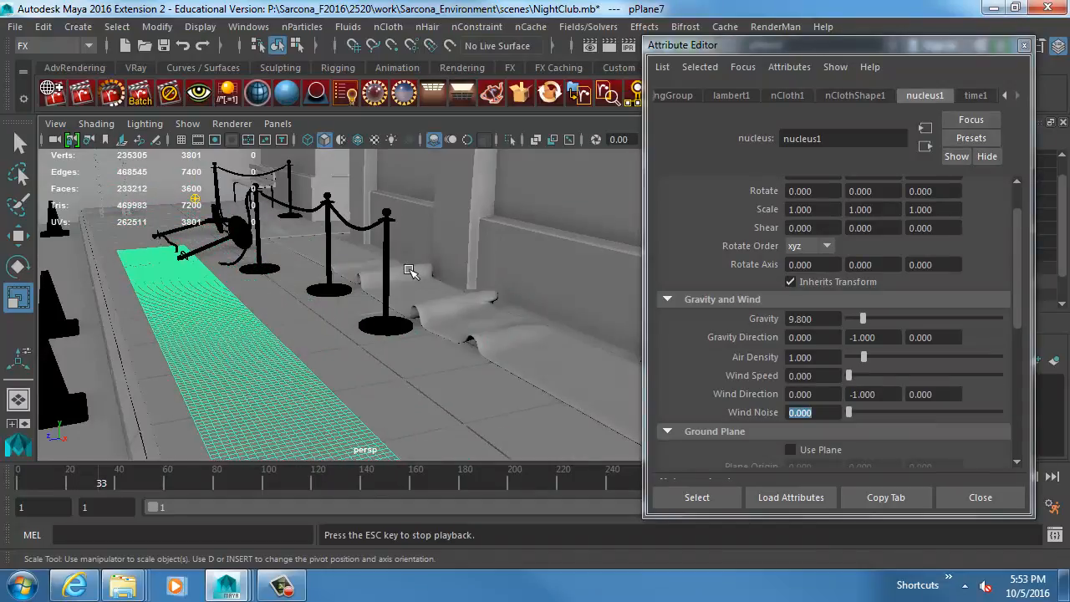
alt+drag(280, 339, 393, 314)
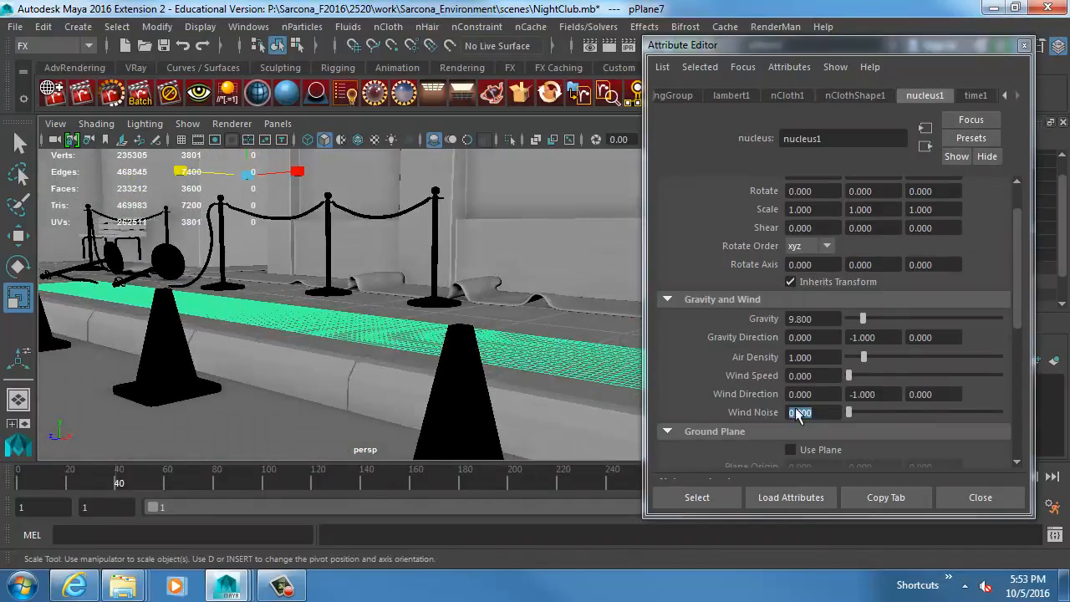
Set the nucleus Wind Noise to 30 and replay the cloth simulation from frame 1, stopping at frame 52.
click(790, 412)
text(30)
key(Return)
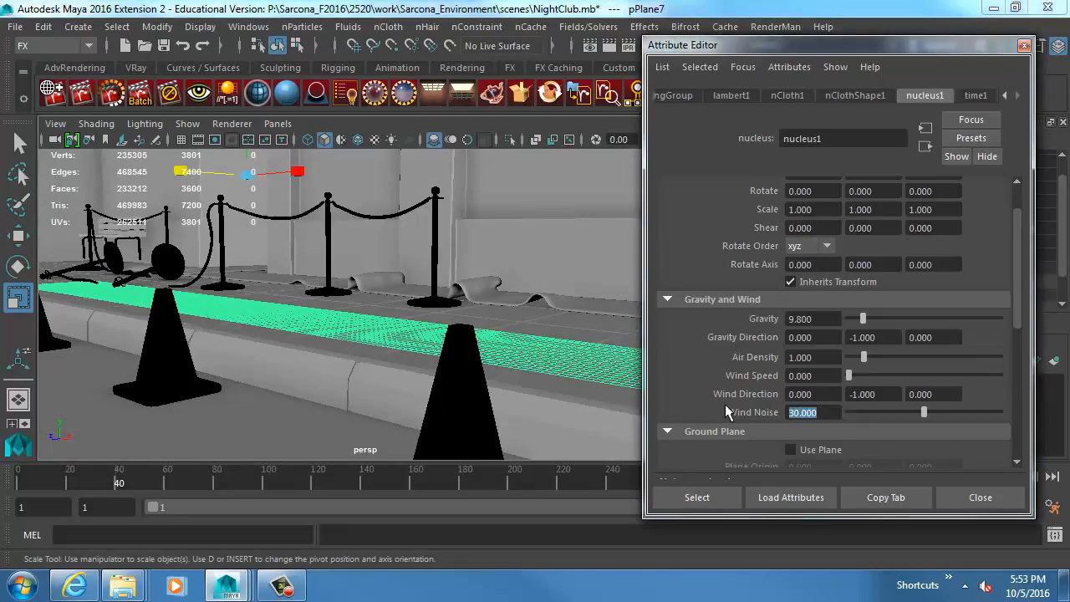
drag(804, 517, 898, 458)
alt+drag(452, 293, 488, 301)
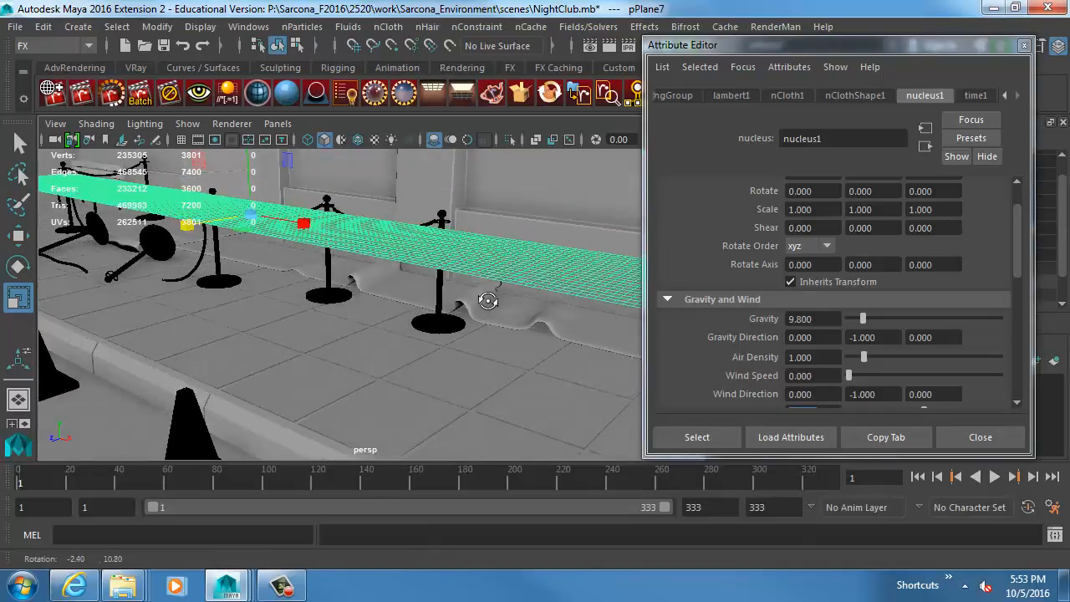
key(alt+v)
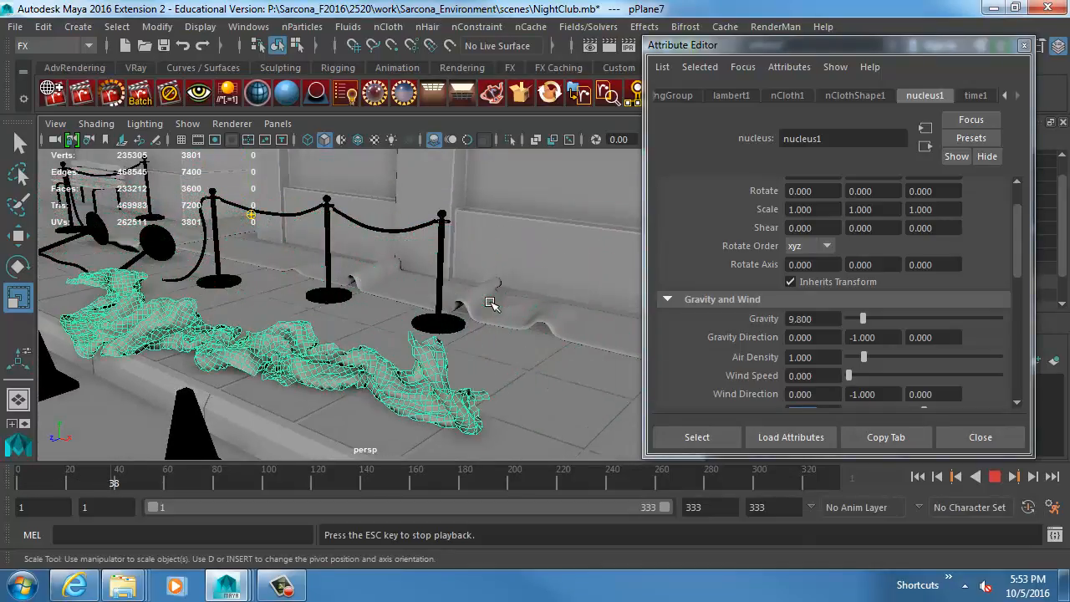
key(Escape)
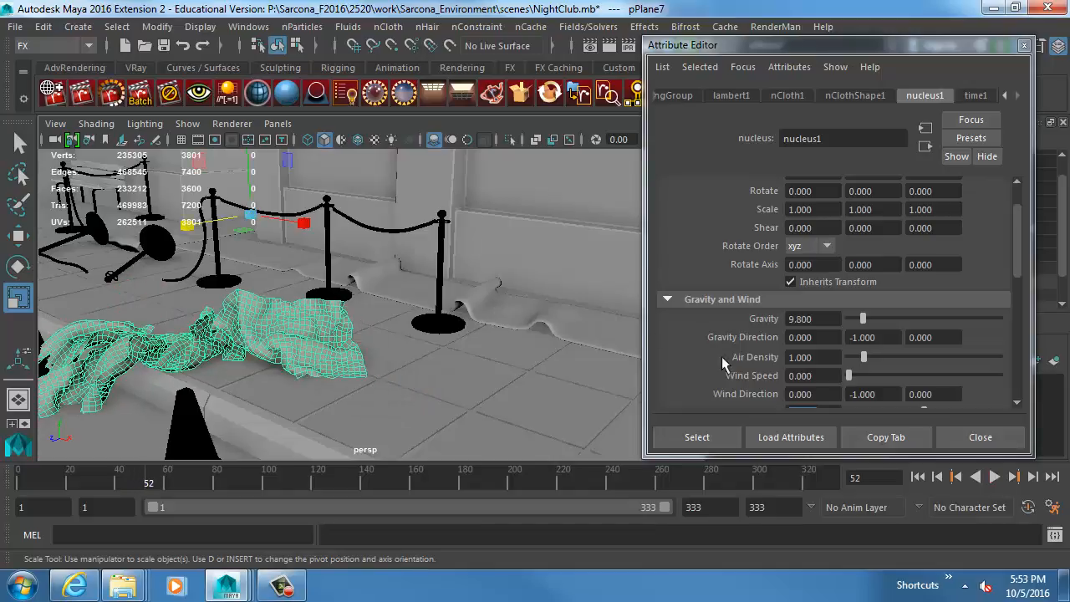
Set the nucleus Wind Noise to 10 and replay the cloth simulation from frame 1, stopping at frame 50.
scroll(861, 389, down, 2)
double_click(807, 362)
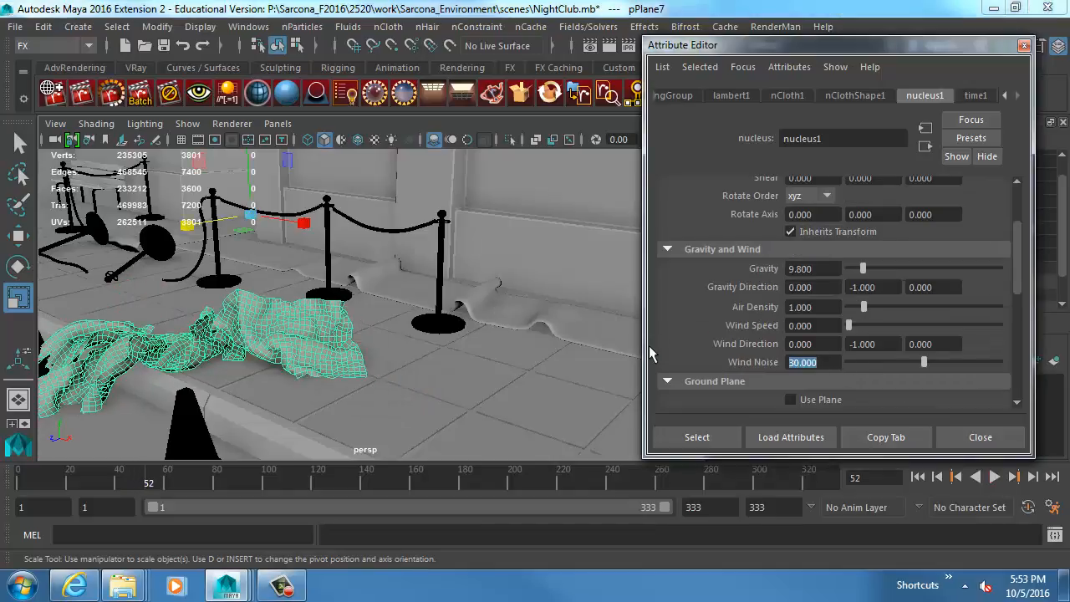
click(919, 477)
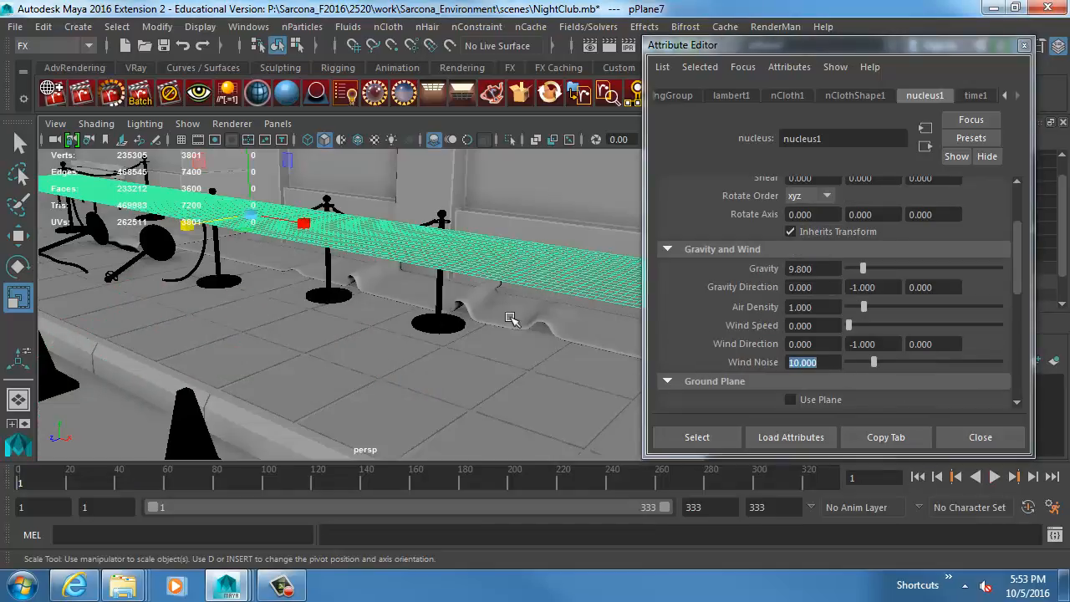
scroll(502, 318, down, 1)
key(alt+v)
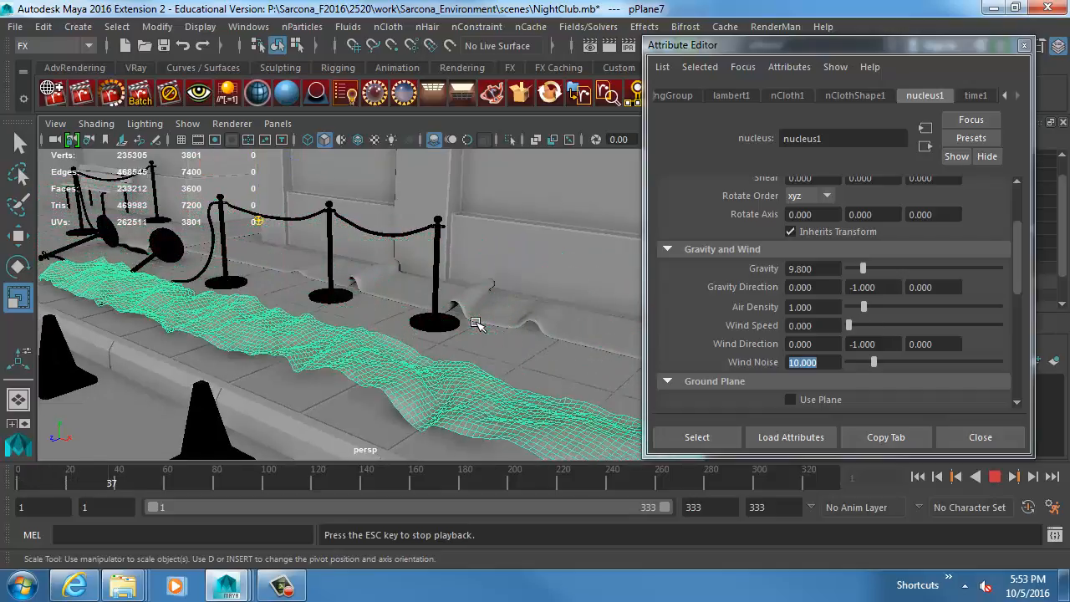
key(alt+v)
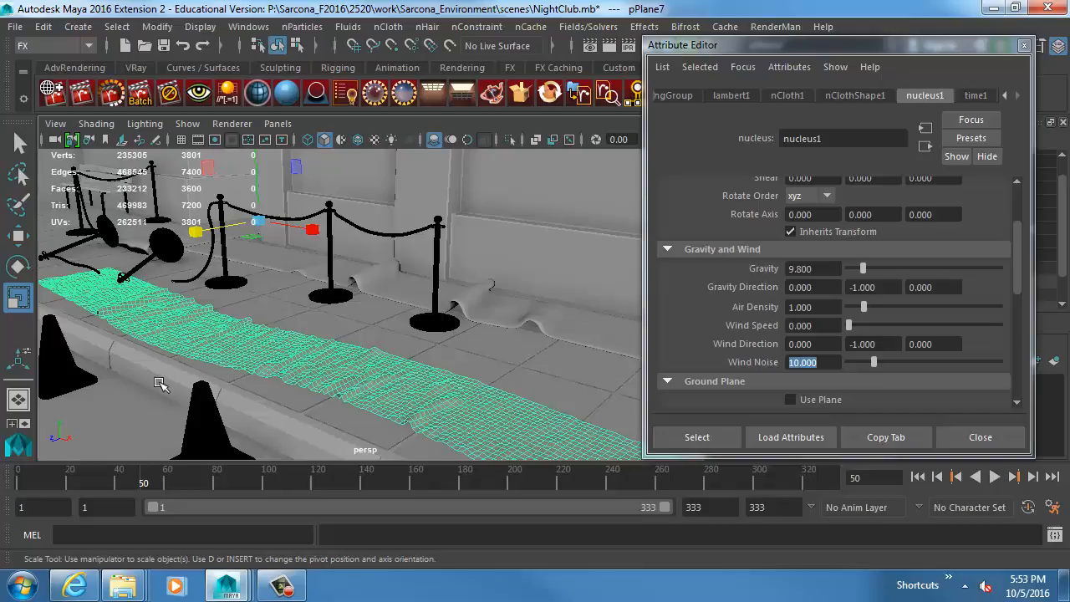
Duplicate the wrinkled cloth plane at frame 50 and return to frame 1.
click(332, 336)
alt+drag(330, 341, 361, 327)
click(350, 361)
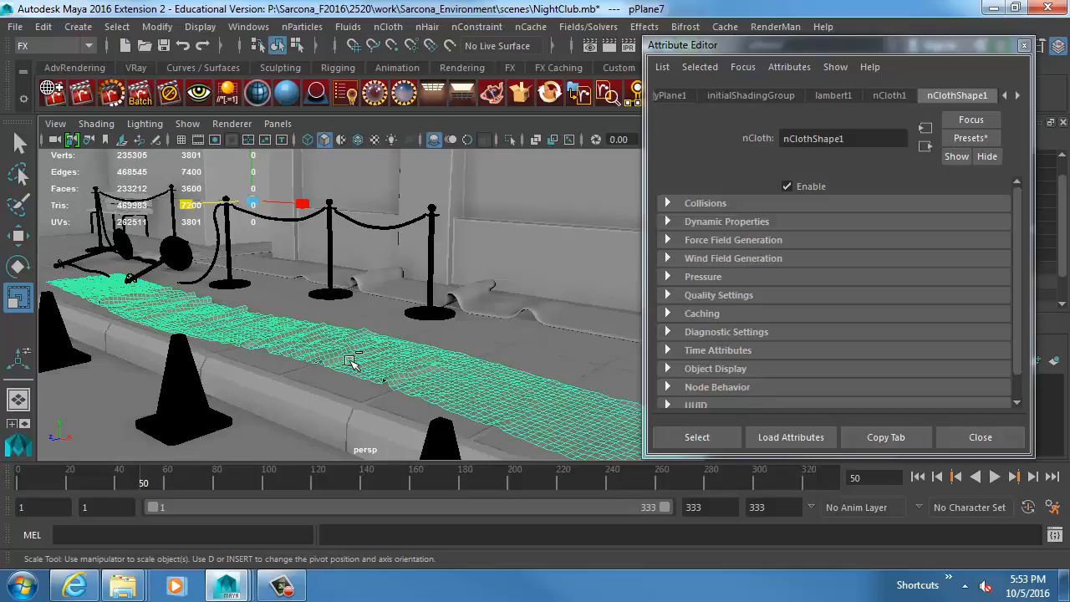
key(ctrl+d)
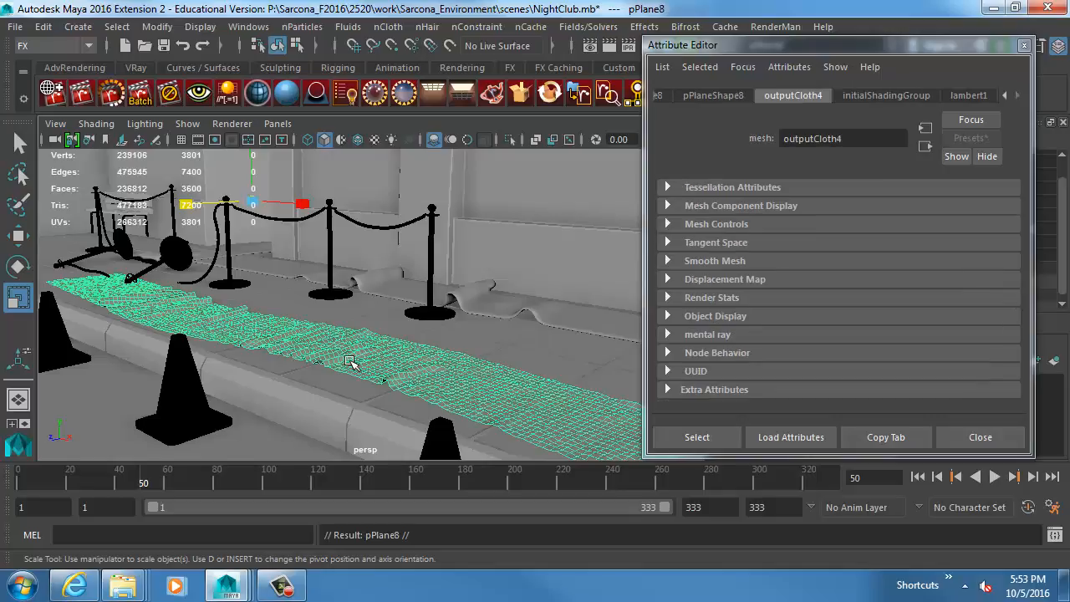
click(920, 477)
Move the duplicated wrinkled plane off the sidewalk along Z, to about 18.98 cm.
click(533, 222)
alt+drag(466, 367, 378, 366)
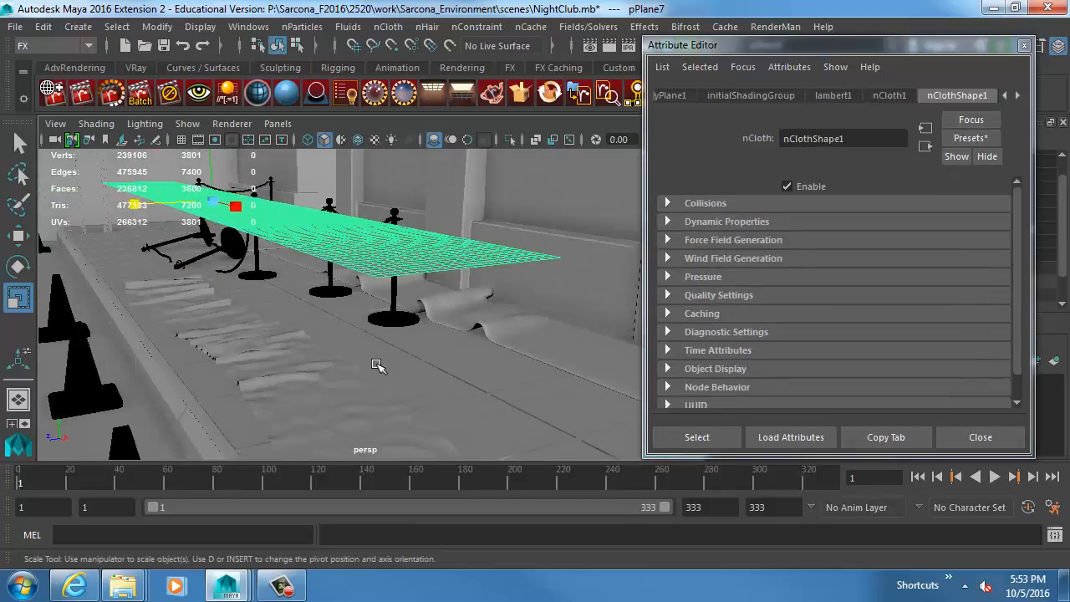
click(305, 378)
alt+right_drag(342, 373, 261, 344)
key(w)
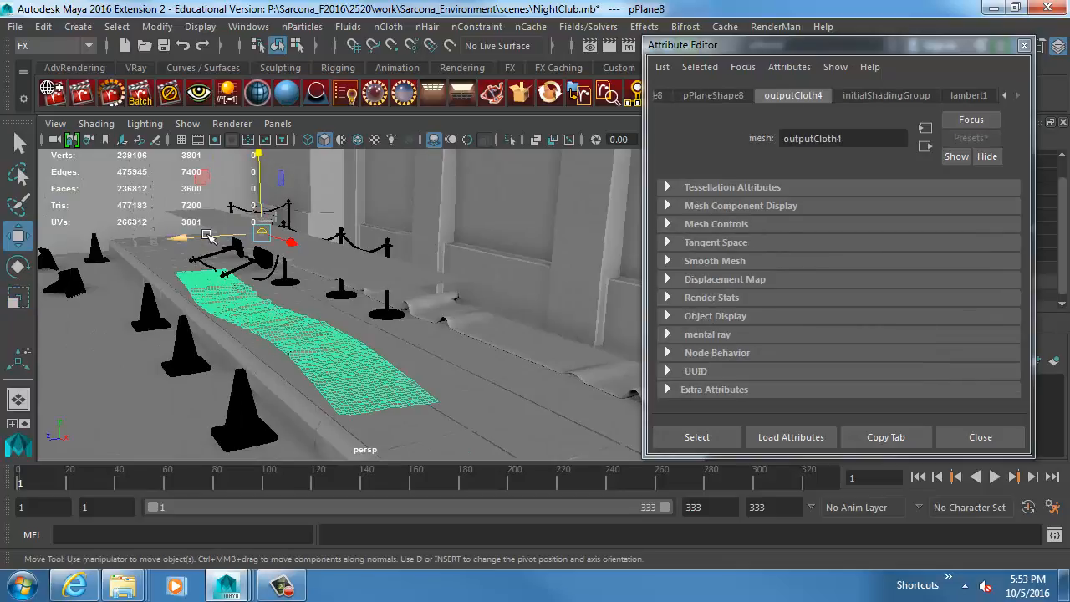
drag(207, 237, 50, 263)
middle_drag(201, 322, 48, 343)
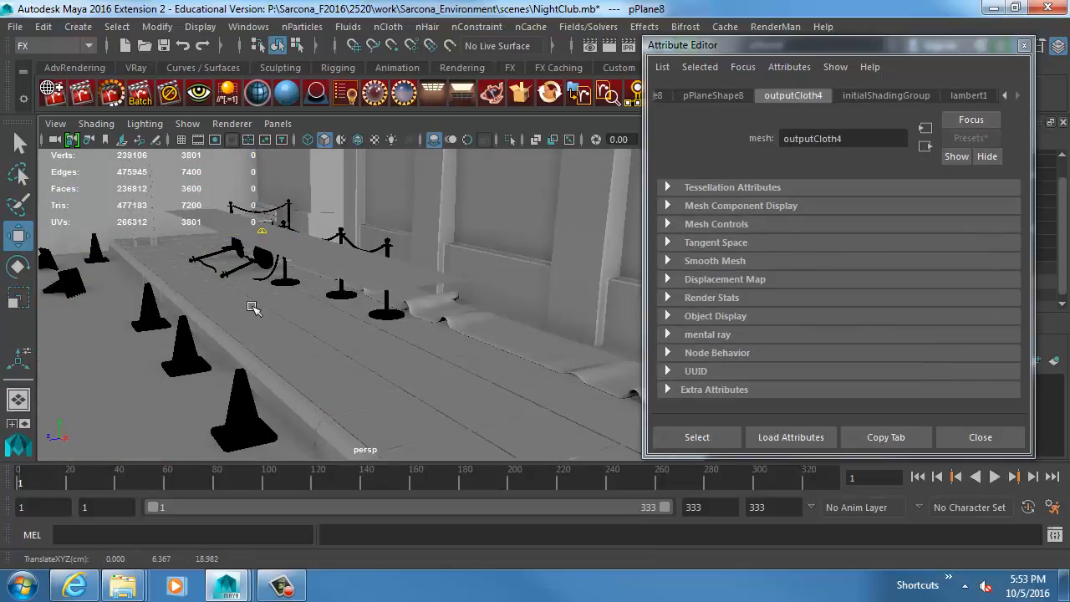
Tilt the original cloth plane so one end dips toward the sidewalk, and play the simulation to frame 57.
click(353, 251)
alt+drag(276, 286, 449, 278)
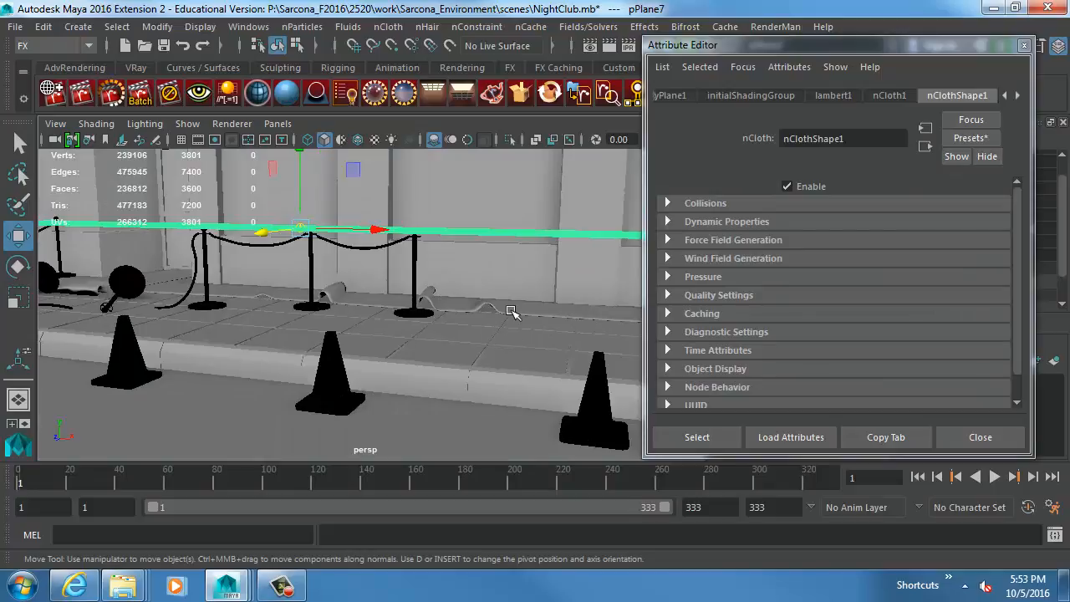
key(e)
drag(370, 207, 378, 220)
alt+drag(548, 272, 418, 284)
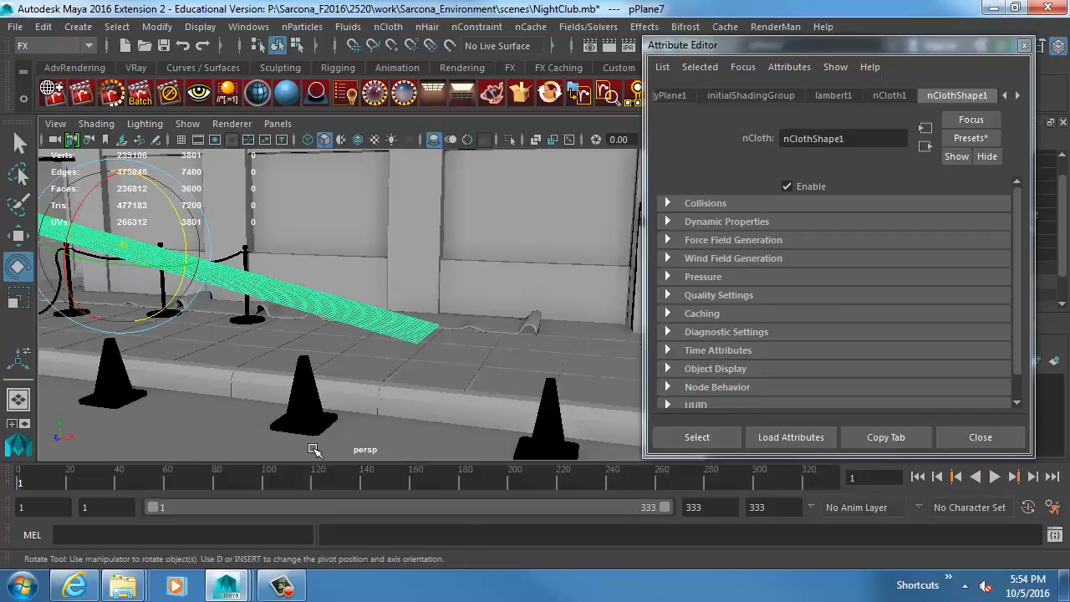
key(alt+v)
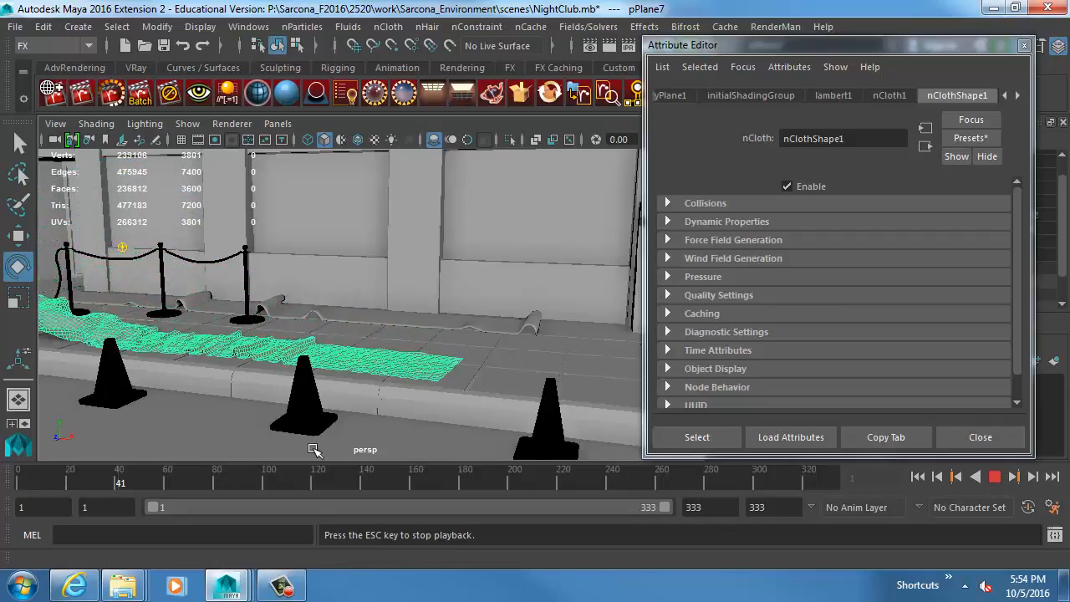
key(Escape)
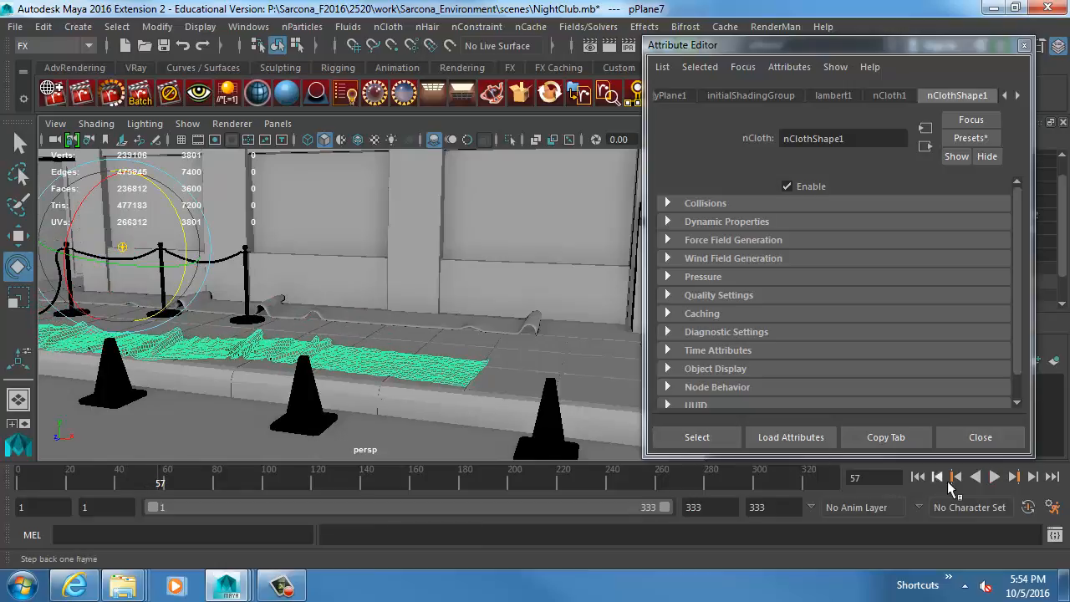
Return to frame 1, create a polygon cube and raise it to about 2.54 cm in Y.
click(918, 476)
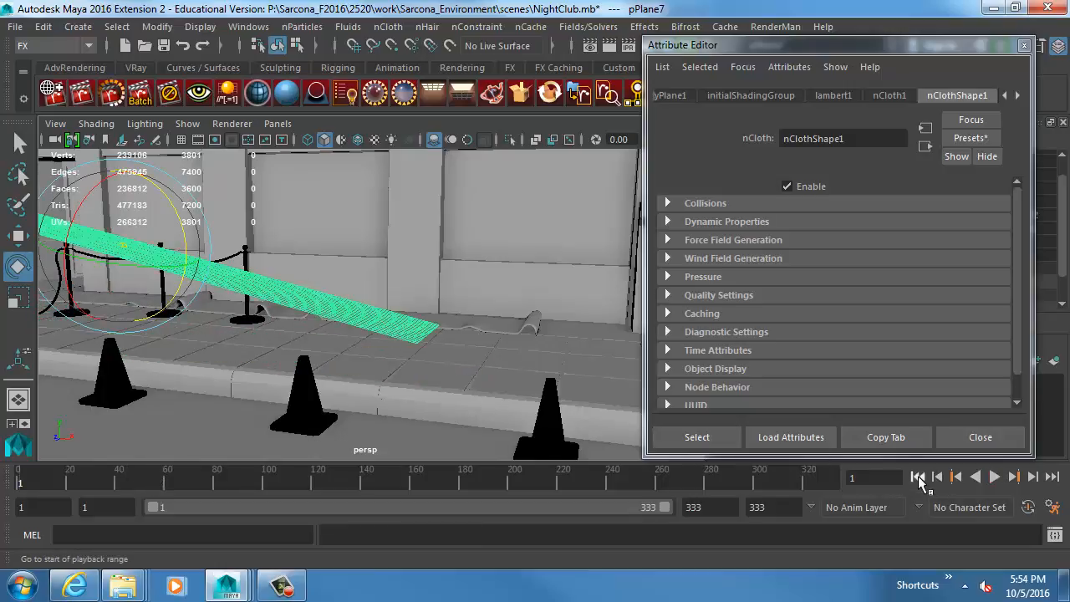
click(94, 27)
mouse_move(147, 87)
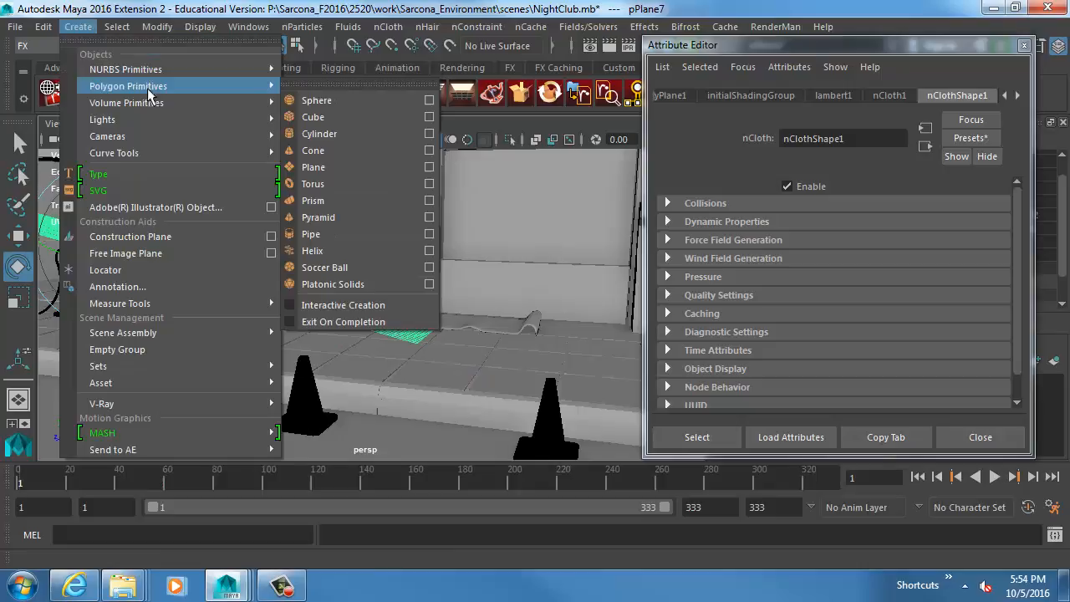
click(331, 113)
scroll(488, 261, down, 1)
key(w)
drag(149, 319, 146, 279)
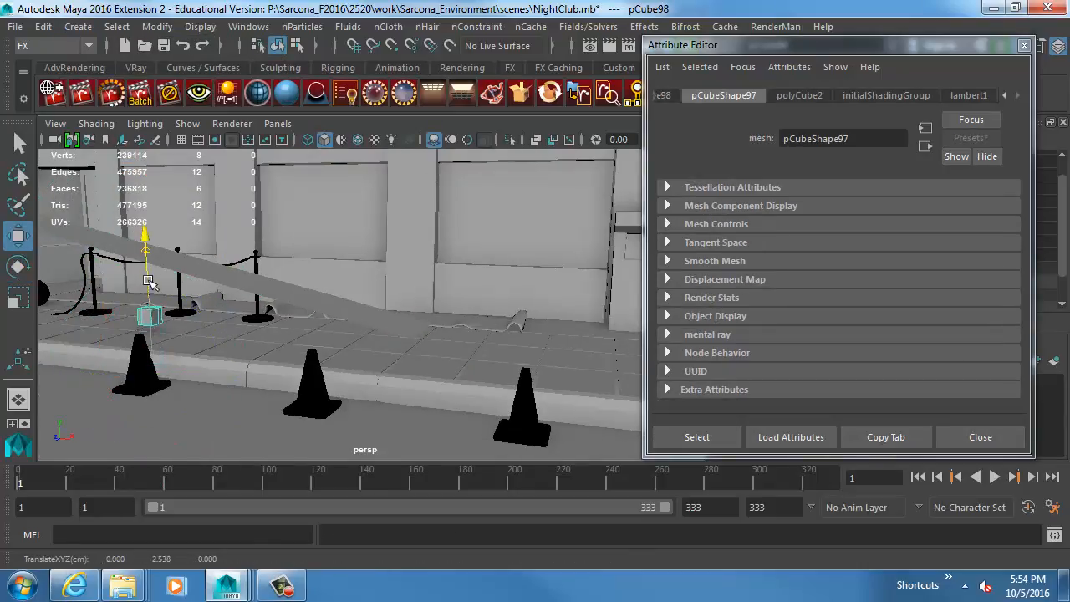
Enlarge the cube and place it on the sidewalk beyond the lowered end of the cloth plane.
drag(184, 315, 508, 360)
key(r)
key(w)
alt+middle_drag(508, 360, 564, 381)
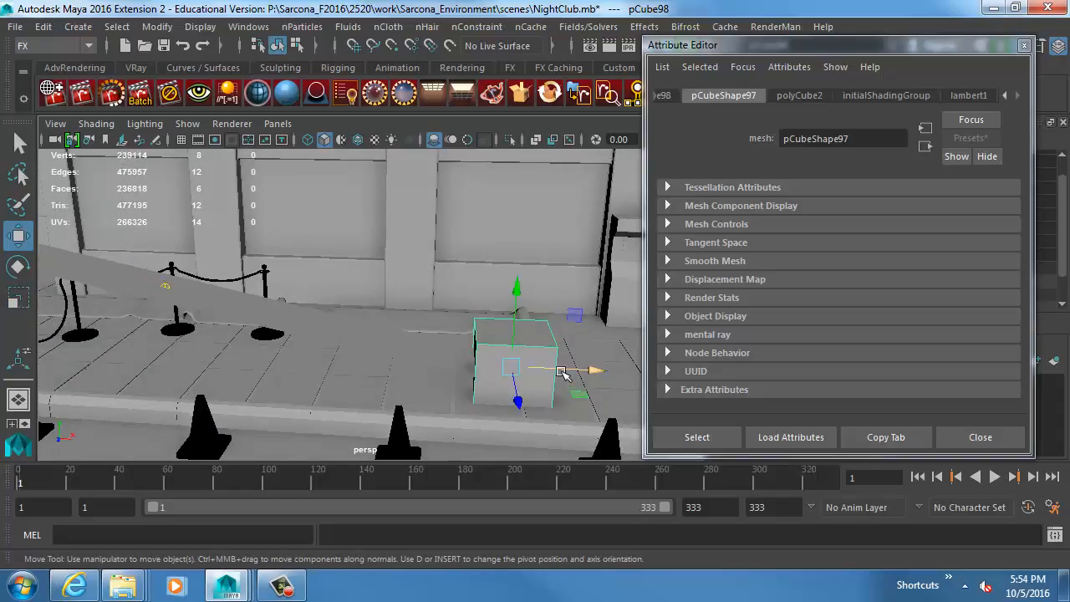
drag(562, 374, 577, 371)
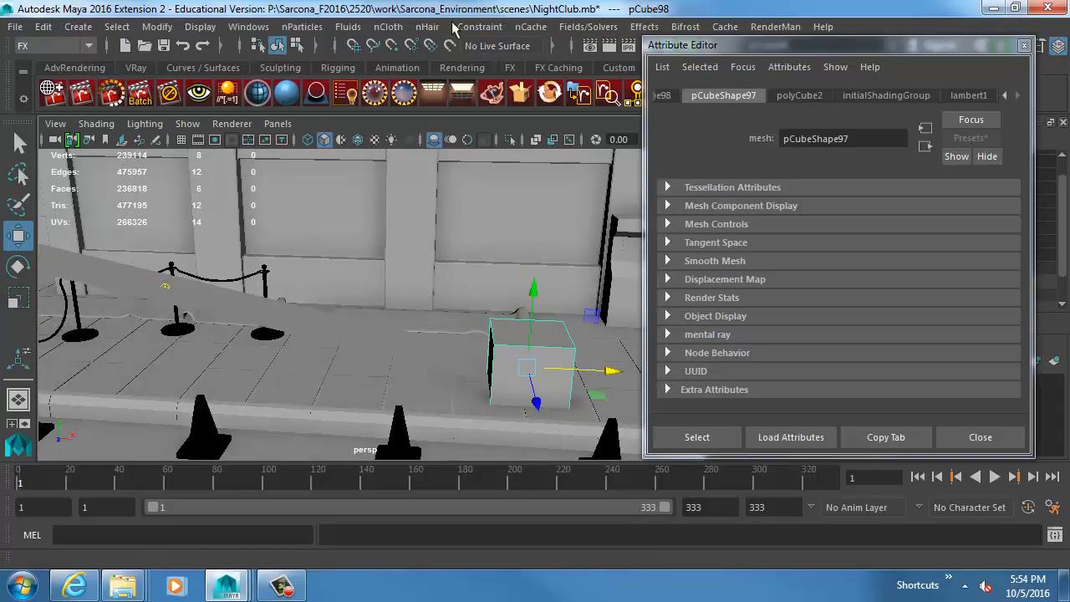
Make the cube on the sidewalk a passive collider and test the cloth simulation, ending back at frame 1.
click(388, 26)
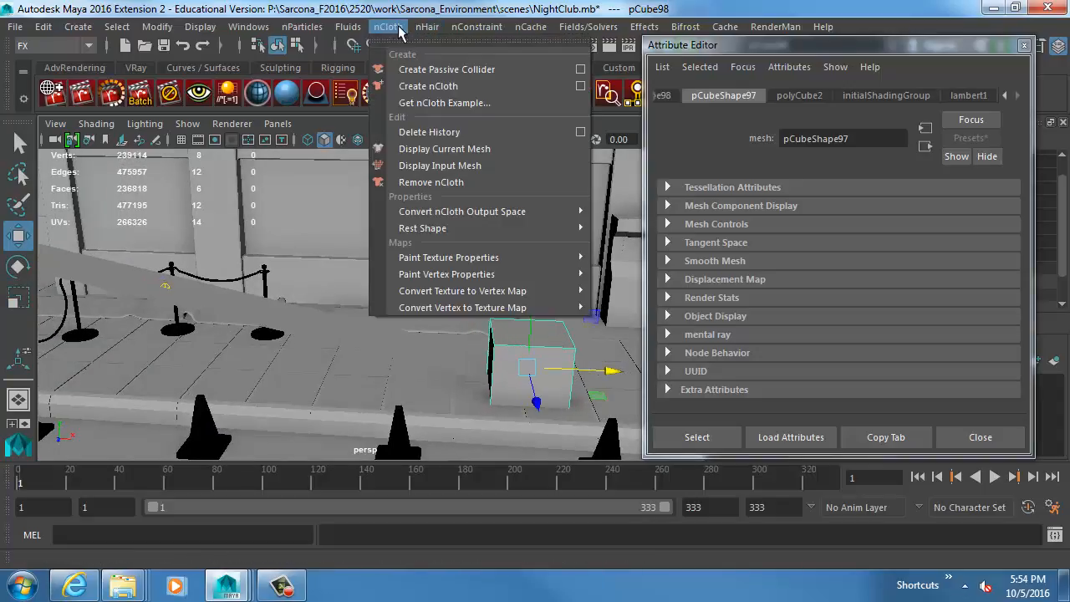
click(418, 73)
scroll(385, 259, up, 5)
key(alt+v)
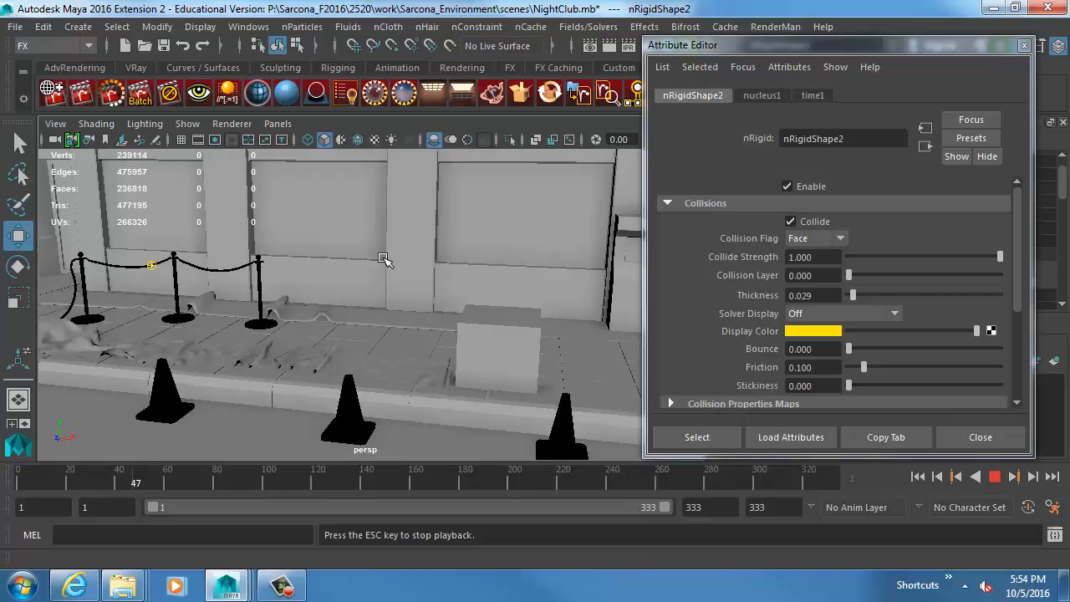
key(Escape)
alt+drag(219, 308, 293, 326)
key(alt+v)
key(Escape)
key(alt+v)
key(Escape)
click(917, 476)
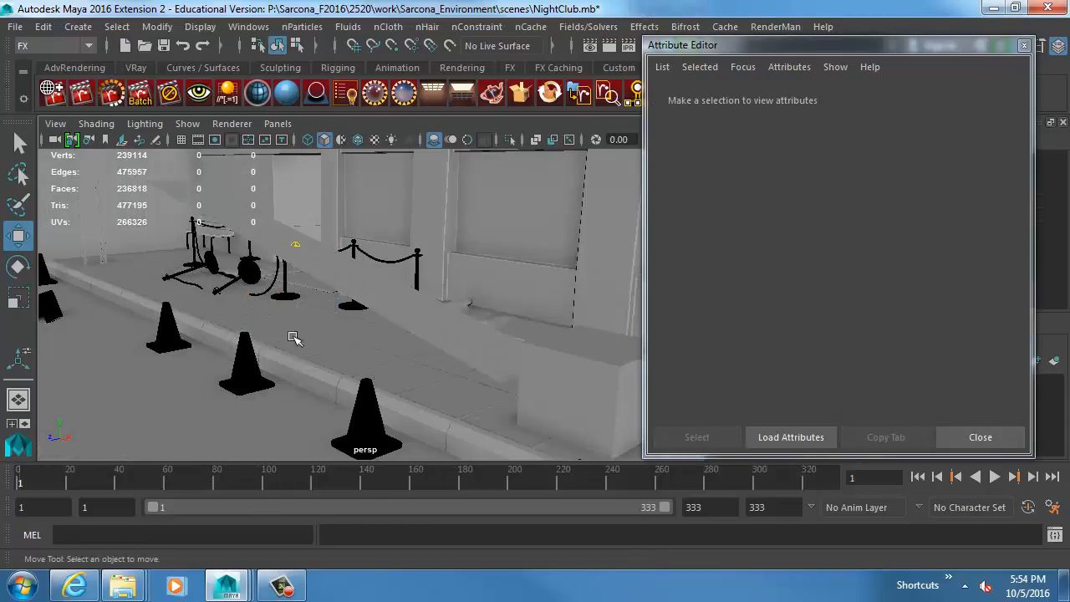
Make the street surface with its enclosing walls (polySurface1) a passive collider.
scroll(269, 337, down, 5)
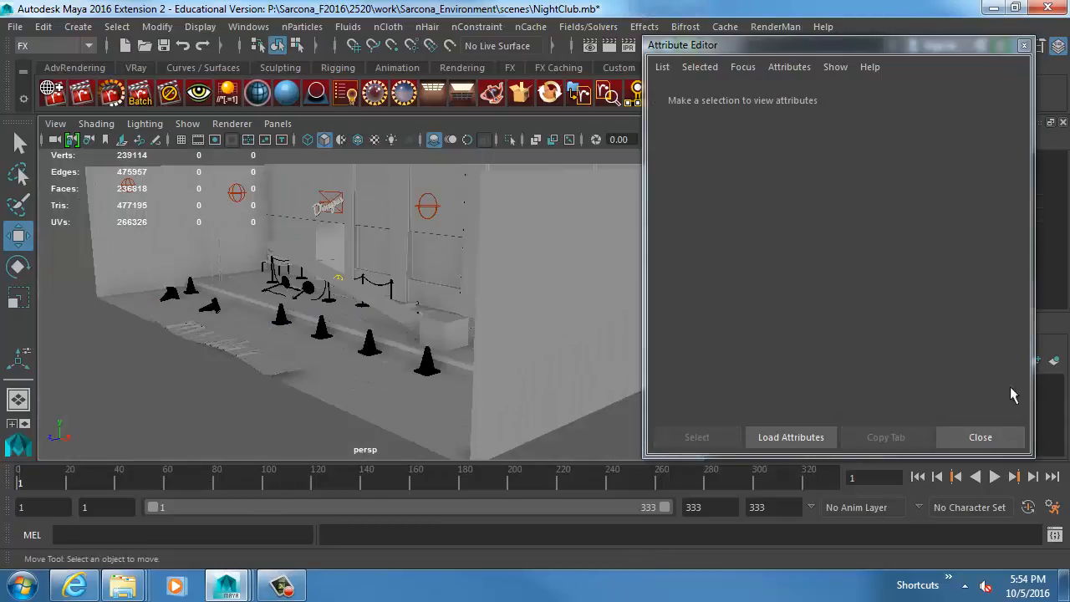
click(1005, 438)
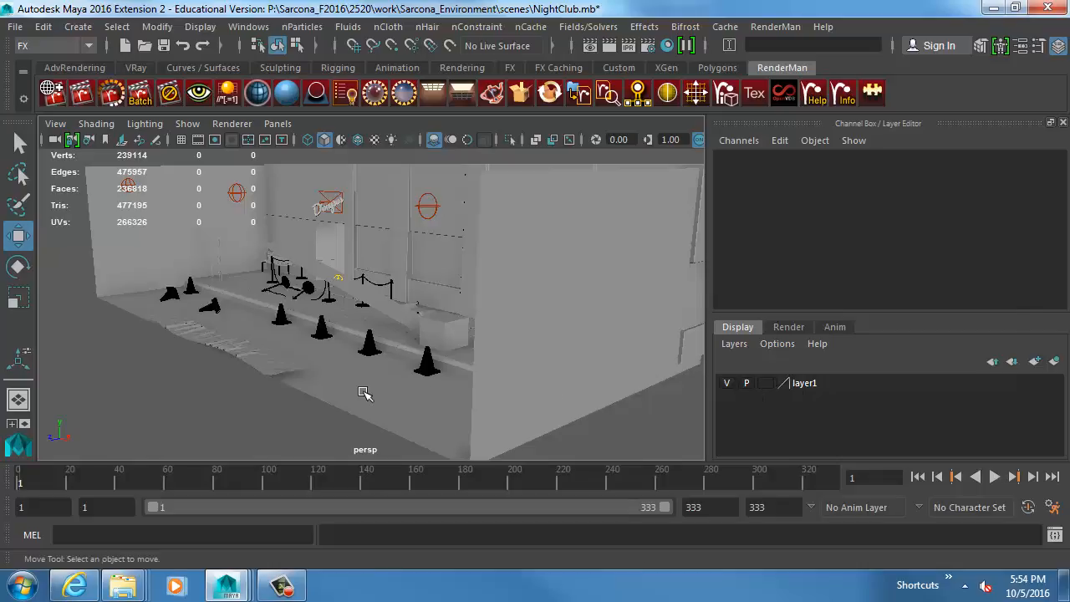
click(364, 394)
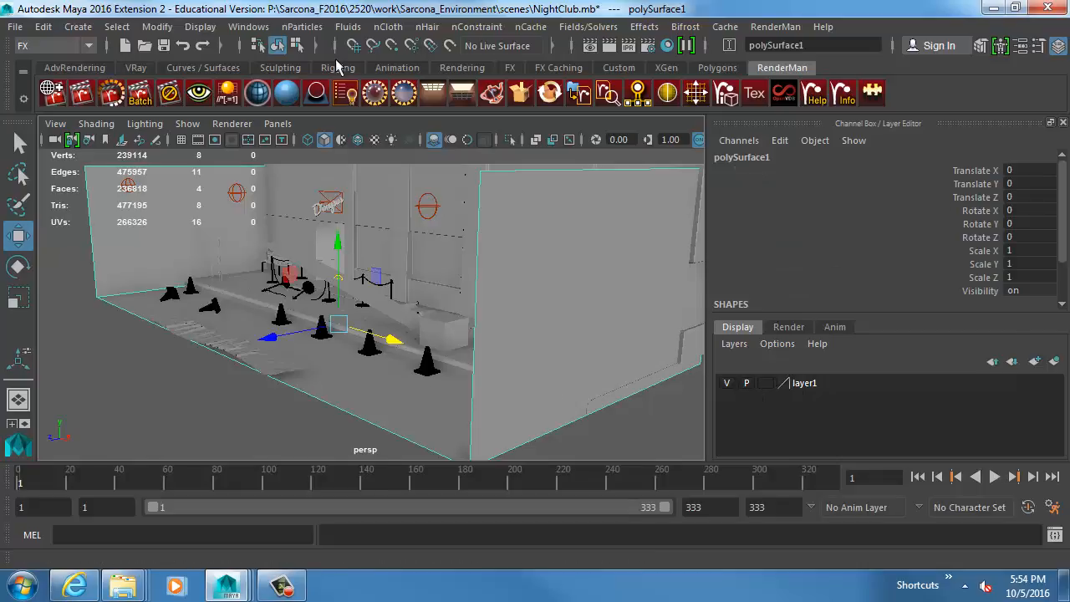
click(383, 26)
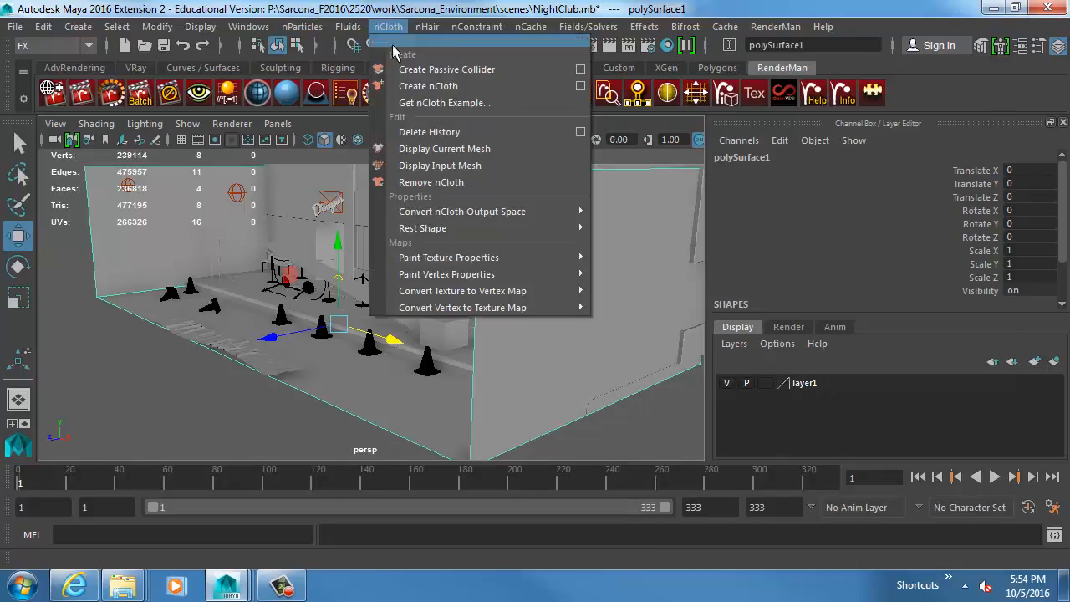
click(407, 72)
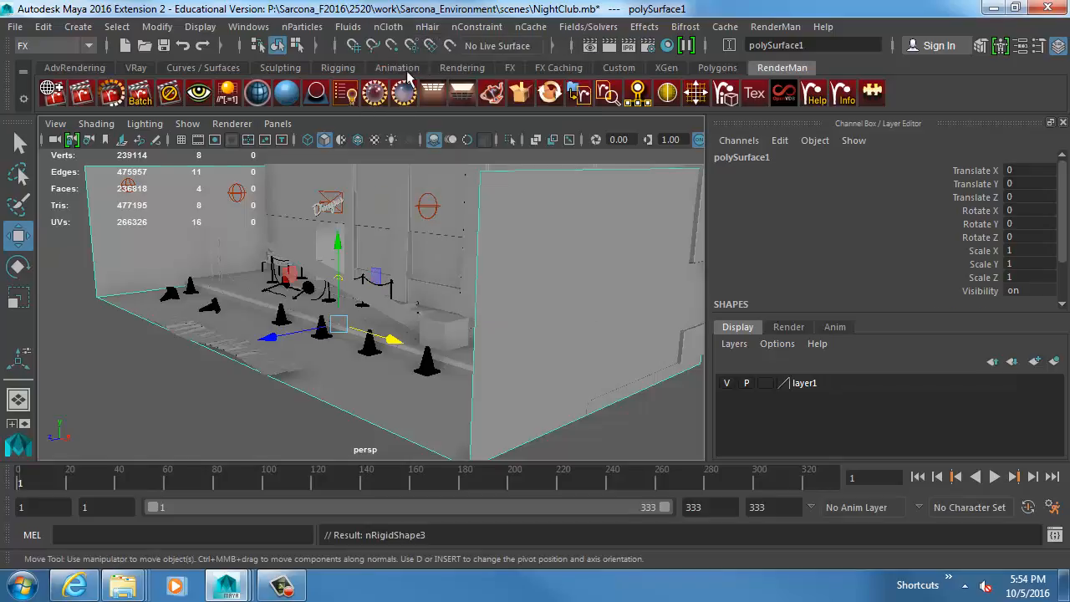
Replace the cloth plane's nCloth settings with the concrete preset, test the simulation to frame 40, and return to frame 1.
scroll(403, 298, up, 5)
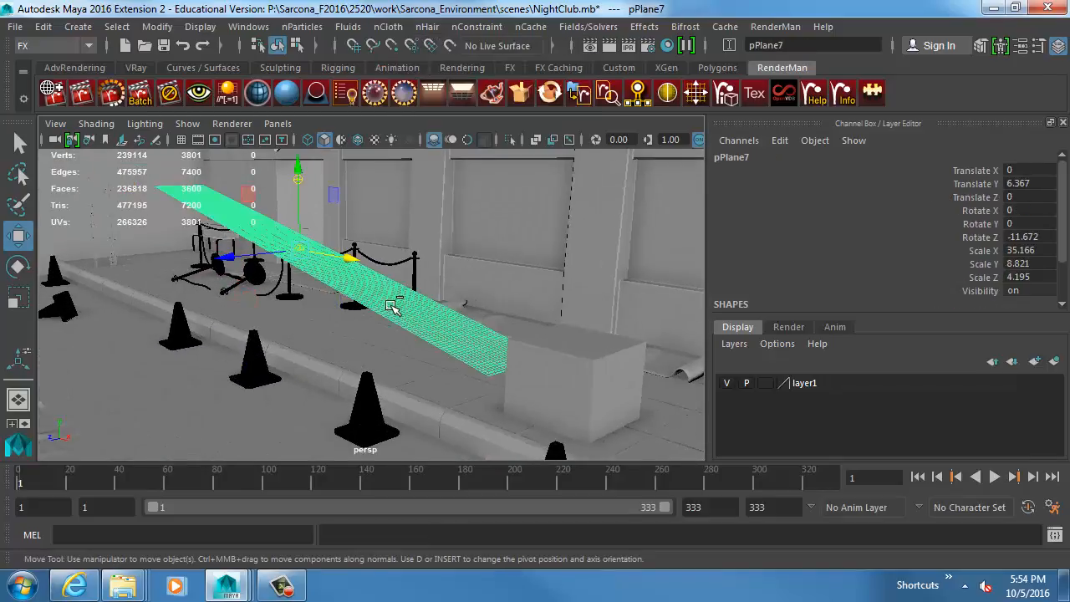
key(ctrl+a)
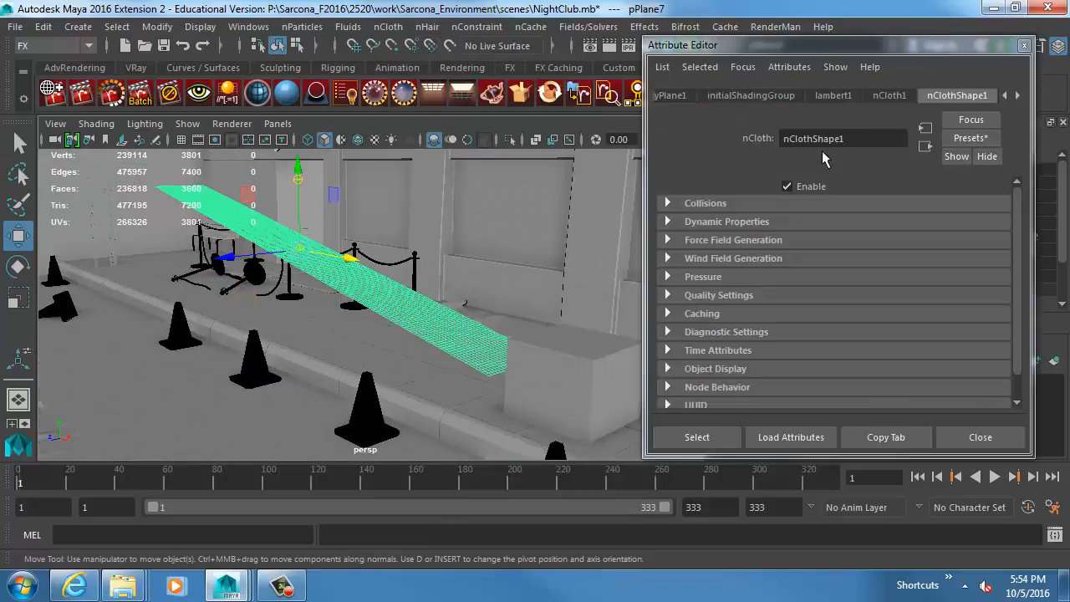
click(966, 138)
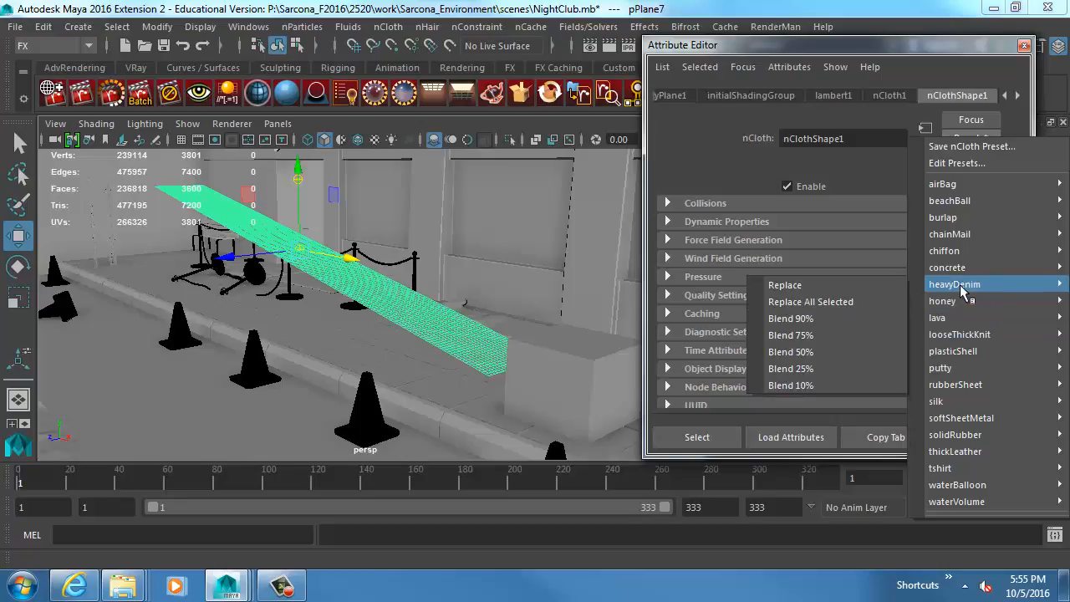
mouse_move(953, 268)
click(861, 268)
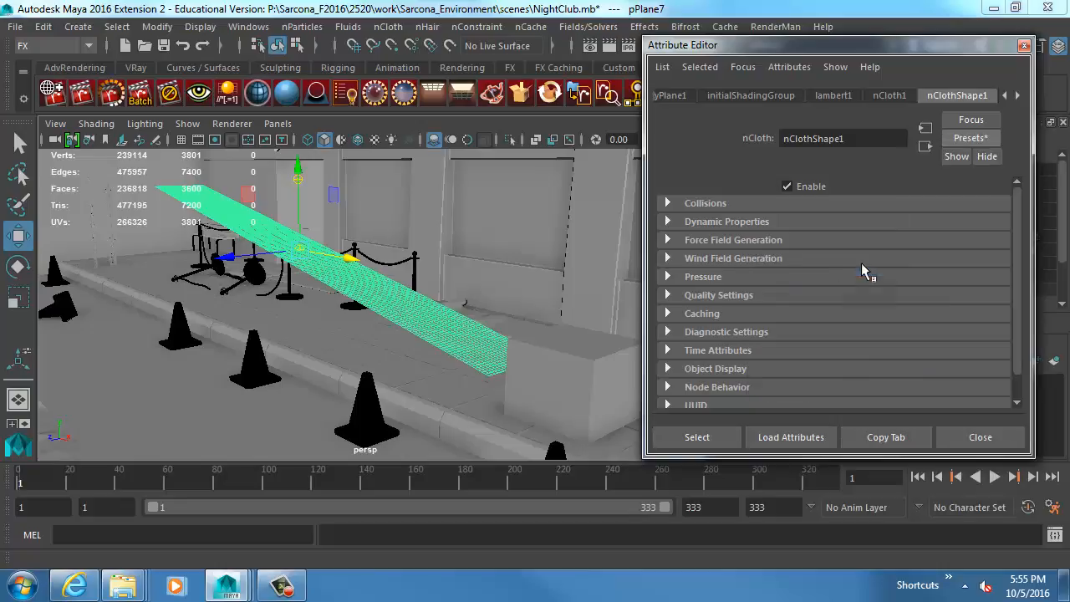
key(alt+v)
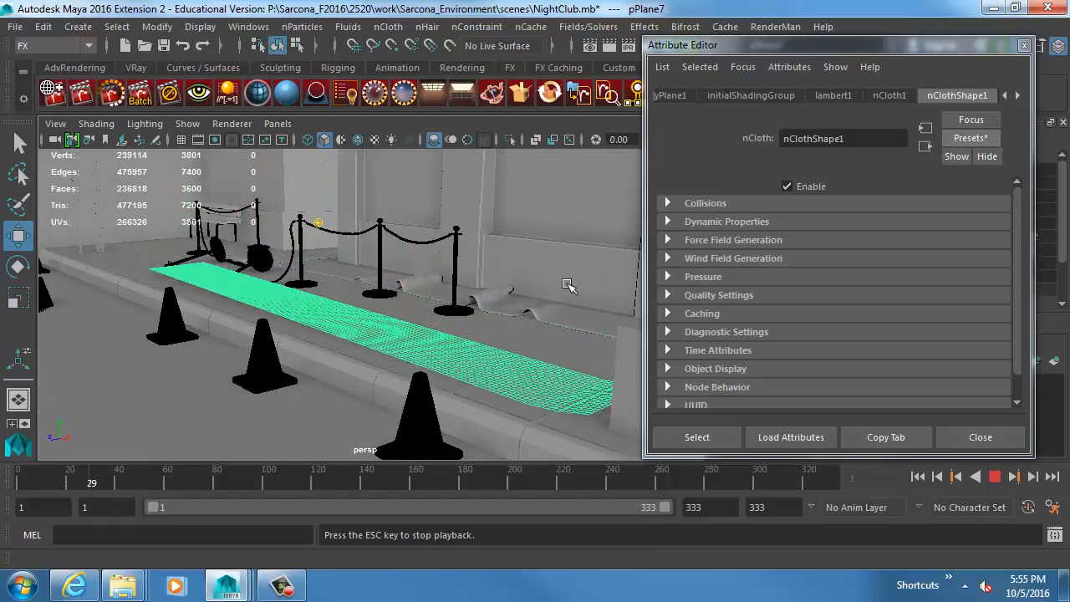
key(Escape)
alt+drag(569, 286, 495, 302)
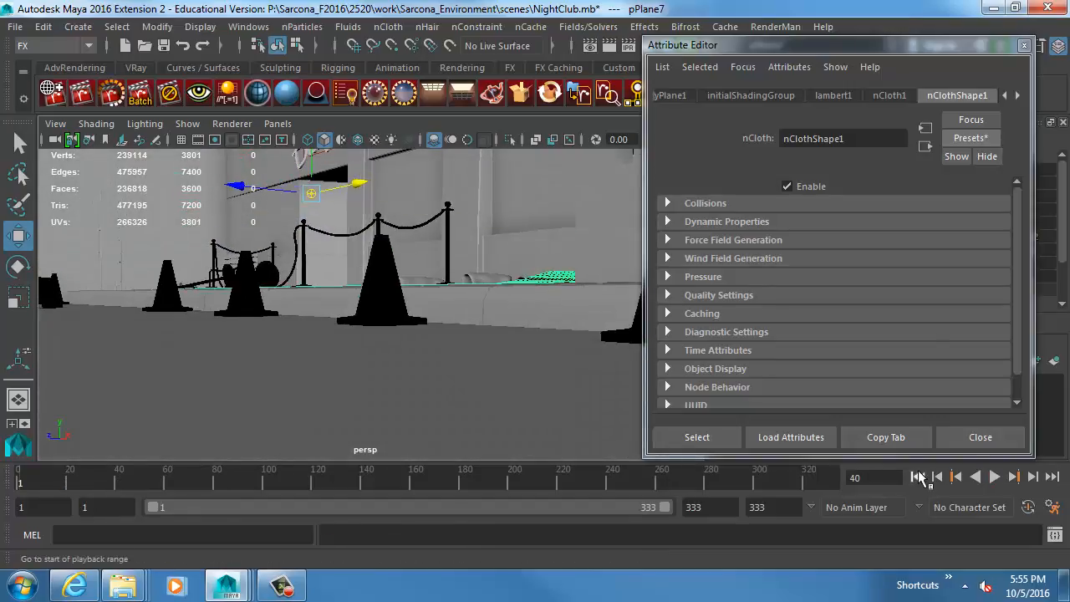
click(918, 477)
Try another nCloth preset on the tilted plane, simulating to frame 13 before returning to the first frame.
click(970, 138)
mouse_move(954, 449)
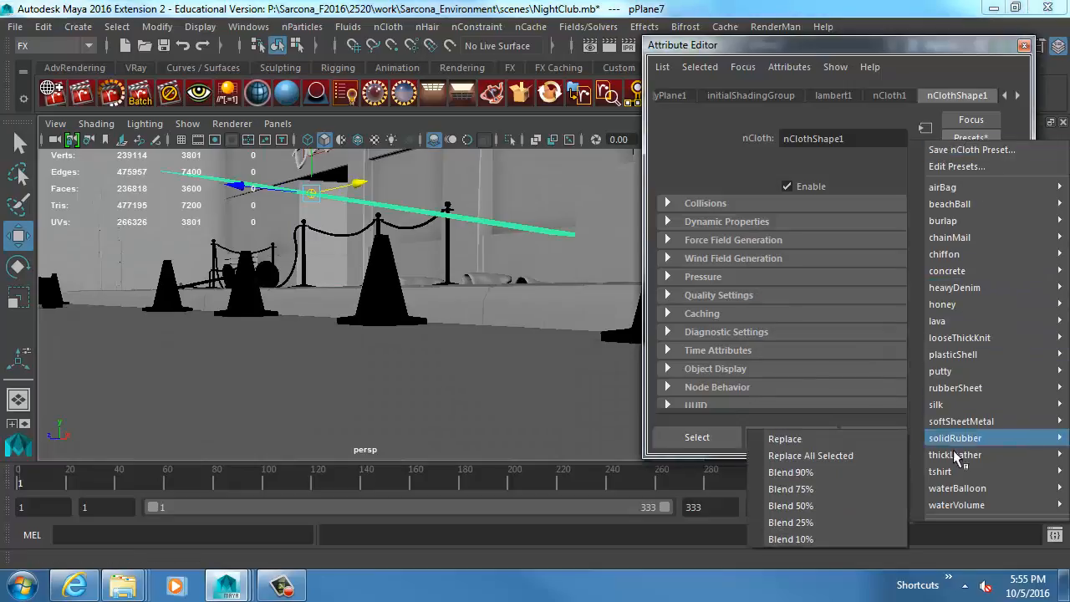
click(878, 424)
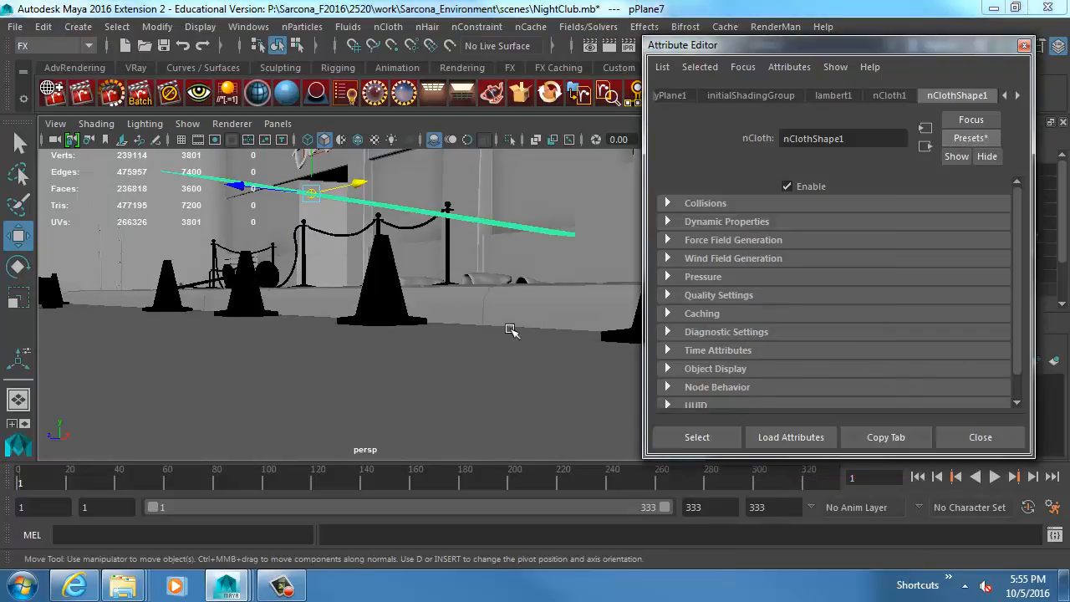
key(alt+v)
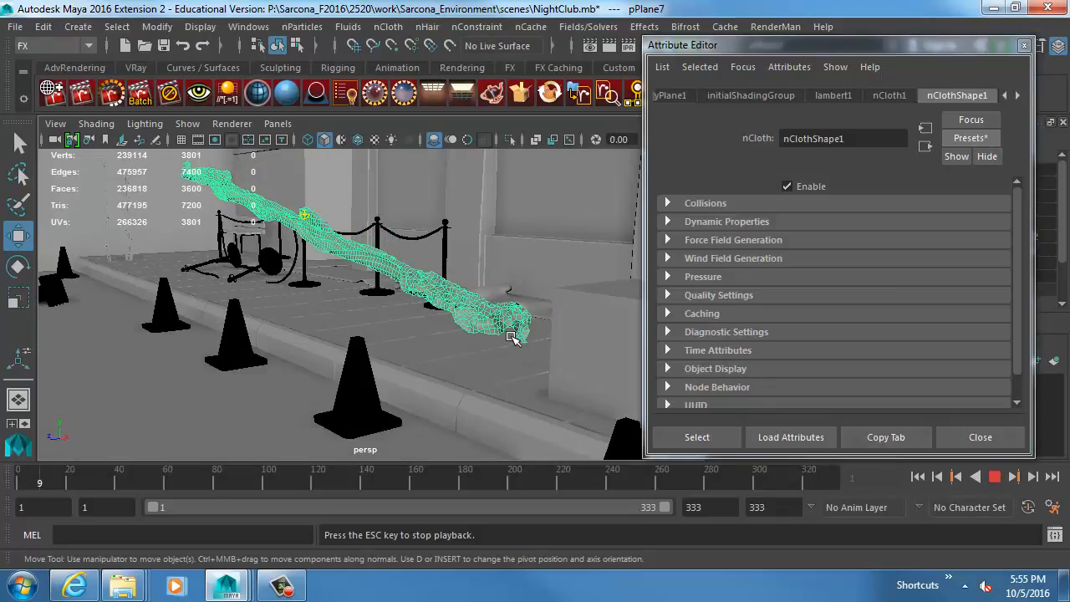
key(Escape)
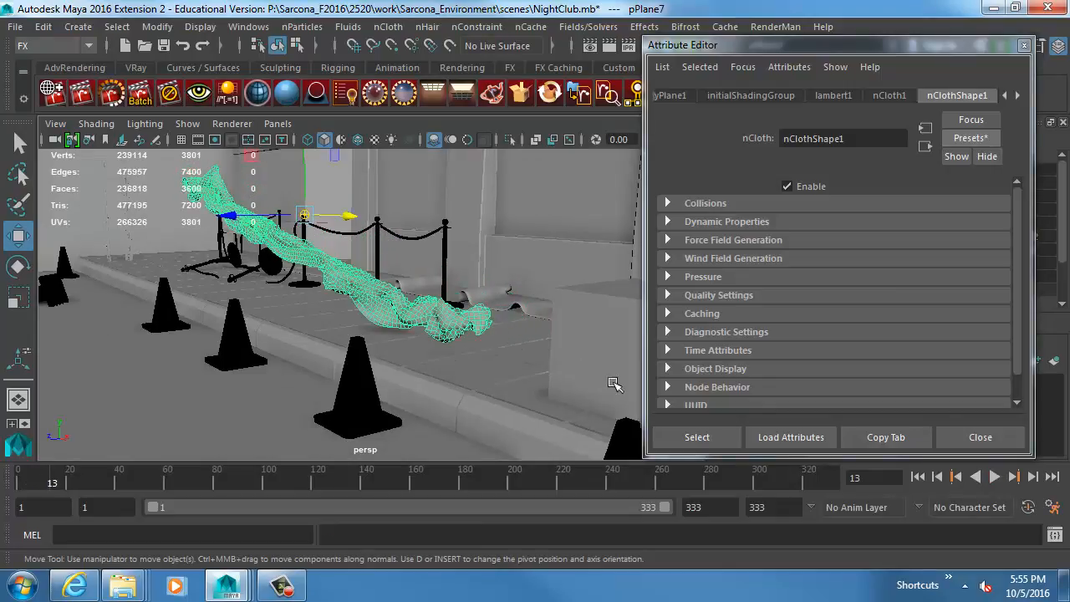
click(917, 476)
Replace the cloth plane's nCloth settings with the silk preset, simulate to frame 78, and rewind to frame 1.
click(969, 138)
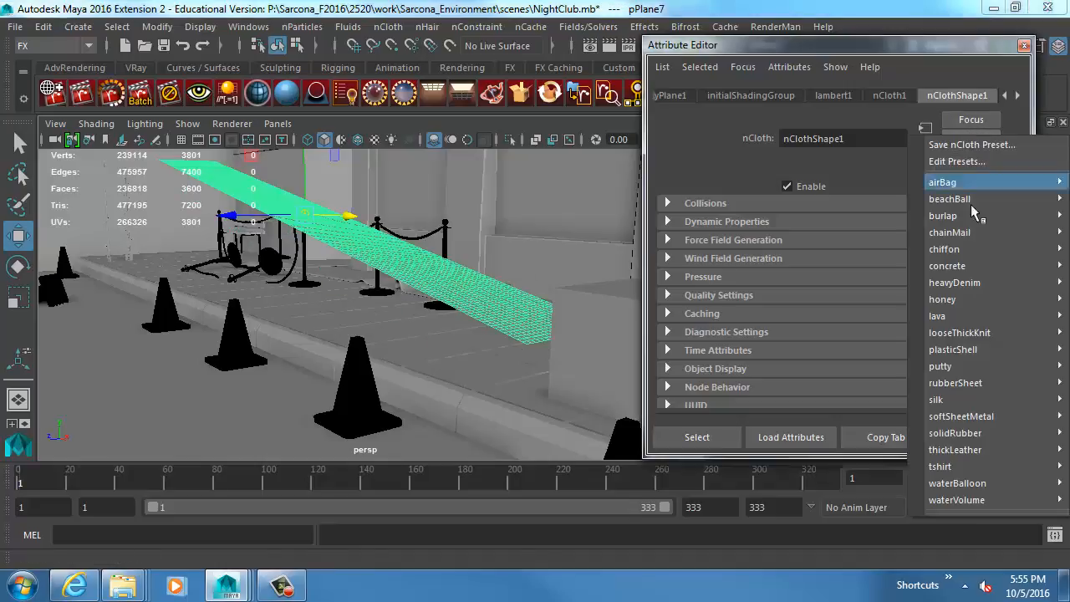
mouse_move(944, 401)
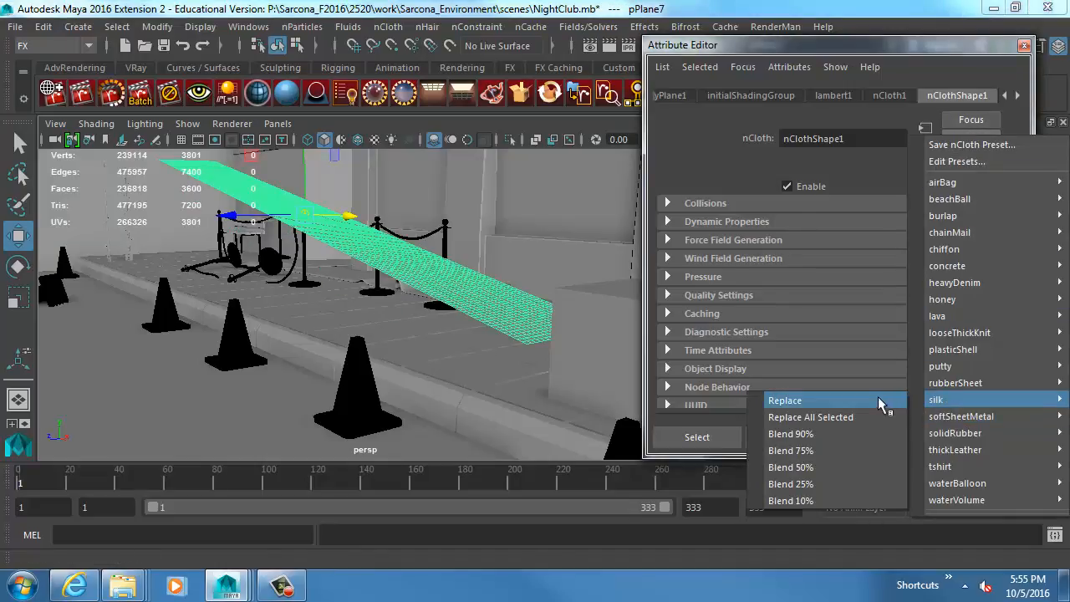
click(877, 396)
key(alt+v)
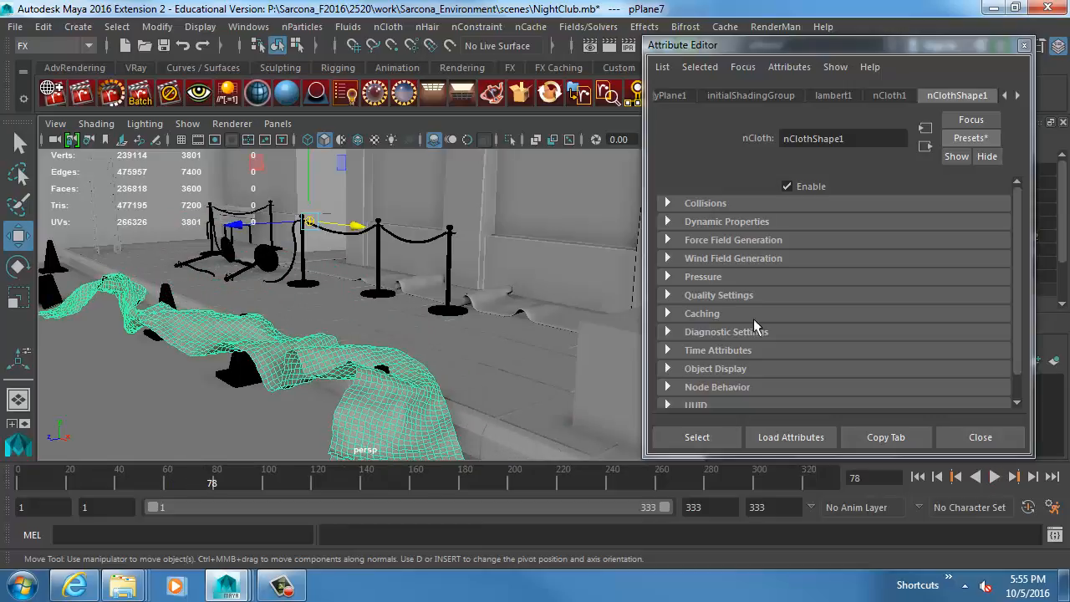
key(Escape)
click(917, 476)
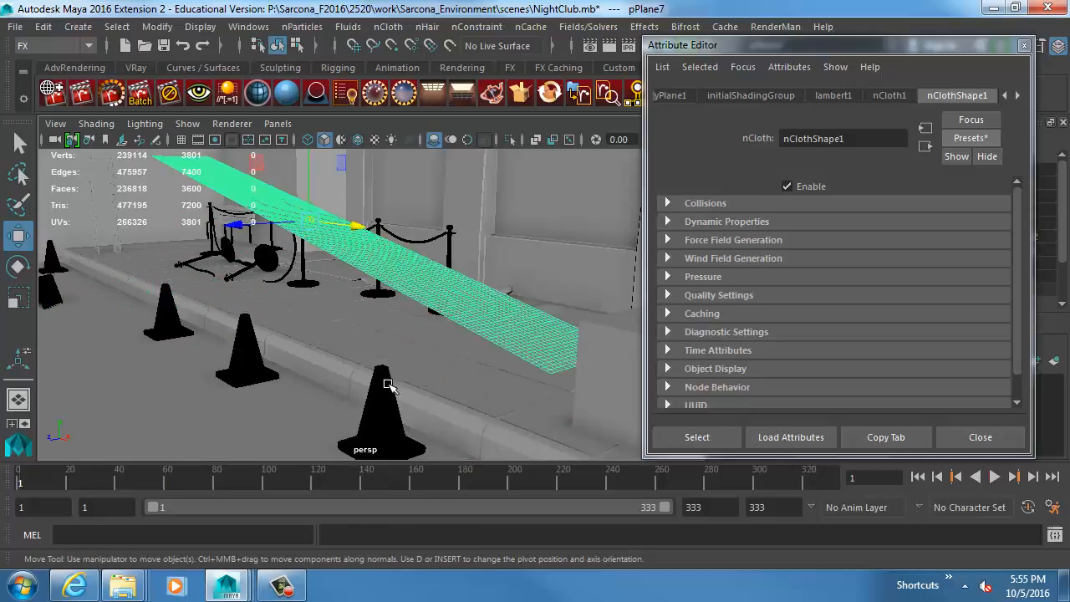
Make the three traffic cones along the curb passive colliders.
click(387, 385)
click(249, 345)
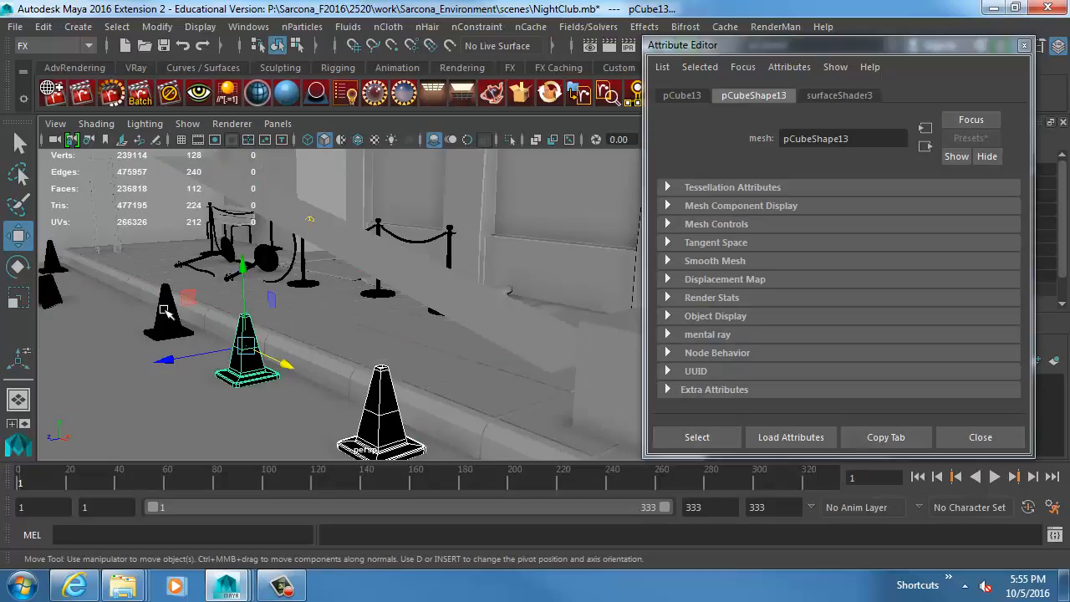
click(166, 311)
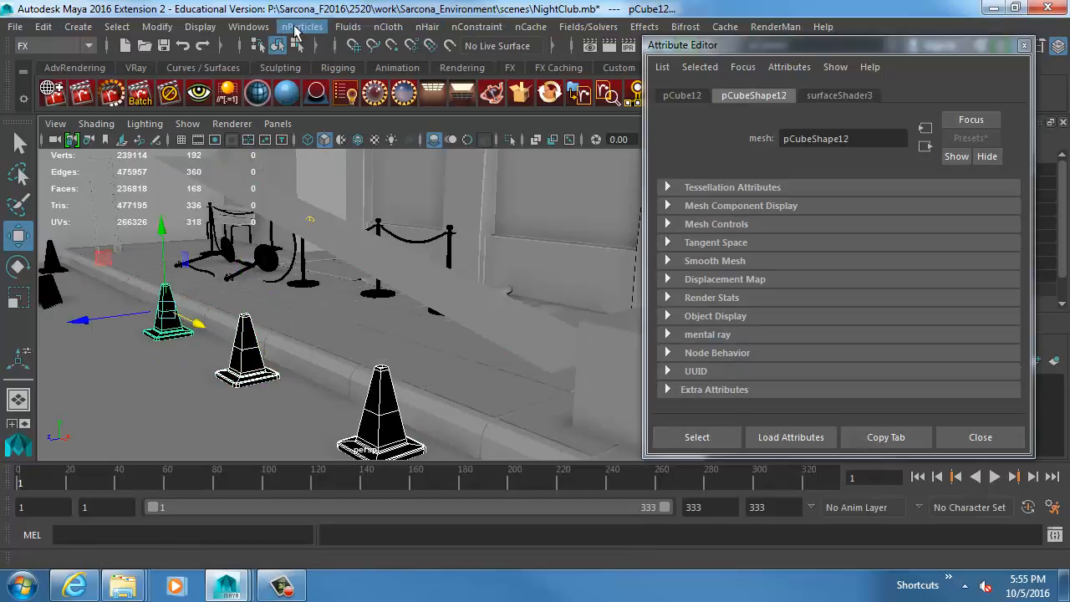
click(387, 27)
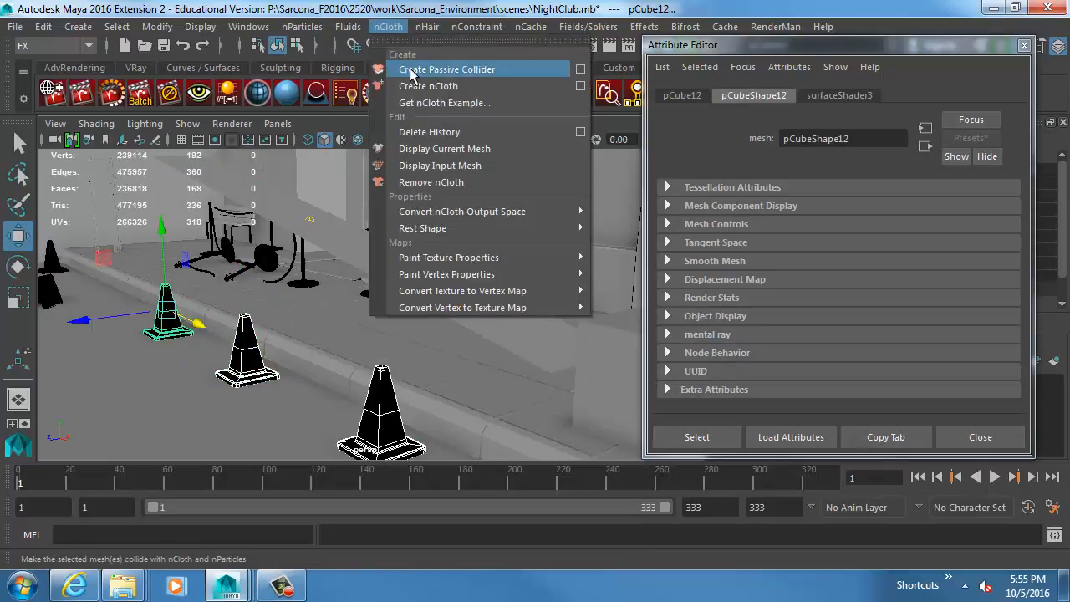
click(410, 75)
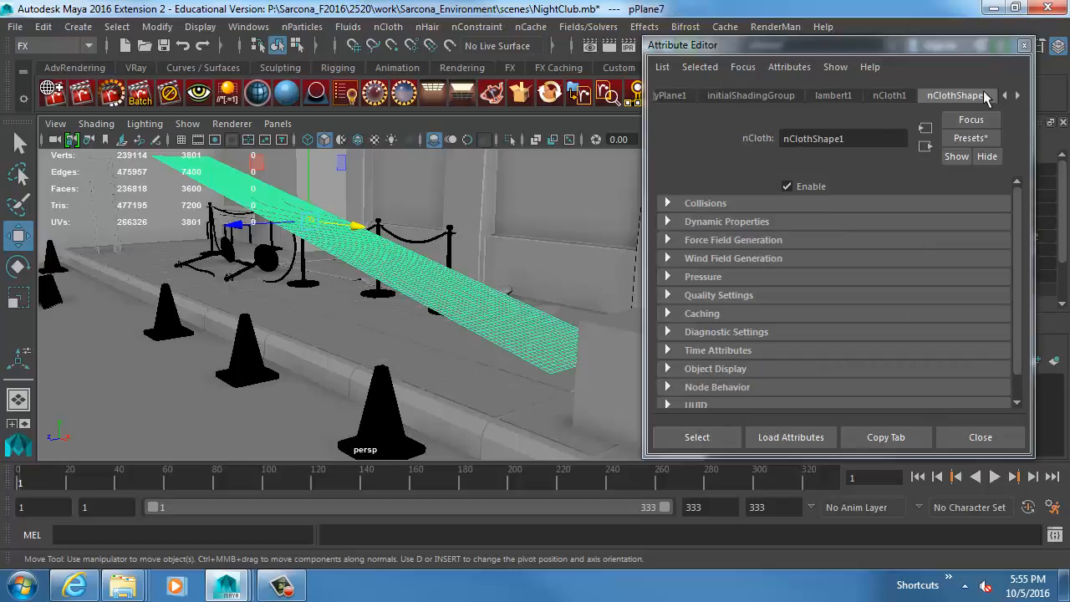
Set the nucleus Wind Direction Y to -5 for the cloth plane and briefly test the simulation.
click(1018, 95)
click(931, 96)
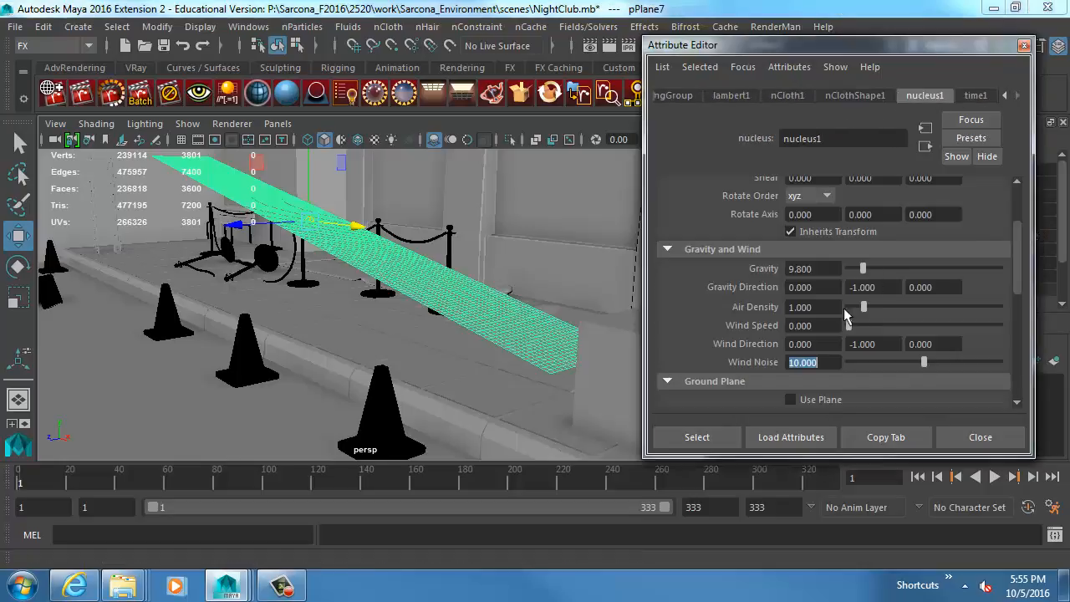
drag(879, 344, 860, 343)
text(-5)
key(Return)
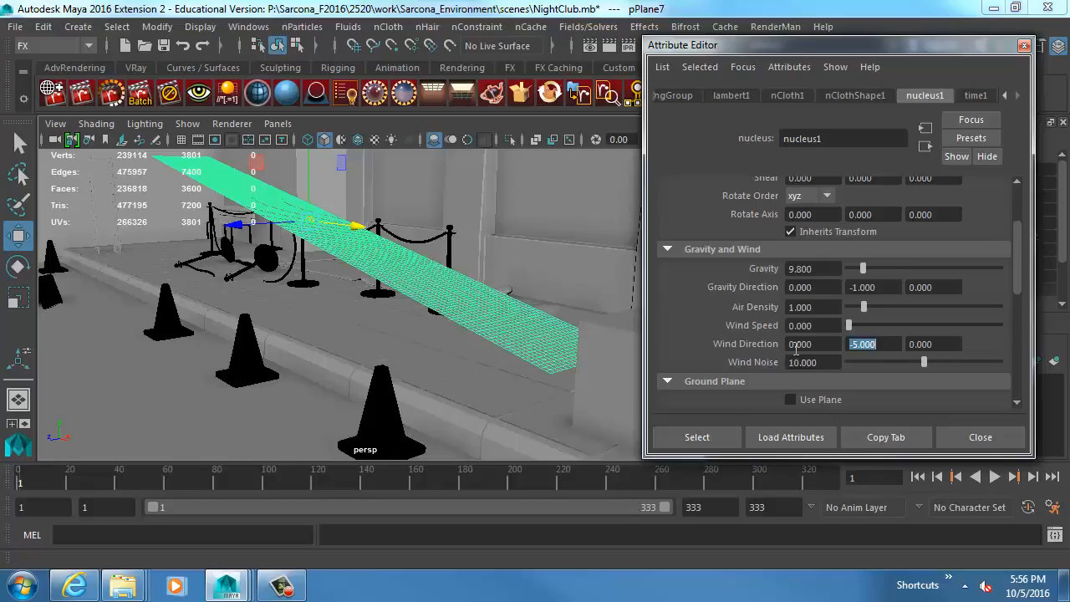
click(792, 344)
click(994, 476)
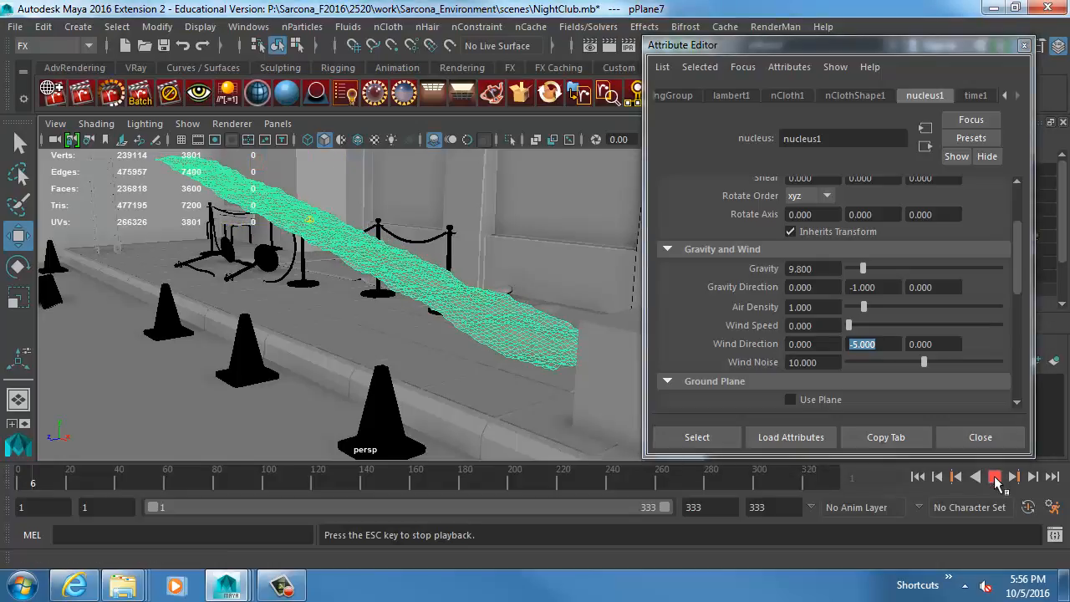
click(994, 477)
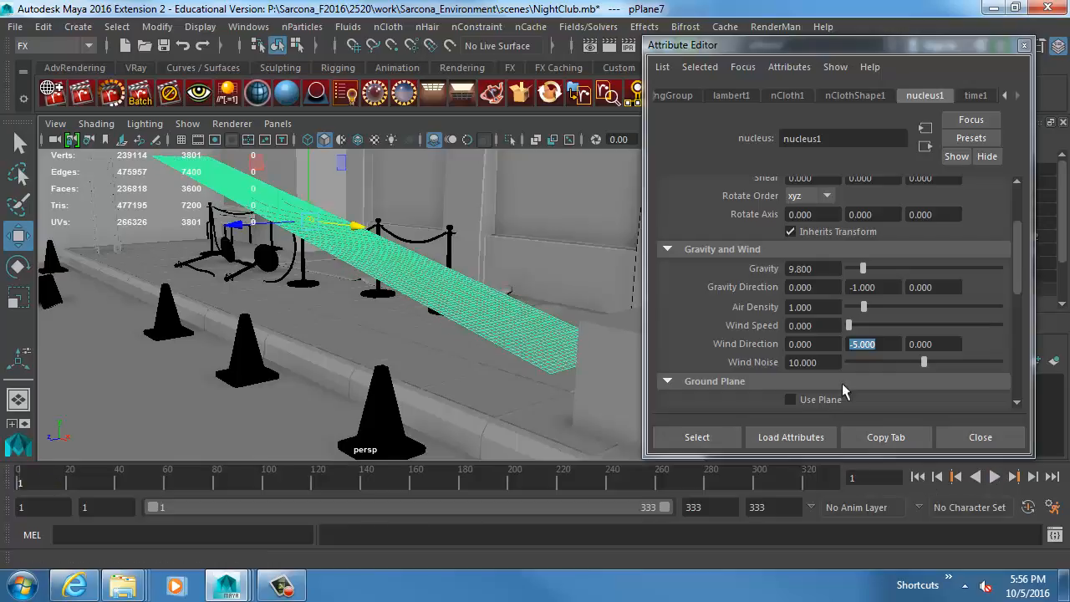
Set the nucleus Wind Noise to 5 and simulate the cloth plane to frame 193, checking its wrinkles from several angles.
drag(824, 364, 752, 358)
click(995, 477)
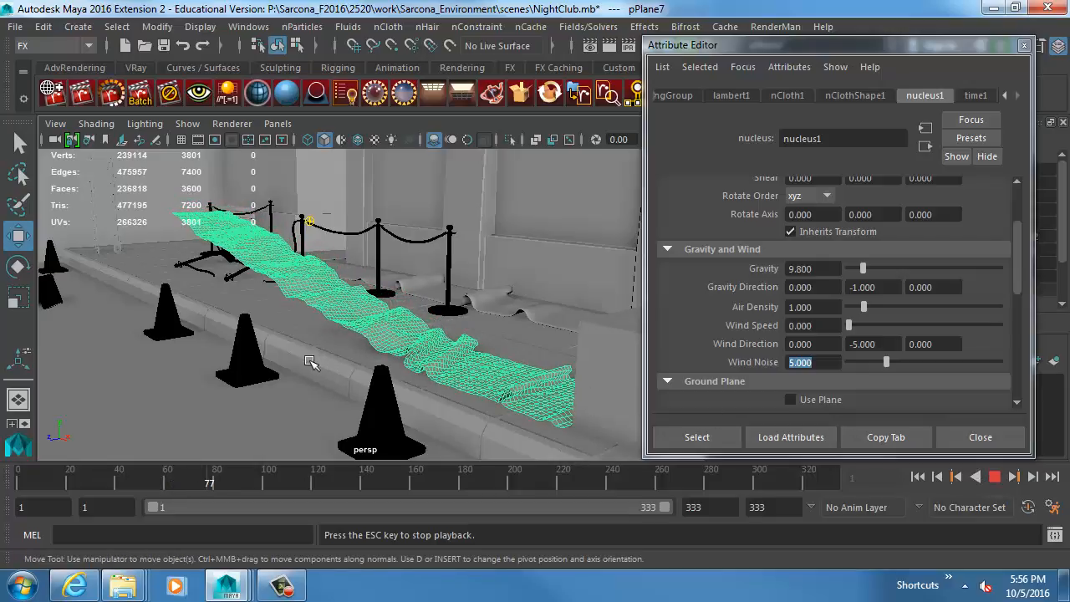
alt+drag(385, 354, 380, 352)
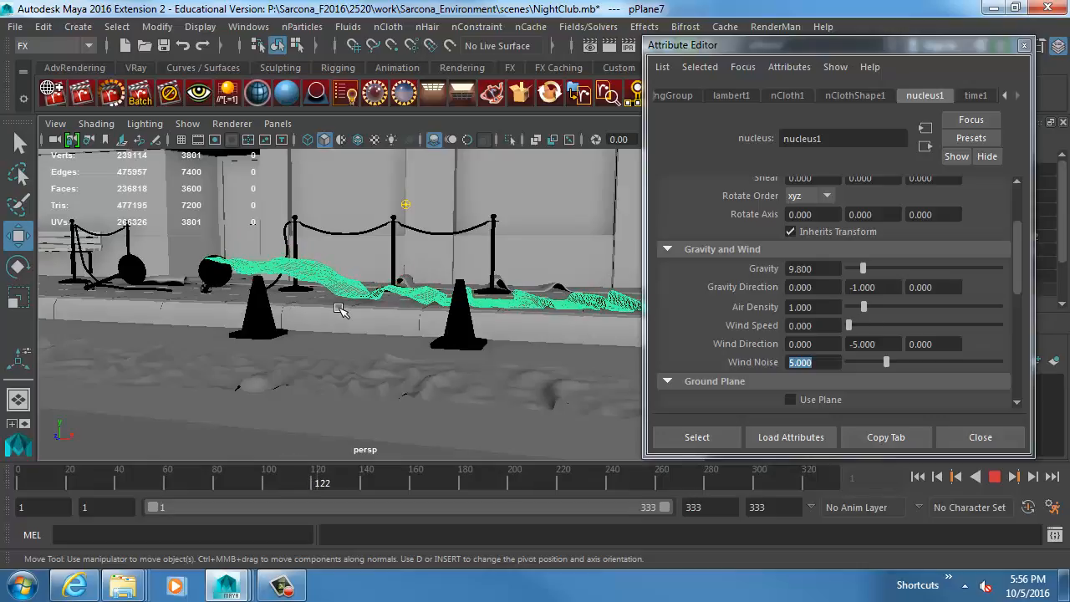
alt+drag(451, 307, 422, 327)
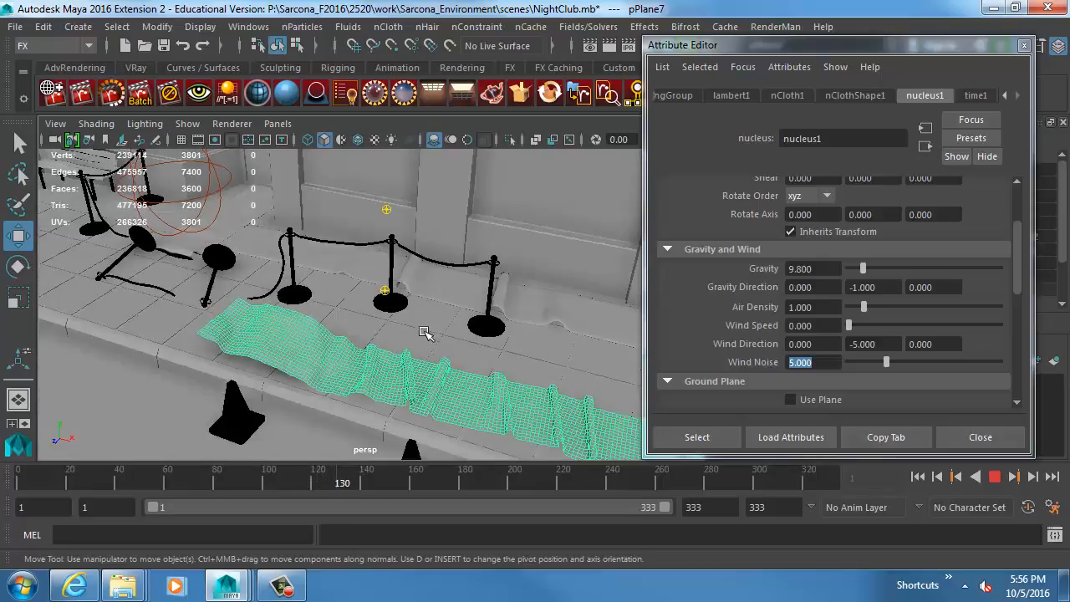
alt+middle_drag(448, 339, 443, 338)
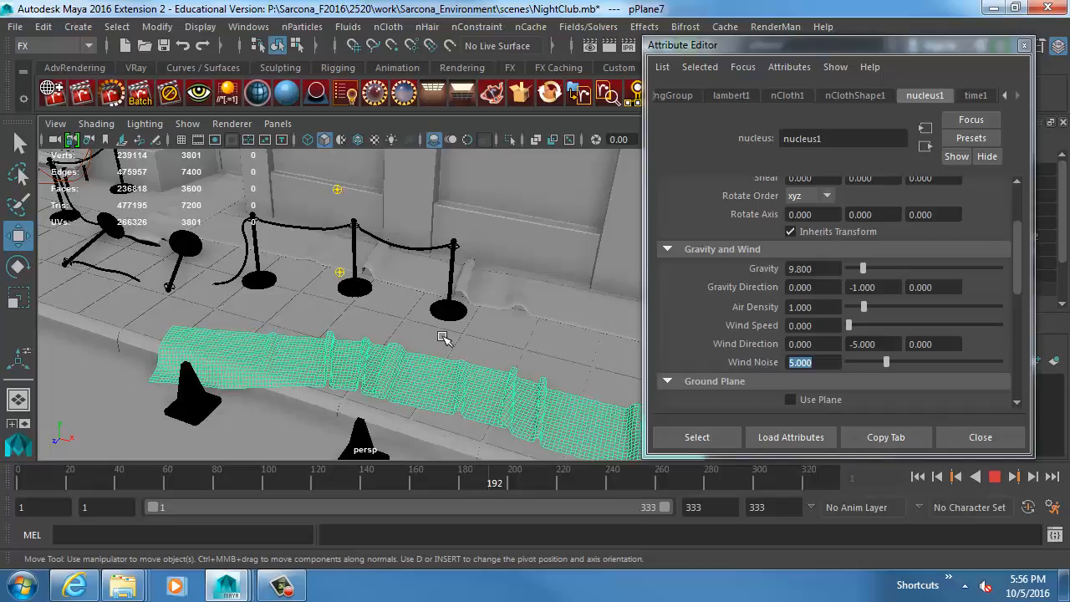
key(Escape)
mouse_move(382, 365)
alt+mouse_down()
mouse_move(492, 330)
mouse_move(480, 351)
mouse_move(379, 373)
alt+mouse_up()
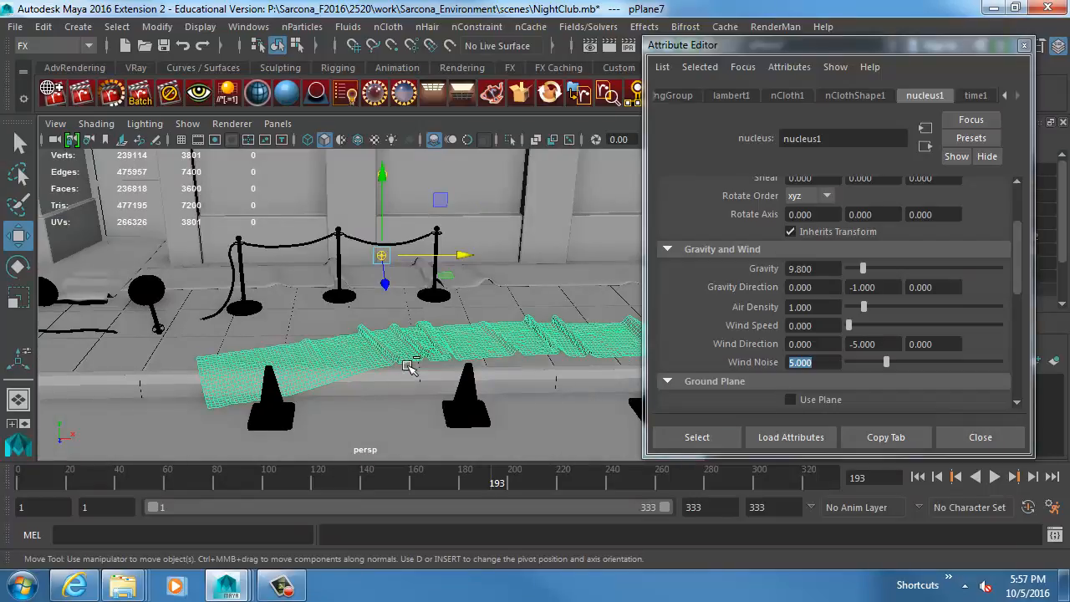
Duplicate the draped cloth plane as a carpet copy and continue the simulation of the original to frame 246.
key(ctrl+d)
key(alt+v)
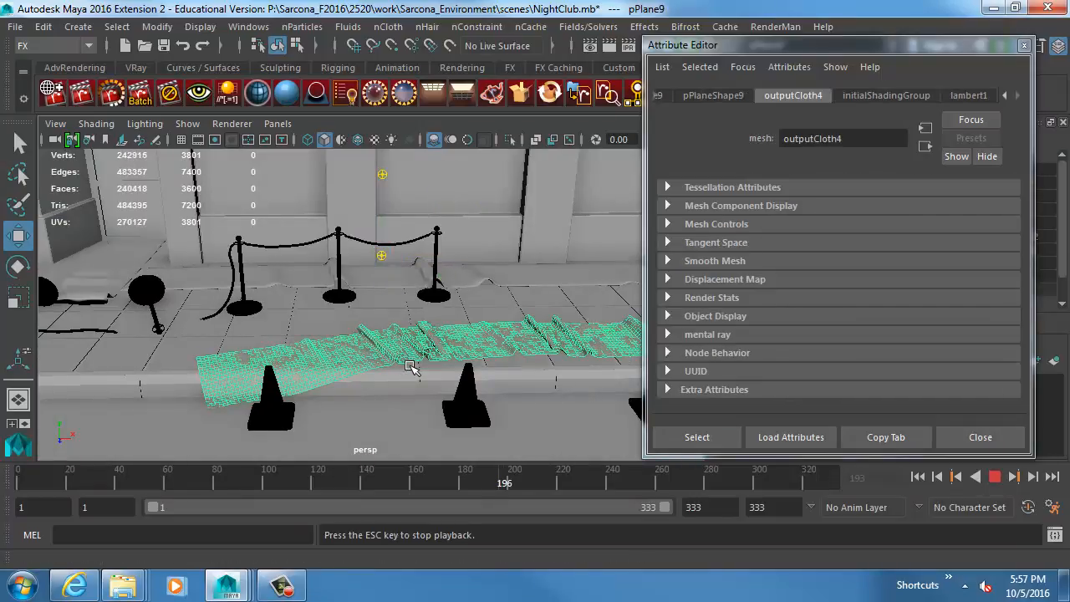
alt+middle_drag(330, 389, 360, 316)
alt+right_drag(465, 342, 572, 353)
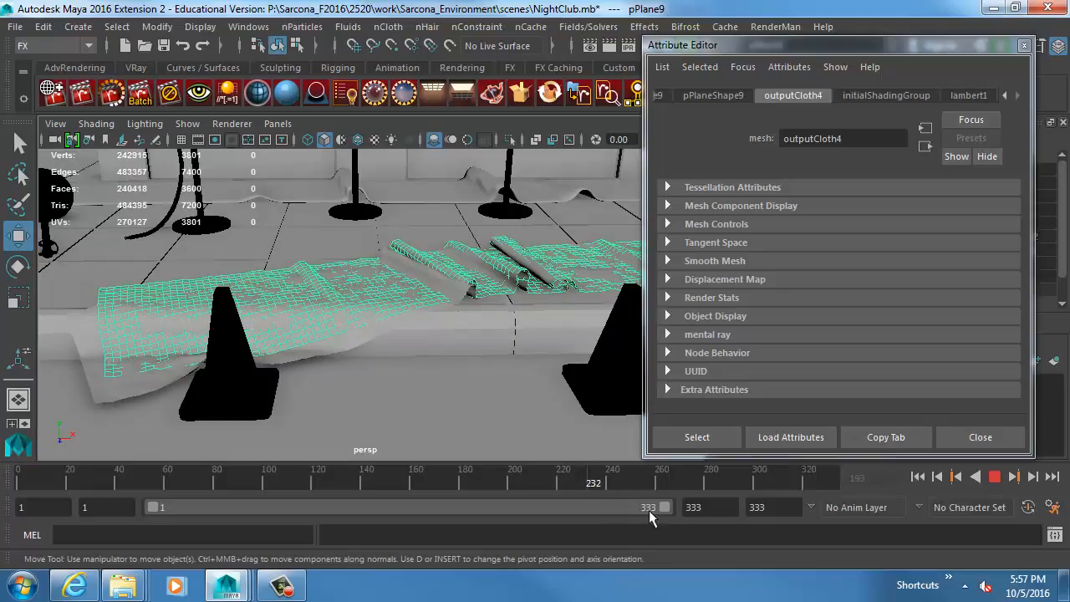
key(Escape)
click(110, 389)
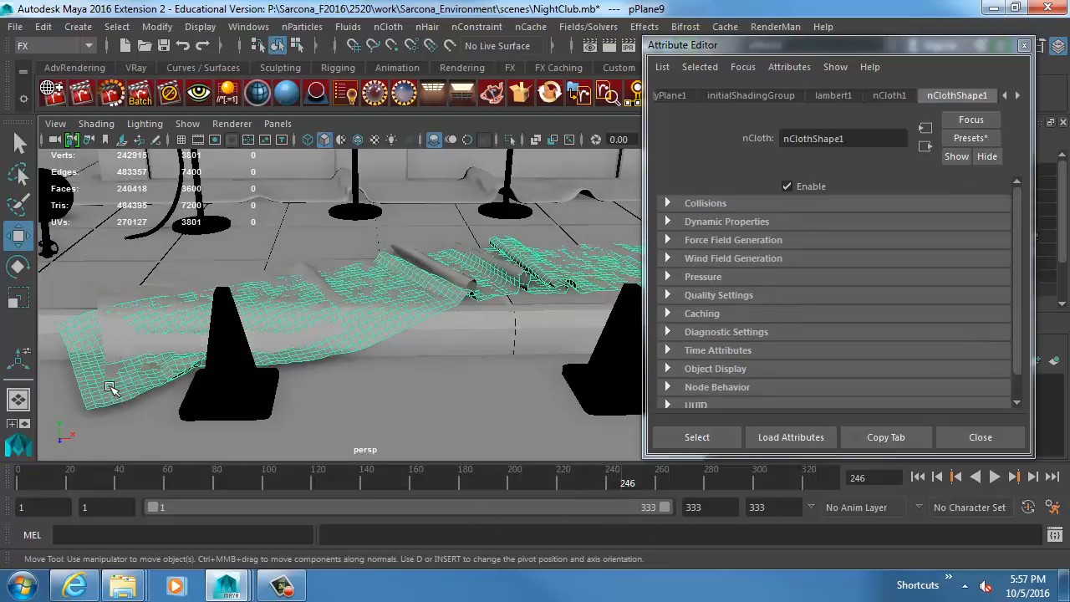
Examine how the cloth meets the cones, curb and street from close up and from across the whole scene.
alt+drag(307, 318, 465, 299)
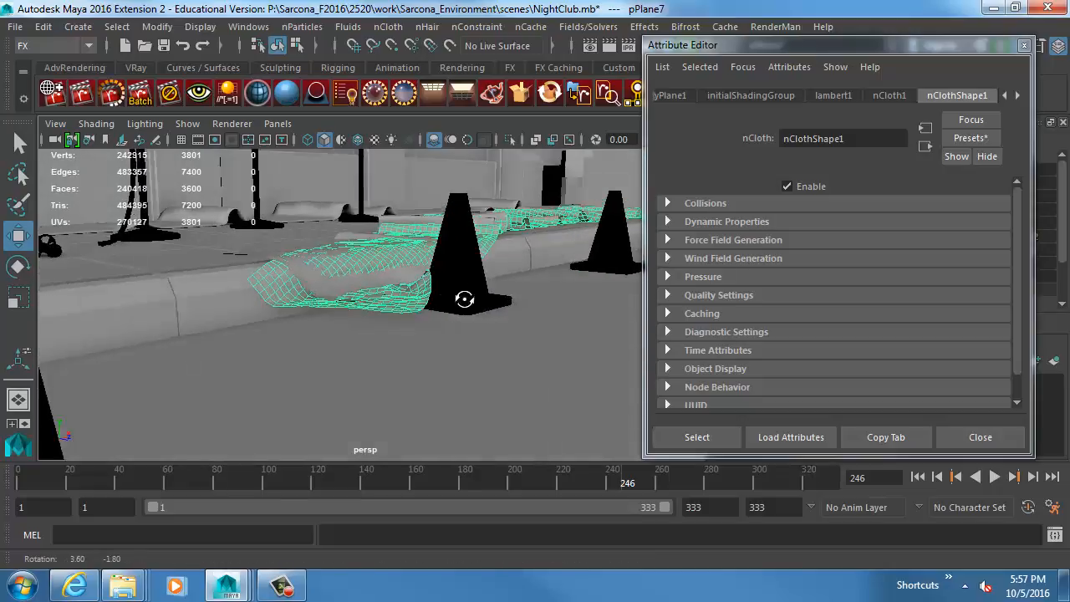
alt+right_drag(465, 299, 354, 335)
click(452, 328)
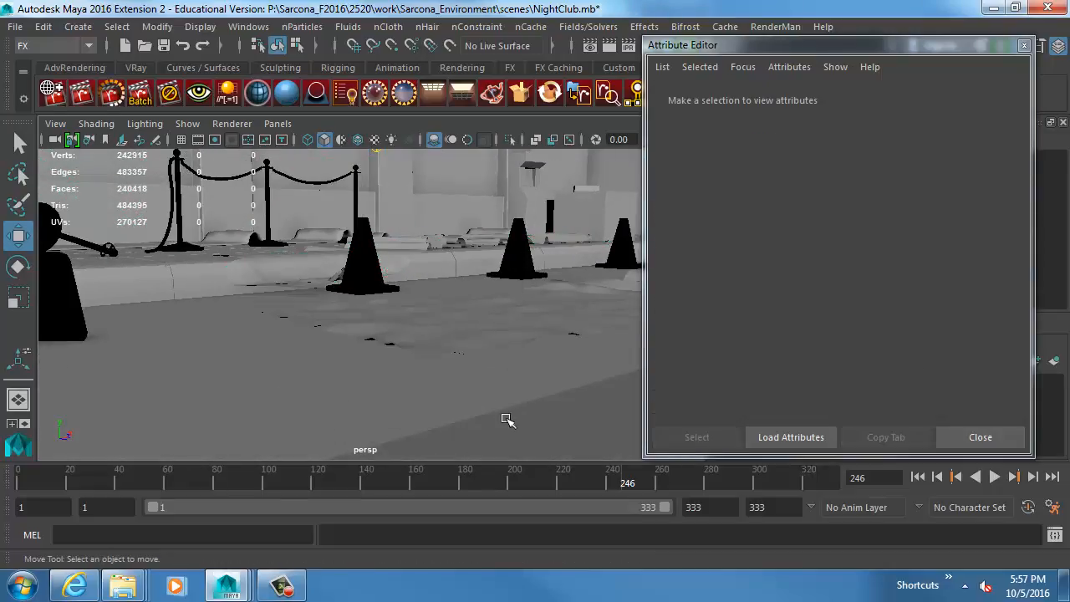
click(947, 438)
click(729, 344)
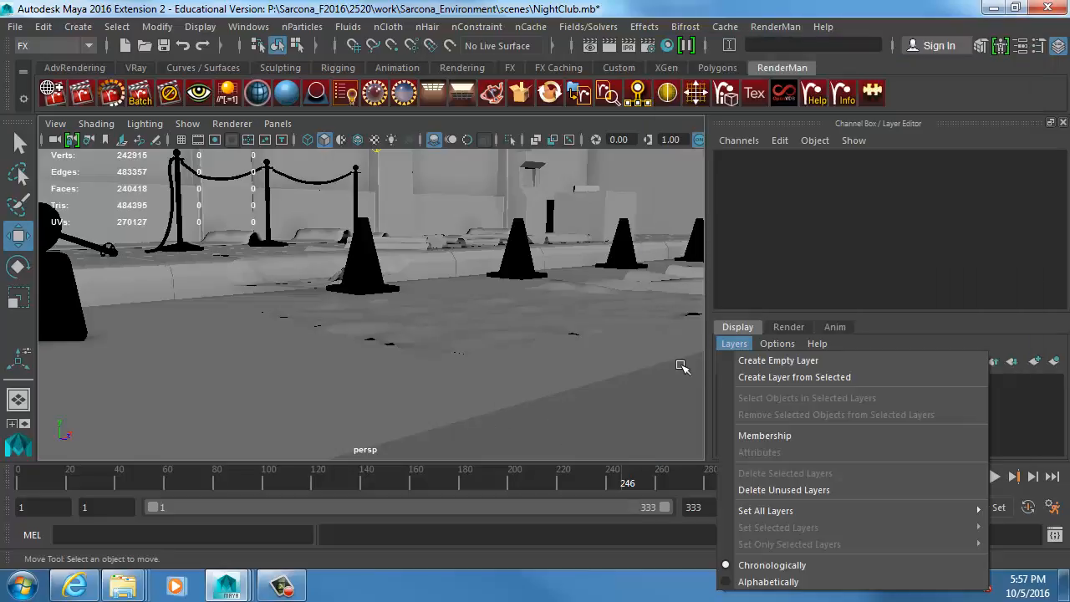
alt+drag(679, 367, 647, 390)
alt+right_drag(647, 391, 315, 384)
alt+drag(315, 383, 574, 369)
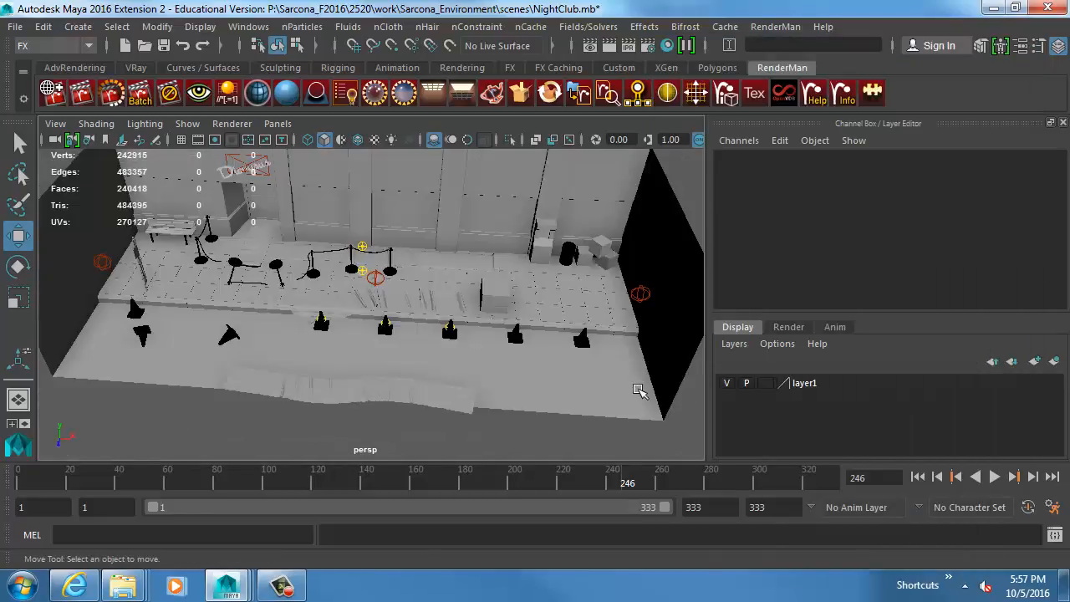
Set the collision Thickness of the street and wall surface's nRigid shape to 0.001.
click(662, 399)
key(ctrl+a)
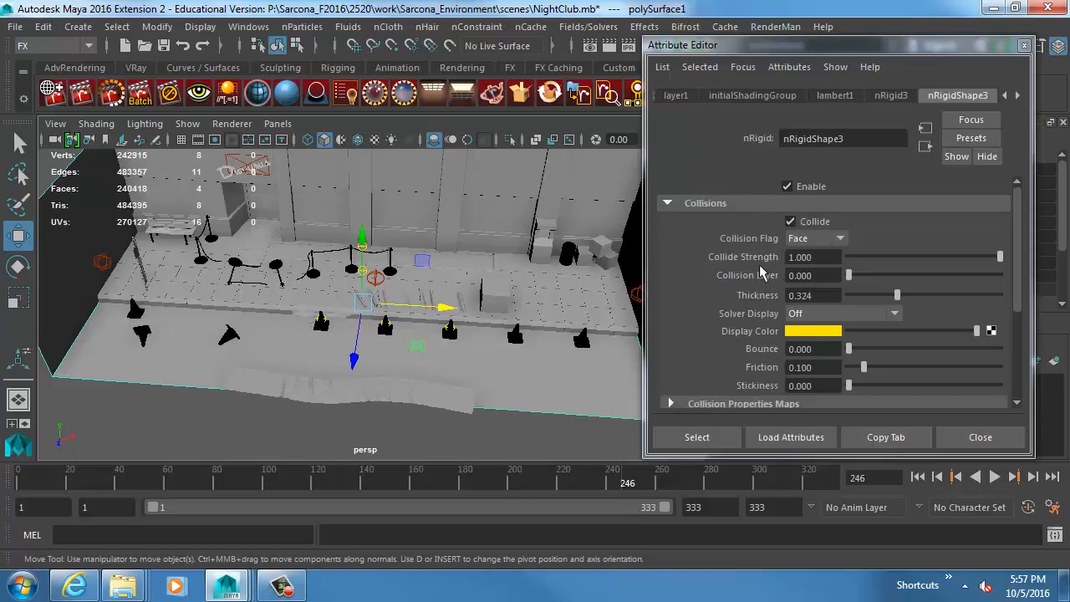
drag(825, 296, 677, 302)
text(.0018)
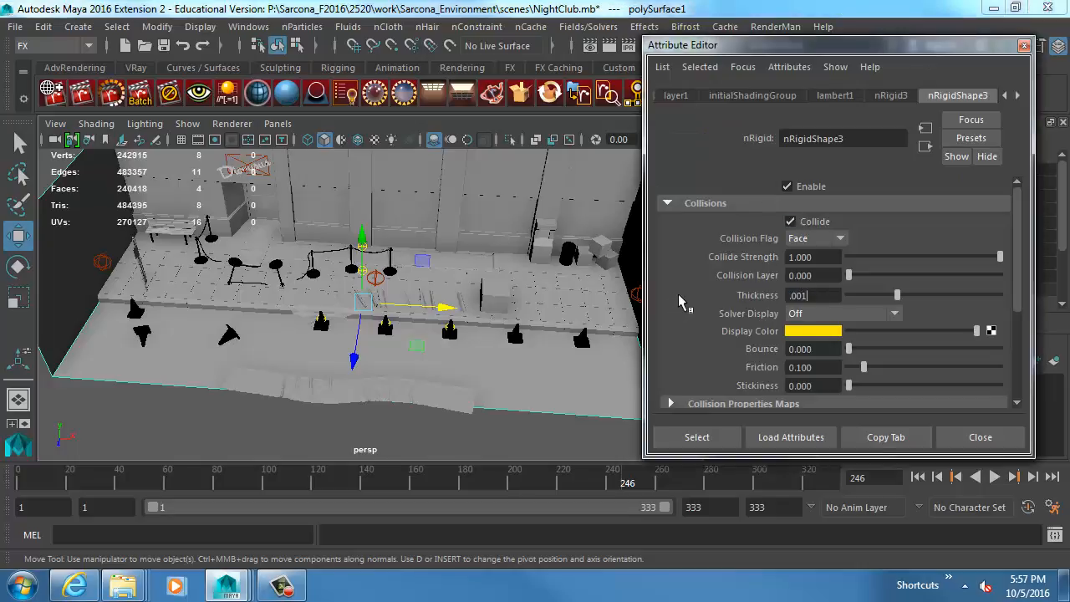
key(Return)
Set the collision Thickness to 0.001 for the two curbside cones nearest the cloth's draped end.
click(326, 325)
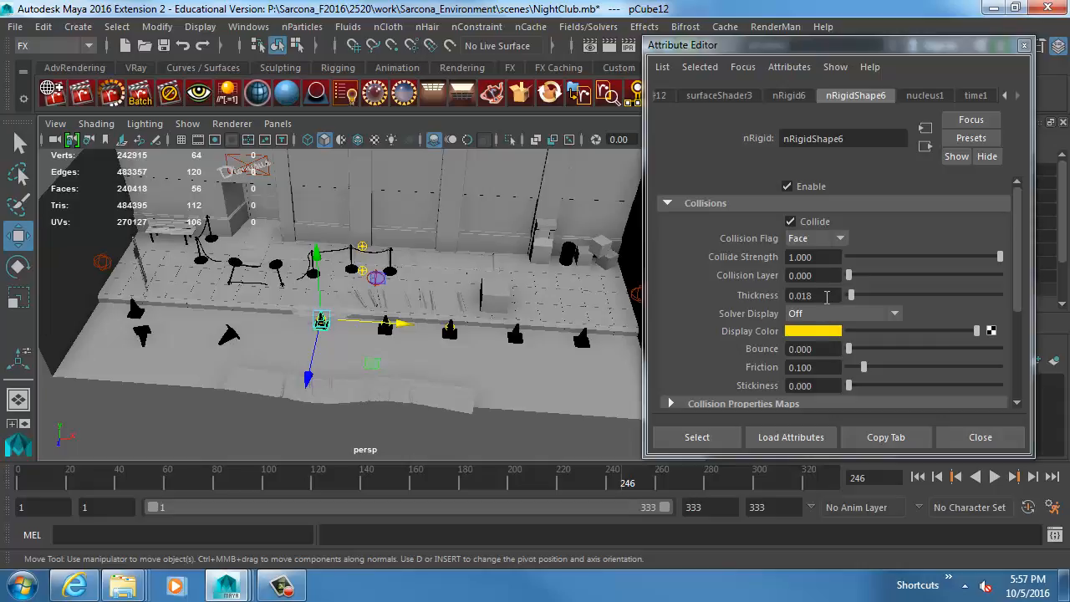
drag(826, 296, 706, 286)
text(.001)
key(Return)
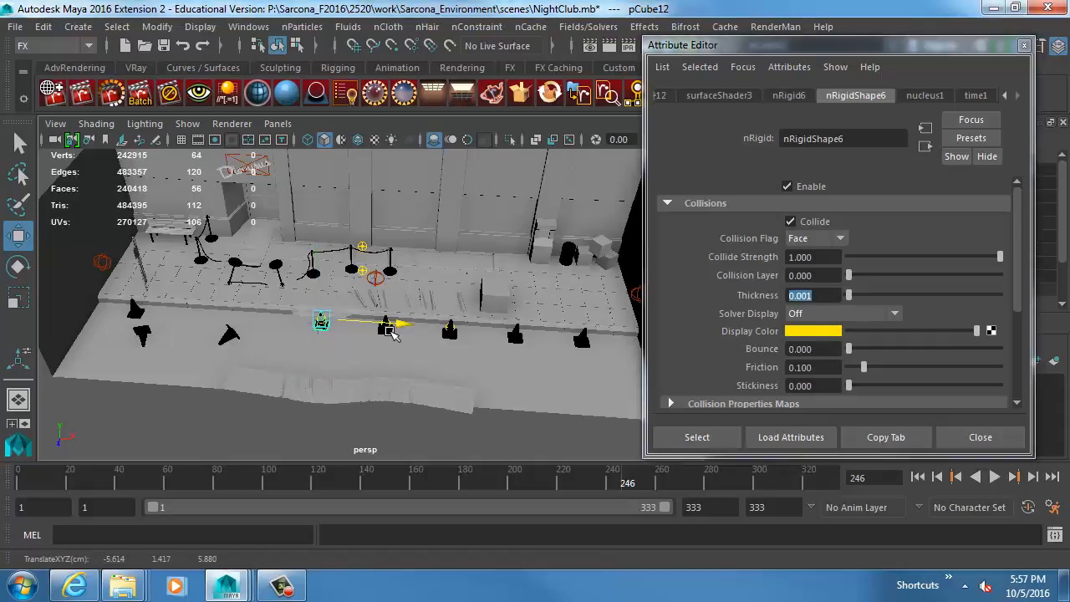
click(385, 329)
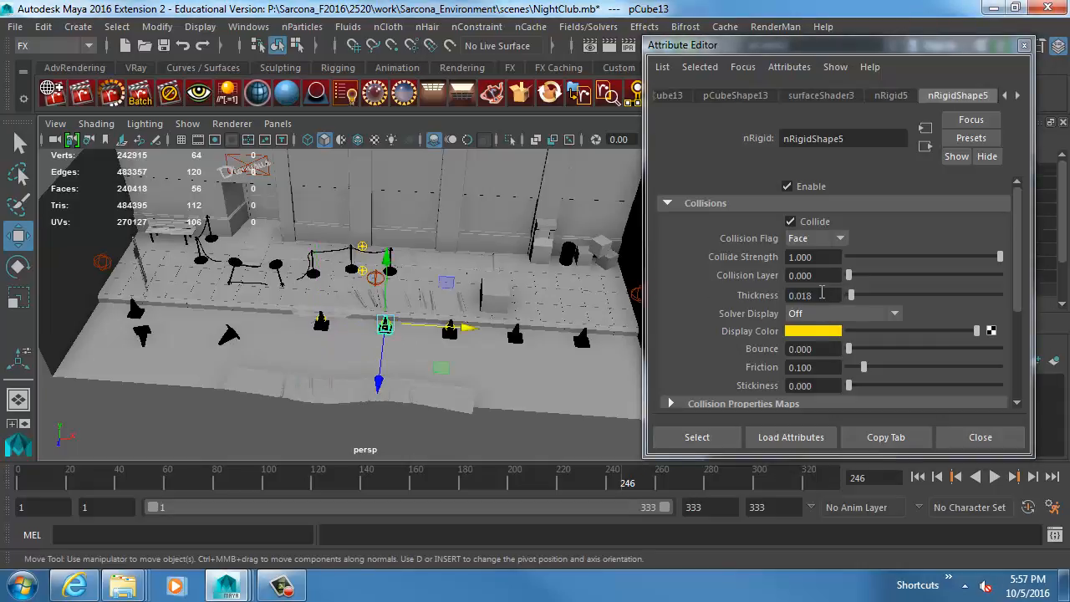
drag(821, 292, 749, 295)
text(.001)
key(Return)
Continue simulating the cloth plane to frame 268, checking its contact with the cone from several angles.
alt+right_drag(289, 334, 578, 333)
alt+drag(578, 332, 489, 310)
alt+right_drag(490, 310, 459, 331)
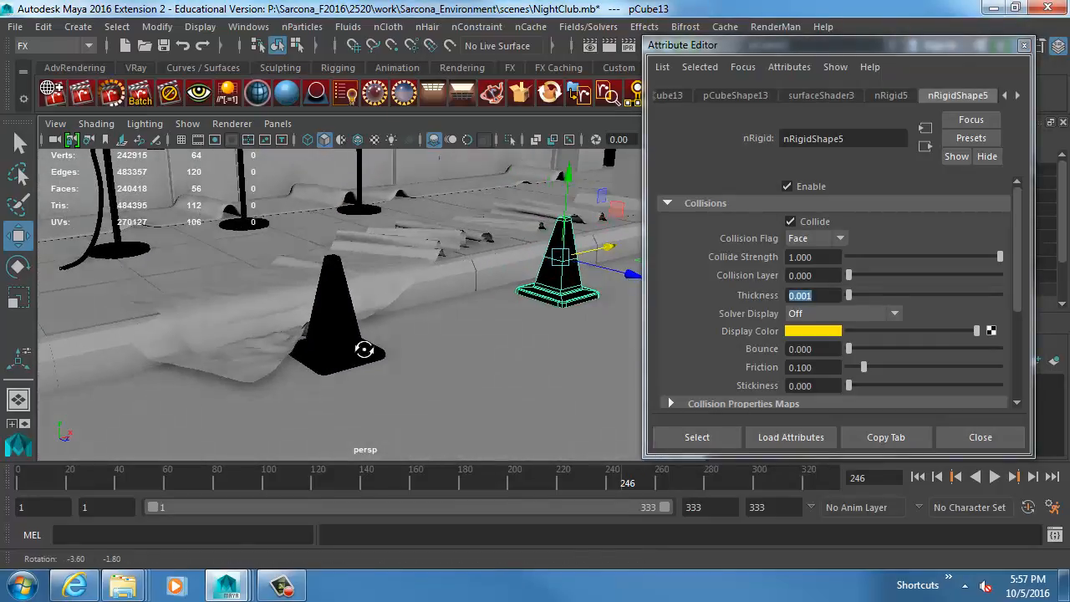
alt+drag(363, 349, 377, 342)
alt+right_drag(377, 342, 480, 342)
alt+drag(480, 342, 439, 337)
key(alt+v)
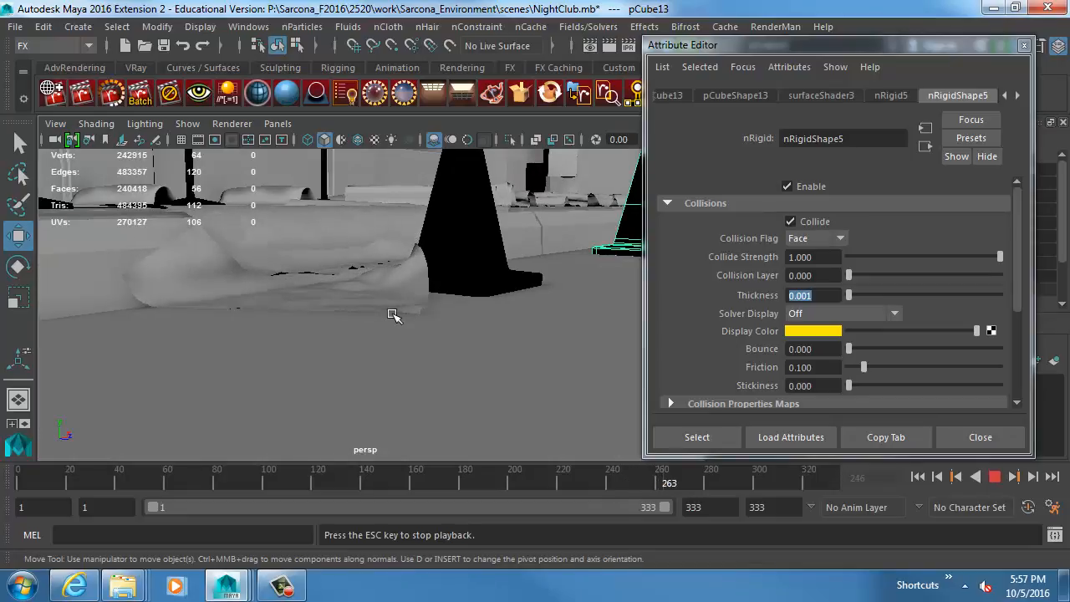
key(Escape)
Duplicate the draped cloth plane as a second carpet copy and rewind the timeline to frame 1.
alt+drag(525, 308, 432, 337)
alt+middle_drag(373, 327, 440, 345)
click(363, 340)
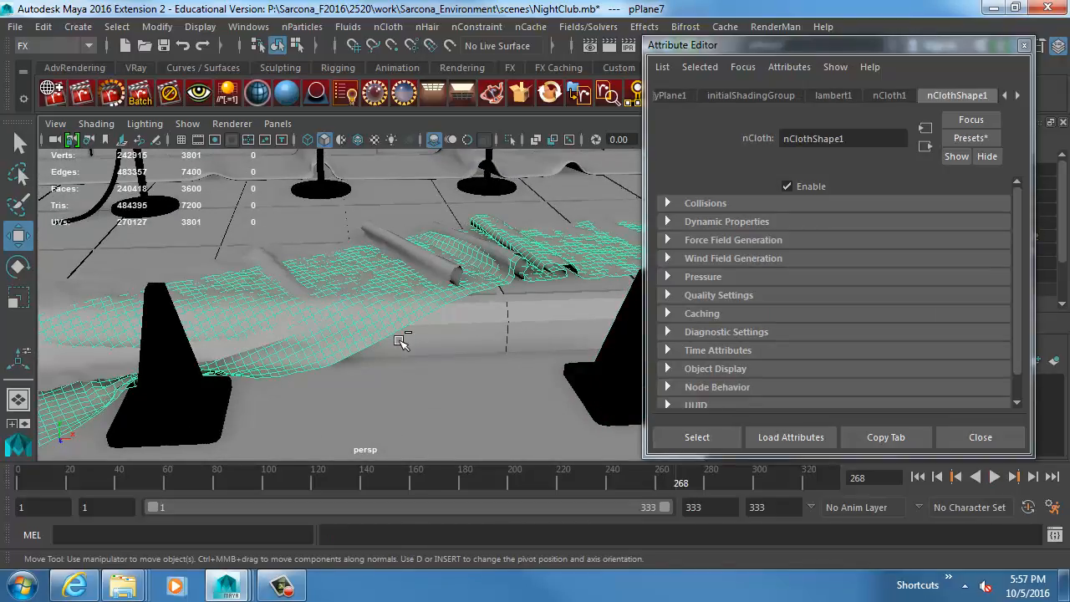
key(ctrl+d)
click(957, 441)
click(917, 470)
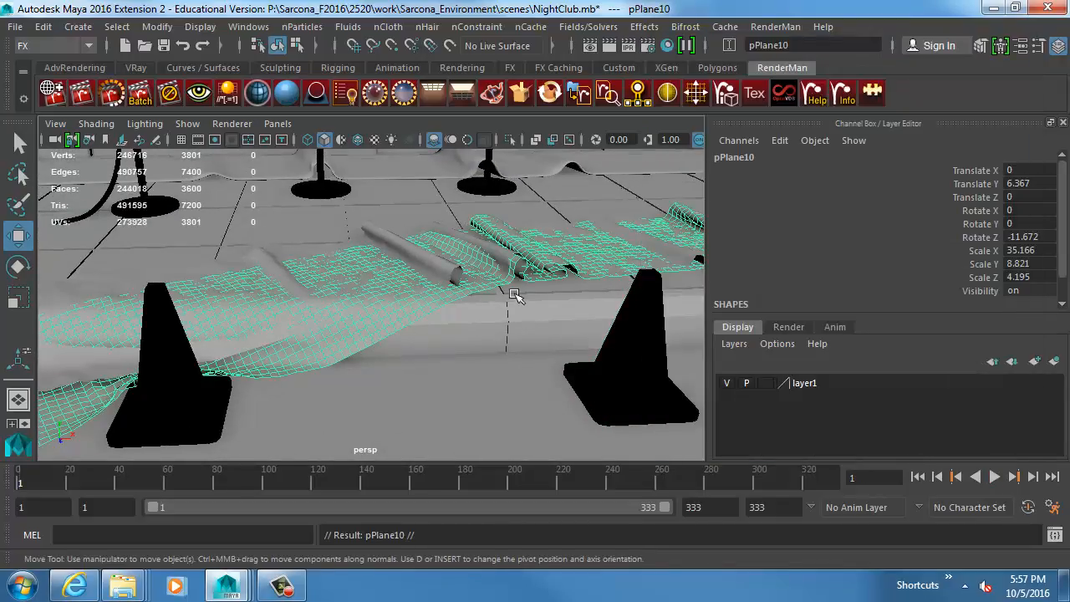
Delete the original simulated cloth plane, keeping the two duplicated carpet copies.
alt+right_drag(513, 296, 393, 255)
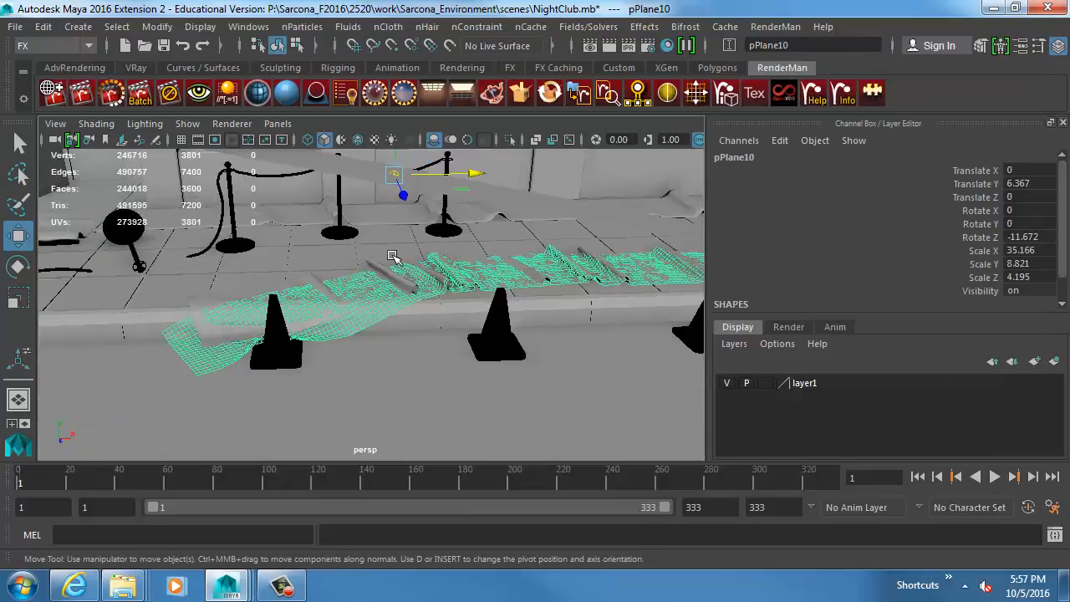
alt+drag(394, 256, 348, 248)
click(486, 222)
key(Delete)
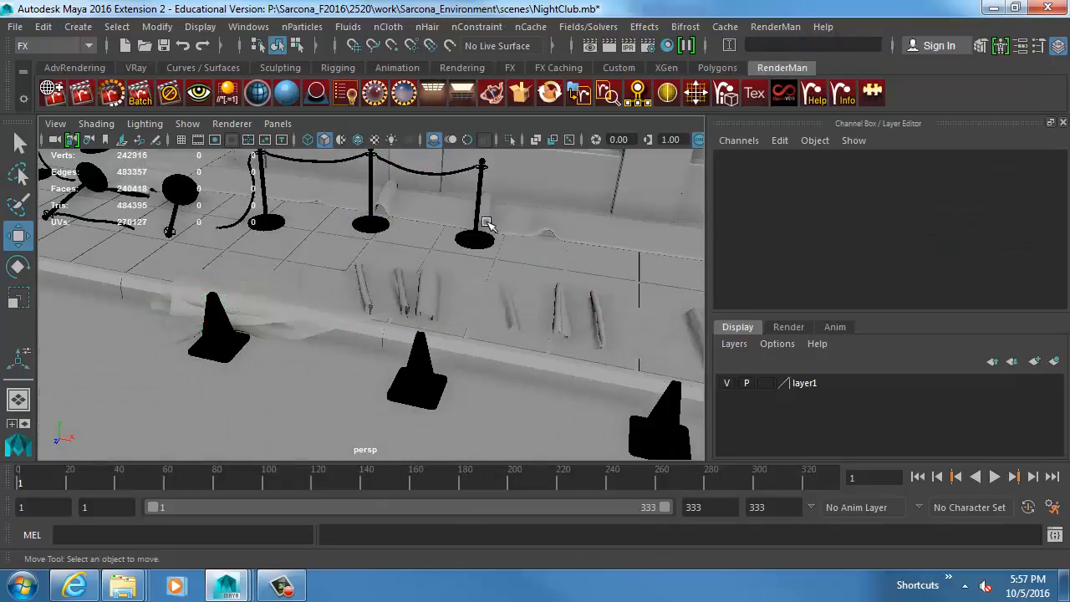
Slide the first carpet copy along the sidewalk to about -19 in X.
click(406, 287)
alt+drag(408, 287, 425, 314)
click(362, 306)
alt+drag(343, 335, 479, 294)
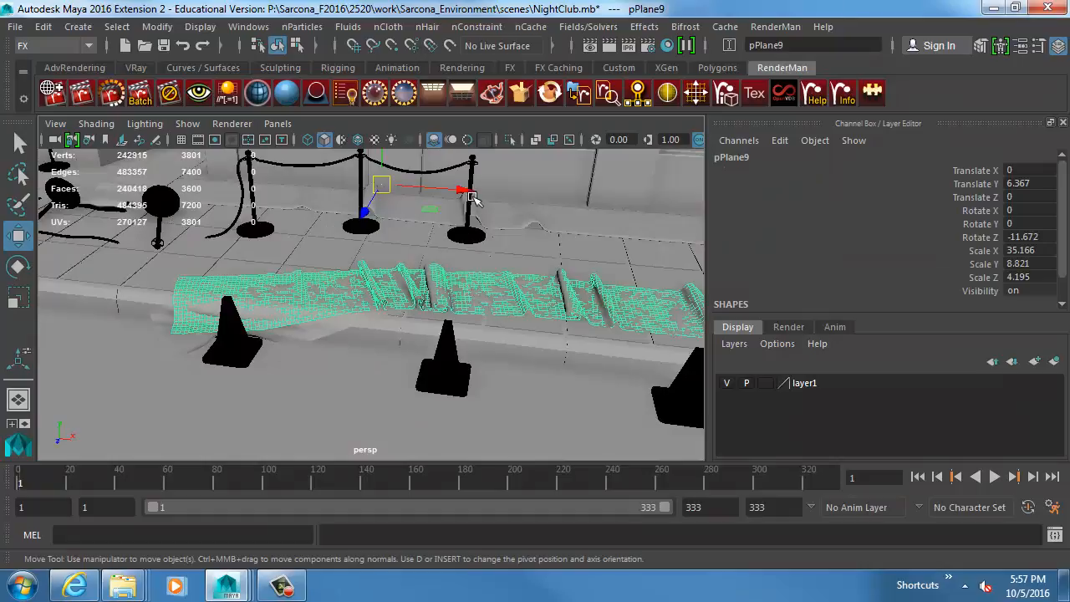
drag(472, 197, 122, 202)
alt+right_drag(512, 313, 440, 295)
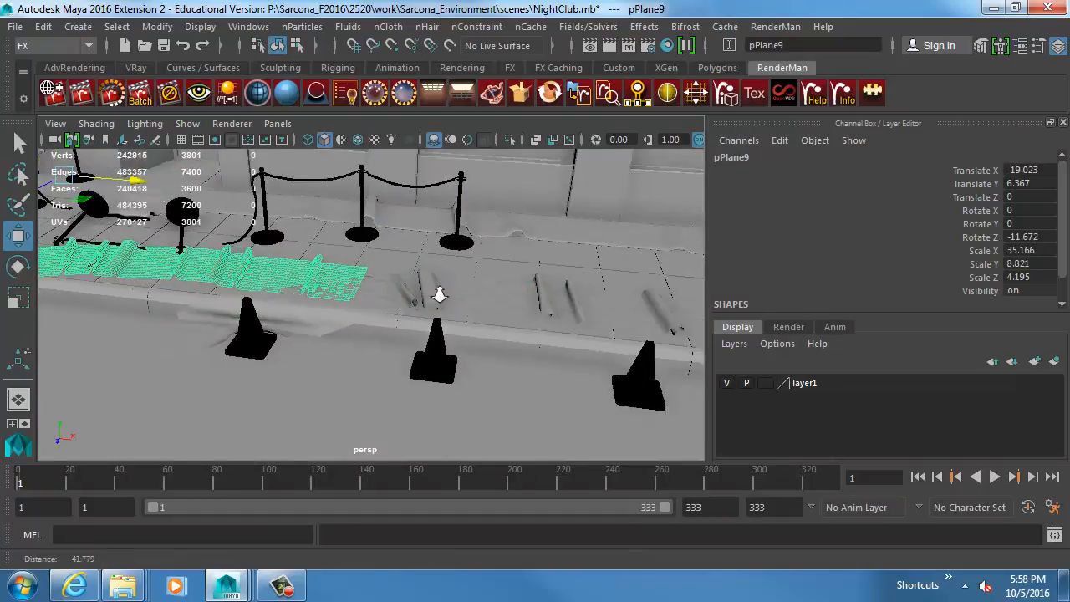
Delete the box standing on the sidewalk and slide the first carpet copy to about -25.2 in X.
scroll(441, 294, down, 3)
click(545, 318)
click(363, 310)
click(276, 320)
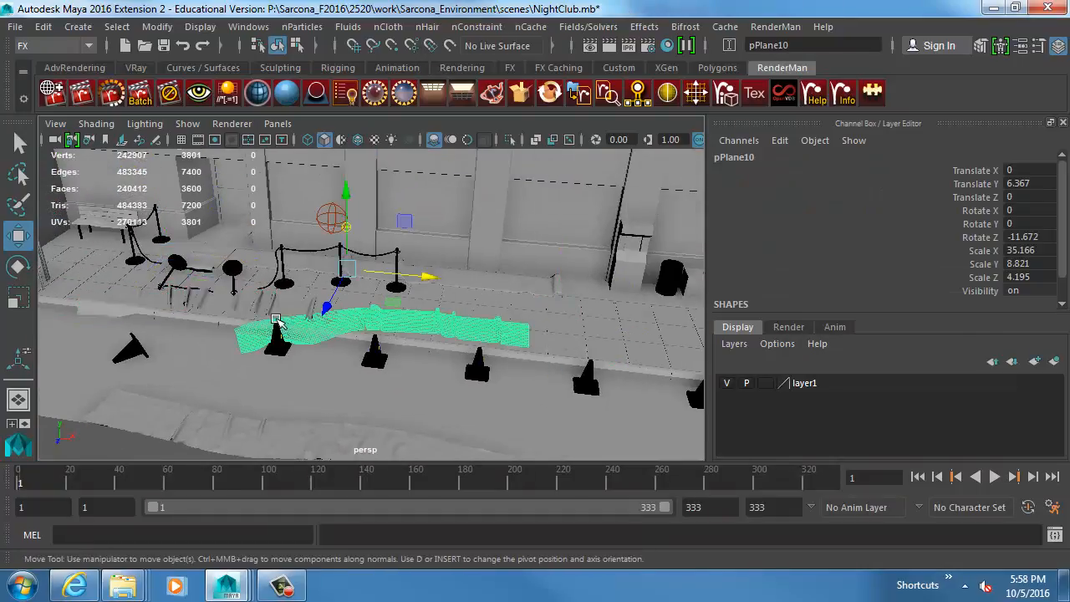
click(281, 308)
drag(244, 261, 188, 263)
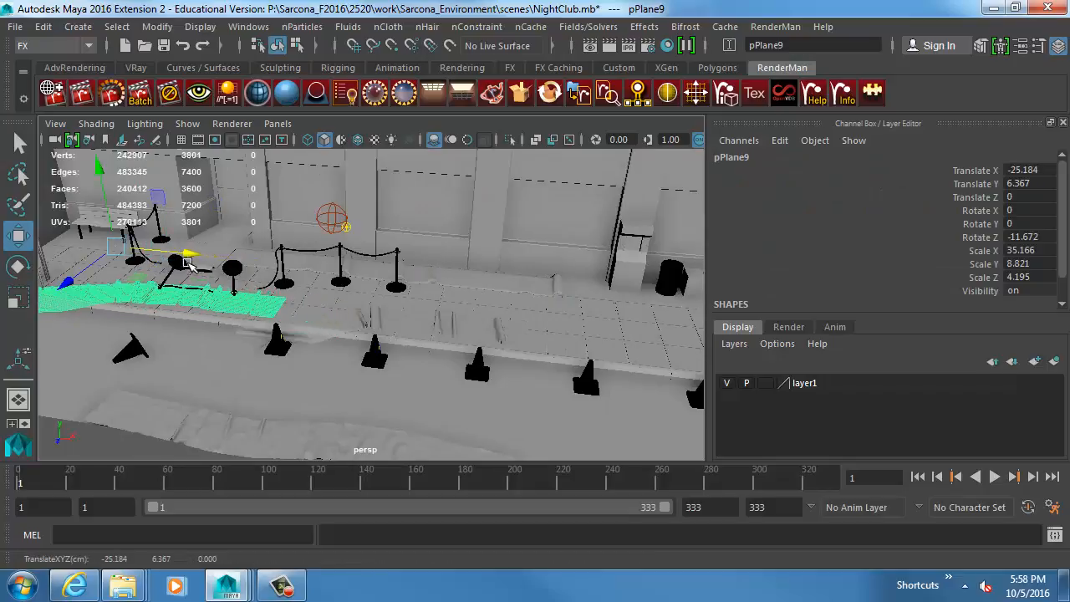
Select the second carpet copy, inspect it around the cones and test playback briefly before rewinding to frame 1.
click(428, 304)
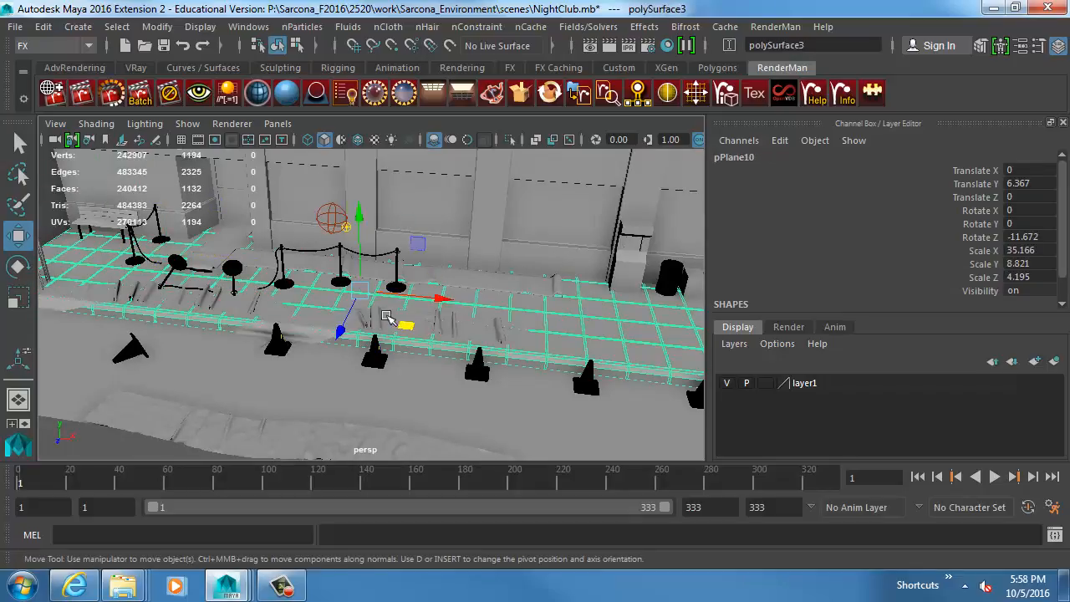
click(386, 316)
alt+drag(328, 332, 397, 336)
scroll(432, 325, up, 3)
key(alt+v)
key(Escape)
click(917, 476)
scroll(492, 331, up, 3)
alt+middle_drag(396, 337, 533, 304)
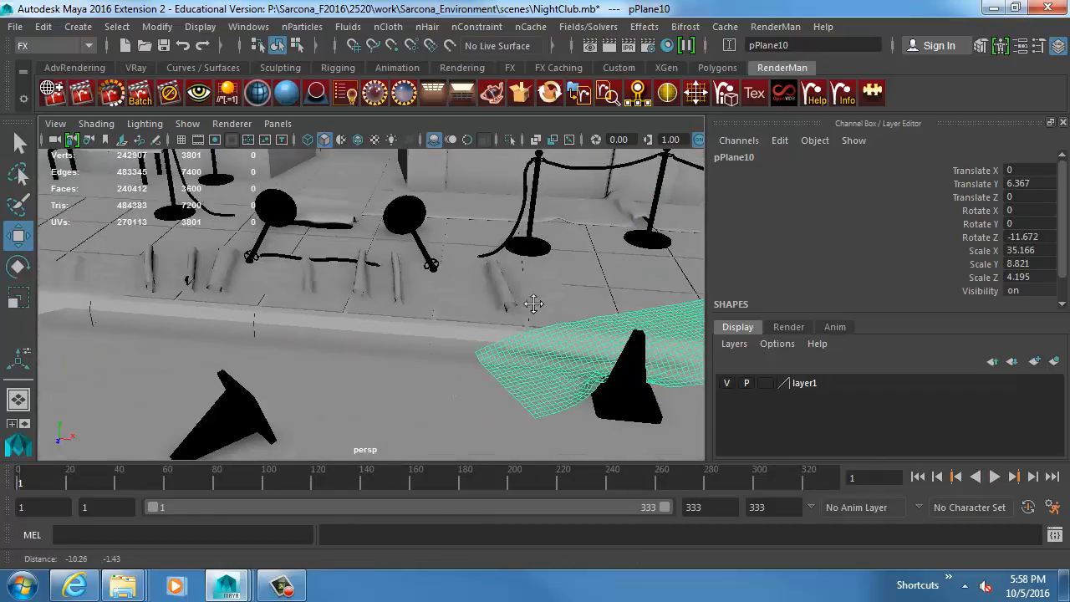
Extrude all faces of the first carpet copy slightly upward to give it thickness, and return to object mode.
click(380, 288)
alt+drag(390, 298, 365, 266)
alt+middle_drag(311, 278, 365, 285)
alt+right_drag(365, 284, 518, 307)
alt+drag(518, 308, 389, 298)
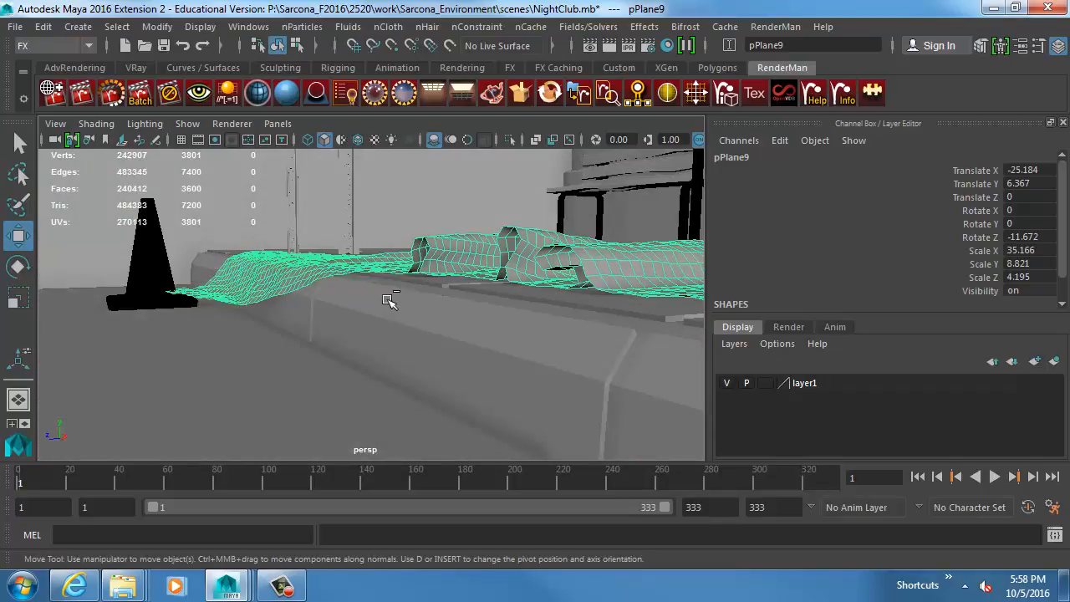
key(ctrl+e)
drag(170, 242, 166, 241)
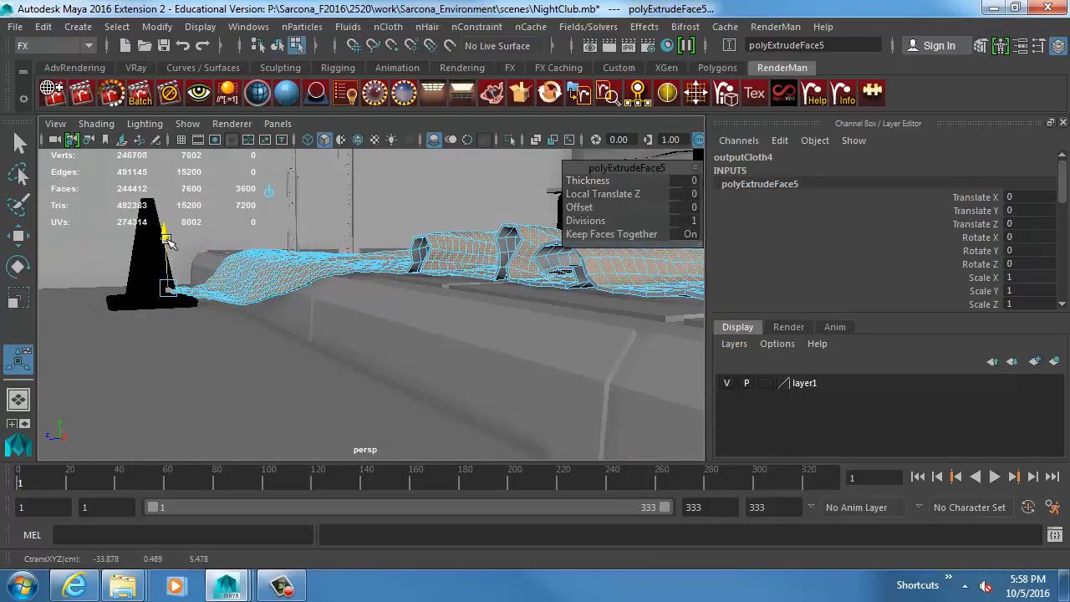
key(q)
key(F8)
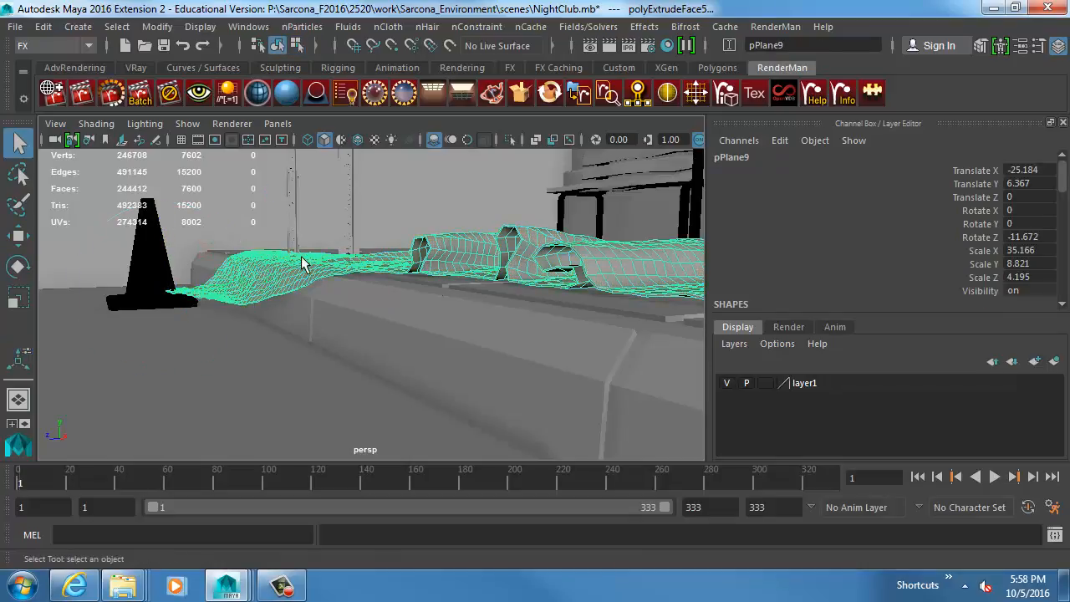
click(241, 226)
Move the thickened first carpet along the sidewalk to about -23.5 in X.
alt+drag(241, 227, 449, 301)
alt+middle_drag(449, 301, 432, 292)
alt+drag(433, 292, 455, 339)
key(w)
click(222, 303)
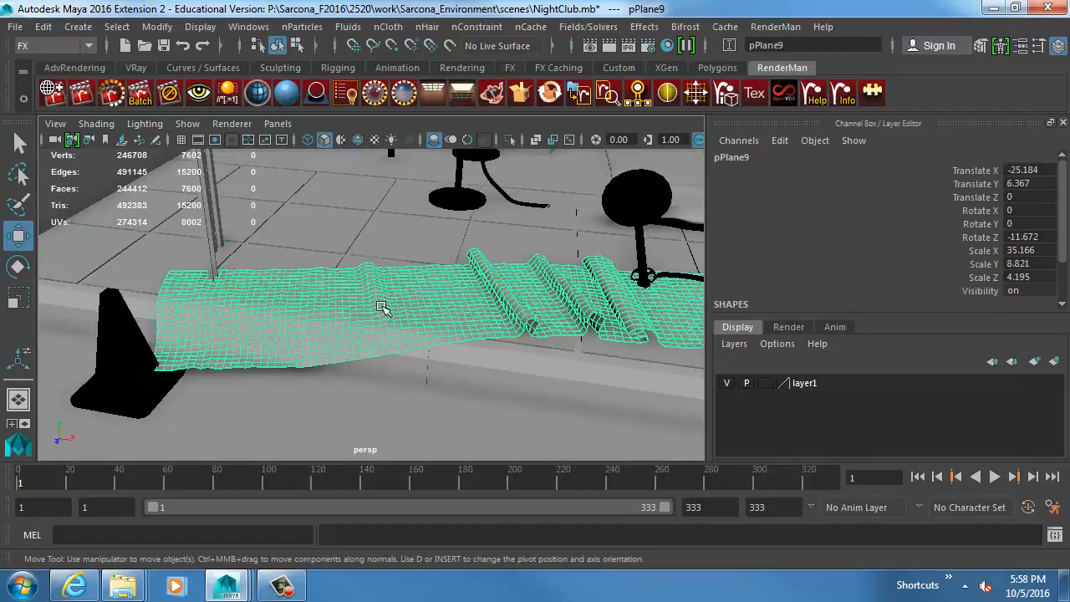
alt+drag(559, 333, 370, 329)
drag(437, 181, 481, 197)
alt+drag(571, 270, 462, 307)
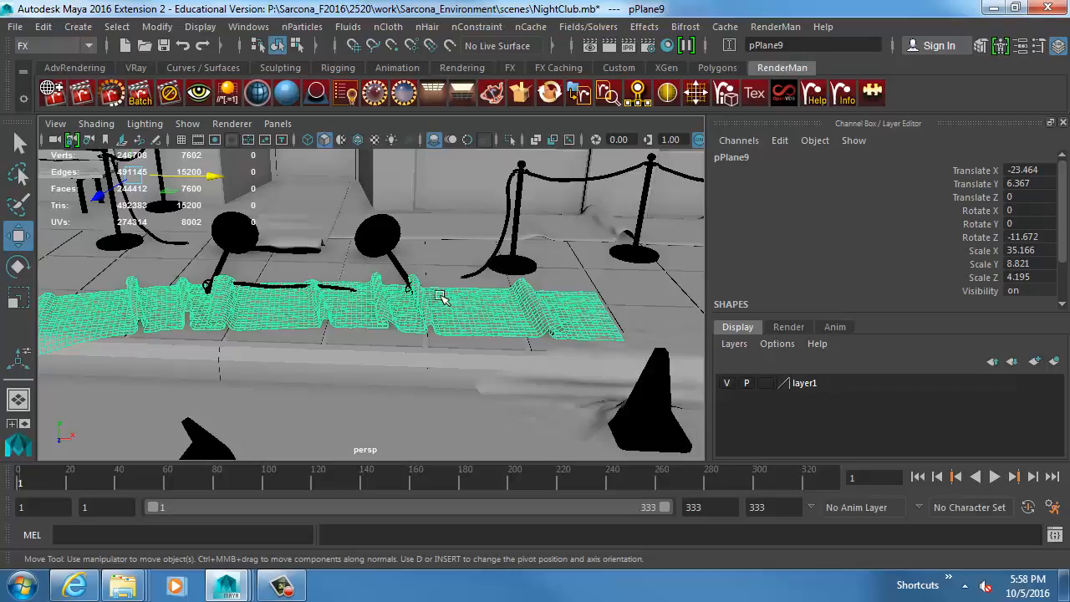
Extrude all faces of the second carpet copy slightly upward for thickness and return to object mode.
click(535, 403)
alt+middle_drag(535, 403, 295, 353)
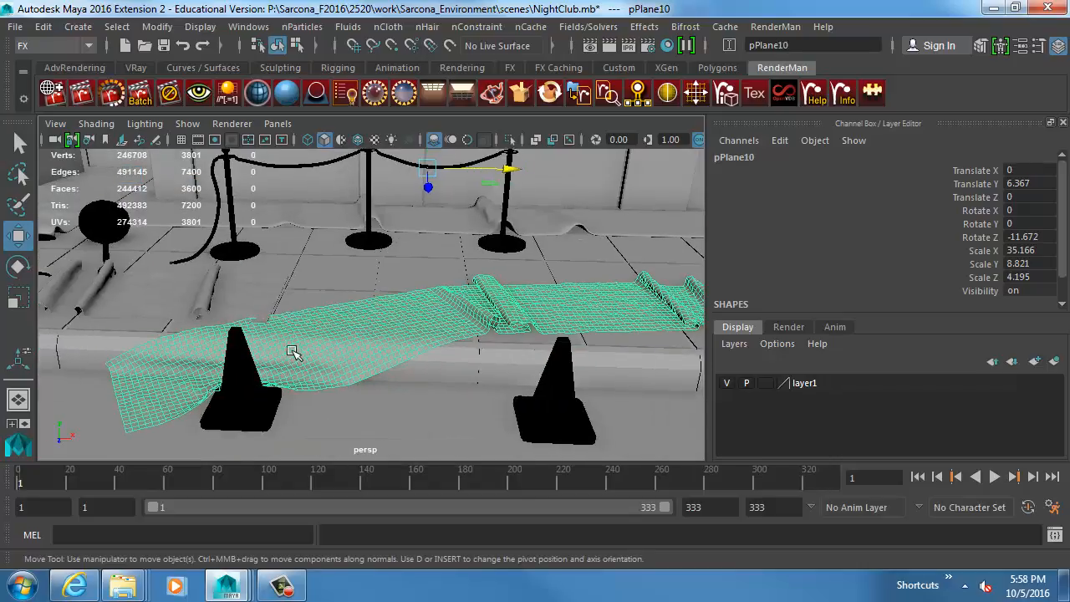
key(ctrl+e)
alt+drag(410, 310, 375, 305)
alt+right_drag(375, 306, 418, 351)
alt+middle_drag(418, 351, 508, 308)
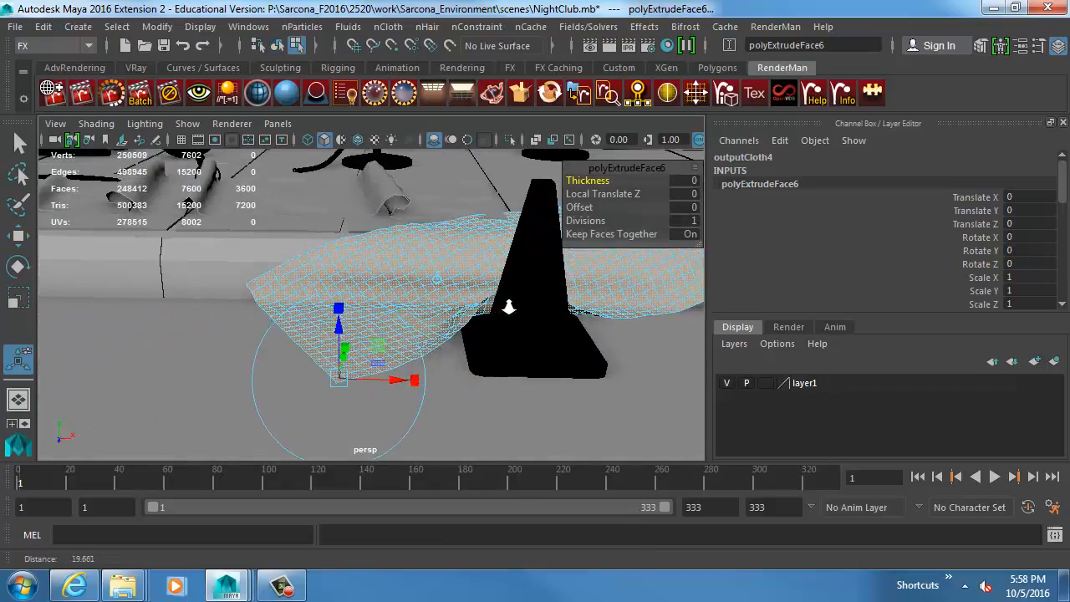
drag(337, 327, 335, 324)
key(w)
key(F8)
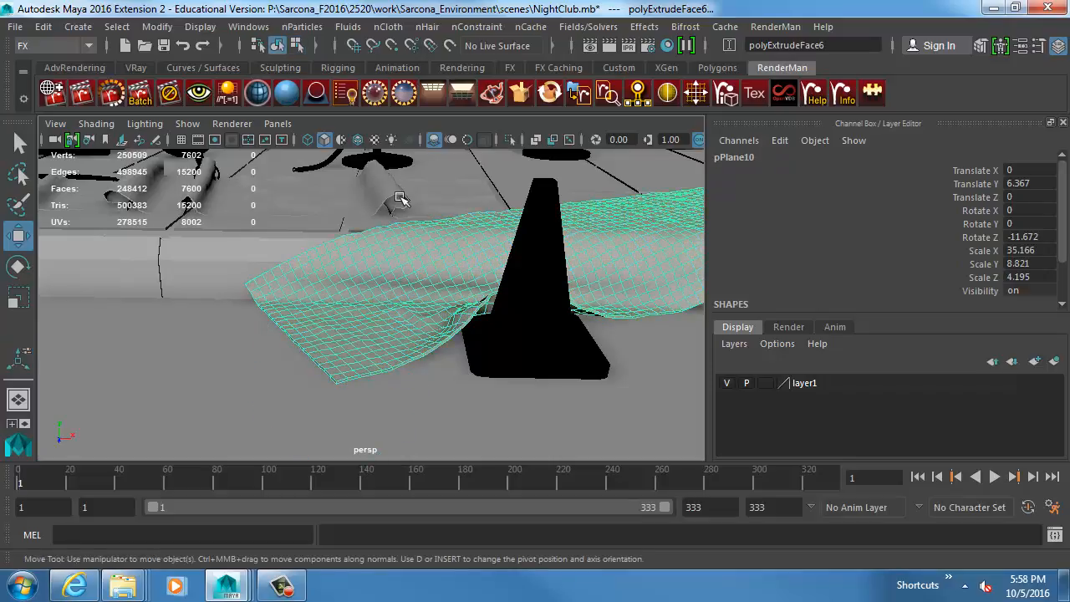
Open the second carpet's UVs in the UV Editor and place its window beside the perspective view.
click(240, 27)
click(301, 292)
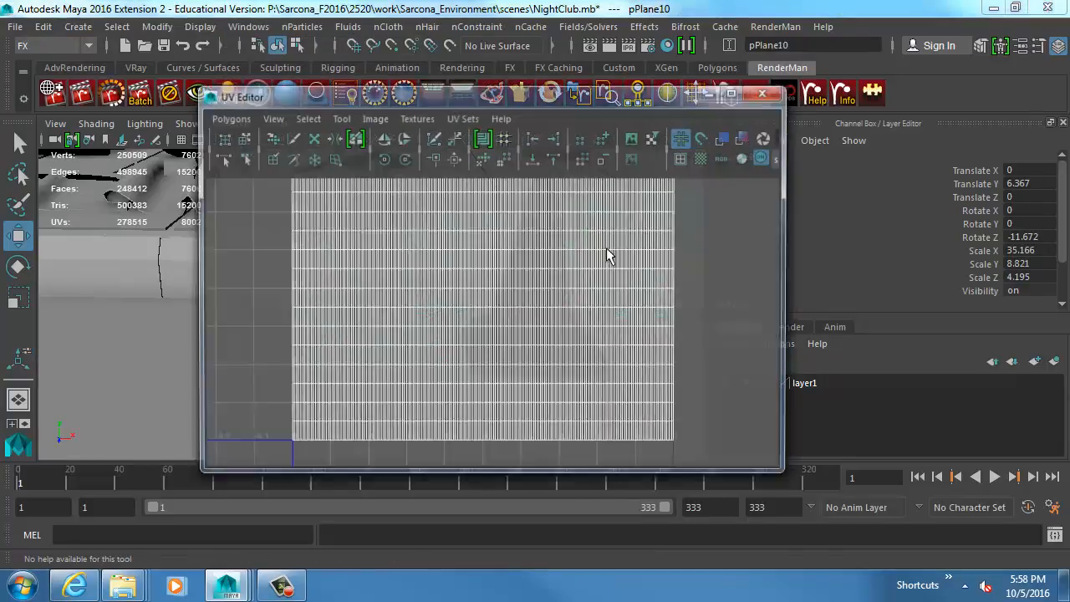
scroll(390, 257, down, 3)
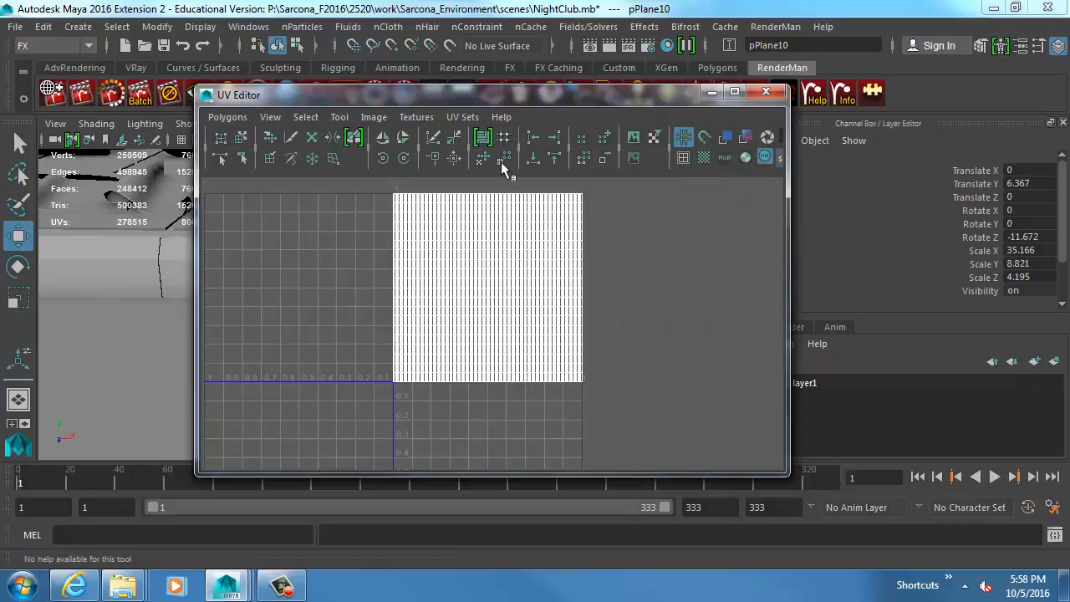
drag(482, 94, 879, 109)
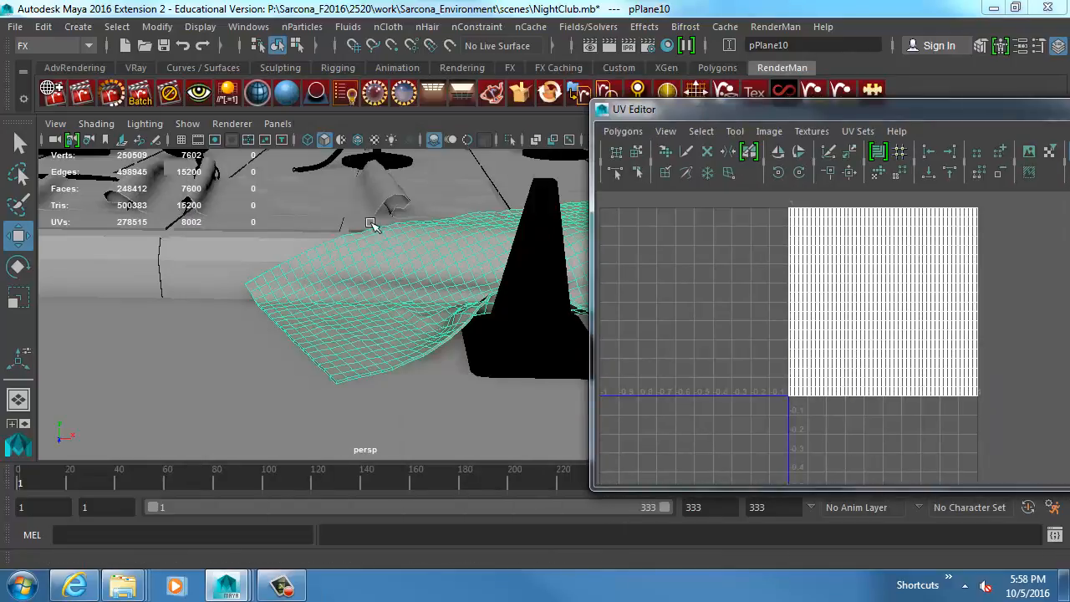
Assign the existing material surfaceShader3 to both thickened carpets and show textures in the perspective view.
click(253, 207)
key(space)
click(172, 354)
mouse_move(280, 203)
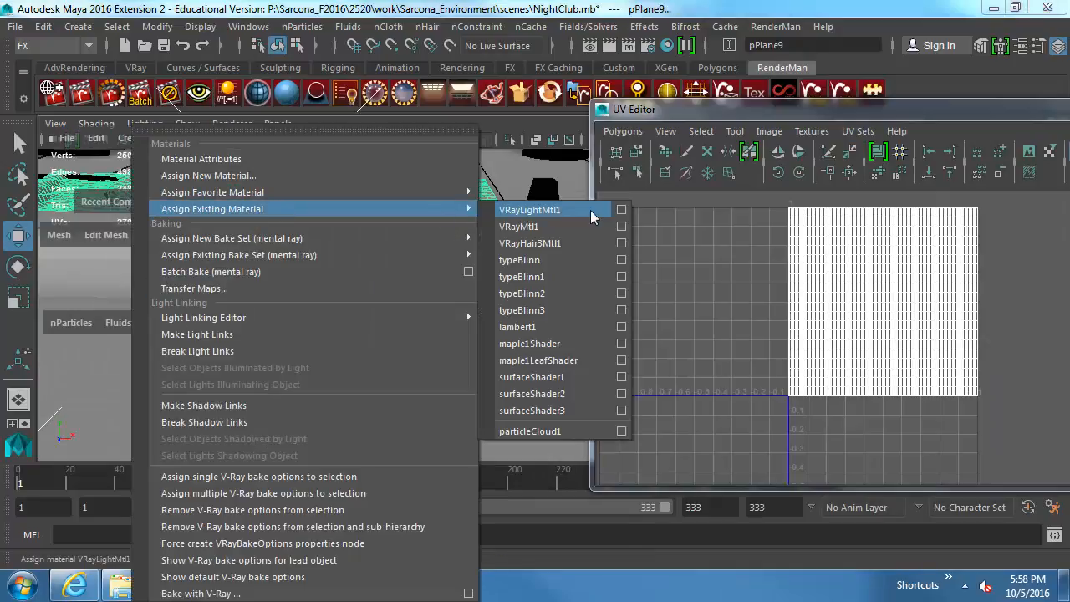
click(559, 410)
key(6)
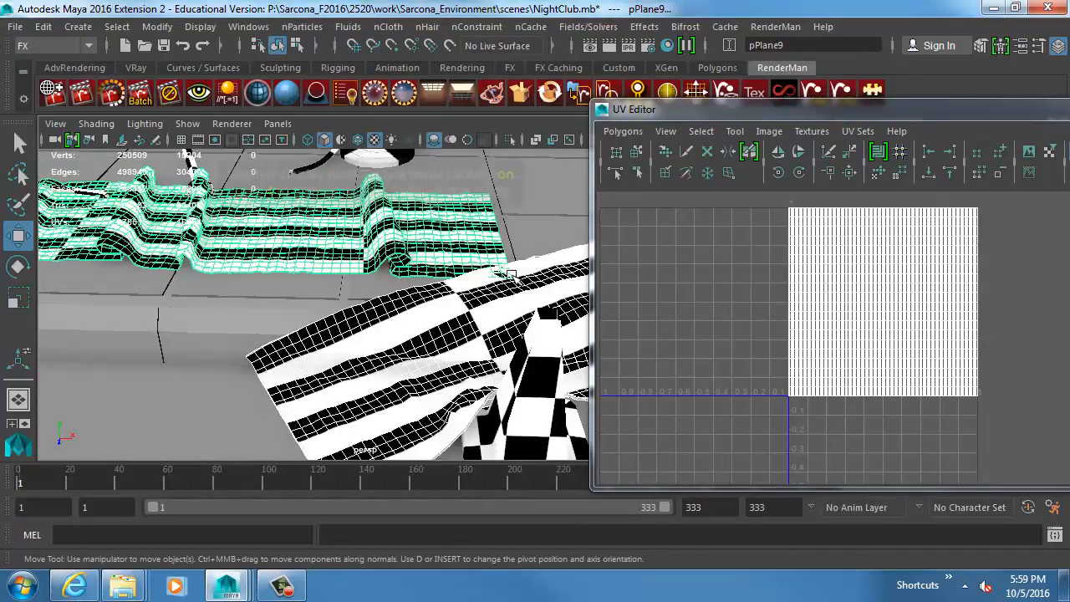
Stretch the UVs of both carpets horizontally and shrink them uniformly to about 0.9 by 0.1 for larger, squarer checkers.
key(f)
right_drag(822, 274, 765, 245)
key(r)
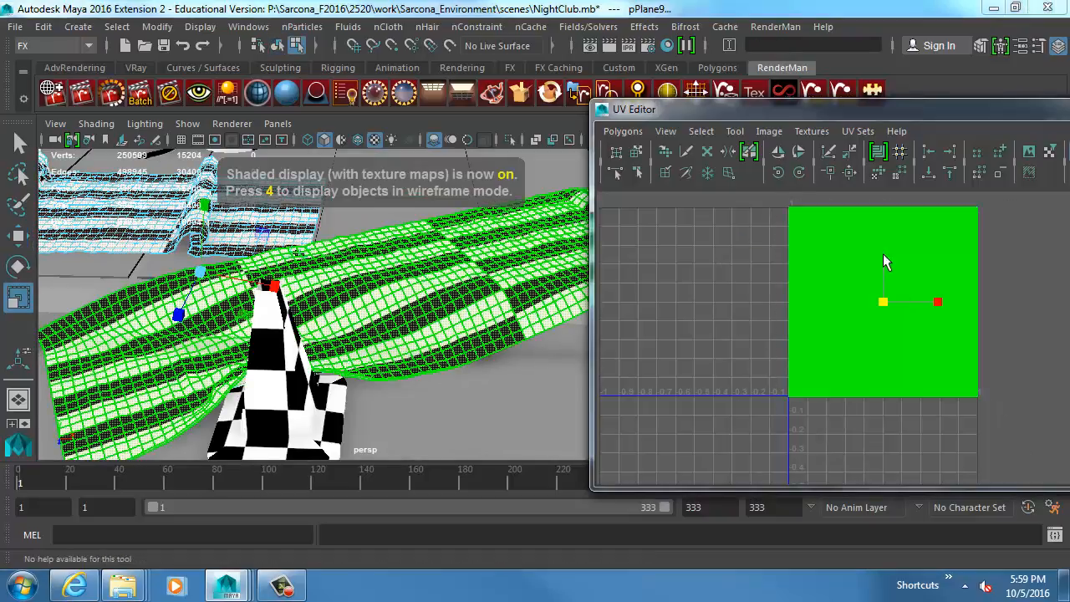
drag(886, 255, 886, 134)
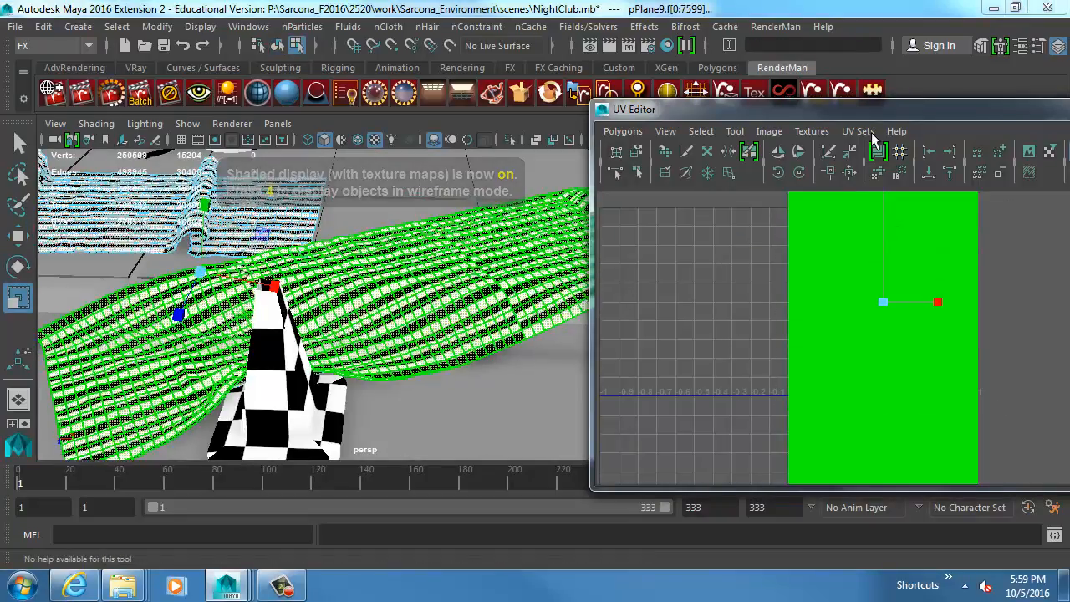
key(ctrl+z)
drag(940, 309, 769, 394)
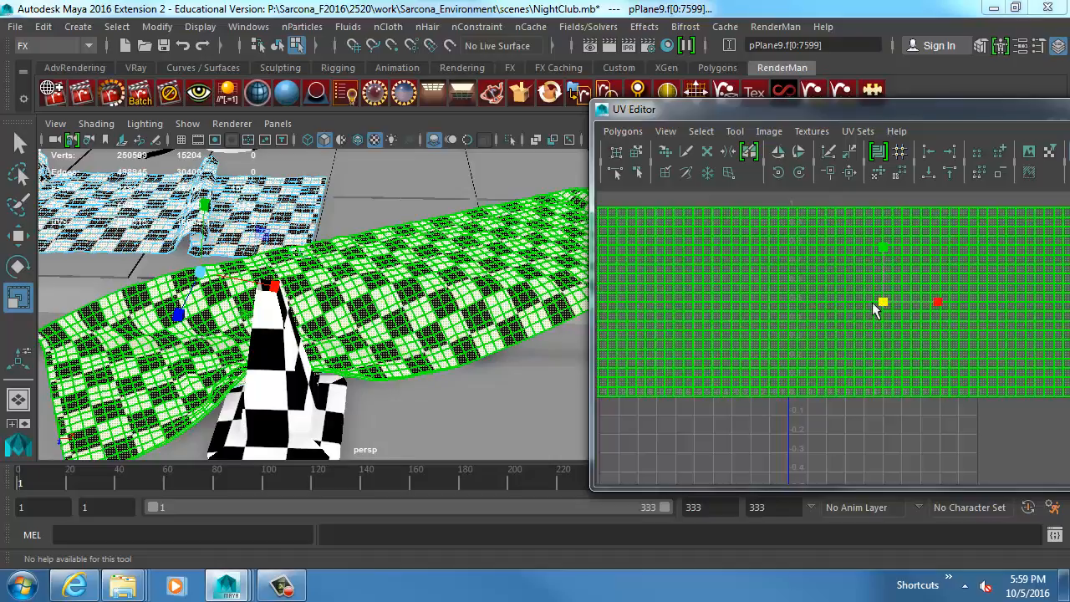
drag(873, 302, 831, 308)
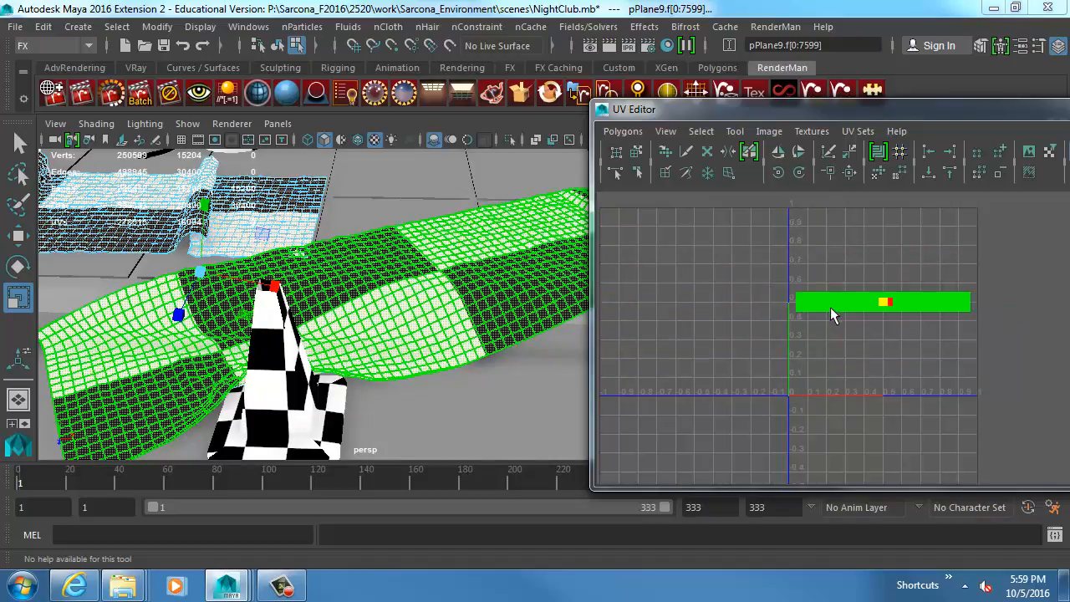
Slide the carpets' UVs vertically to split the checker pattern along the runners, close the UV Editor and return to object mode.
key(w)
drag(884, 250, 885, 289)
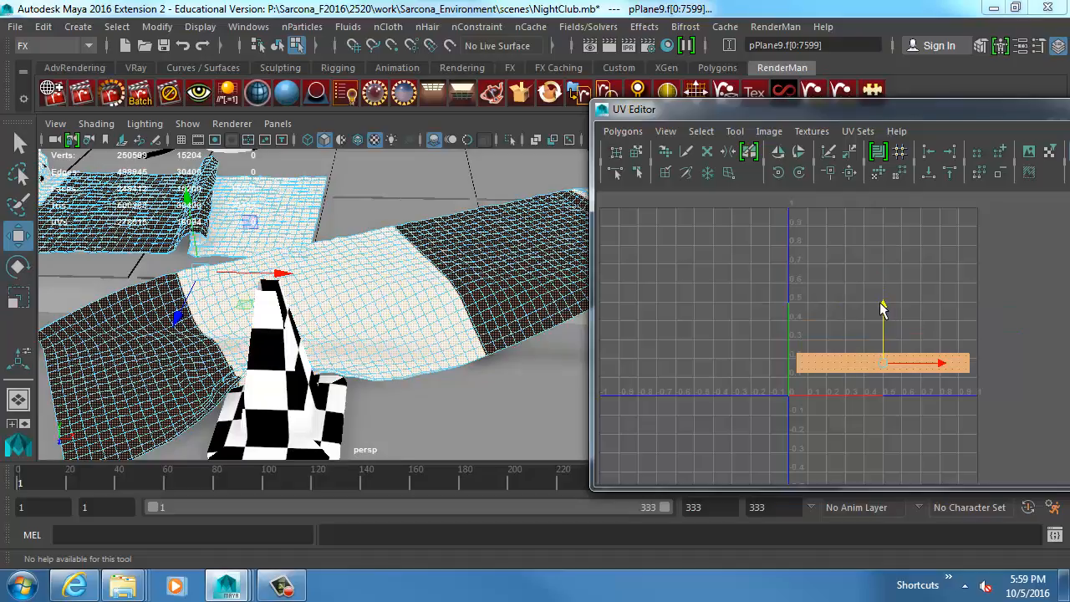
drag(882, 309, 880, 290)
click(622, 132)
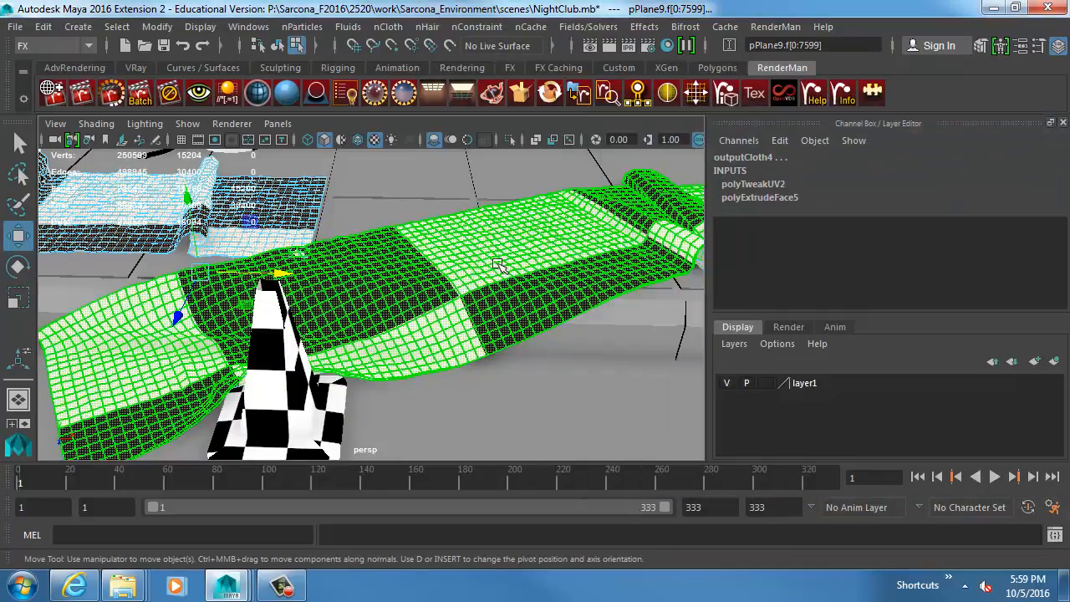
alt+drag(266, 258, 376, 265)
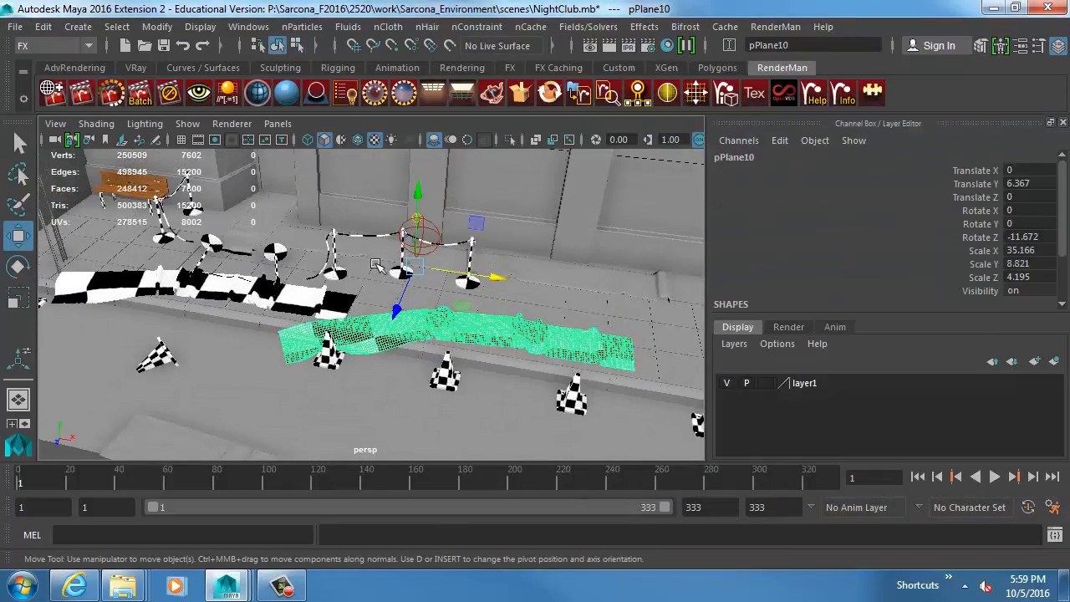
Duplicate the upright stanchion post at the loose rope end and move the copy to about 2.74 in X and 2.3 in Z.
click(339, 245)
key(f)
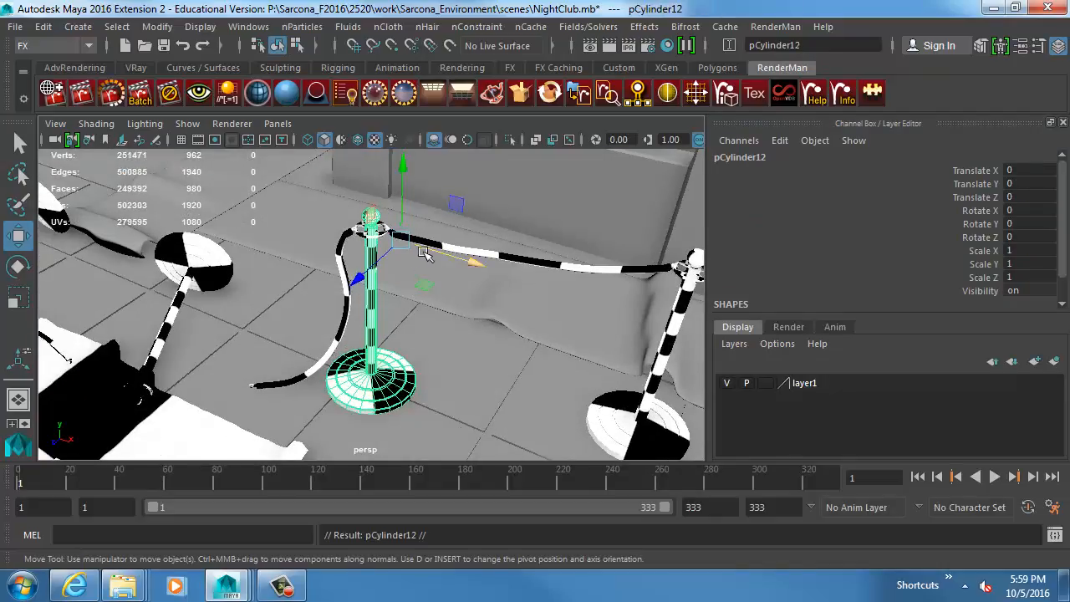
drag(424, 254, 409, 349)
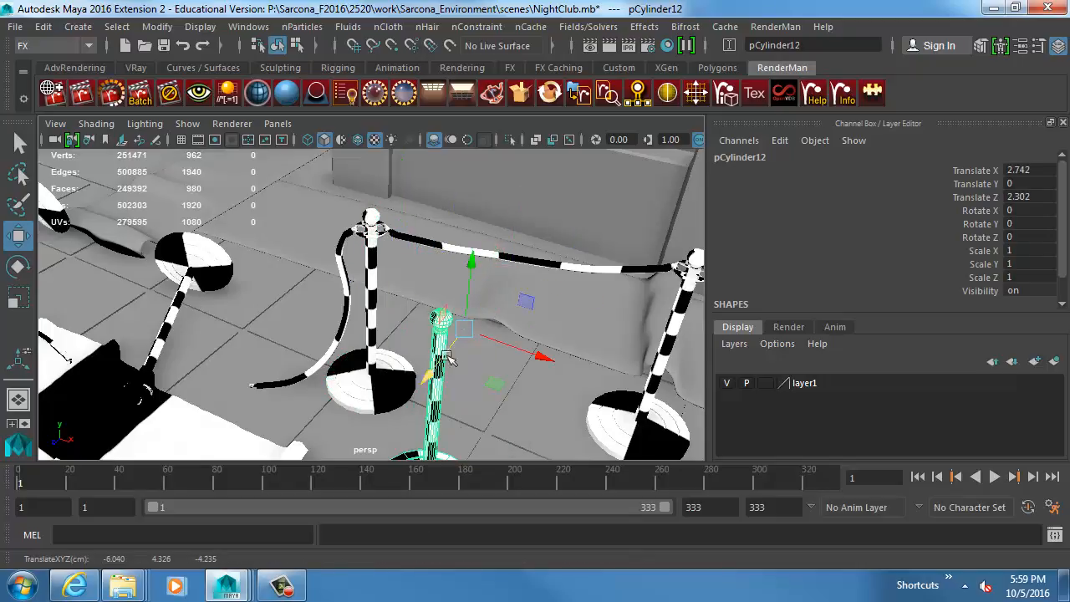
alt+middle_drag(458, 362, 429, 267)
alt+right_drag(430, 267, 623, 308)
alt+middle_drag(506, 276, 470, 286)
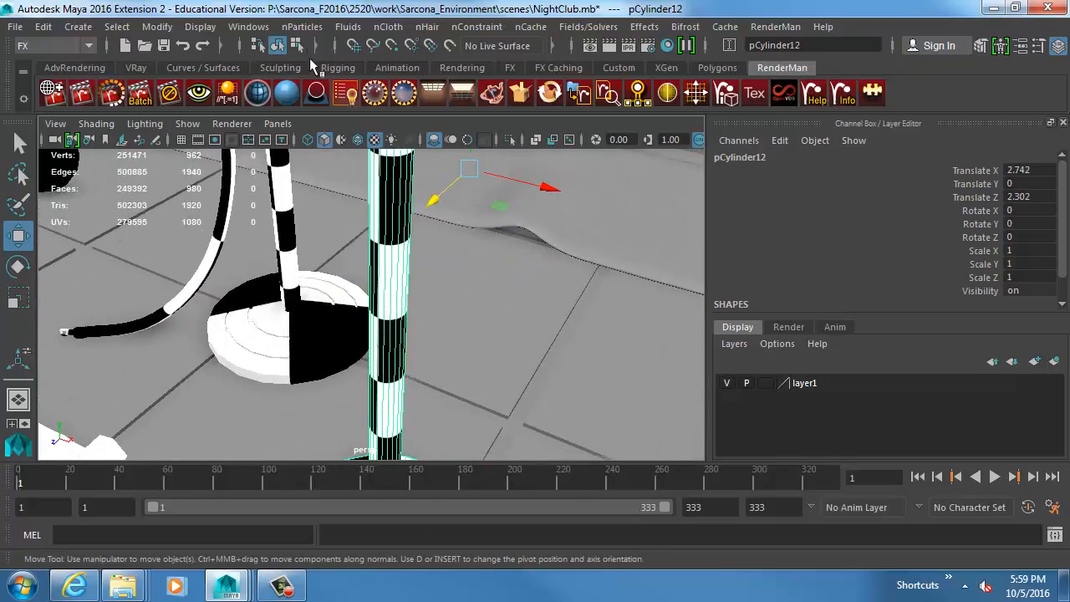
Smooth the duplicated stanchion post's mesh with one division.
key(space)
click(141, 189)
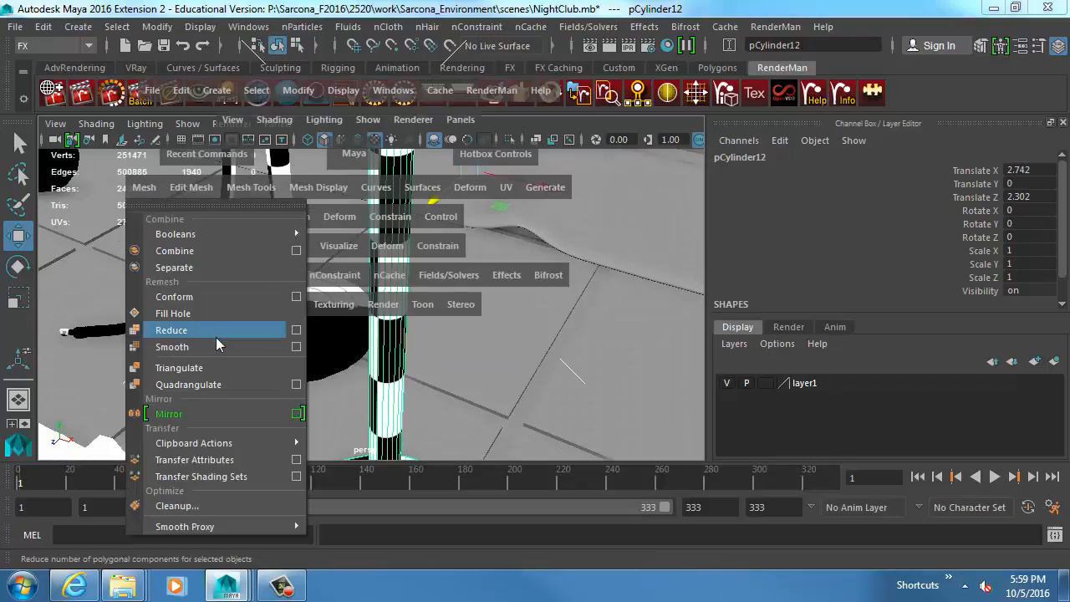
click(205, 345)
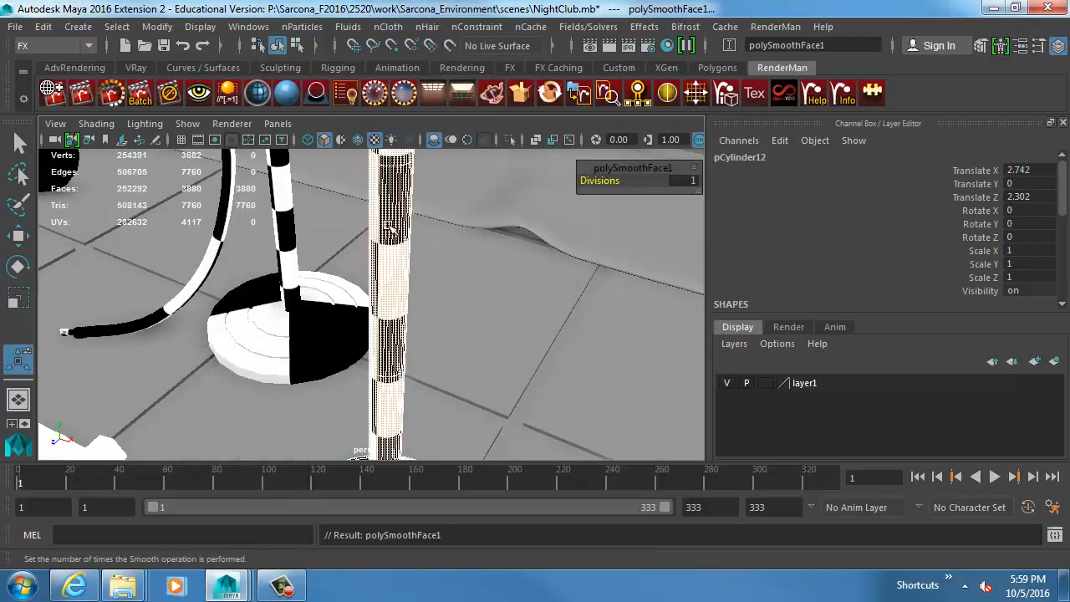
right_drag(389, 225, 417, 203)
alt+middle_drag(413, 266, 385, 298)
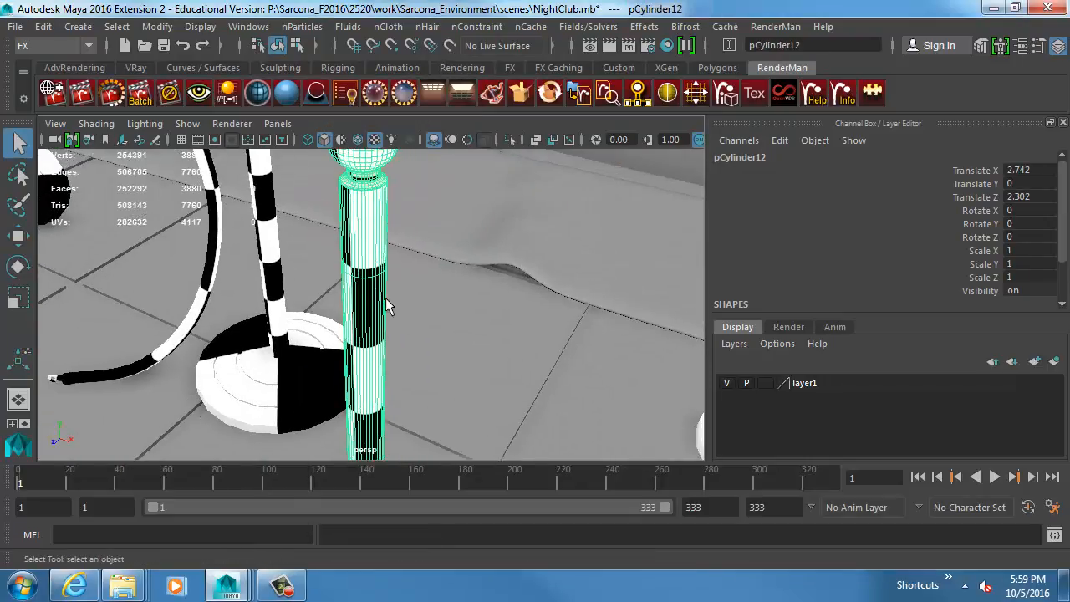
Insert a series of horizontal edge loops along the full length of the duplicated post's shaft.
shift+right_drag(370, 195, 289, 225)
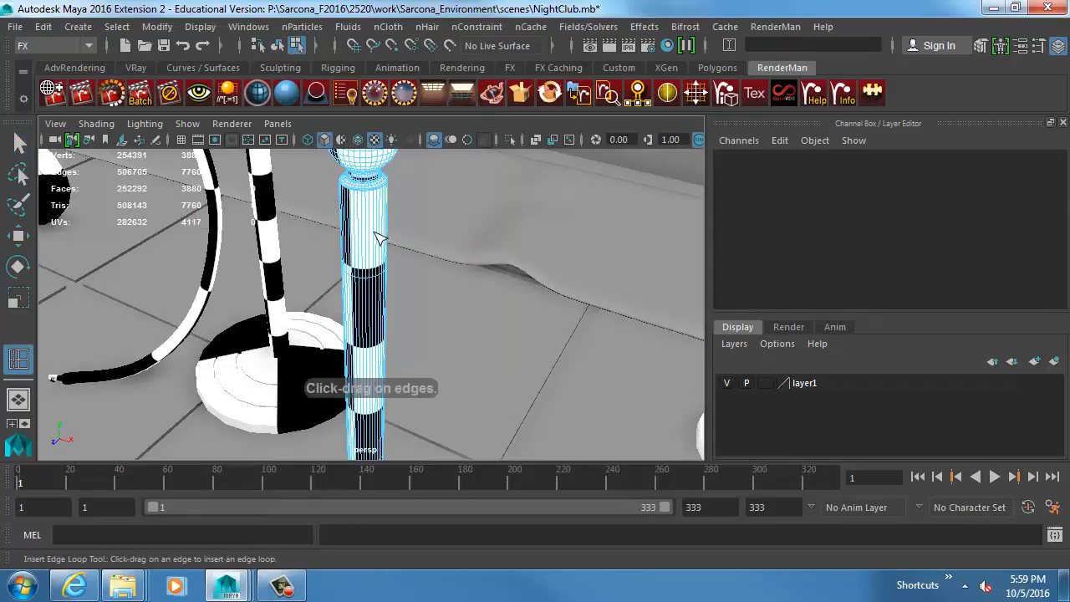
click(377, 235)
click(380, 271)
click(380, 300)
click(379, 323)
click(376, 369)
click(371, 414)
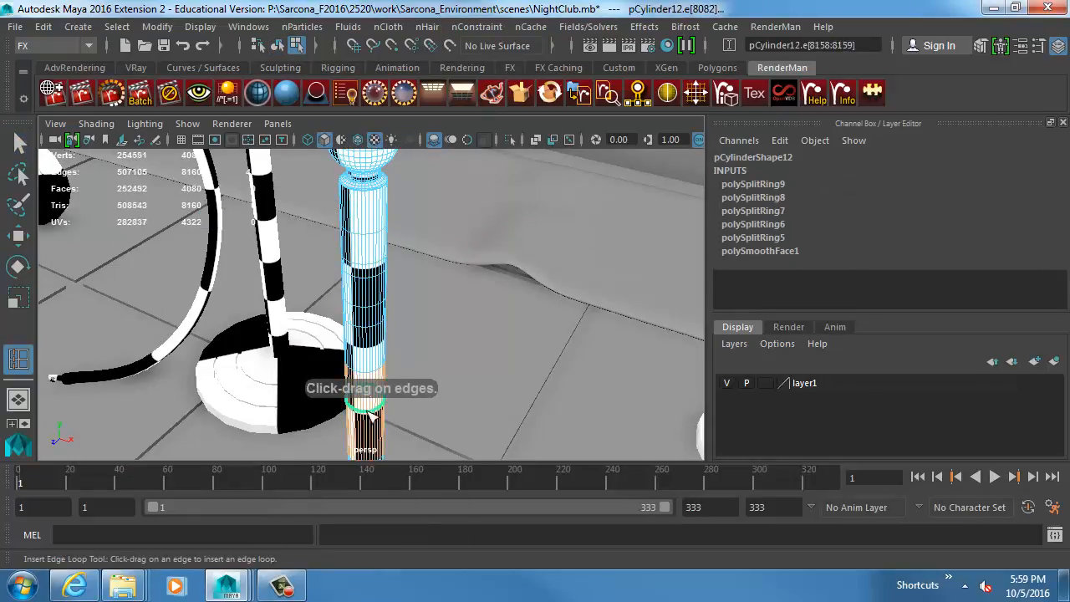
alt+middle_drag(378, 418, 389, 252)
click(389, 254)
click(387, 307)
click(386, 327)
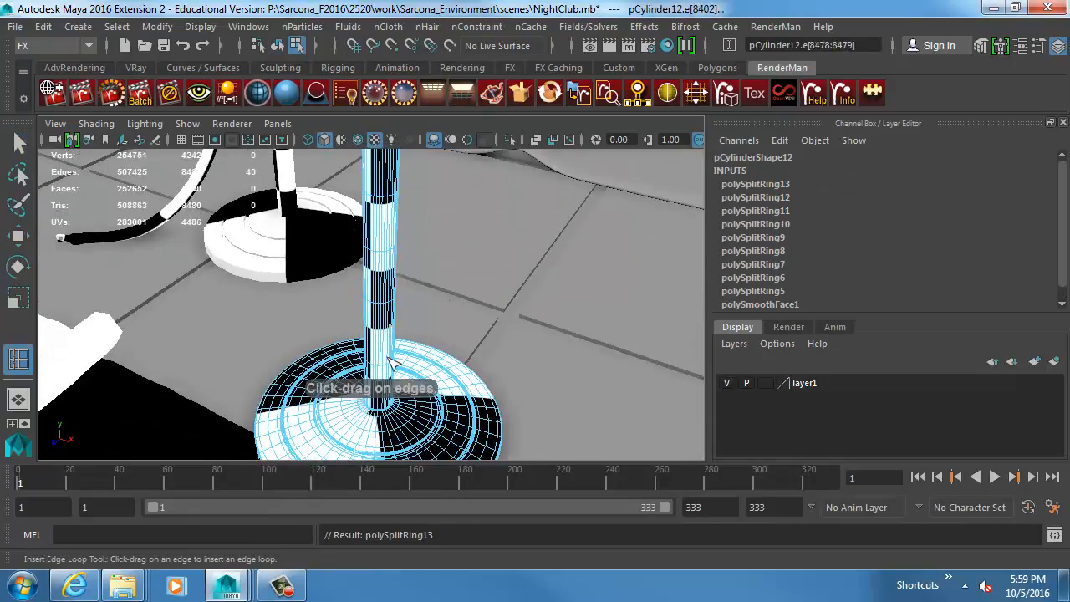
click(391, 360)
click(385, 382)
Return the post copy to object mode and lift it above the sidewalk to about 0.9 in Y.
alt+right_drag(456, 372, 470, 257)
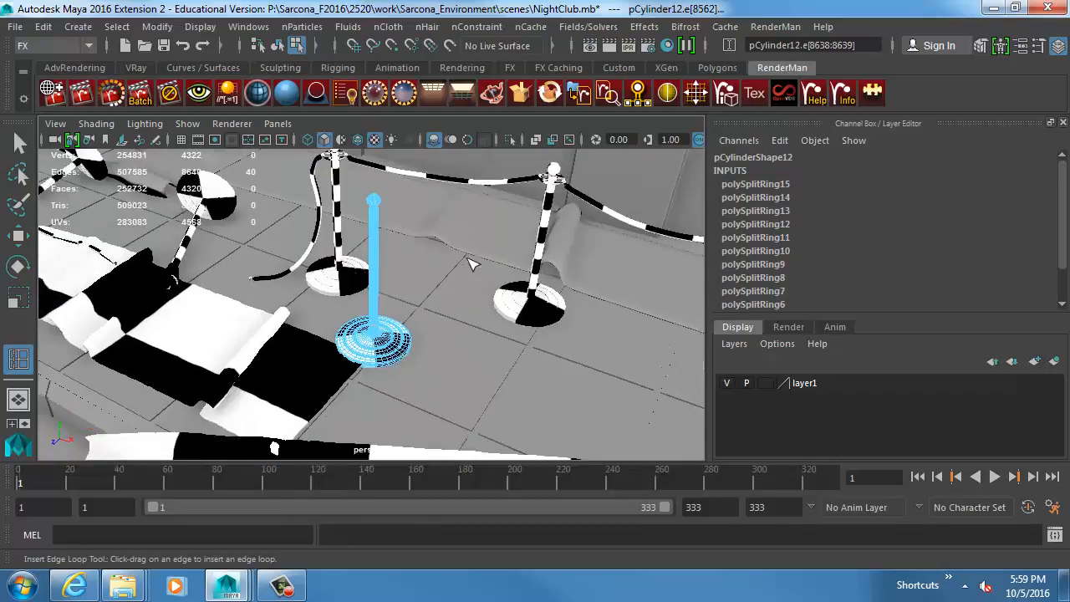
alt+middle_drag(470, 258, 449, 288)
key(w)
right_drag(354, 247, 364, 232)
click(341, 231)
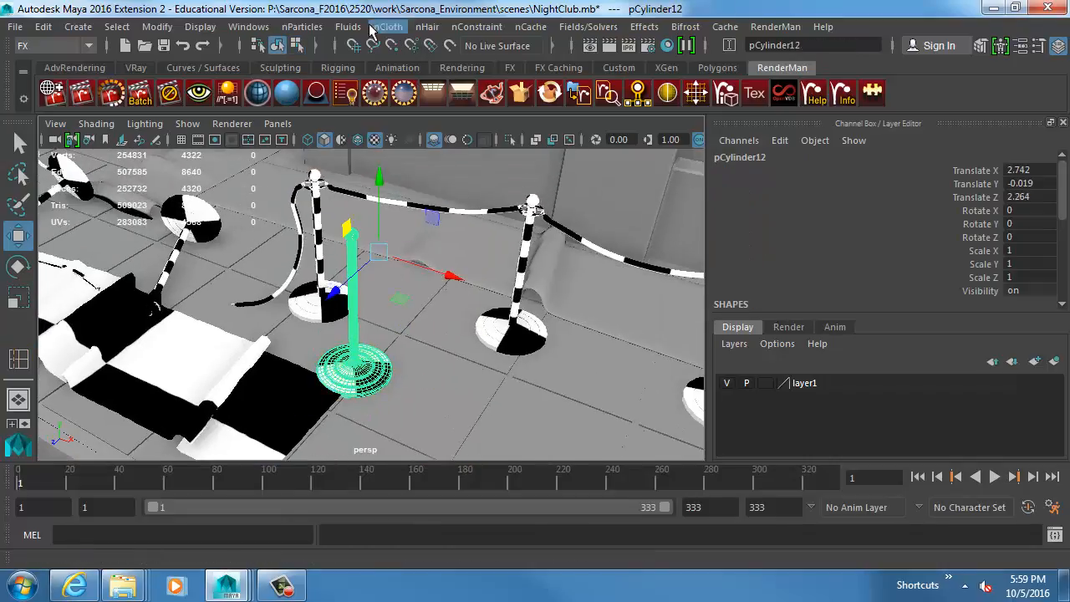
middle_drag(363, 221, 370, 146)
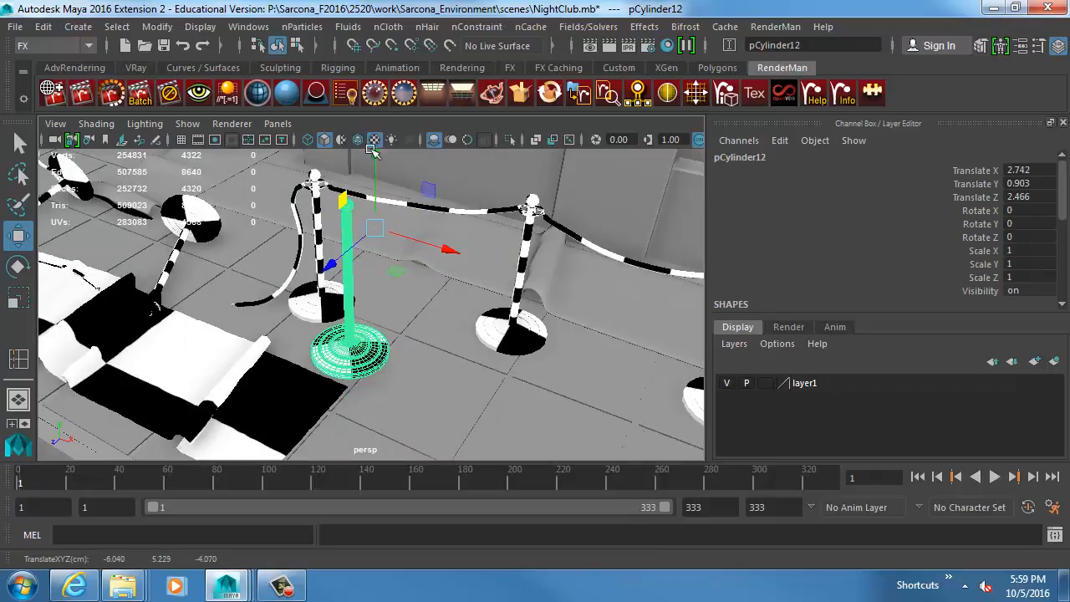
Convert the raised post copy to nCloth, play its simulation and rewind to the start frame.
click(381, 31)
click(441, 84)
alt+drag(443, 209, 448, 270)
key(alt+v)
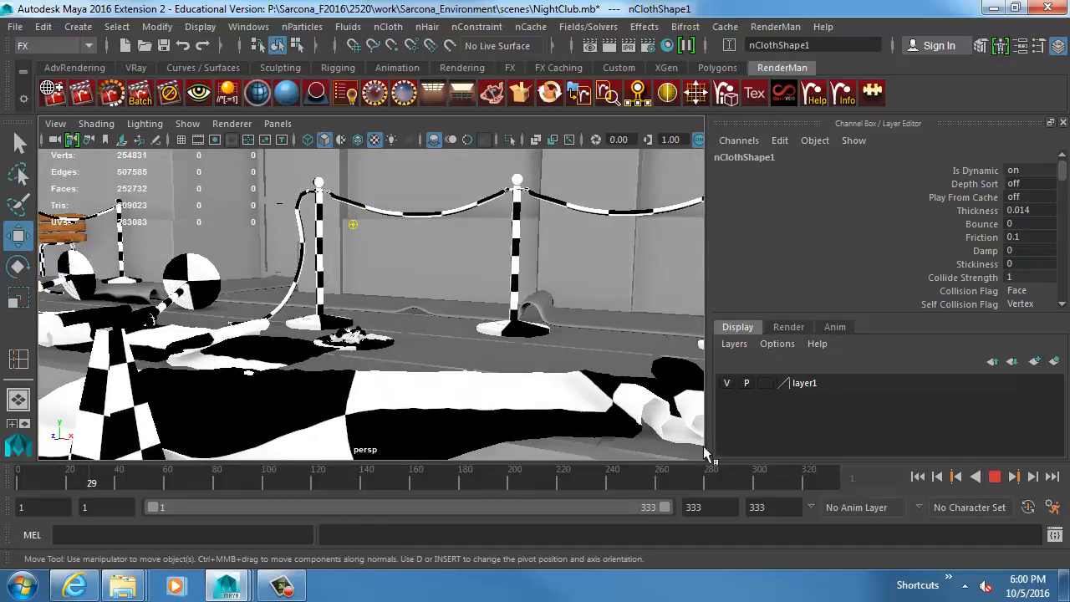
click(917, 476)
Tilt the nCloth post to about -45 degrees in Z, play the simulation again and stop it.
click(353, 209)
key(e)
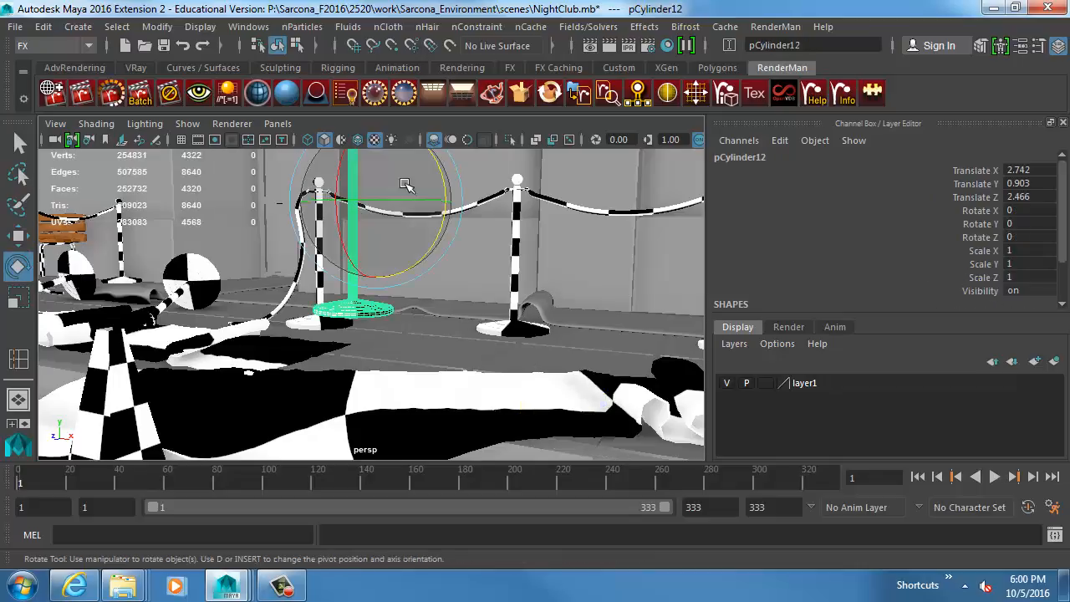
drag(437, 166, 463, 234)
key(alt+v)
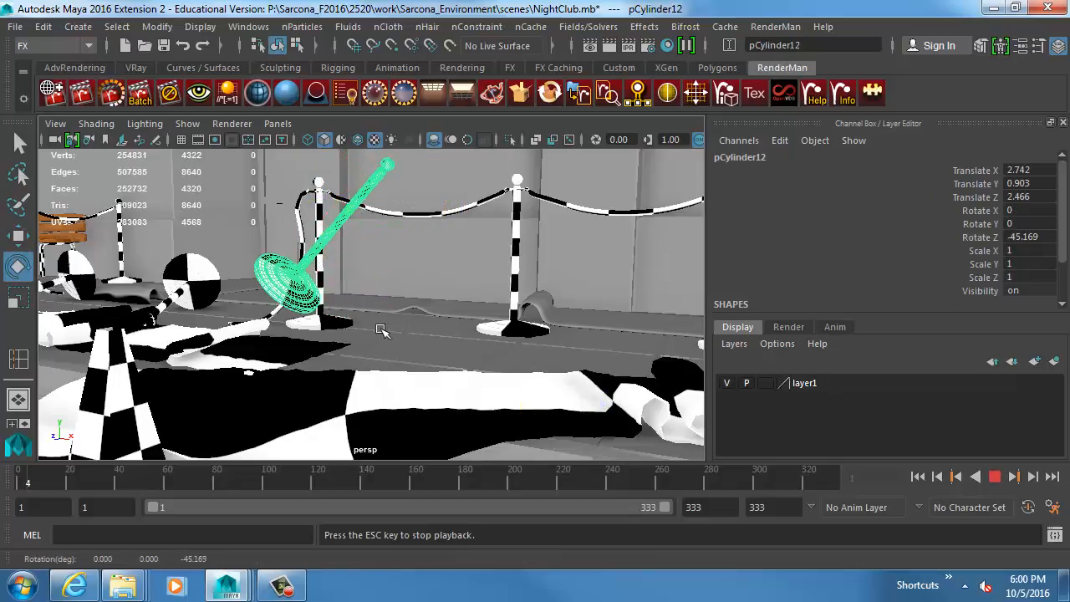
click(422, 326)
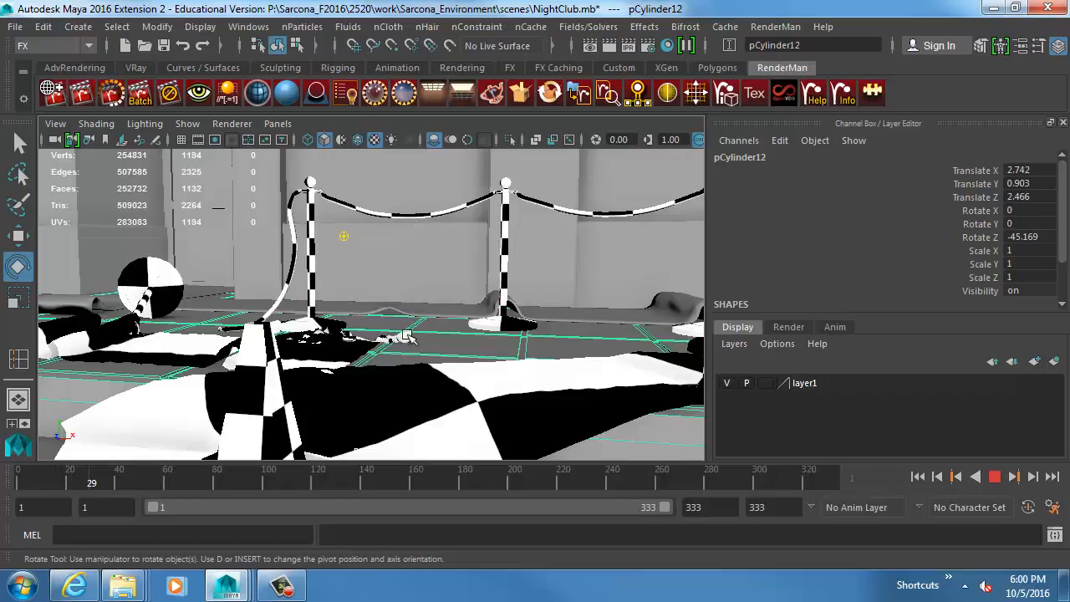
key(Escape)
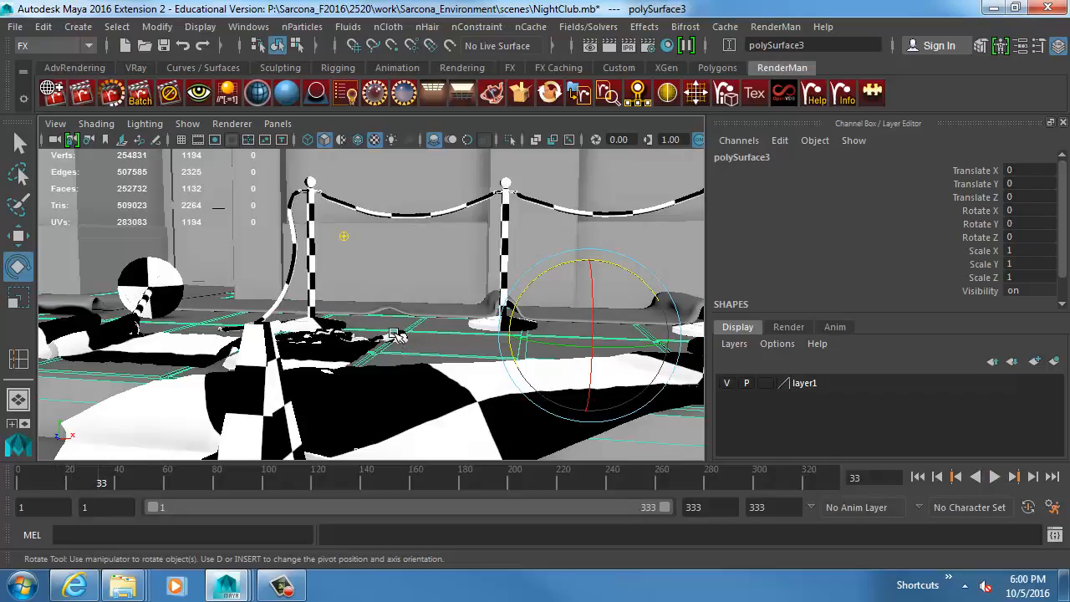
Select the simulated post copy on the sidewalk and delete it.
click(308, 324)
alt+drag(308, 324, 386, 344)
click(328, 351)
key(Delete)
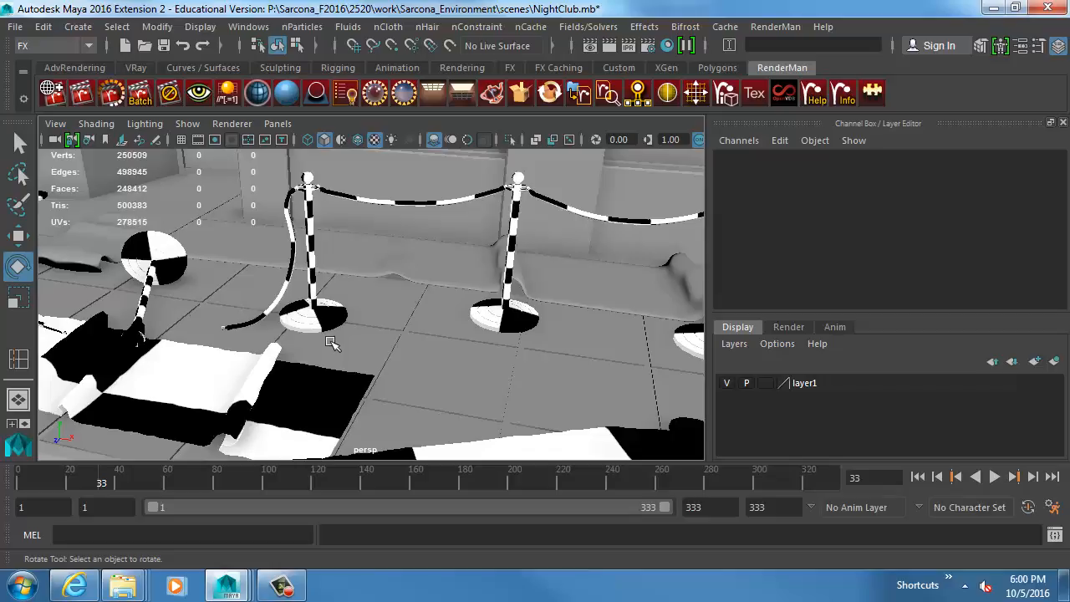
Create a polygon plane at the scene origin in front of the nightclub facade.
alt+right_drag(374, 279, 383, 172)
alt+middle_drag(393, 168, 494, 330)
alt+drag(459, 308, 337, 182)
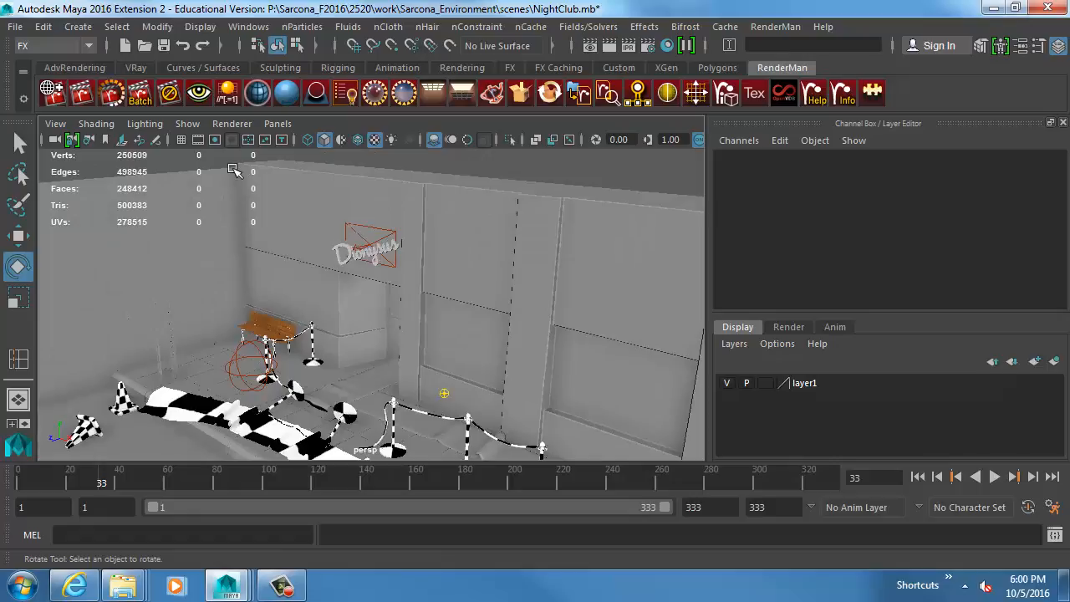
alt+middle_drag(440, 315, 258, 168)
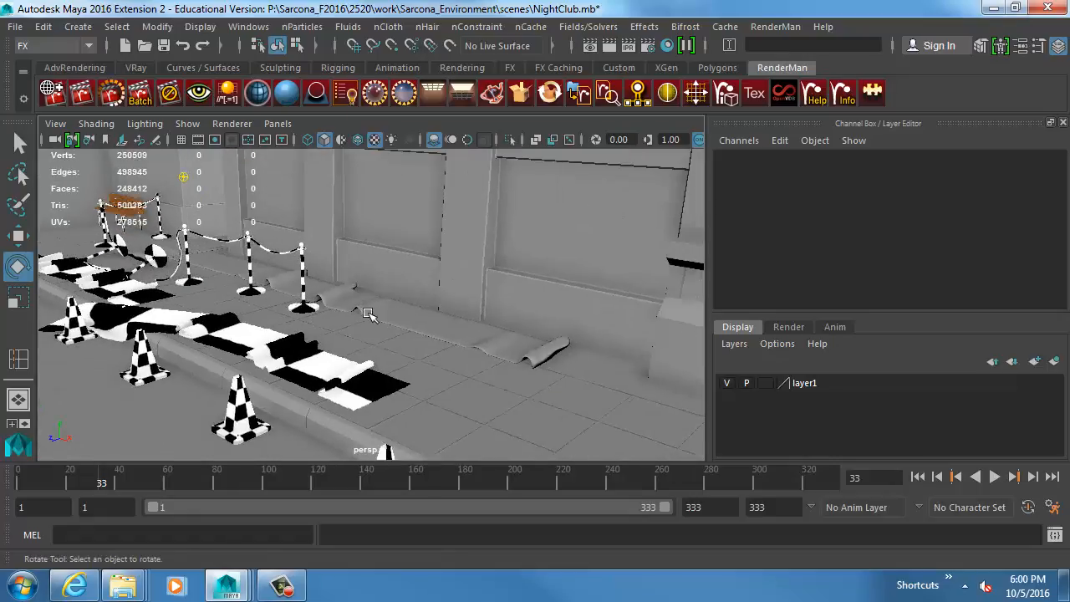
alt+drag(372, 319, 411, 316)
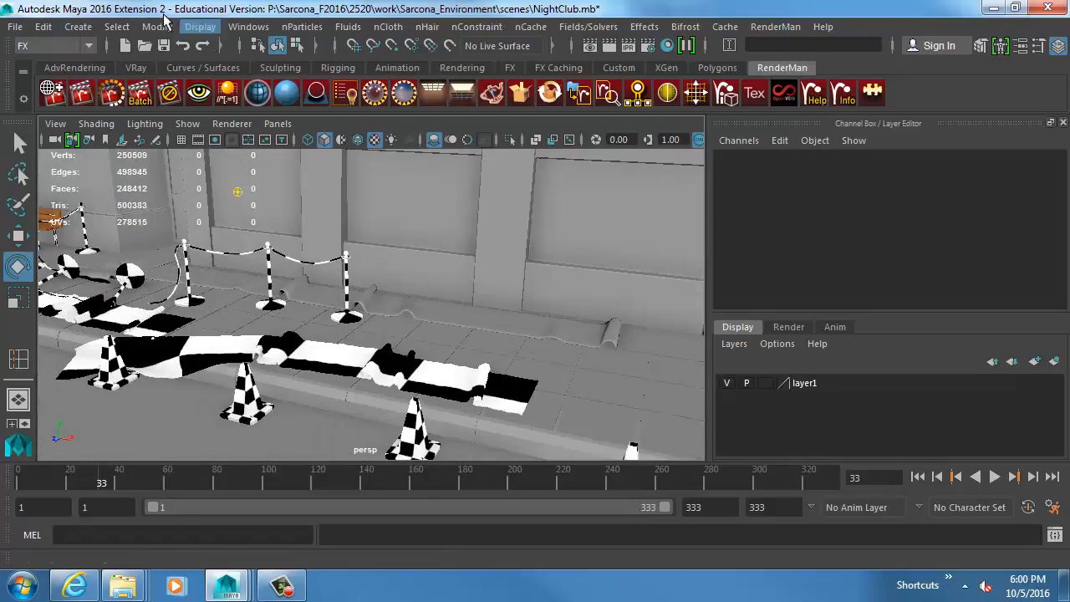
click(85, 29)
mouse_move(137, 87)
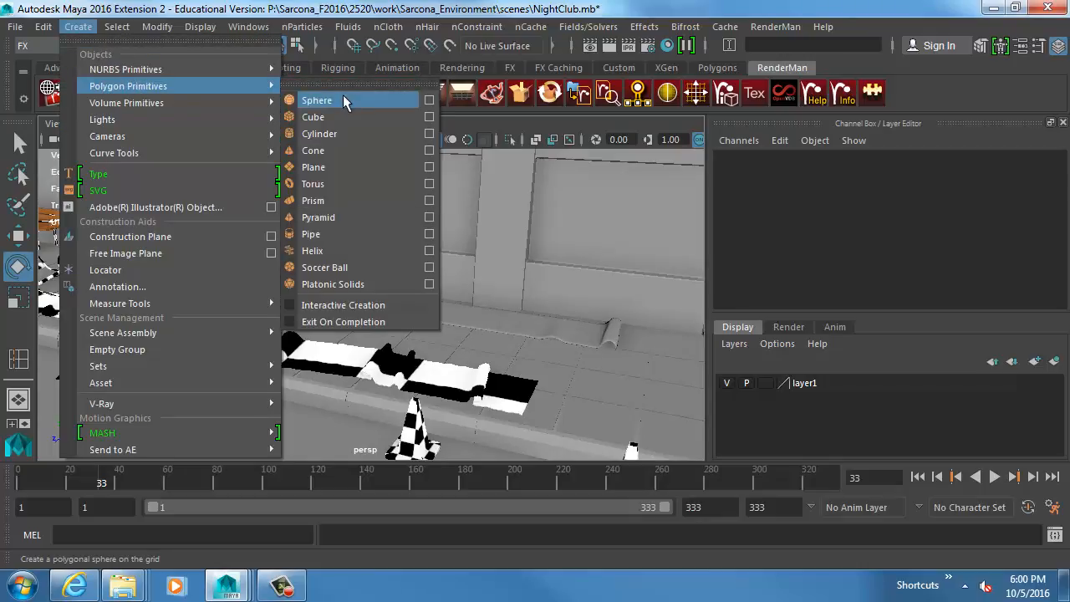
click(473, 27)
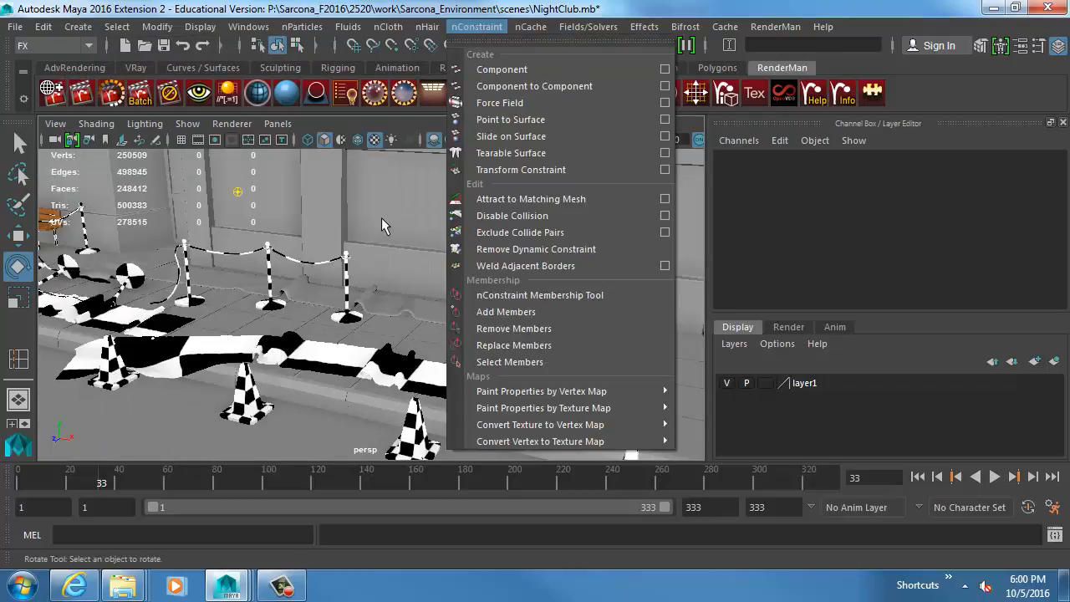
click(77, 27)
mouse_move(133, 86)
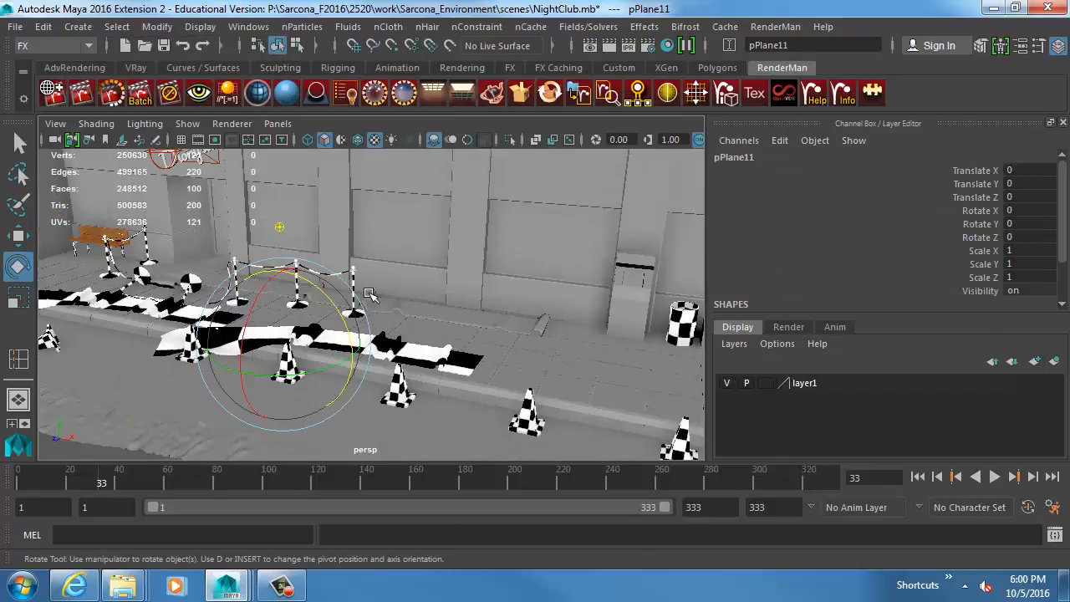
key(w)
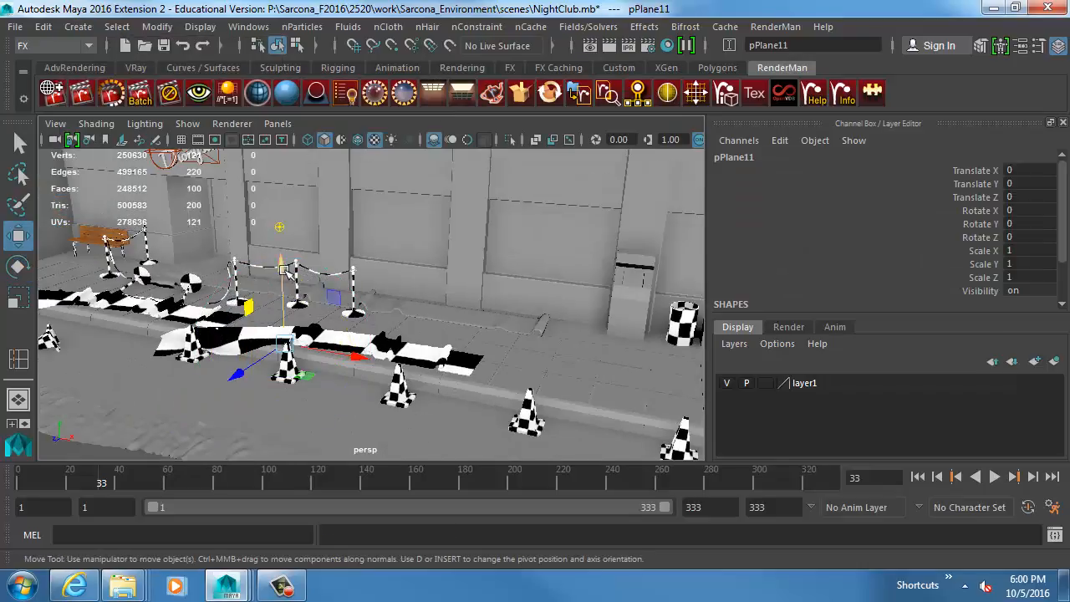
Raise the new plane to about 14.6 in Y, scale it uniformly to about 11.6 and set its Z rotation to -90.
alt+middle_drag(287, 184, 315, 302)
key(r)
drag(303, 314, 368, 351)
key(e)
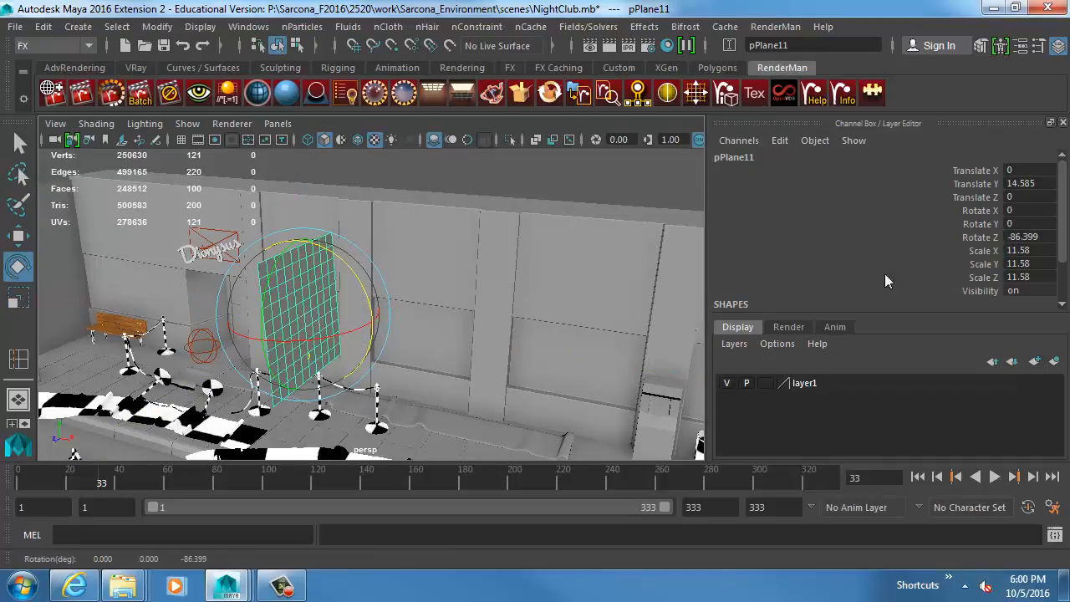
click(1036, 242)
text(-90)
key(Return)
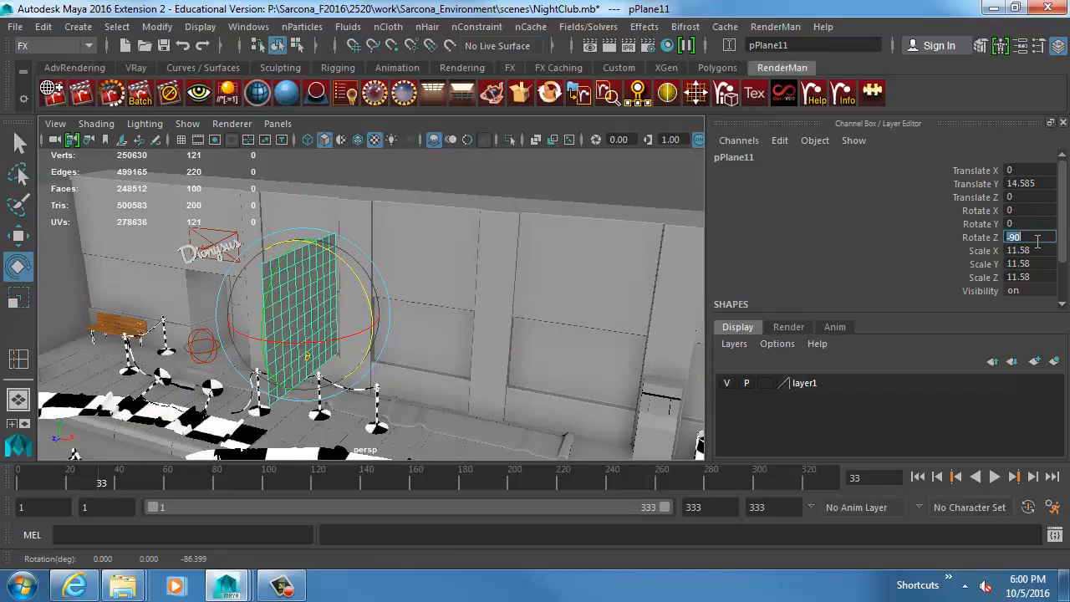
Scale the upright plane's X to about 6.74 and move it to about 18.5 in Y and -5.8 in Z.
key(r)
alt+drag(490, 267, 281, 290)
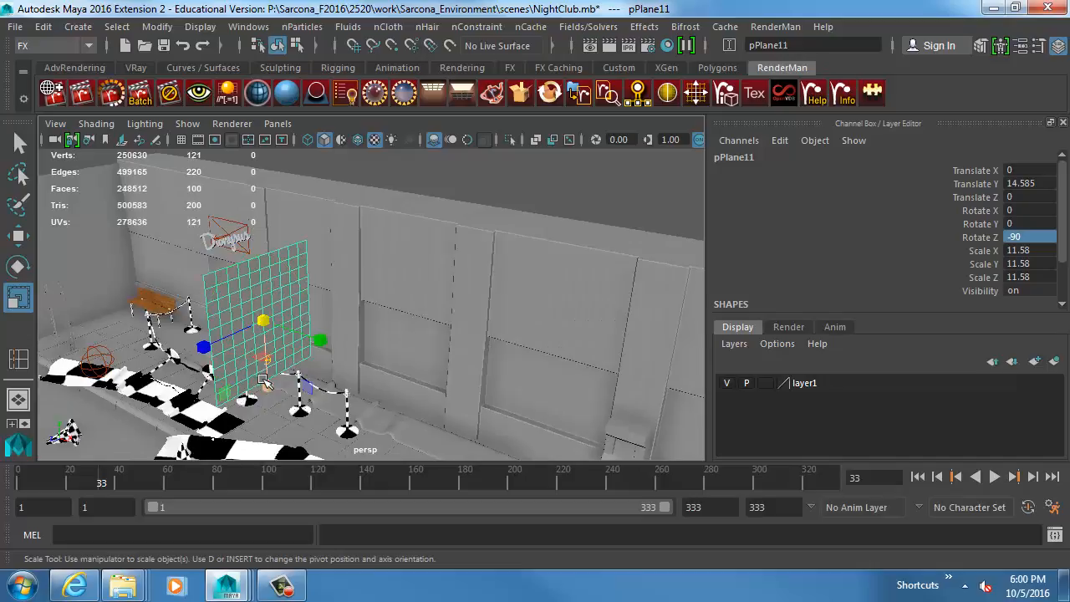
drag(264, 381, 262, 344)
key(w)
drag(218, 282, 256, 247)
key(f)
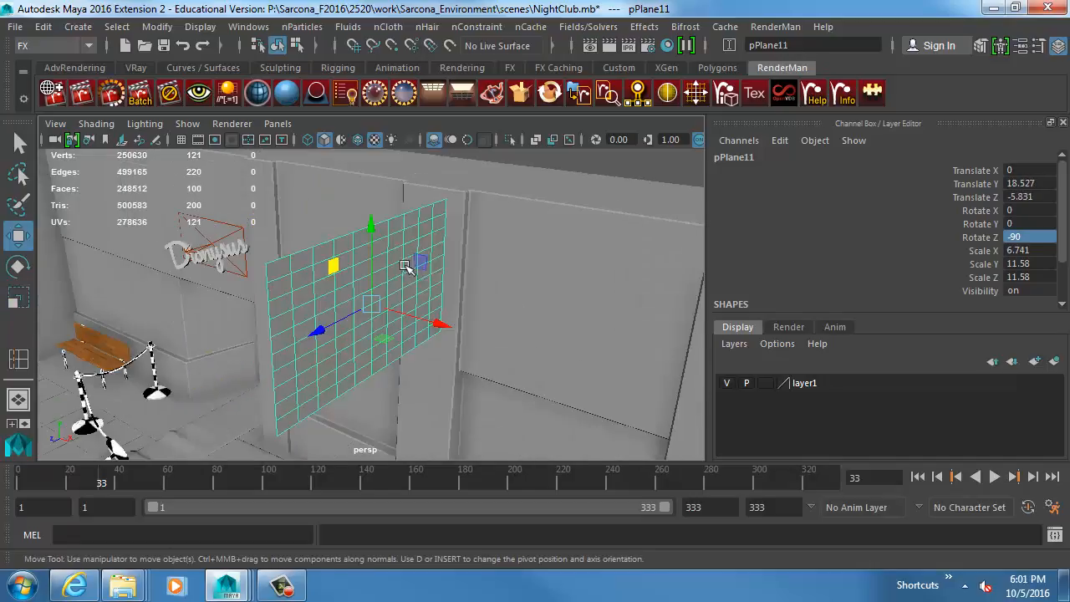
alt+drag(405, 266, 502, 293)
Increase the upright plane's width and height subdivisions to form a dense grid.
scroll(905, 270, down, 2)
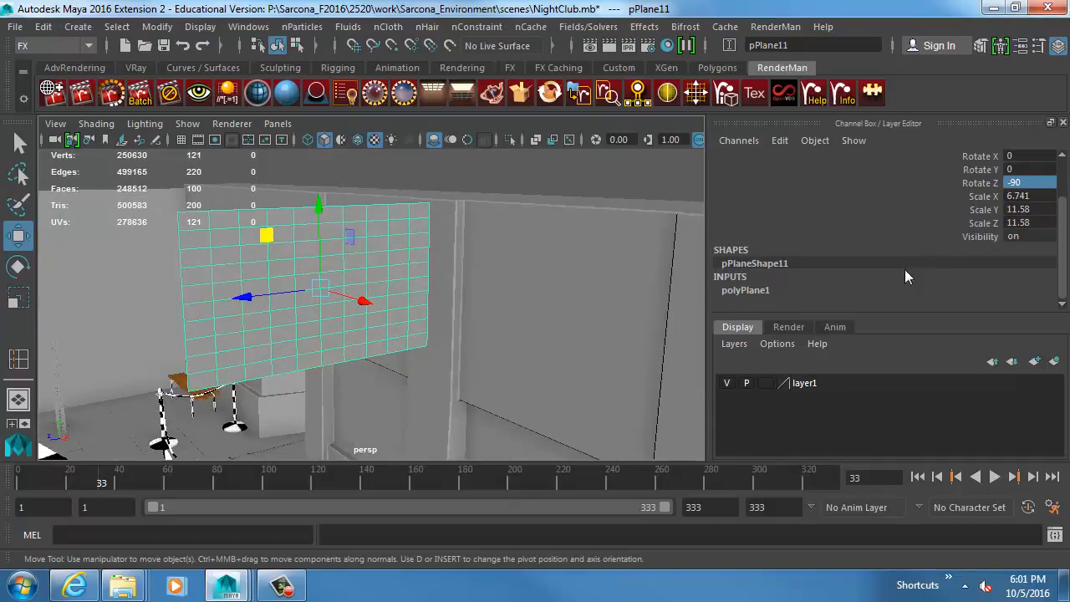
click(911, 289)
scroll(961, 264, down, 2)
click(1008, 260)
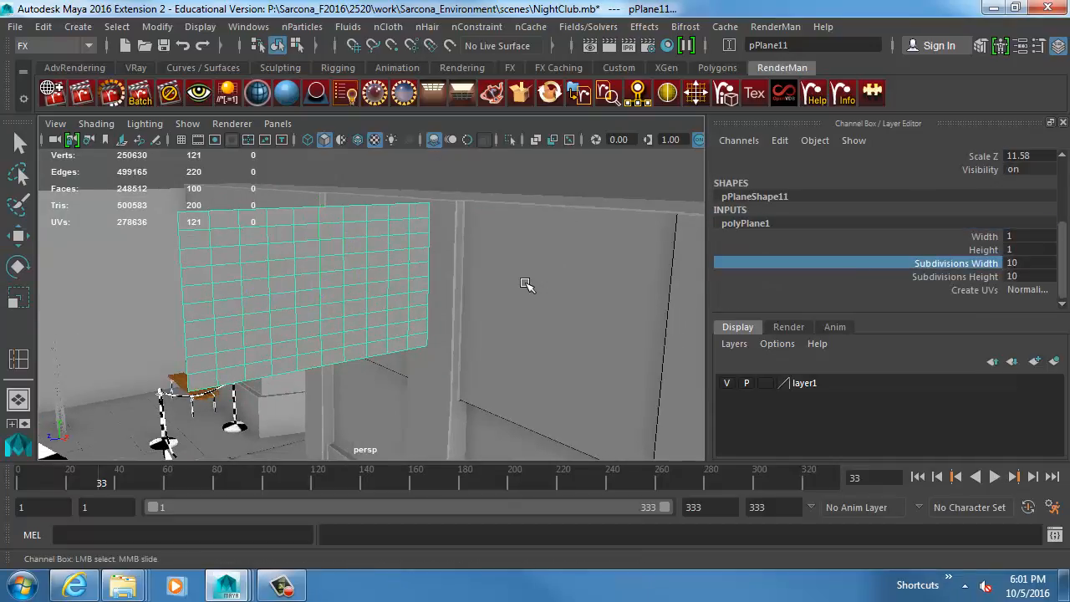
mouse_move(521, 287)
middle_down()
mouse_move(546, 289)
mouse_move(527, 289)
middle_up()
middle_drag(445, 294, 643, 303)
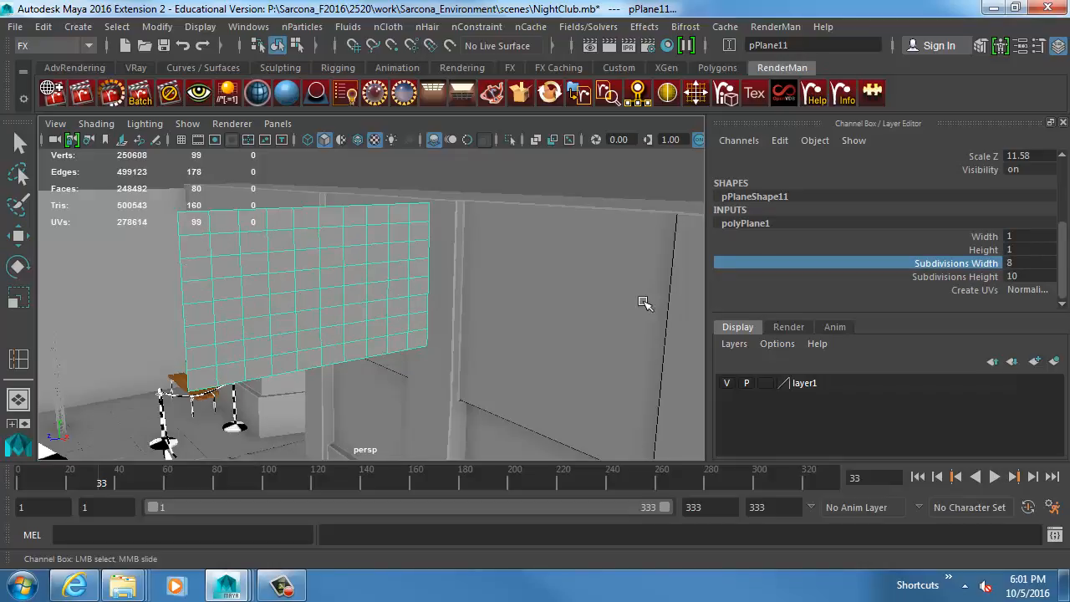
click(975, 276)
shift+click(971, 264)
middle_drag(518, 325, 687, 335)
key(w)
alt+drag(377, 285, 327, 282)
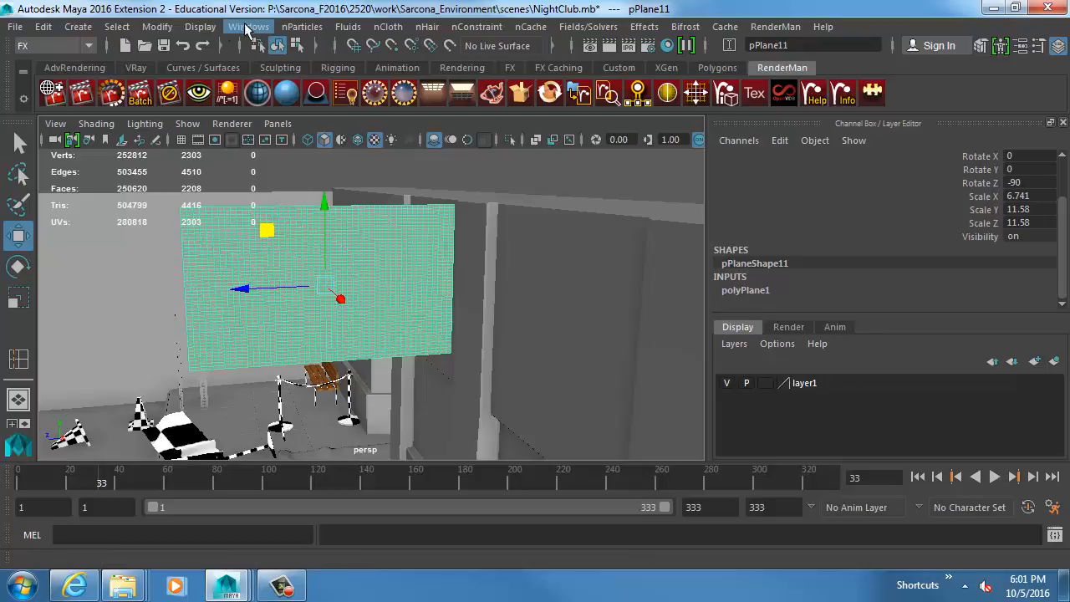
Convert the subdivided plane to nCloth, play its simulation from the start frame, stop it and rewind.
click(388, 26)
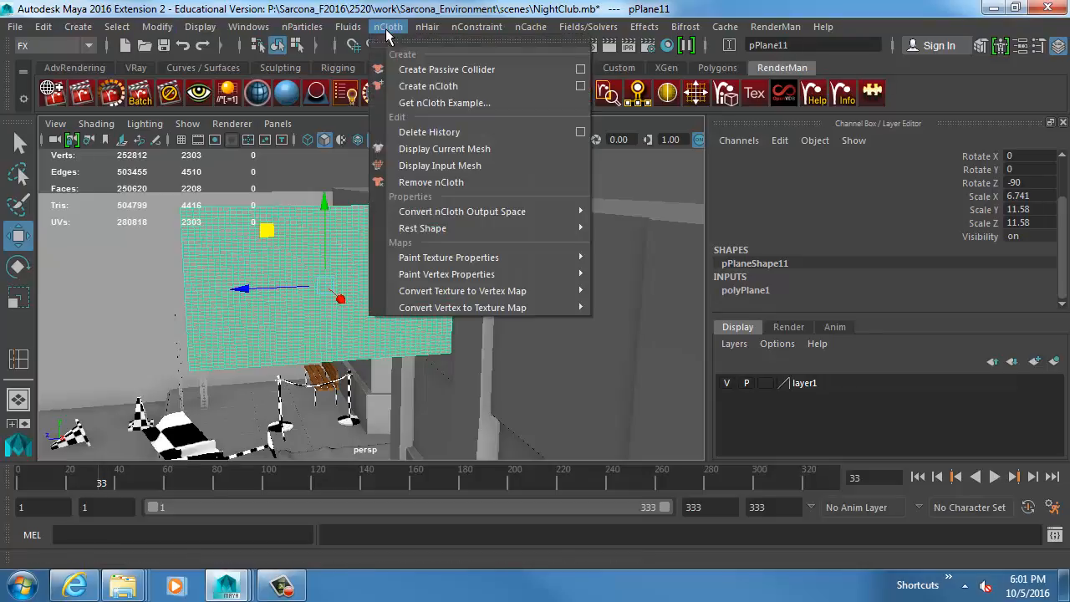
click(431, 85)
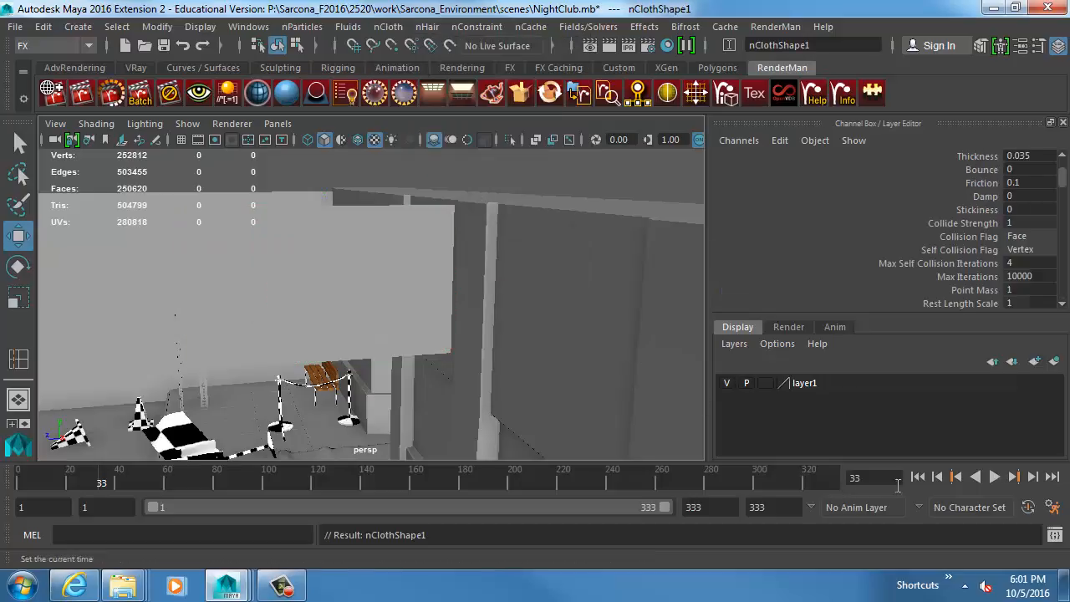
click(923, 481)
alt+drag(414, 268, 431, 322)
key(alt+v)
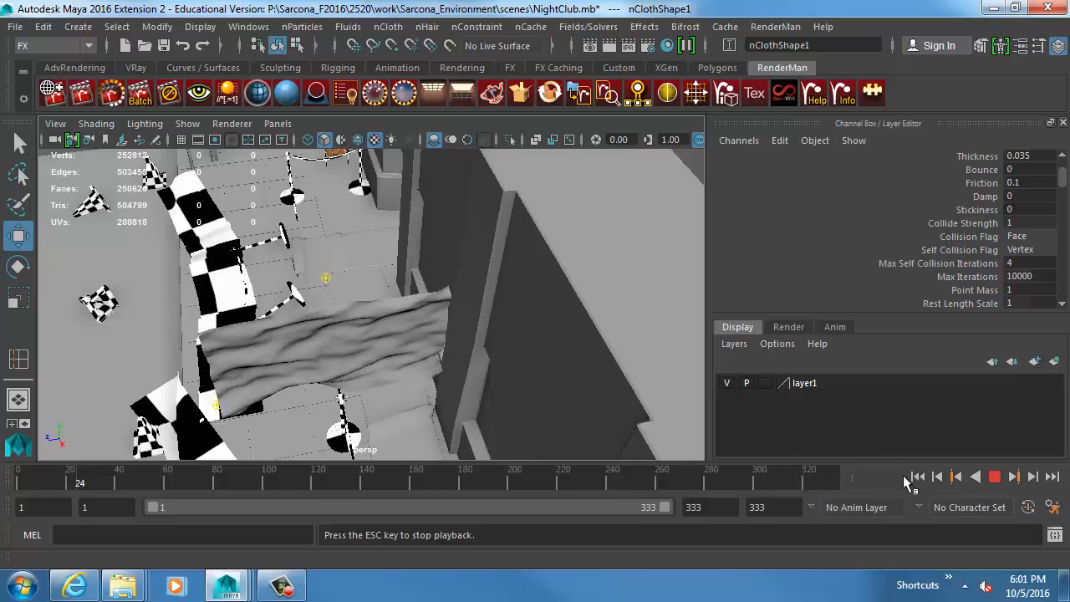
key(Escape)
click(916, 477)
Select the cloth vertices at the upper and lower corners nearest the wall and pin them with a Transform Constraint.
right_drag(429, 206, 363, 43)
alt+drag(368, 225, 416, 160)
alt+middle_drag(427, 185, 389, 186)
alt+right_drag(389, 186, 560, 193)
alt+middle_drag(502, 190, 456, 237)
alt+drag(457, 236, 443, 180)
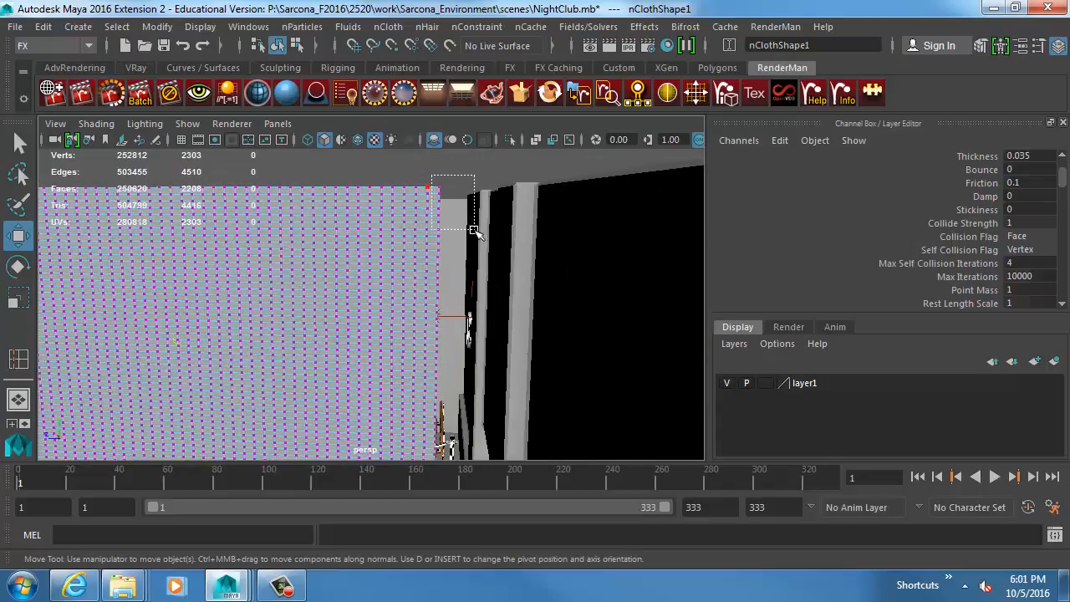
drag(474, 229, 475, 232)
alt+middle_drag(456, 267, 430, 146)
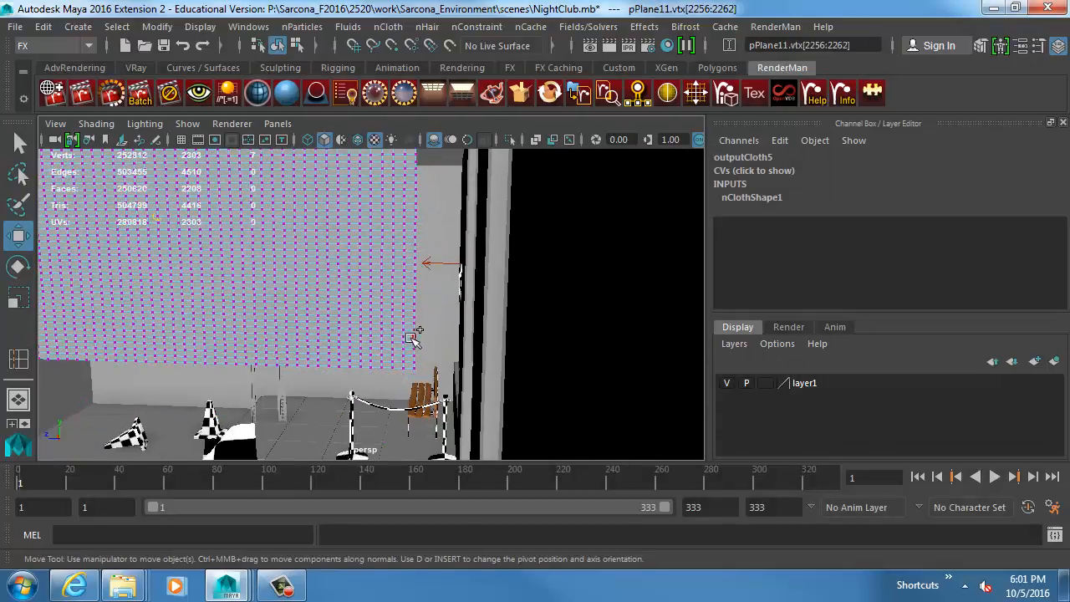
click(476, 27)
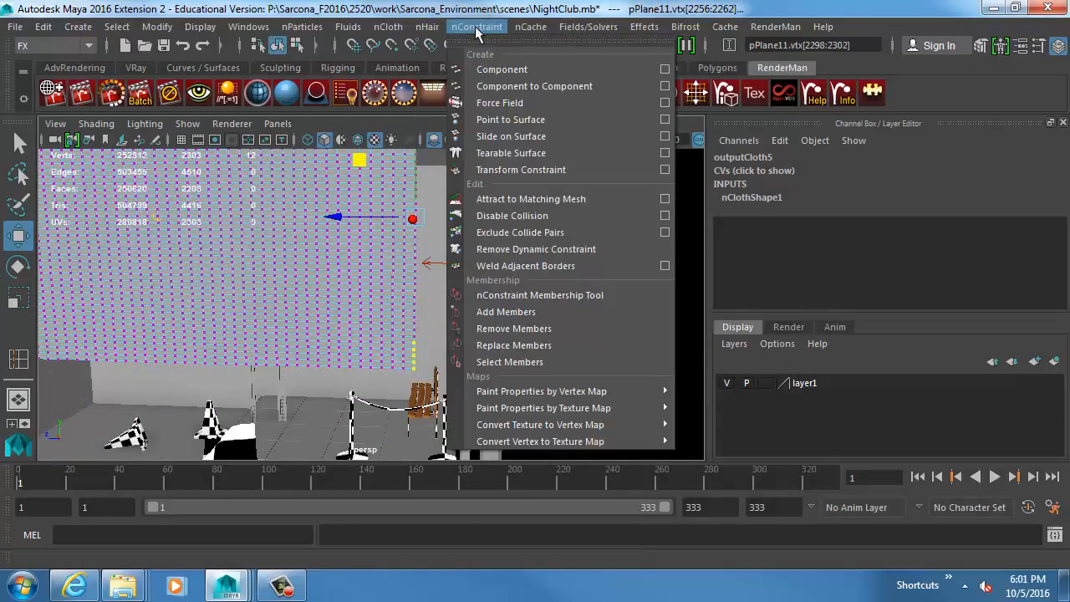
click(520, 169)
Turn on Wireframe on Shaded display and play the pinned cloth simulation, stopping near frame 125.
alt+drag(520, 339, 489, 310)
click(96, 123)
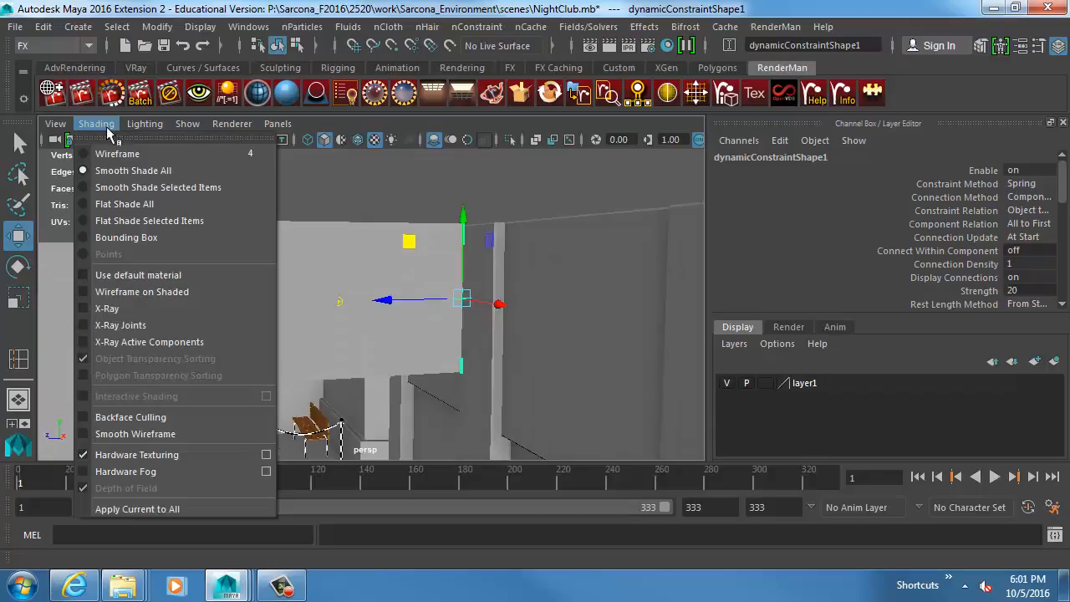
click(155, 291)
key(alt+v)
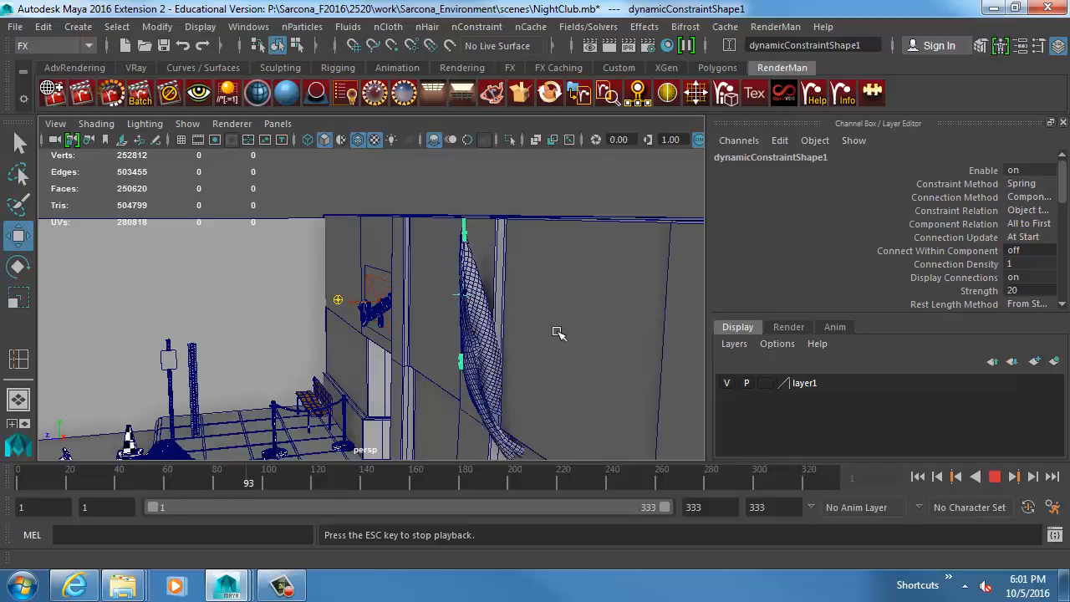
alt+drag(499, 327, 459, 336)
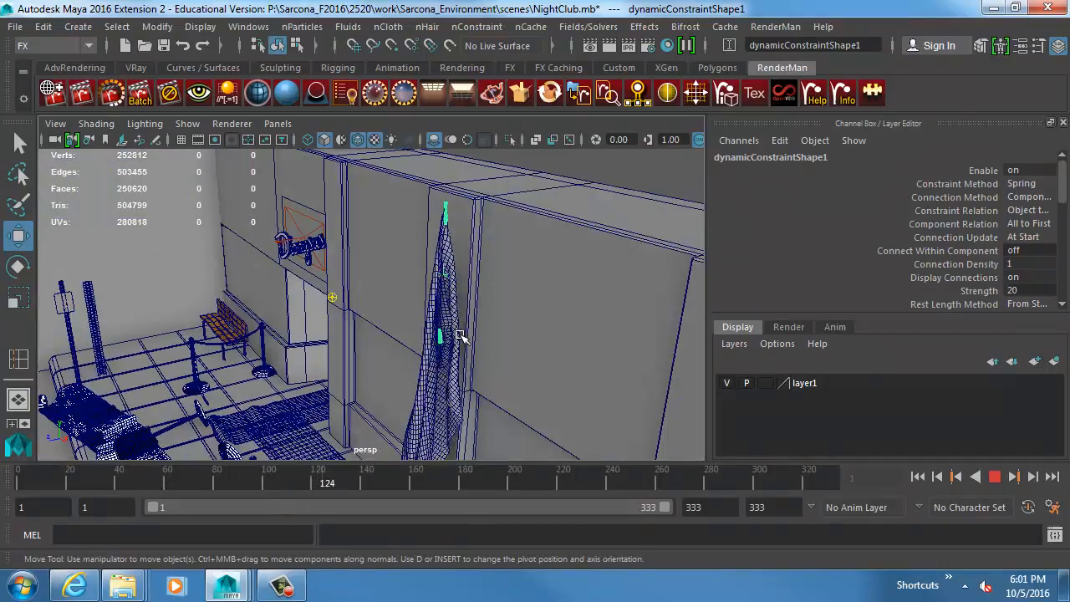
key(Escape)
Select the hanging cloth, open its nucleus1 attributes and set the Z wind direction to 30.
click(438, 305)
click(435, 390)
key(ctrl+a)
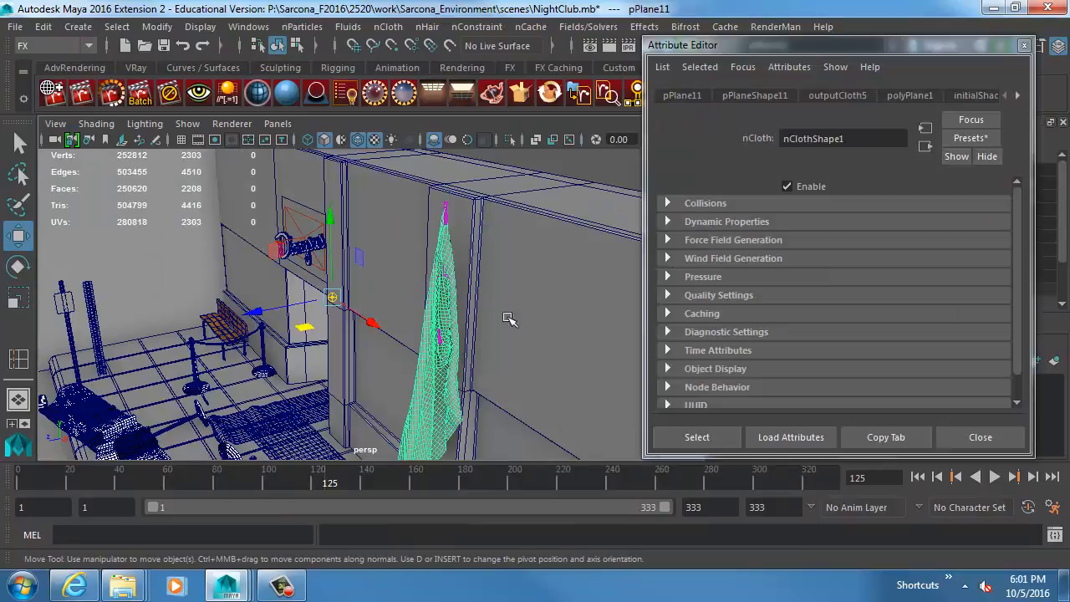
click(1017, 94)
click(1017, 94)
click(1017, 94)
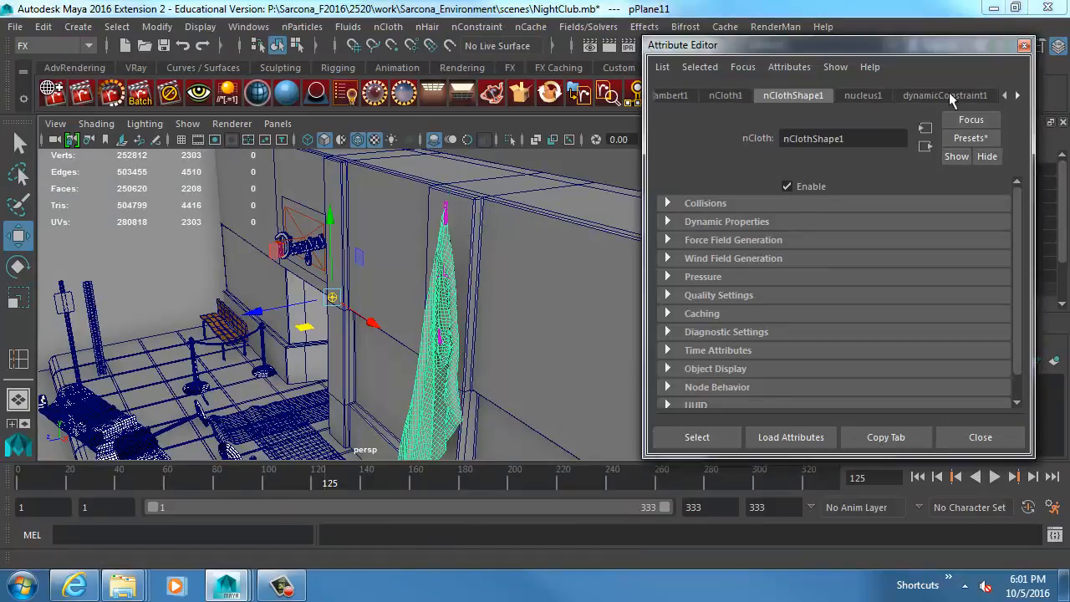
click(869, 96)
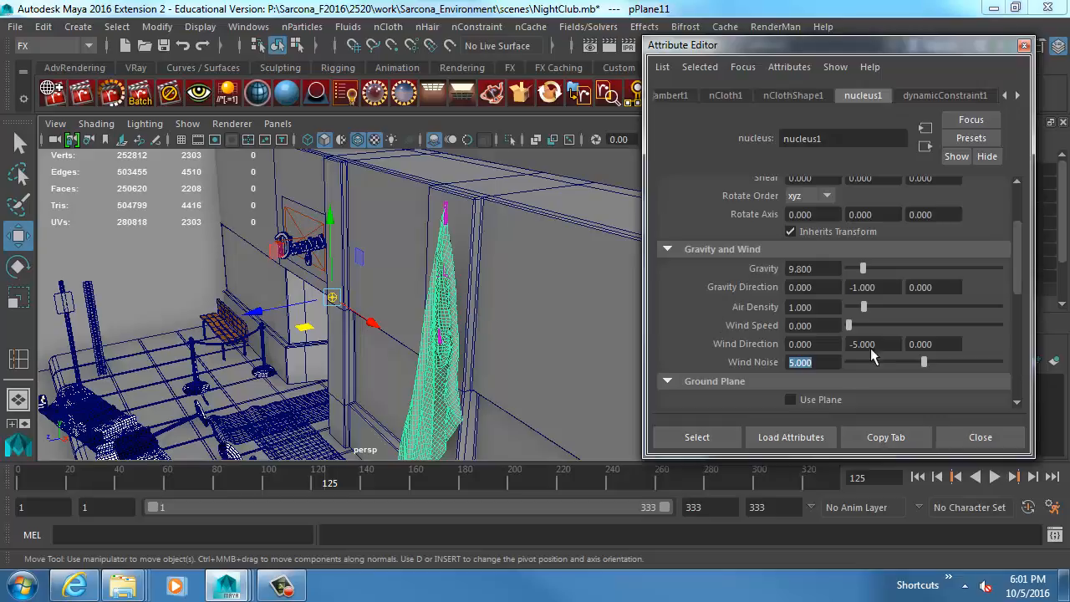
Play the cloth simulation from the start frame while changing the Z wind direction to 60, 152, 222 and 555.
click(918, 476)
click(995, 476)
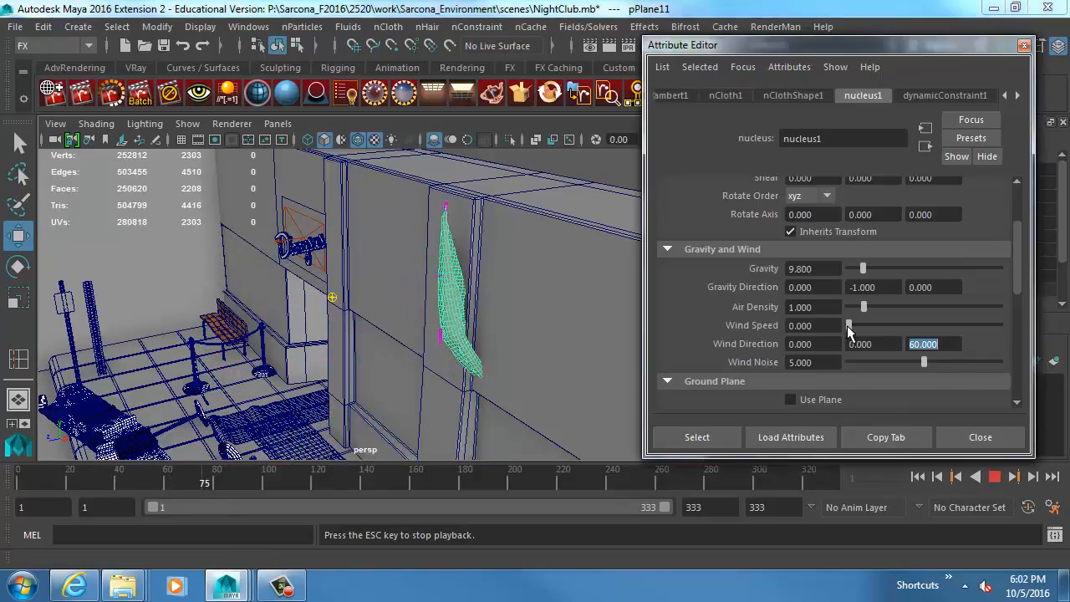
text(152)
key(Return)
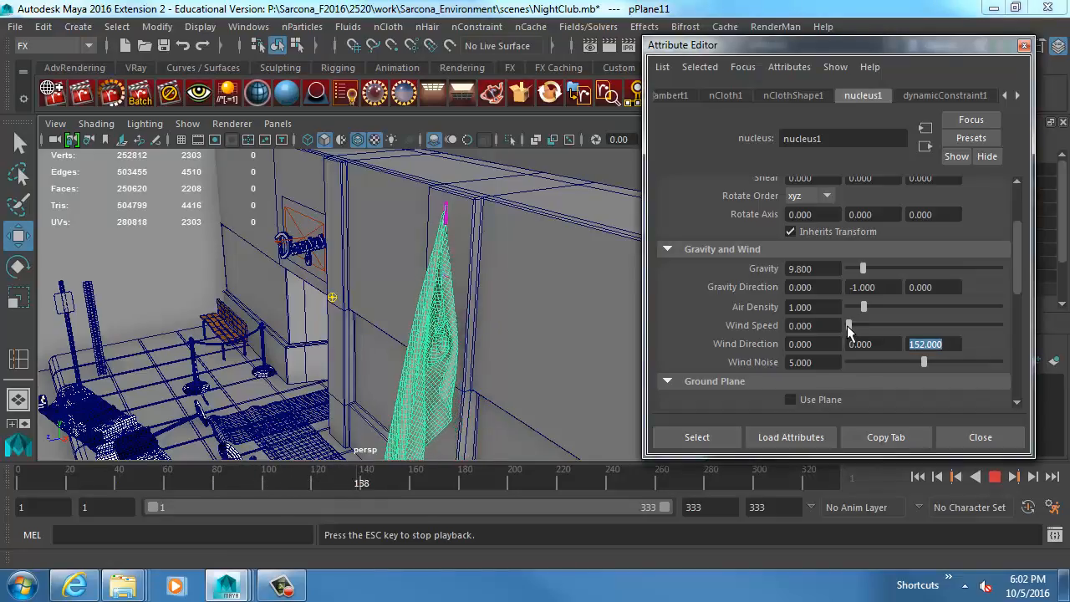
text(222)
key(Return)
text(555)
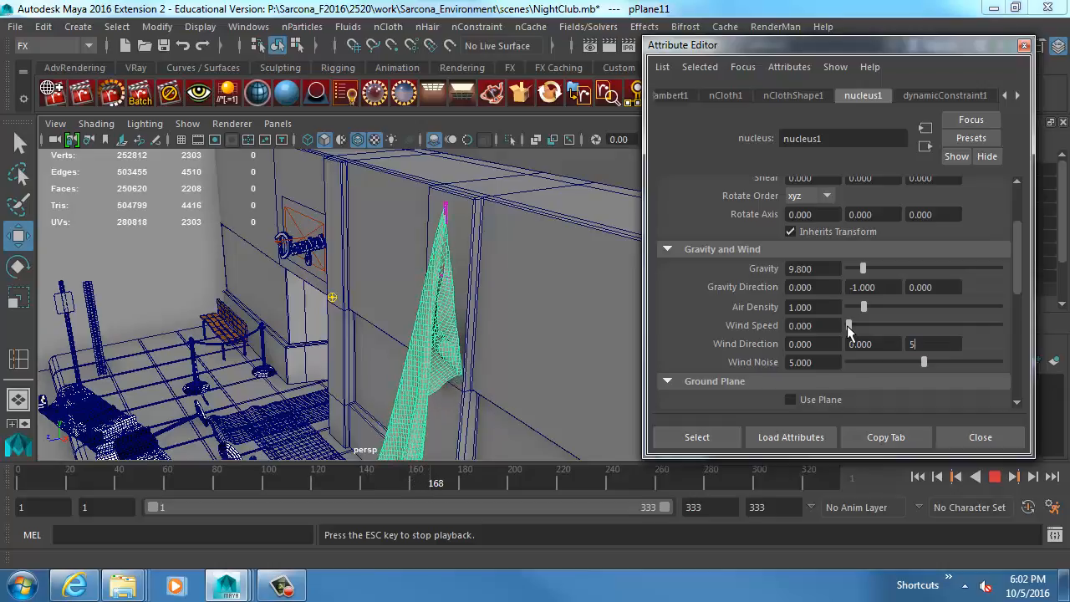
key(Return)
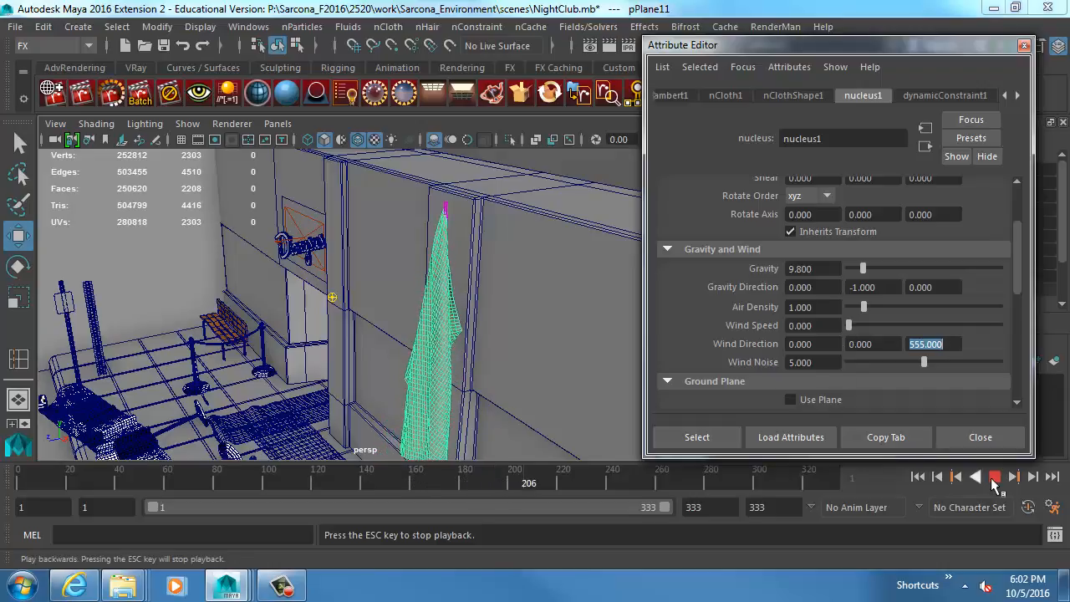
Restart the cloth simulation from the first frame with the 555 Z wind direction and stop it near frame 45.
click(995, 476)
click(917, 477)
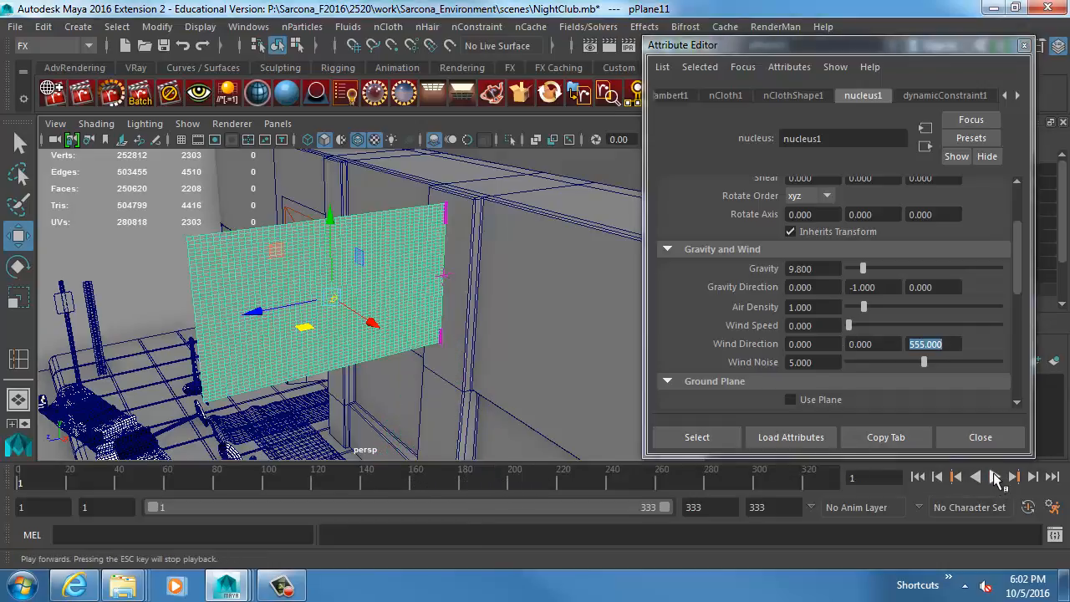
click(994, 476)
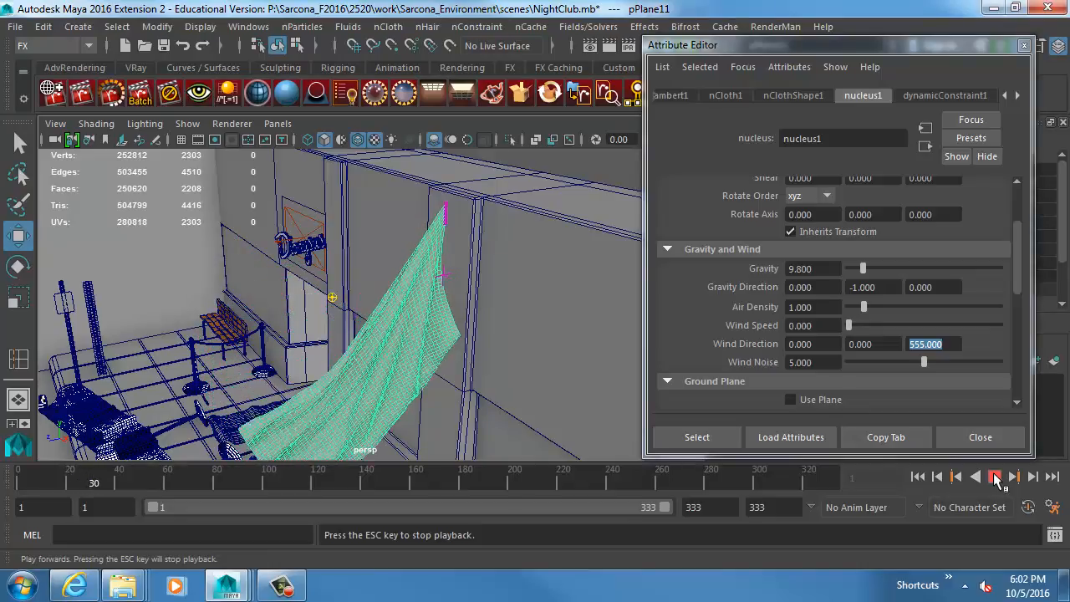
click(995, 477)
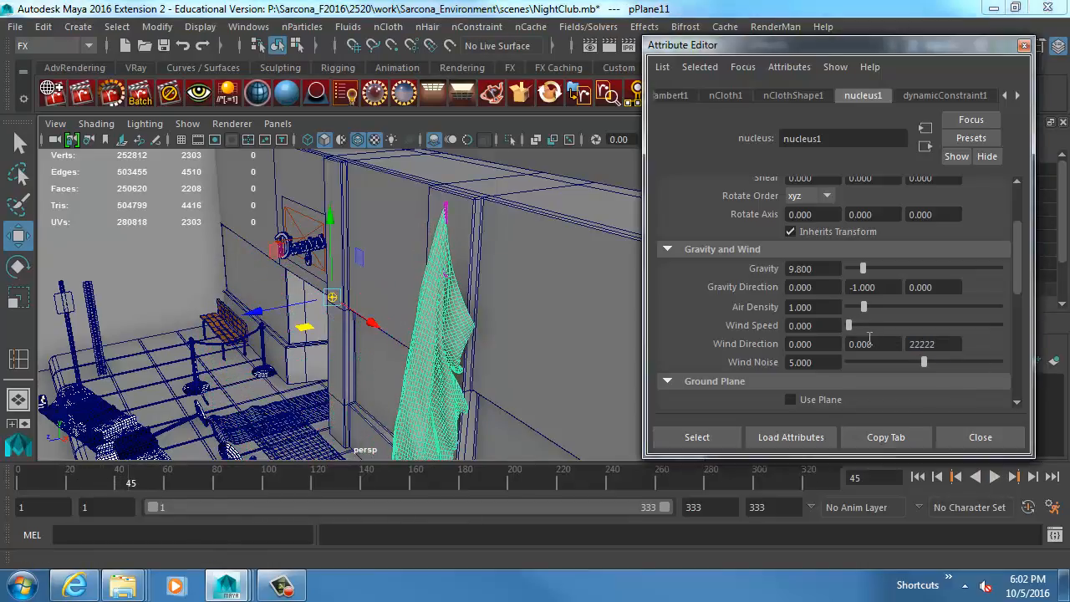
Set the Z wind direction to 22222, play the cloth simulation, view the banner from the side and rewind.
click(917, 477)
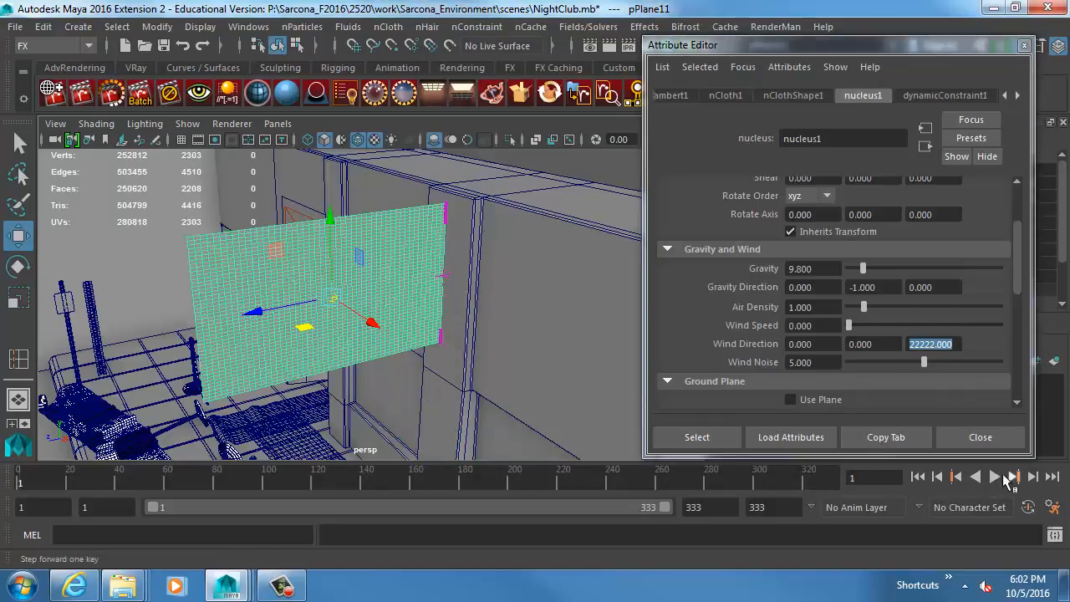
click(995, 476)
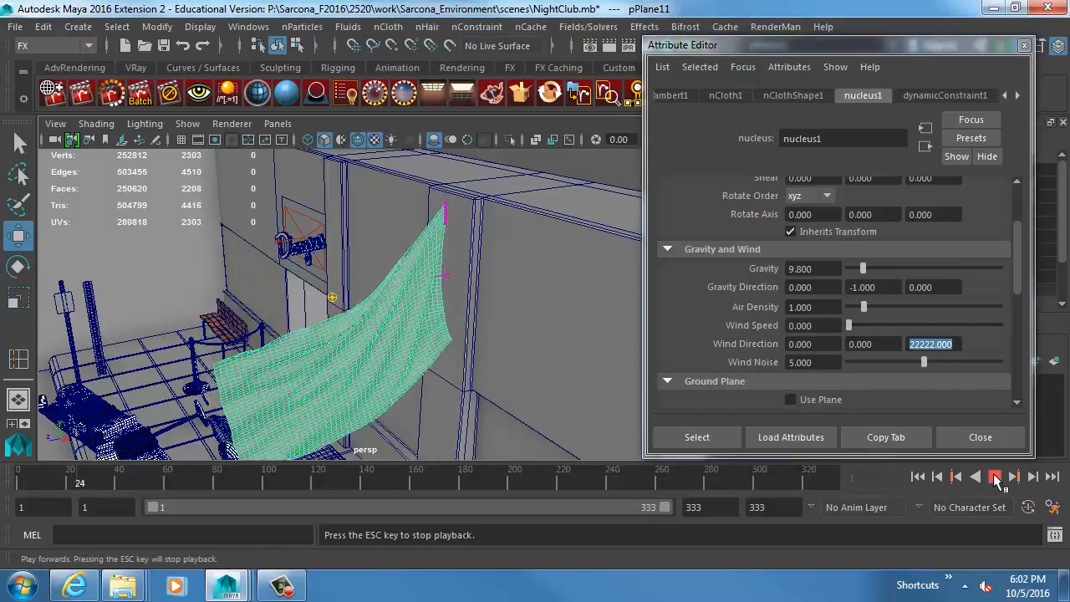
click(994, 476)
alt+drag(510, 246, 432, 259)
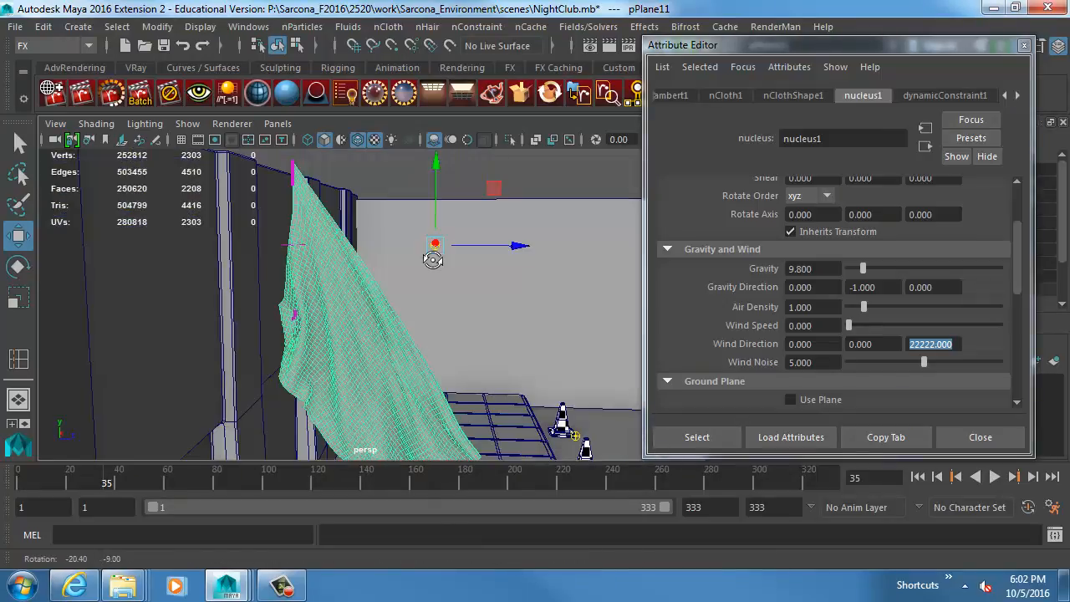
click(917, 476)
Set the nucleus Air Density to 10, then play the cloth simulation and stop it near frame 94.
key(Tab)
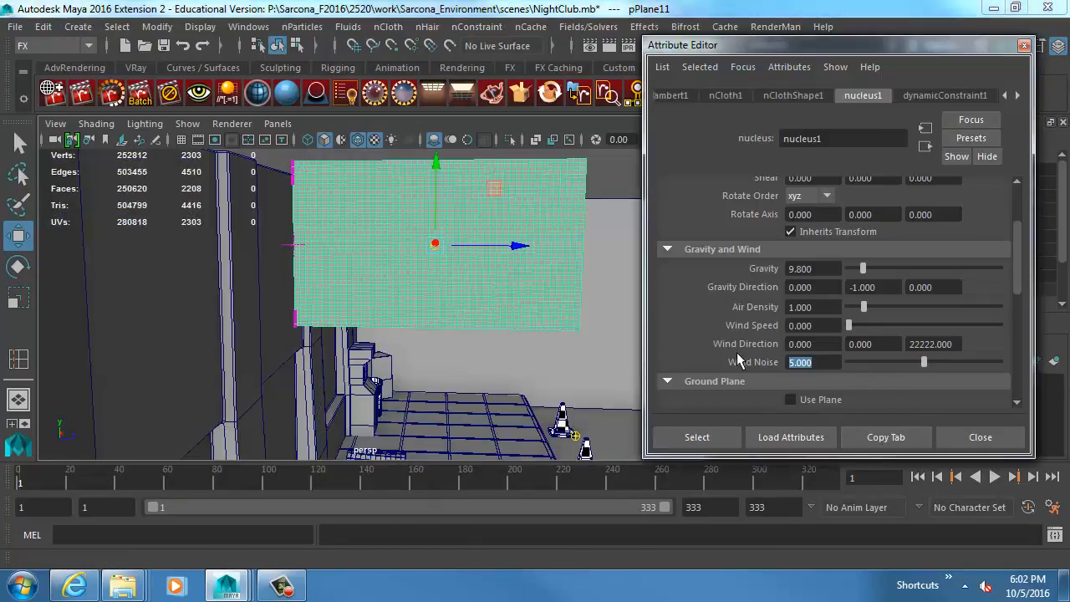
drag(863, 307, 873, 308)
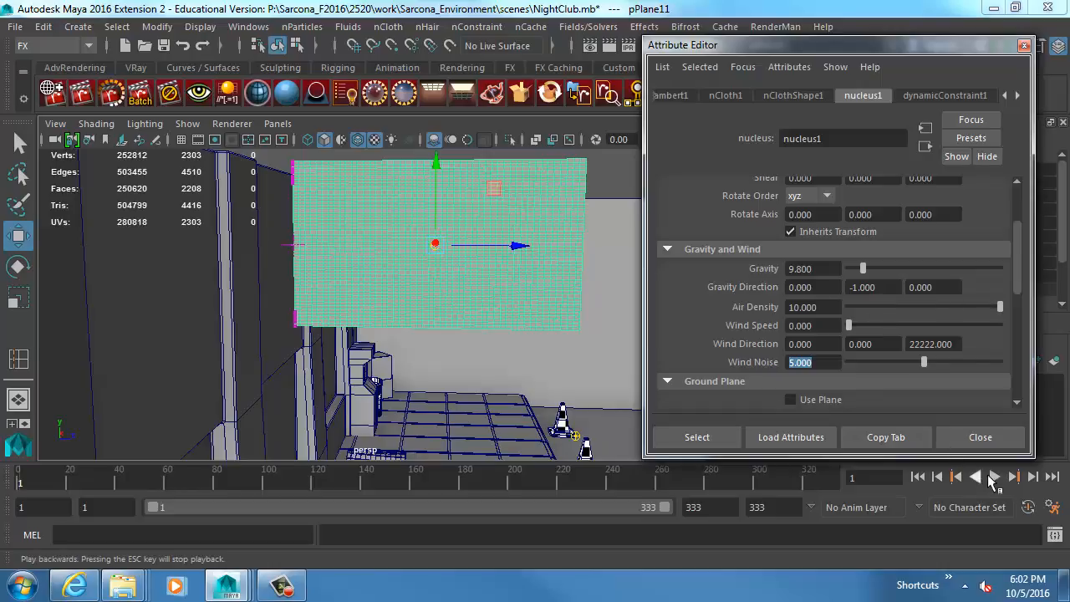
click(993, 476)
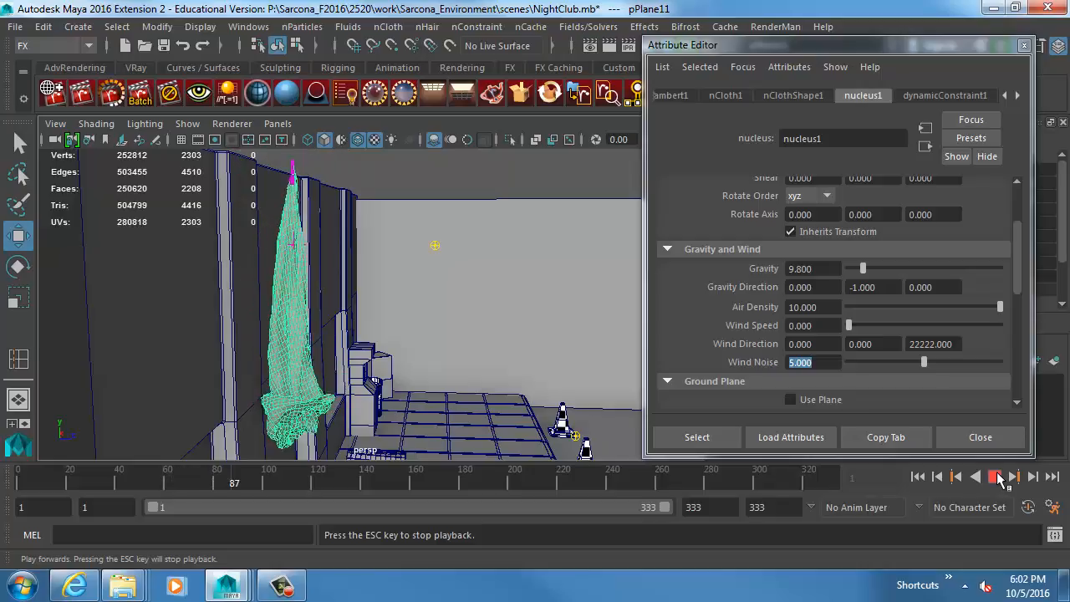
click(995, 476)
Set the Z wind direction to -22222 and replay the cloth simulation from the start frame.
click(911, 344)
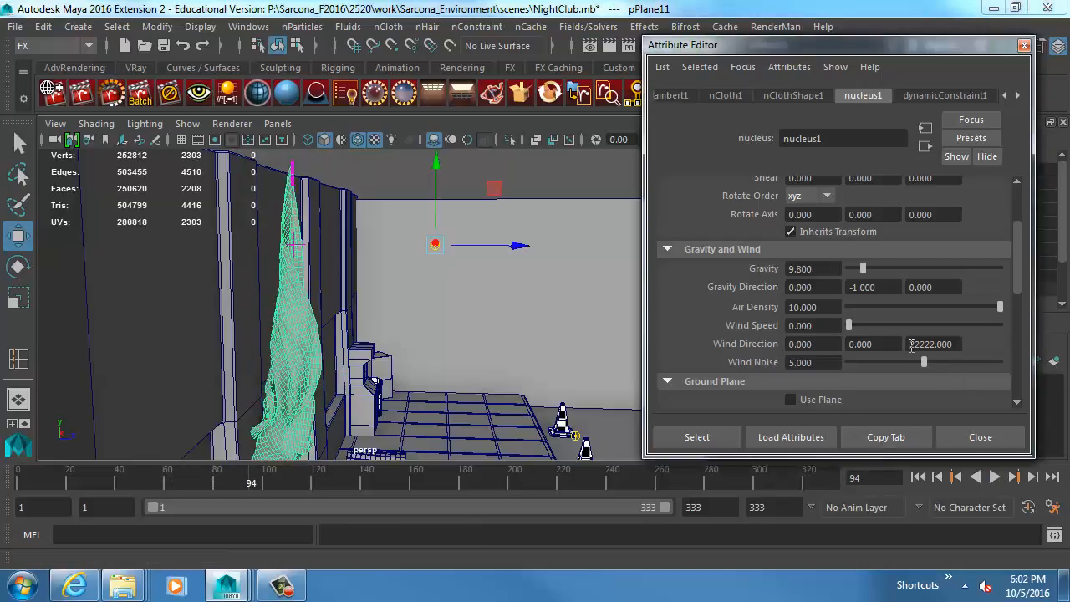
click(918, 477)
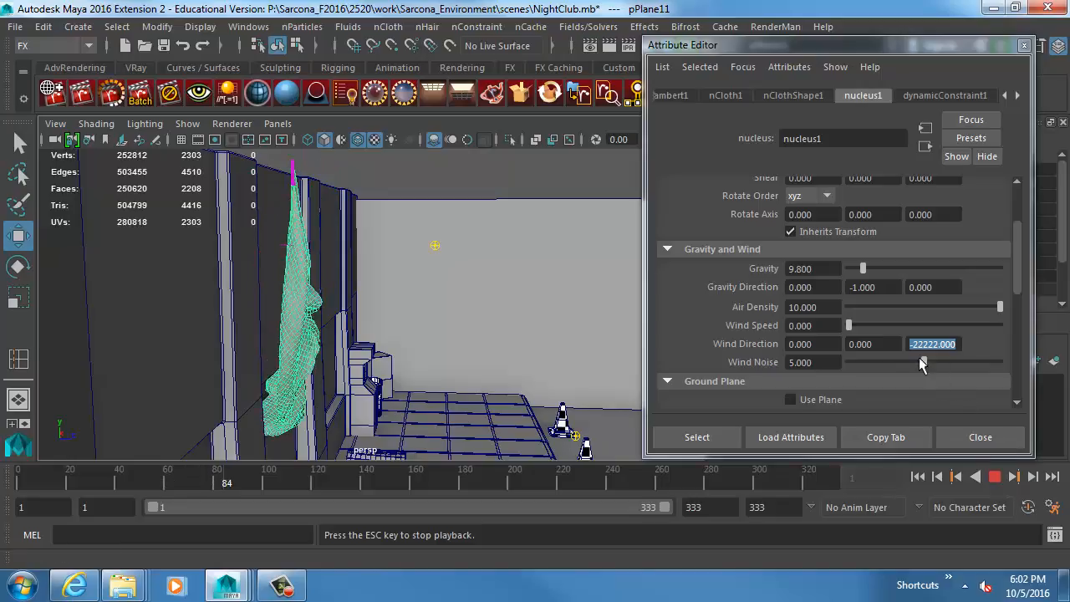
Set the nucleus Wind Direction X to 5555 and Z to 0, and the Wind Noise to 0.
click(834, 344)
text(5555)
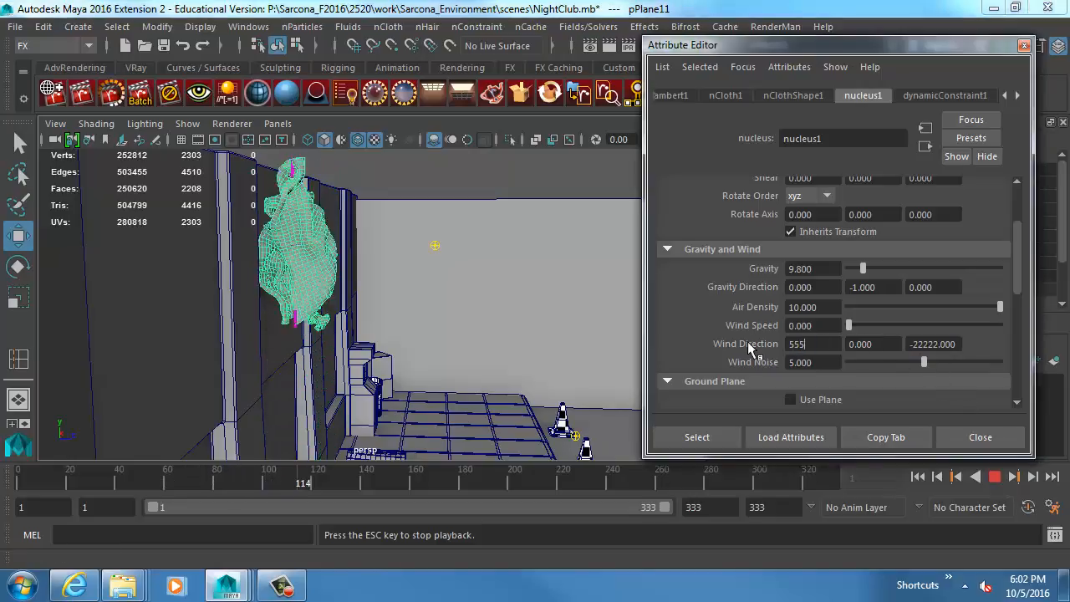
key(Tab)
key(Tab)
key(Tab)
text(0)
key(shift+Tab)
text(0)
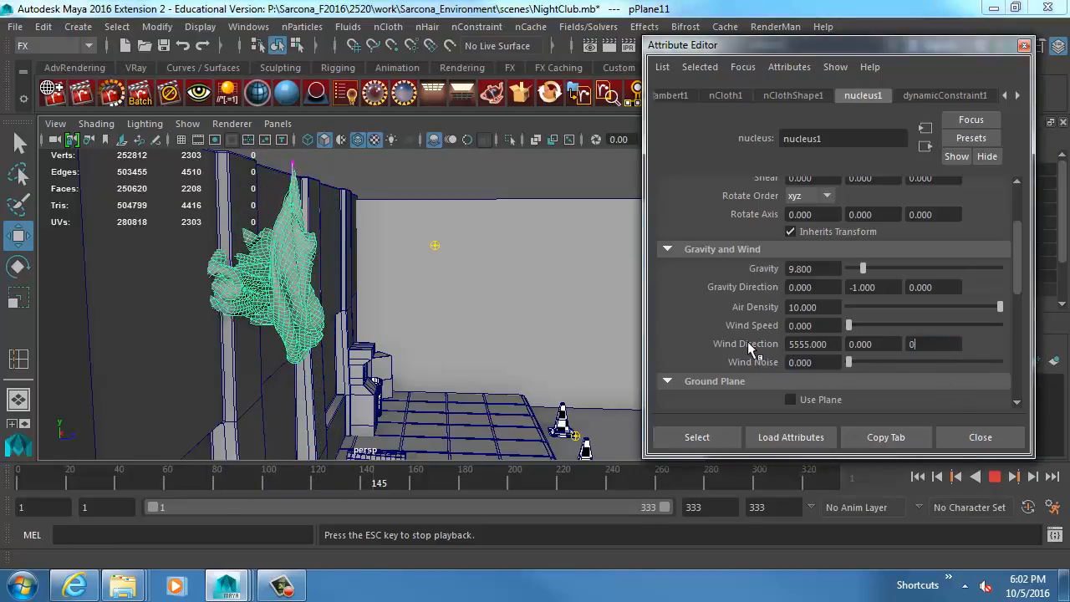
key(Return)
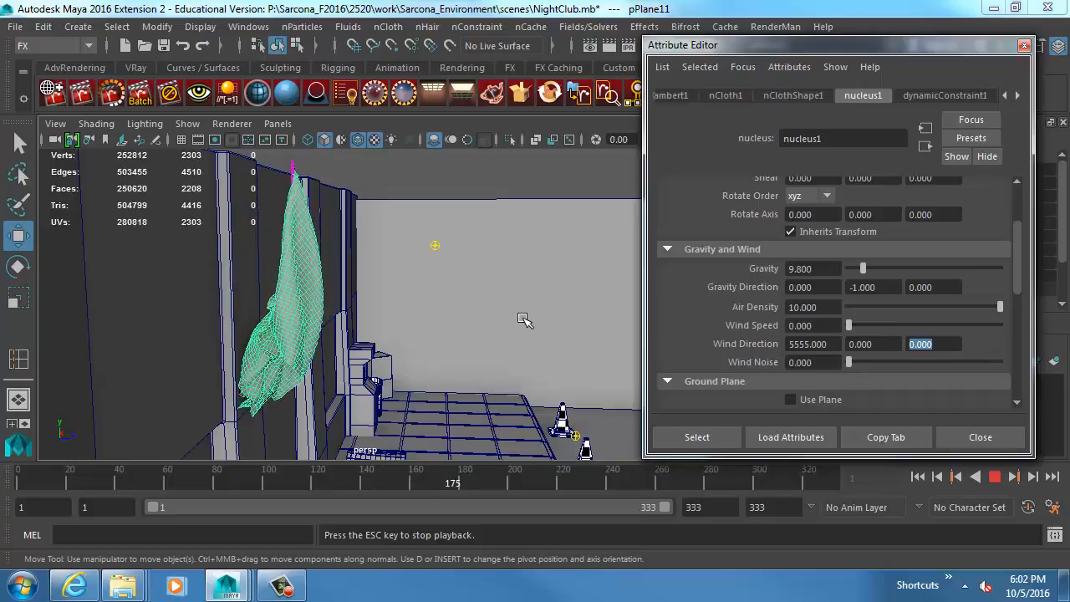
Frame the banner, replay the cloth simulation from the first frame, inspect it from several angles and stop near frame 82.
key(f)
key(Escape)
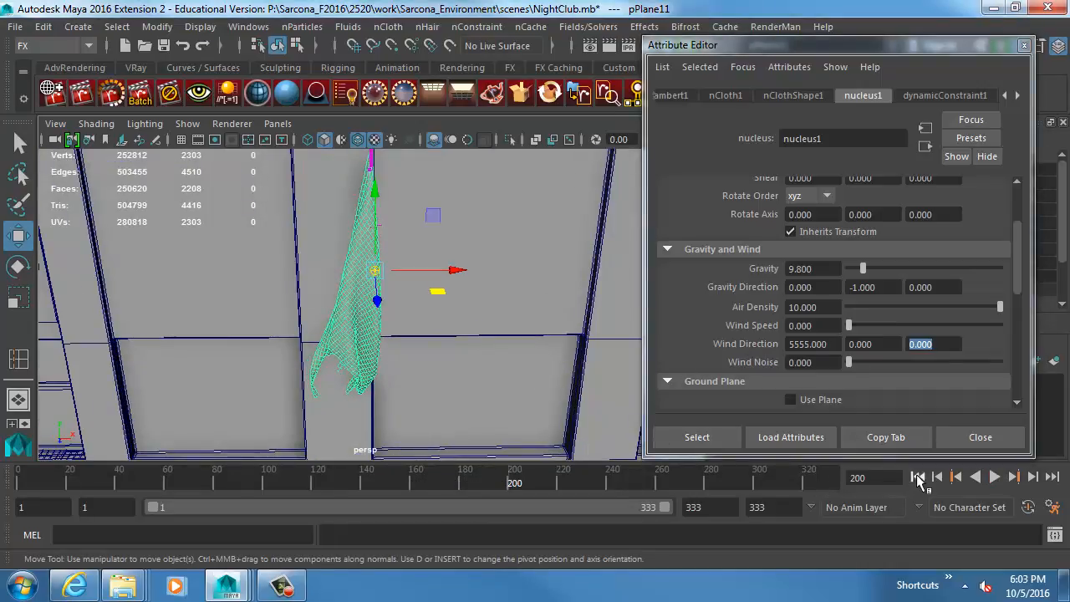
click(918, 478)
alt+drag(445, 307, 387, 321)
key(alt+v)
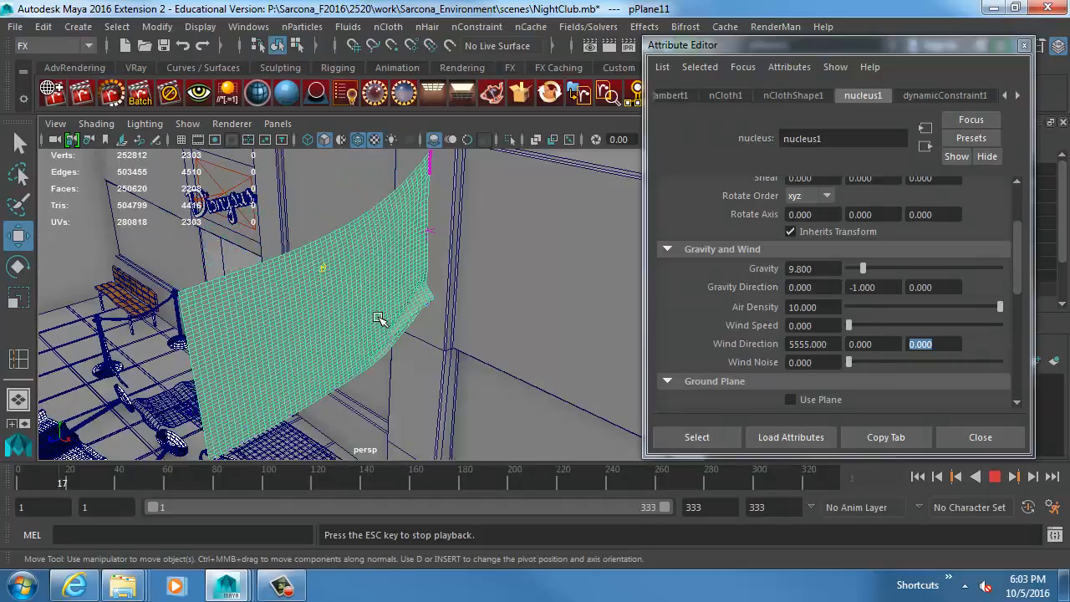
key(Escape)
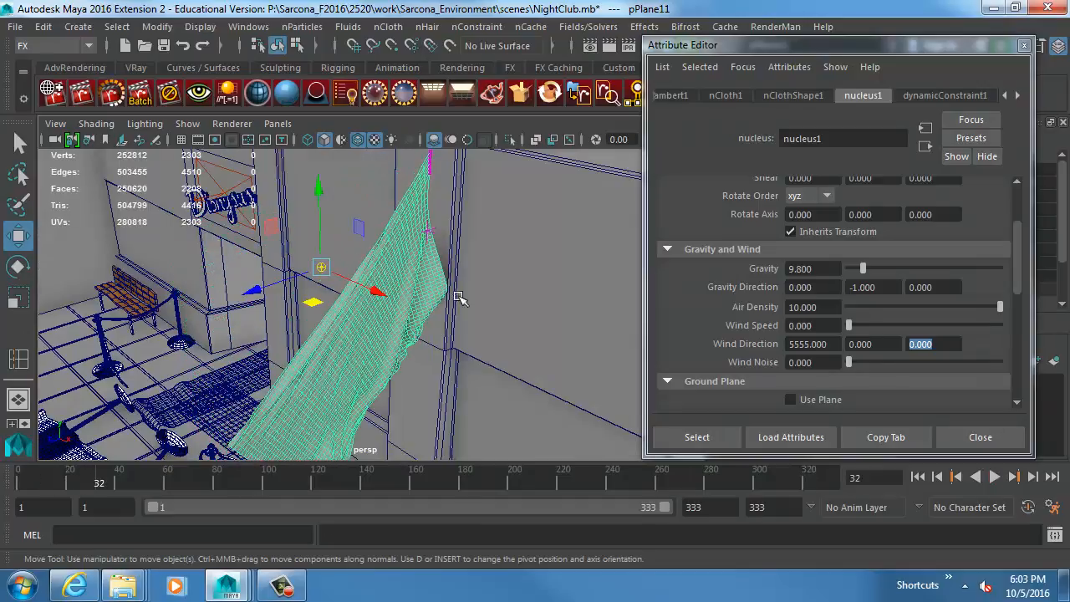
alt+drag(459, 298, 368, 306)
key(alt+v)
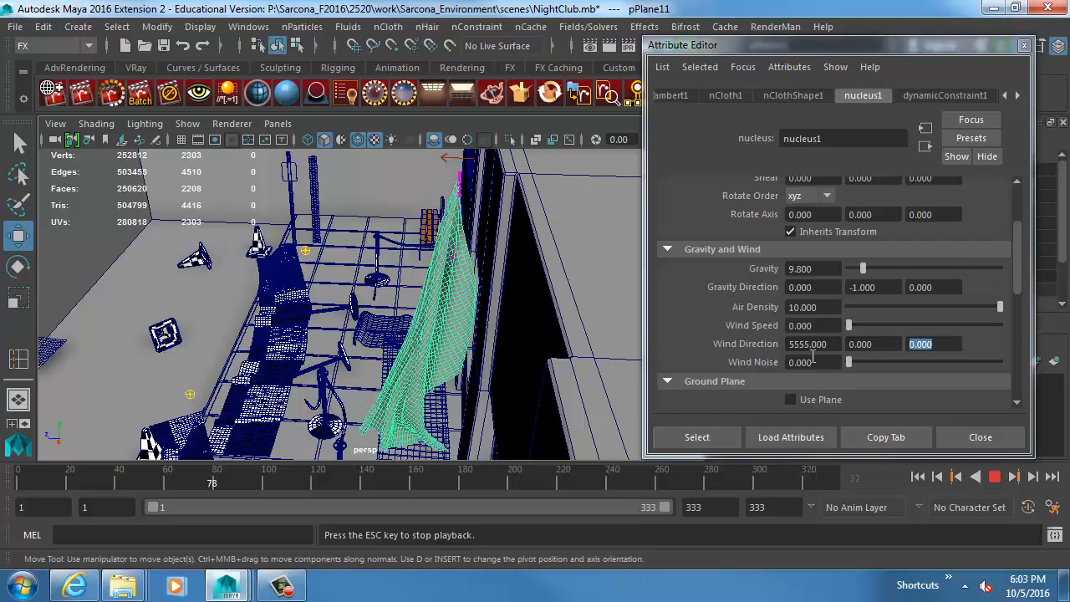
key(Escape)
Set the nucleus Air Density to 0 and replay the cloth simulation from the first frame.
drag(999, 307, 797, 307)
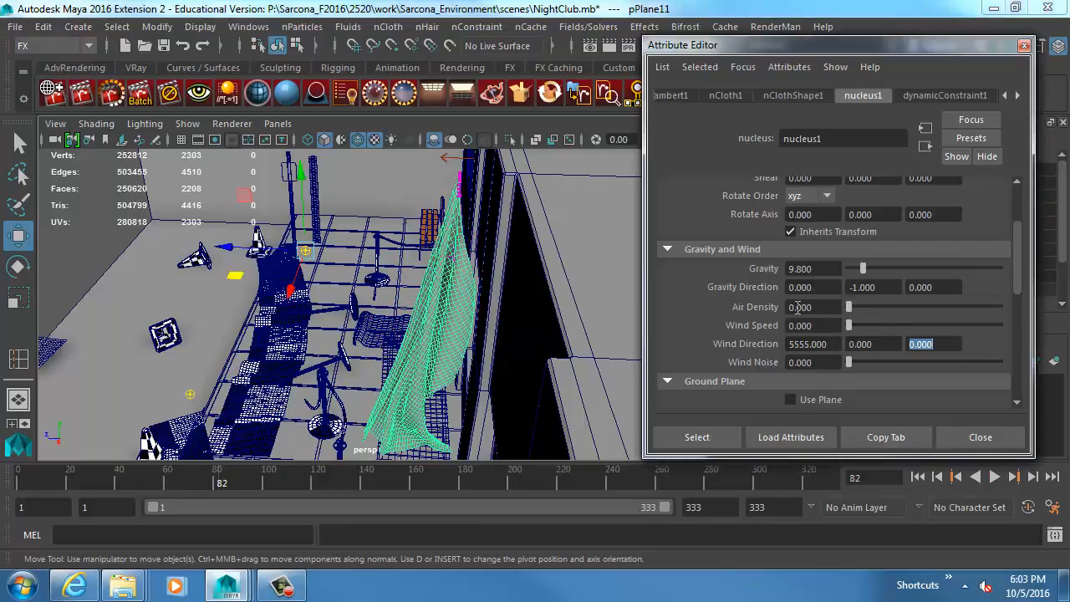
click(917, 476)
click(917, 477)
click(995, 476)
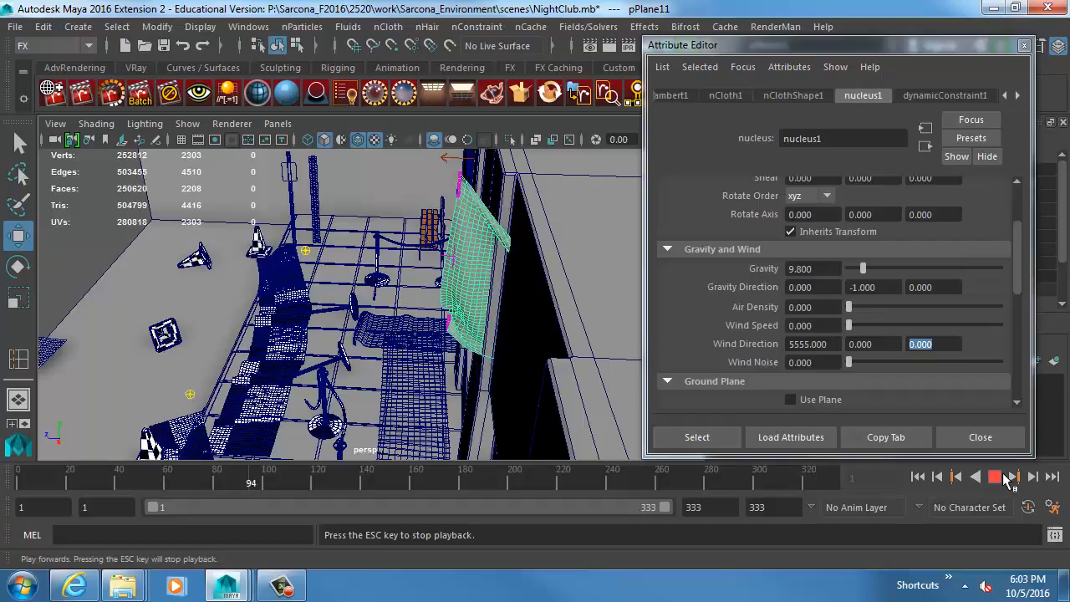
Set the nucleus Wind Direction X to 0 and Z to 55555 while the simulation plays.
drag(831, 344, 668, 330)
text(0)
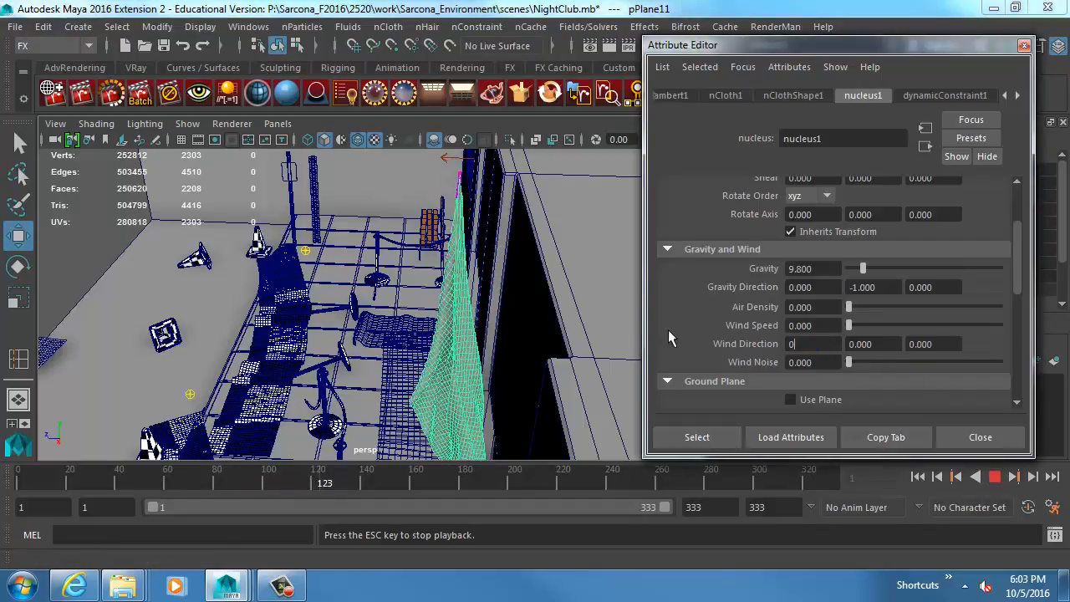
key(Tab)
key(Tab)
key(Tab)
text(5)
key(BackSpace)
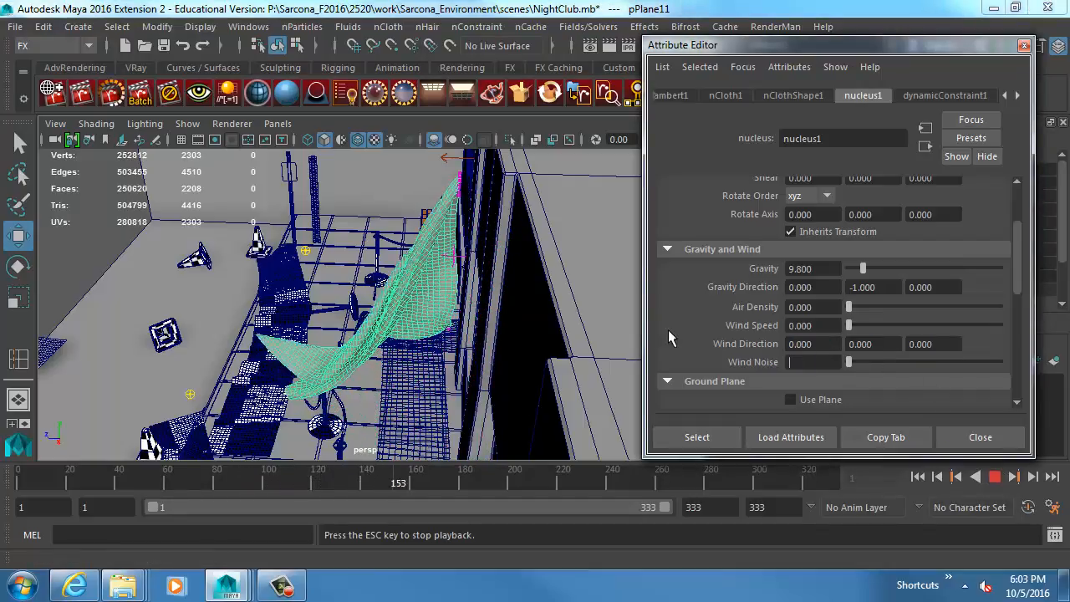
key(shift+Tab)
text(55555)
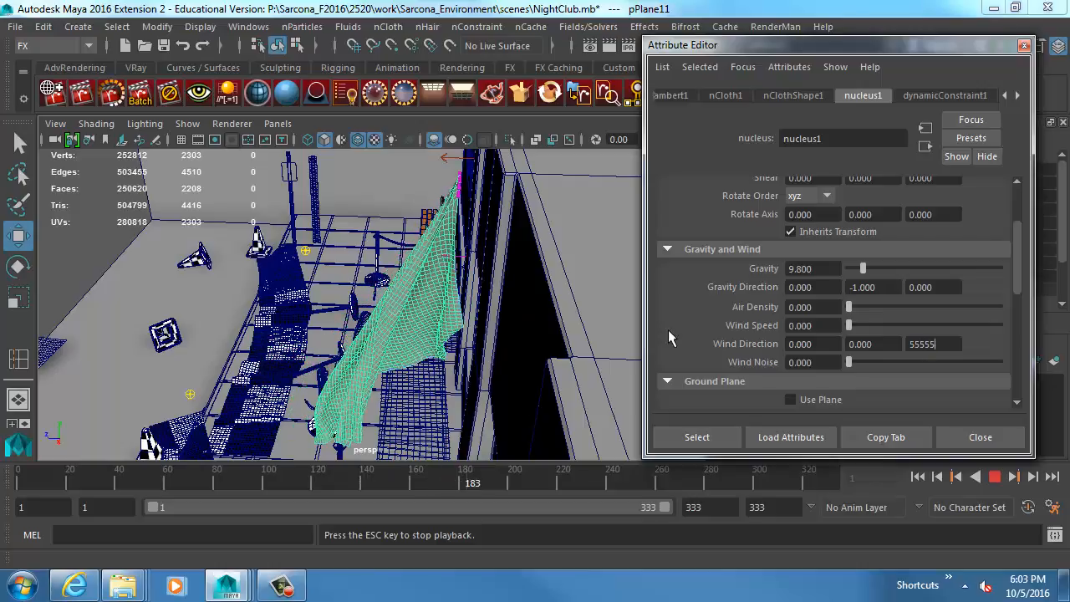
key(Return)
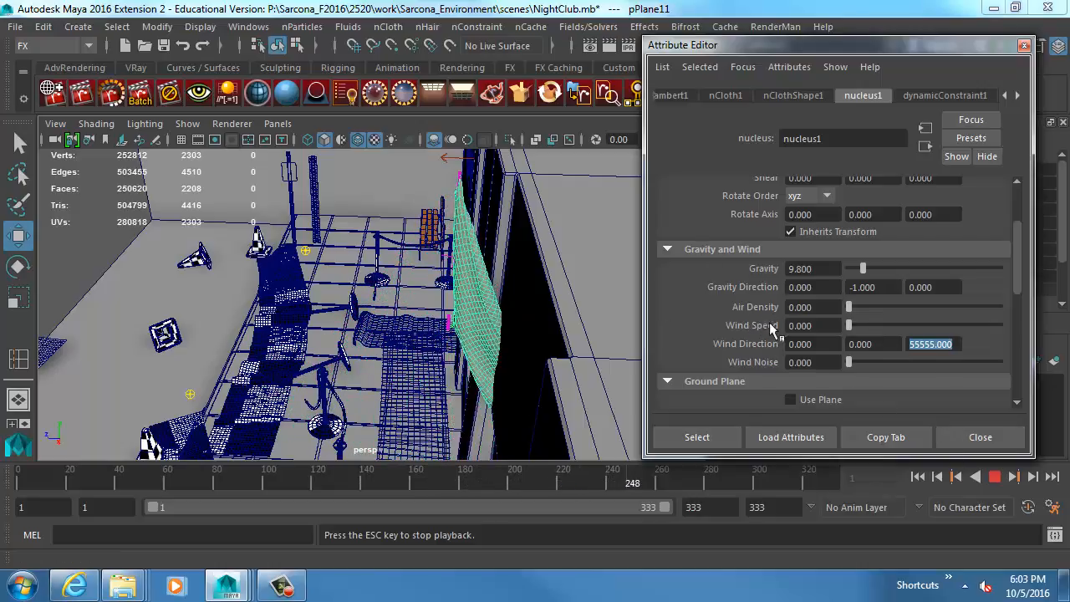
Set the Wind Speed to 50 and replay the cloth simulation from the first frame.
drag(849, 325, 1012, 331)
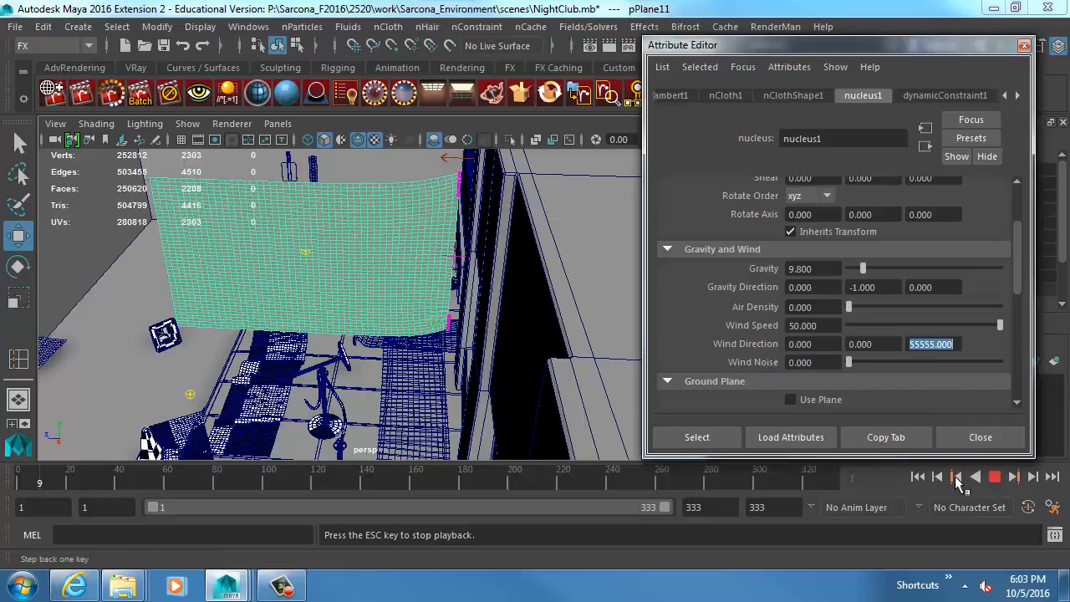
click(990, 479)
click(920, 479)
click(995, 479)
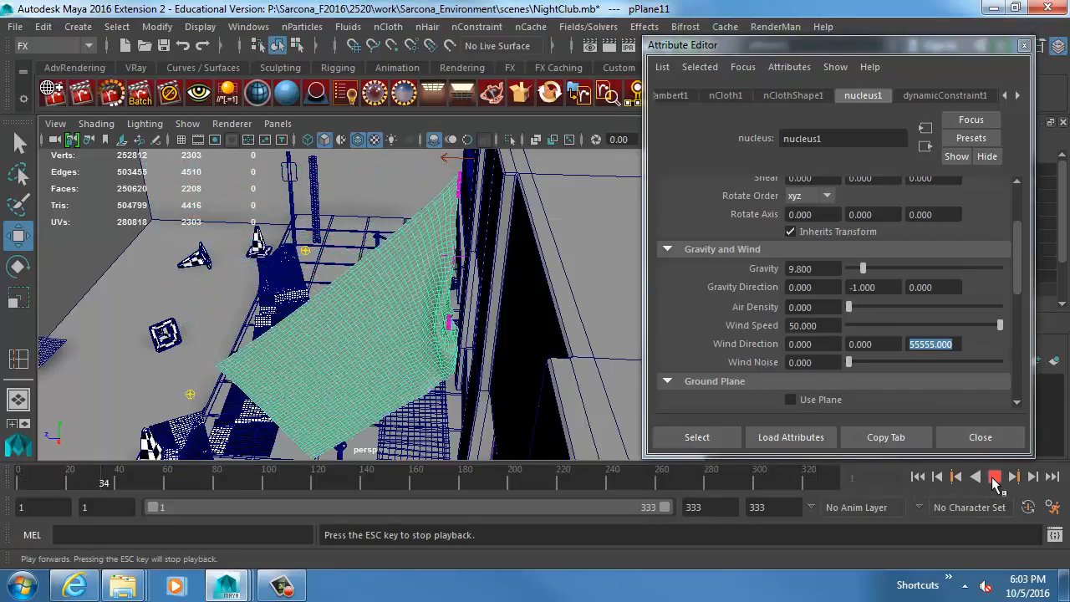
Set the Z wind direction to 1 and try Wind Speed values of 55555 and 5335555.
text(1)
key(Tab)
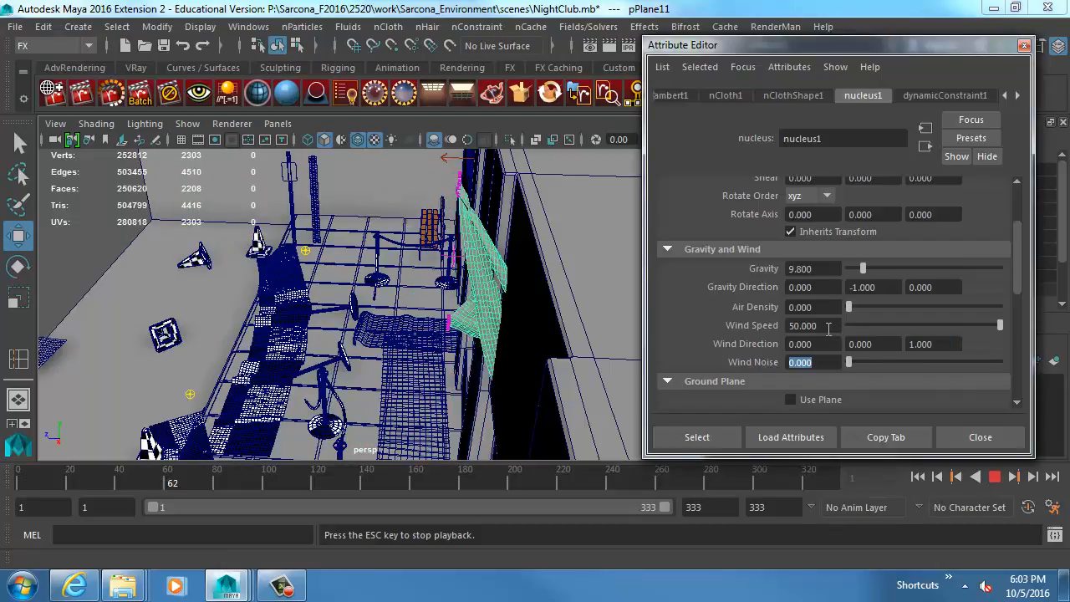
text(55555)
key(Return)
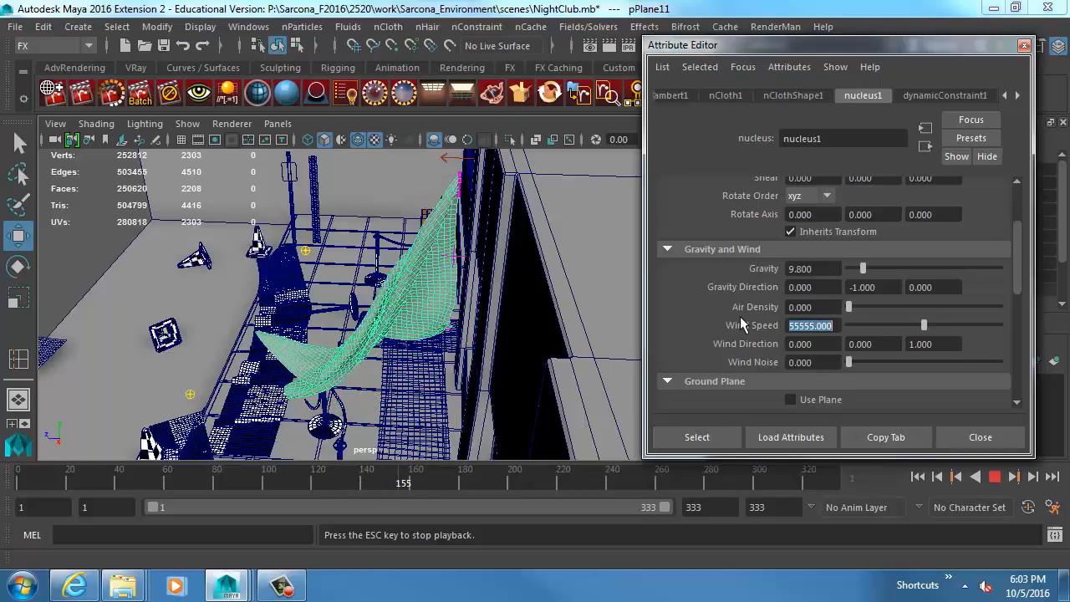
text(5555555)
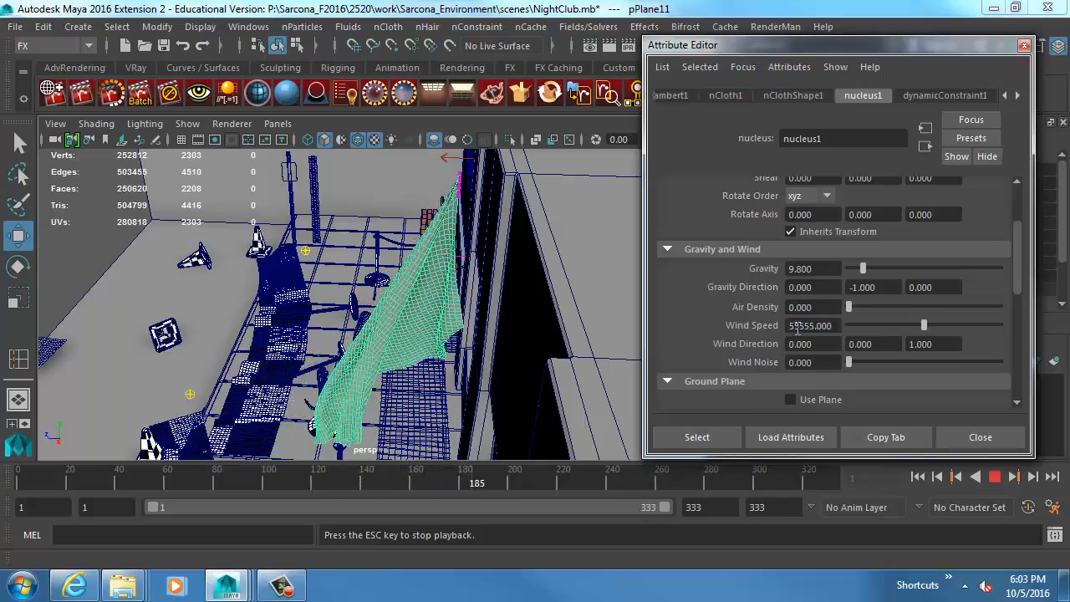
key(Tab)
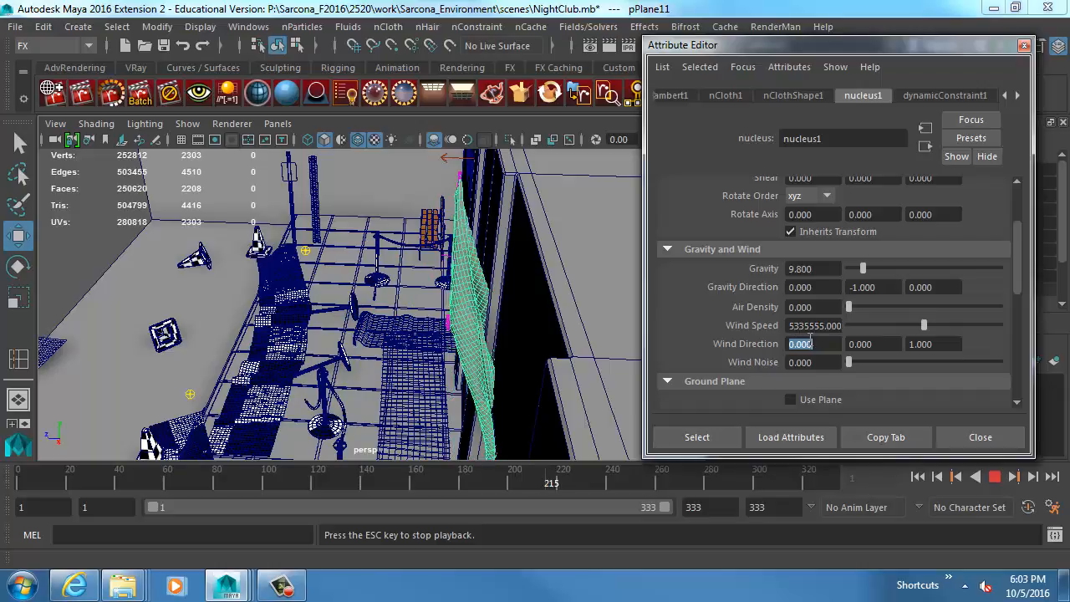
Set the nucleus Air Density to 1, the Wind Speed to 20 and the Wind Noise to 10.
drag(849, 307, 879, 306)
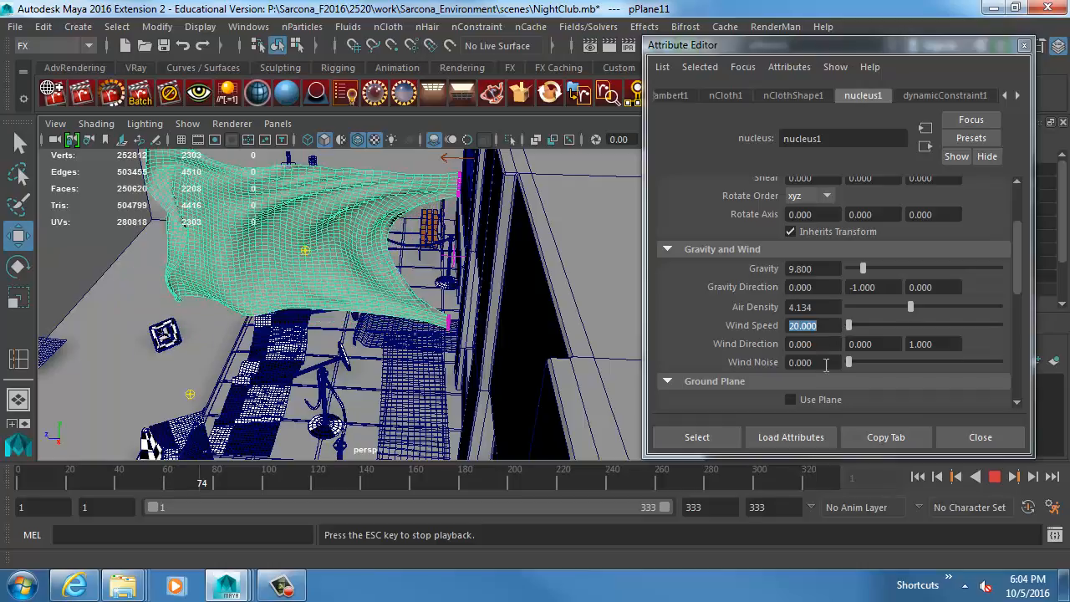
drag(824, 309, 750, 309)
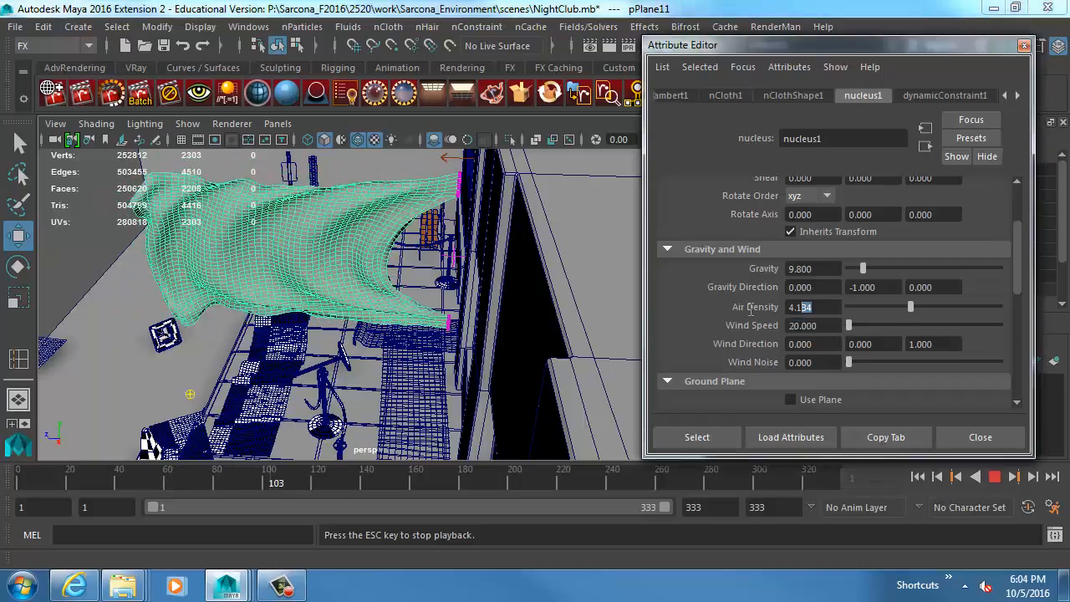
text(1)
key(Tab)
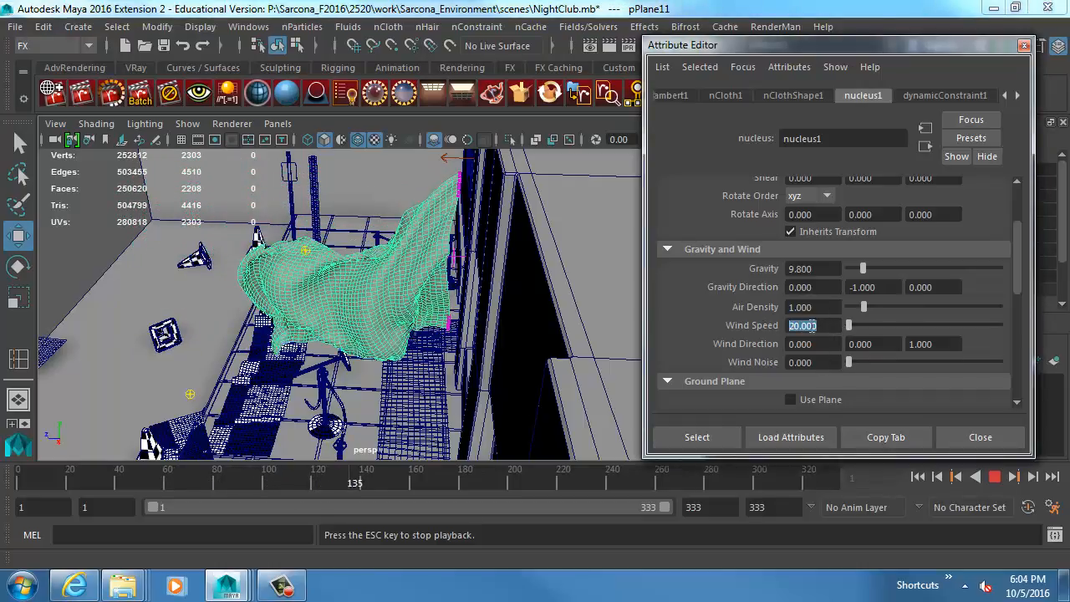
text(5)
key(Return)
drag(849, 362, 1010, 366)
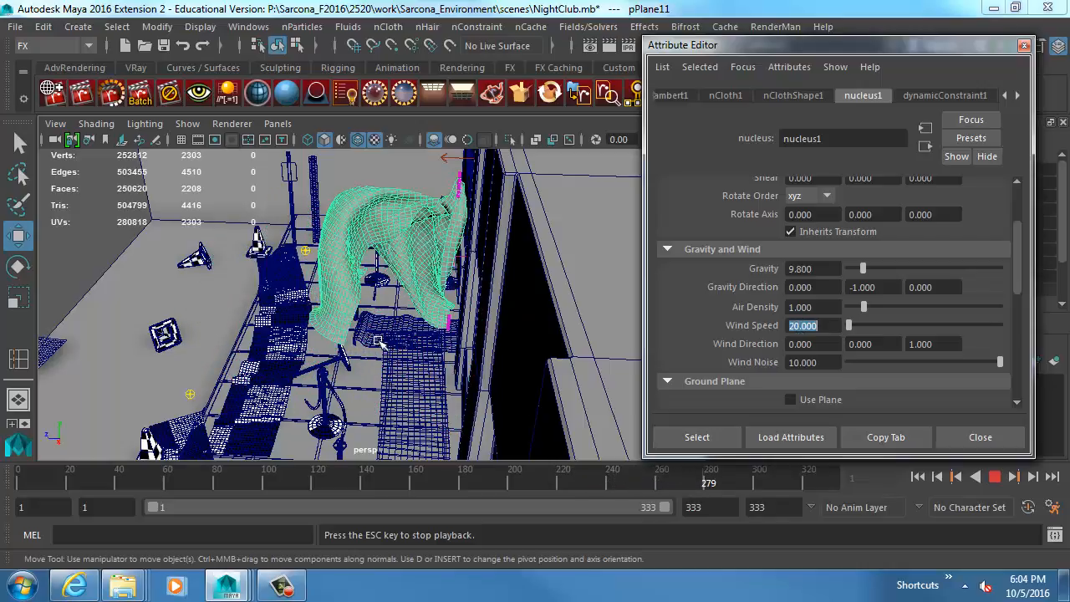
View the banner's motion from the side and from the front of the wall, stopping the simulation near frame 70.
alt+drag(378, 341, 537, 329)
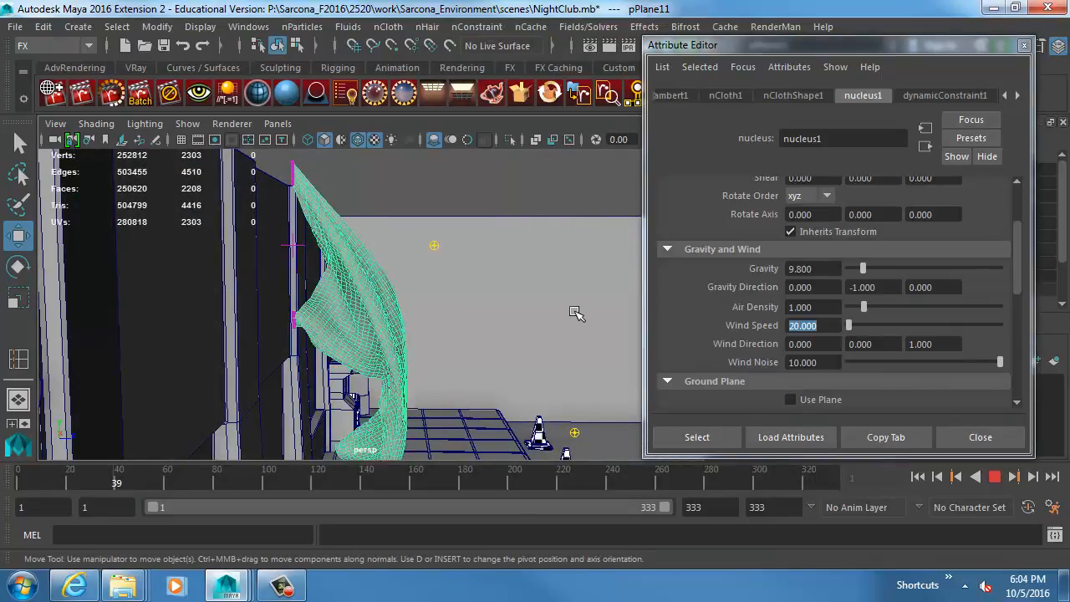
key(Escape)
alt+drag(582, 312, 368, 332)
alt+drag(467, 333, 401, 343)
key(alt+v)
key(Escape)
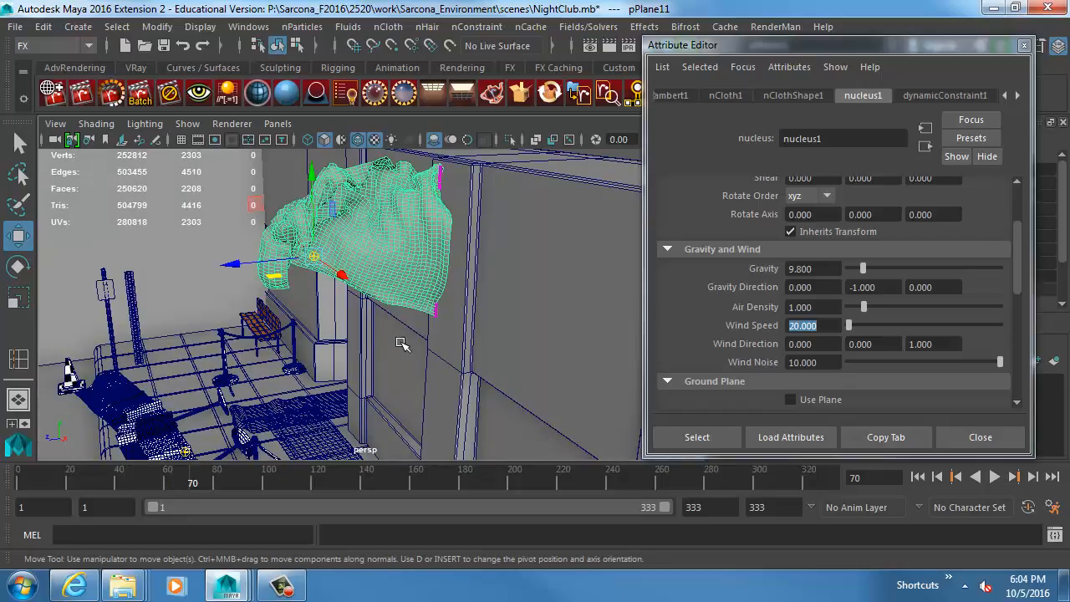
click(528, 27)
mouse_move(602, 69)
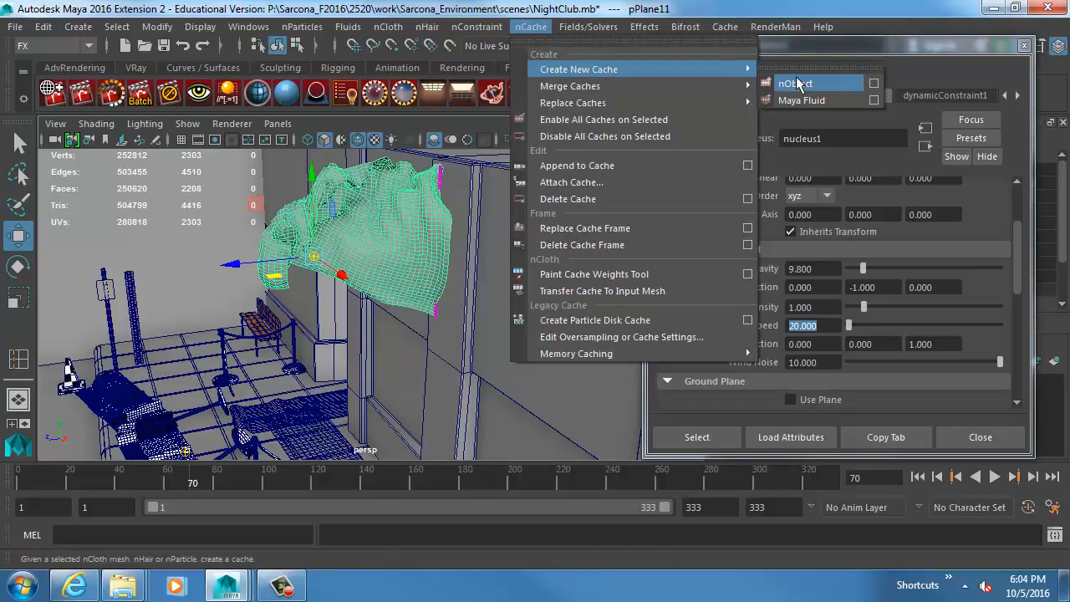
key(Escape)
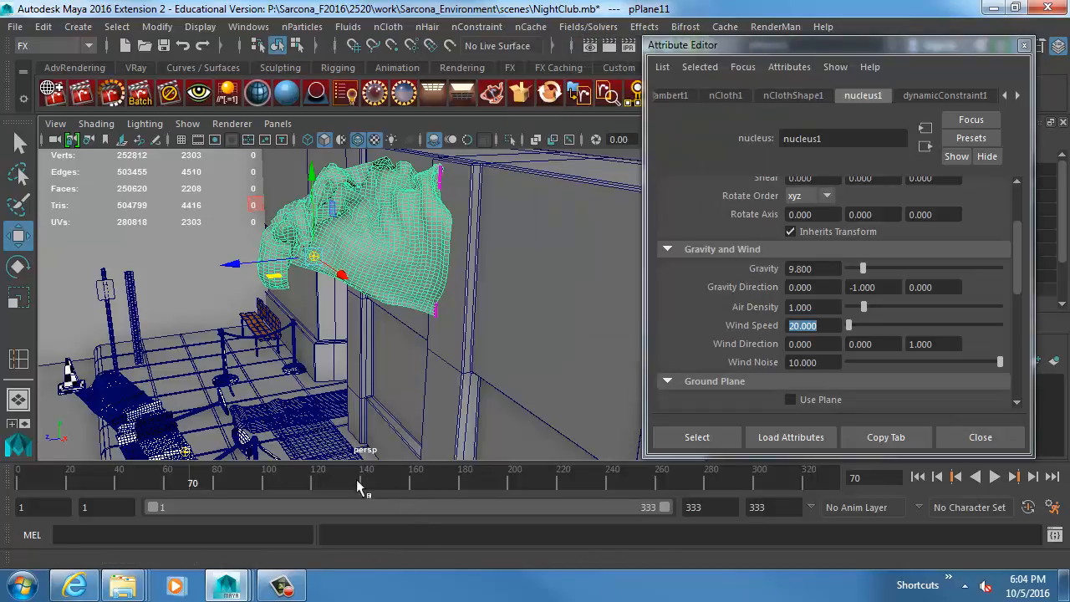
Scrub the timeline, then replay the cloth simulation from the first frame and stop it near frame 67.
click(459, 477)
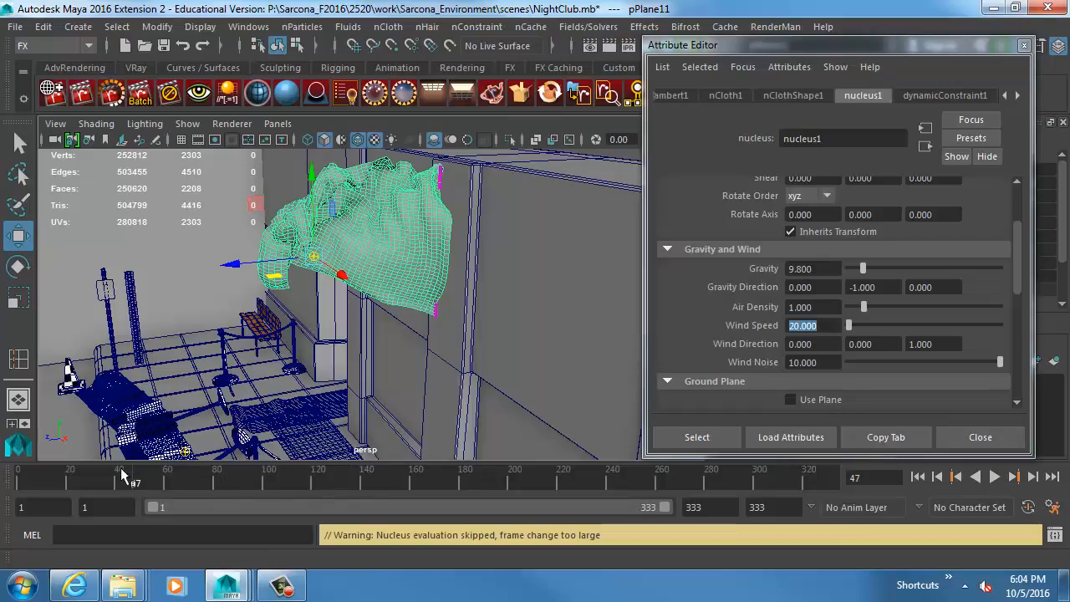
click(919, 478)
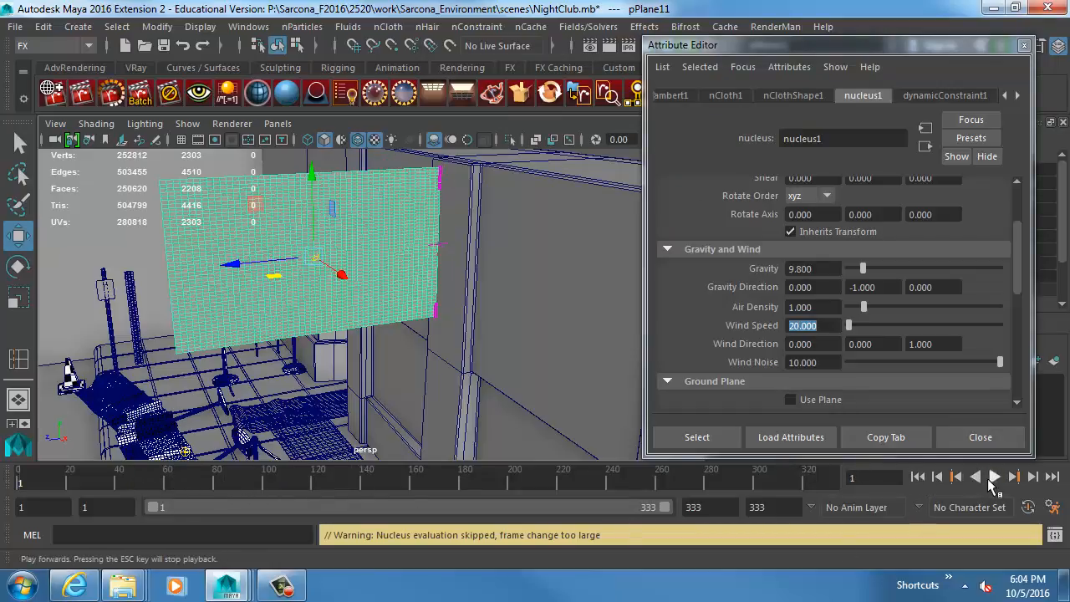
click(994, 476)
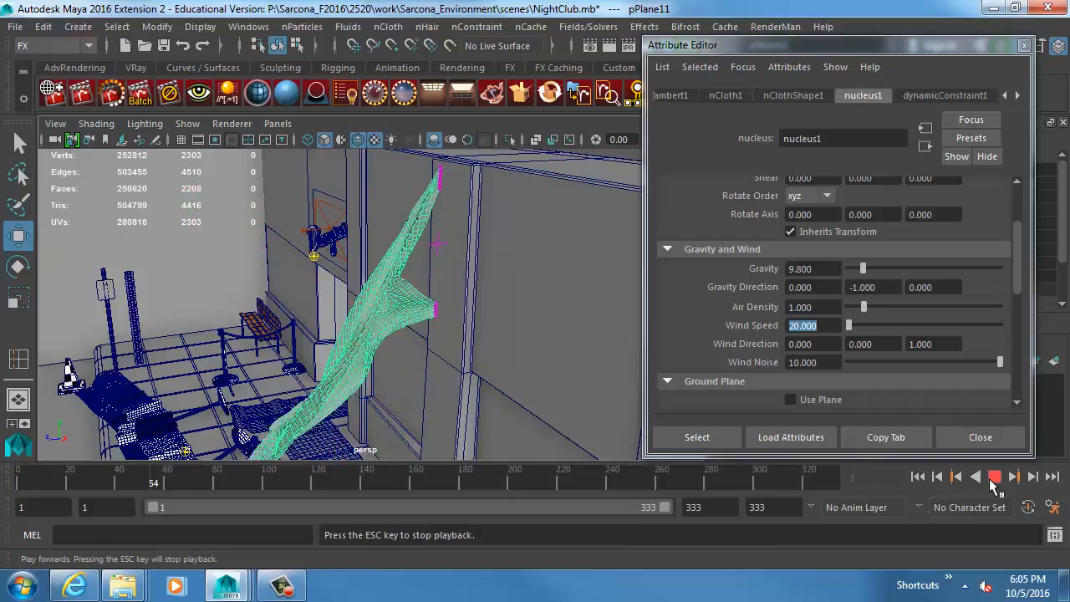
click(994, 477)
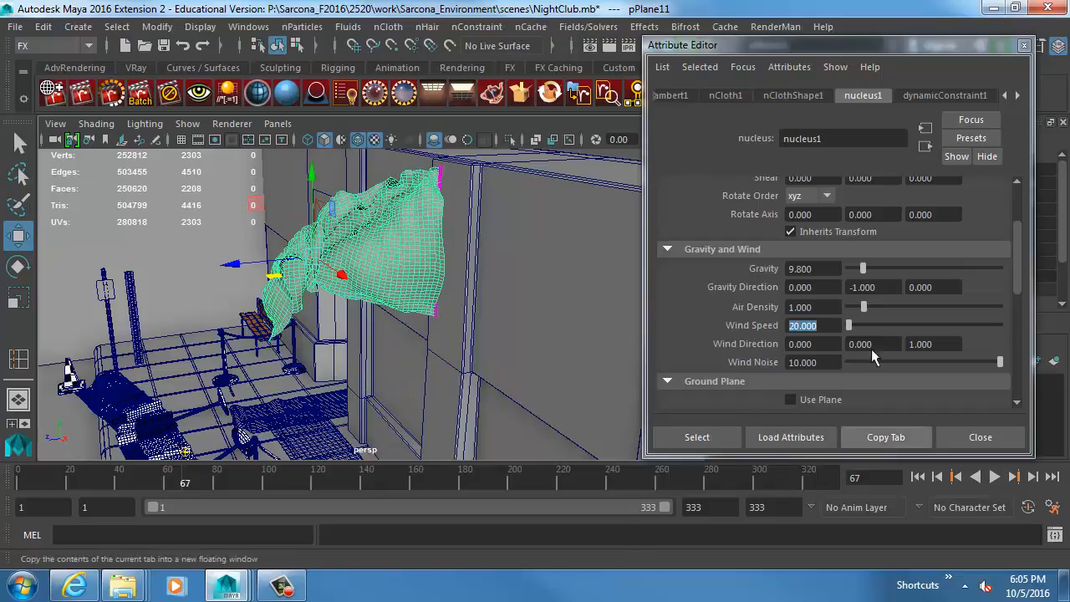
Create a new nObject cache for the banner's cloth simulation.
click(527, 30)
mouse_move(669, 69)
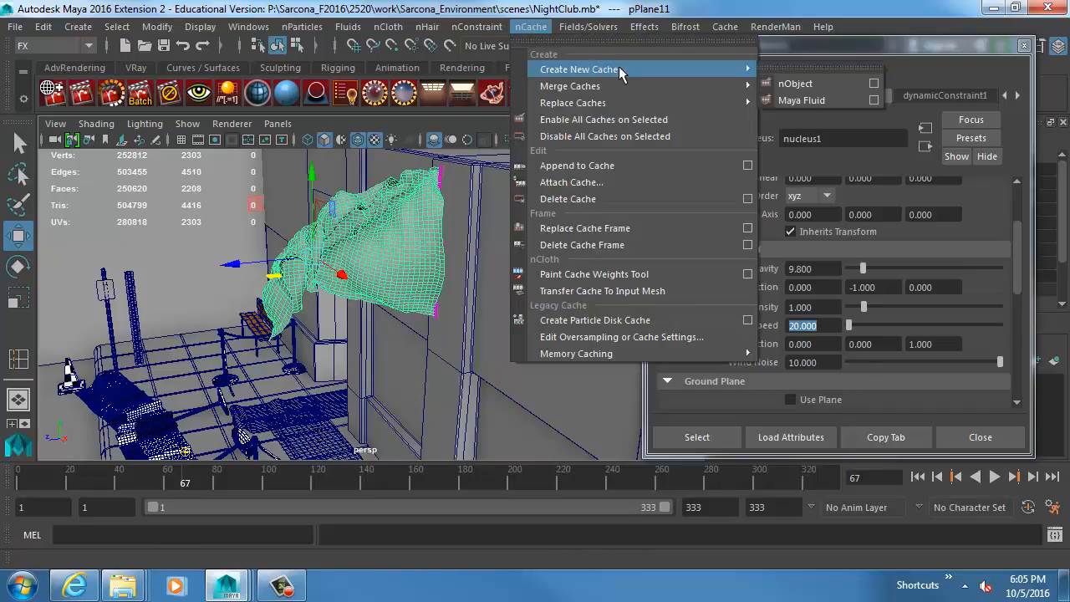
click(798, 83)
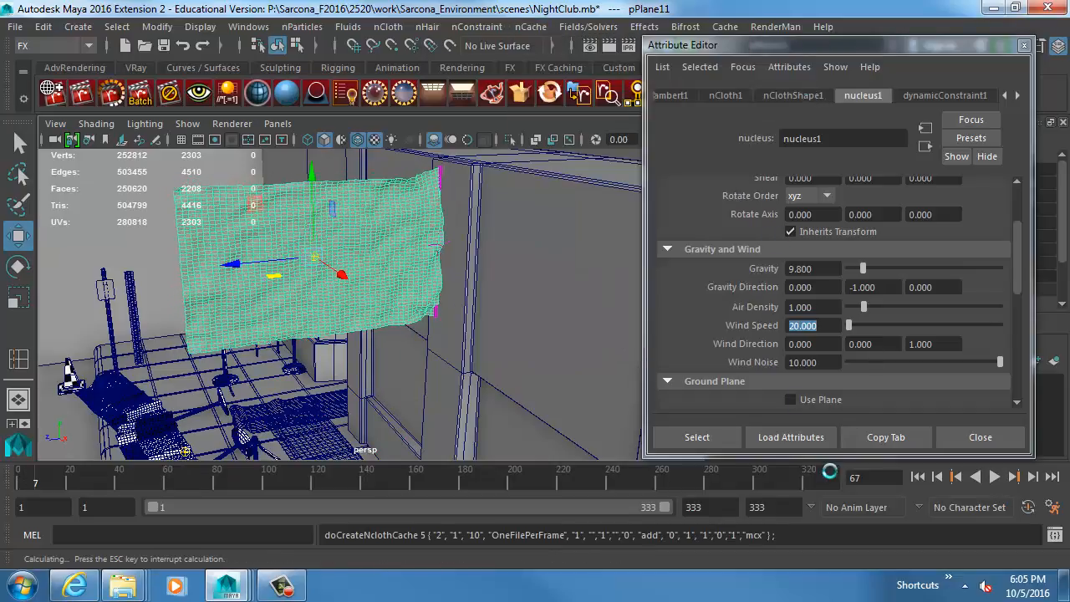
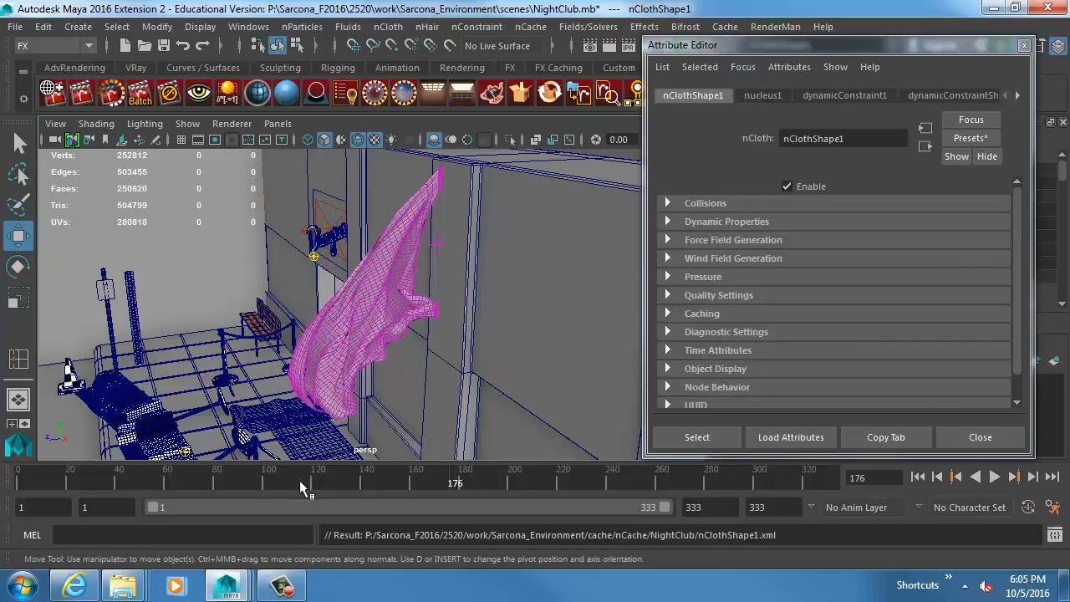
Play back the banner's cached cloth simulation, stop it and close the Attribute Editor.
key(alt+v)
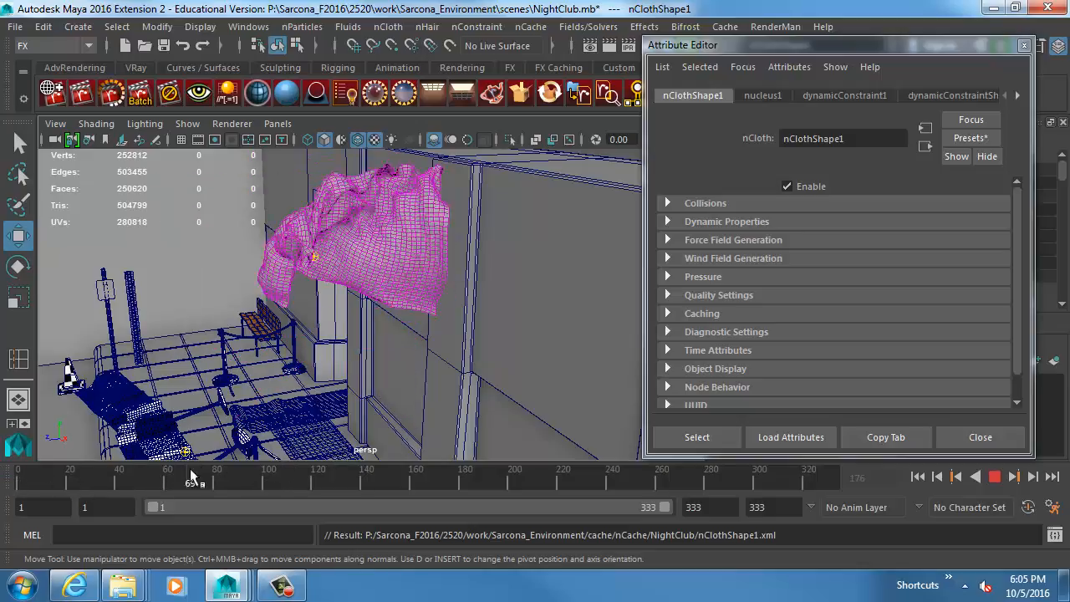
click(994, 476)
click(970, 435)
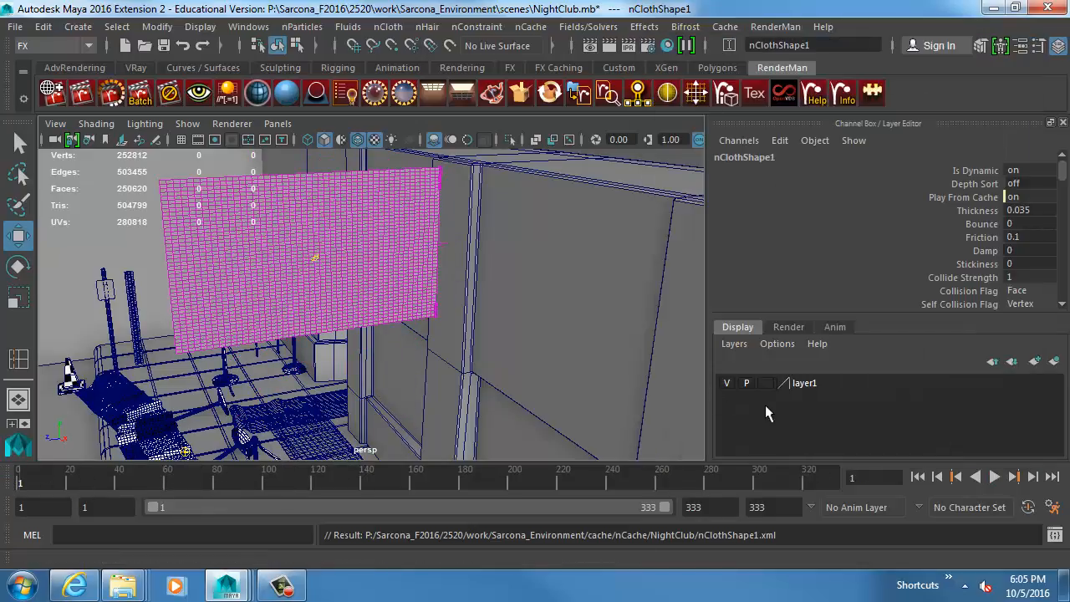
Examine the sidewalk area in front of the club from a wider view, around the rope stanchions and traffic cones.
scroll(443, 351, down, 5)
alt+middle_drag(436, 356, 509, 283)
alt+drag(508, 282, 530, 283)
alt+middle_drag(529, 283, 539, 302)
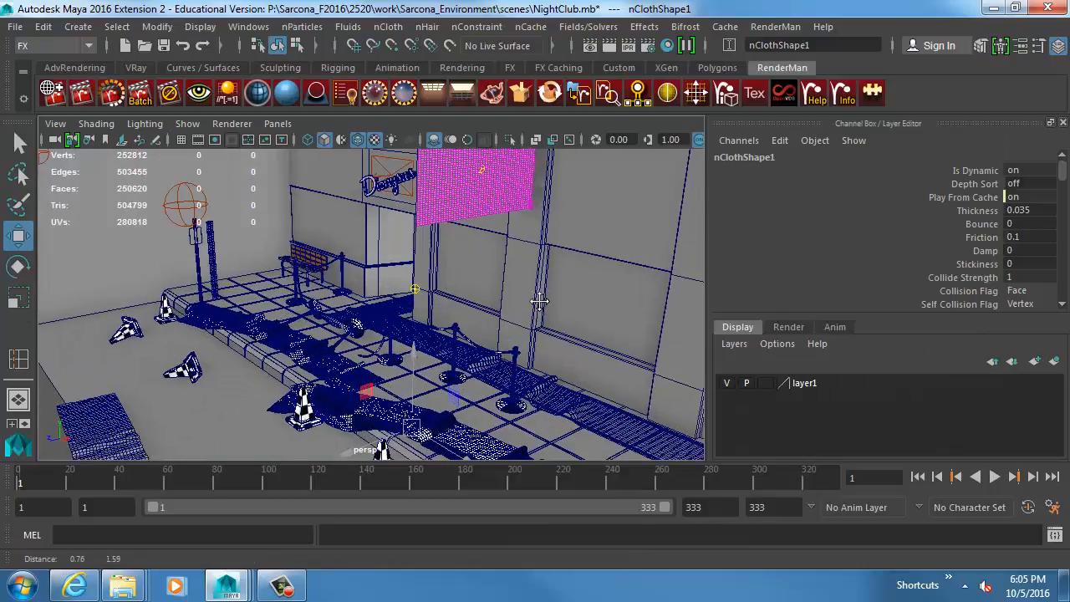
scroll(527, 306, down, 1)
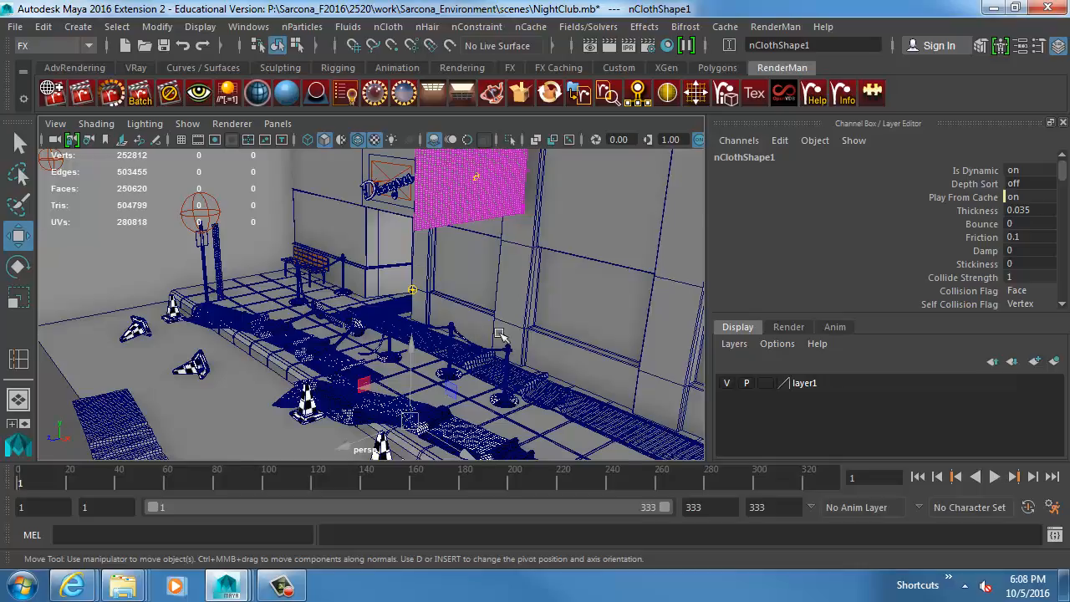
scroll(499, 335, down, 3)
alt+drag(324, 323, 547, 374)
scroll(549, 378, up, 5)
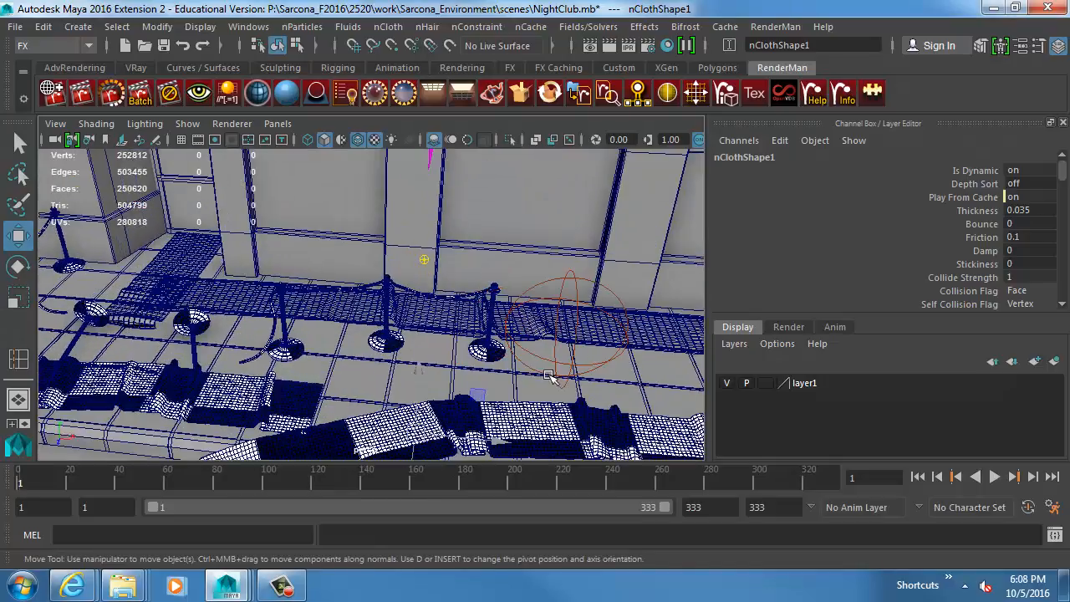
scroll(441, 372, down, 5)
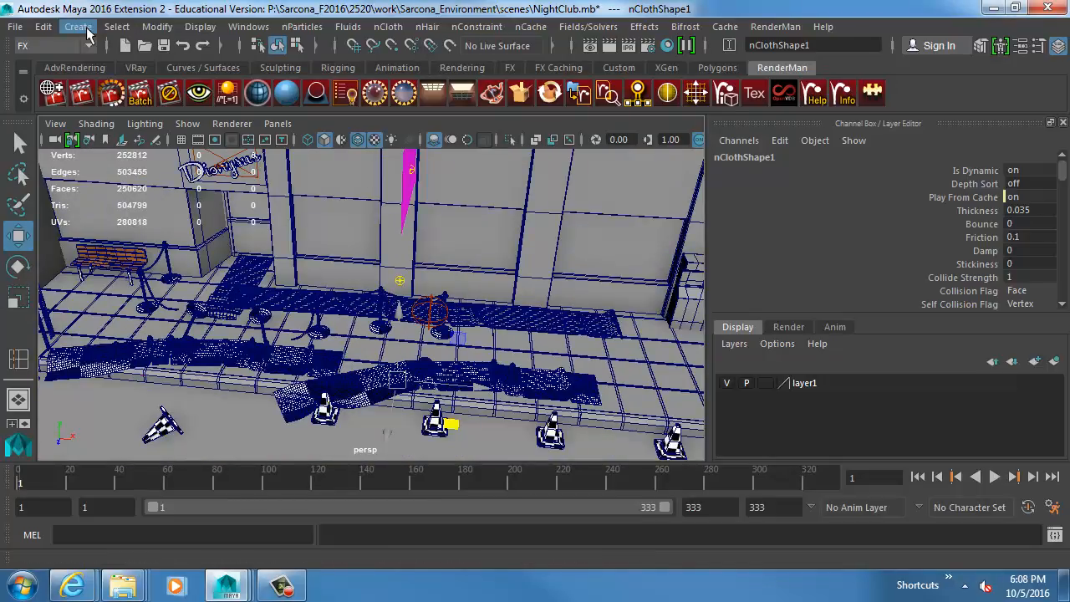
Create a polygon plane and raise it above the sidewalk to a Translate Y of about 4.244.
click(78, 27)
mouse_move(134, 86)
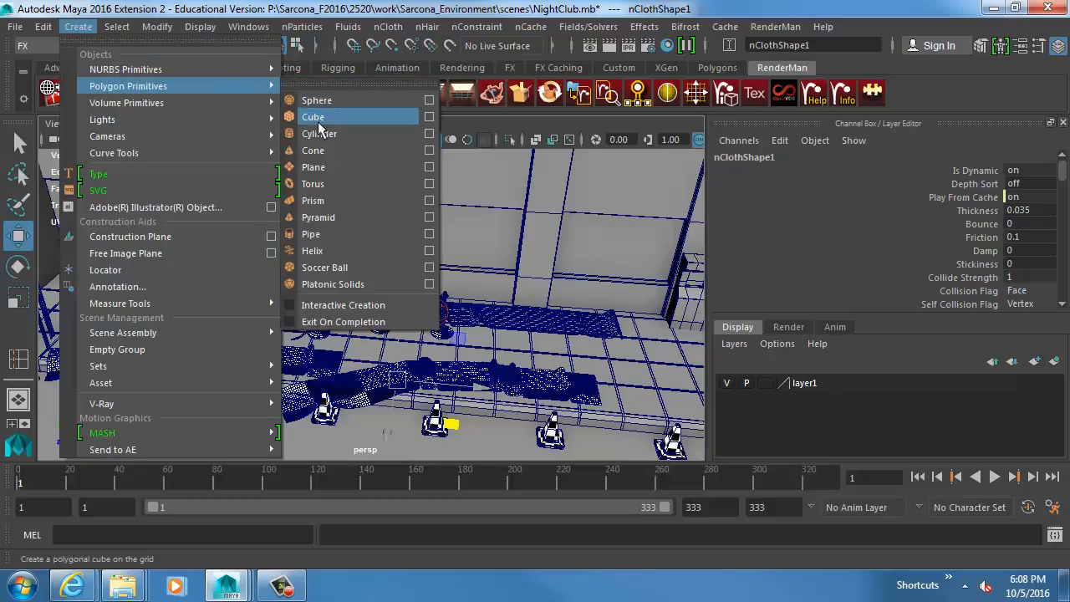
click(328, 164)
drag(401, 338, 401, 294)
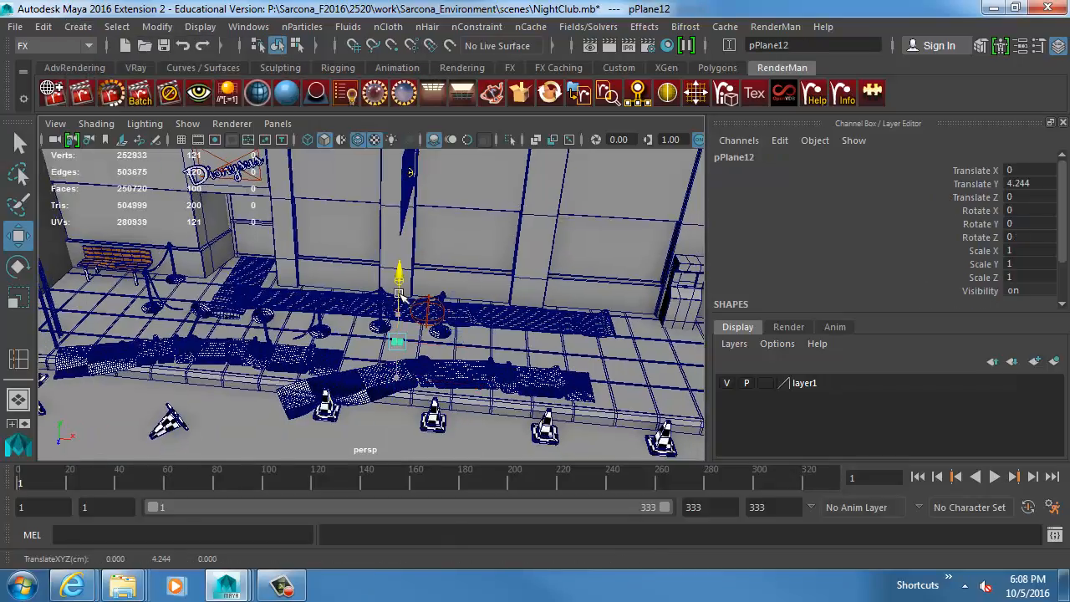
Turn the new plane into an nCloth object and run the simulation to frame 21 so that it crumples.
key(r)
key(f)
alt+drag(525, 320, 426, 326)
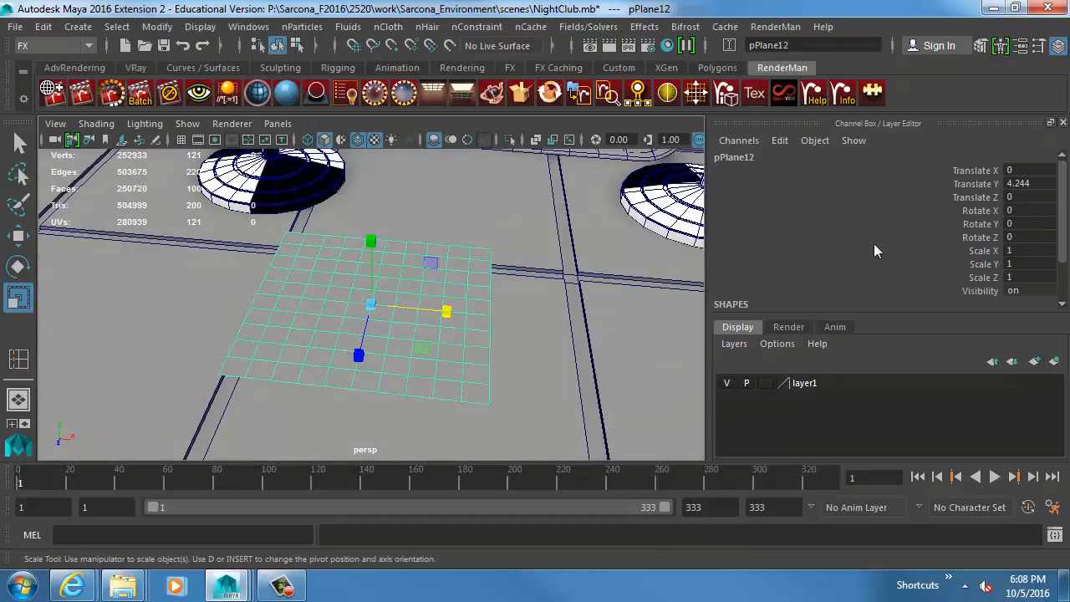
scroll(874, 245, down, 1)
click(387, 26)
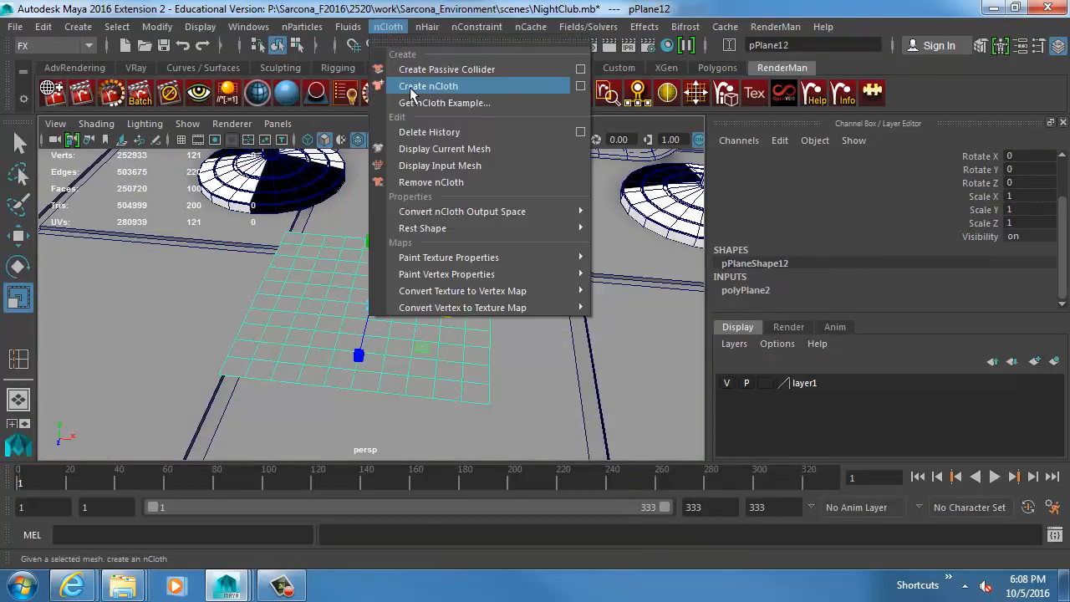
click(565, 86)
alt+drag(485, 275, 476, 276)
alt+drag(513, 334, 424, 341)
key(alt+v)
alt+middle_drag(319, 389, 426, 282)
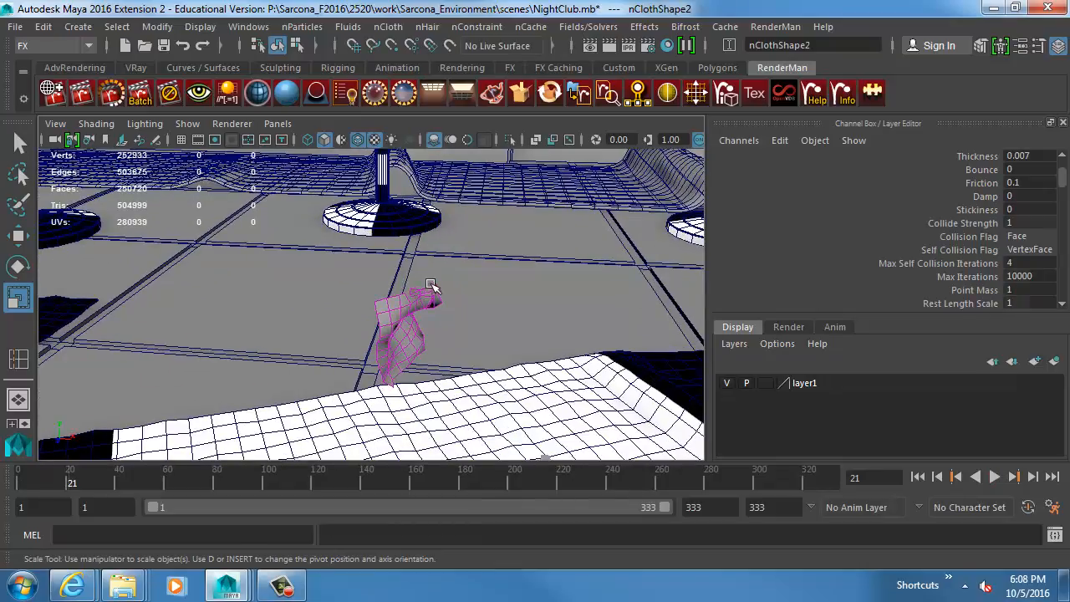
Duplicate the crumpled cloth plane at frame 21 and move the copy up to a Translate Y of about 5.316.
click(439, 313)
alt+drag(444, 325, 481, 312)
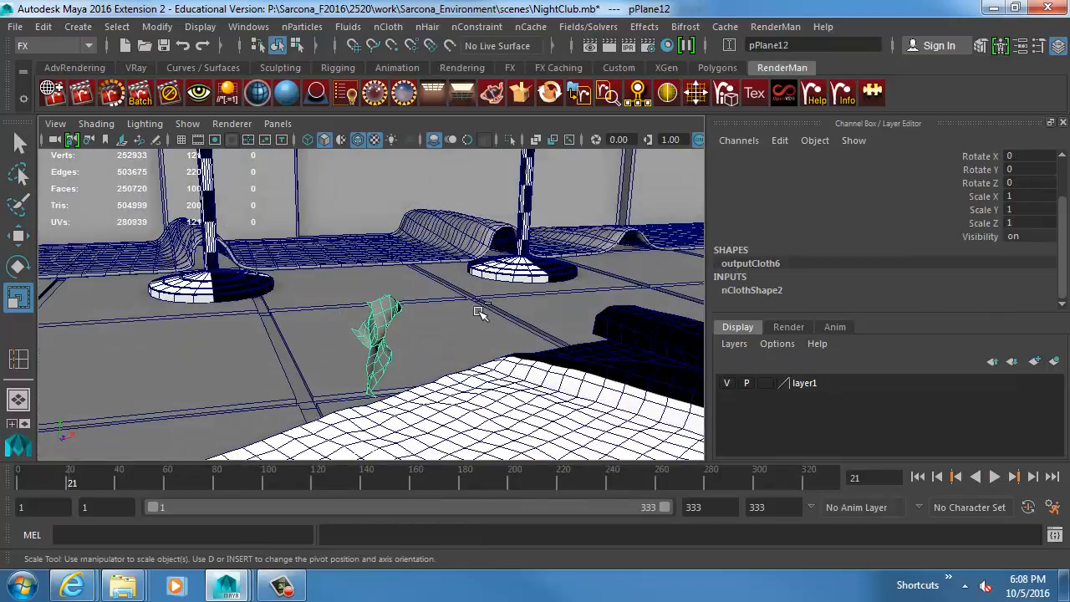
key(ctrl+d)
key(w)
middle_drag(465, 316, 528, 278)
Run the simulation to frame 28, duplicate the crumpled plane and move the copy to about Translate Y 5.437 and Translate Z -0.273.
key(alt+v)
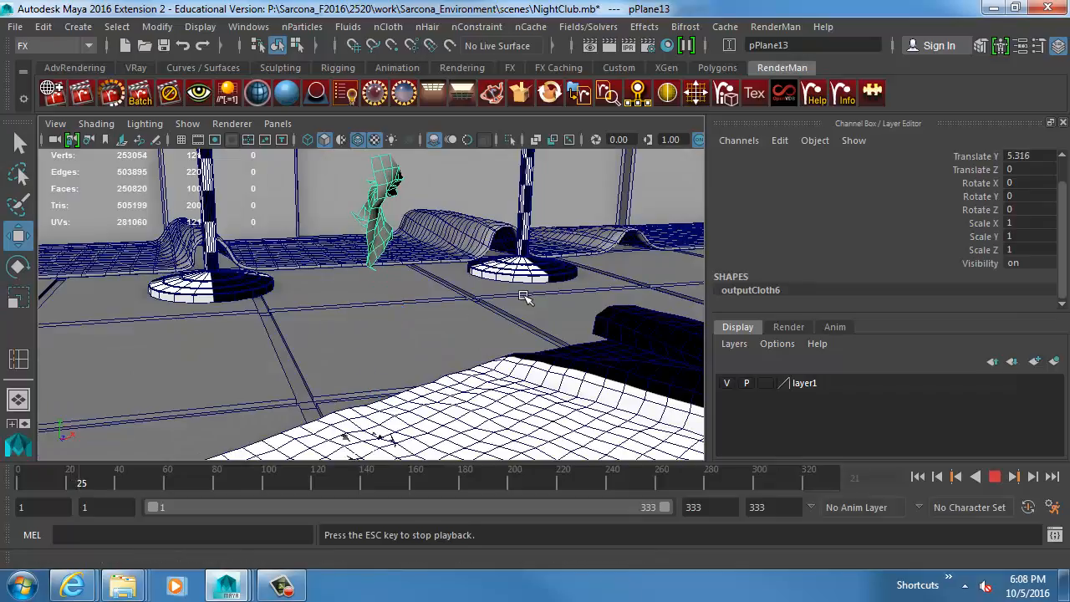
key(alt+v)
alt+middle_drag(405, 331, 420, 301)
click(369, 404)
key(ctrl+d)
middle_drag(368, 404, 381, 260)
middle_drag(378, 312, 379, 314)
alt+drag(379, 313, 390, 340)
Continue the simulation to frame 37, duplicate the crumpled plane and move the copy to about Translate Y 4.846 and Translate Z -0.311.
key(alt+v)
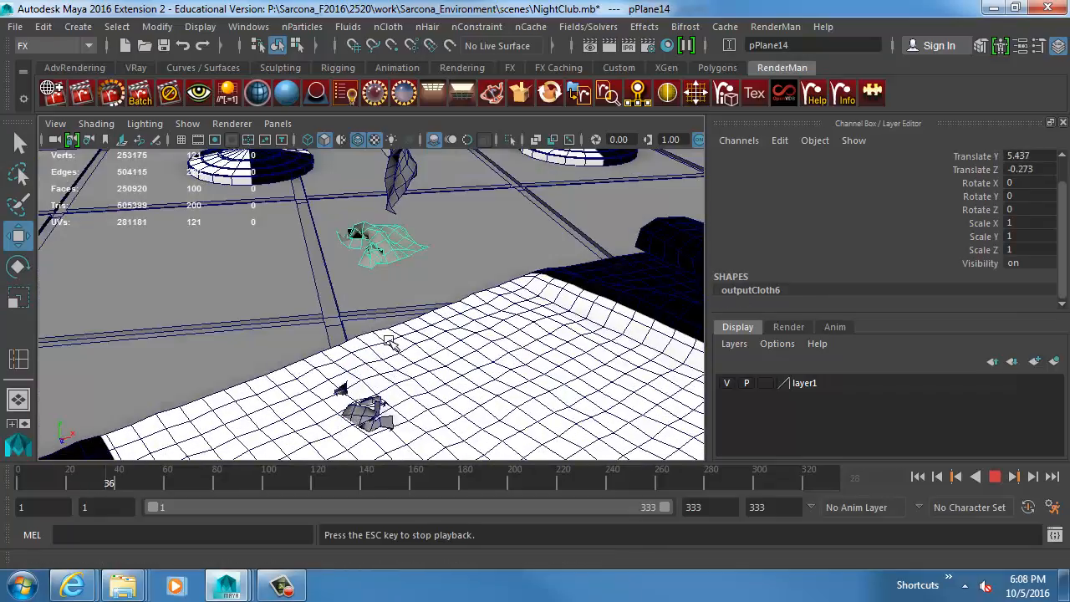
key(alt+v)
click(375, 419)
key(ctrl+d)
middle_drag(390, 423, 403, 332)
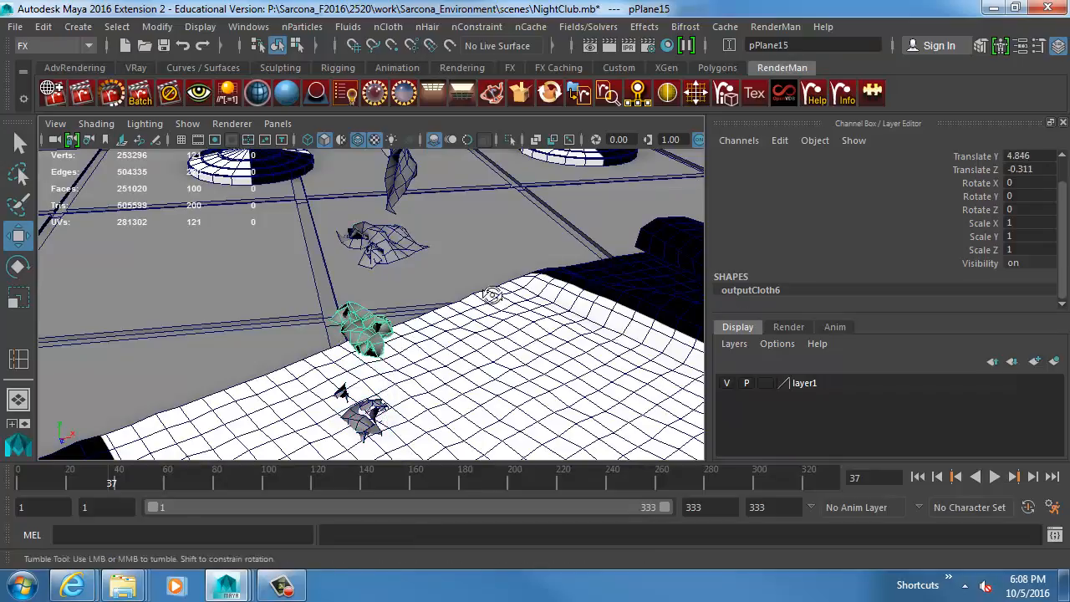
Save the scene, confirming the save, and view the whole club front with the banner.
alt+drag(494, 293, 552, 277)
key(q)
key(ctrl+s)
key(Return)
key(w)
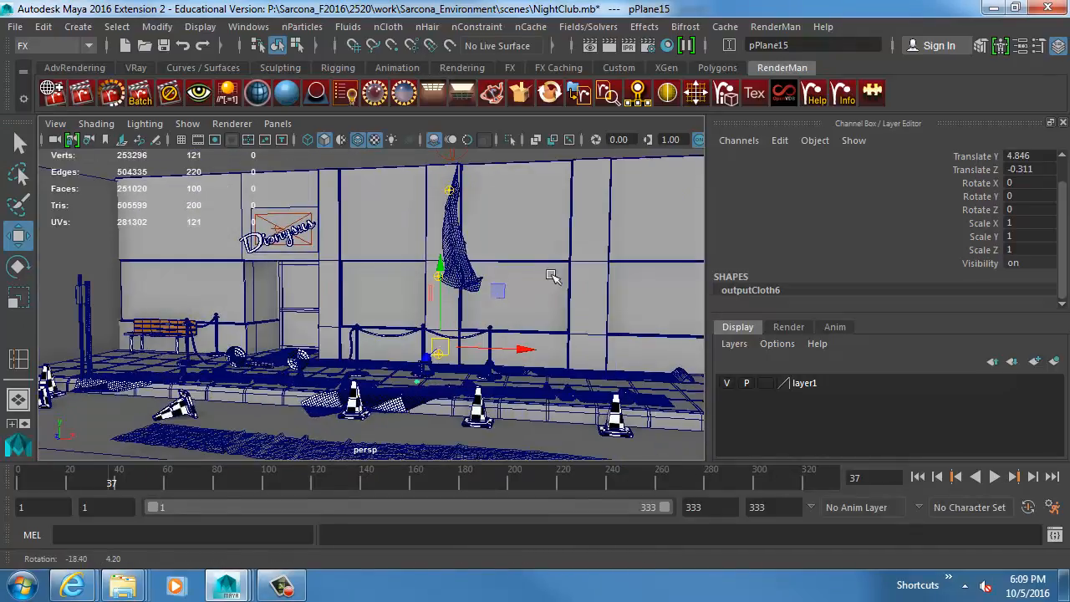
alt+right_drag(499, 281, 562, 286)
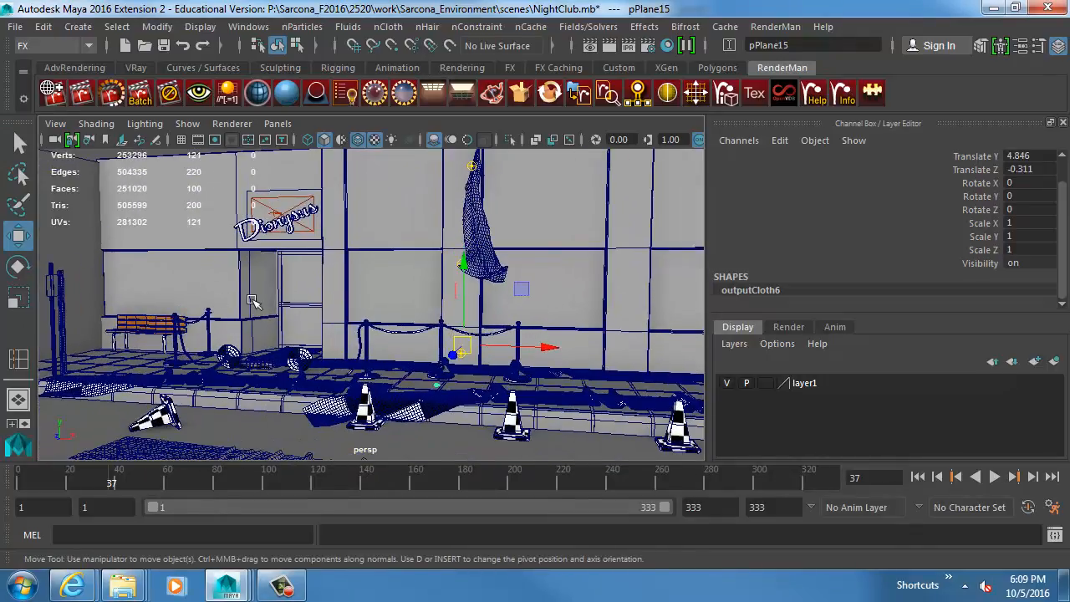